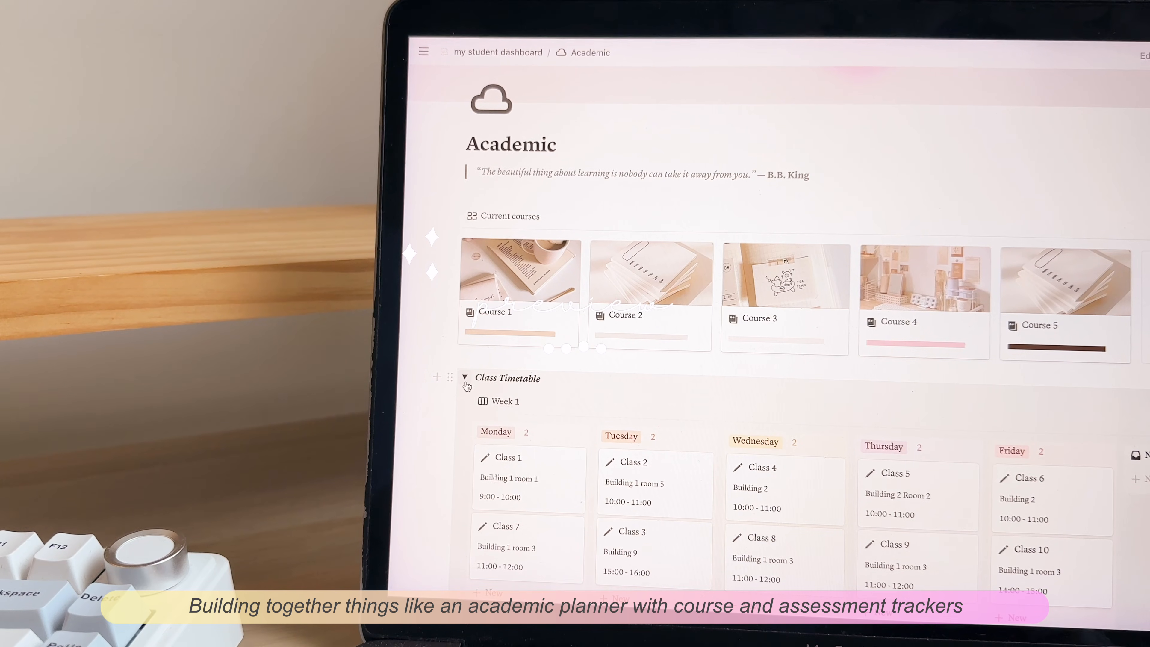
- Review the finished dashboard's sections and look through the Tasks database in its To do, Done and Board views
scroll(467, 388, "down", 7)
scroll(466, 377, "down", 5)
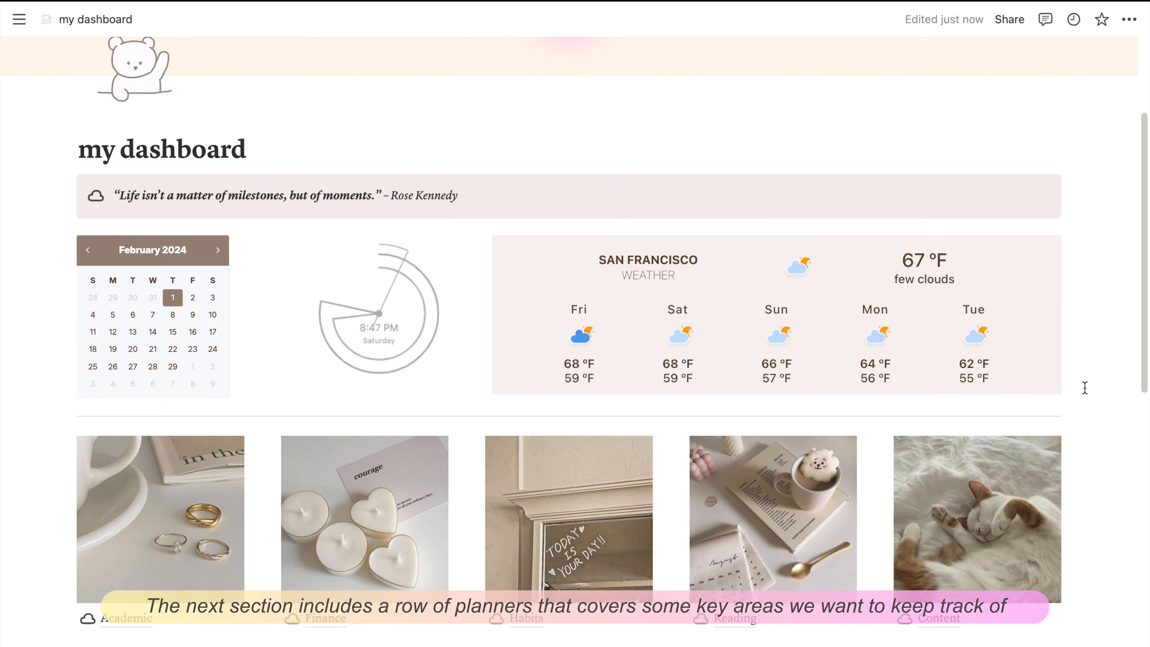
scroll(1085, 388, "down", 5)
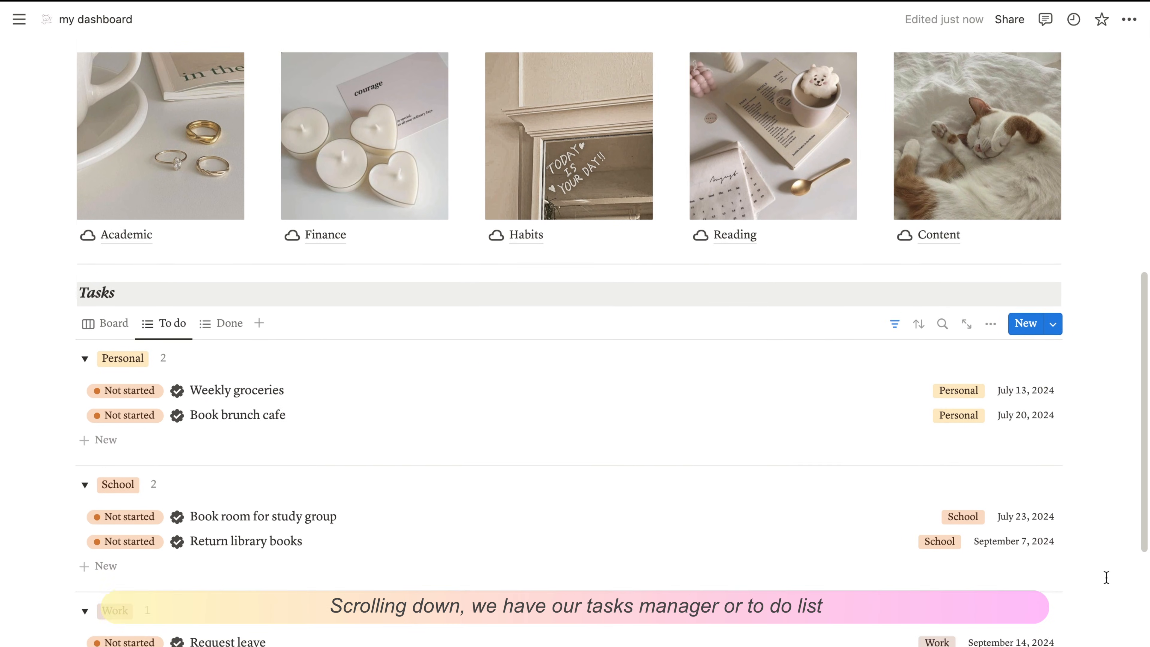
scroll(1106, 578, "down", 5)
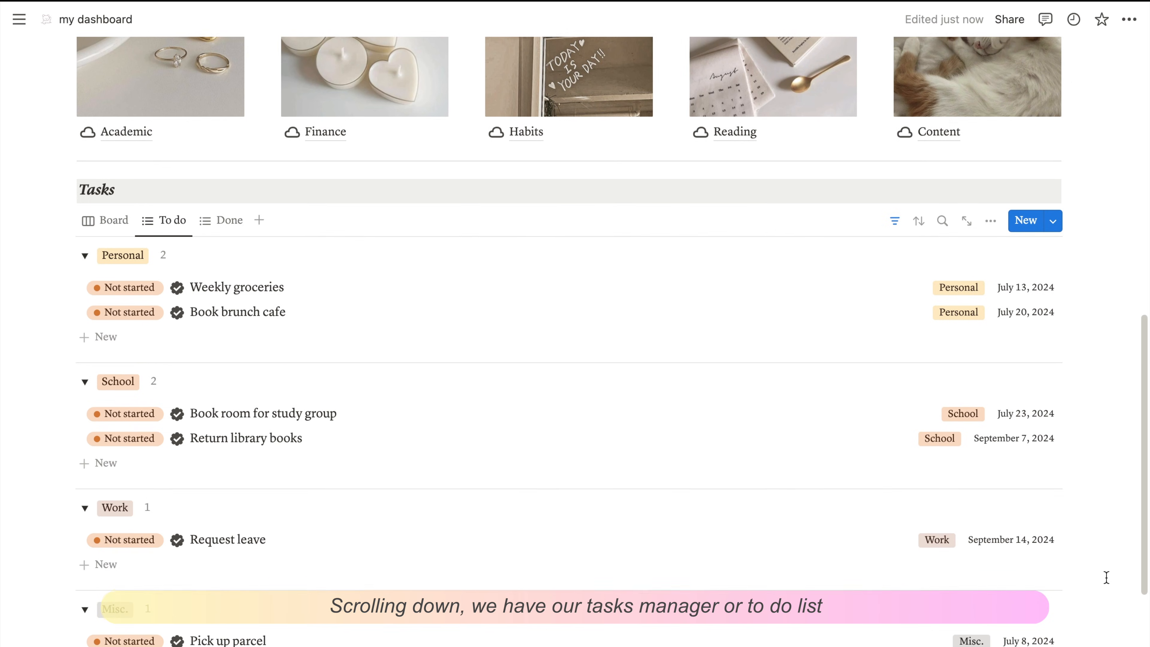
scroll(1107, 578, "up", 1)
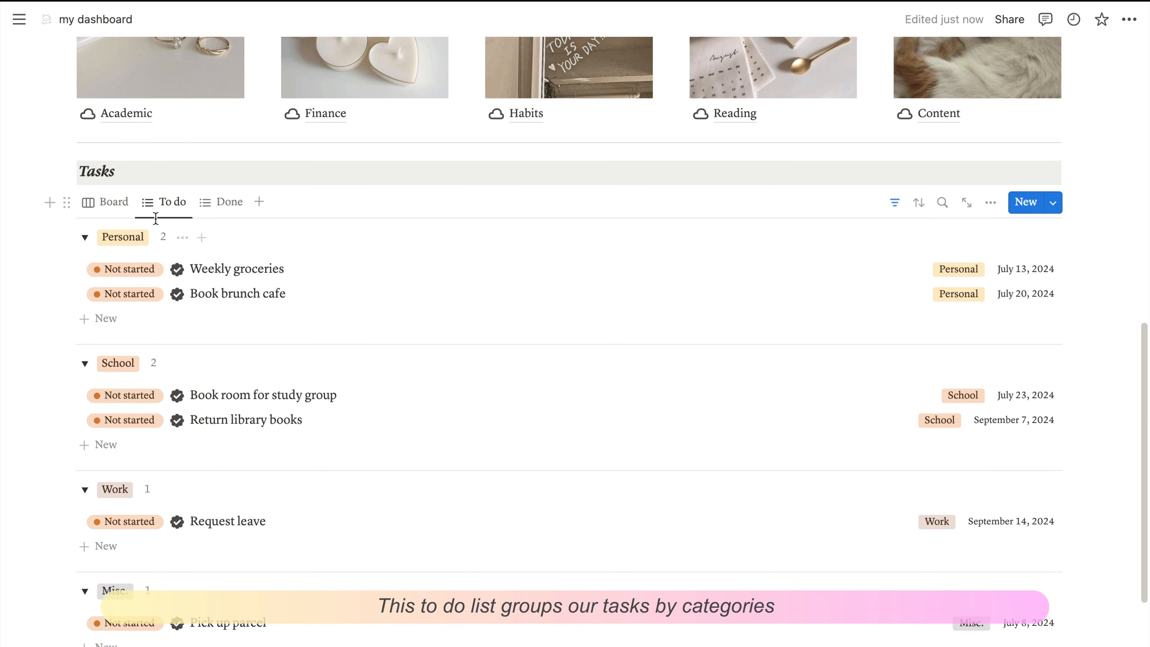
left_click(83, 238)
left_click(86, 279)
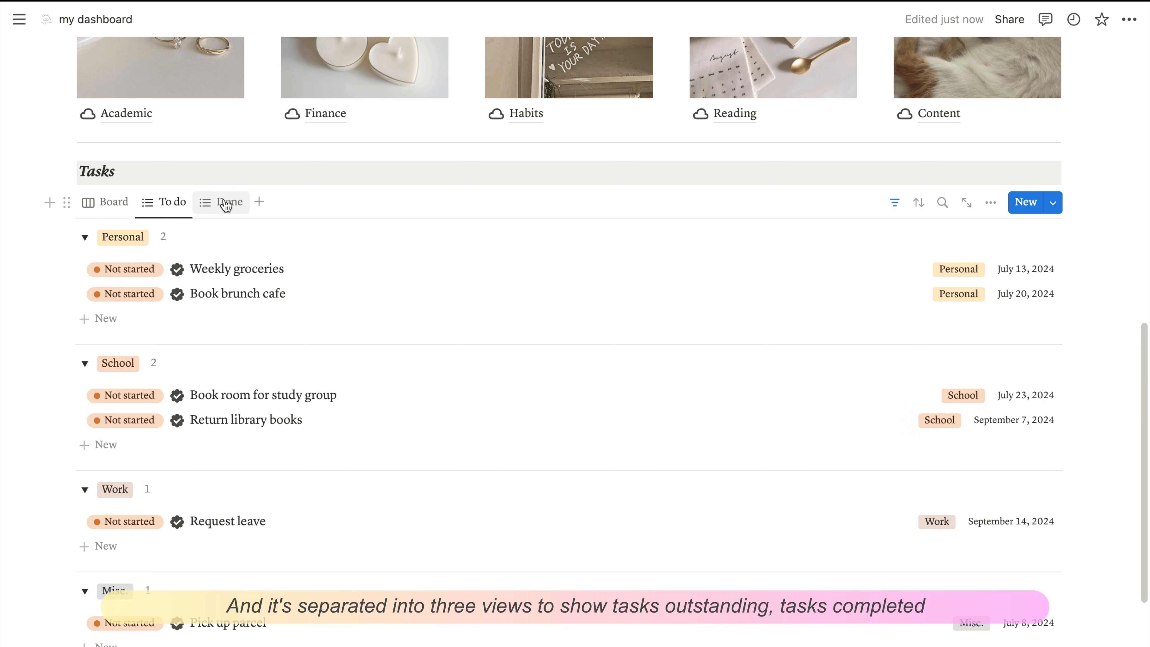
left_click(225, 202)
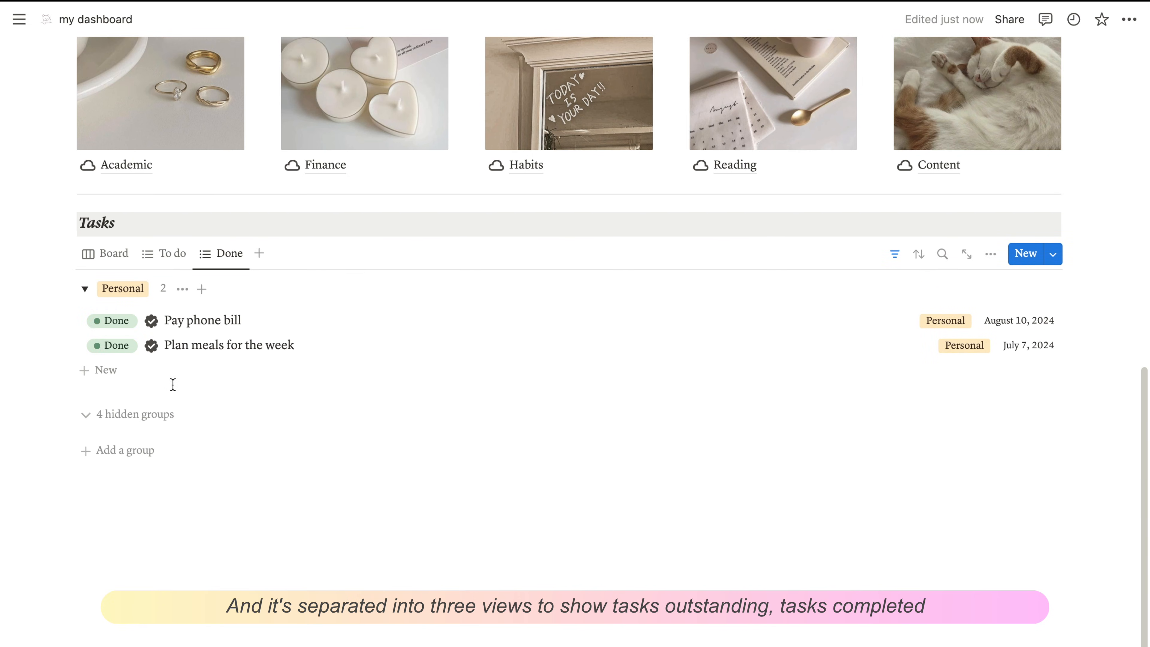
left_click(108, 253)
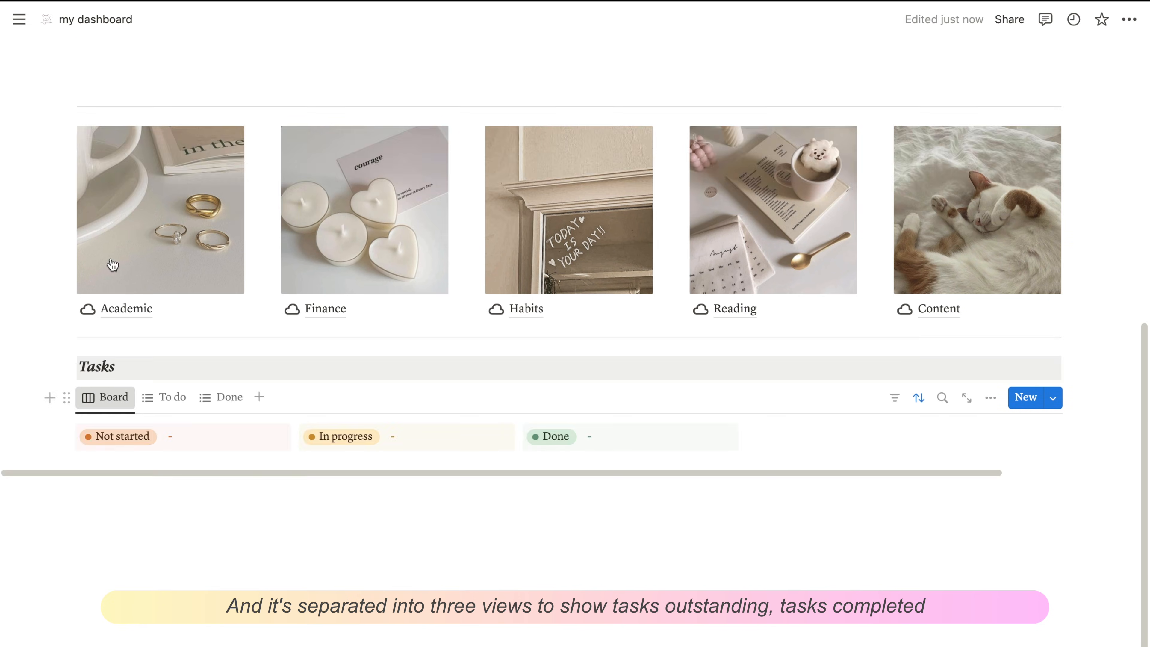
- Move the Pick up parcel and Book brunch cafe tasks from Not started to In progress on the Tasks board
scroll(188, 397, "down", 3)
left_click_drag(239, 326, 377, 277)
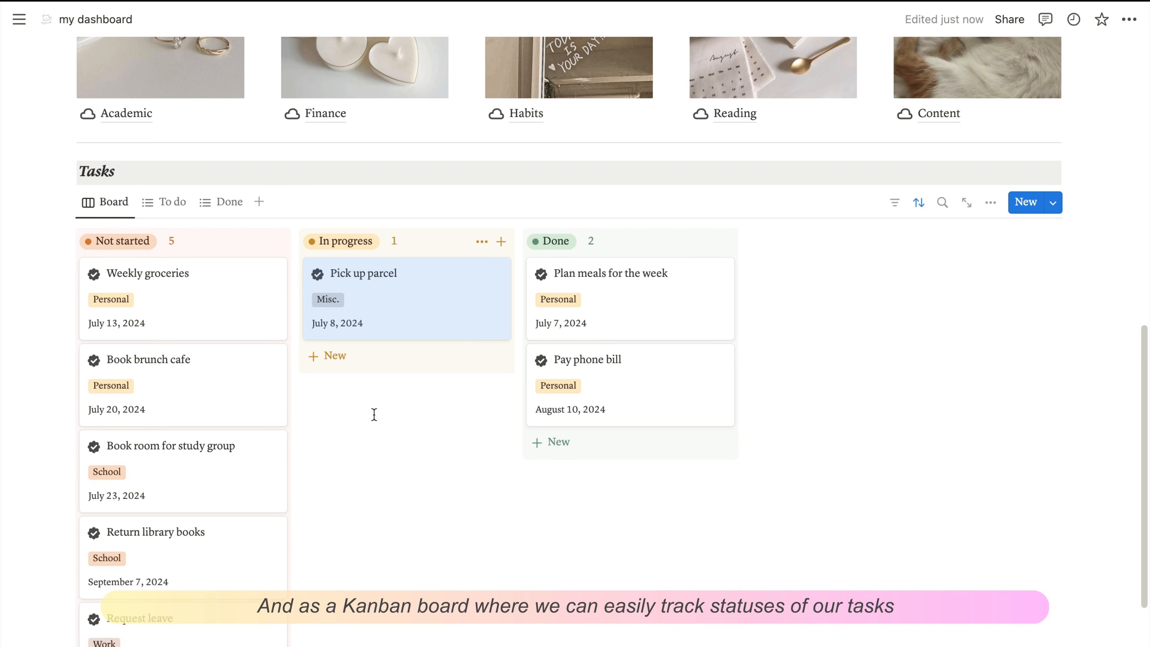
left_click_drag(226, 381, 384, 367)
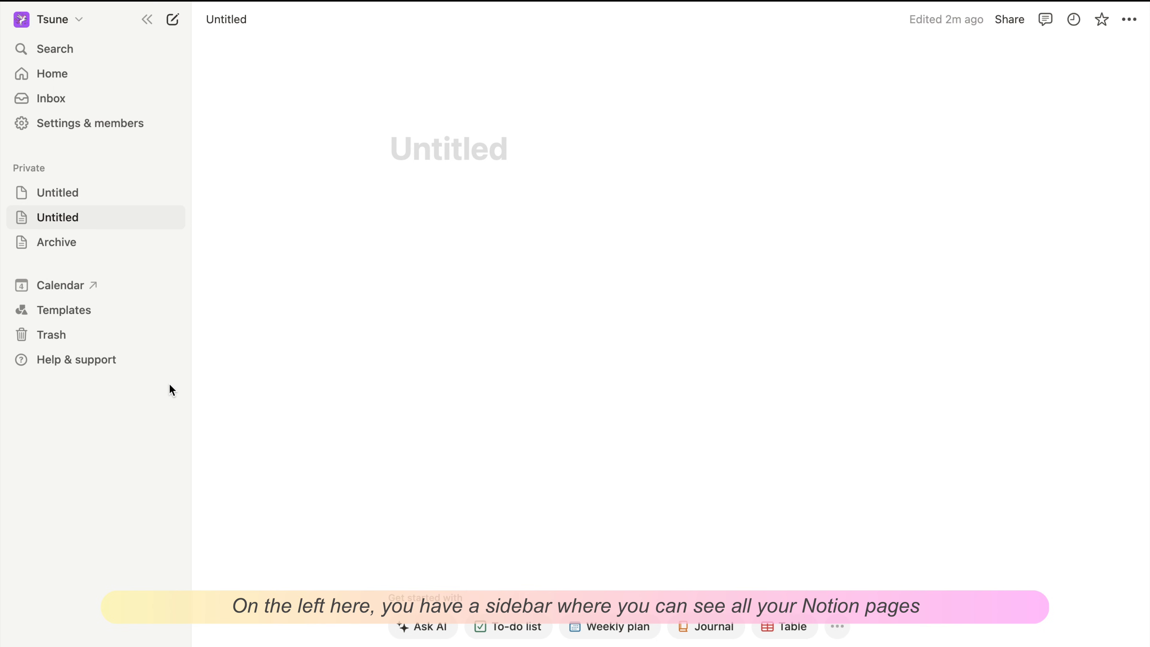
- Collapse the sidebar and nest the second untitled private page inside the first untitled page
left_click(147, 19)
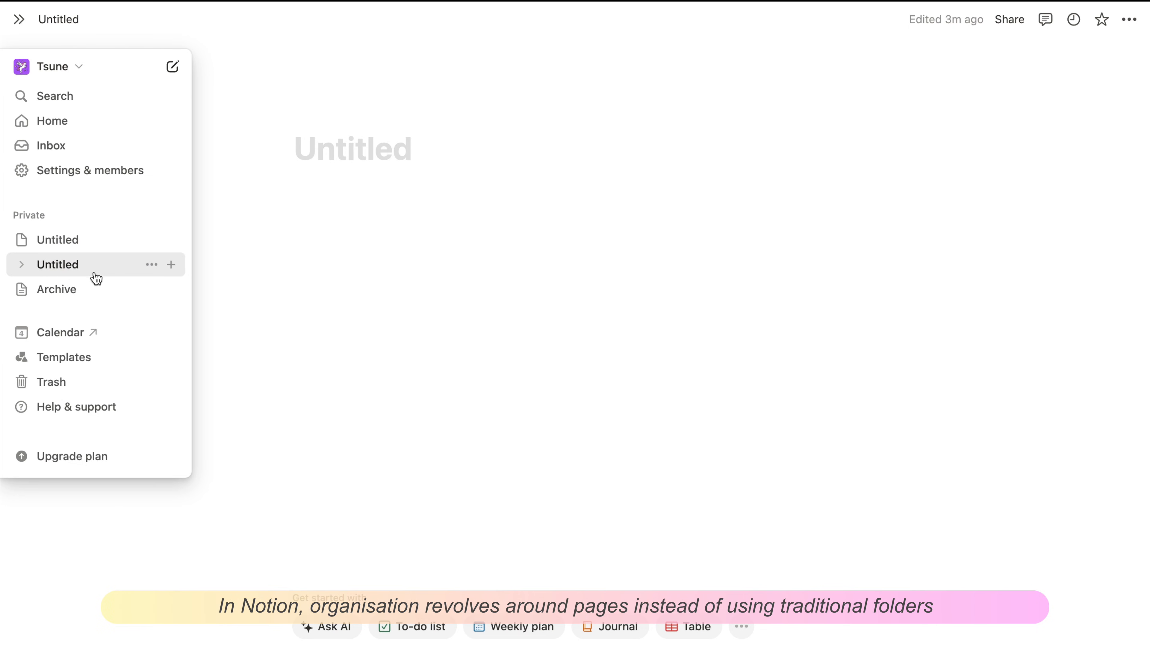
left_click(22, 241)
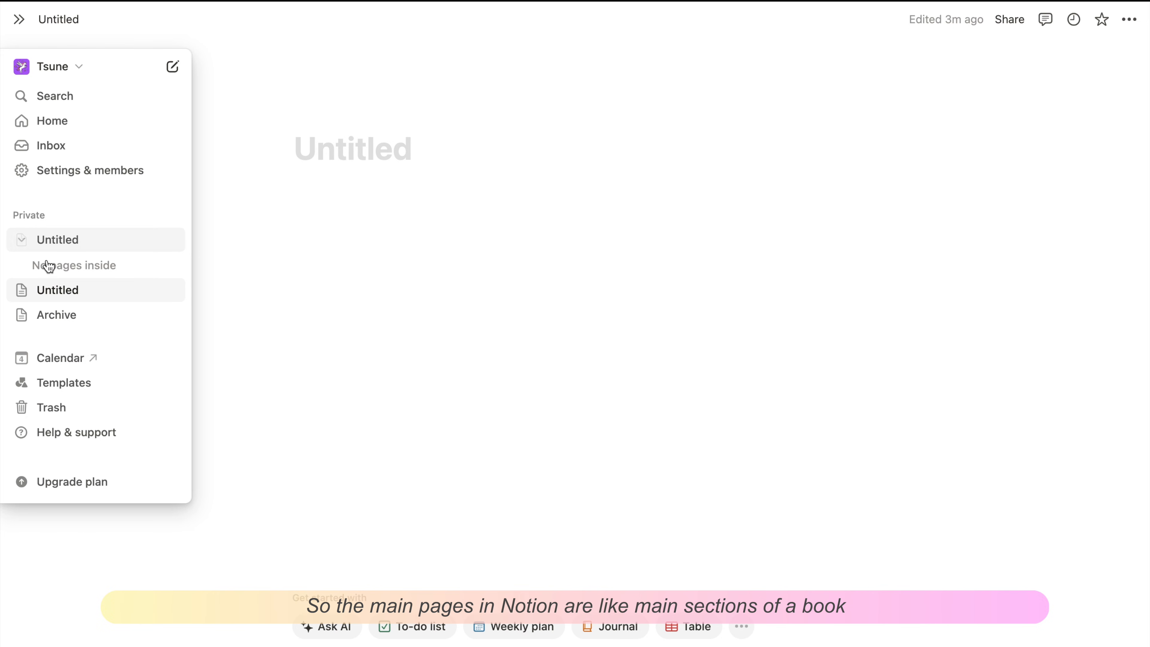
left_click_drag(69, 286, 65, 261)
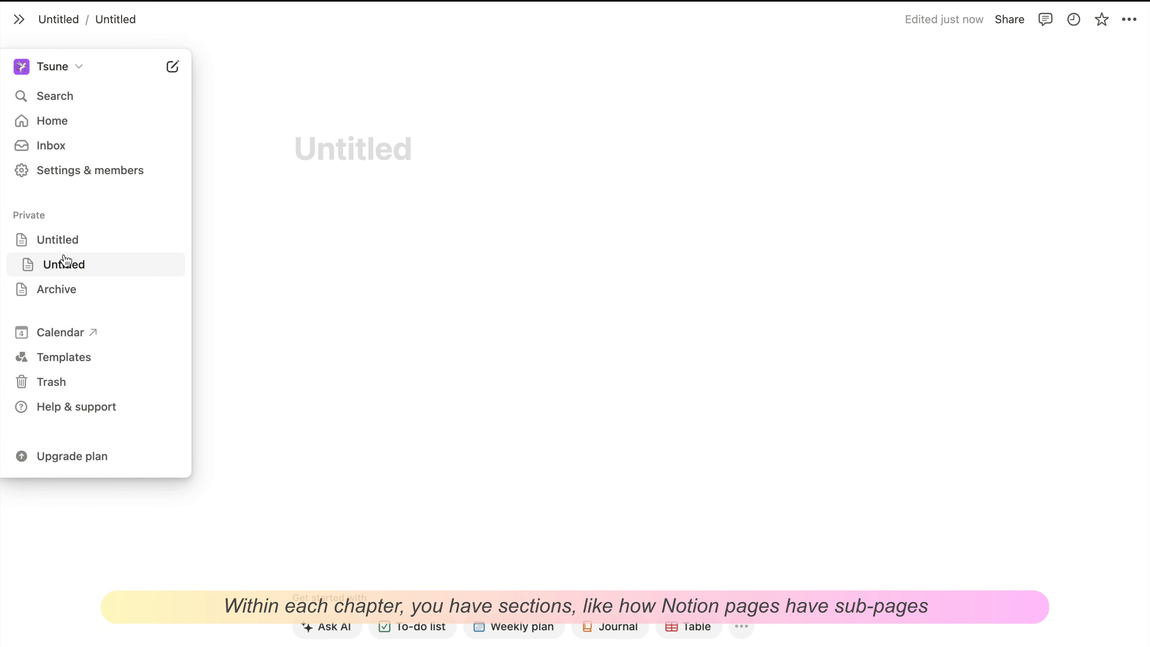
- Collapse and expand the parent untitled page's sub-page list to examine the nesting, and open the parent page
left_click(22, 239)
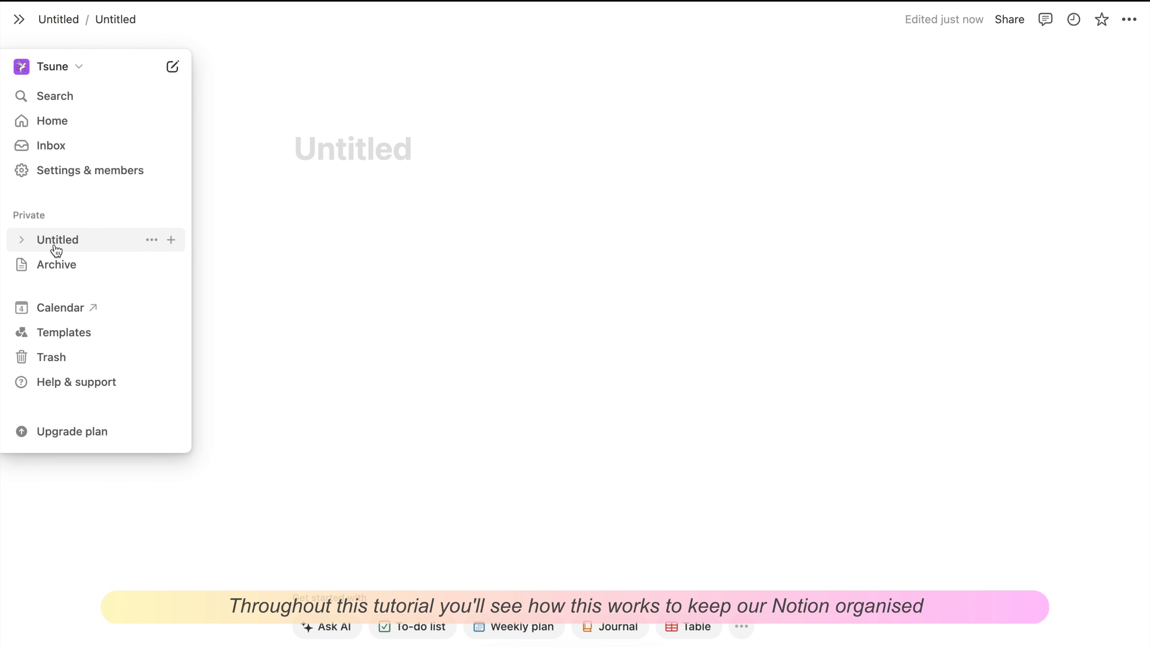
left_click(24, 245)
left_click(22, 241)
left_click(25, 244)
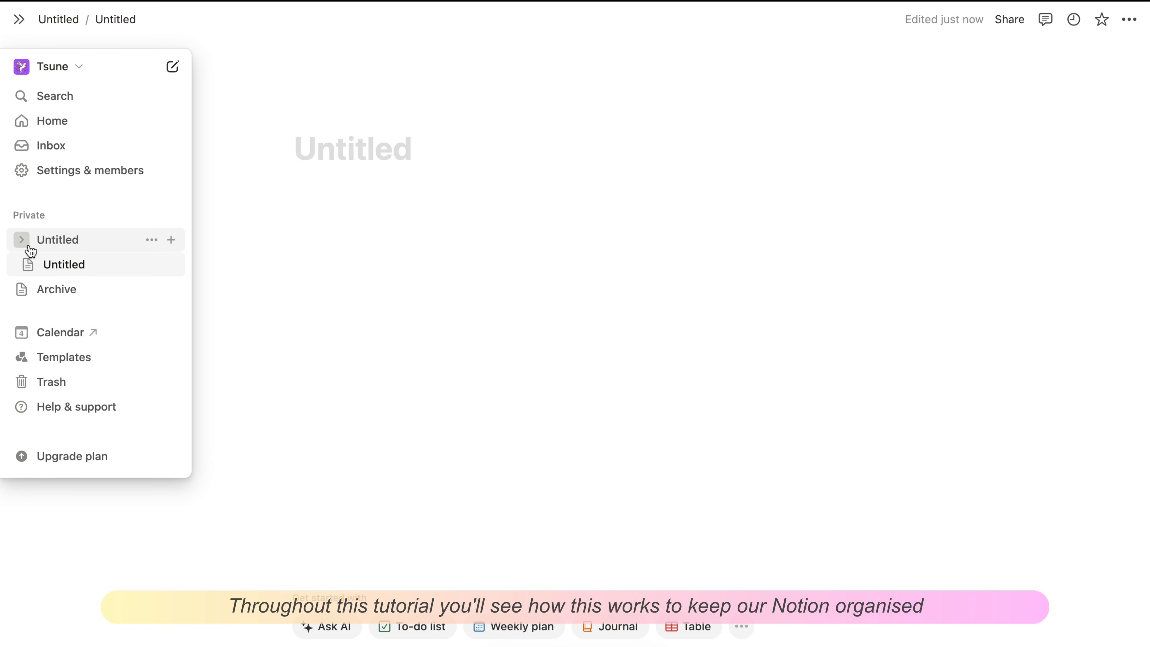
left_click(84, 247)
left_click(21, 239)
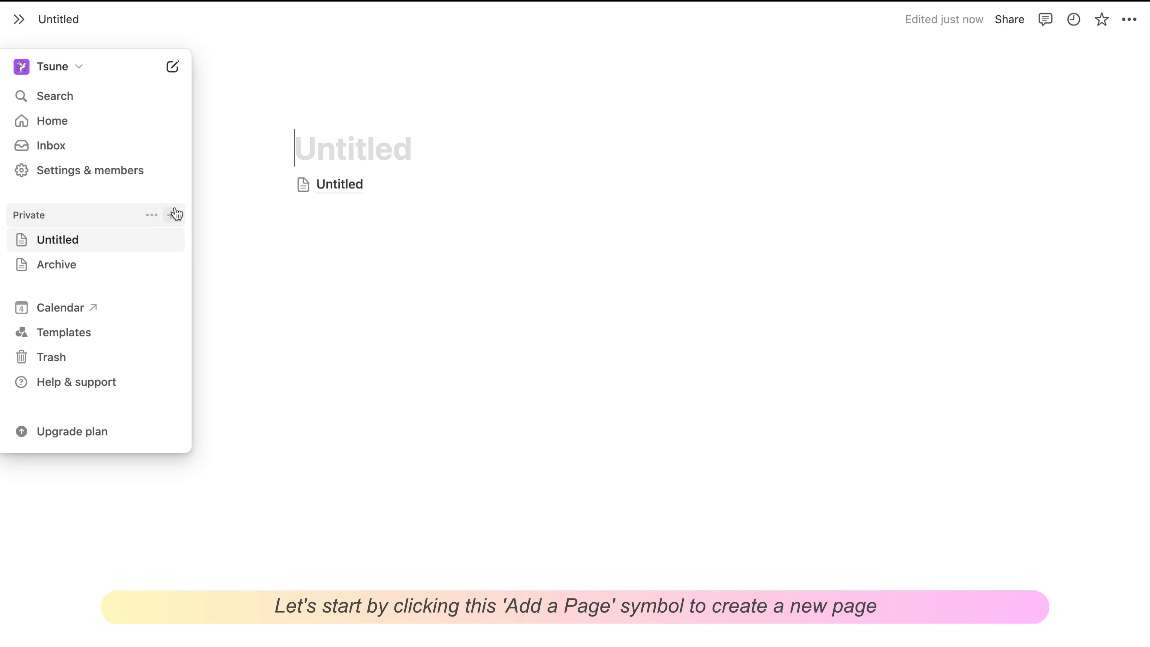
- Create a new private page and delete the extra untitled page that holds the sub-page
left_click(172, 67)
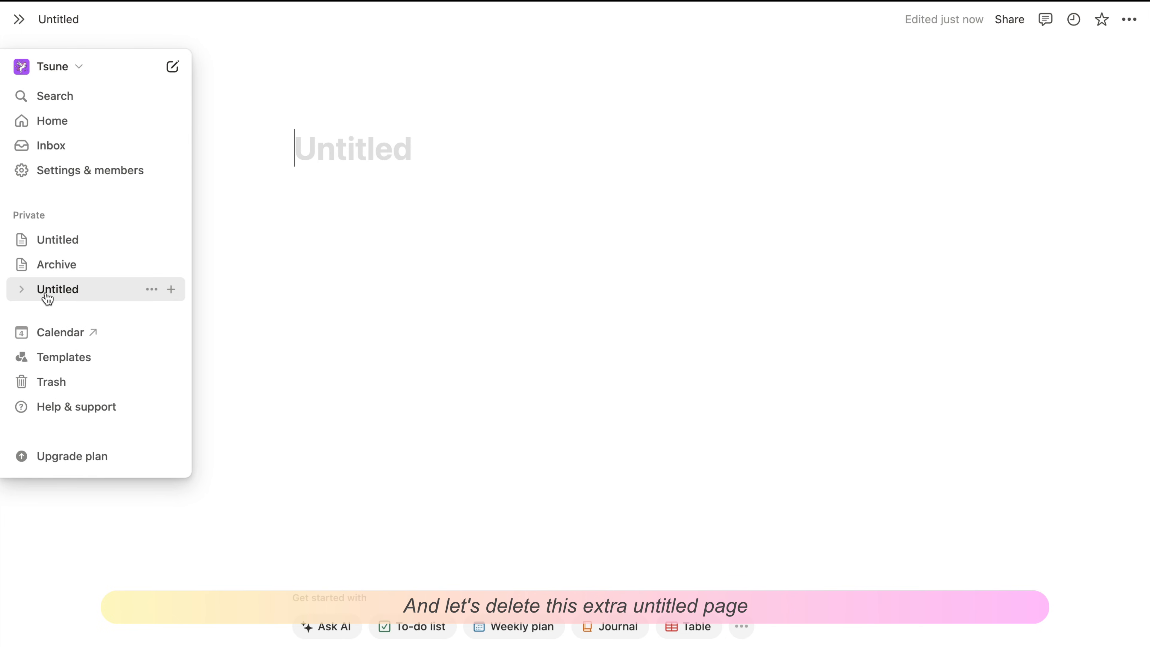
left_click(152, 240)
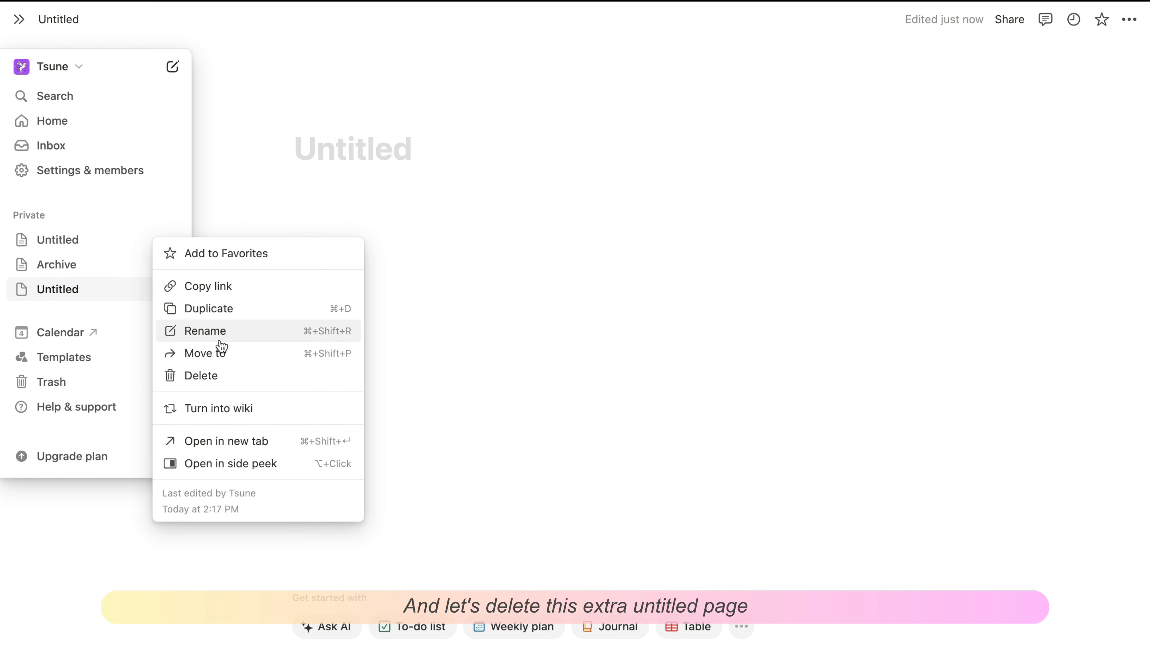
left_click(224, 387)
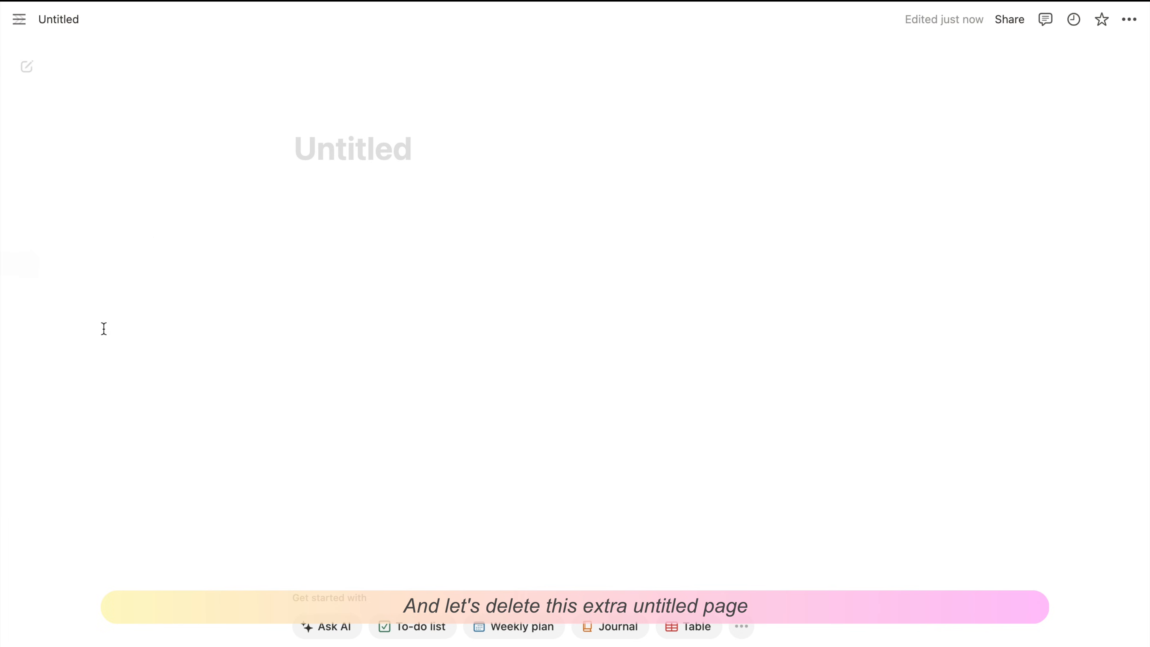
- Title the new blank page "my dashboard"
left_click(311, 149)
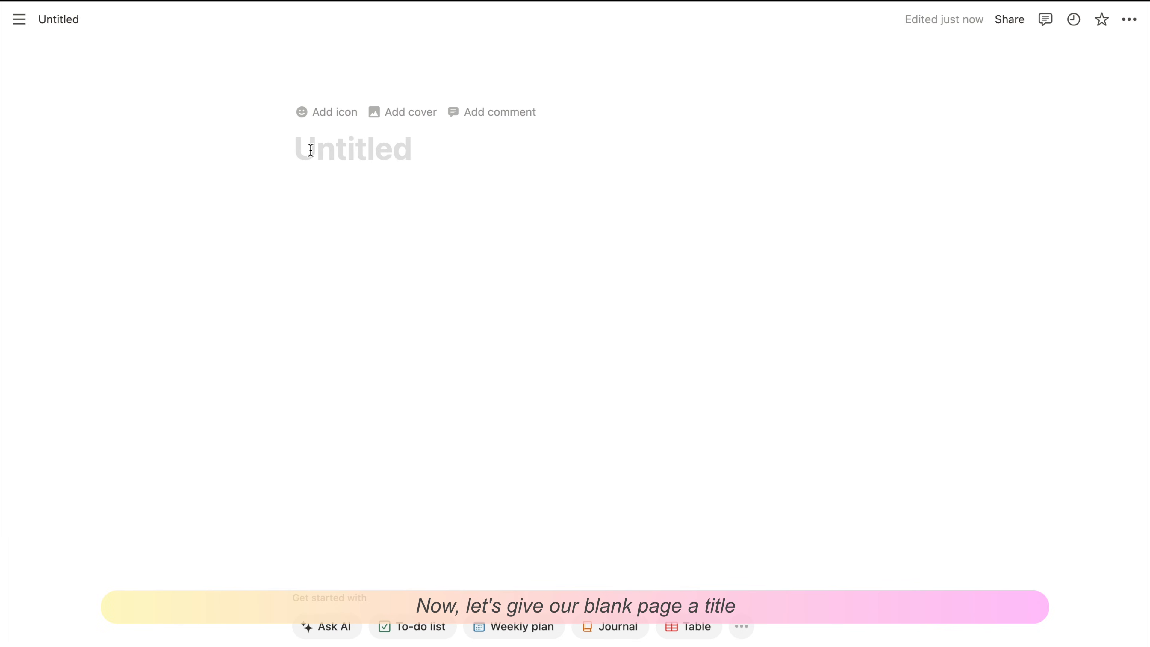
type("my dashboard")
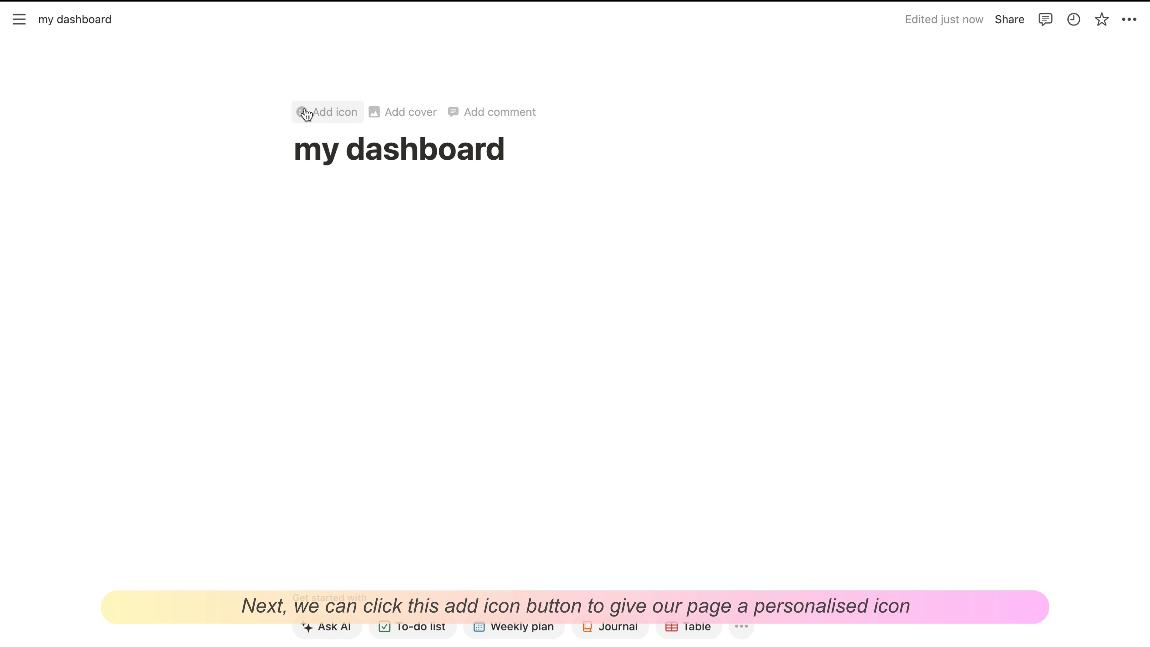
- Browse the emoji and built-in icon choices for the page, and upload bear.gif as its custom icon
left_click(300, 113)
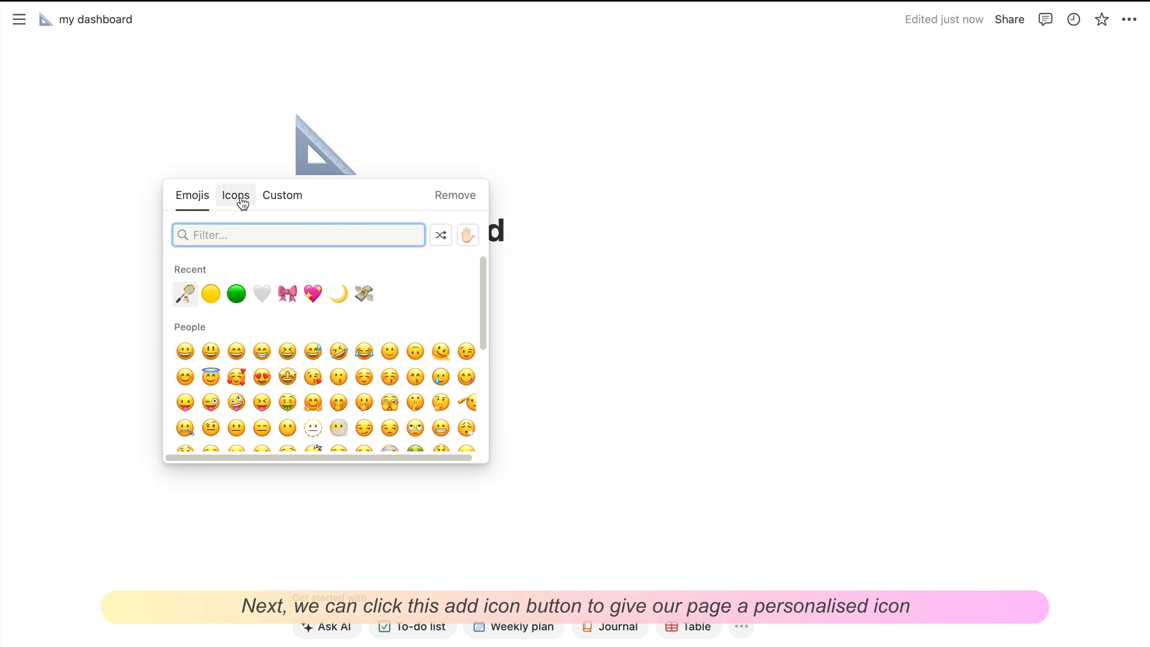
scroll(296, 326, "down", 5)
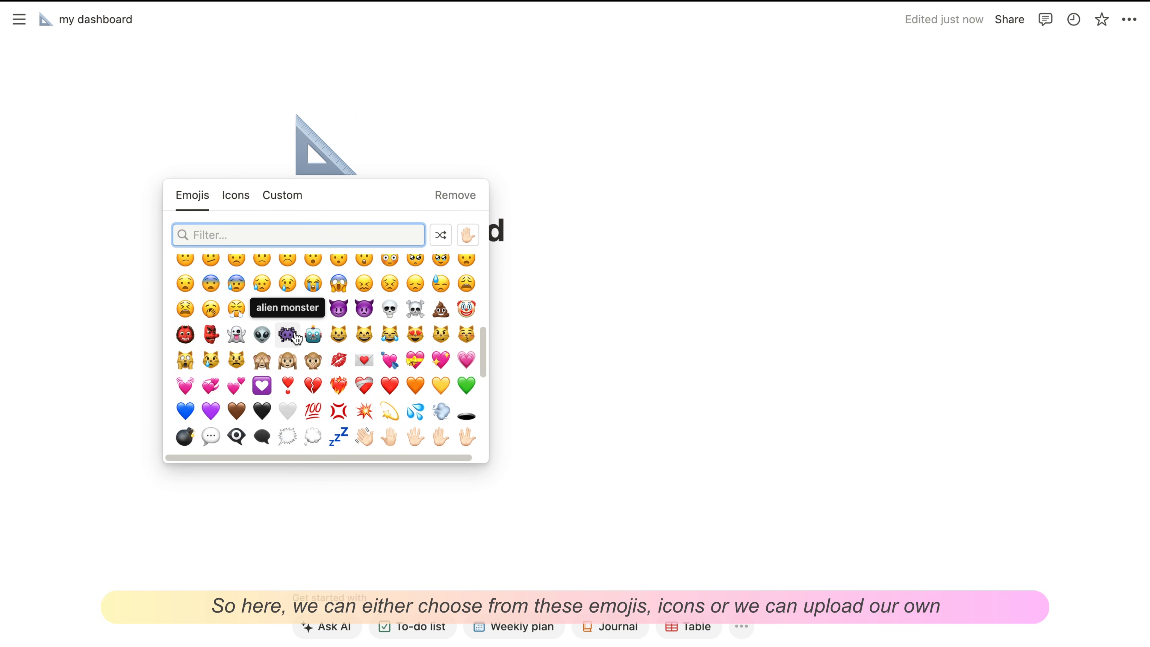
scroll(297, 331, "up", 5)
left_click(235, 195)
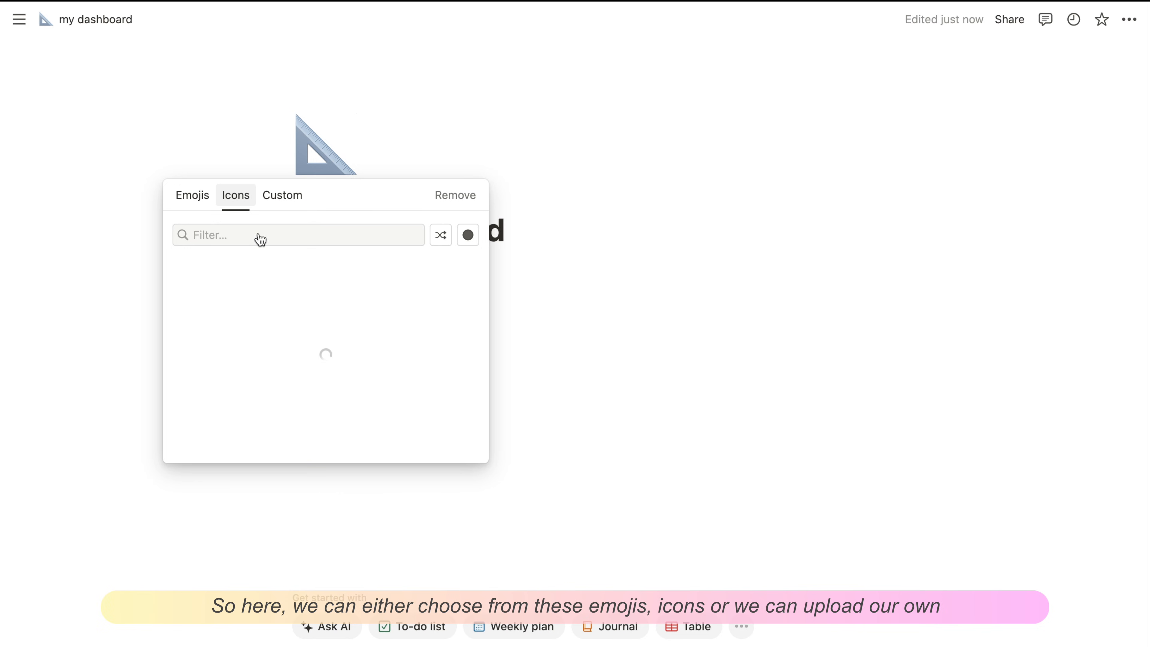
scroll(422, 358, "down", 4)
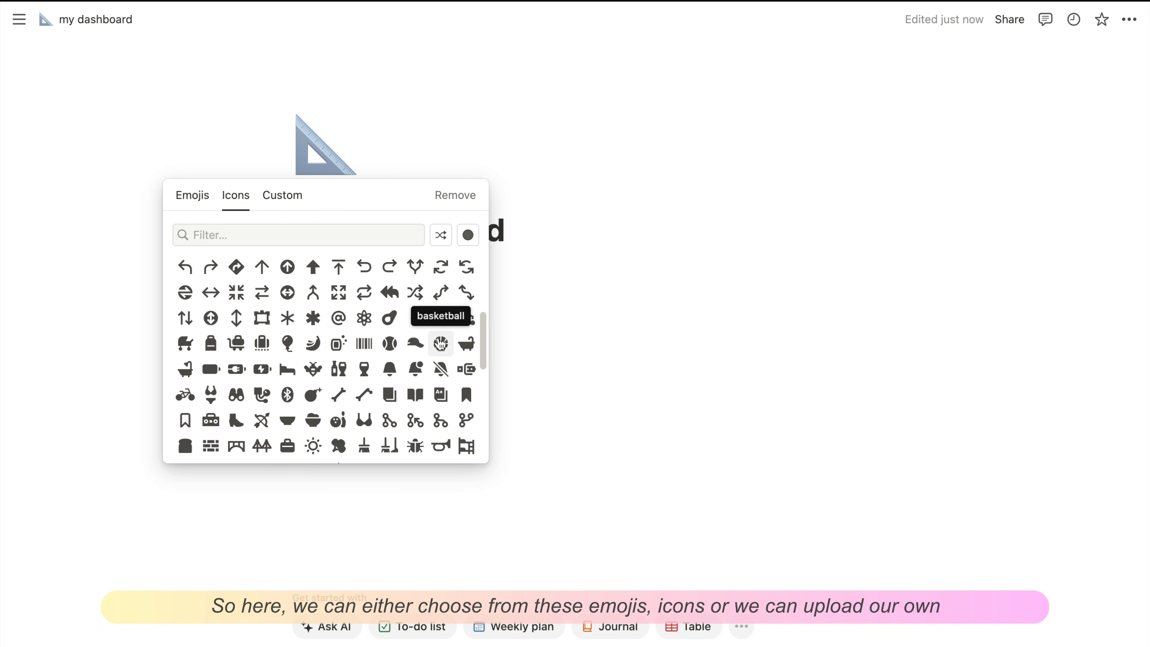
left_click(282, 196)
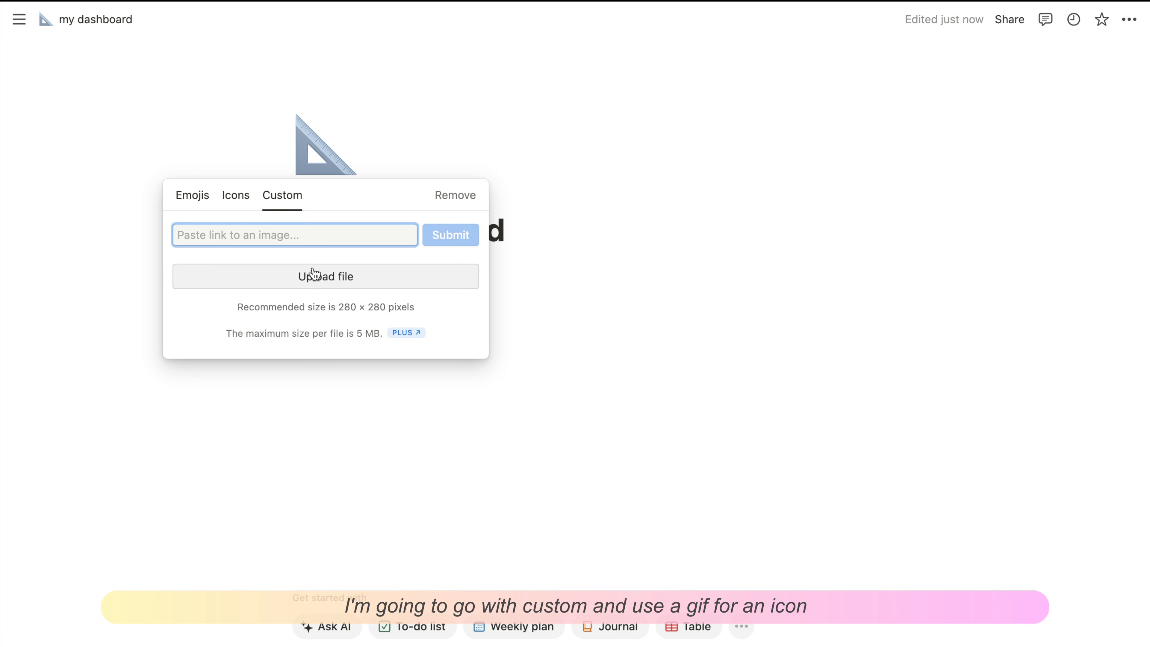
left_click(308, 276)
double_click(398, 294)
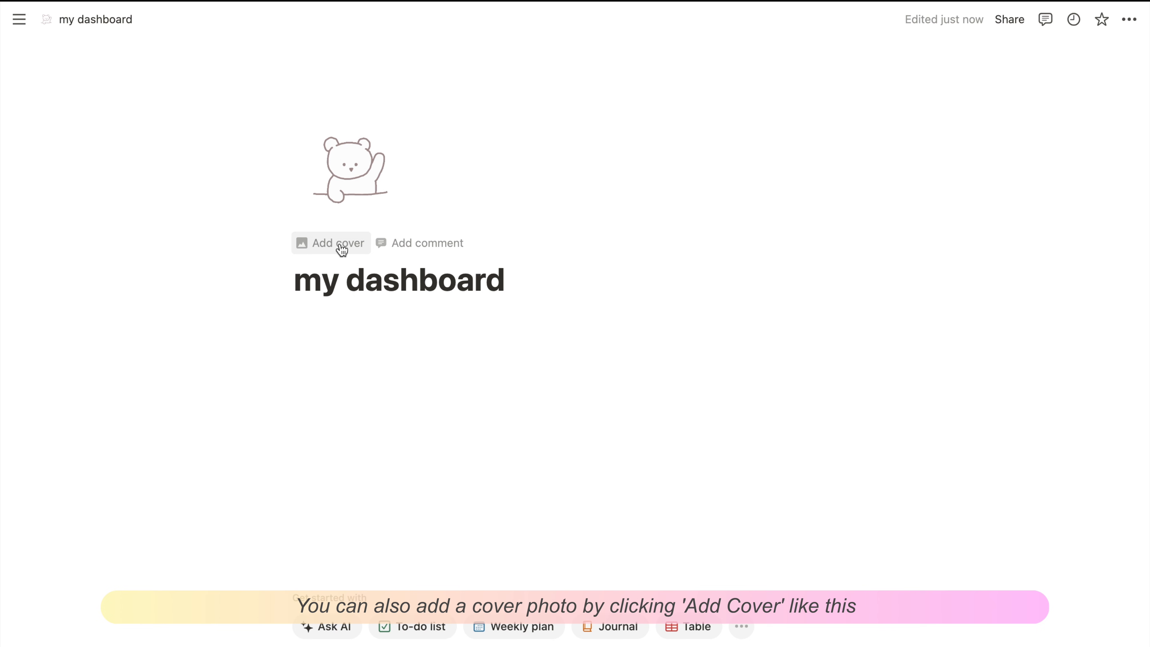
- Add a cover to the page and replace the default image with the uploaded file banner.png
left_click(343, 250)
mouse_move(734, 136)
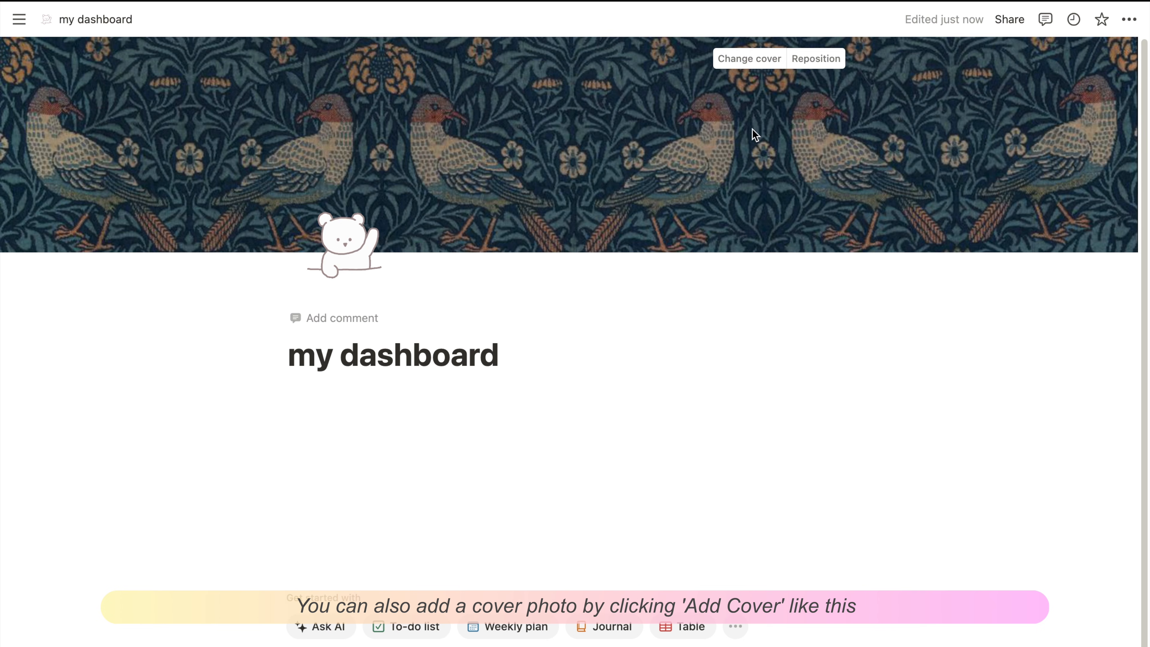
left_click(753, 64)
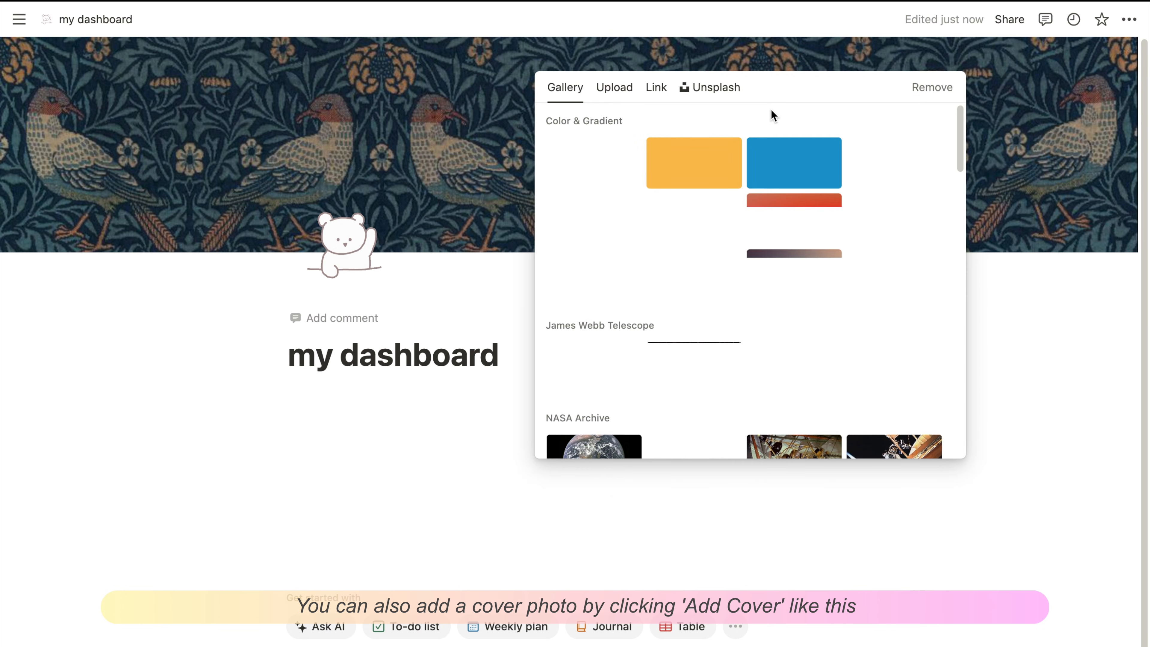
left_click(628, 93)
left_click(654, 131)
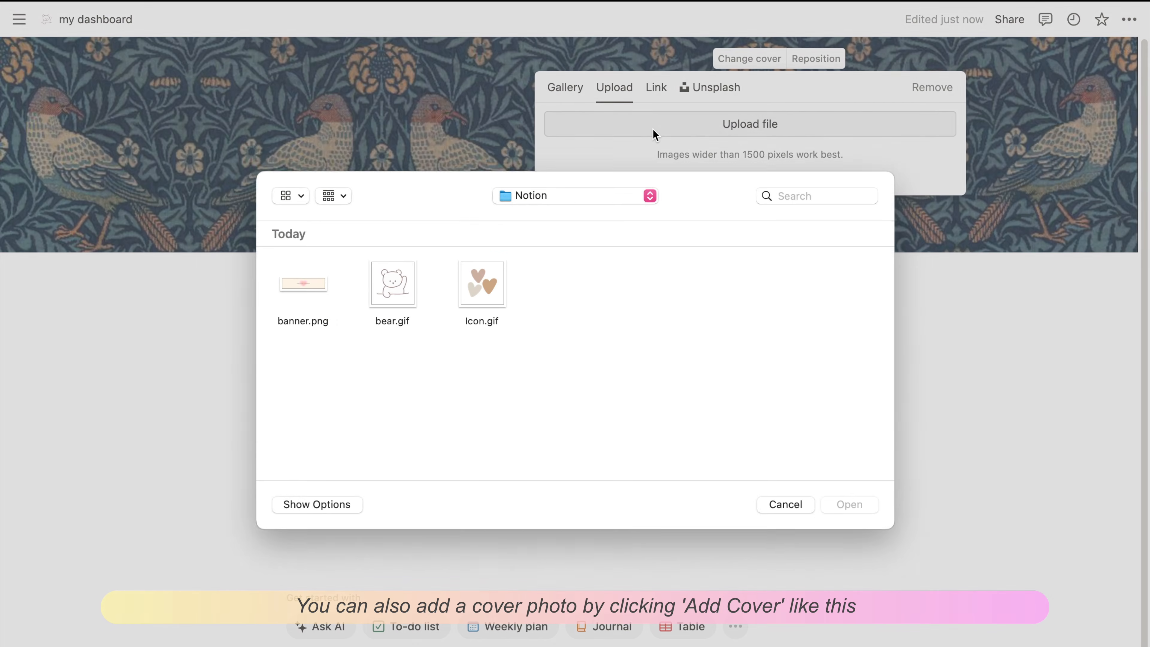
double_click(307, 306)
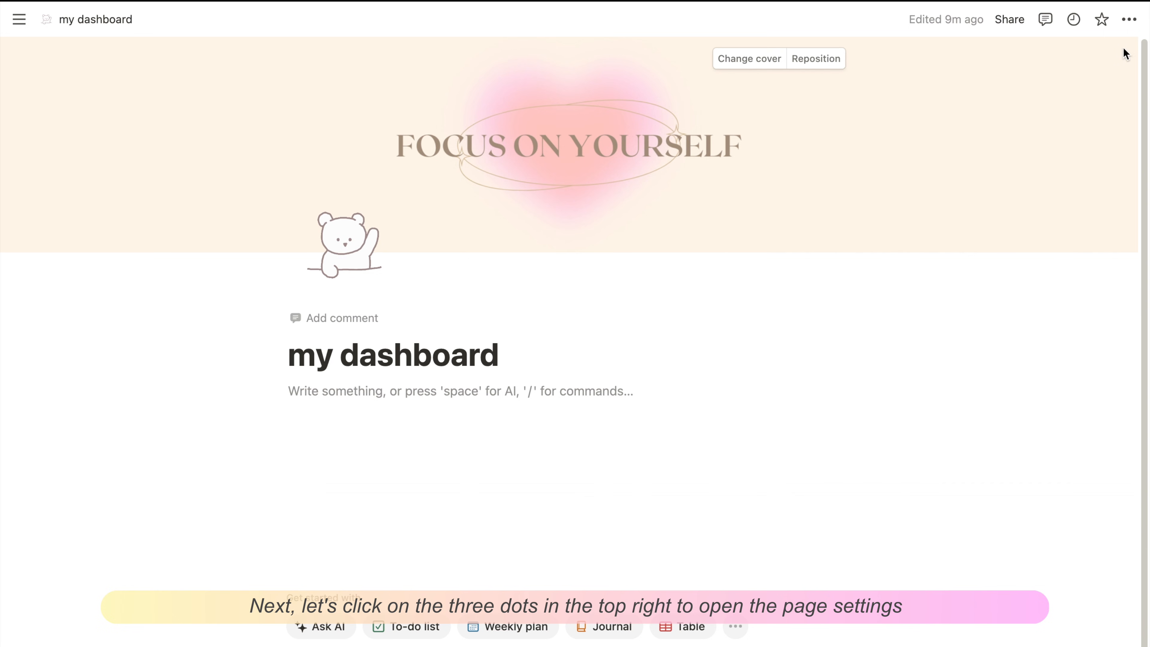
- Try the Mono font in the page settings and set the page's font to Serif
left_click(1130, 23)
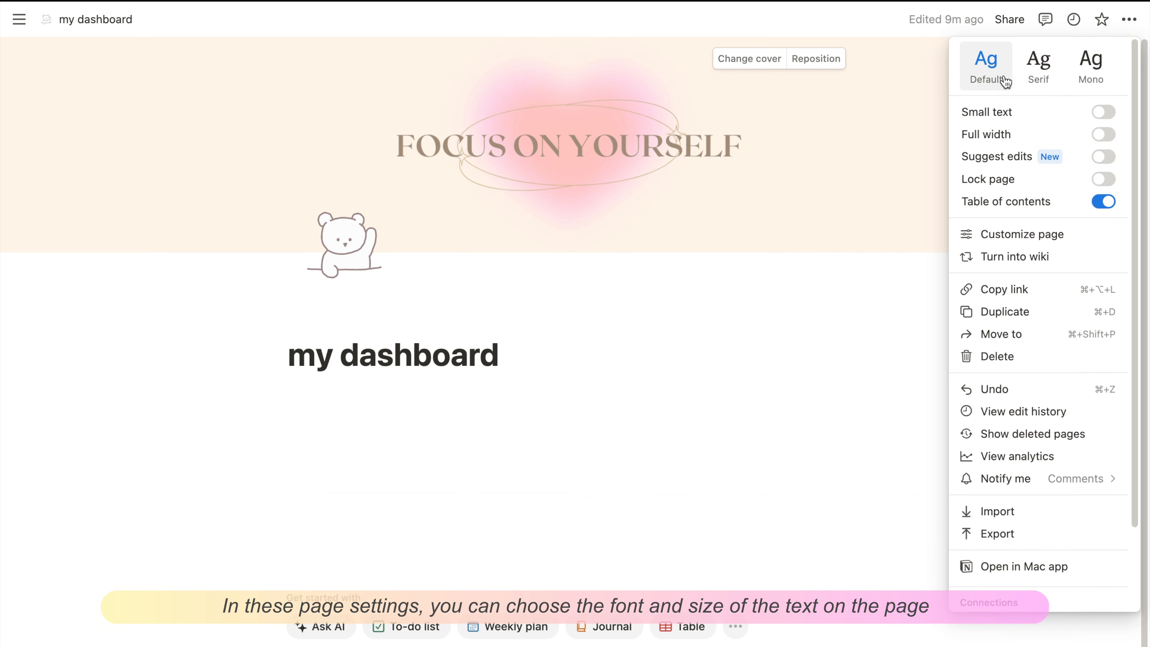
left_click(1087, 81)
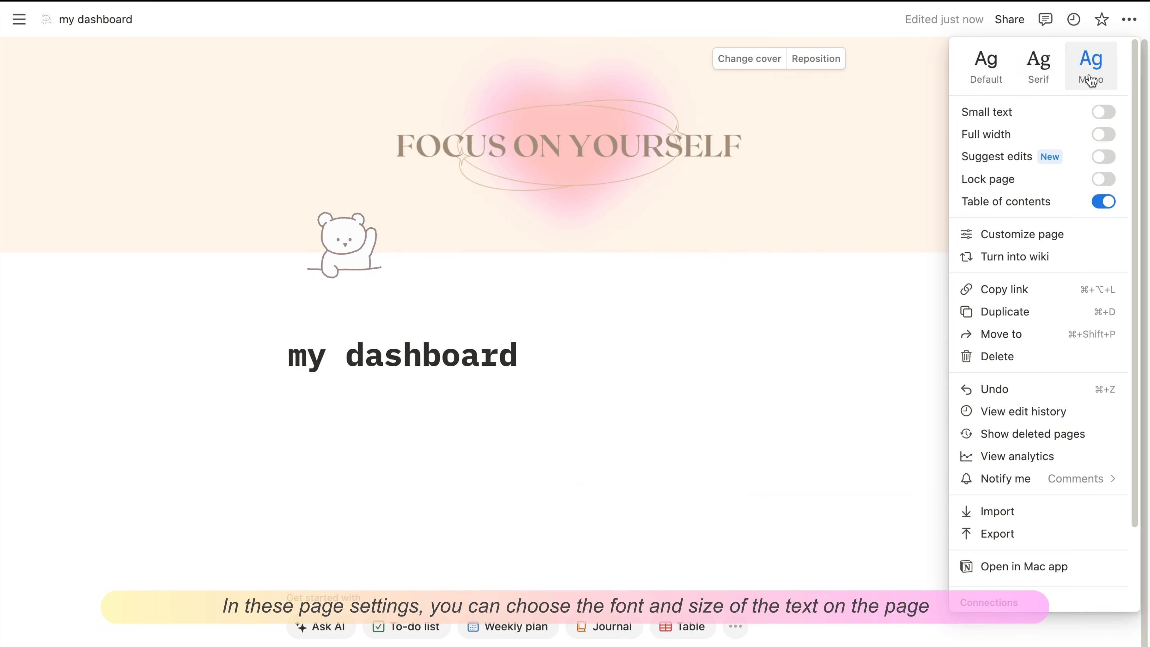
left_click(1044, 79)
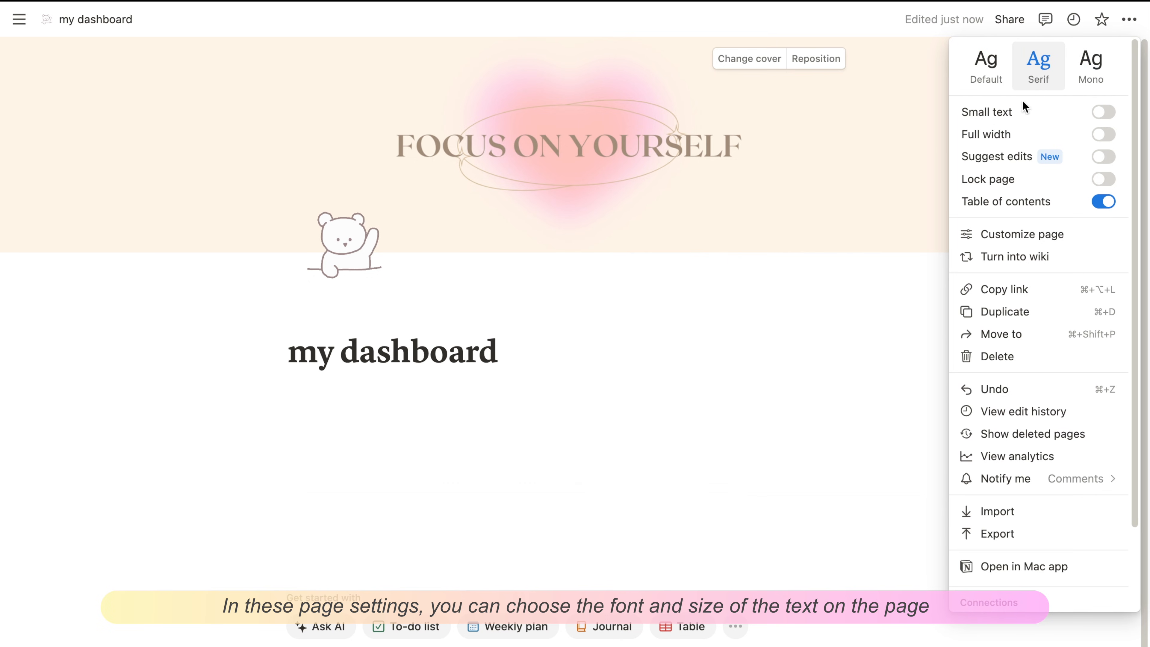
- Turn on small text and full width for the dashboard page
left_click(1105, 113)
left_click(1107, 115)
left_click(1106, 113)
left_click(1105, 136)
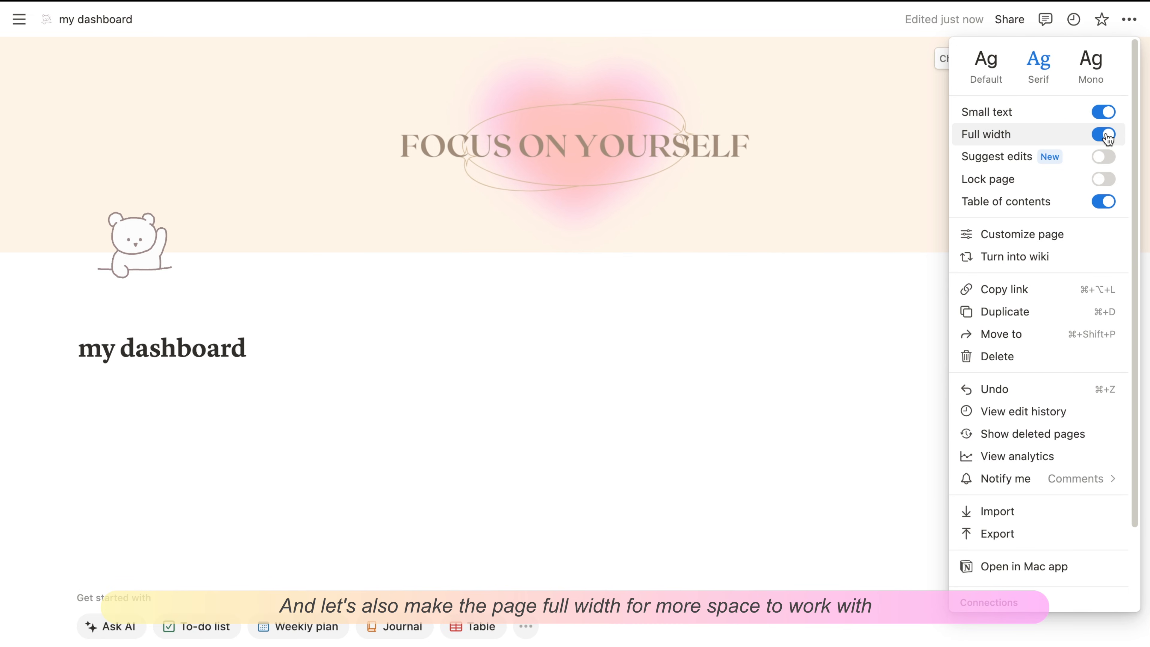
left_click(1105, 135)
left_click(1105, 135)
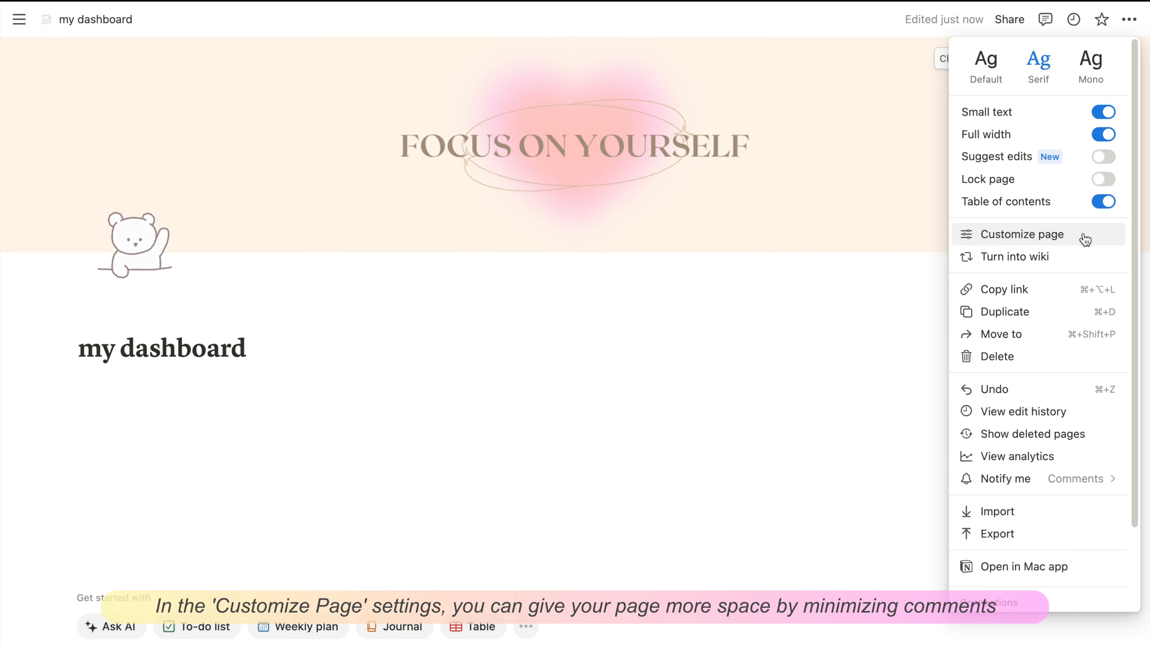
- Customize the page view by turning top-level page discussions off and setting page comments to Minimal
left_click(1054, 236)
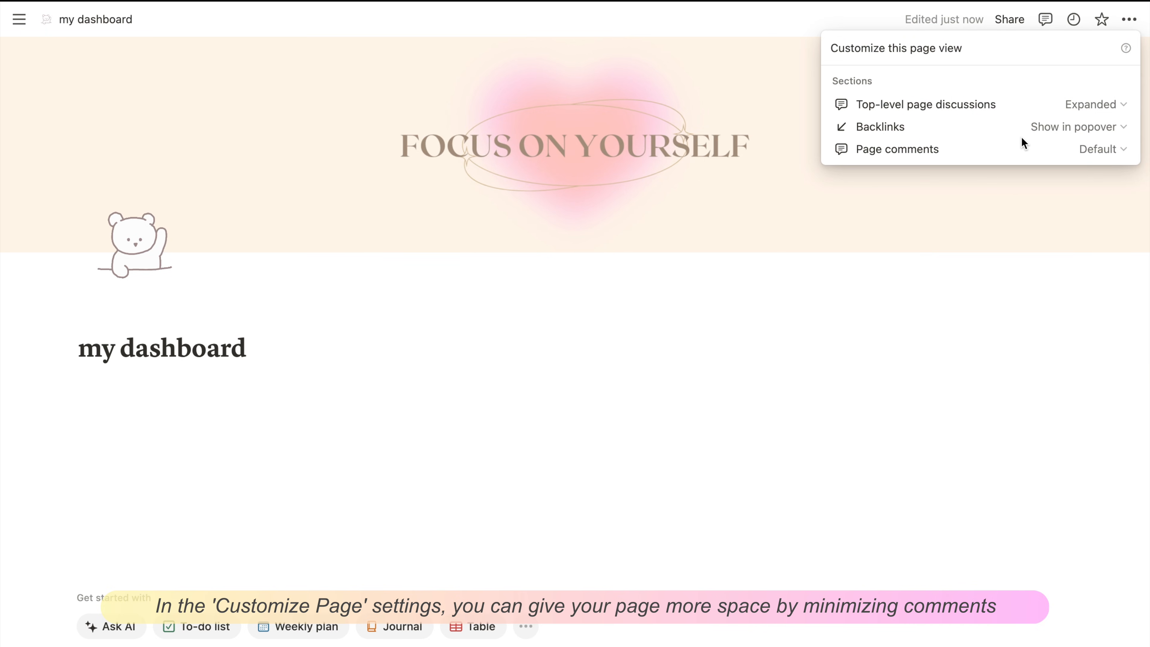
left_click(1100, 104)
left_click(1014, 152)
left_click(1098, 150)
left_click(1069, 199)
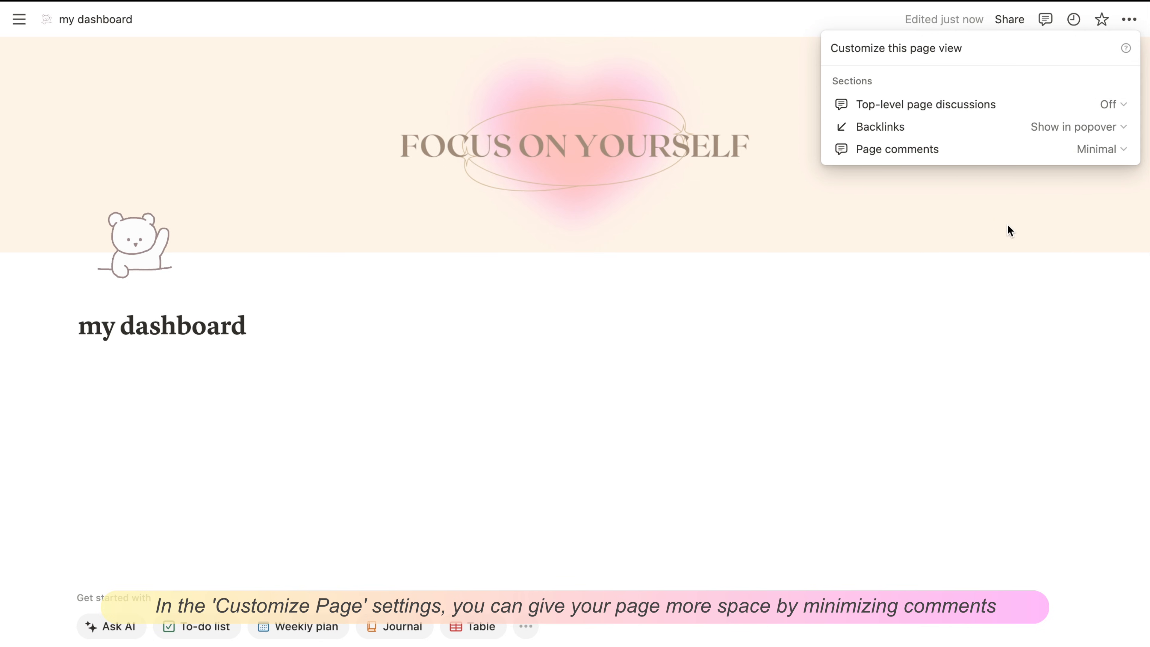
left_click(583, 329)
- Insert a callout block below the title containing the quote “Life isn’t a matter of milestones, but of moments.” – Rose Kennedy
left_click(109, 371)
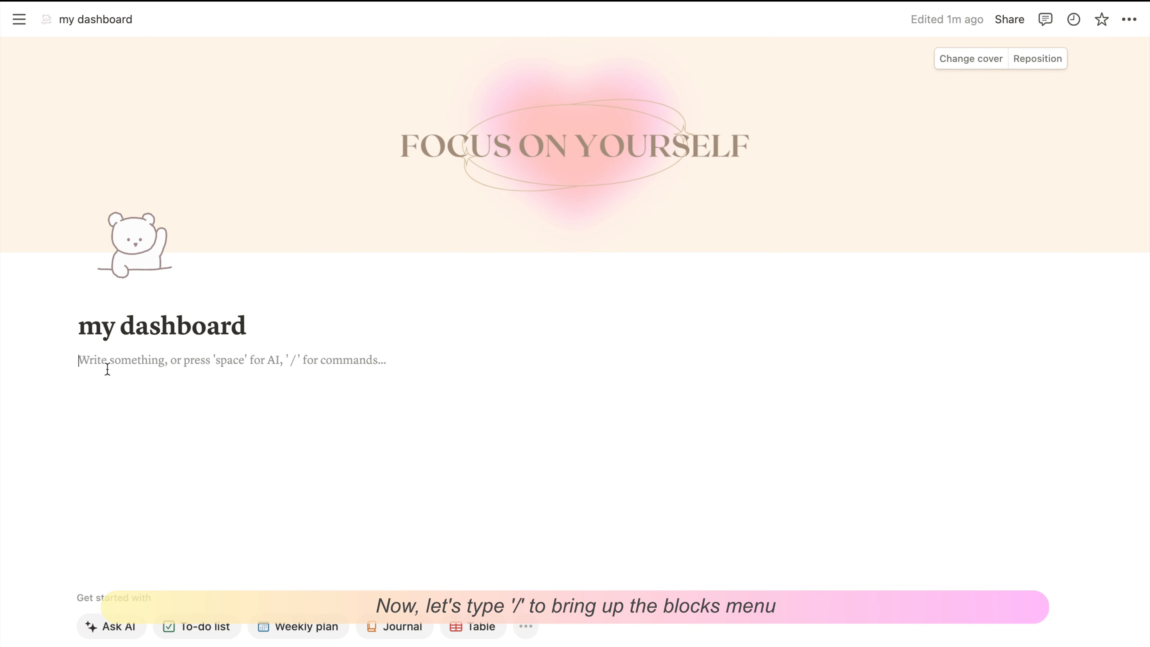
type("/")
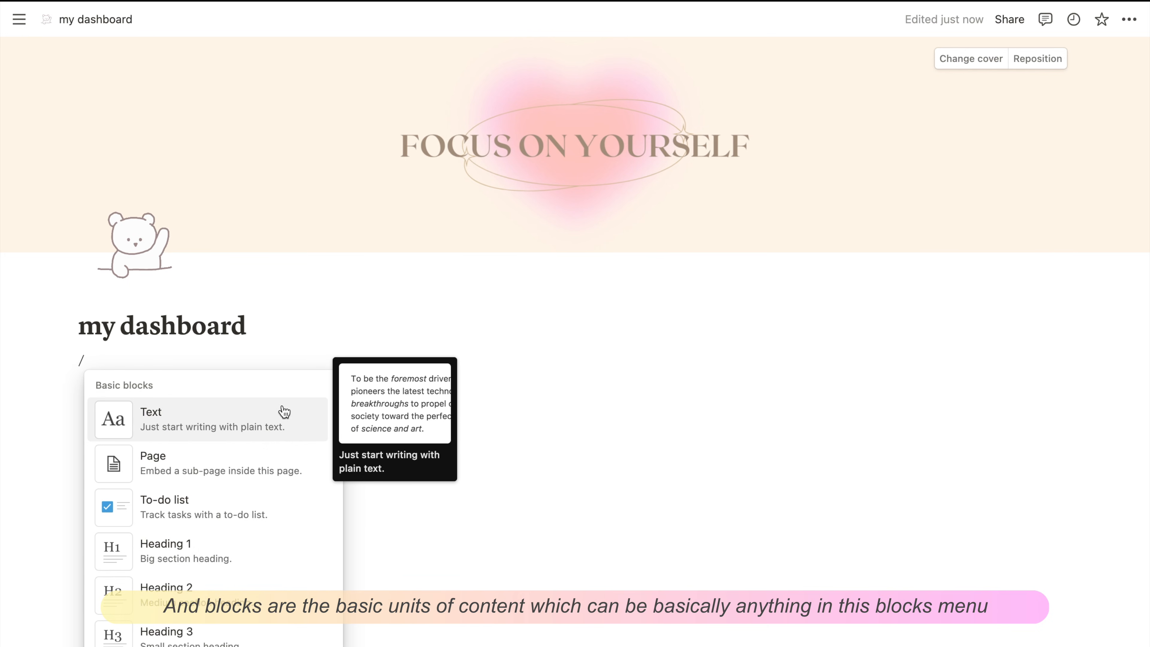
scroll(258, 555, "down", 6)
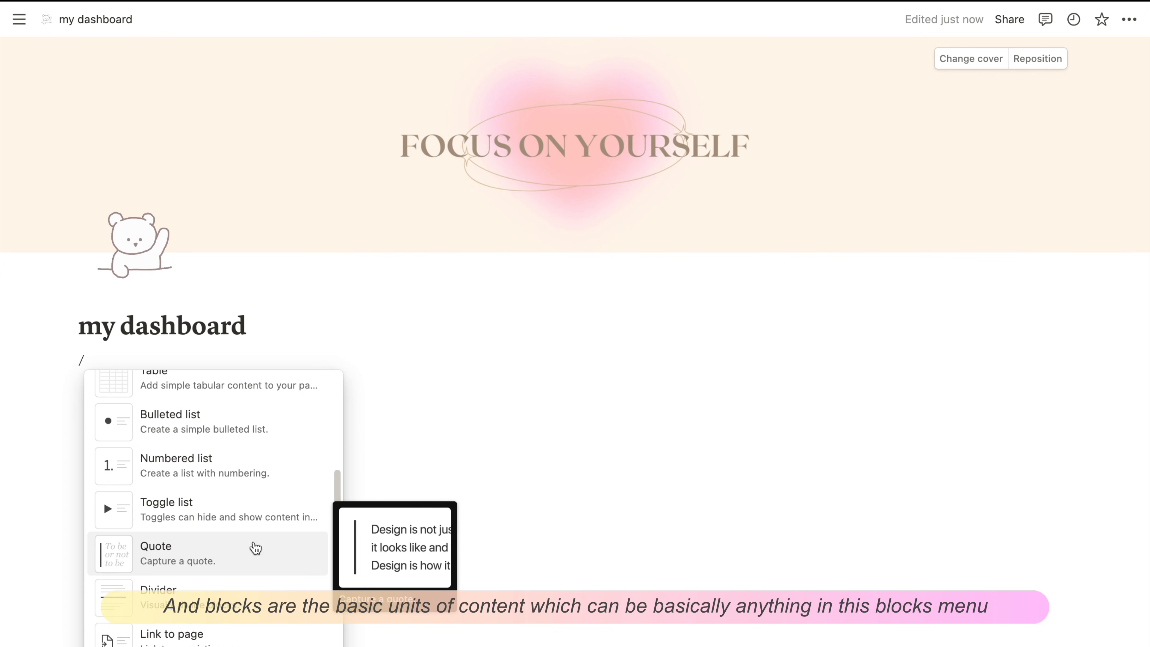
scroll(271, 499, "down", 8)
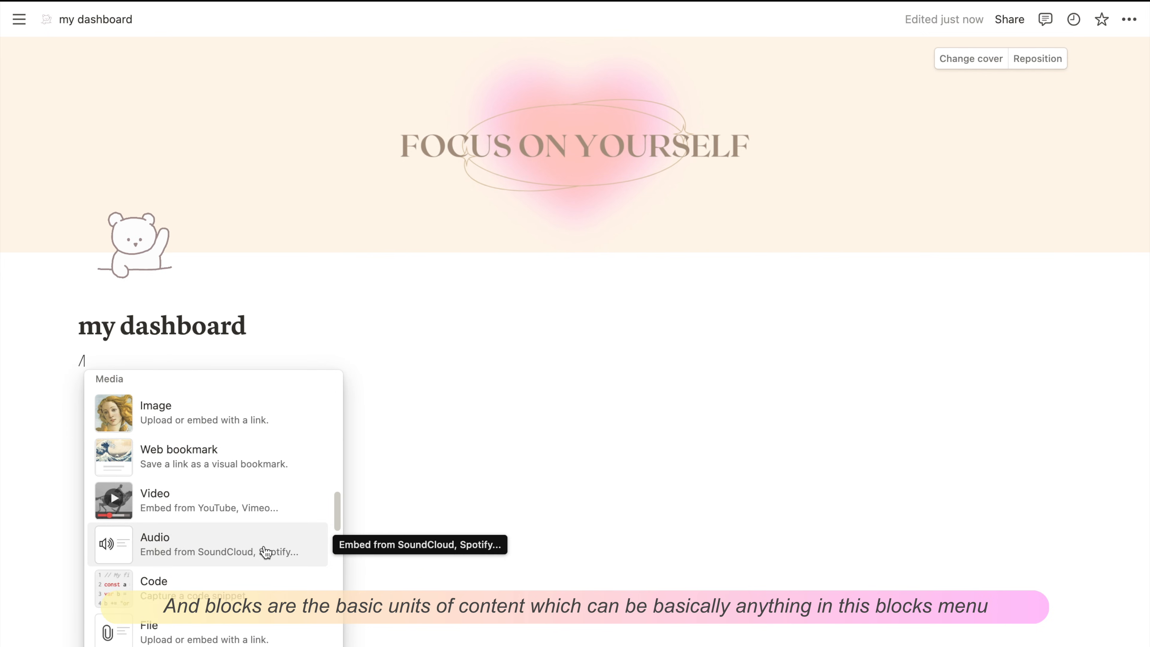
scroll(267, 564, "down", 5)
scroll(264, 525, "up", 15)
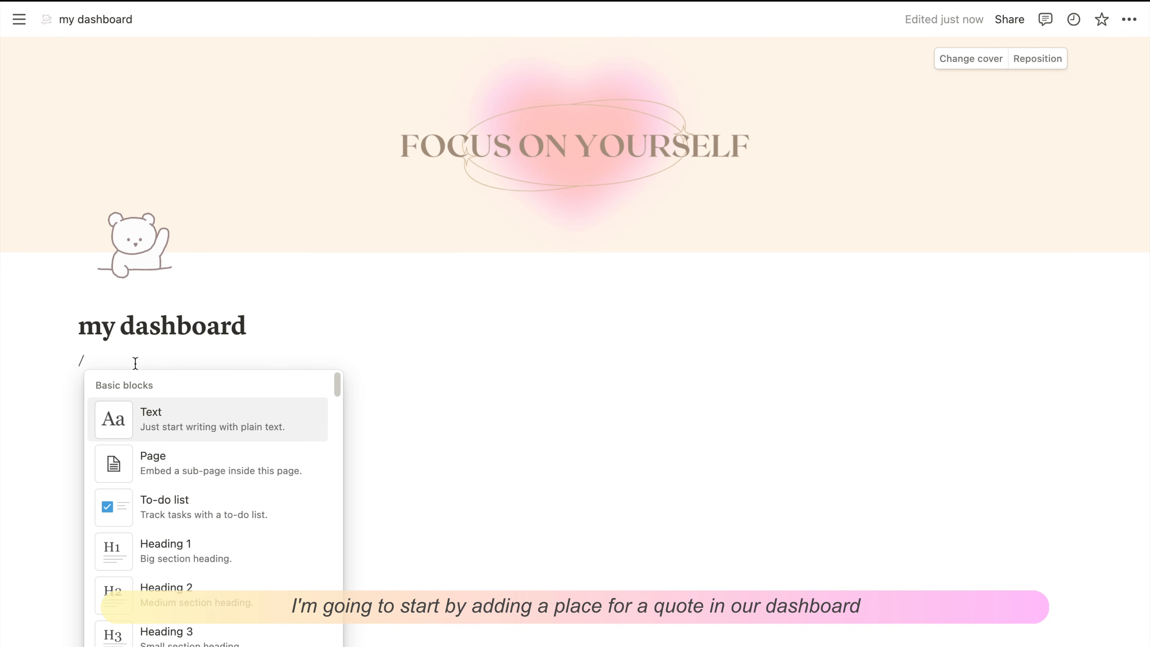
type("call")
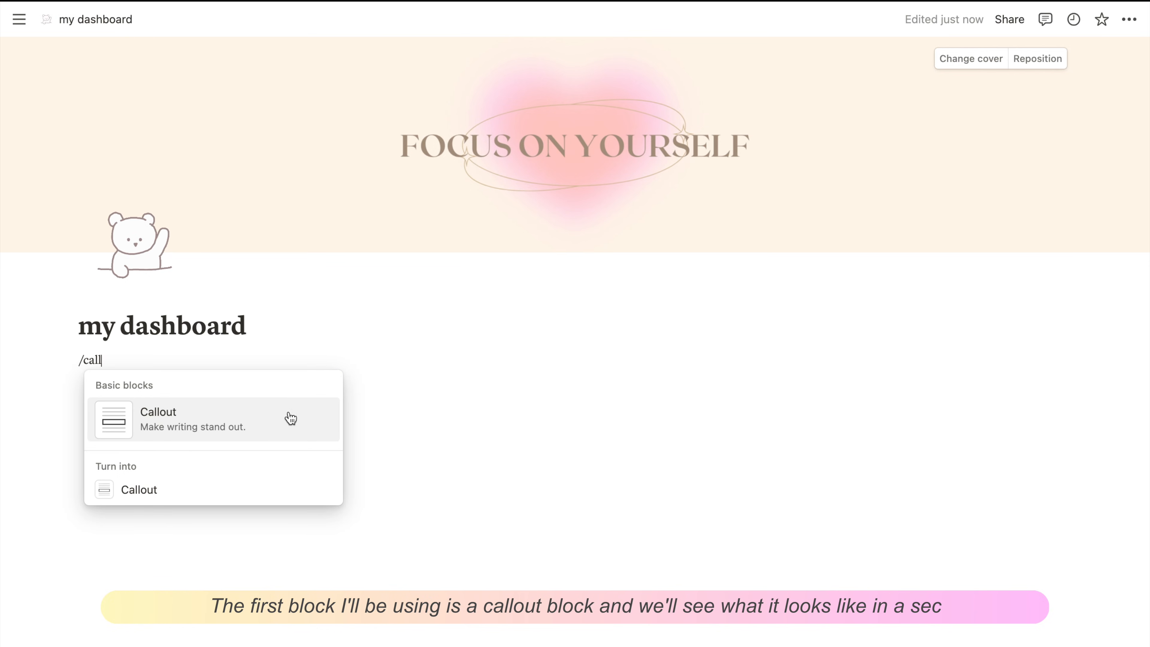
left_click(204, 427)
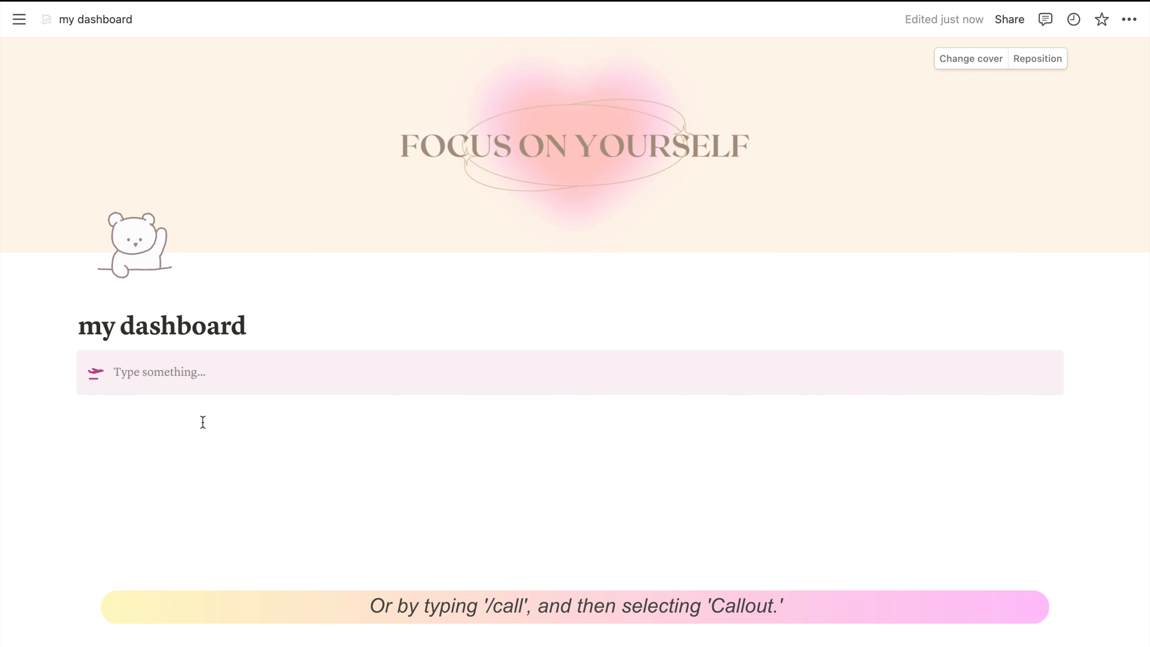
type("\"Life isn’t a matter of milestones, but of moments.\" – Rose Kennedy")
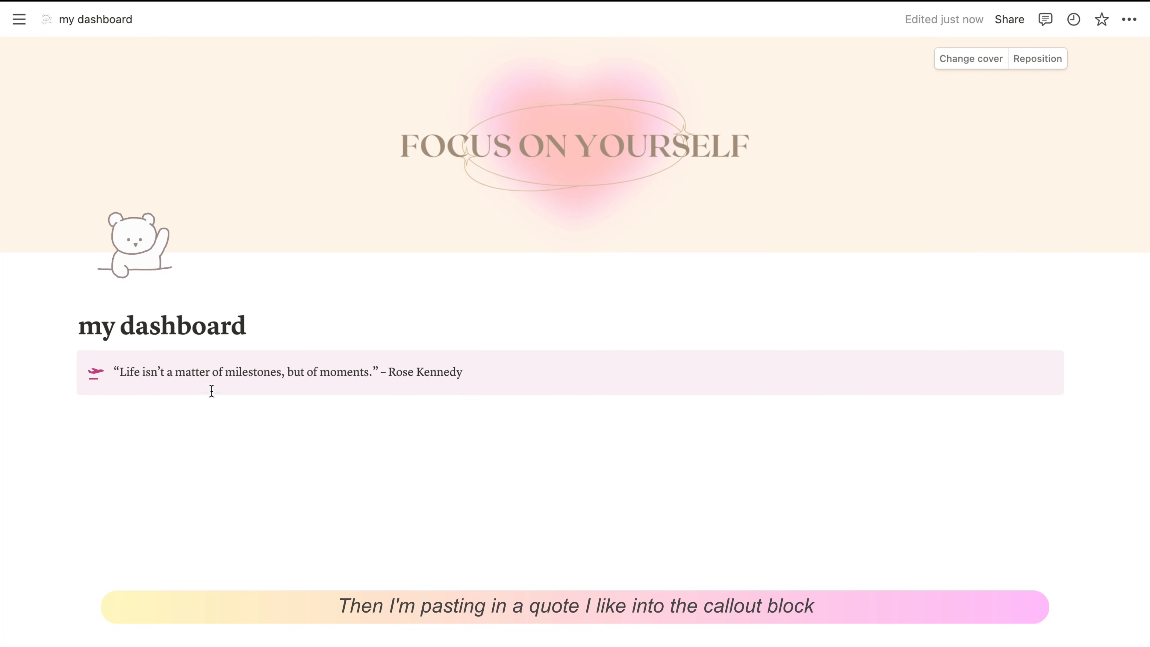
- Make the callout text bold and italic, and remove the bold from the attribution after the quote
left_click_drag(463, 372, 95, 375)
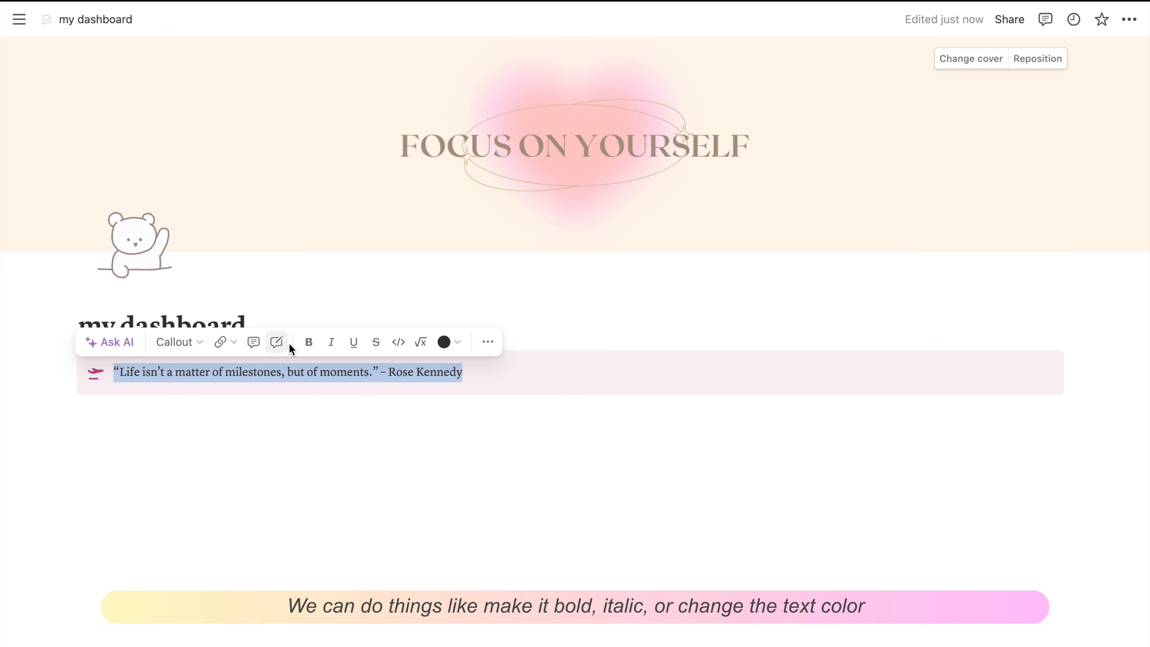
left_click(310, 348)
left_click(332, 347)
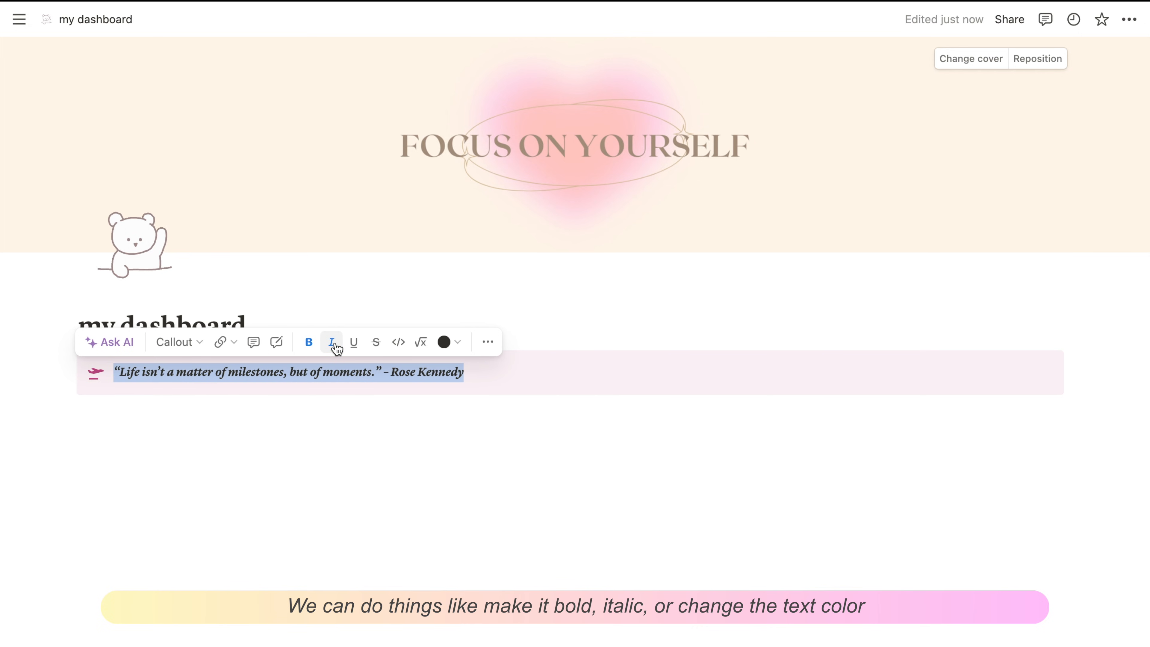
left_click(443, 341)
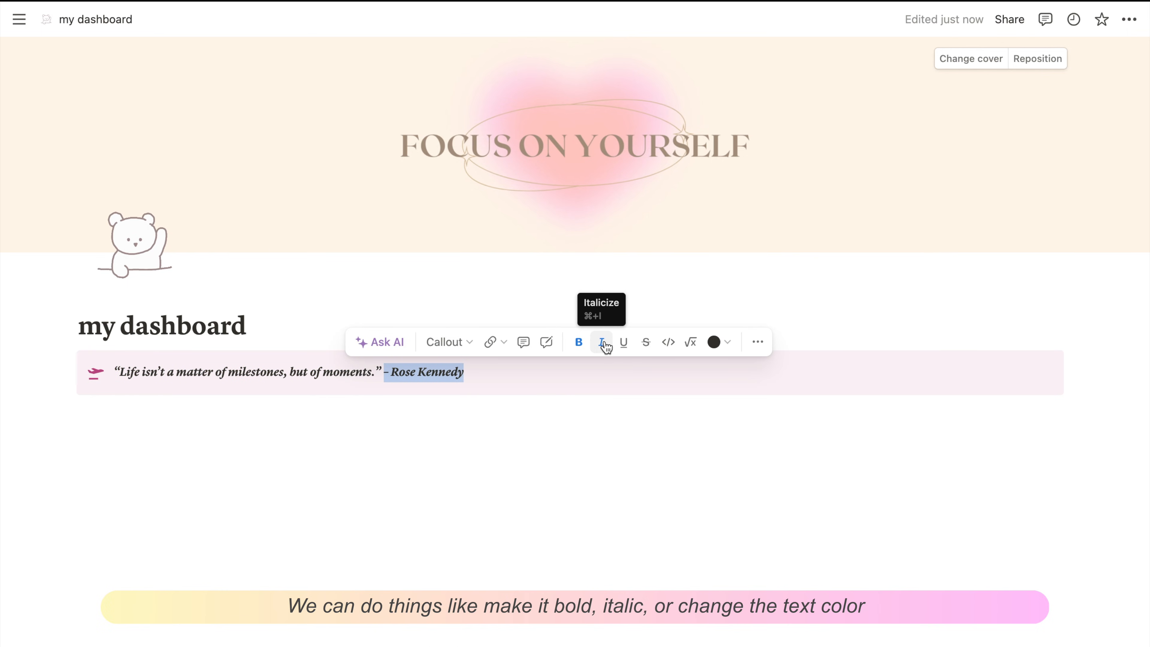
left_click(580, 344)
left_click(580, 345)
left_click(507, 371)
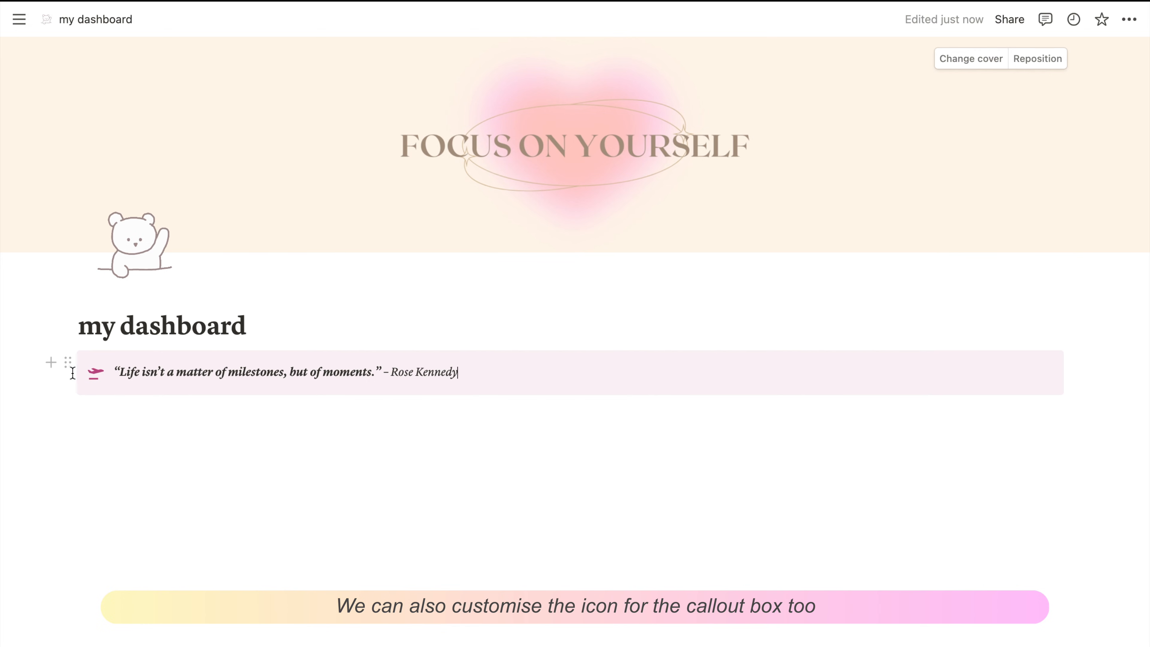
- Try the heart as the callout's icon and replace it with the outlined cloud icon, found by searching for "cloud"
left_click(95, 374)
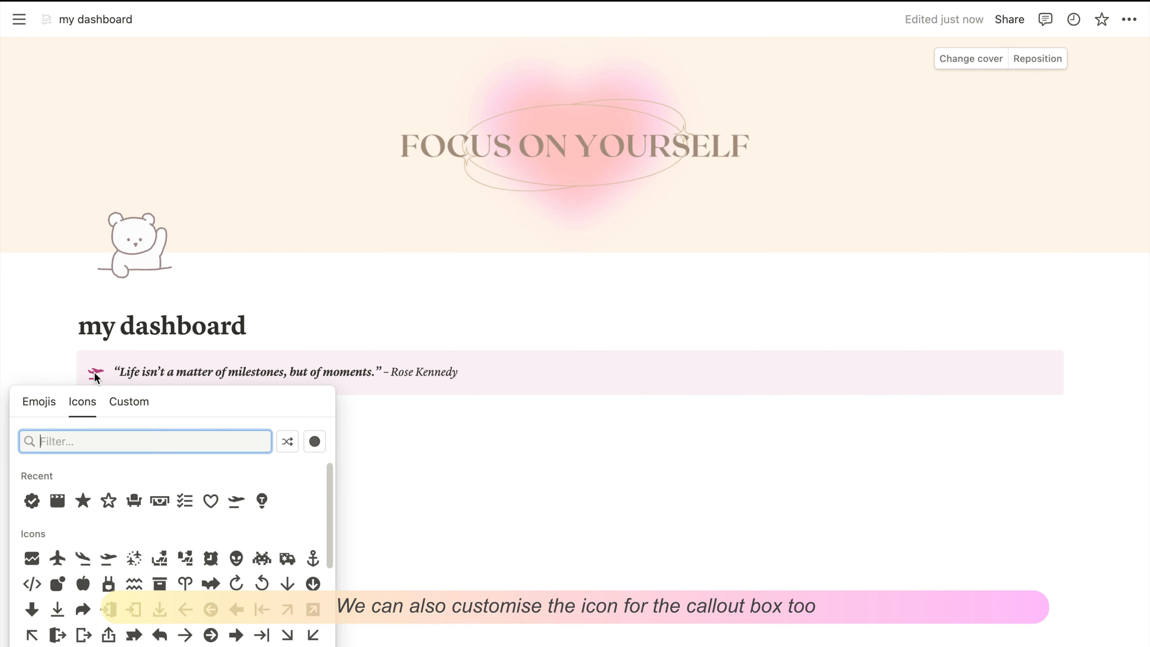
left_click(211, 500)
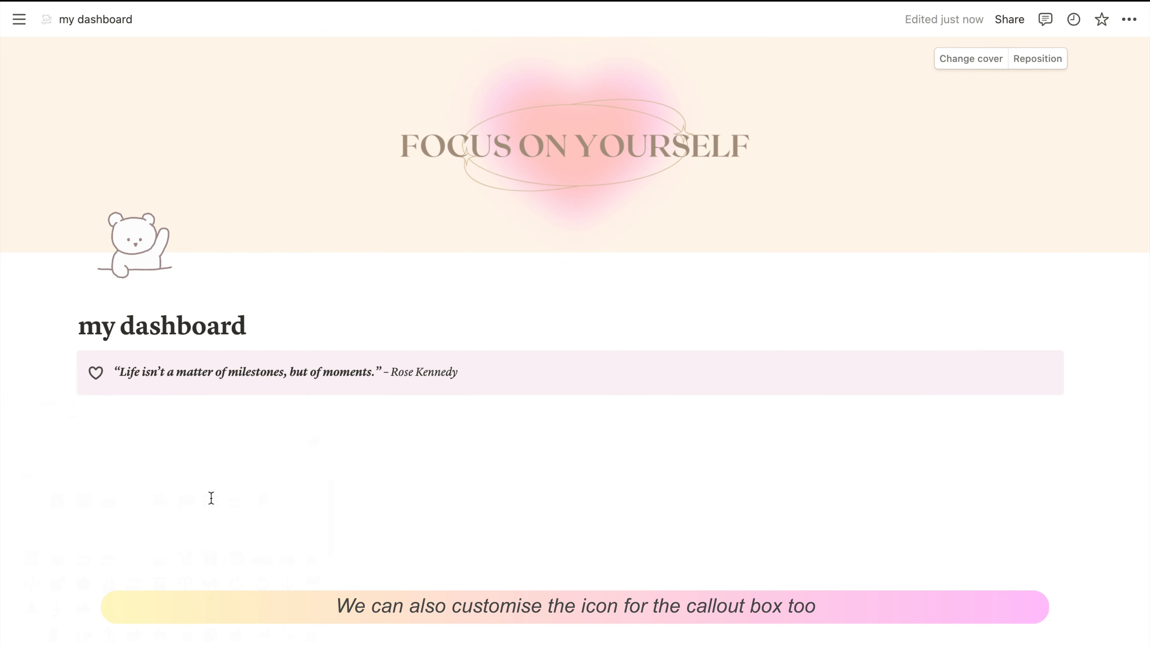
left_click(101, 382)
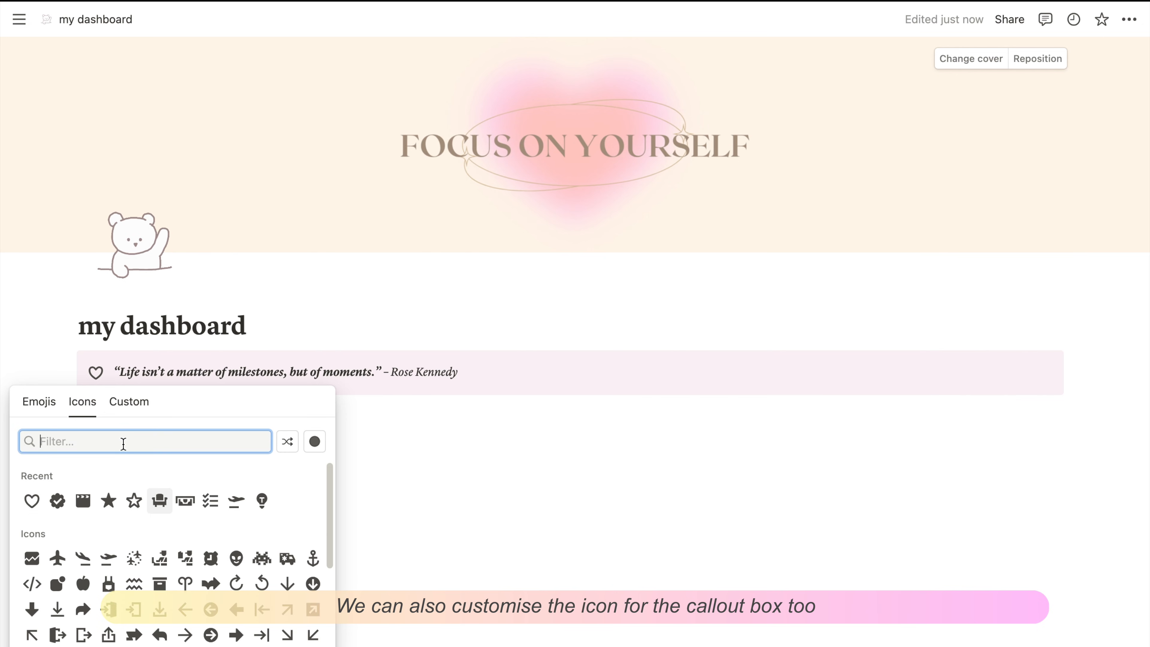
type("cloud")
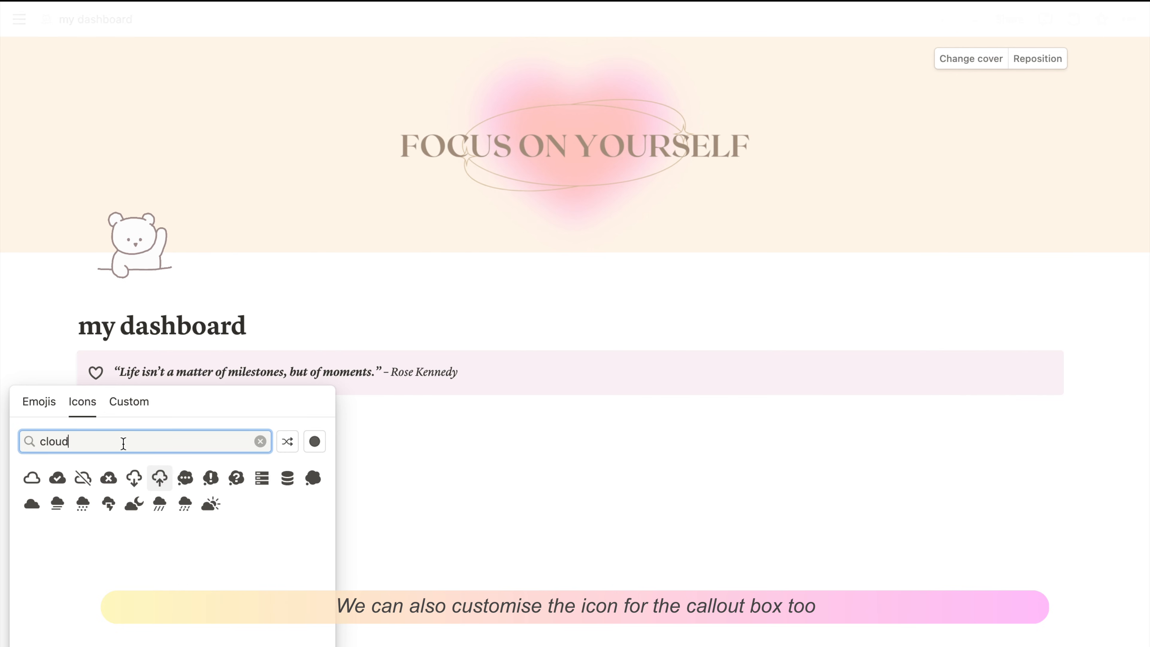
left_click(32, 479)
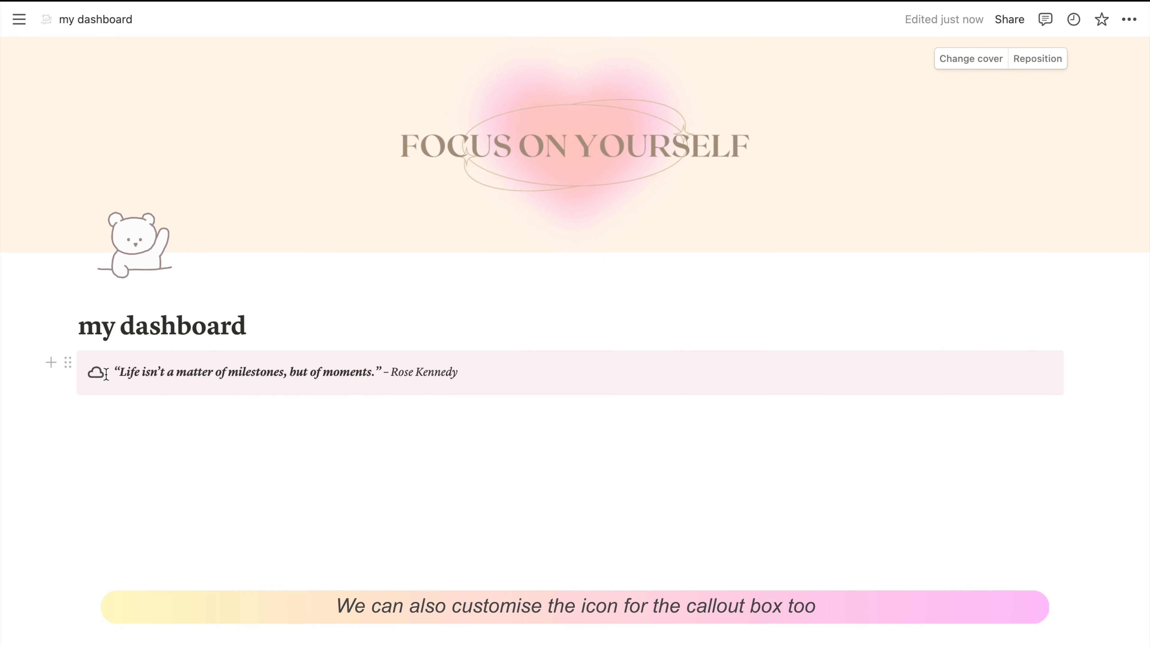
- Try a gray background on the quote callout
left_click(68, 362)
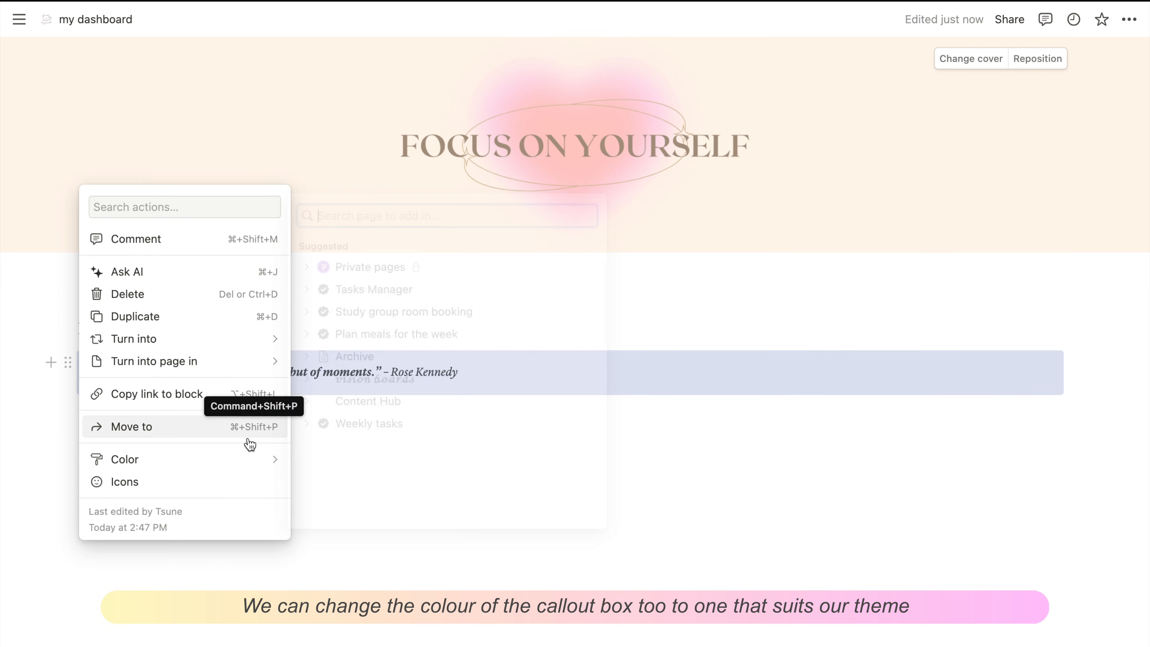
mouse_move(249, 471)
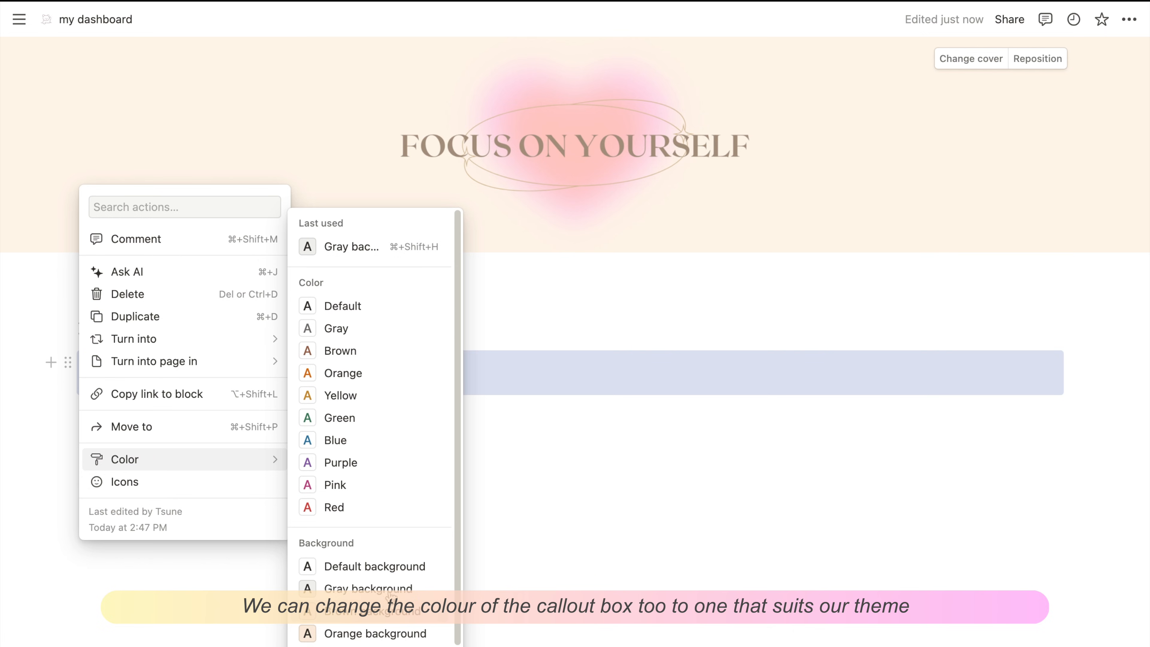
scroll(457, 487, "down", 3)
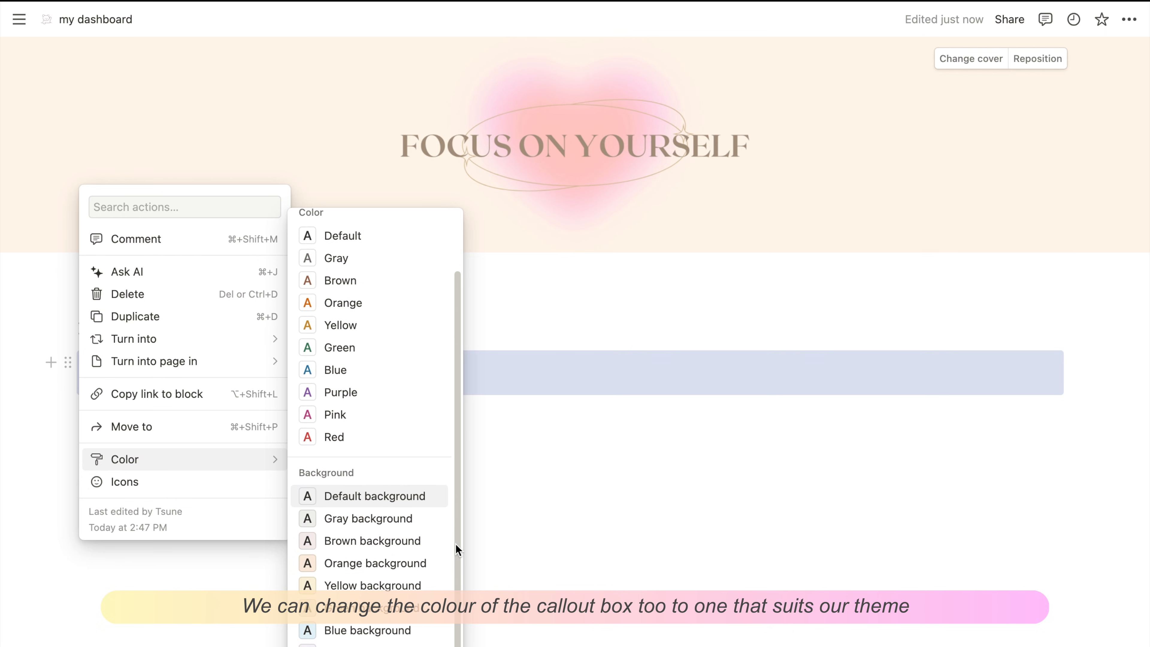
left_click(376, 516)
left_click(373, 494)
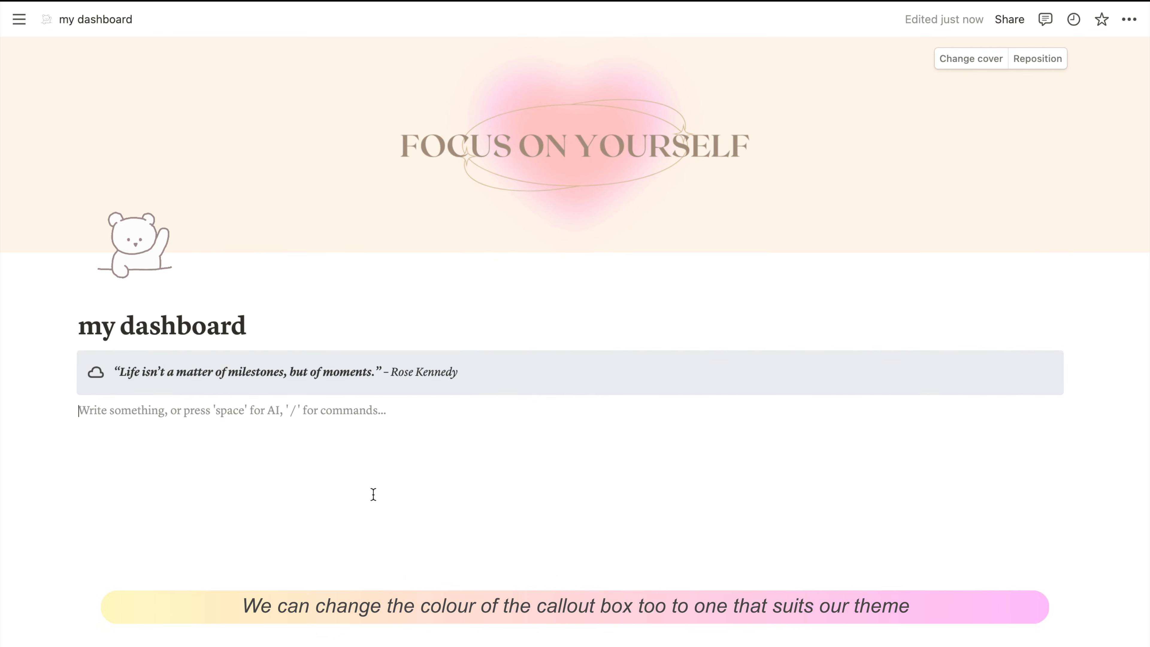
- Set the quote callout's color to the brown background
key("super+minus")
left_click(64, 349)
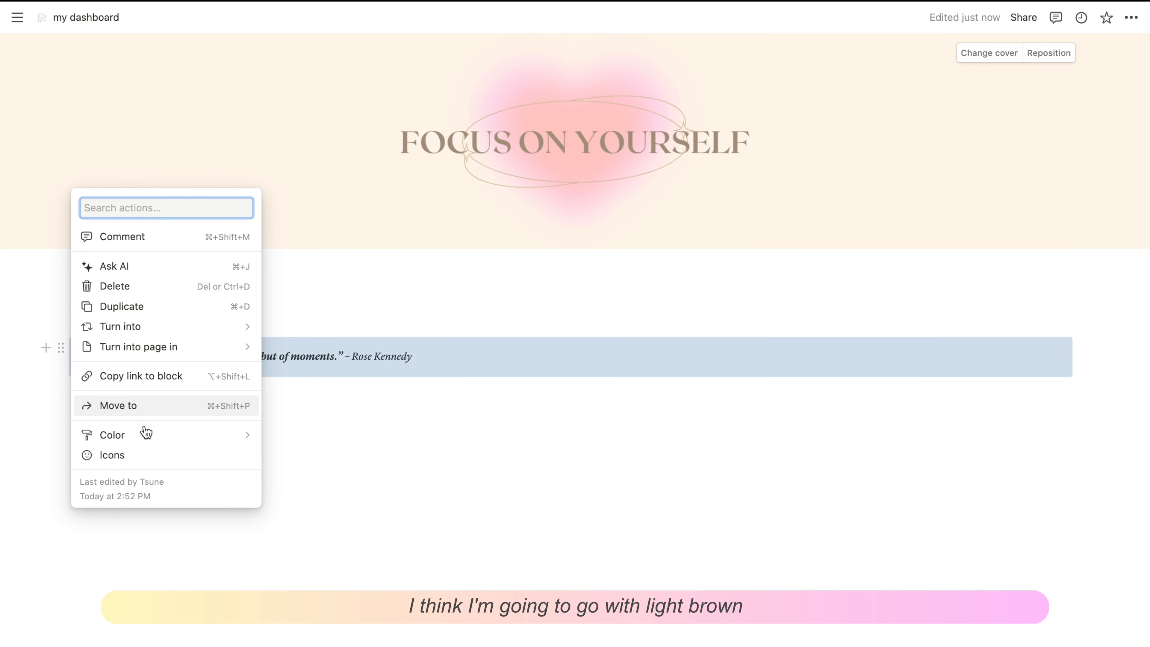
mouse_move(149, 434)
left_click(351, 554)
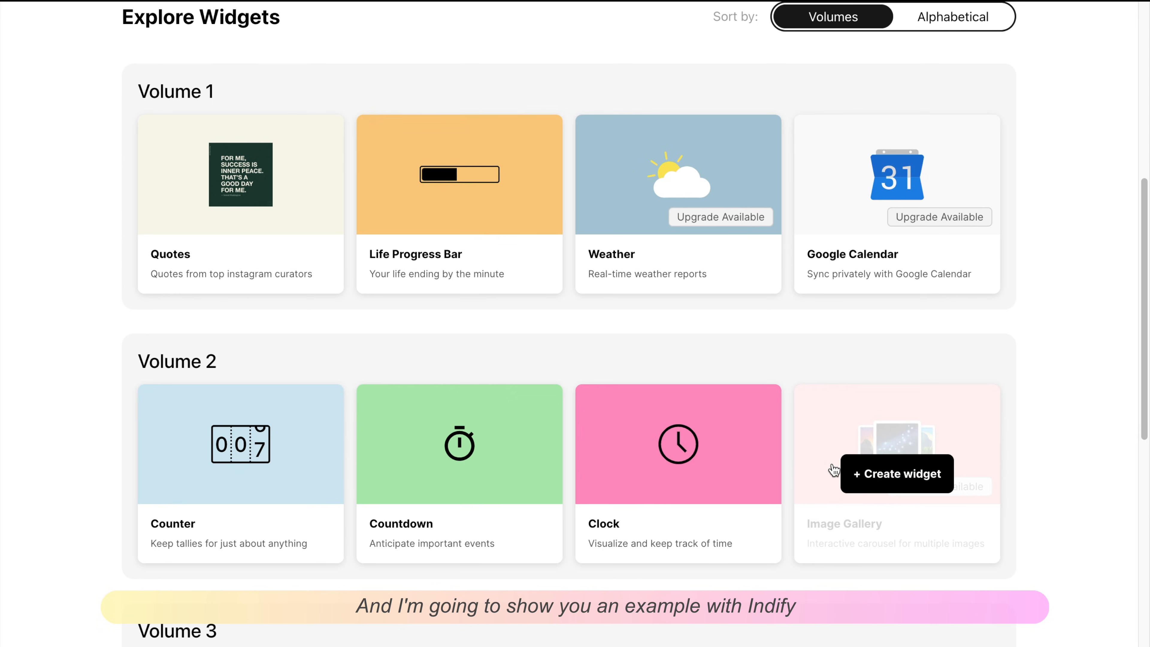
- Switch to Indify and create a Clock widget from Volume 2 with the title "Clock"
left_click_drag(1144, 270, 1144, 260)
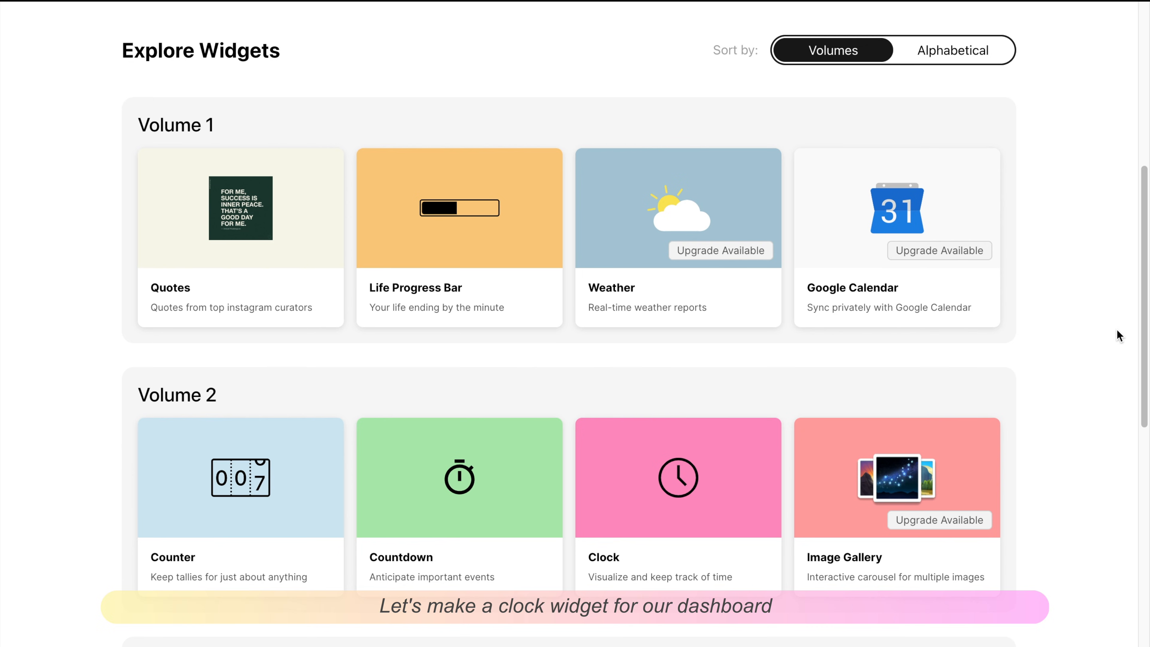
mouse_move(664, 504)
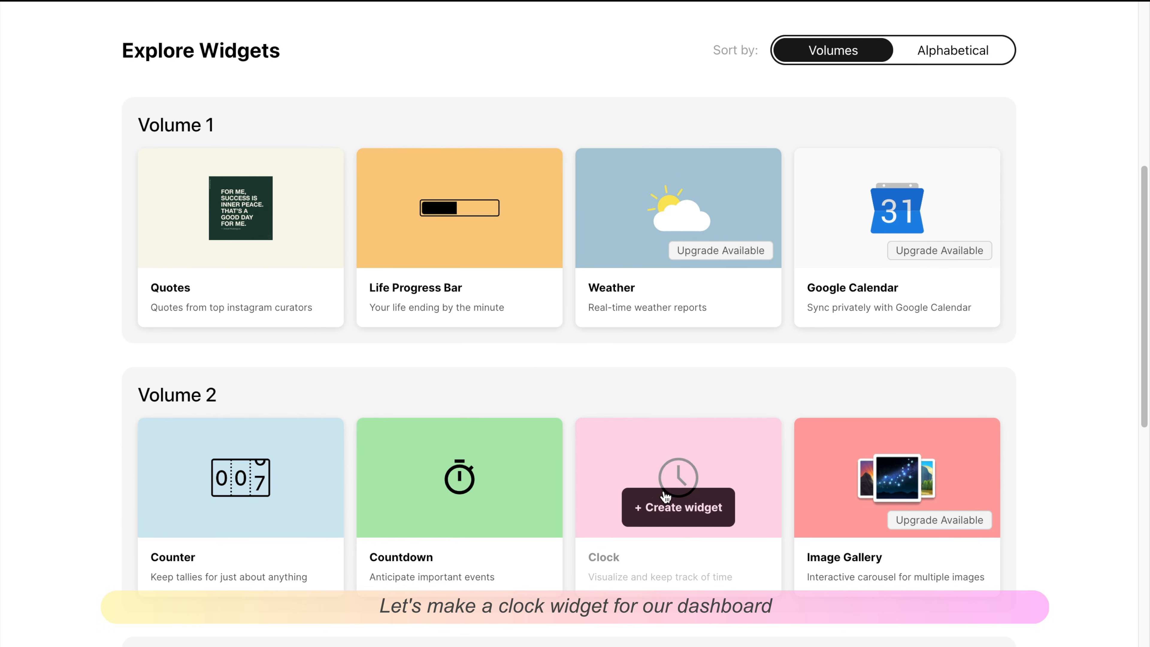
left_click(669, 509)
type("Clock")
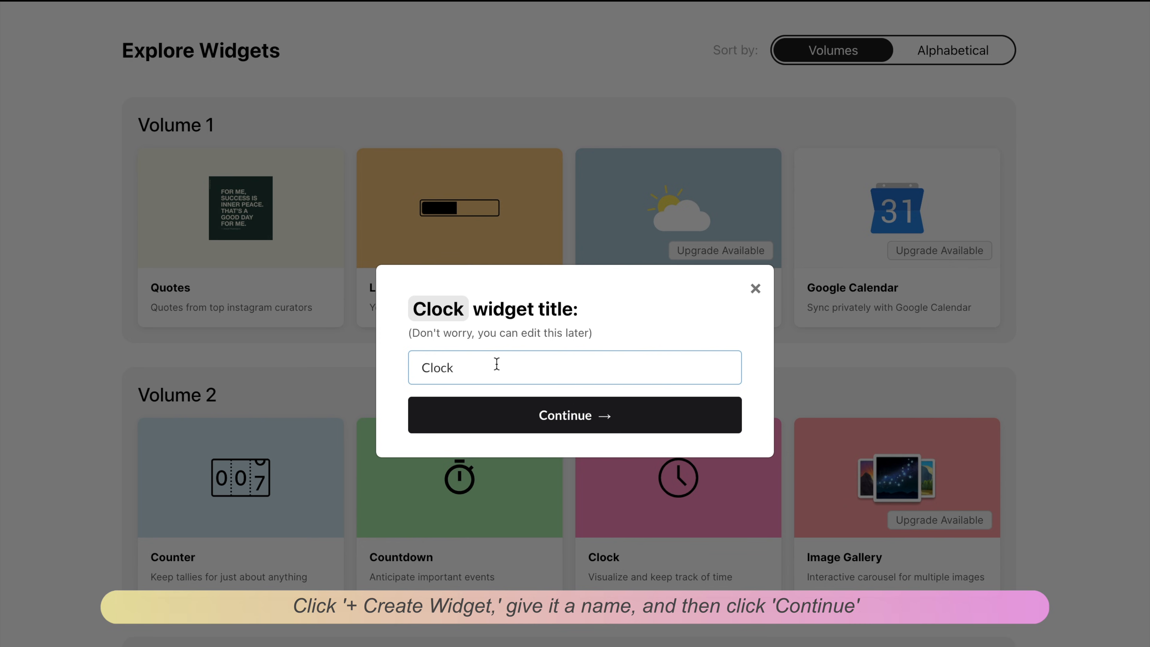
left_click(505, 426)
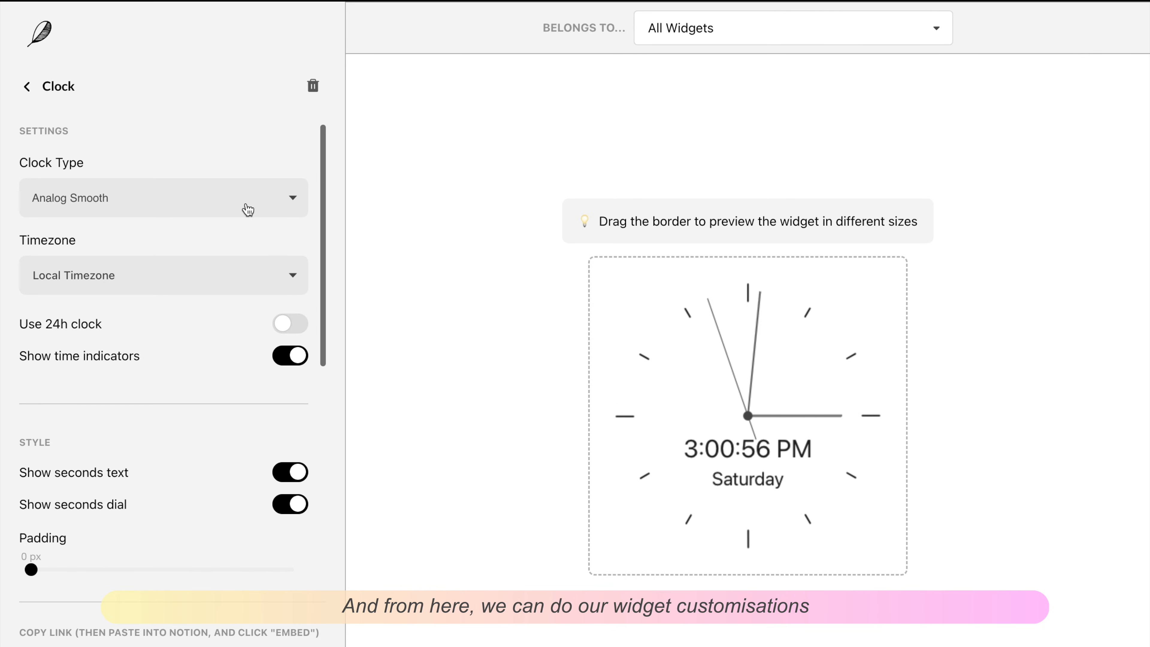
- Customize the clock widget as Analog Trail without seconds text, using the gray Notion Dark swatch as its light-mode clock color
left_click(296, 195)
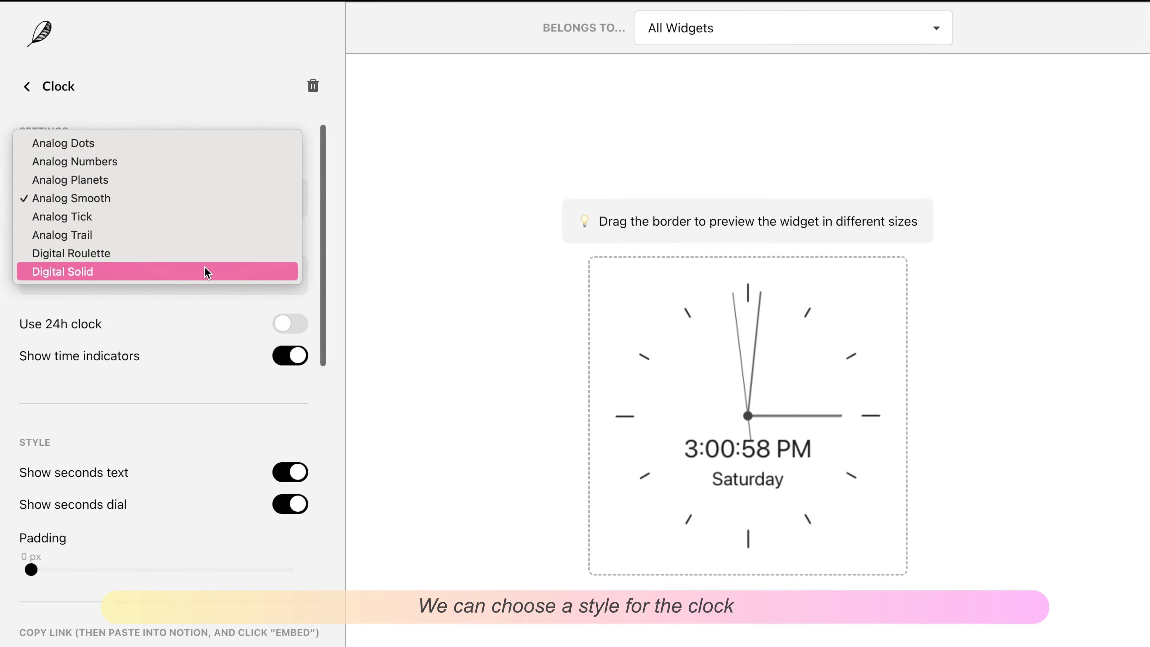
left_click(208, 235)
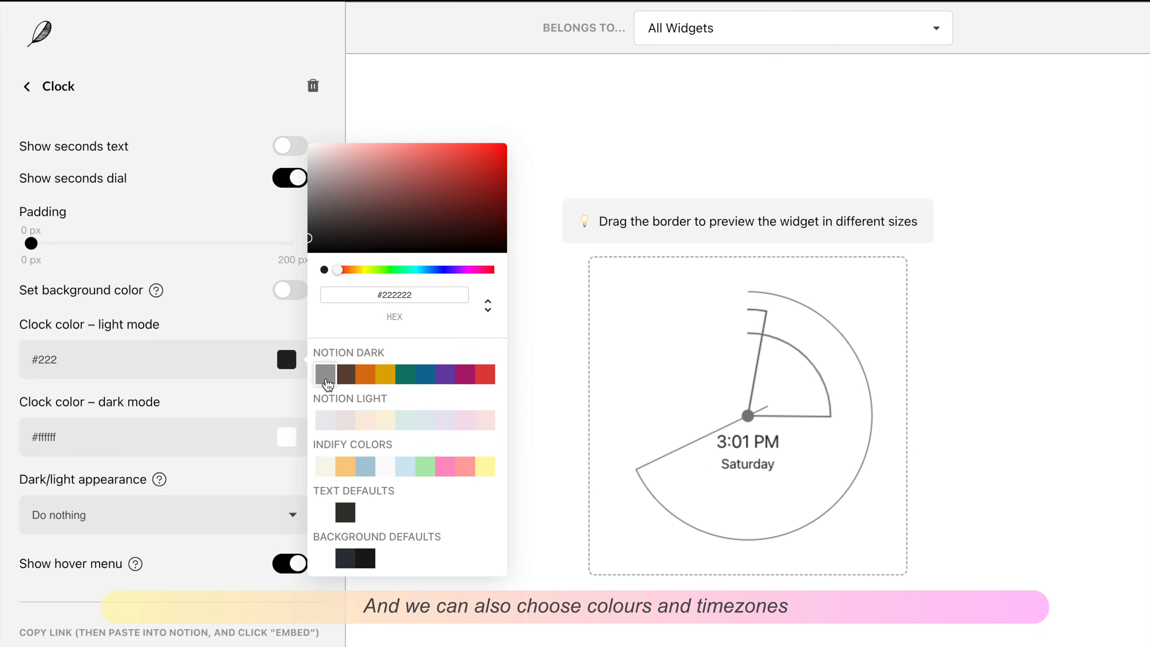
left_click(326, 375)
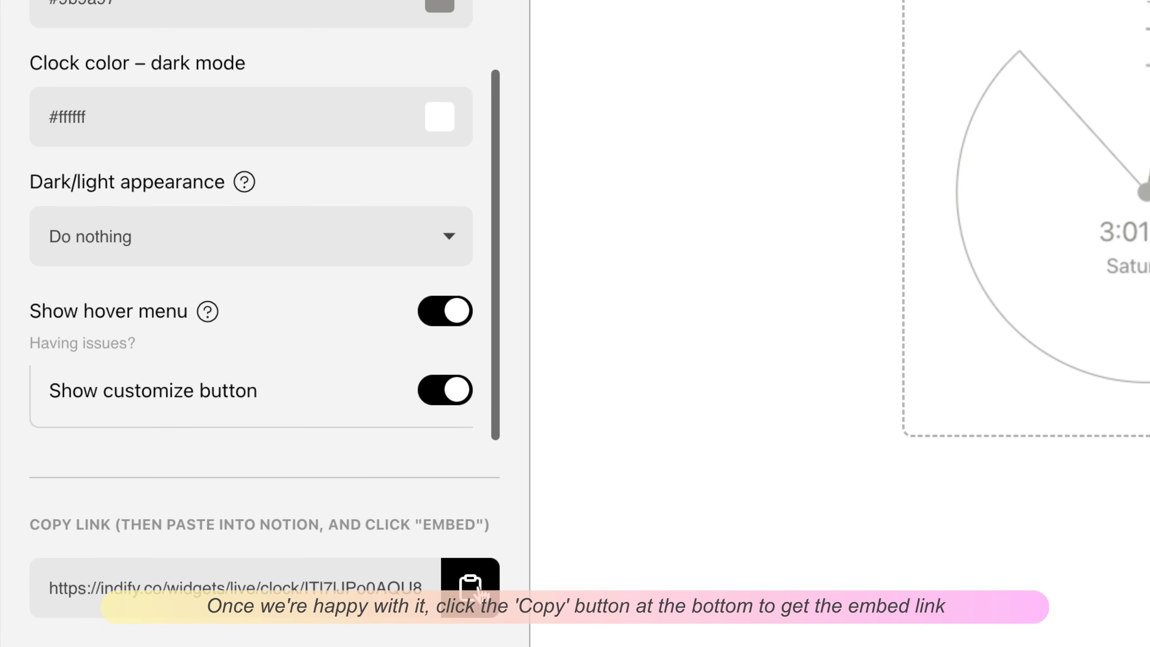
- Copy the clock widget's link and paste it below the callout on the Notion dashboard page as an embed
left_click(473, 589)
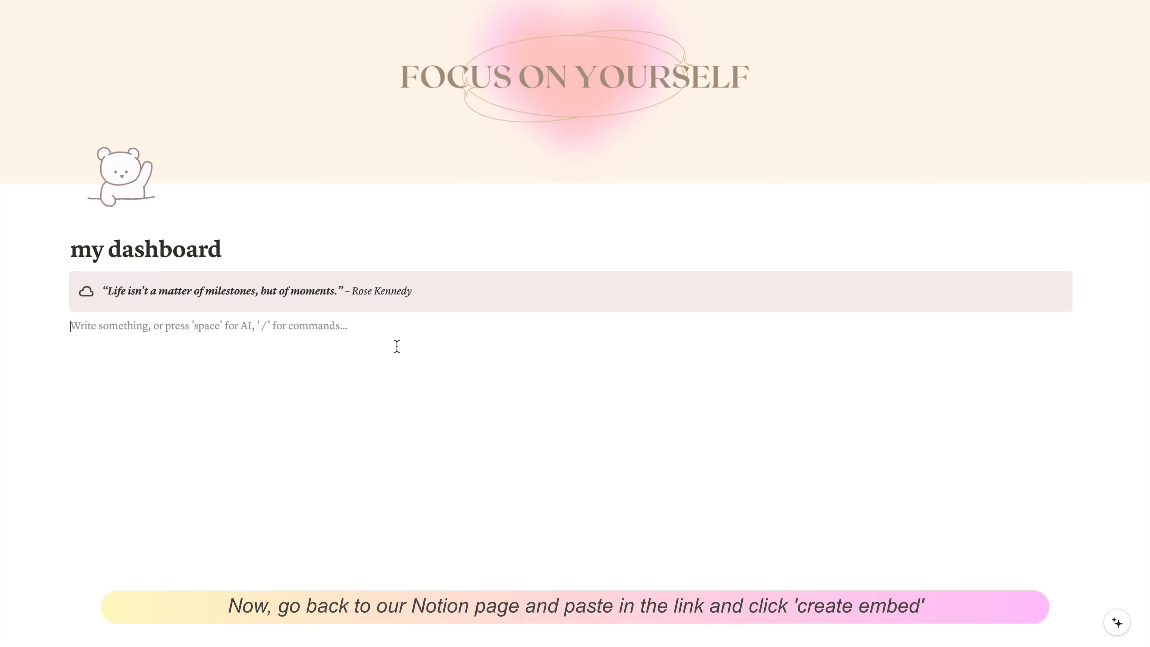
key("super+v")
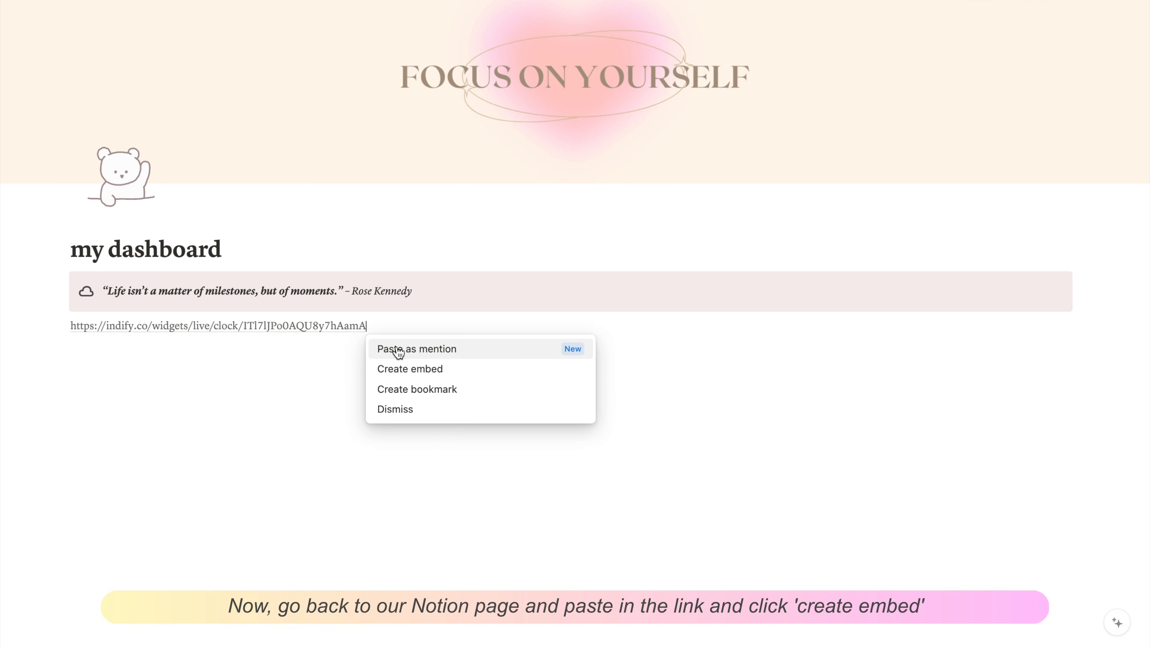
left_click(436, 376)
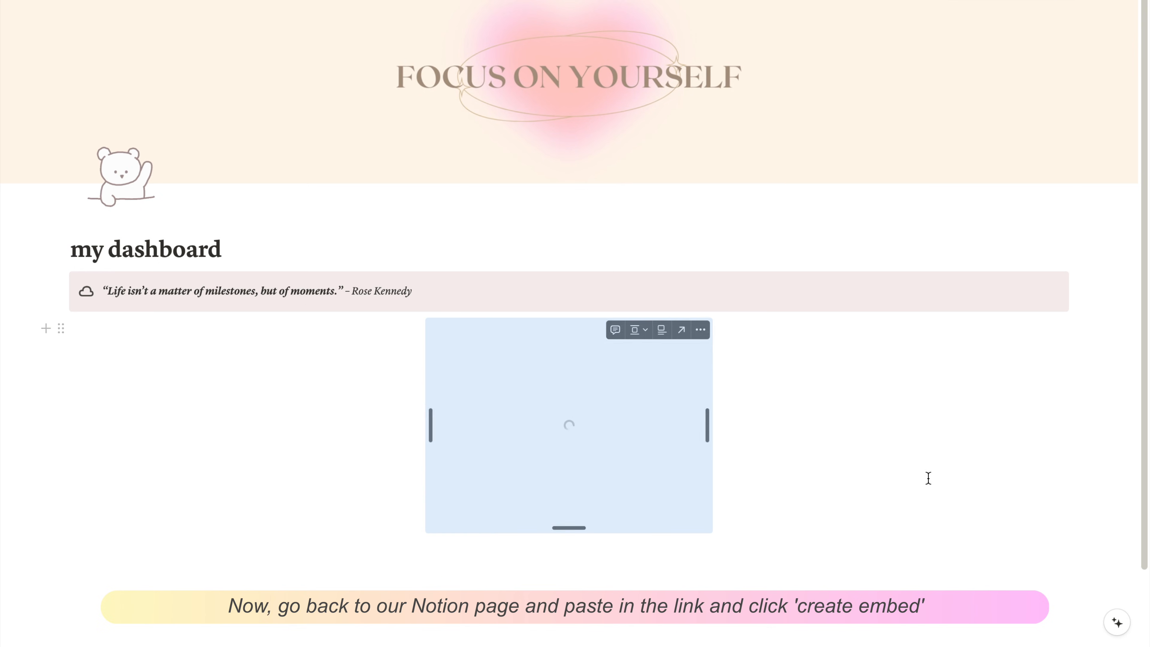
- Make the clock embed smaller and embed the Indify weather widget in the block below it using the copied link
mouse_move(657, 454)
left_click_drag(705, 522, 650, 526)
left_click(242, 531)
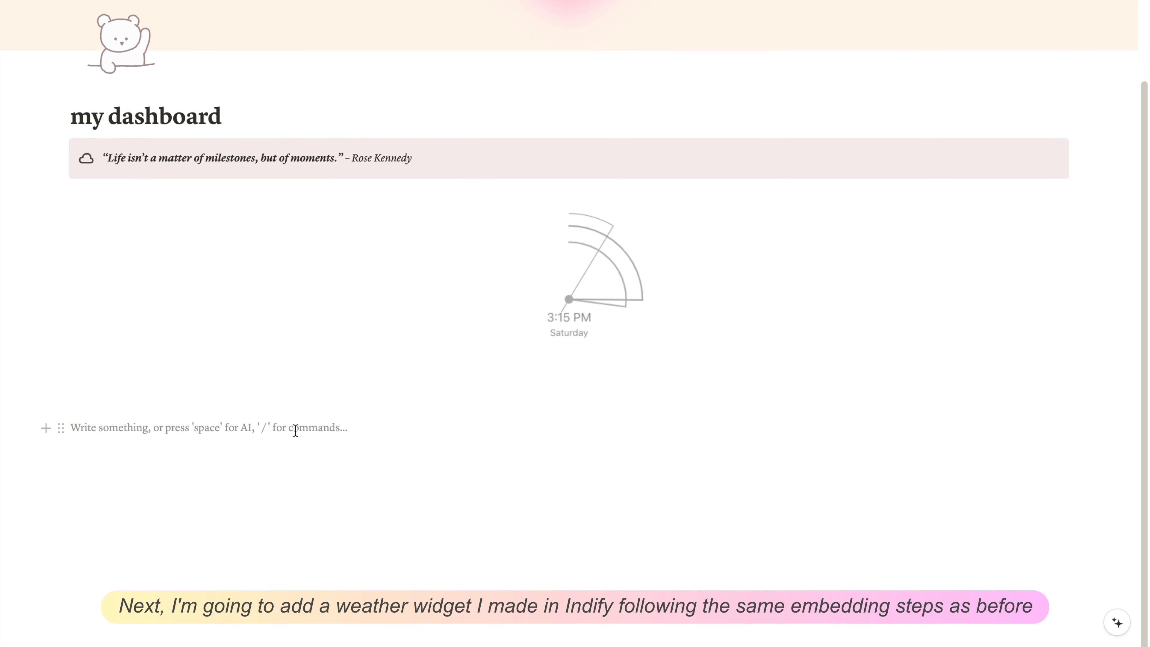
key("ctrl+v")
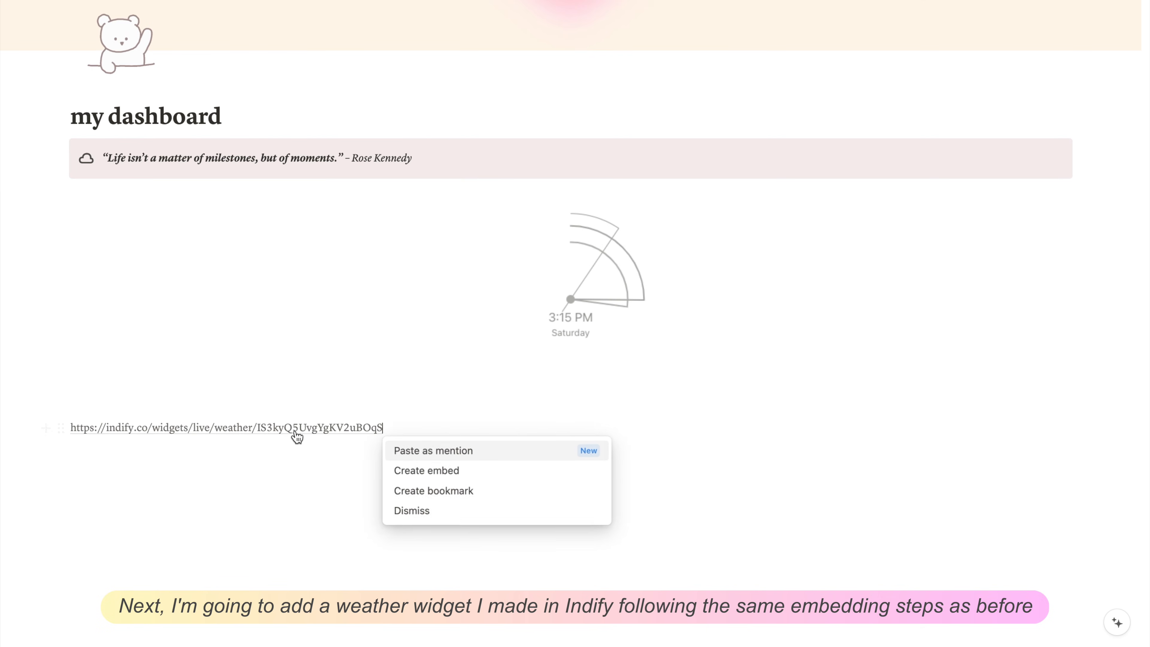
left_click(467, 471)
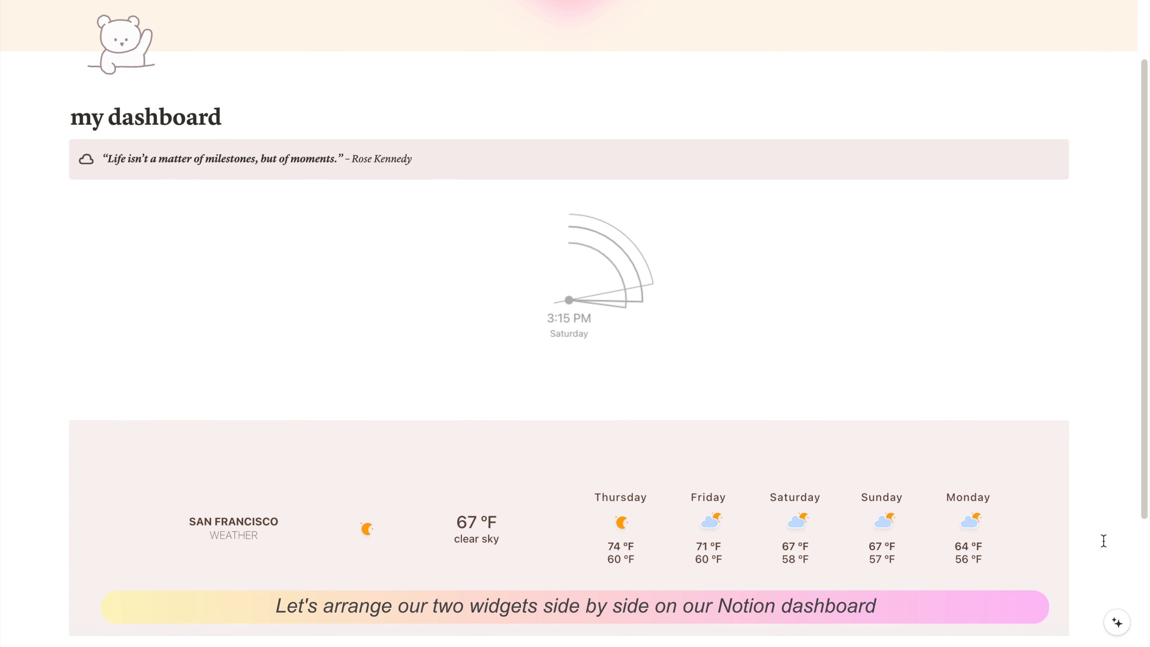
- Move the weather widget to the right of the clock so both sit side by side in two columns
scroll(1103, 541, "down", 3)
mouse_move(63, 362)
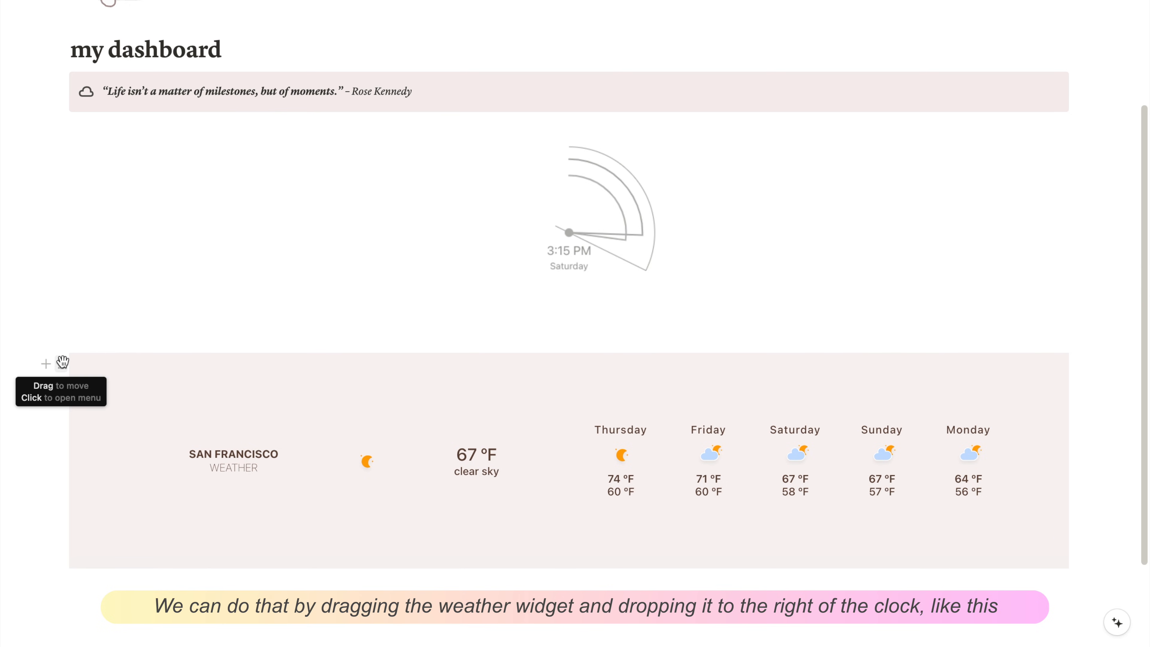
left_click_drag(63, 363, 664, 247)
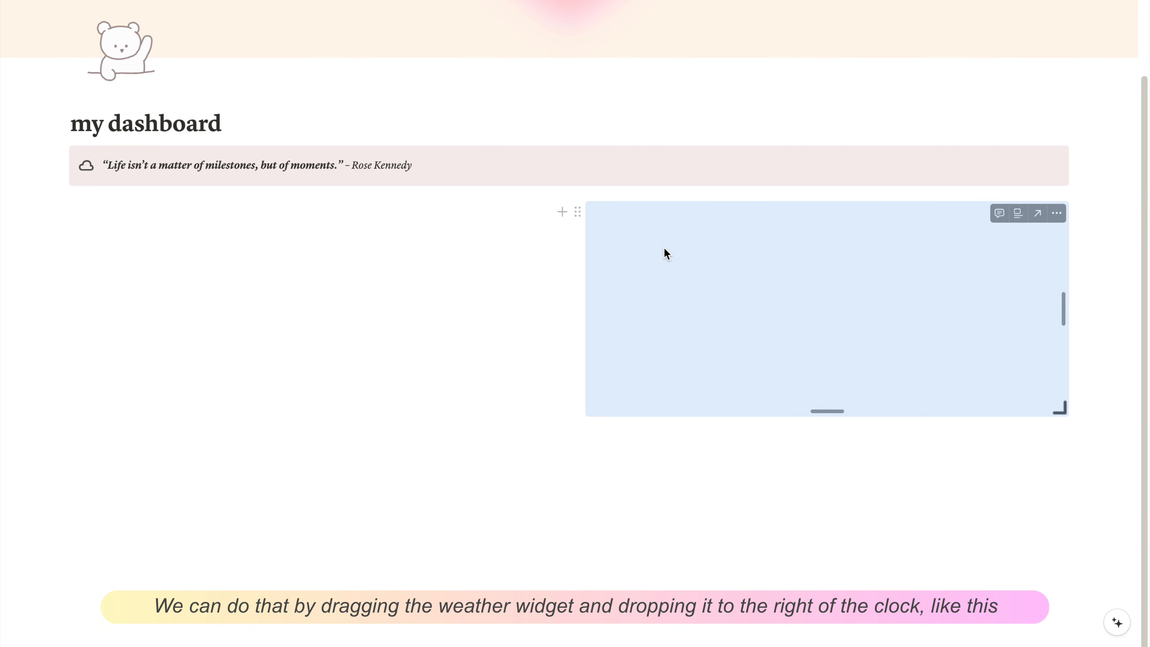
left_click(737, 474)
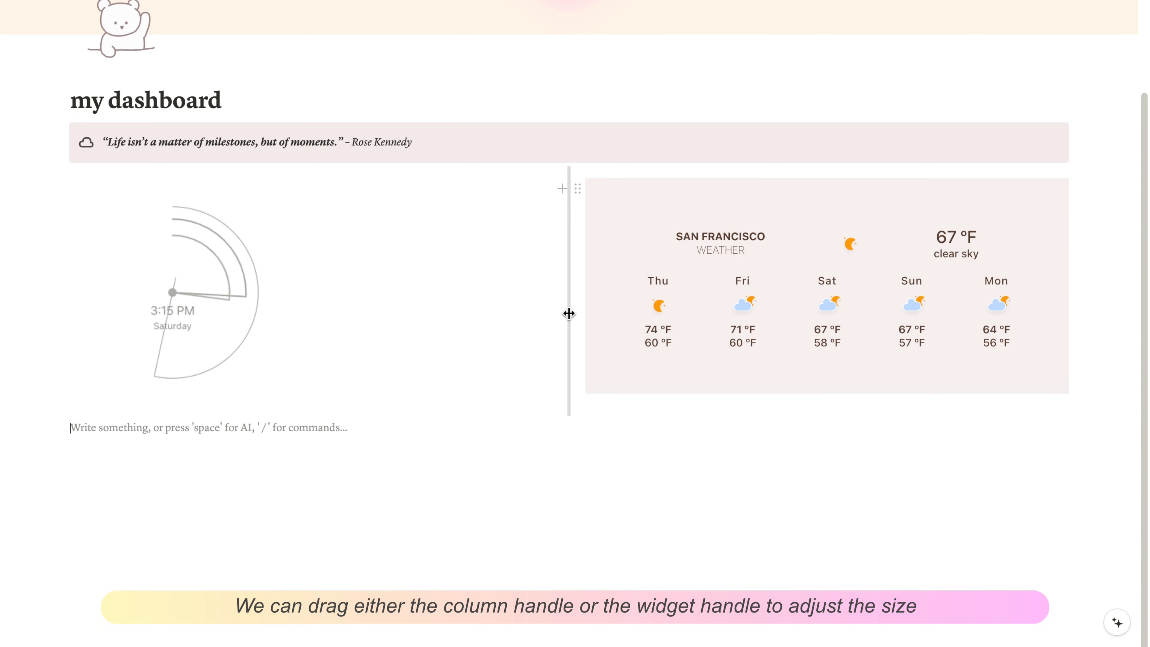
- Narrow the clock column to give the weather widget more width, and reduce the height of both widgets
left_click_drag(576, 339, 292, 334)
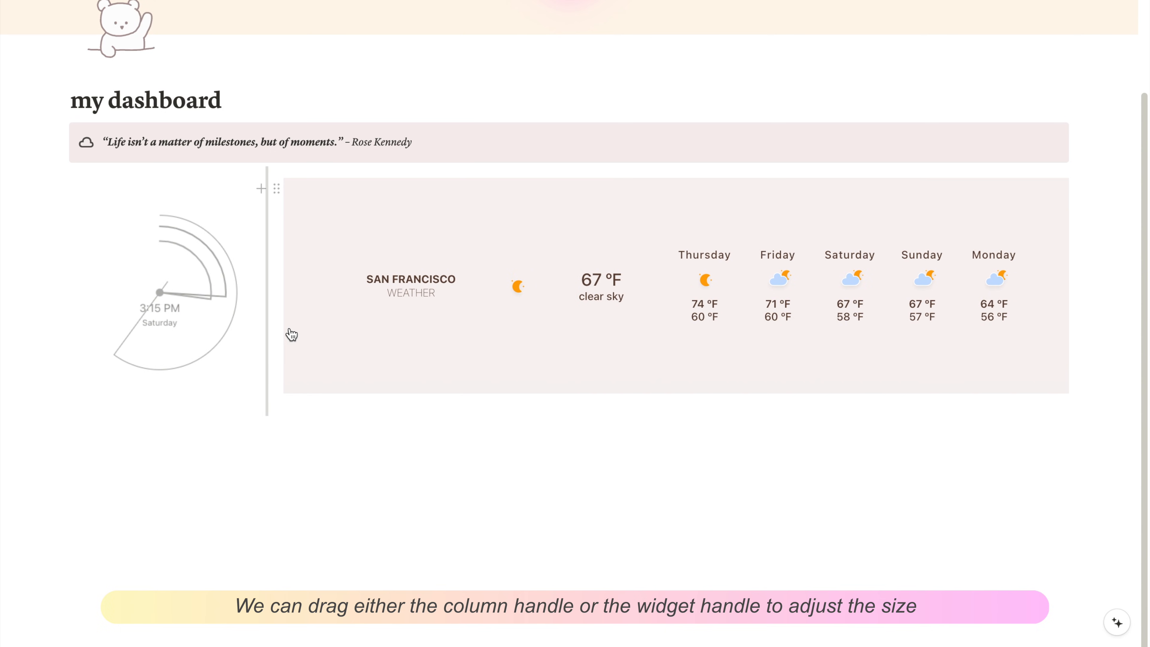
left_click_drag(677, 391, 686, 313)
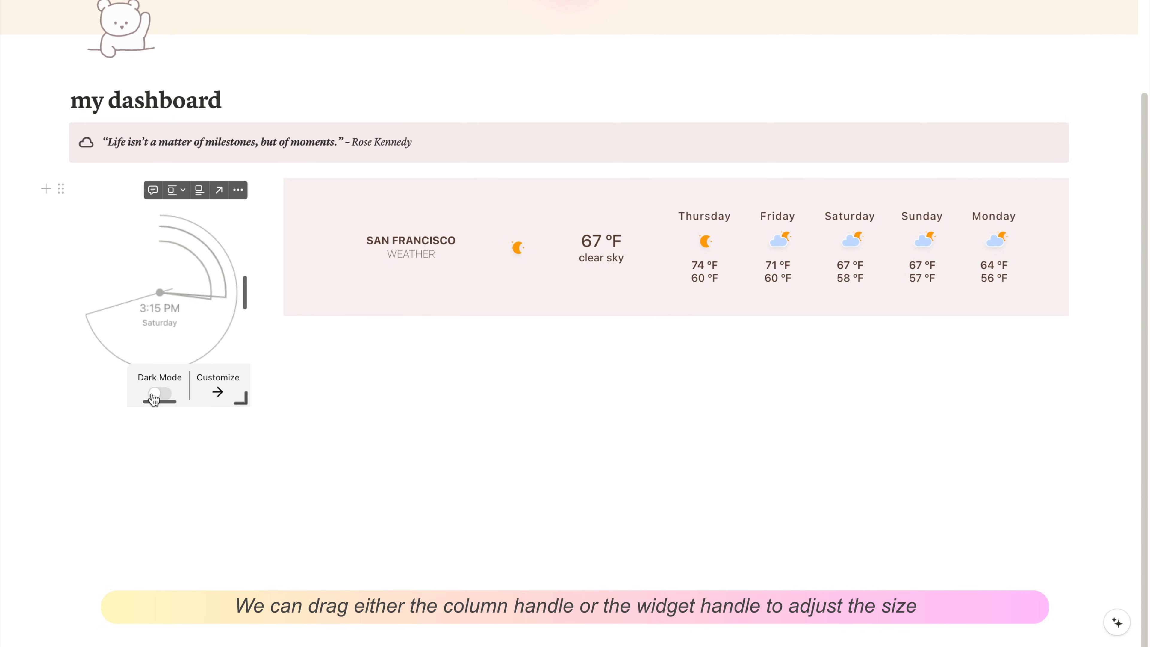
left_click_drag(159, 403, 193, 326)
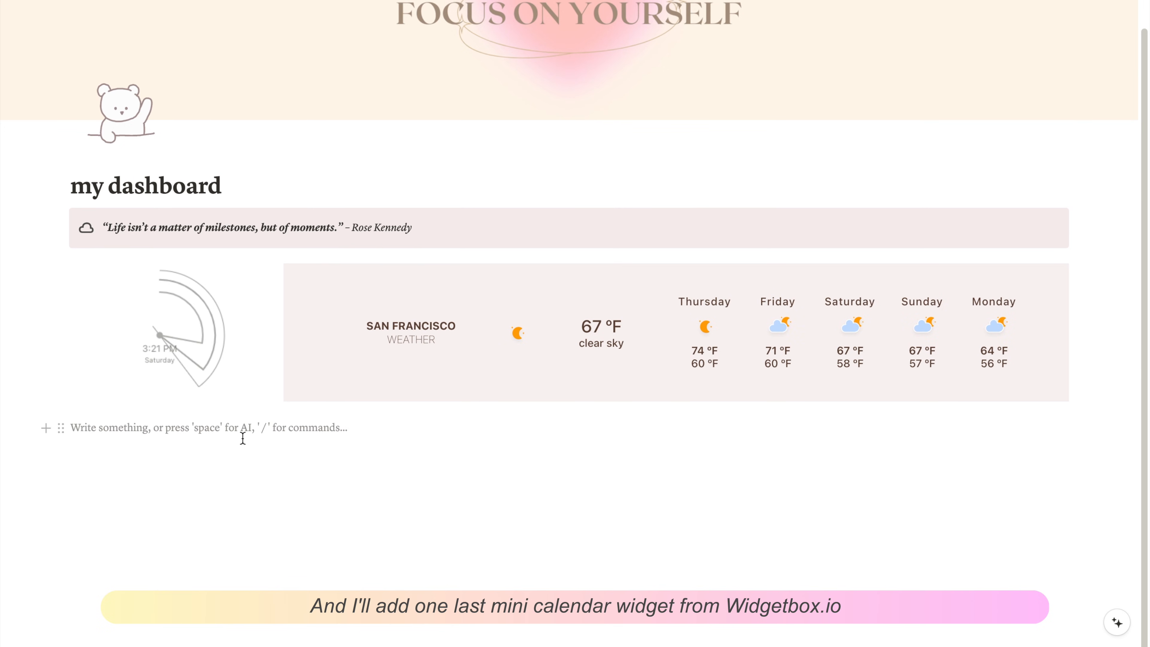
- Embed the Widgetbox mini calendar below the clock and weather row using the copied link, and narrow it to fit the calendar
key("ctrl+v")
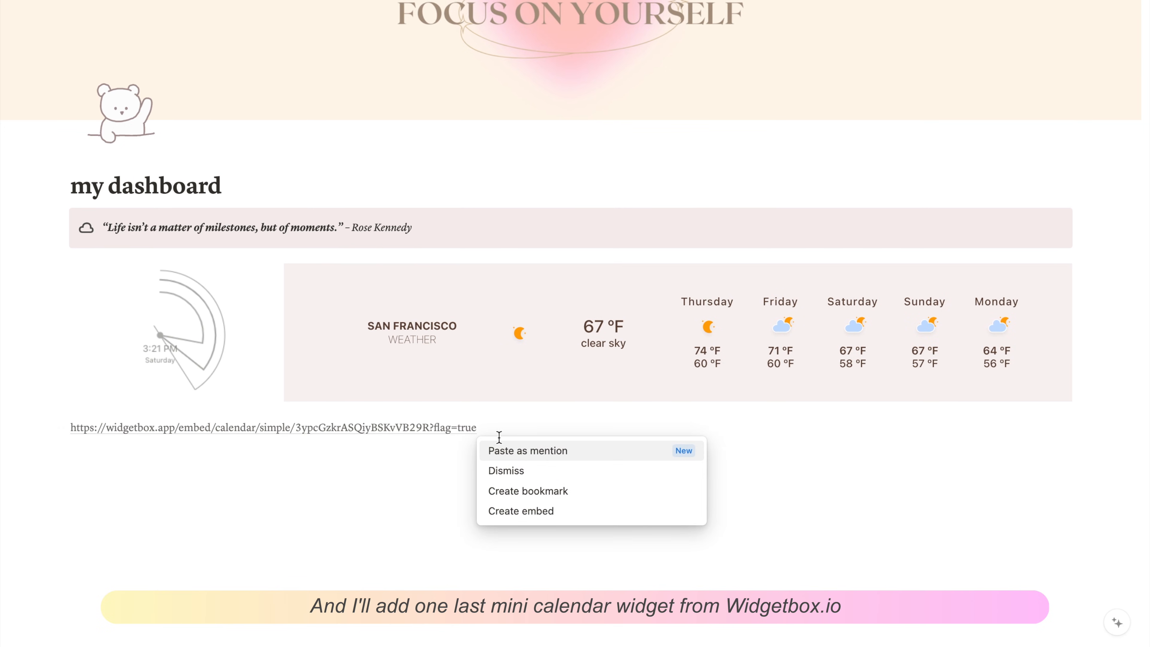
left_click(559, 519)
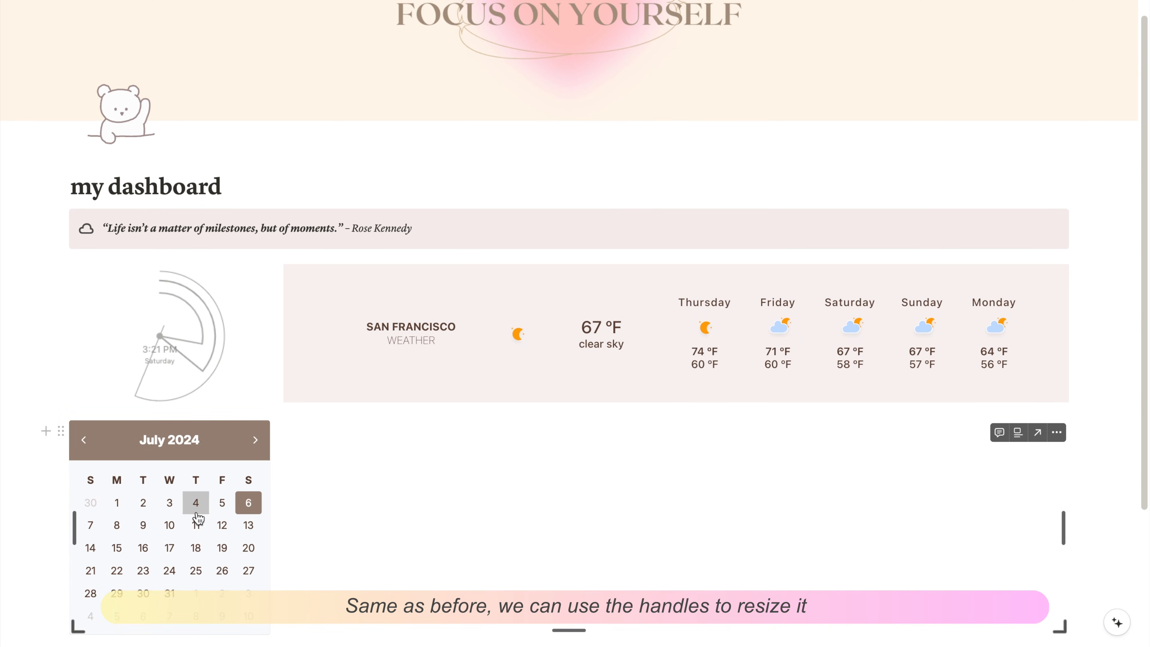
scroll(198, 521, "down", 1)
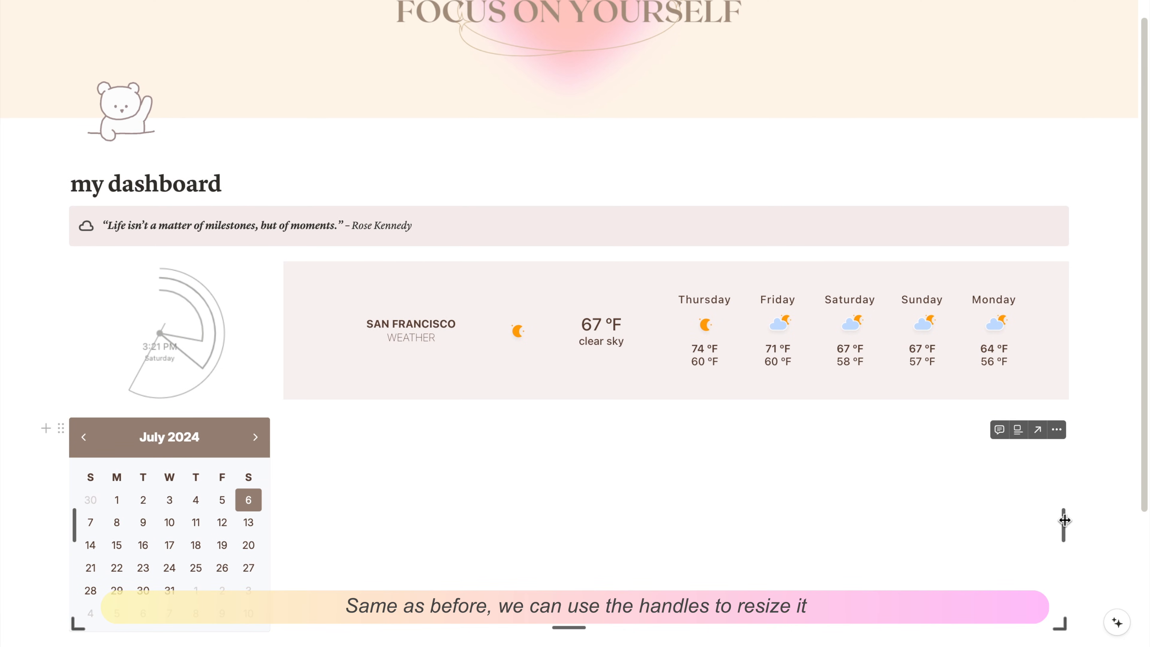
left_click_drag(1064, 521, 544, 510)
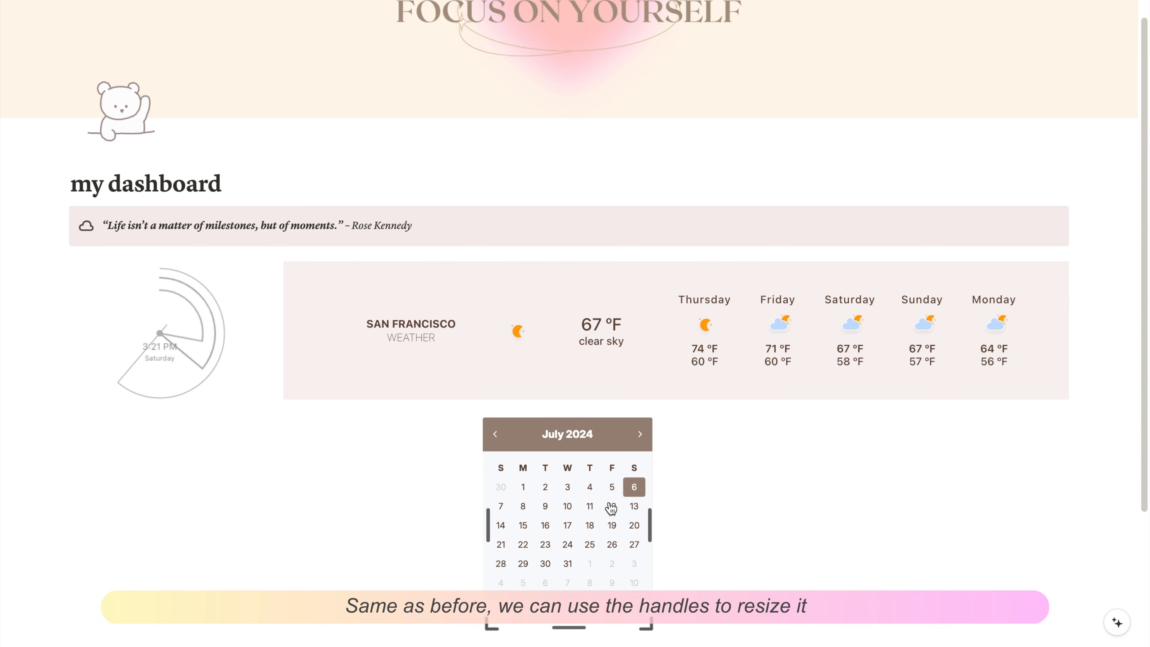
scroll(635, 535, "down", 3)
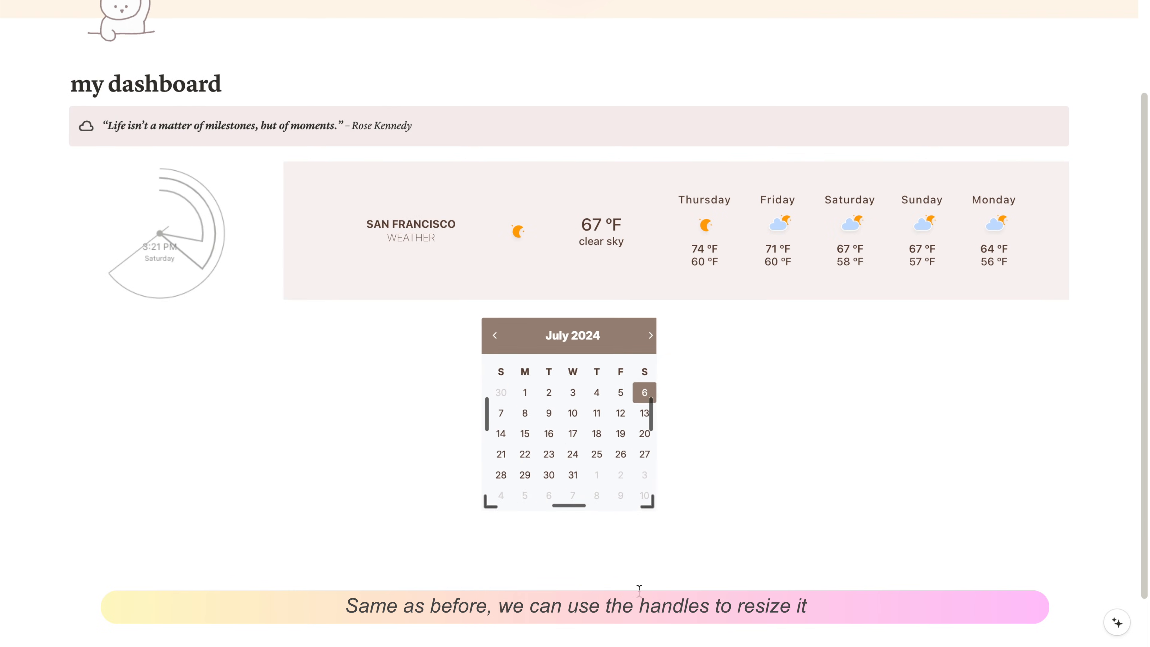
- Move the calendar to the left of the clock and narrow the calendar and clock columns to widen the weather widget
left_click_drag(471, 311, 80, 214)
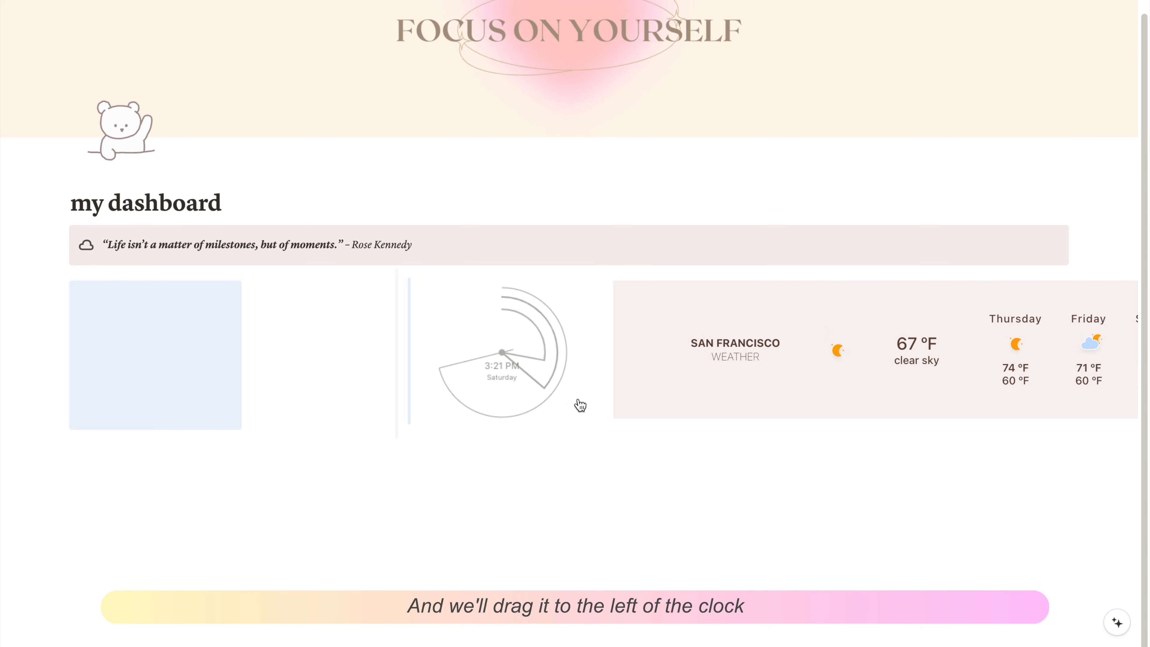
scroll(637, 470, "up", 1)
left_click(418, 521)
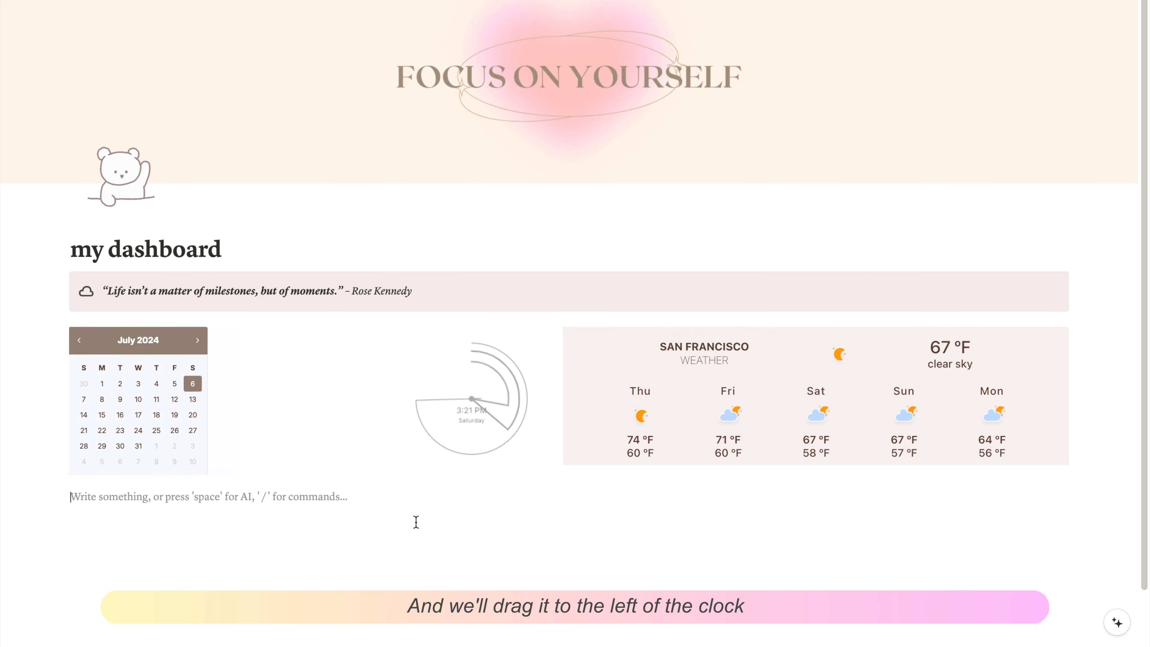
left_click_drag(396, 401, 244, 401)
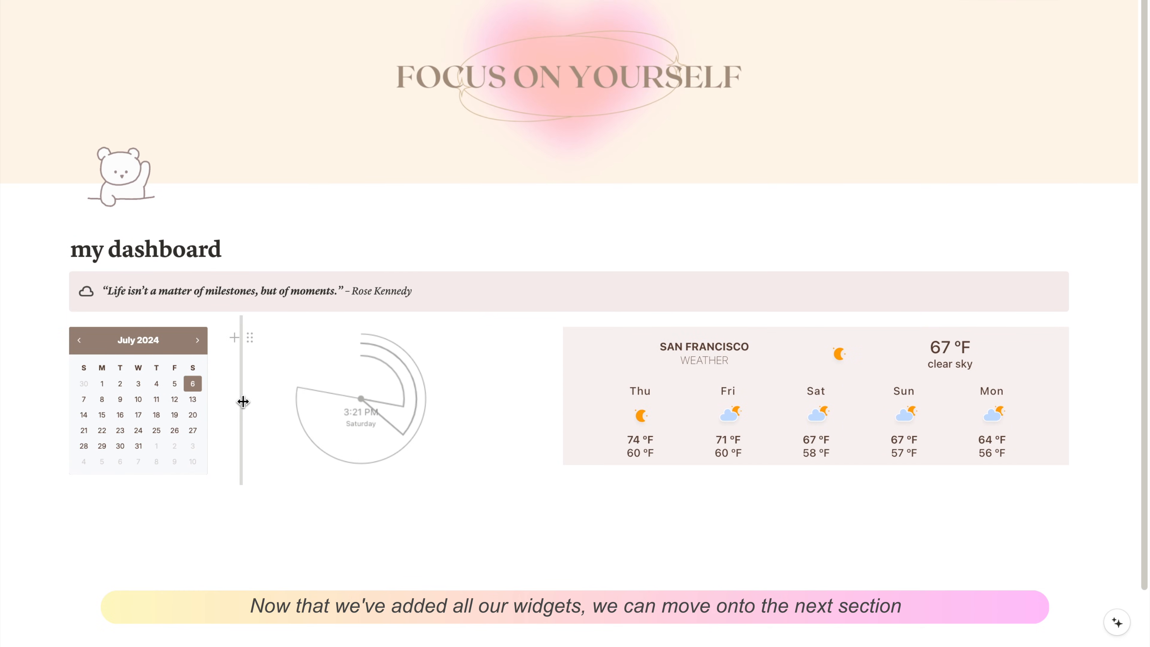
left_click_drag(545, 399, 400, 406)
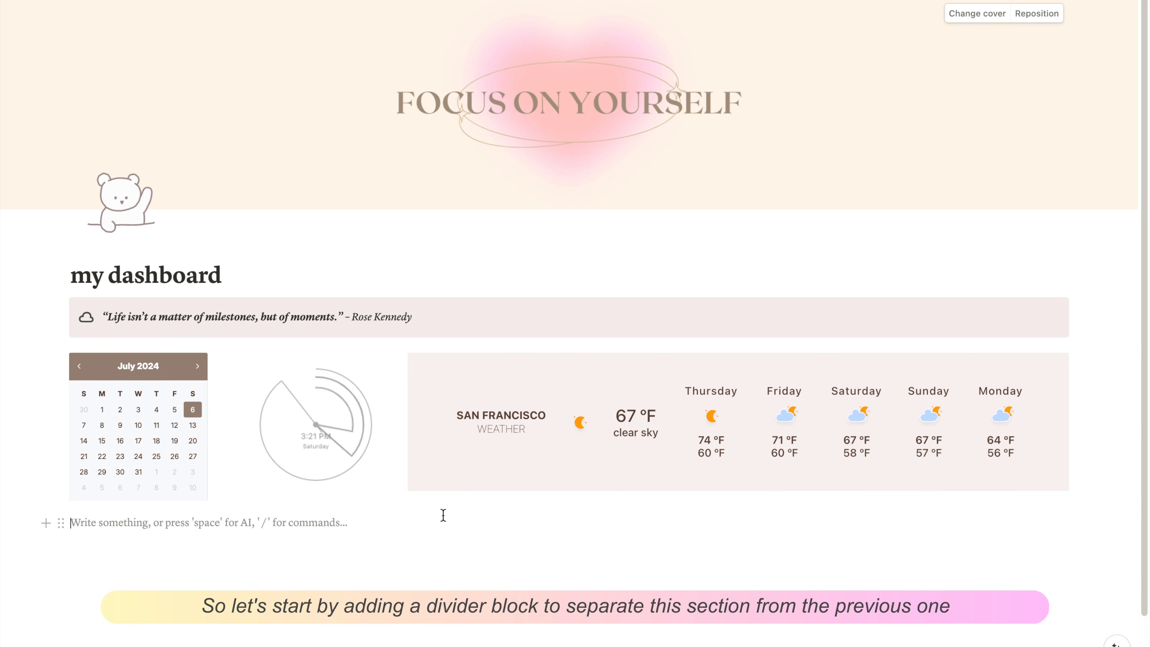
- Insert a divider block below the widget row
type("/divier")
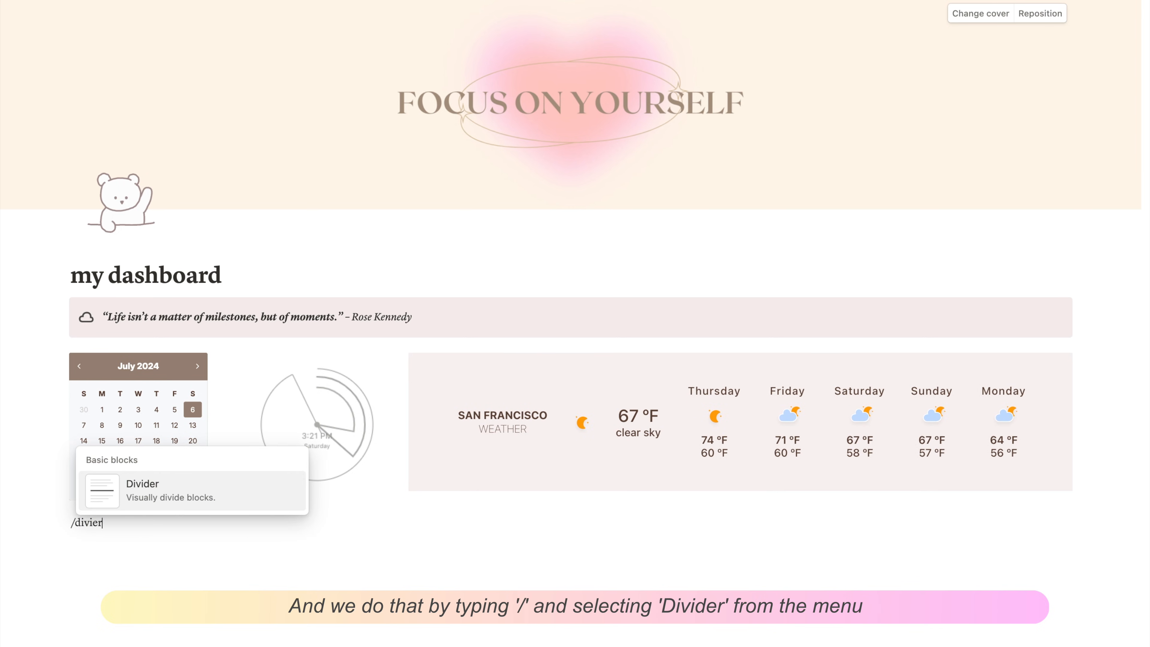
key("Return")
scroll(448, 562, "down", 2)
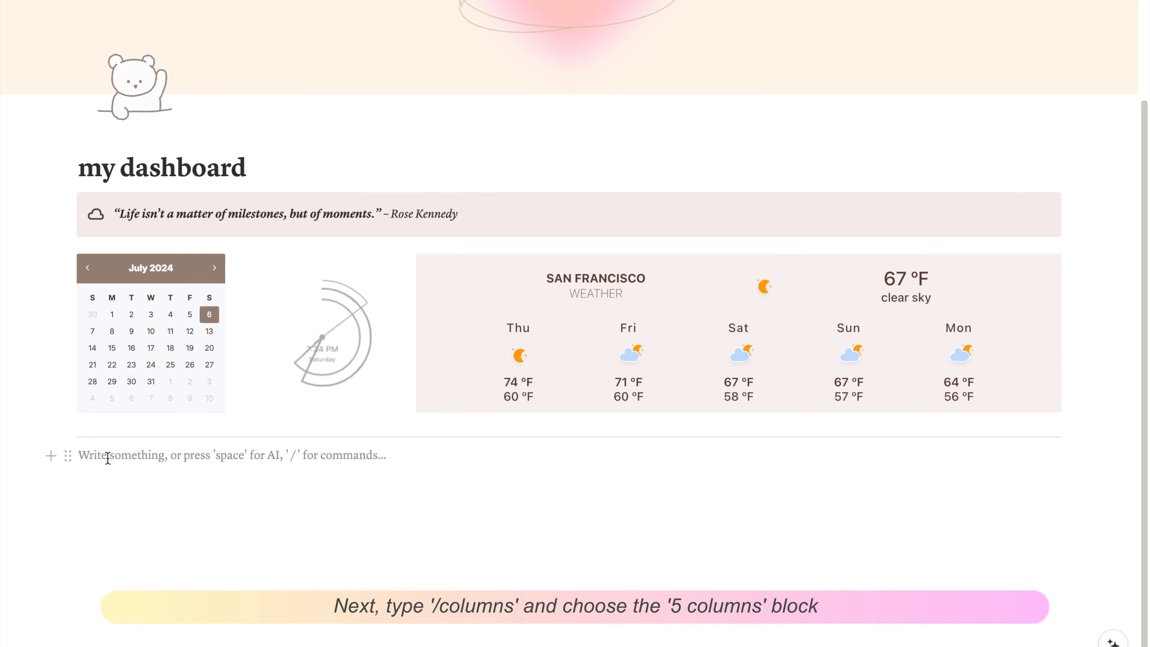
- Insert a 5 columns block below the divider and check each of its empty columns
type("/")
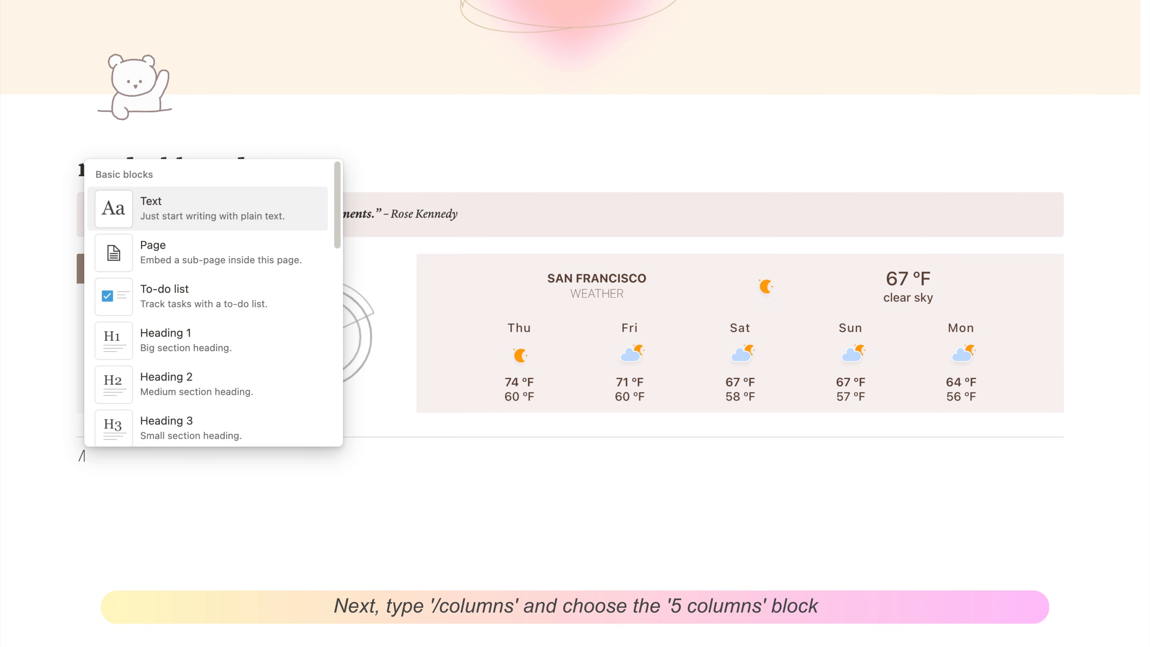
type("columns")
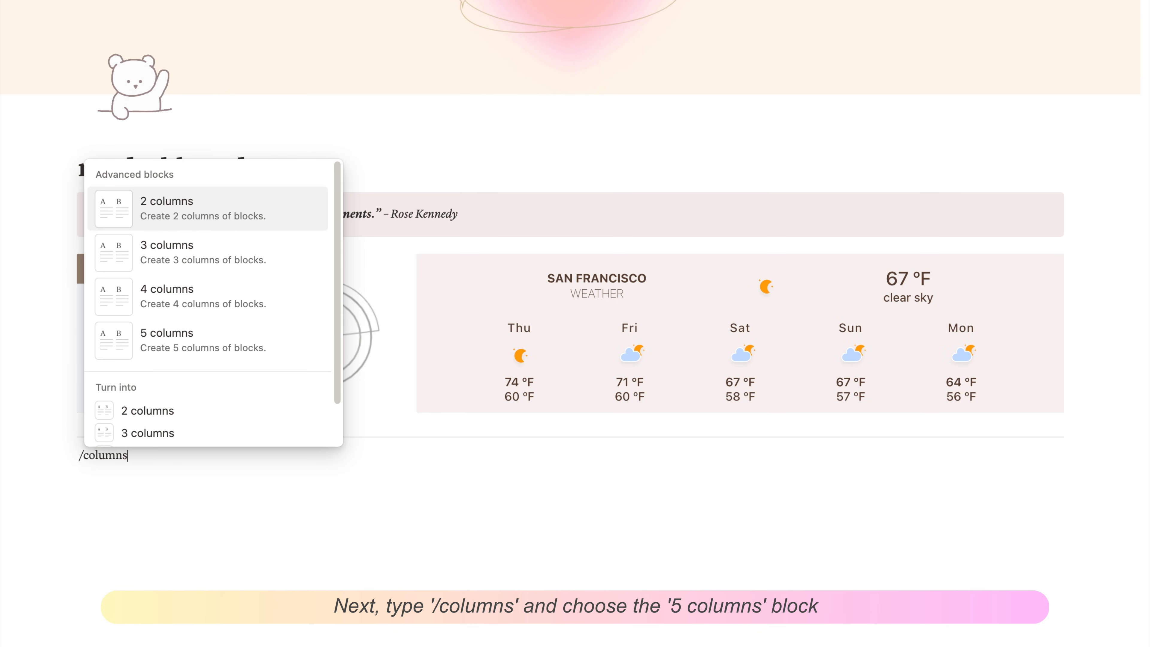
left_click(218, 339)
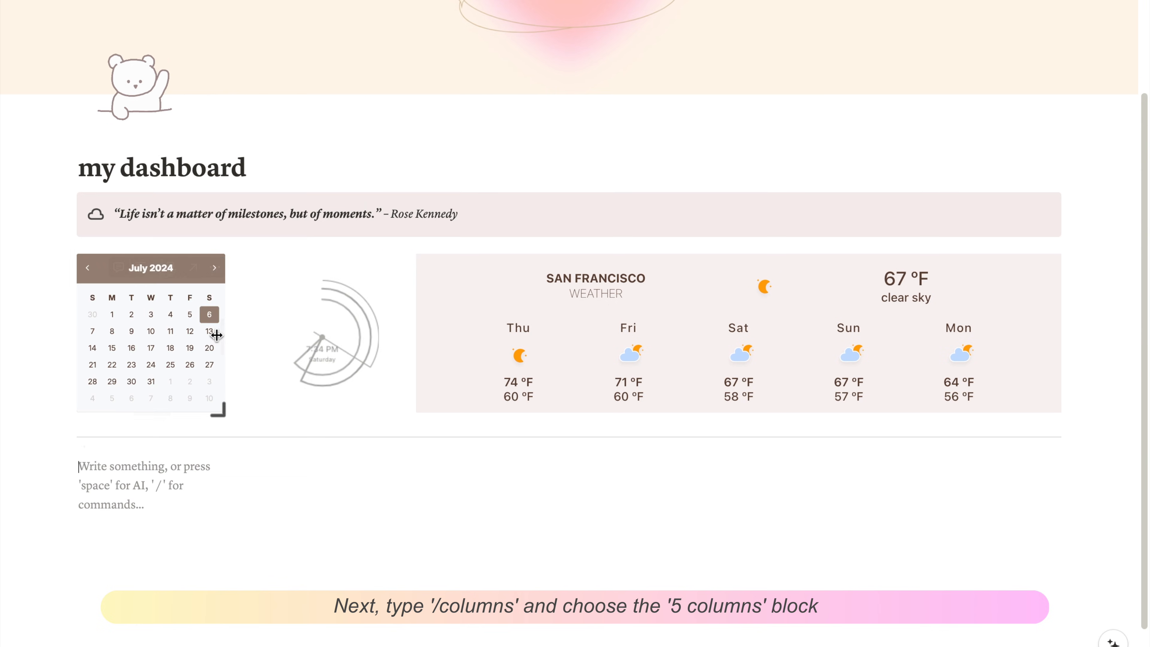
left_click(322, 470)
left_click(608, 470)
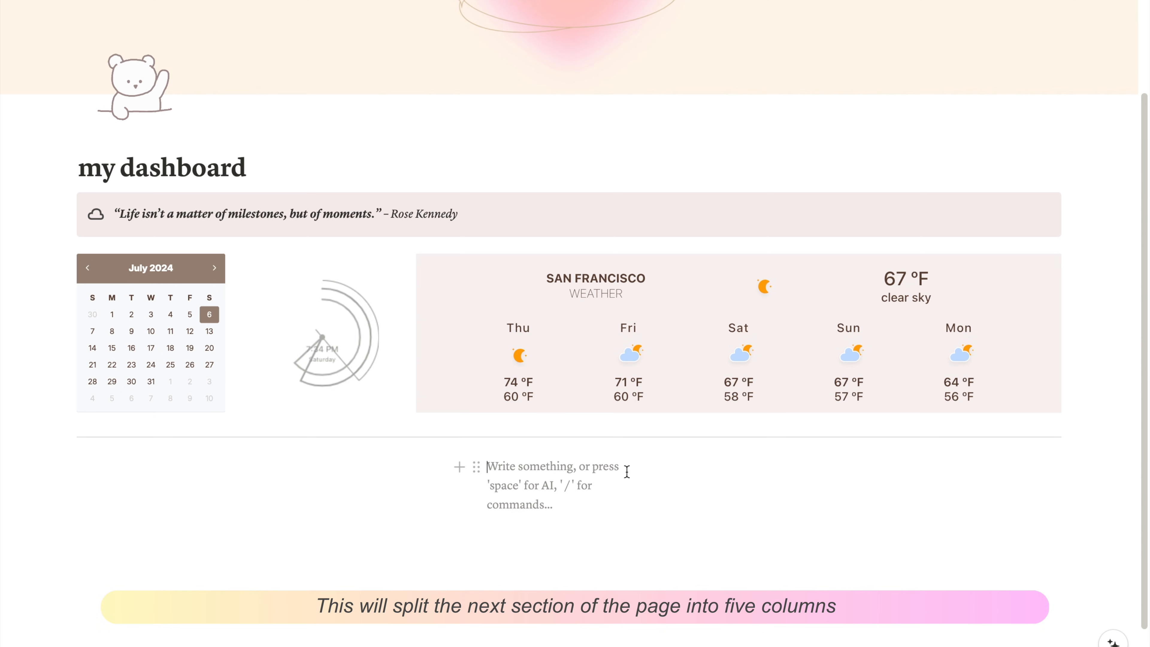
left_click(716, 472)
left_click(932, 472)
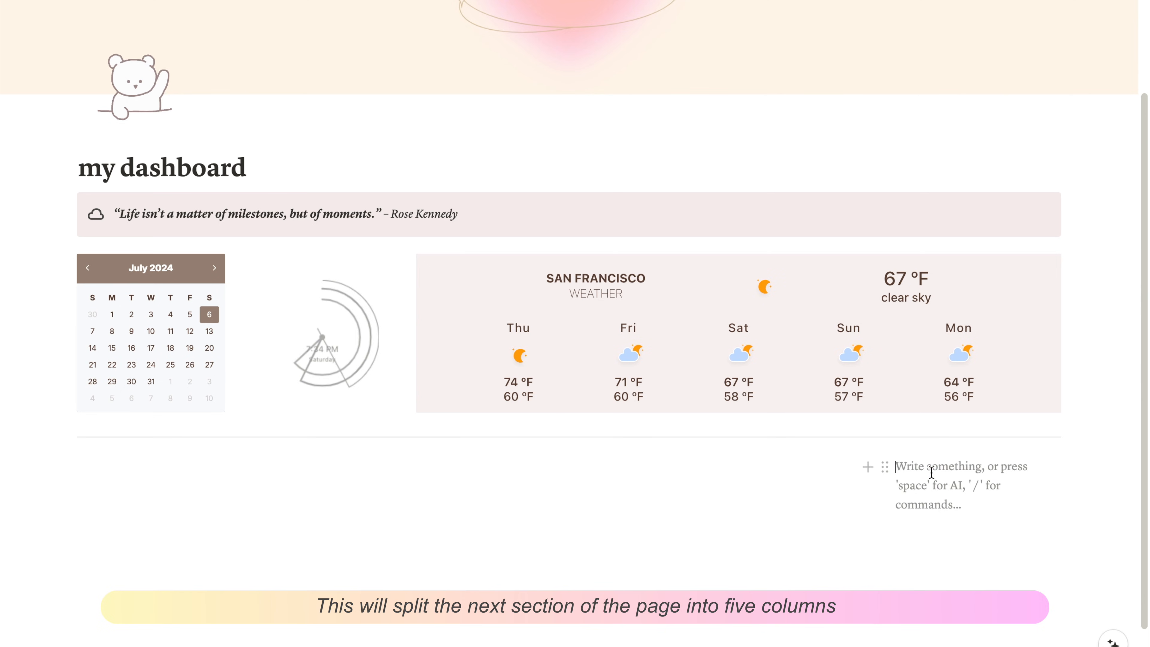
- Add a sub-page titled "Academic" in the first column and return to the dashboard
left_click(122, 471)
type("/")
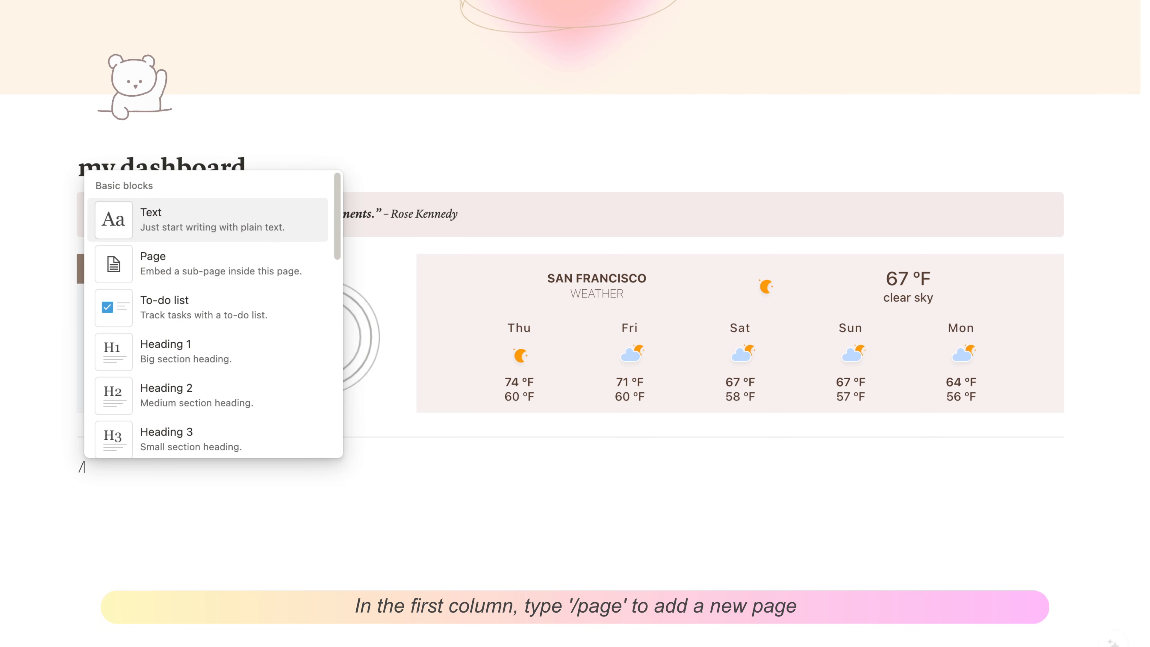
type("page")
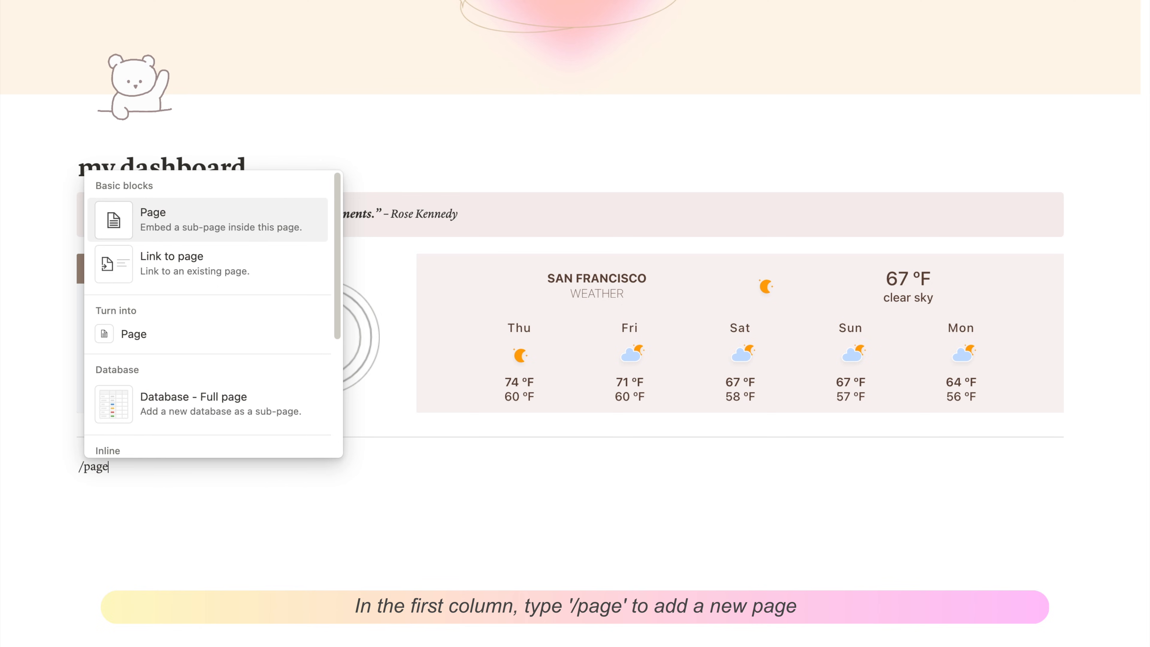
left_click(180, 225)
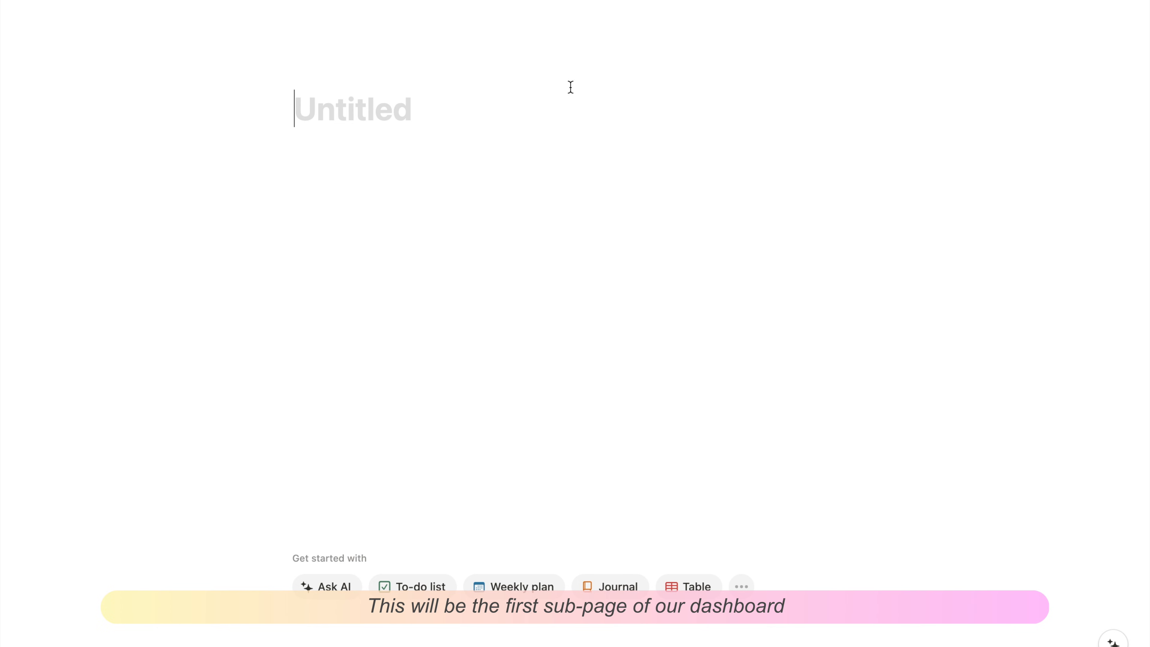
type("Academic")
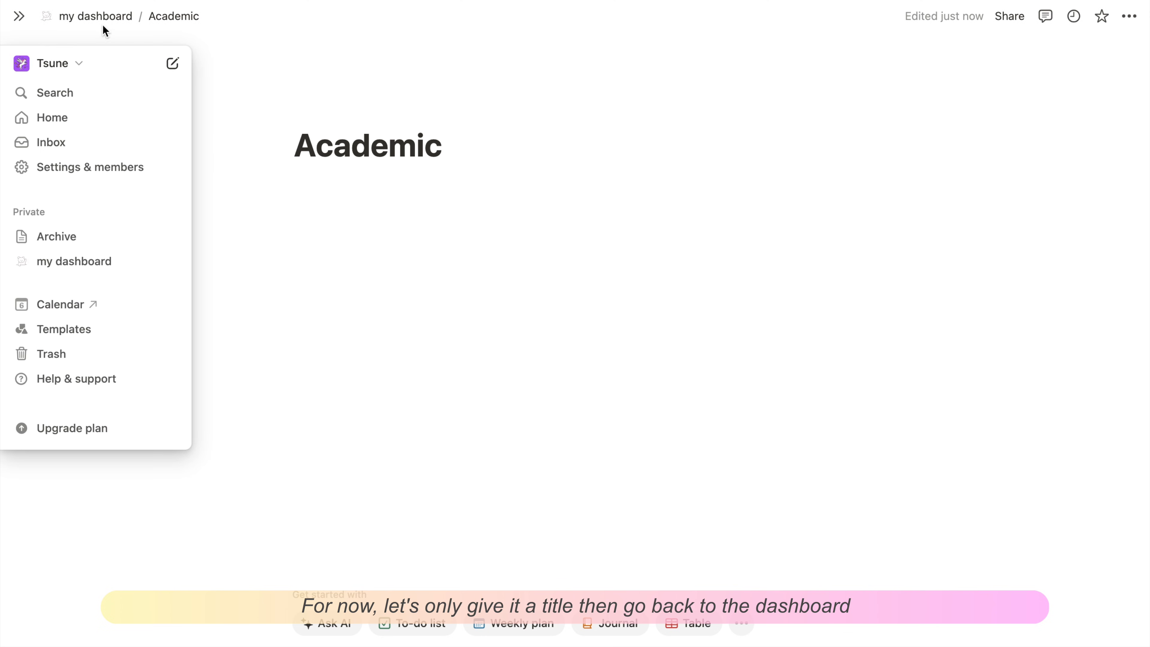
left_click(111, 17)
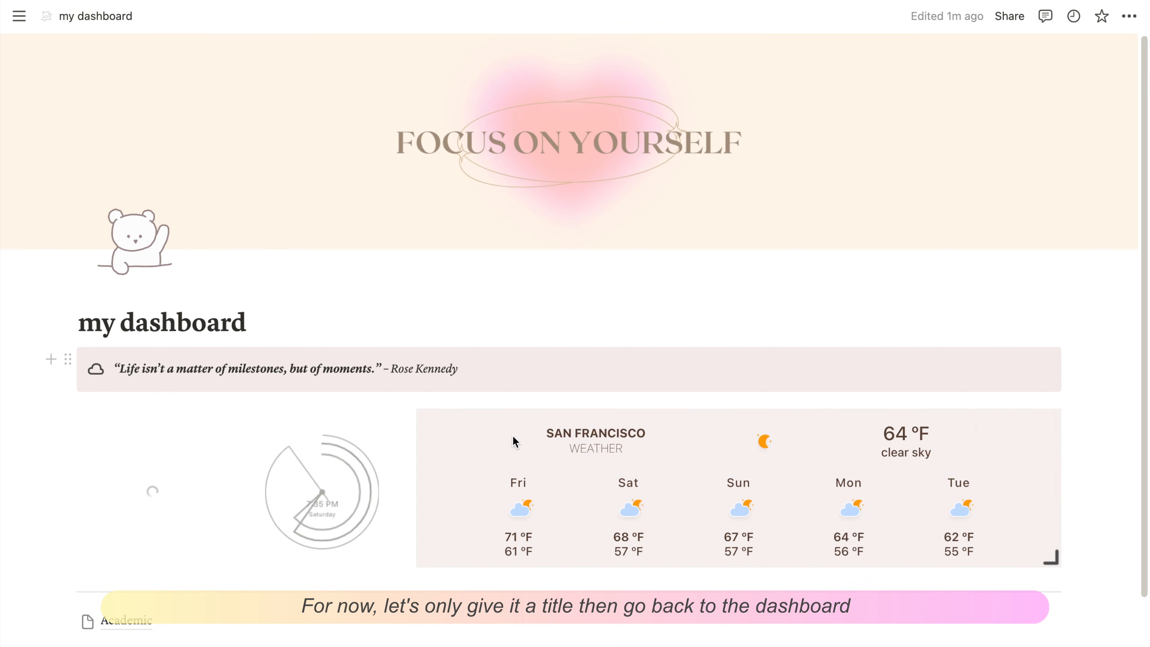
- Add a sub-page titled "Finance" in the second column and return to the dashboard
scroll(205, 624, "down", 2)
left_click(325, 575)
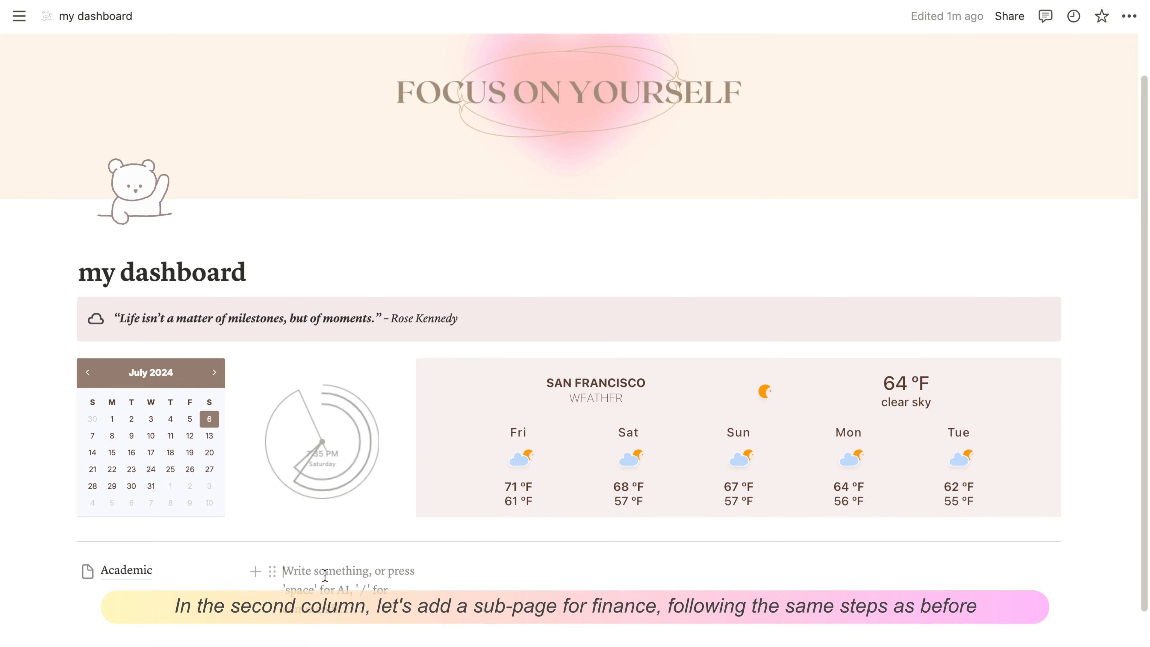
type("/page")
left_click(354, 328)
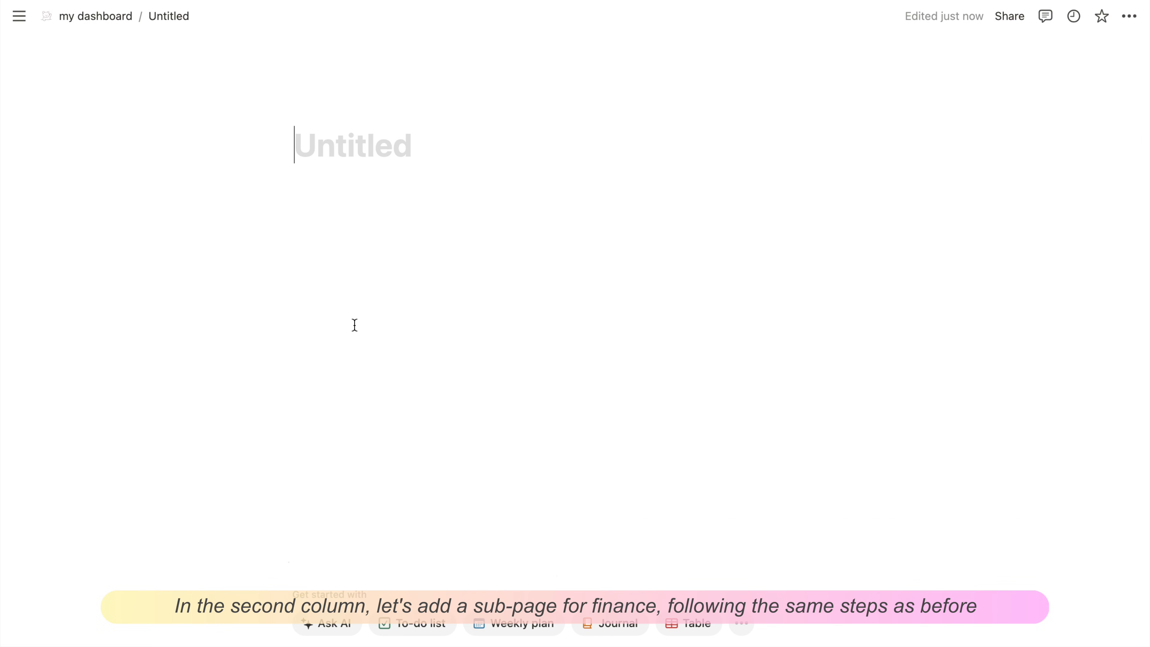
type("Finance")
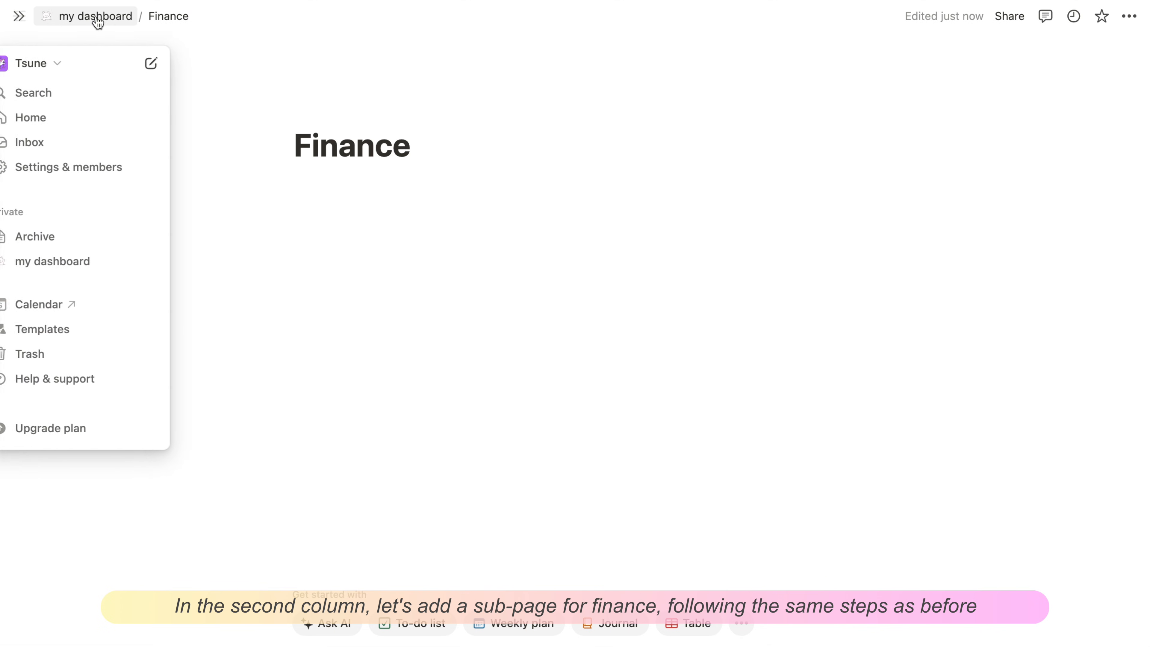
left_click(96, 18)
- Add a sub-page titled "Habits" in the third column of the dashboard
type("/page")
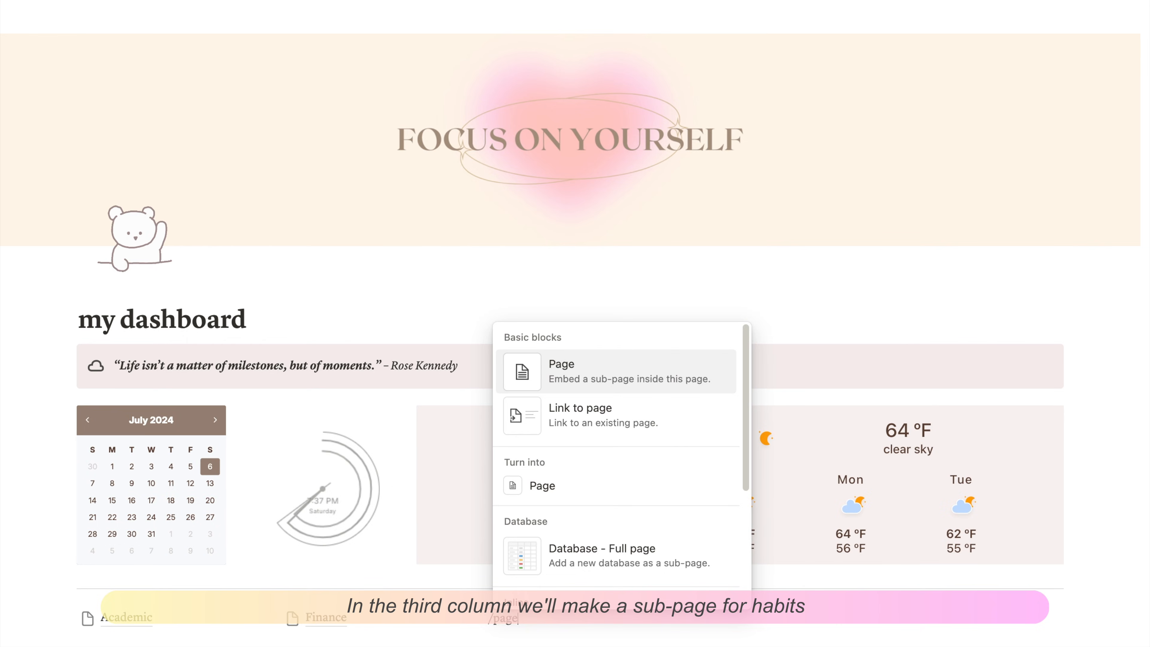
left_click(550, 379)
type("Habits")
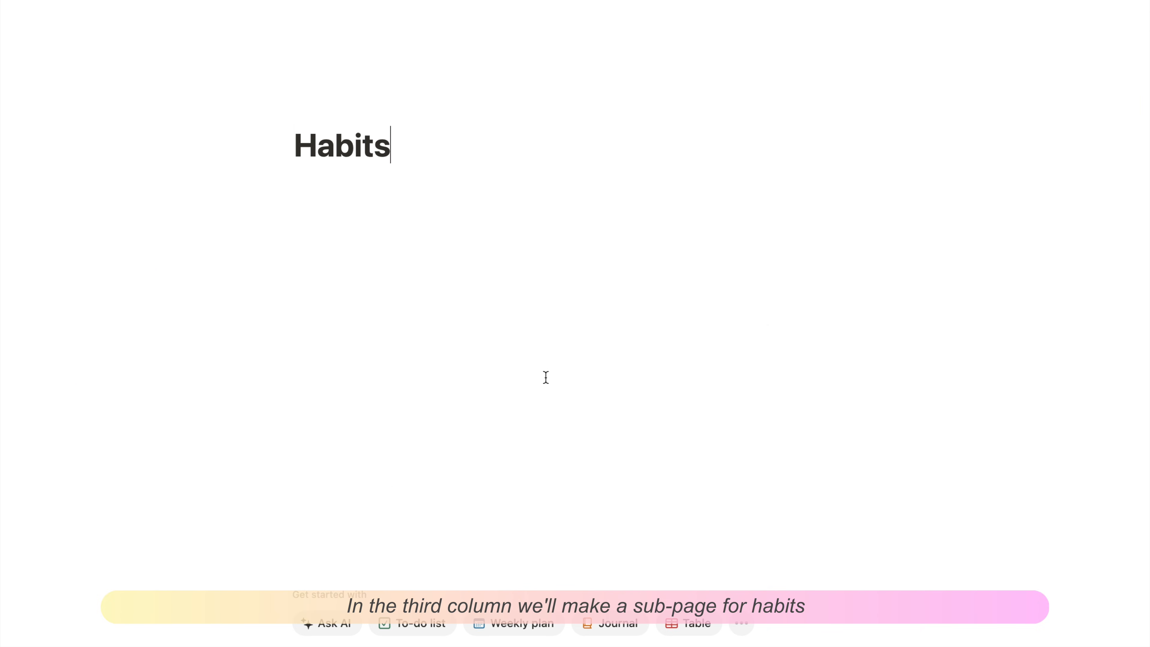
- Add a sub-page titled "Reading" in the fourth column of the dashboard and return to the dashboard
left_click(105, 17)
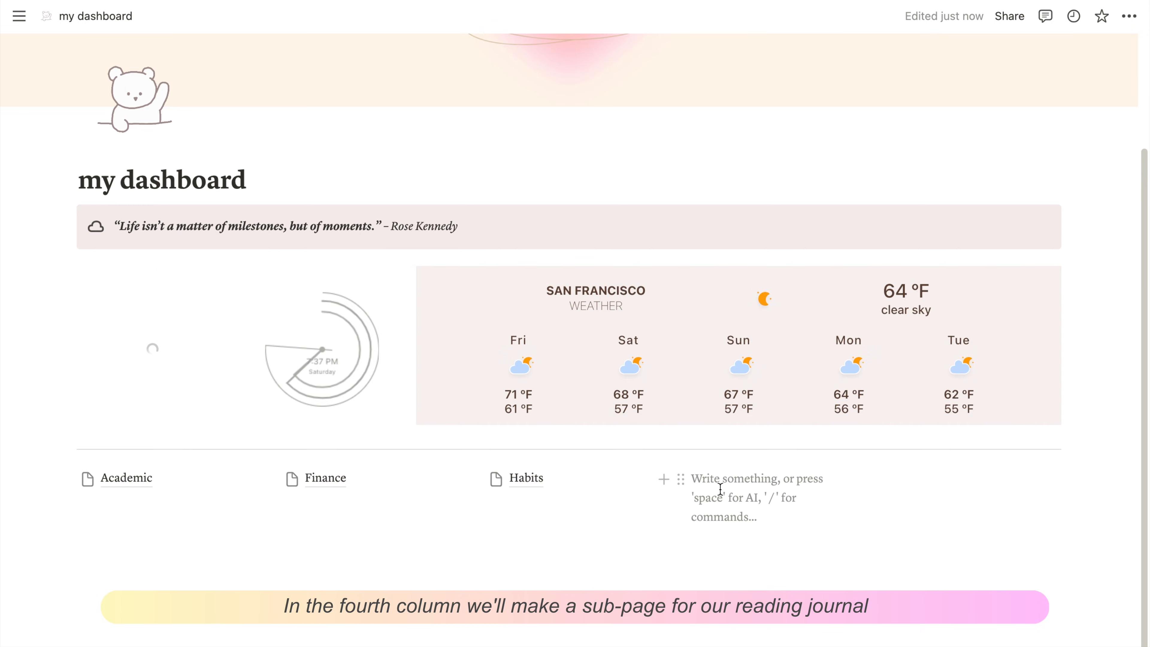
type("/")
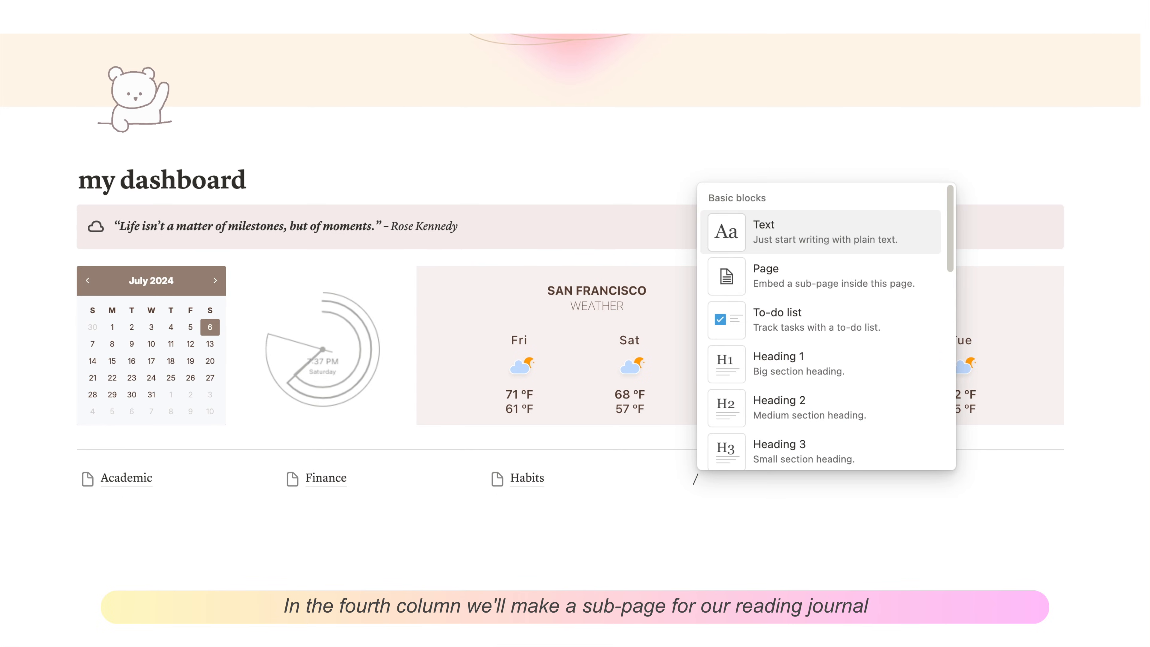
type("page")
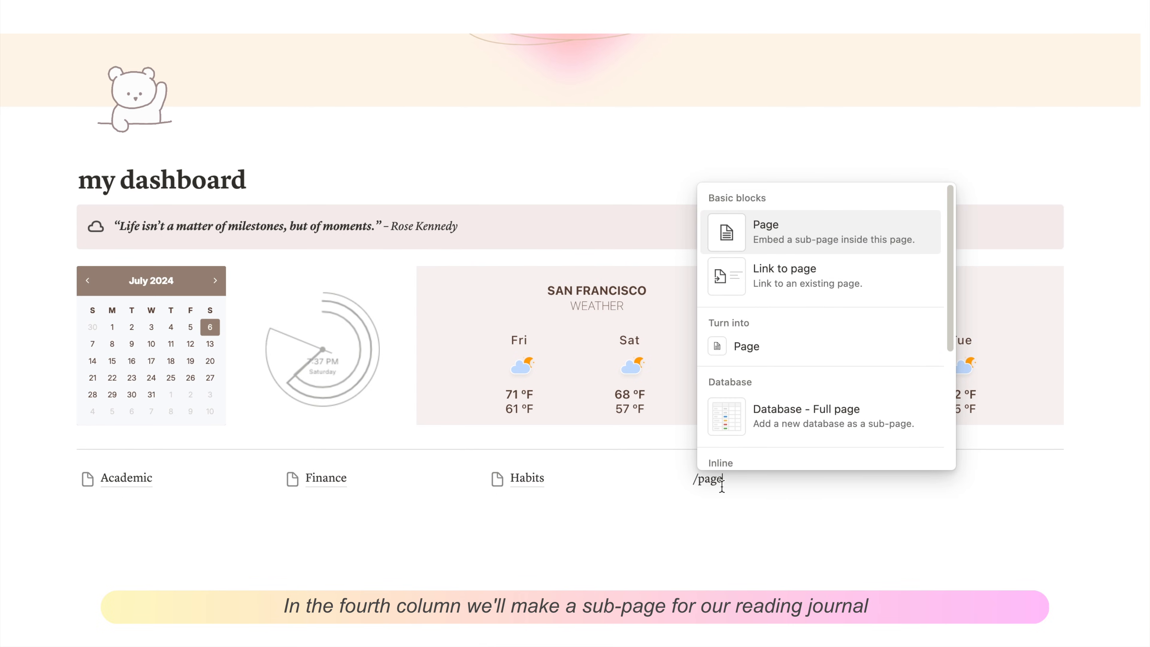
left_click(770, 231)
type("Reading")
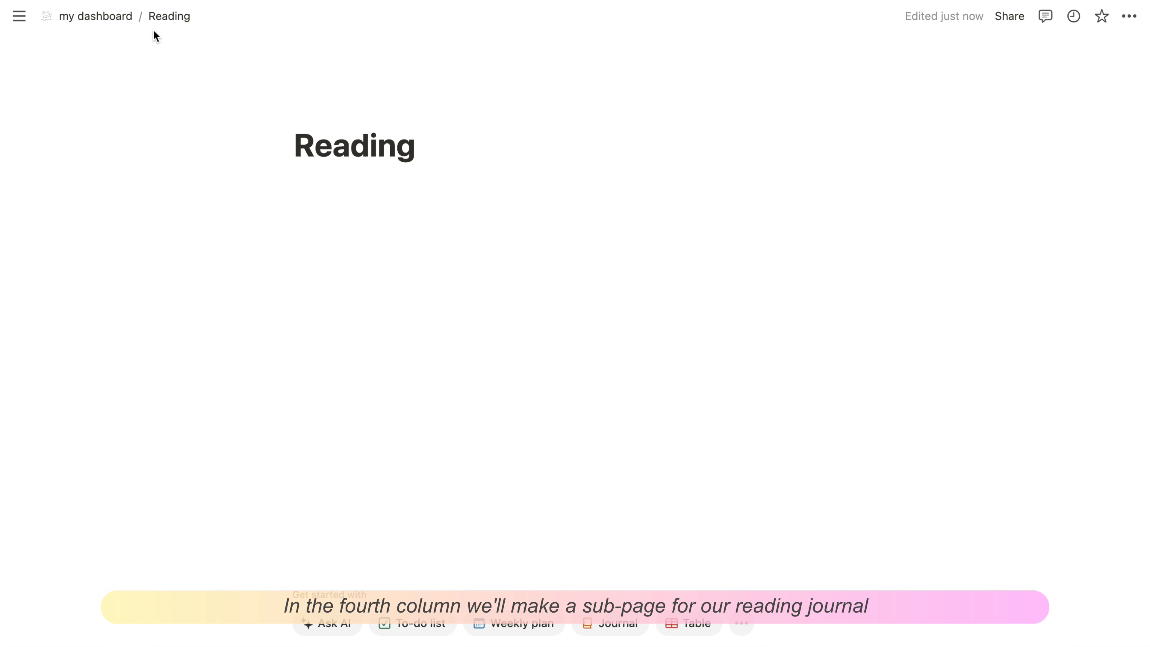
left_click(96, 16)
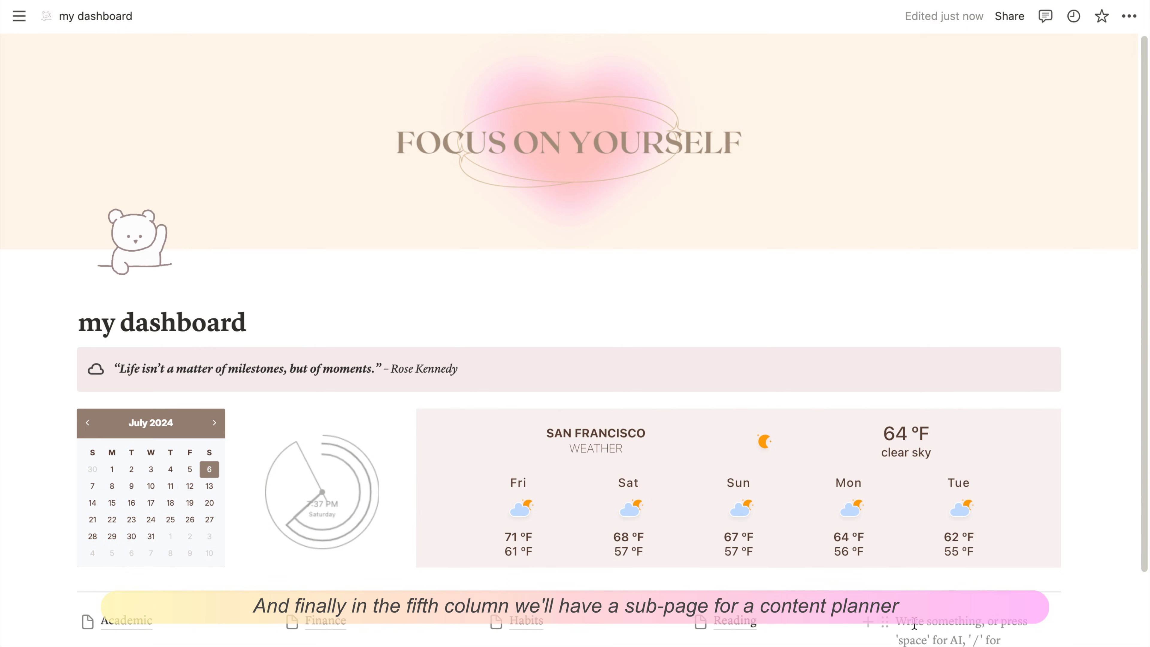
- Add a sub-page titled "Content" in the fifth column and return to the dashboard
type("/")
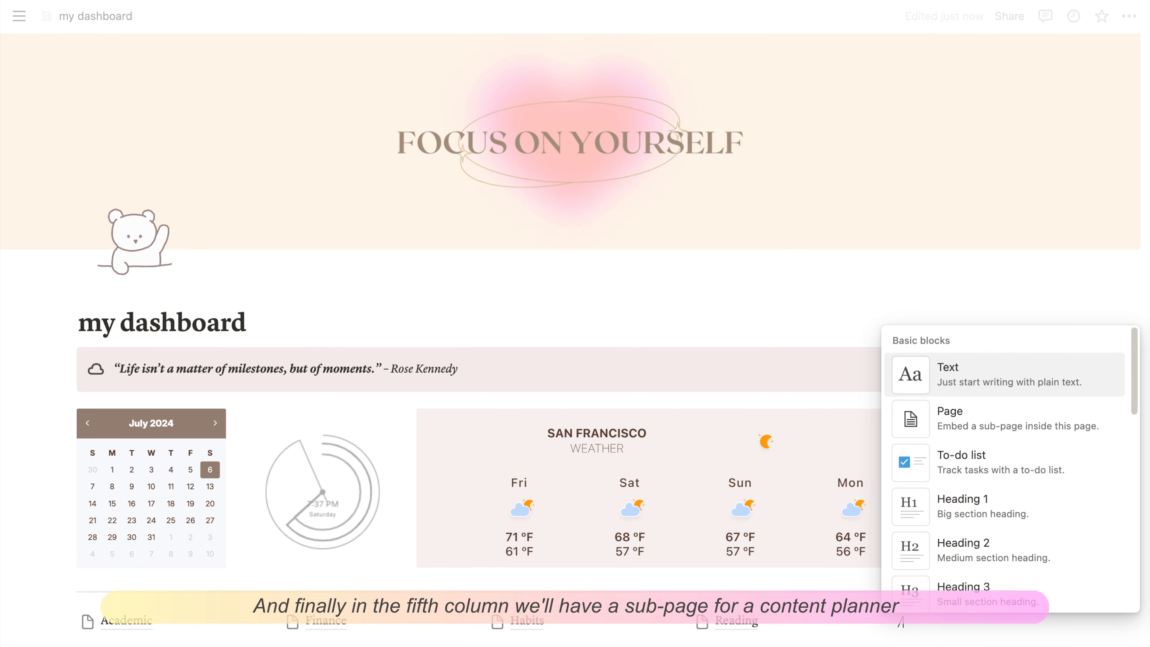
type("page")
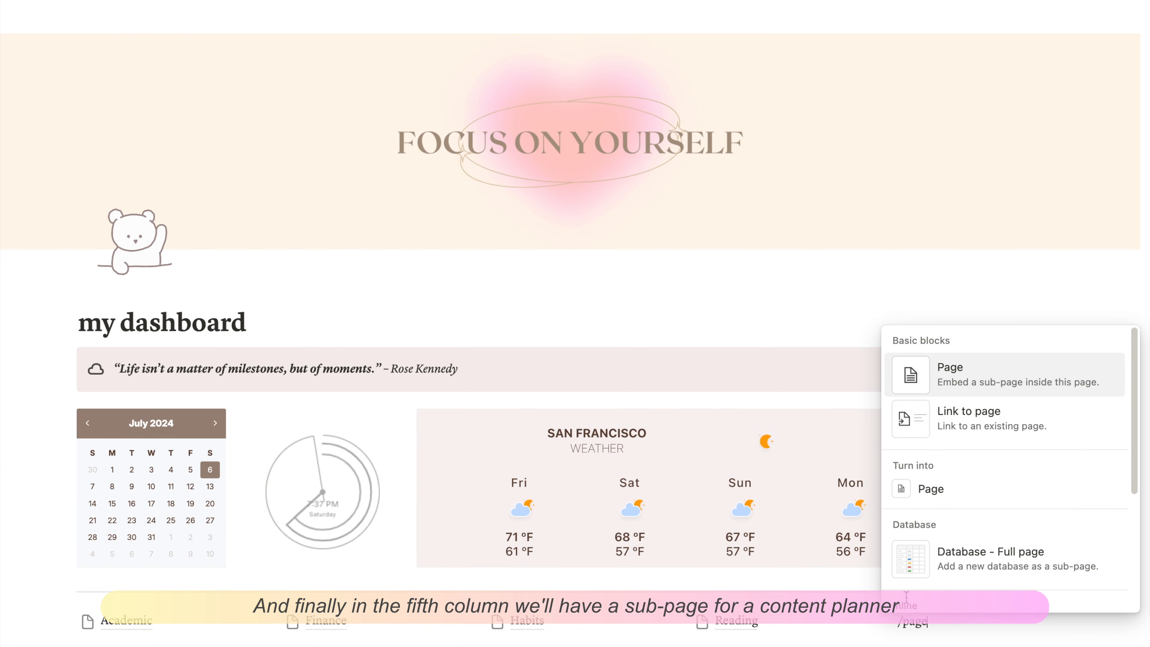
left_click(953, 368)
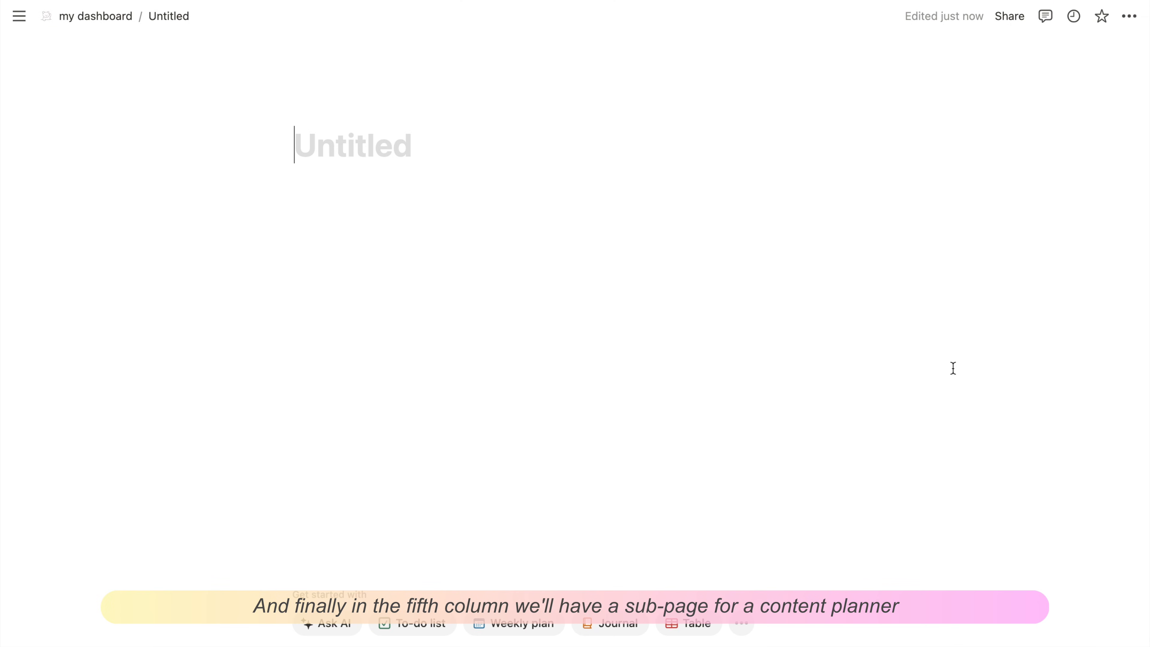
type("Content")
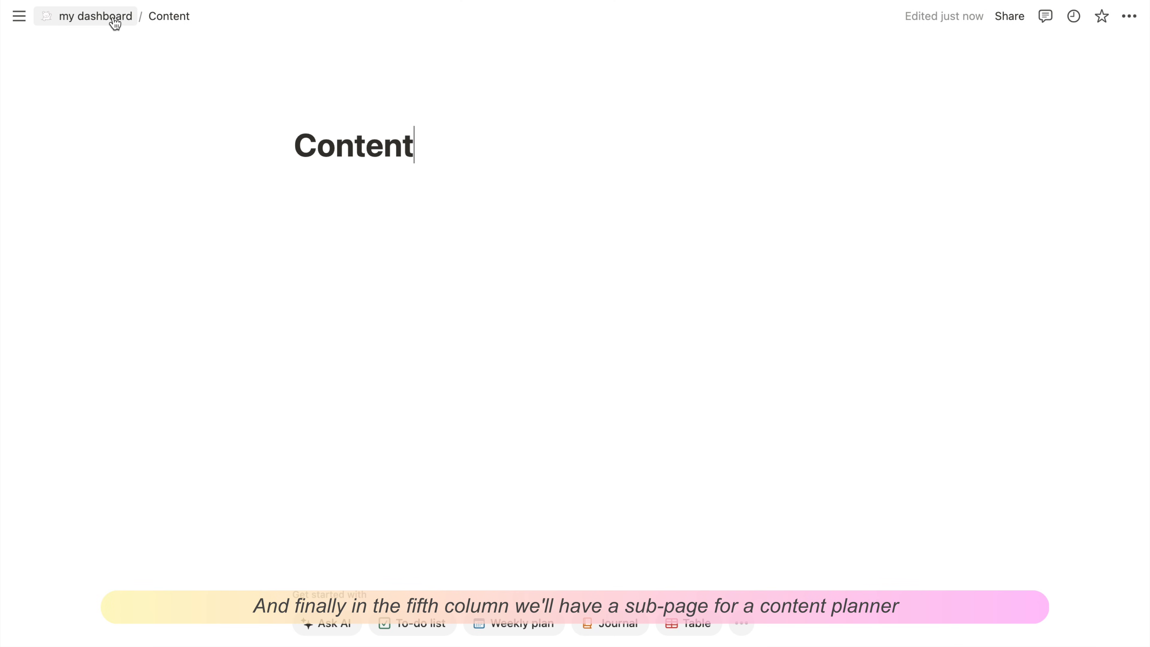
left_click(111, 17)
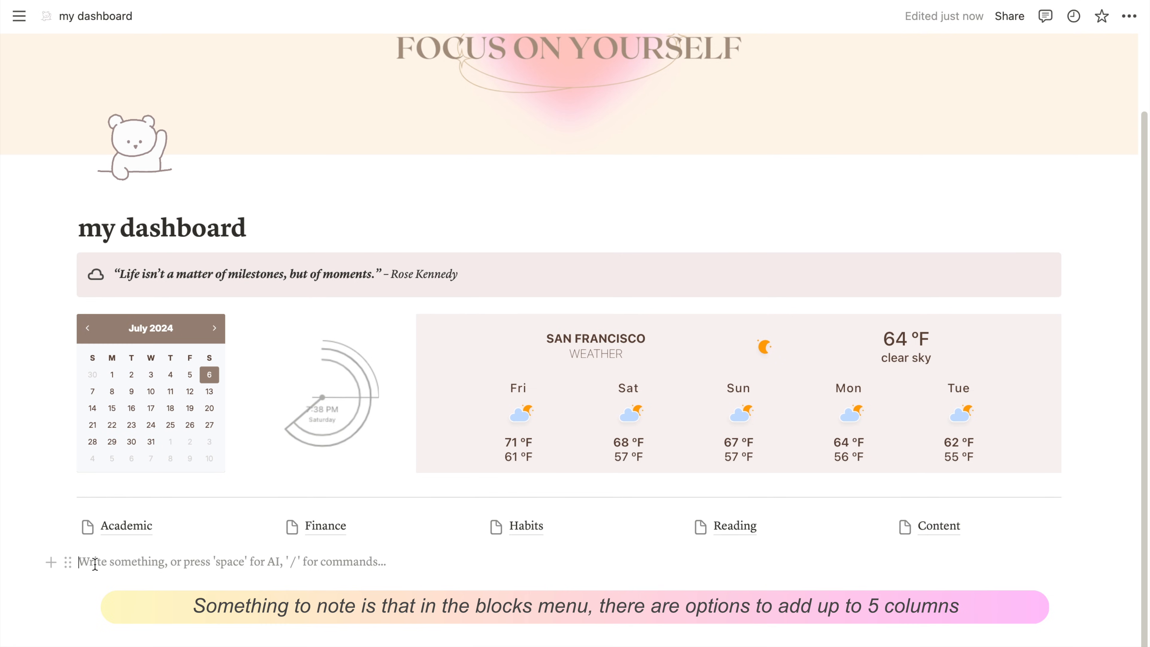
- Look up the available column blocks in the empty line below the sub-pages and clear the search text
type("/colum")
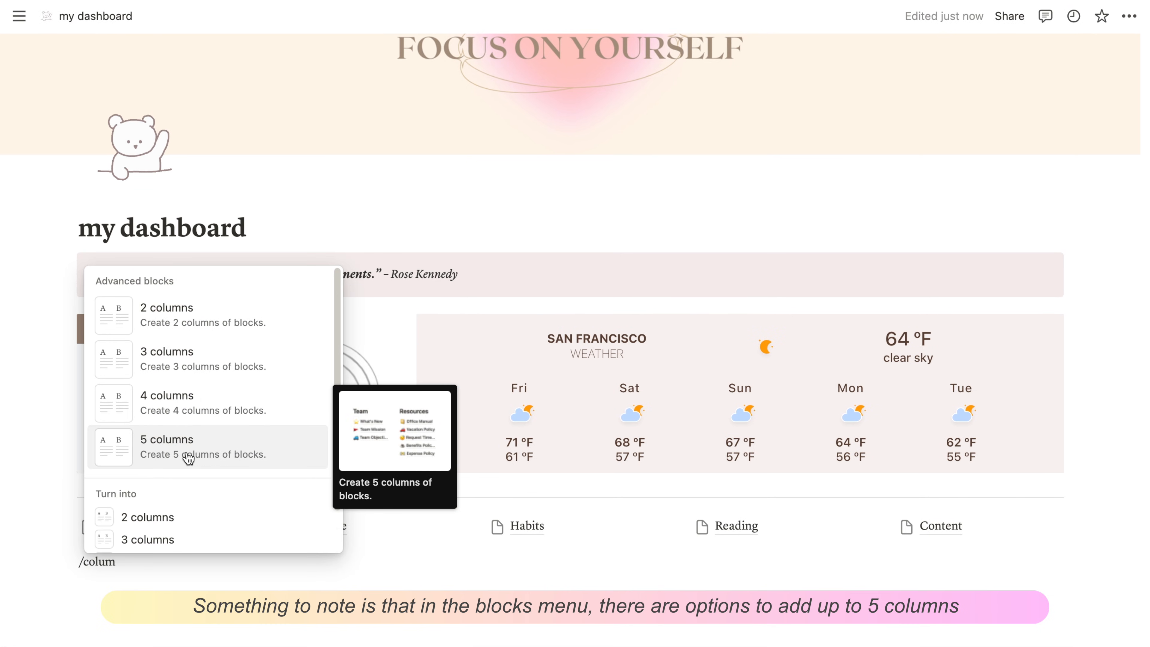
key("BackSpace")
key("BackSpace")
key("BackSpace")
key("BackSpace")
key("BackSpace")
key("BackSpace")
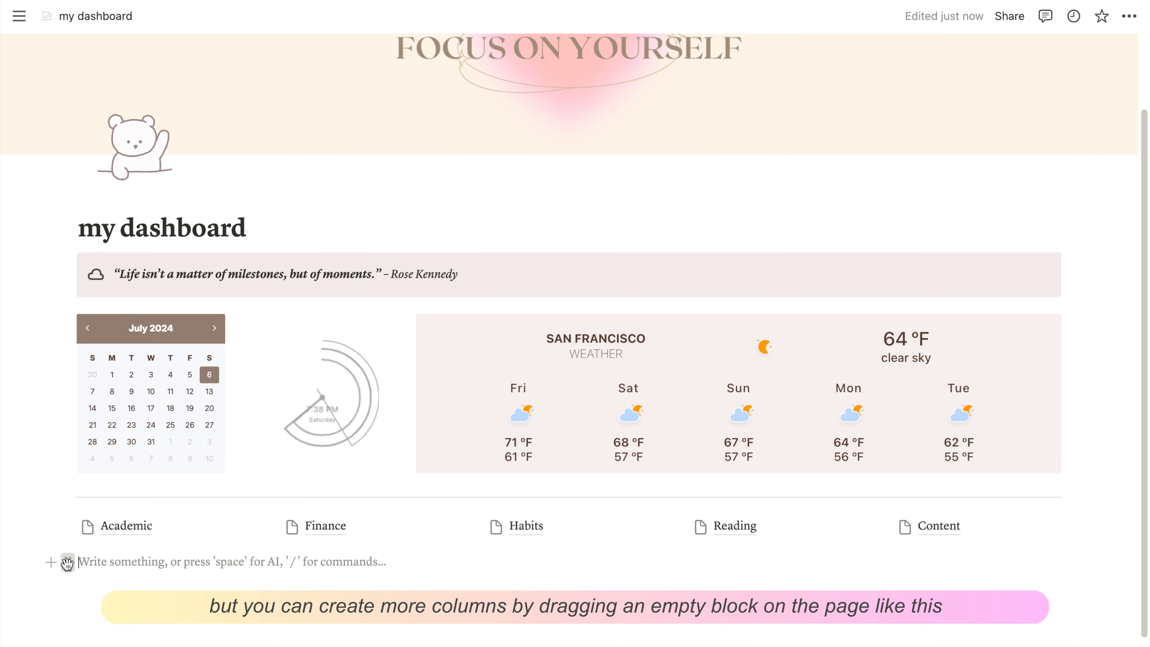
- Try to make a sixth column by moving the empty block beside the Content column, and undo the move
left_click_drag(67, 563, 1064, 528)
left_click(970, 537)
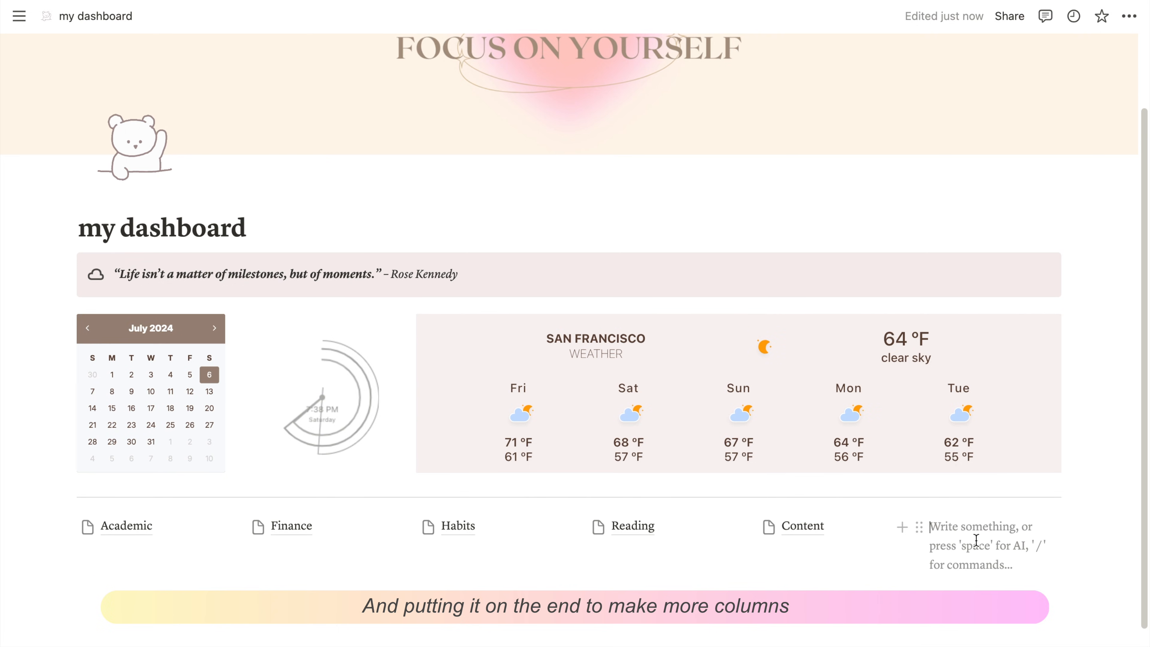
key("super+z")
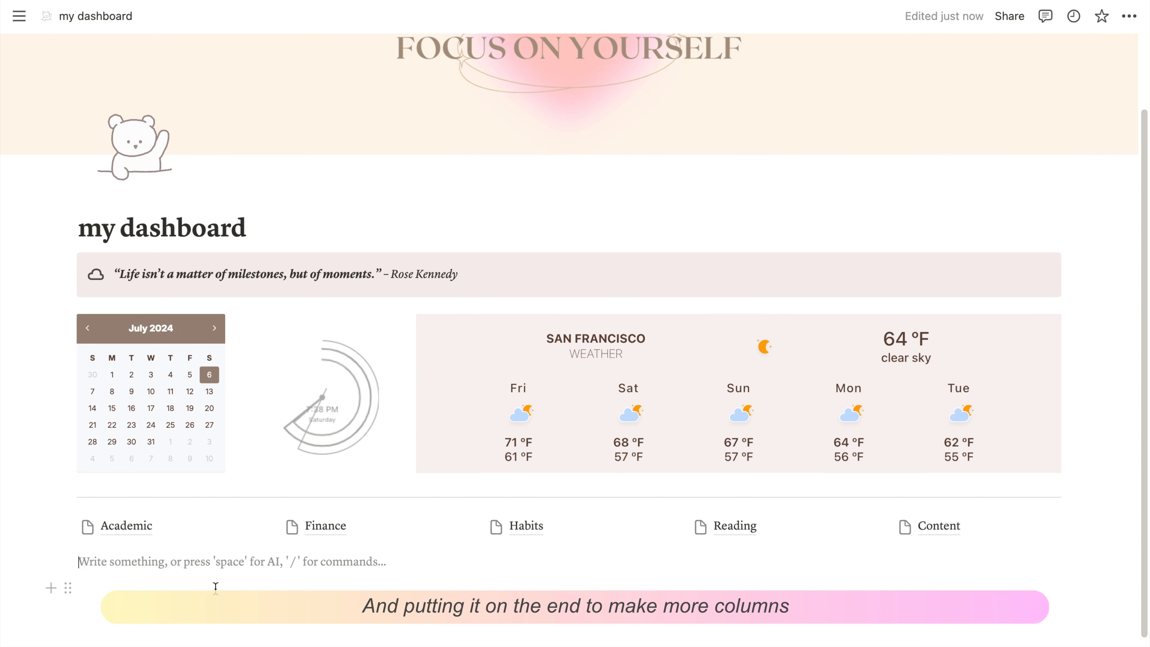
- Set the icon of the Academic sub-page to the cloud
left_click(87, 528)
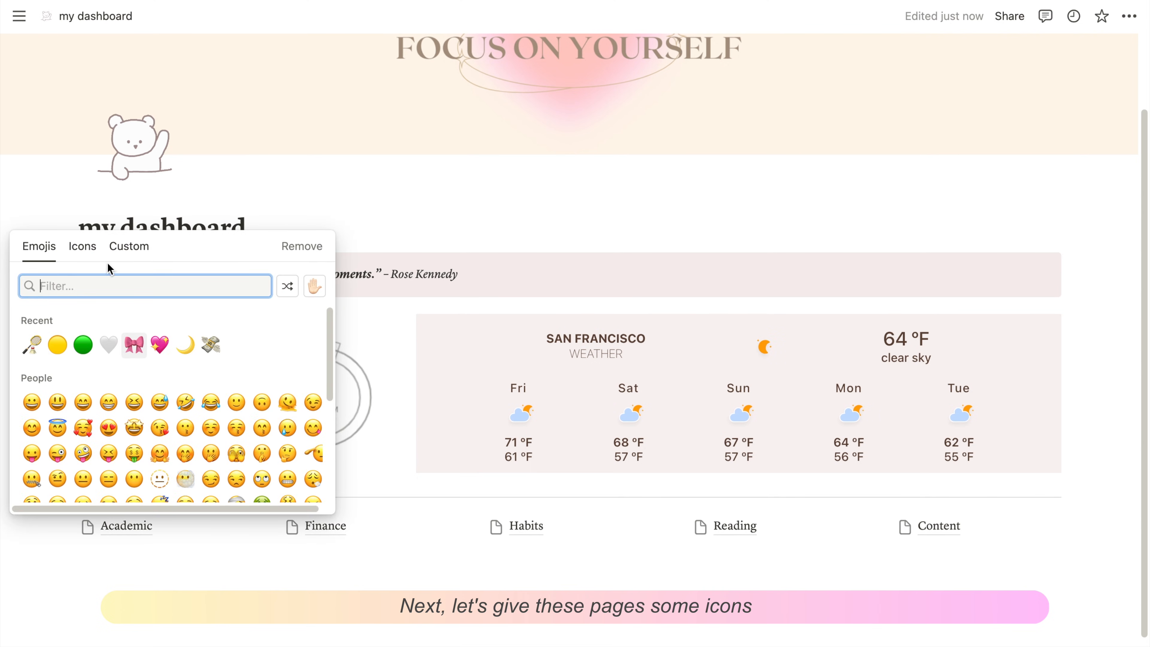
left_click(82, 246)
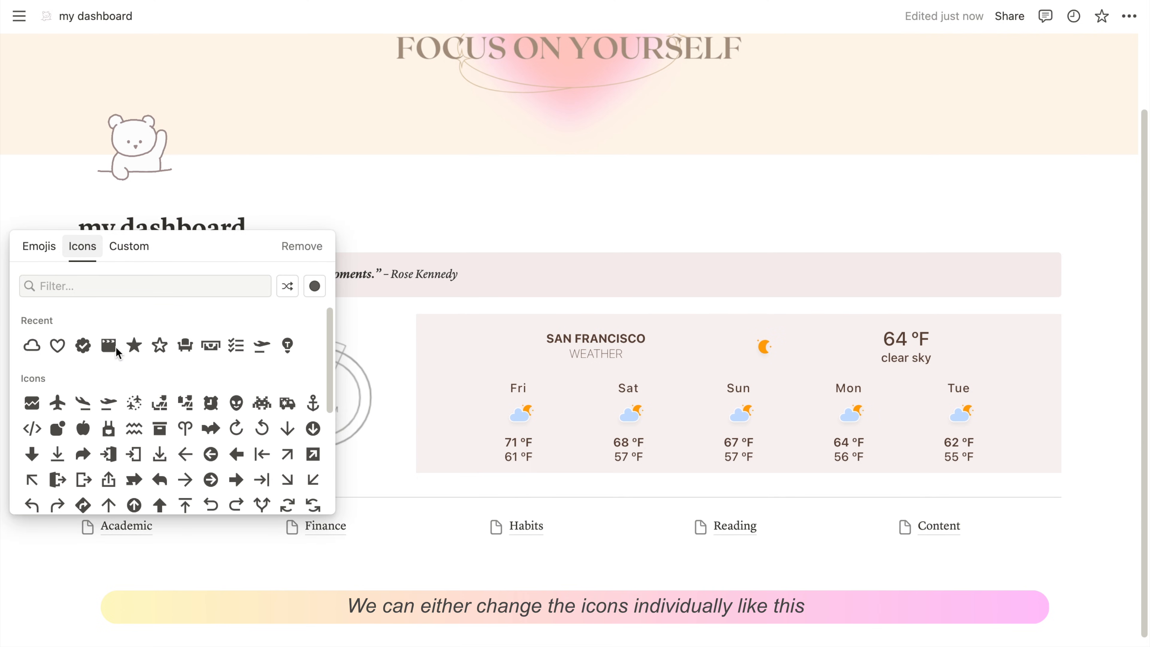
left_click(32, 346)
- Select the Finance, Habits, Reading and Content sub-pages together and set their icon to the cloud
left_click_drag(1033, 556, 316, 534)
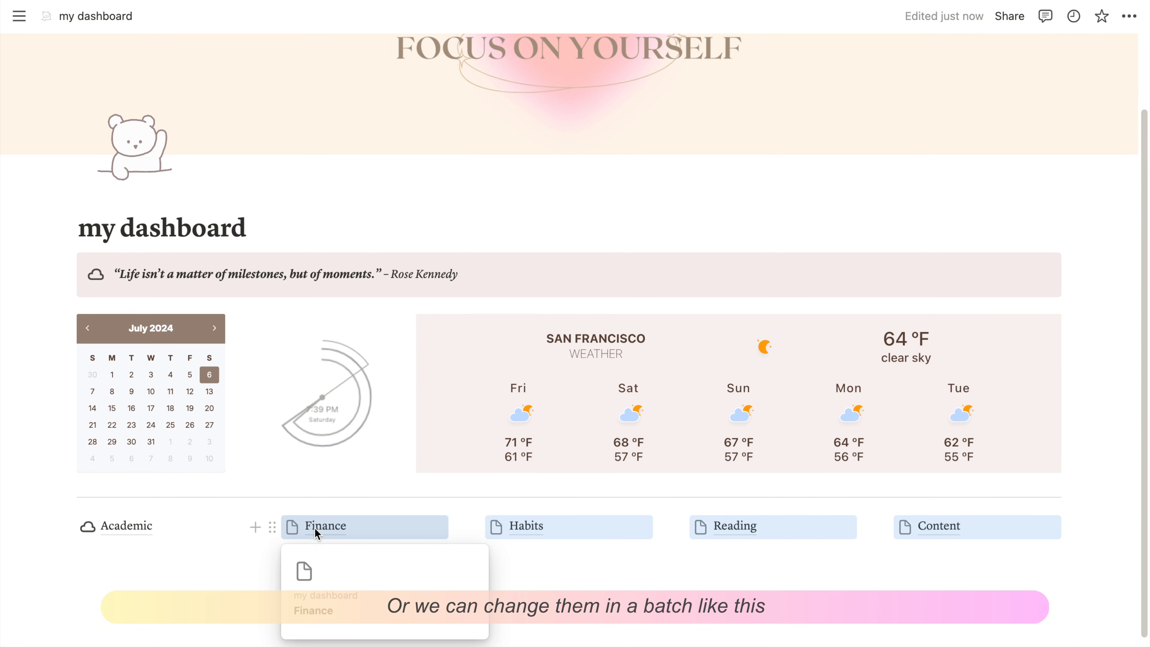
right_click(315, 534)
left_click(450, 521)
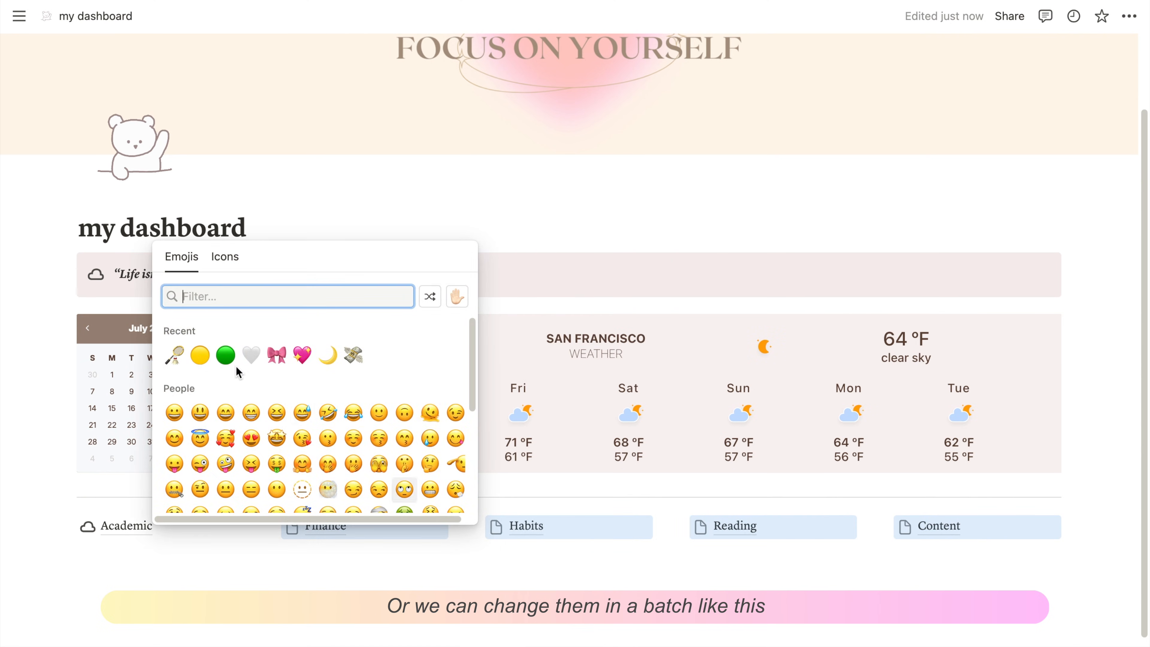
left_click(225, 256)
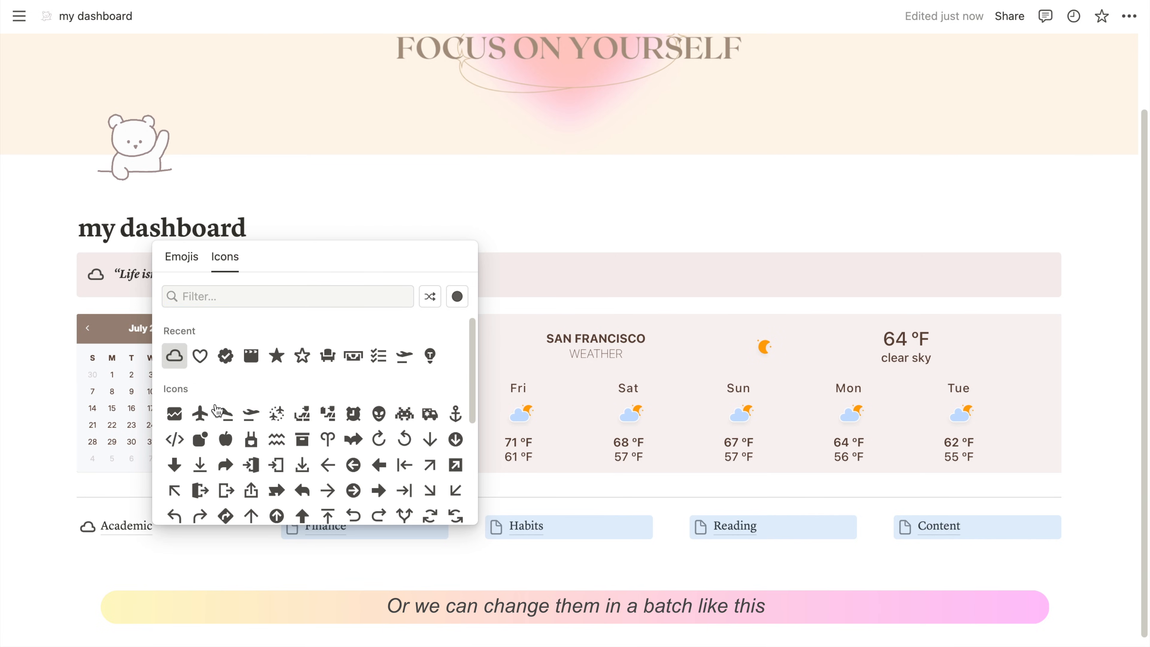
left_click(174, 355)
left_click(668, 628)
- Reveal the sidebar and expand the my dashboard page to view its nested sub-pages
scroll(535, 356, "up", 1)
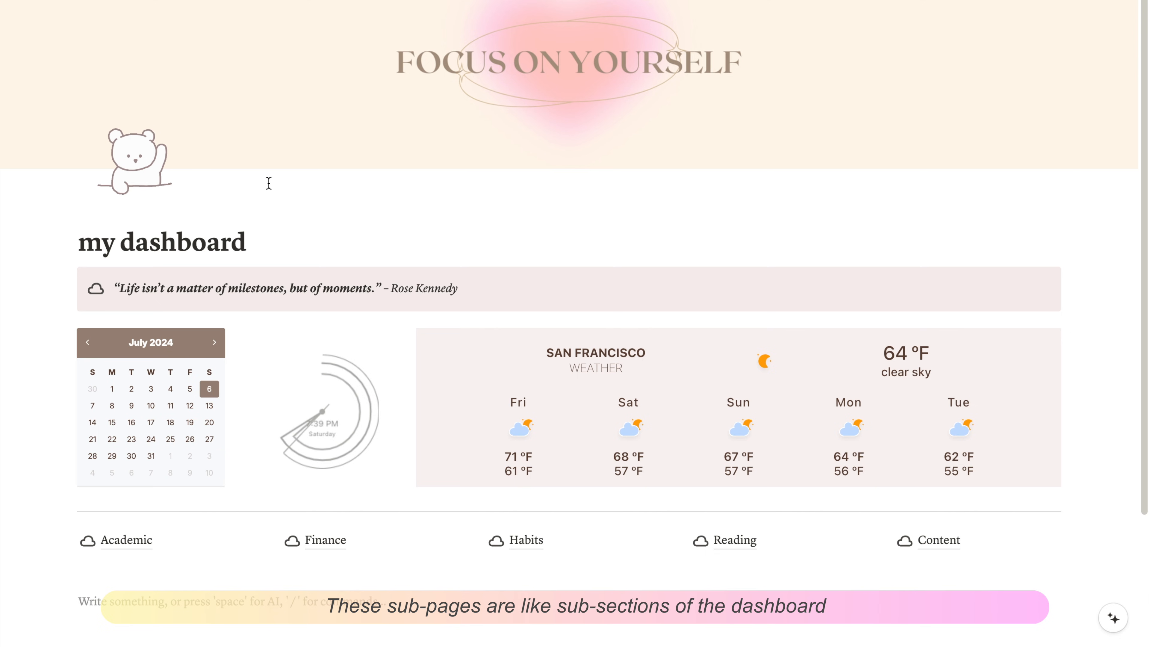
scroll(269, 183, "up", 3)
mouse_move(3, 323)
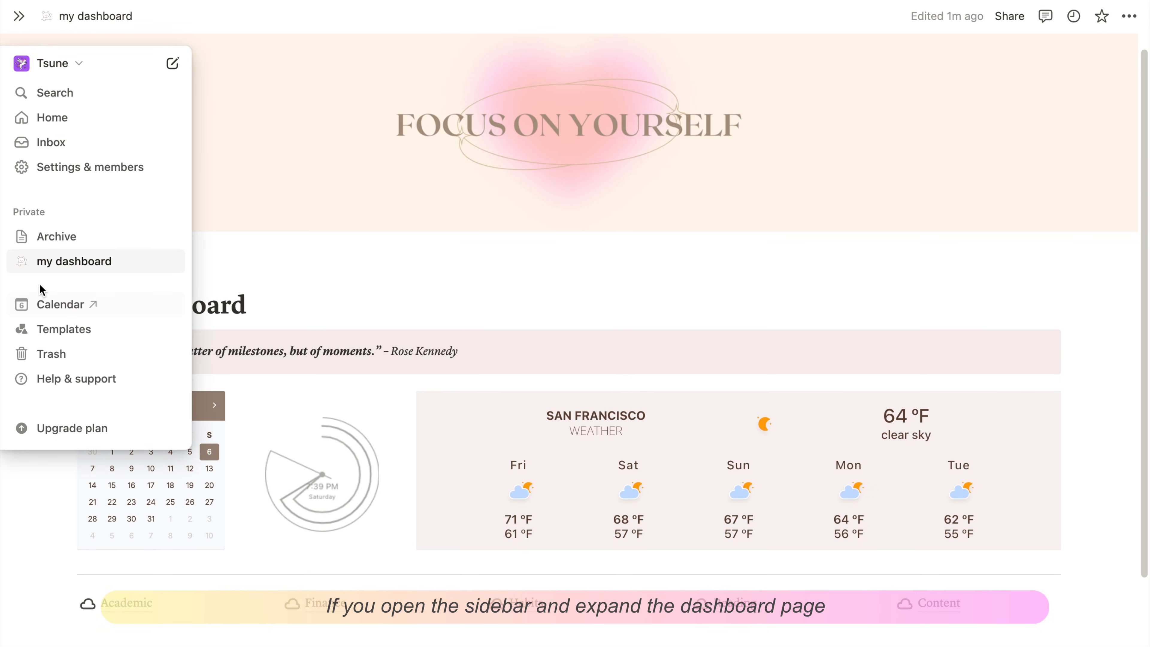
left_click(22, 265)
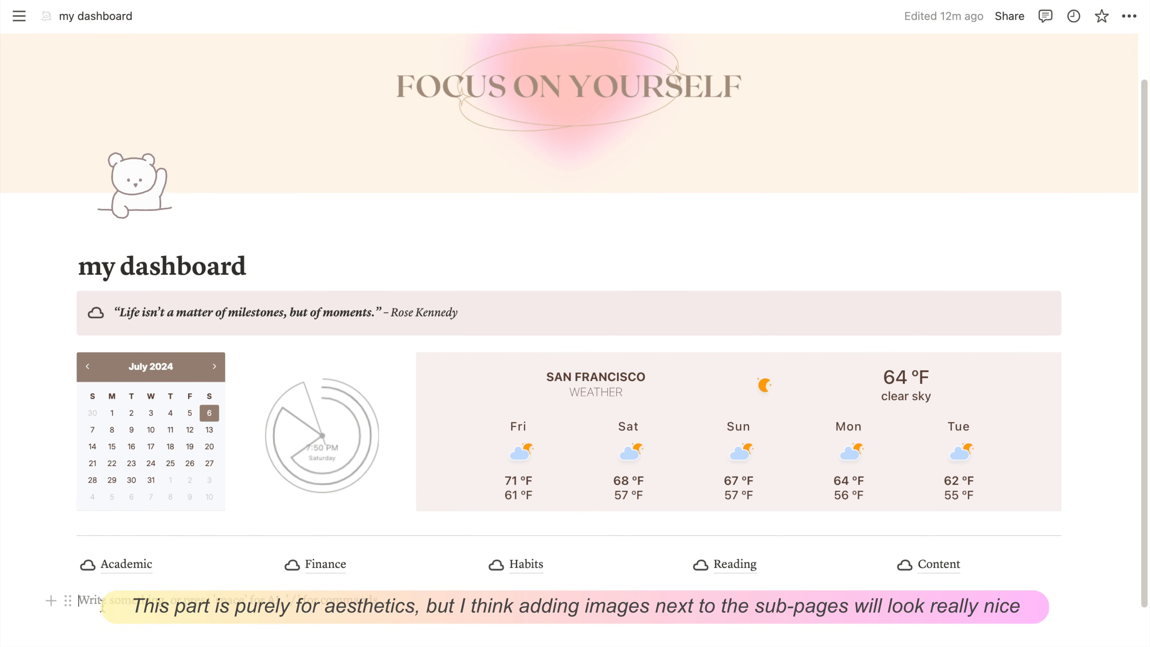
- Insert the rings.png image below the sub-pages and move it above Academic in the first column
scroll(102, 605, "down", 2)
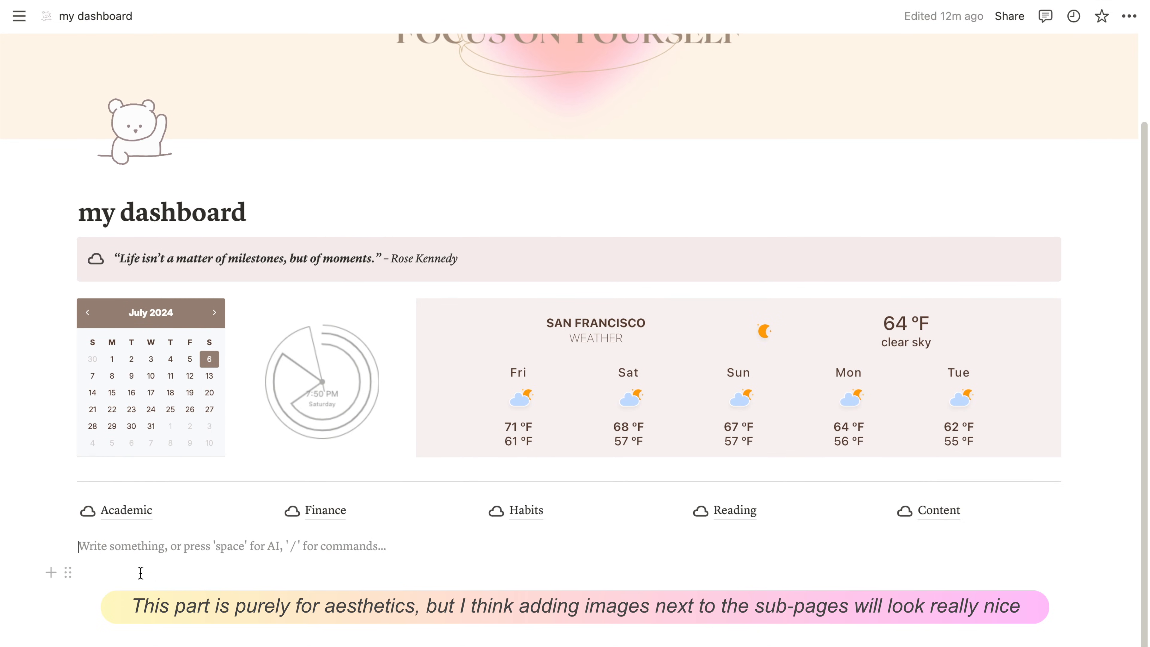
type("/image")
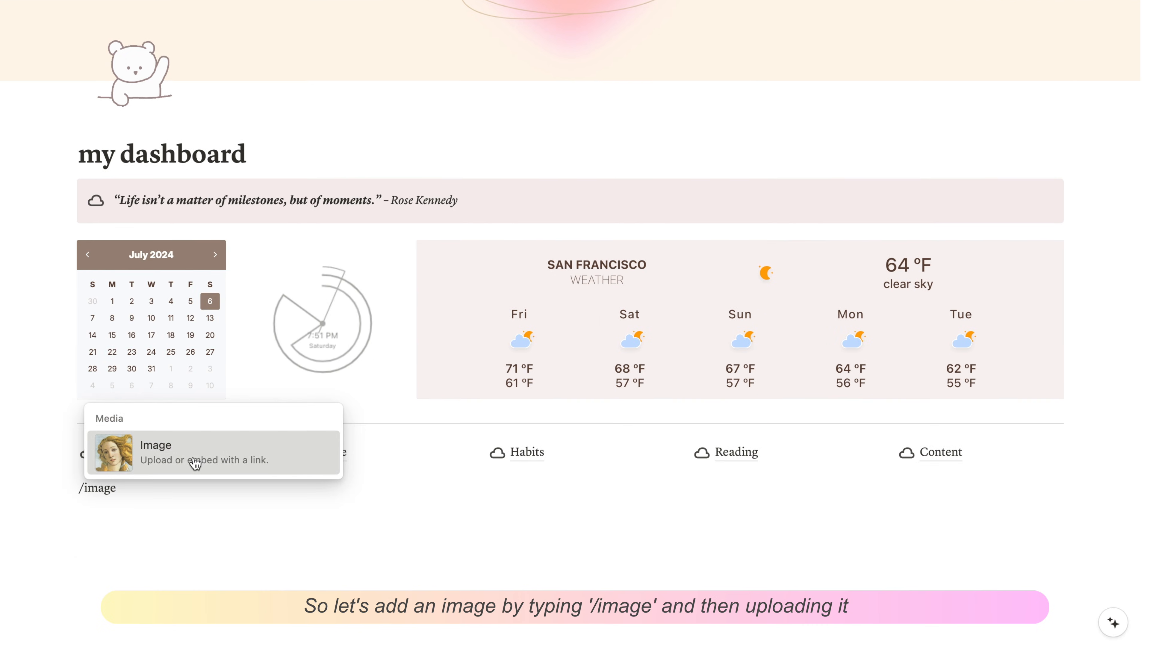
left_click(195, 521)
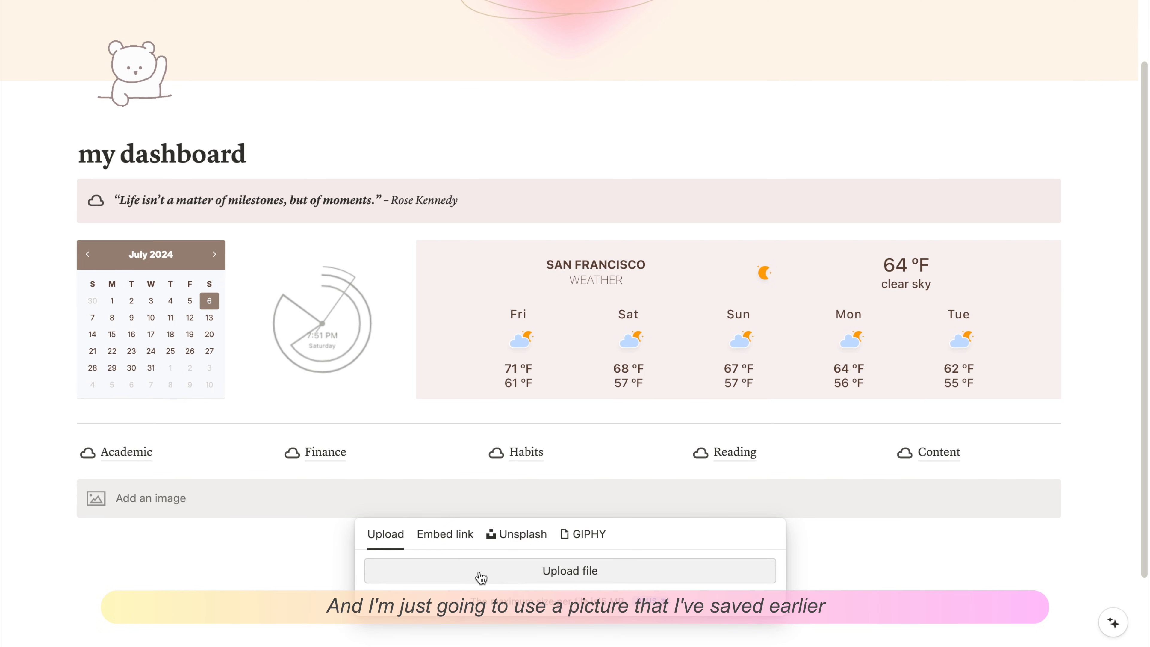
left_click(478, 573)
left_click(309, 299)
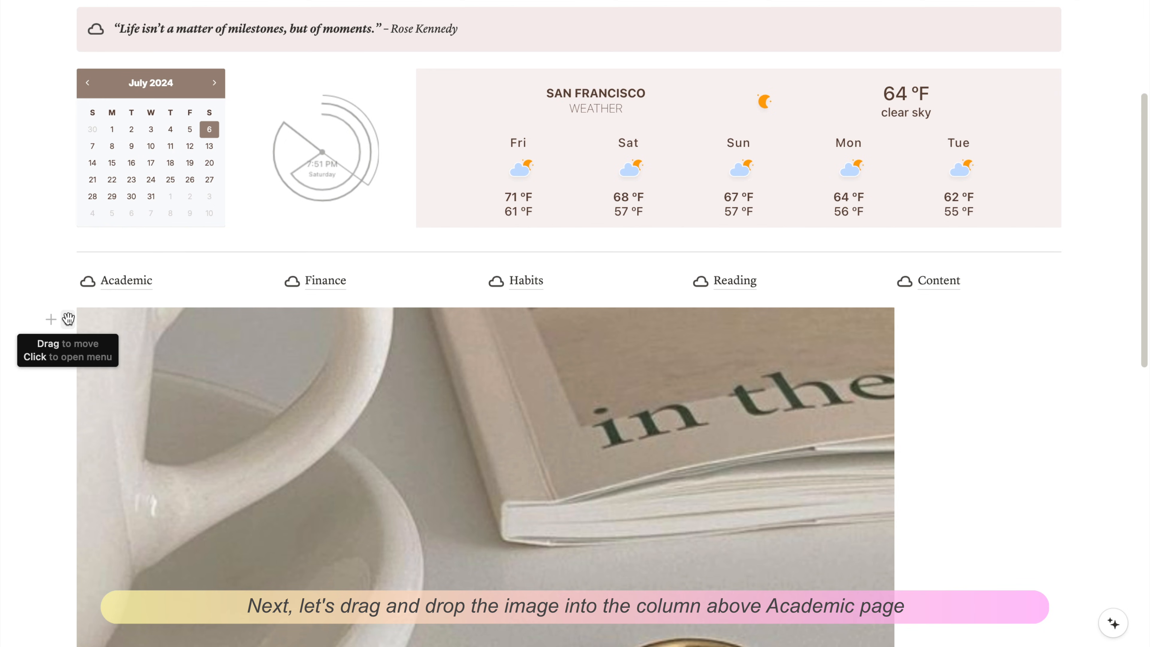
left_click_drag(68, 319, 103, 267)
- Insert the candles.png image in the second column and move it above the Finance sub-page
left_click(354, 444)
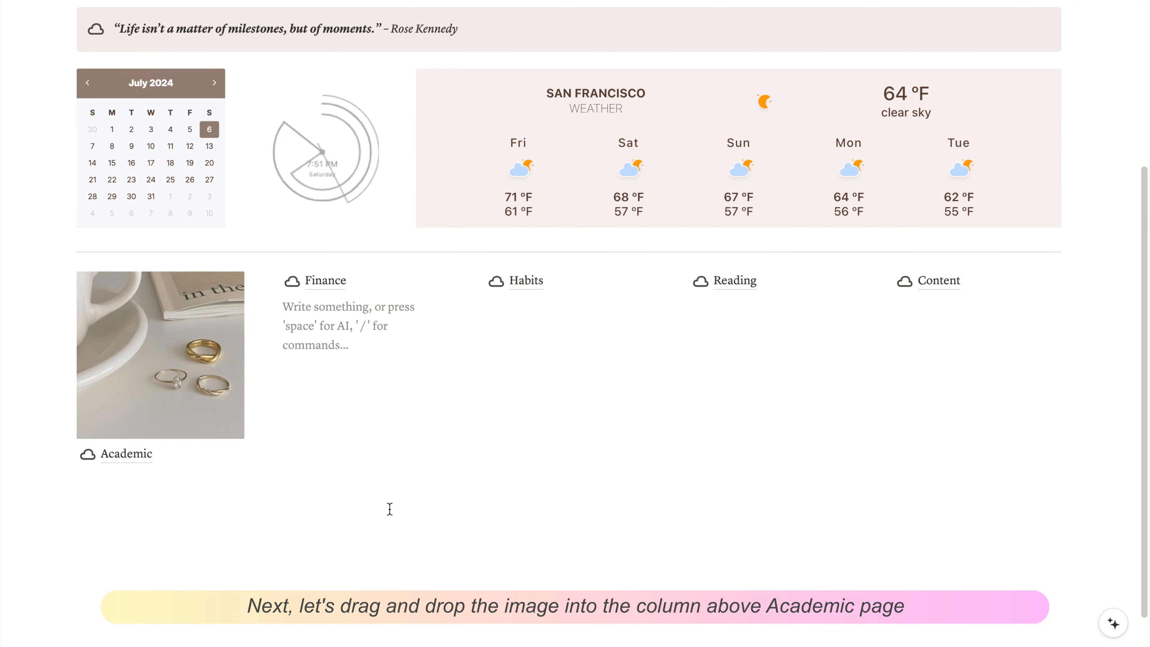
scroll(379, 514, "up", 3)
type("/image")
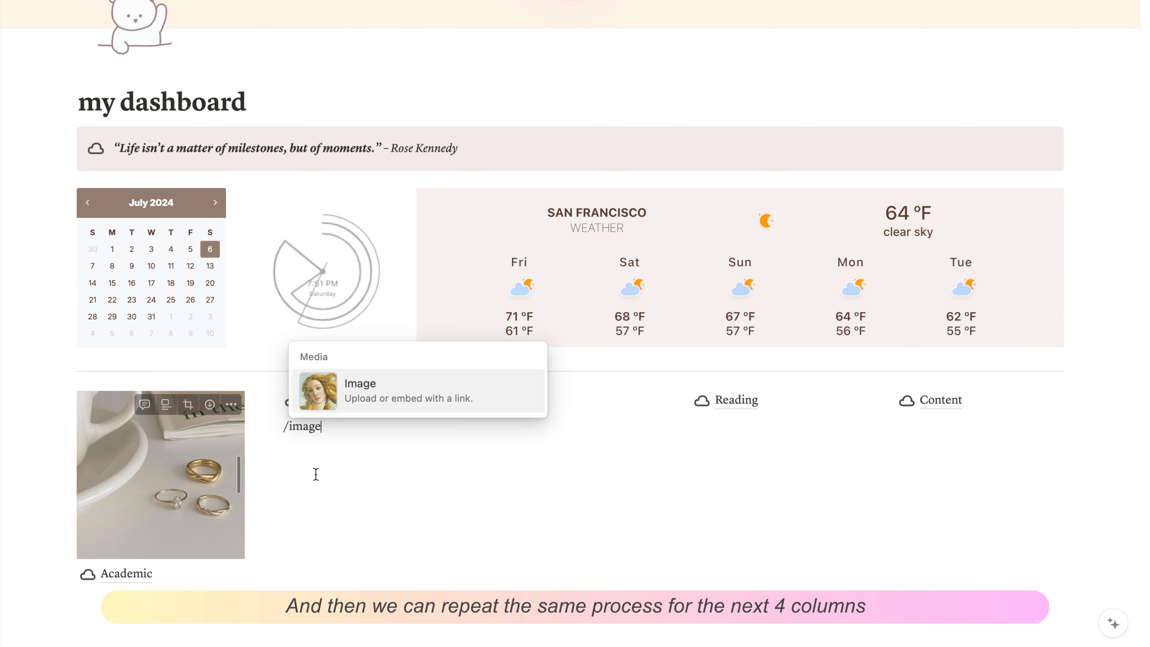
key("Return")
left_click(365, 509)
double_click(392, 229)
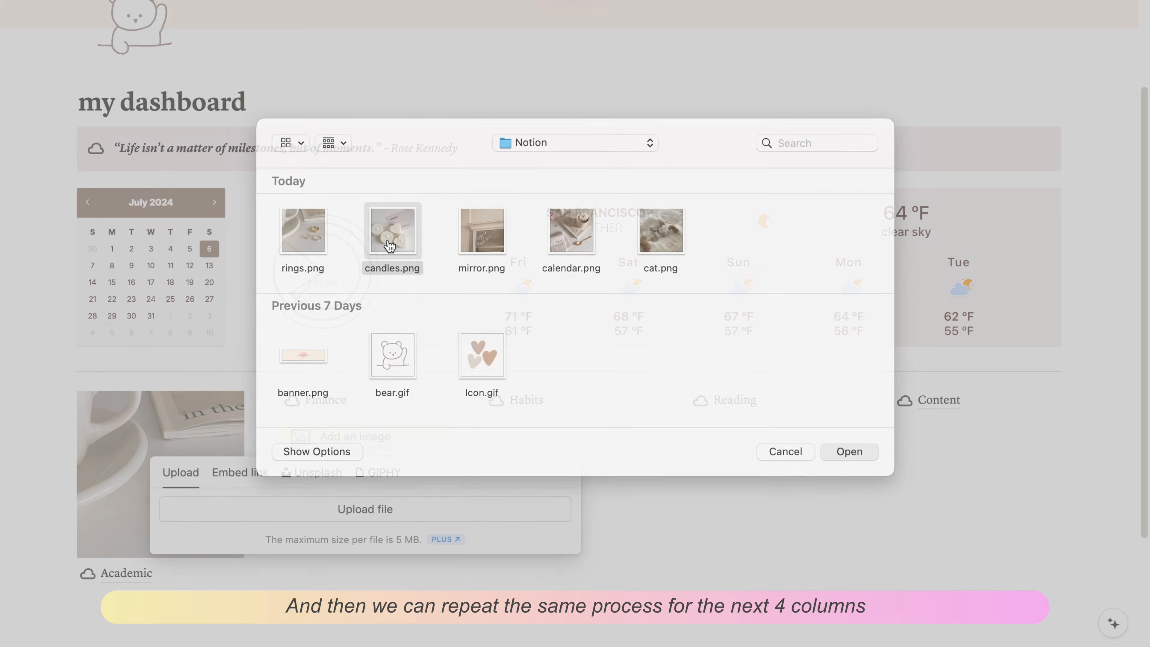
left_click_drag(272, 428, 306, 386)
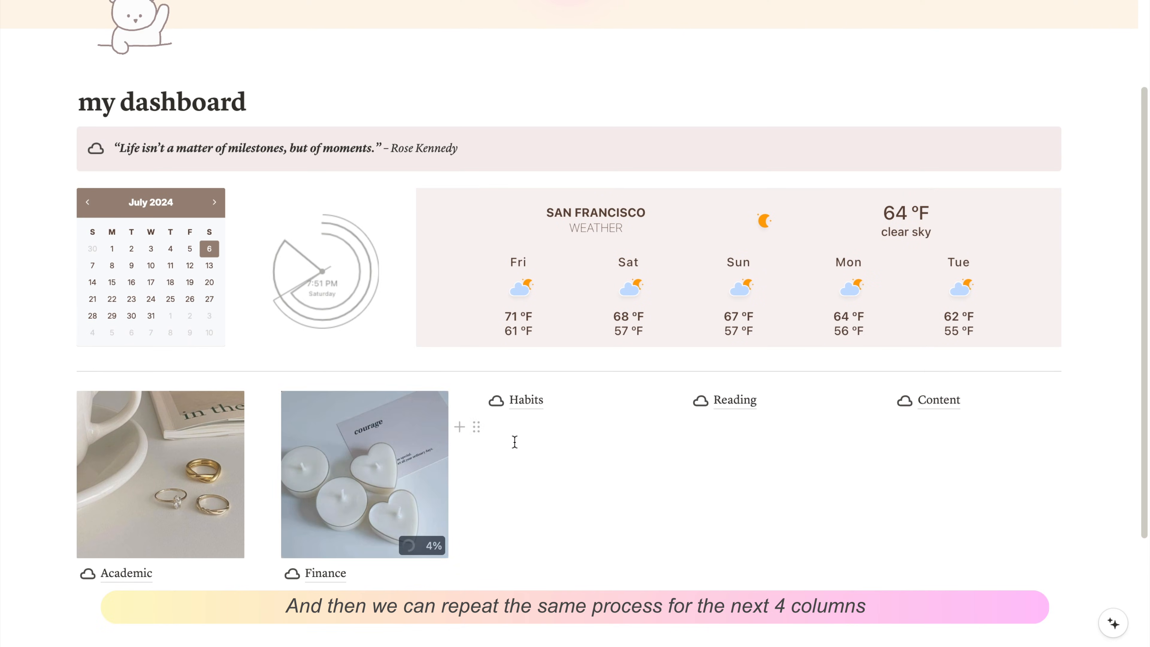
- Insert the mirror.png image in the third column and move it above the Habits sub-page
left_click(516, 437)
type("/i")
key("Return")
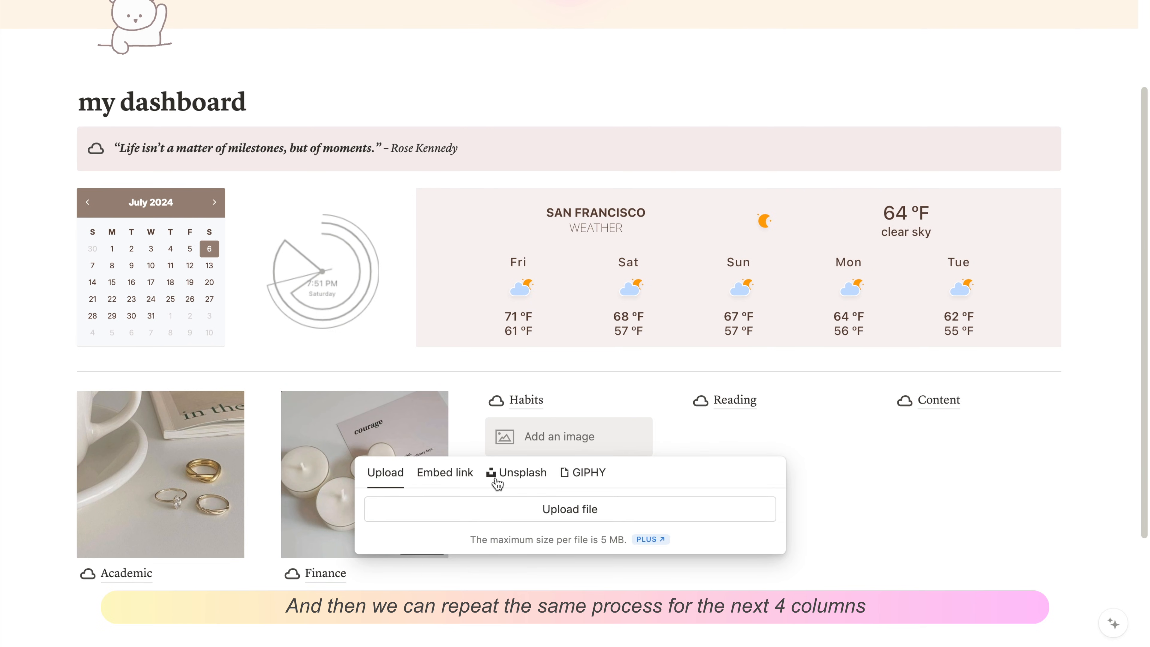
left_click(498, 511)
left_click(501, 249)
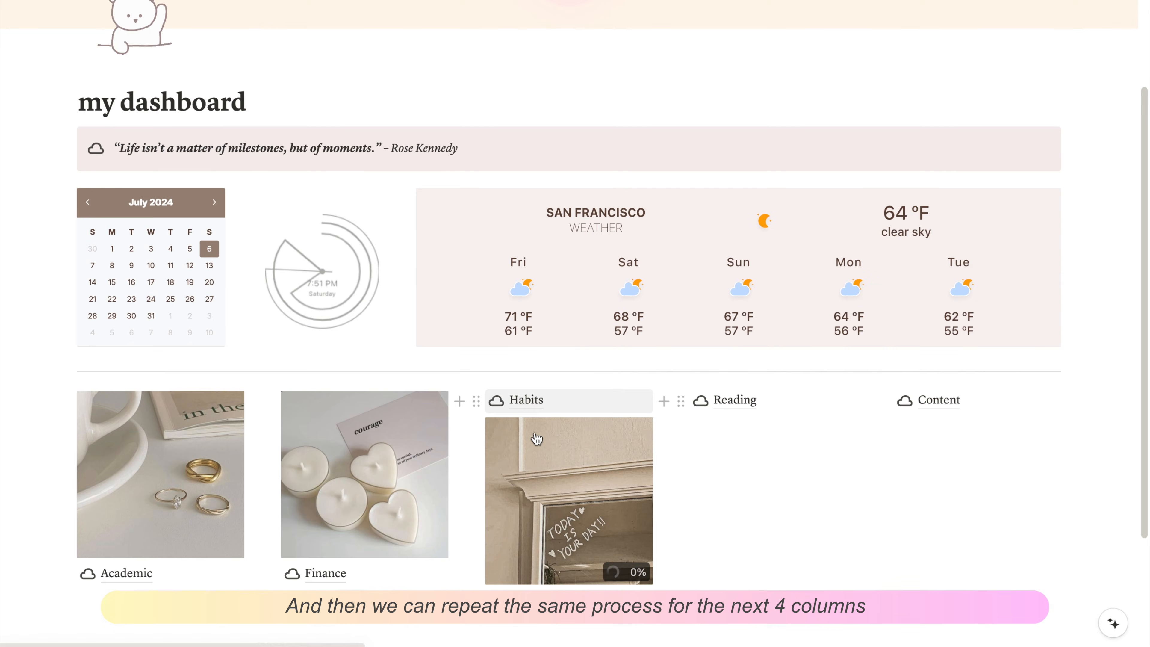
left_click_drag(479, 429, 513, 397)
- Insert the calendar.png image in the fourth column and place it above the Reading sub-page
left_click_drag(727, 489, 726, 488)
left_click(729, 444)
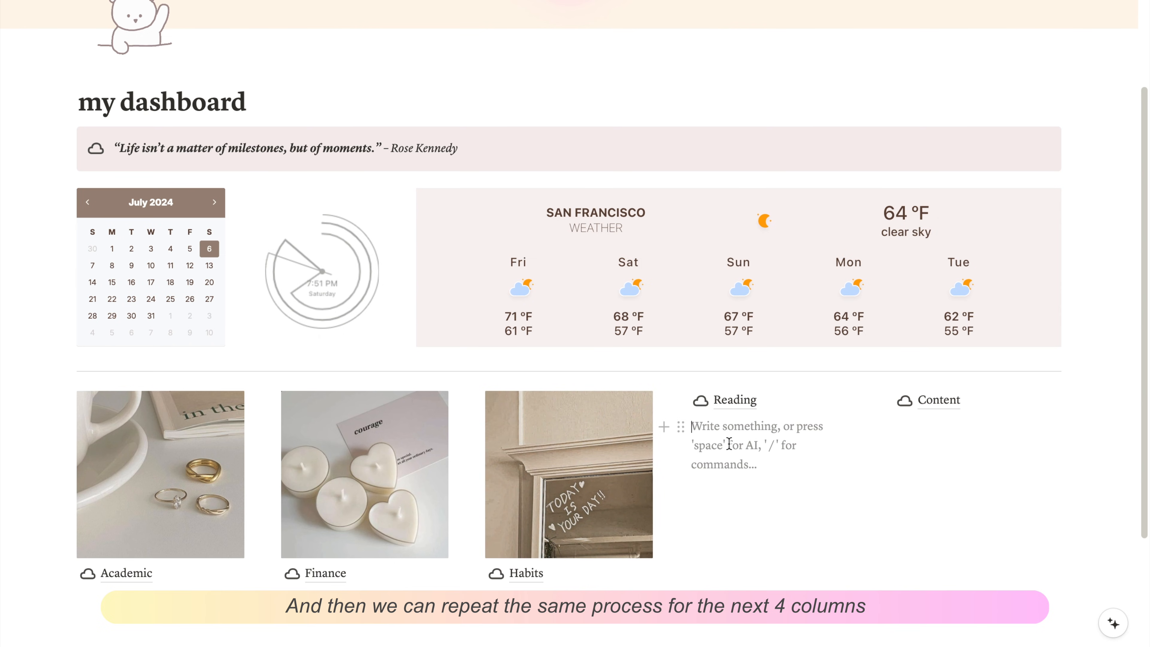
type("/image")
key("Return")
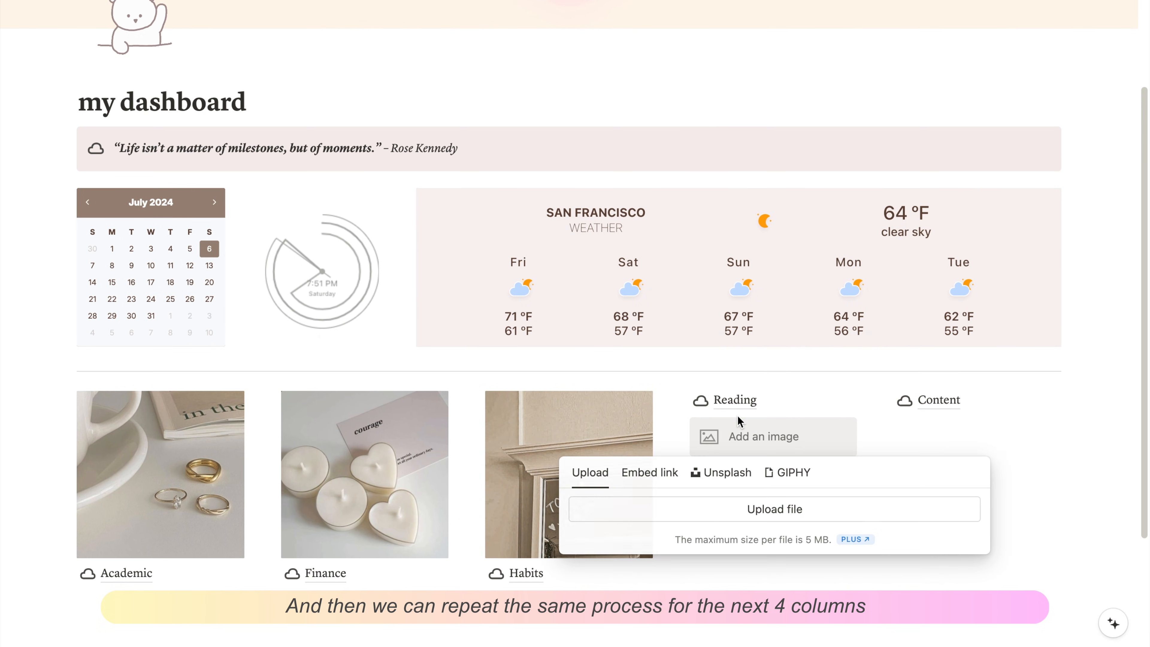
left_click(718, 510)
left_click(588, 240)
double_click(590, 242)
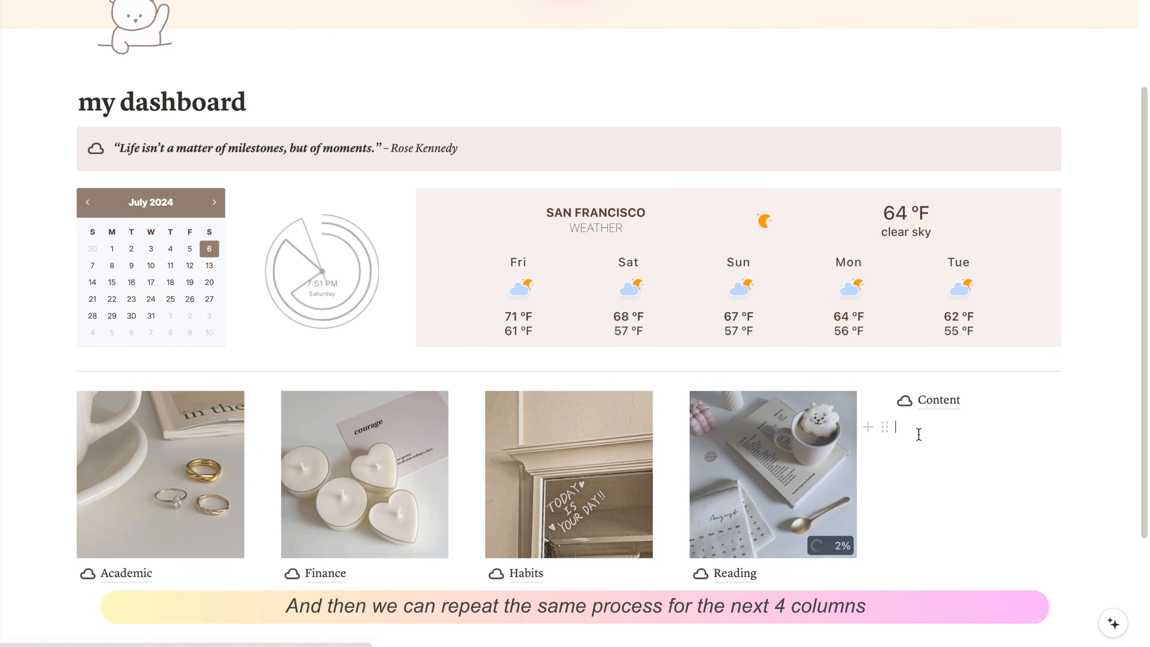
- Insert the sleeping cat image in the fifth column, above the Content sub-page
left_click(916, 431)
type("/image")
left_click(946, 384)
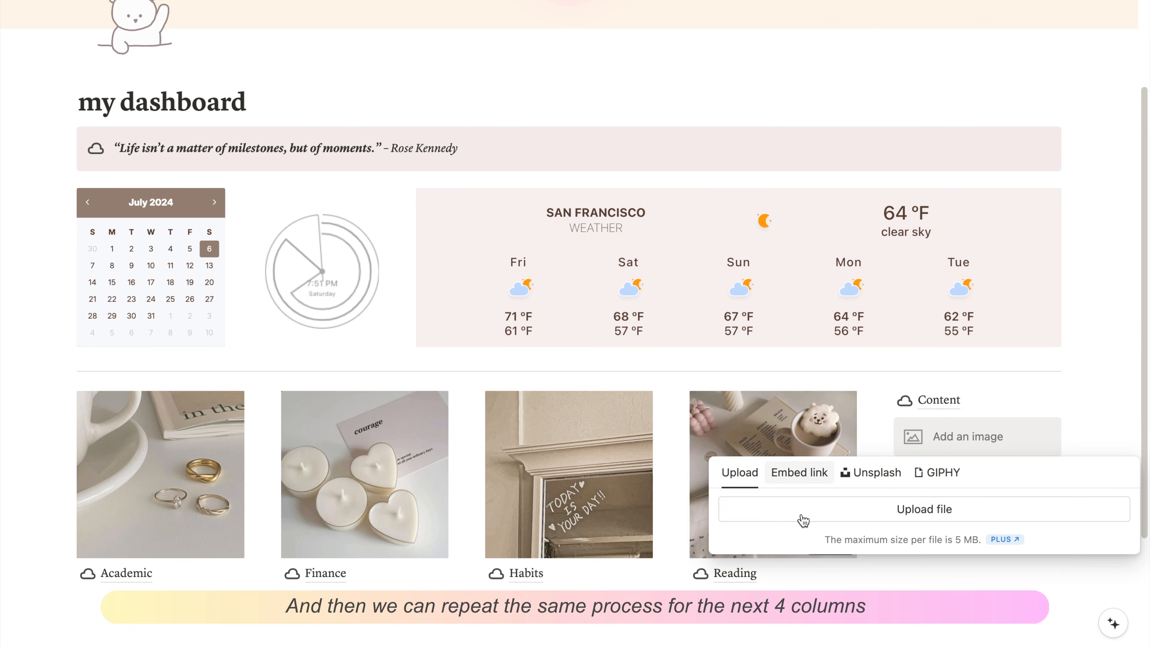
left_click(804, 508)
left_click(661, 235)
double_click(661, 237)
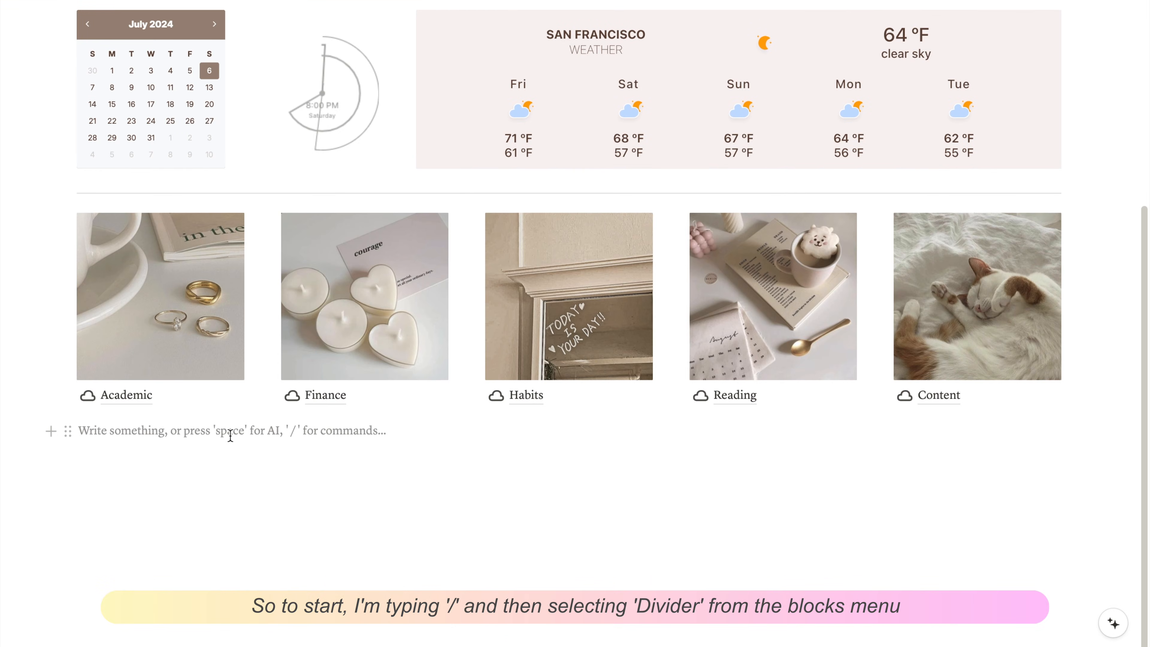
- Add a divider below the five image columns and write the section title "Tasks" beneath it
type("/divi")
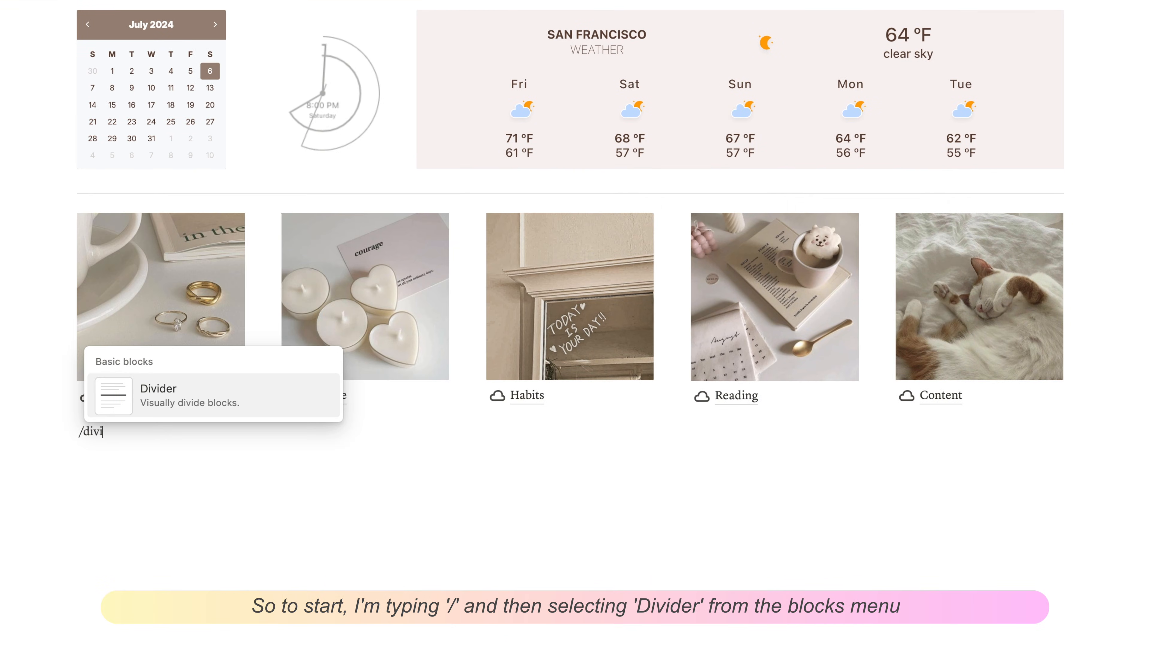
key("Return")
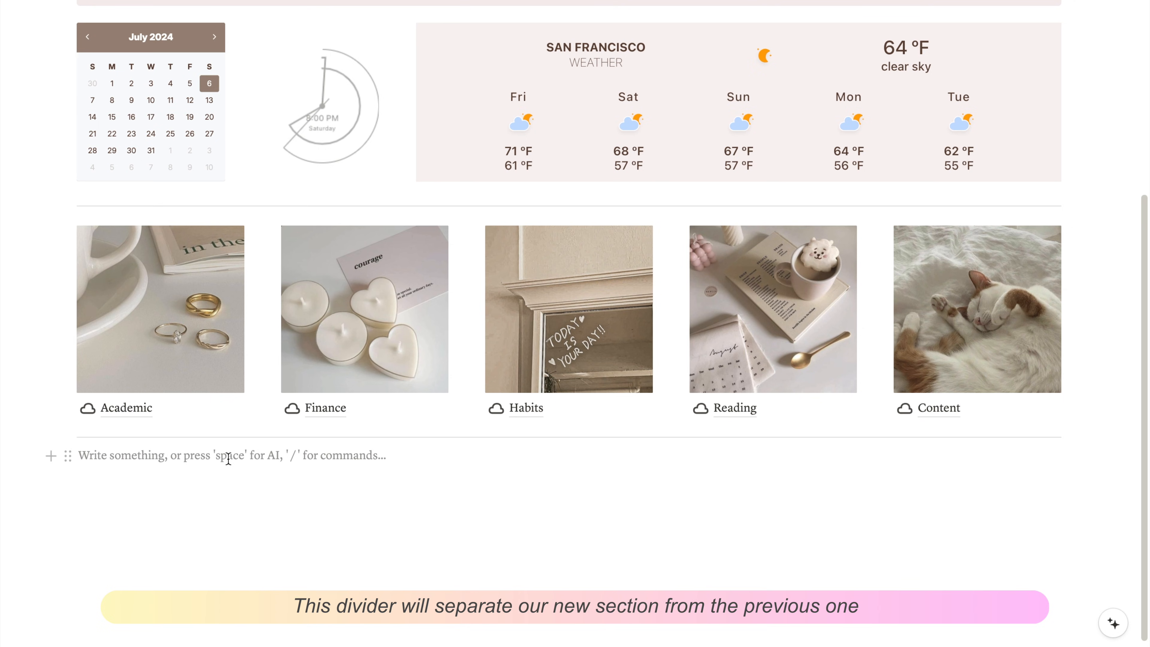
type("Tasks")
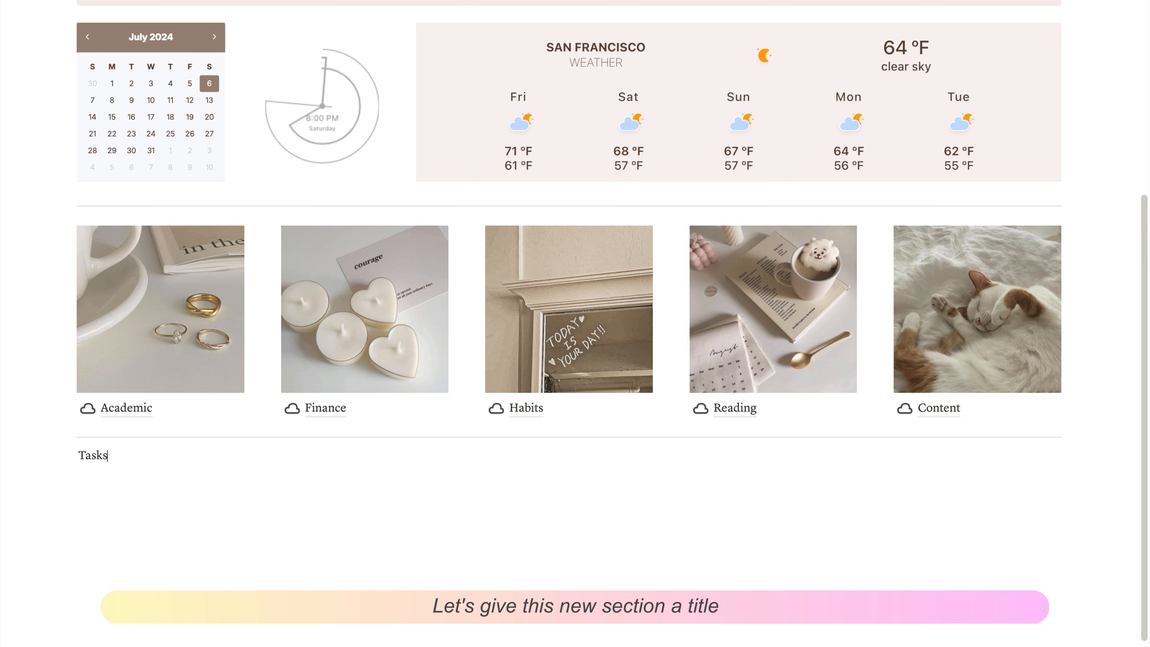
- Make the Tasks section title bold and italic, and give its block a gray background
double_click(96, 456)
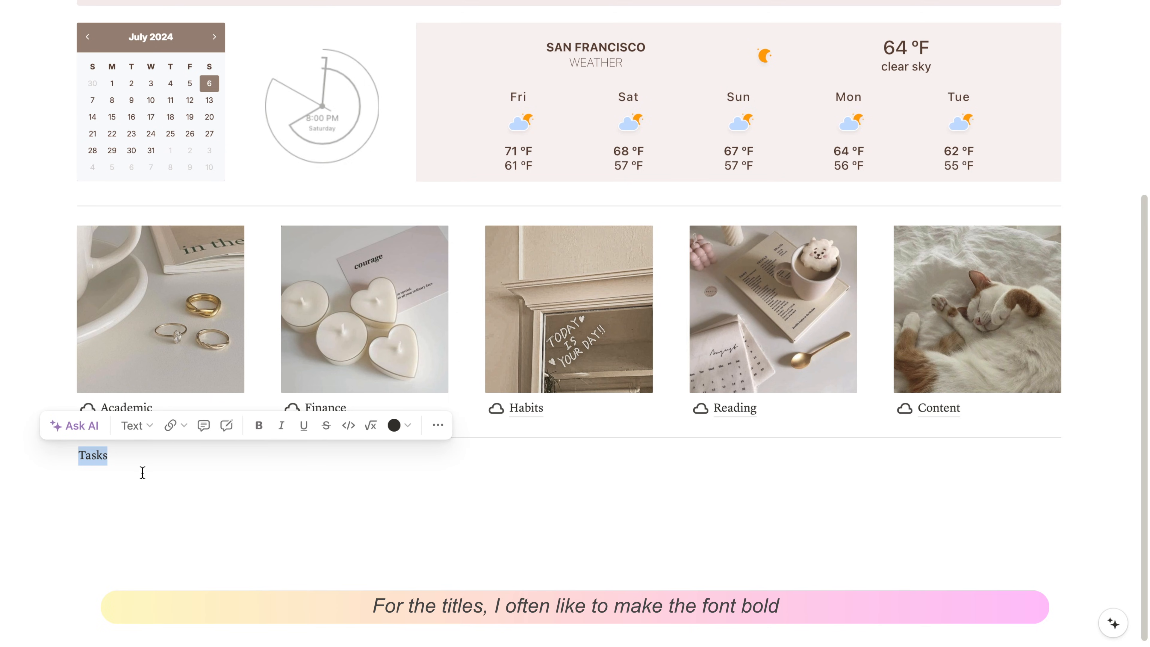
left_click(259, 425)
left_click(280, 425)
left_click(175, 484)
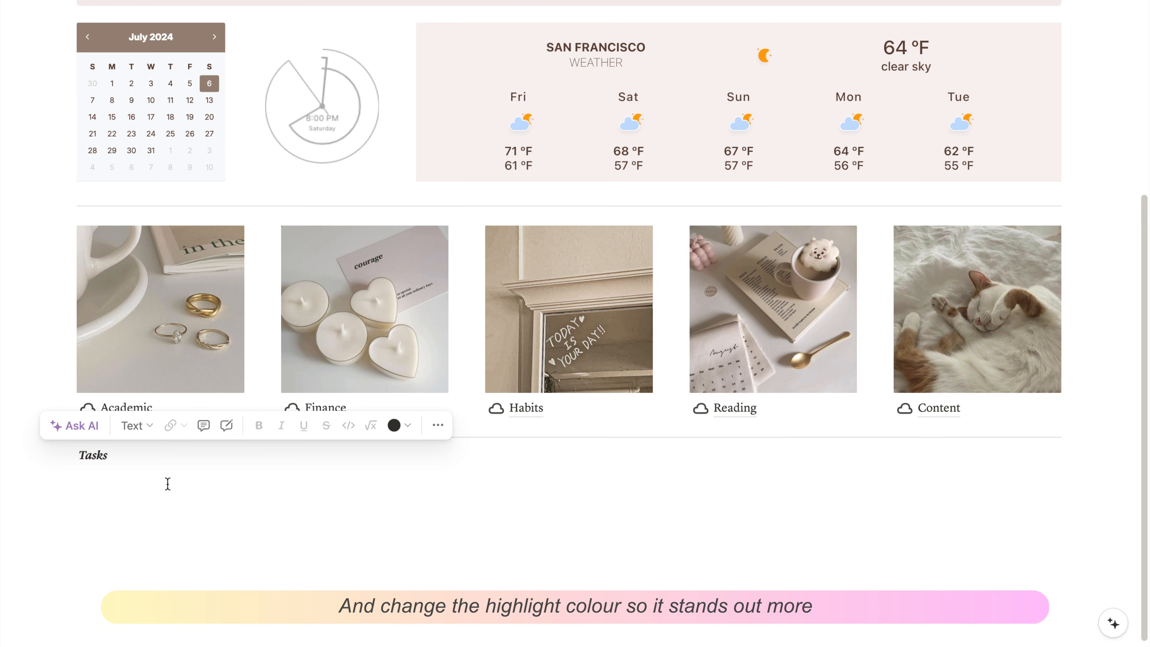
left_click(68, 455)
mouse_move(184, 443)
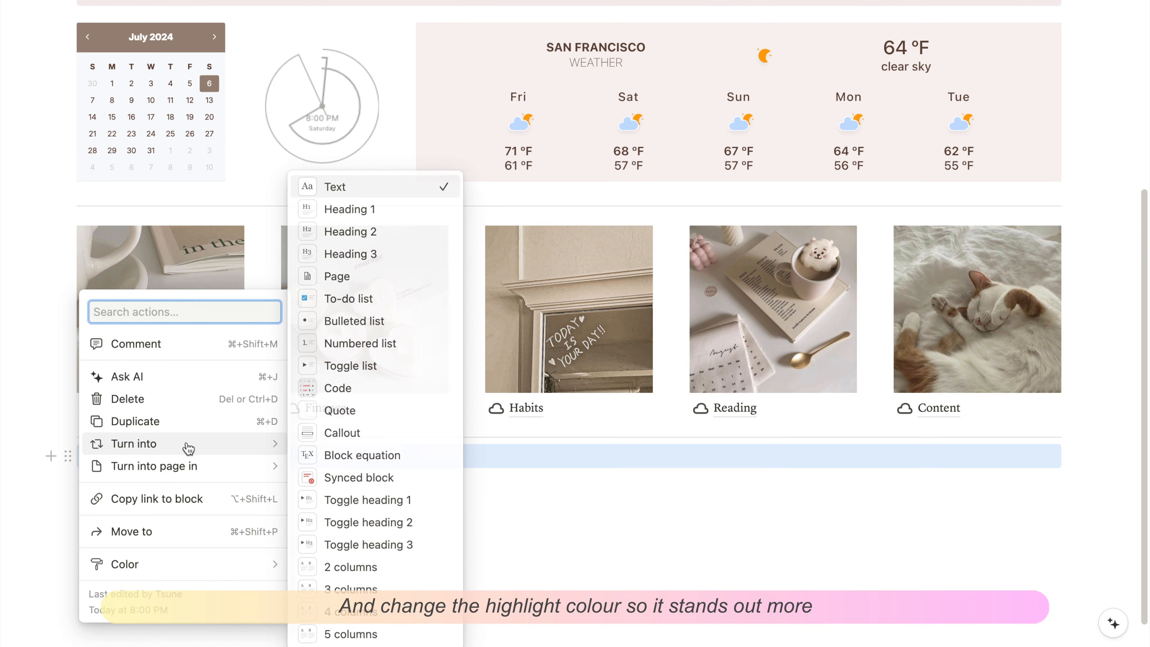
mouse_move(159, 566)
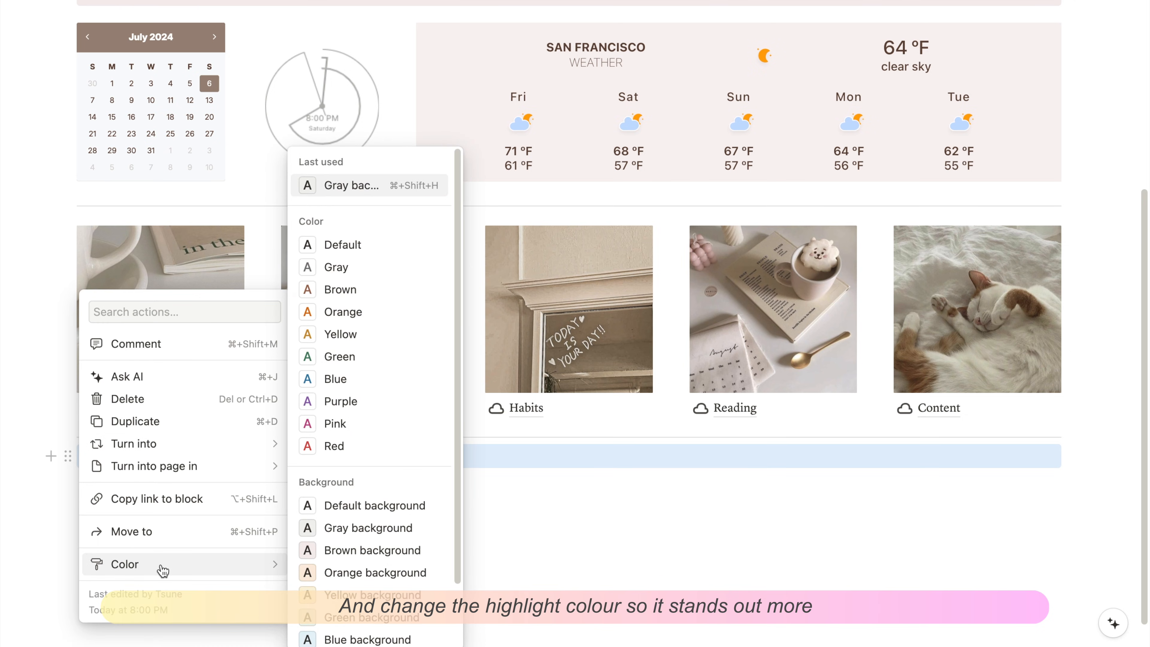
left_click(342, 528)
- Insert a list view database below the Tasks section title
scroll(602, 557, "up", 2)
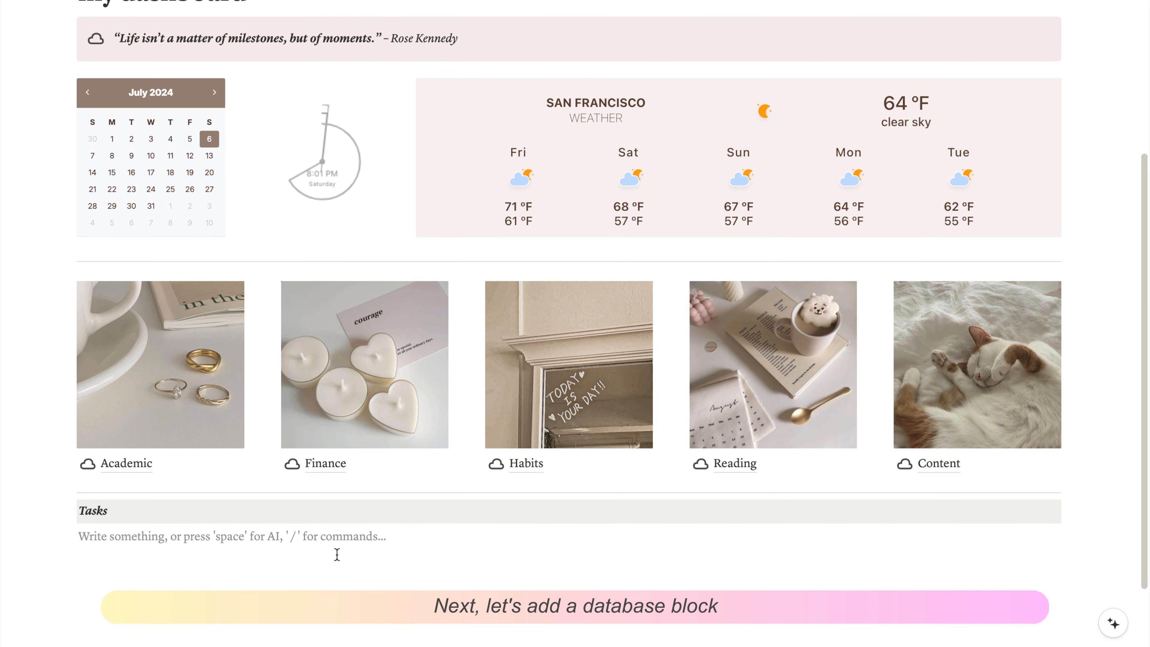
scroll(337, 554, "down", 3)
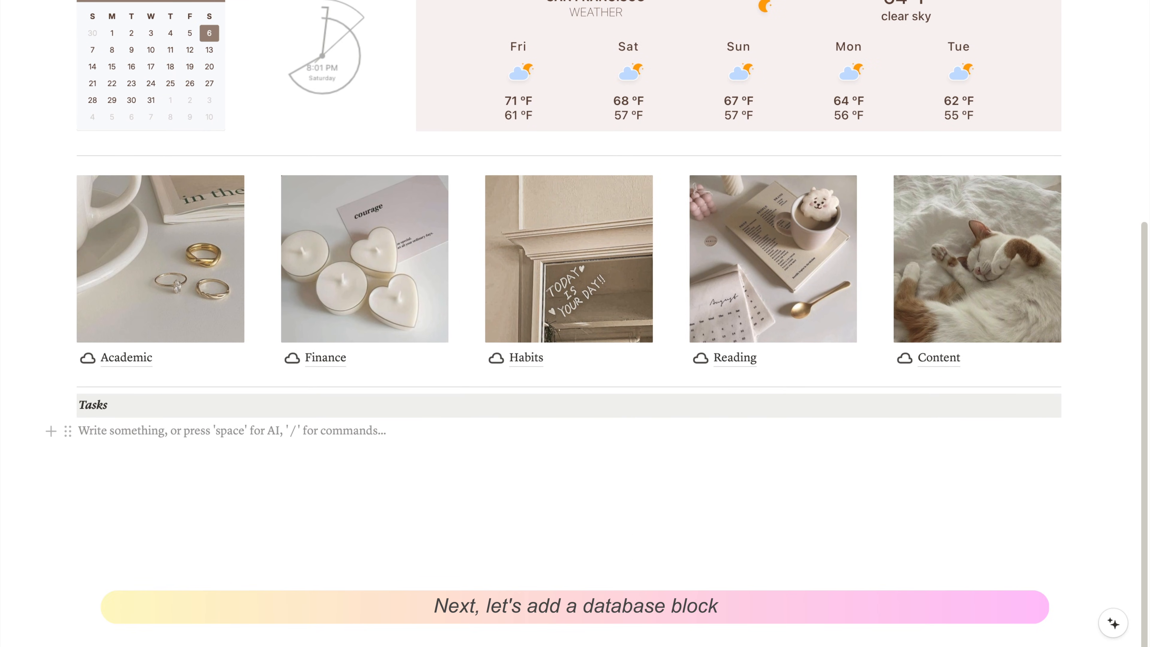
type("/database")
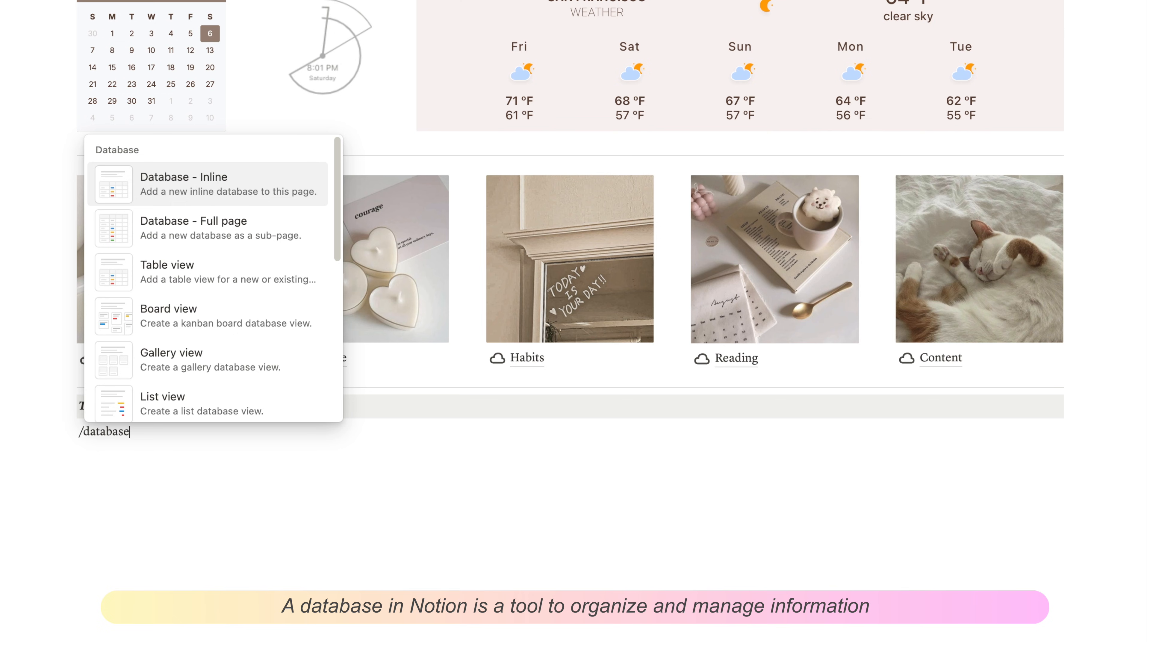
key("alt+BackSpace")
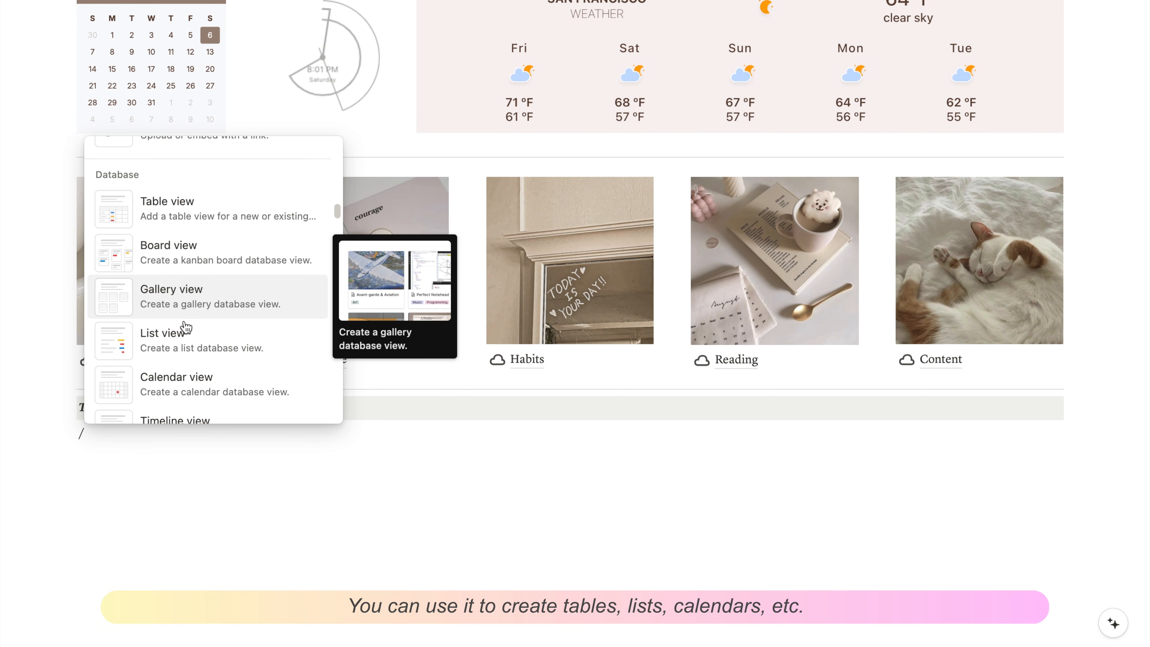
scroll(188, 408, "down", 5)
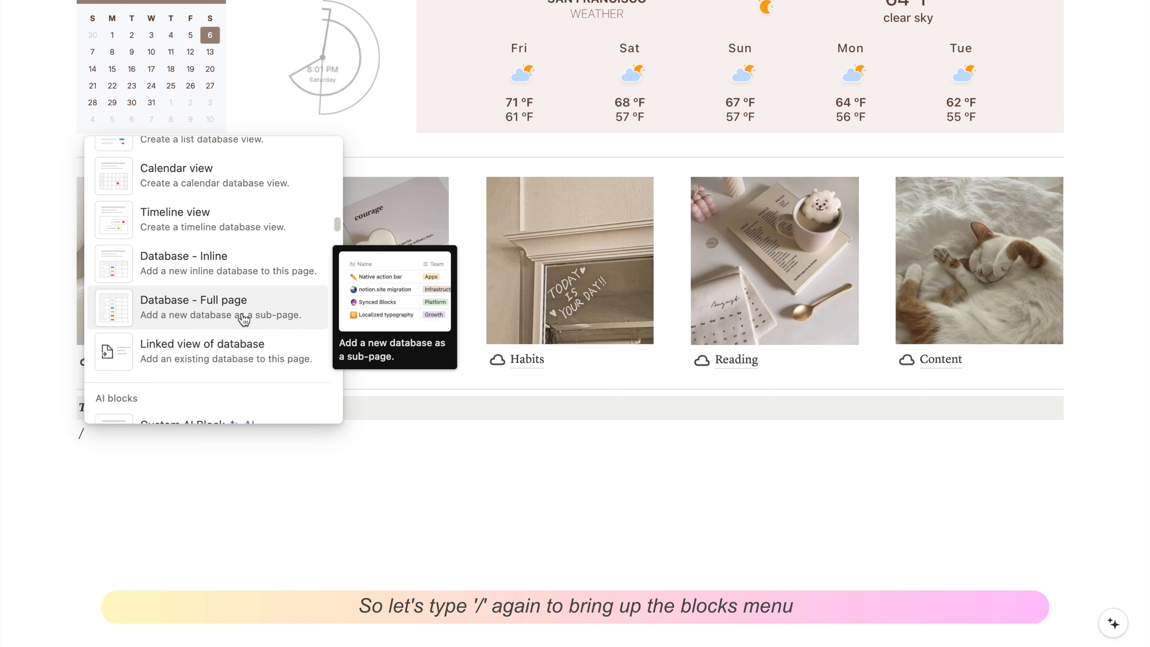
scroll(242, 319, "up", 5)
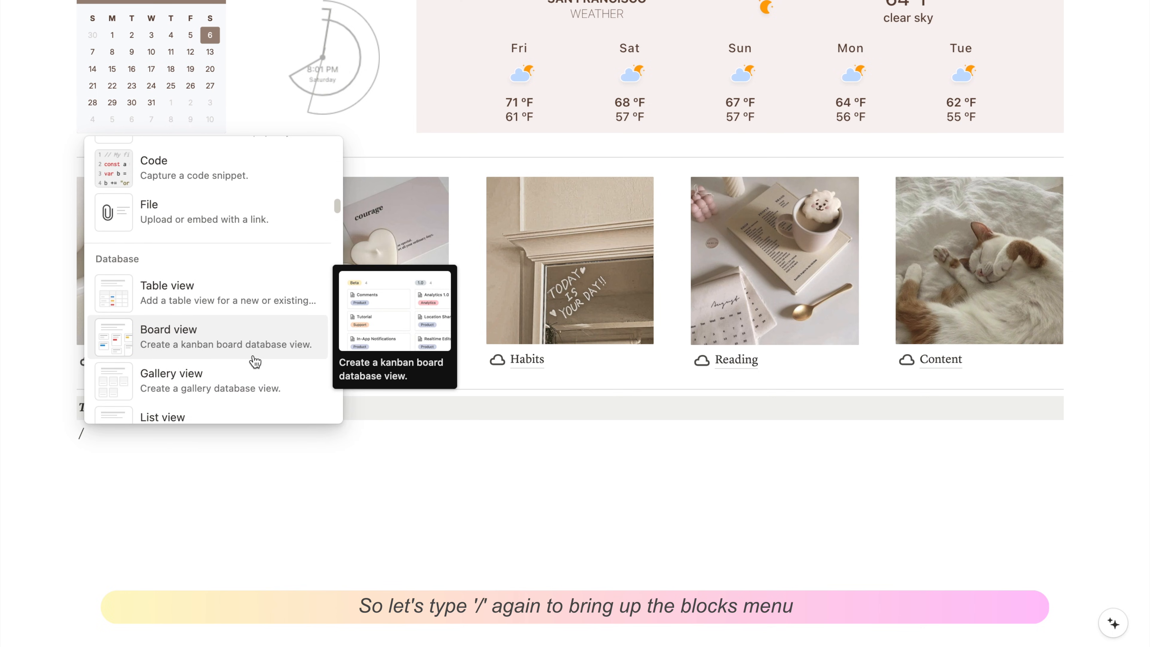
scroll(256, 351, "down", 4)
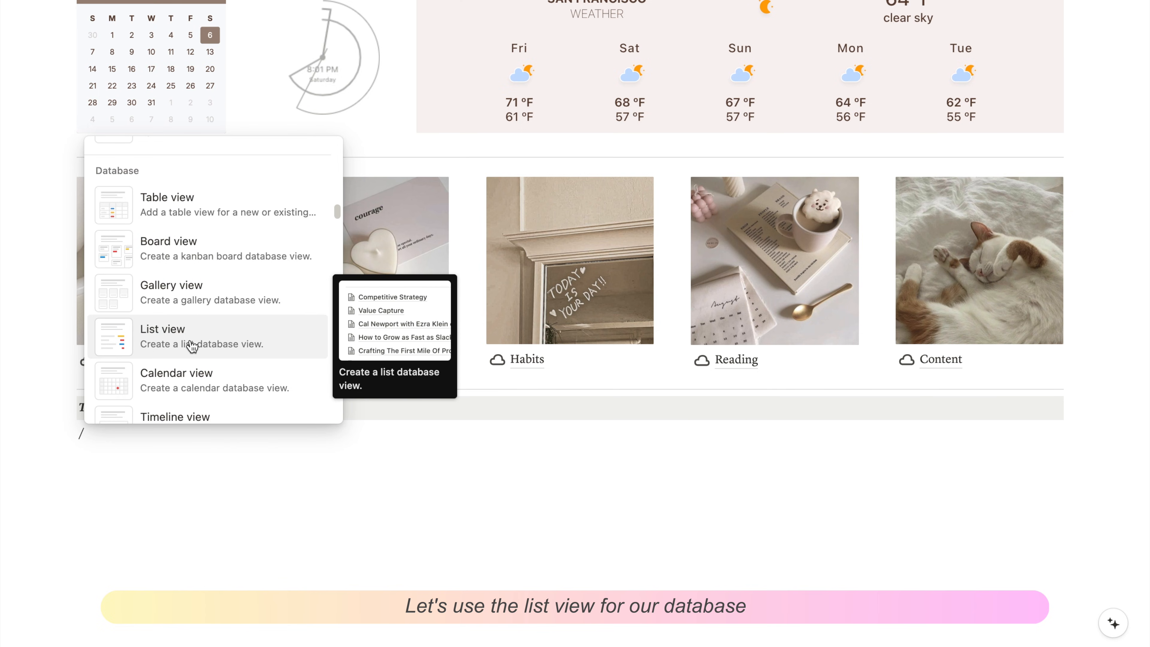
left_click(192, 345)
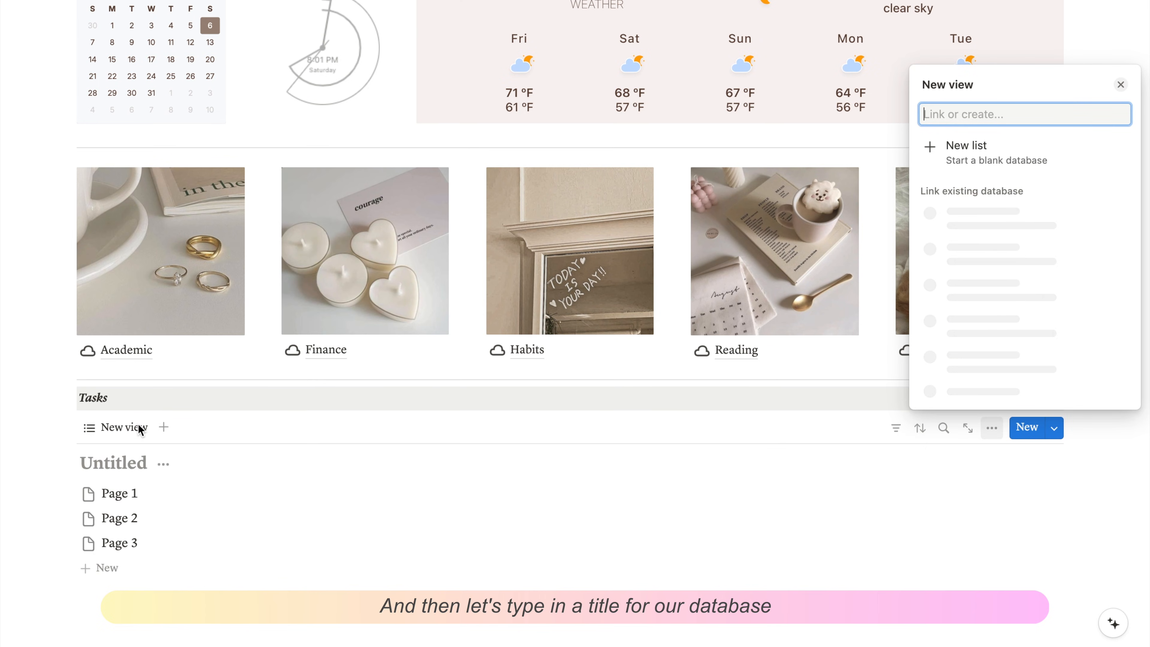
- Name the new list database "Tasks" and hide its database title
left_click(114, 458)
type("Tasks")
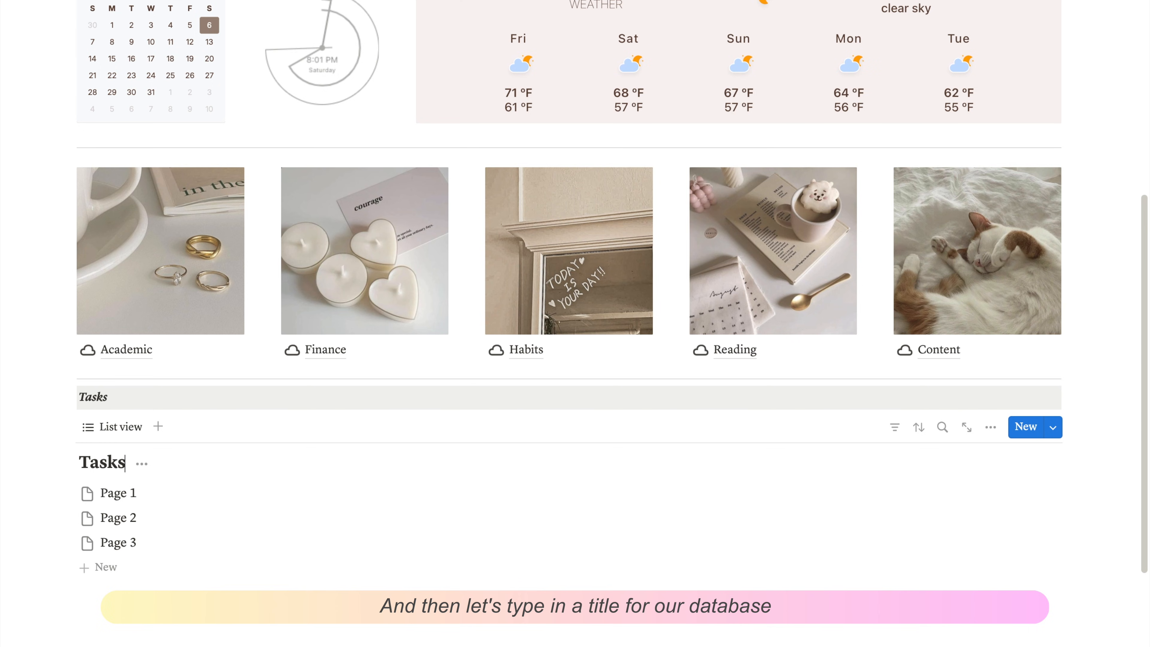
left_click(143, 464)
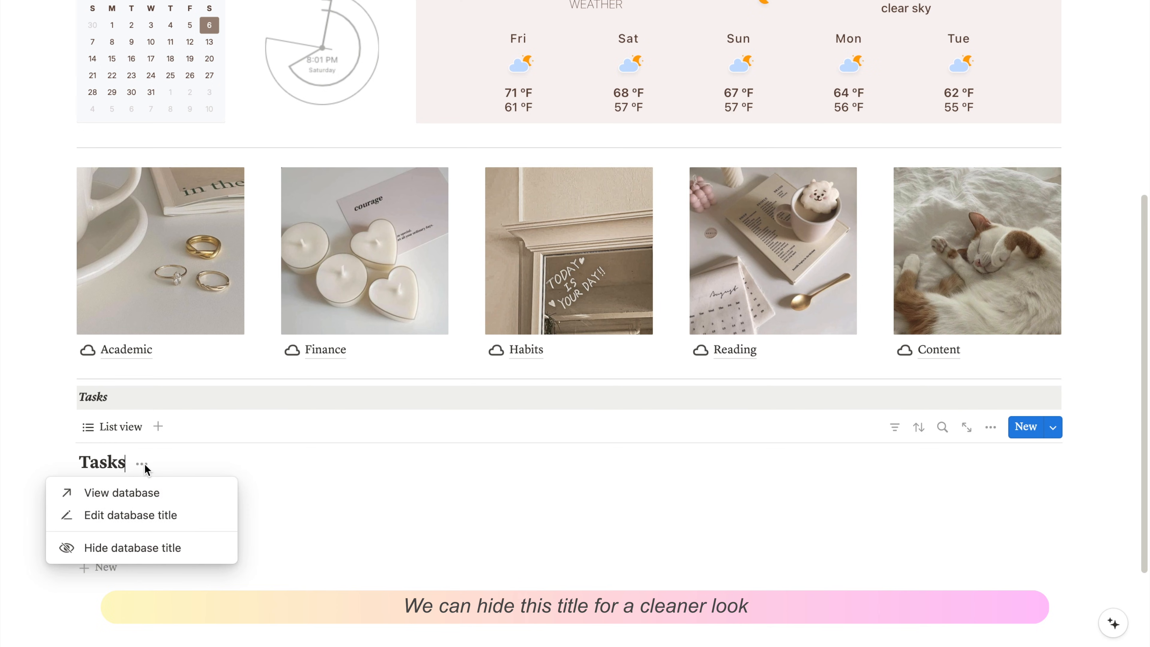
left_click(128, 548)
- Delete the default entries Page 1, Page 2 and Page 3 from the task list
scroll(214, 583, "down", 2)
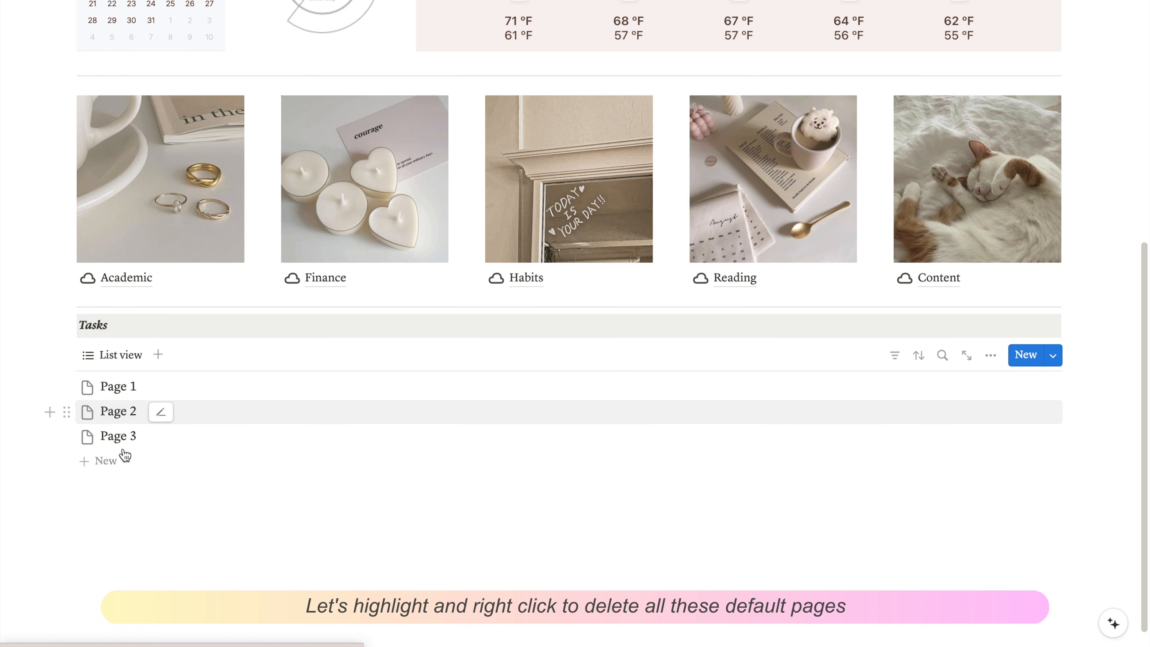
left_click_drag(294, 383, 291, 384)
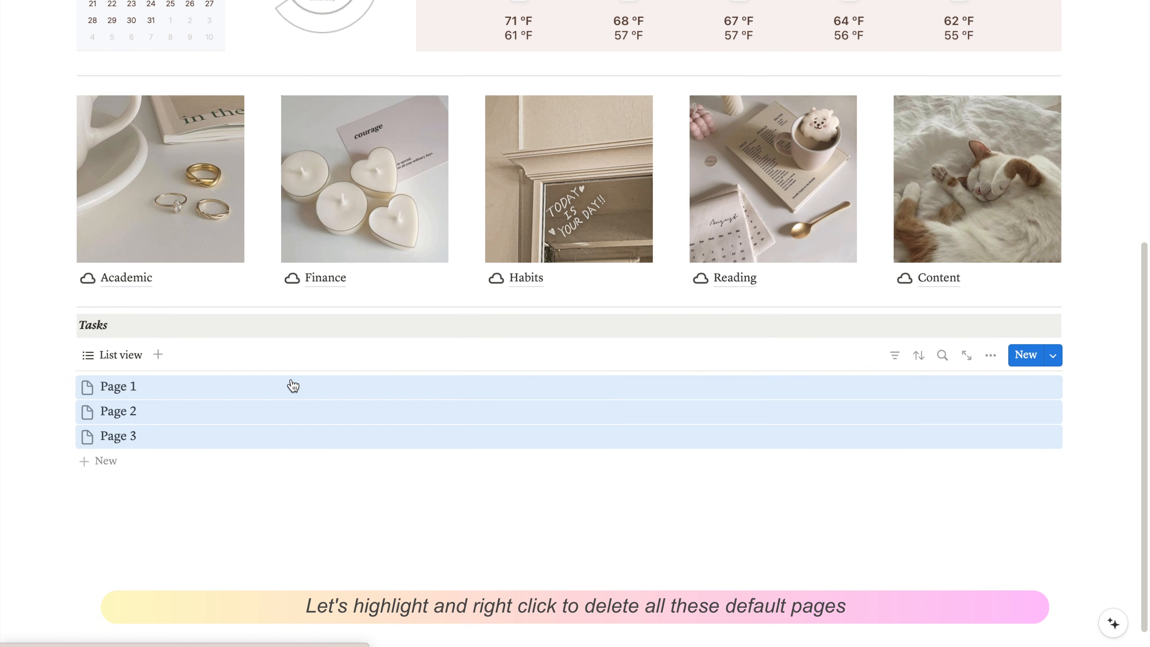
right_click(203, 391)
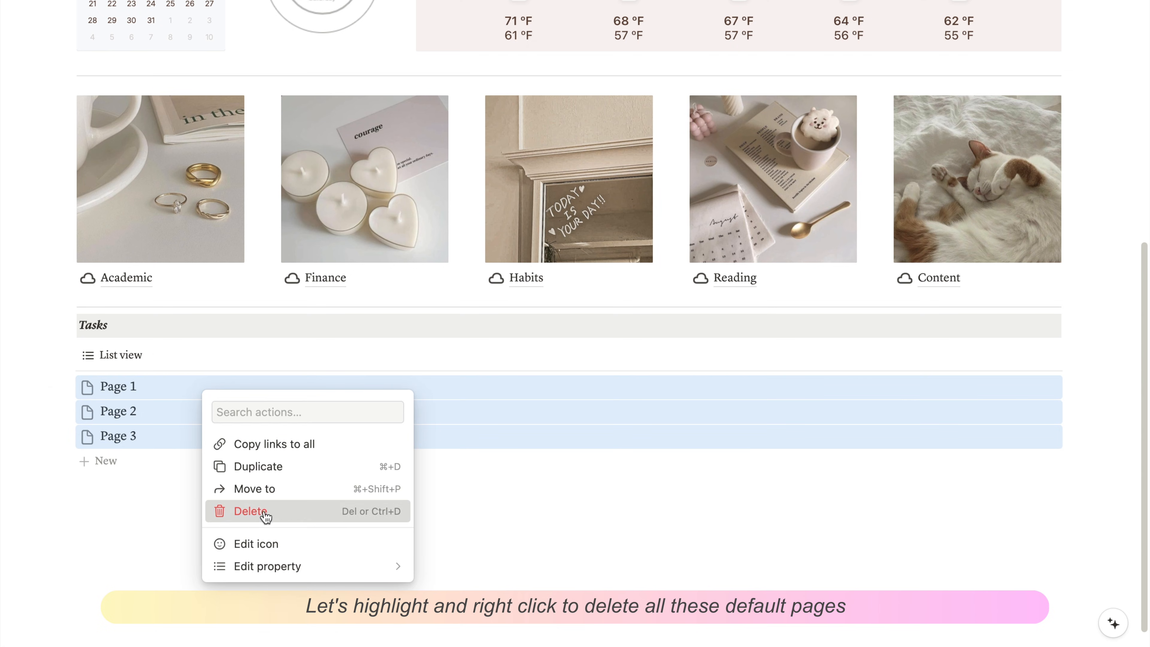
left_click(251, 512)
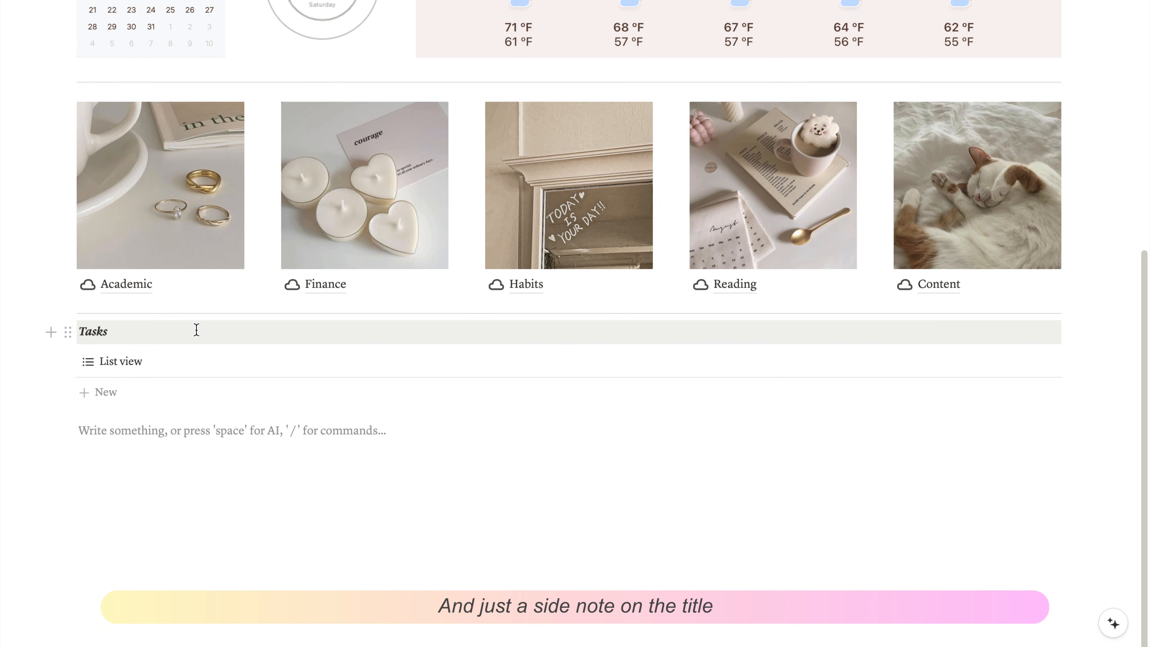
- Turn the Tasks section title into a heading, trying Heading 2 before settling on Heading 3
double_click(94, 334)
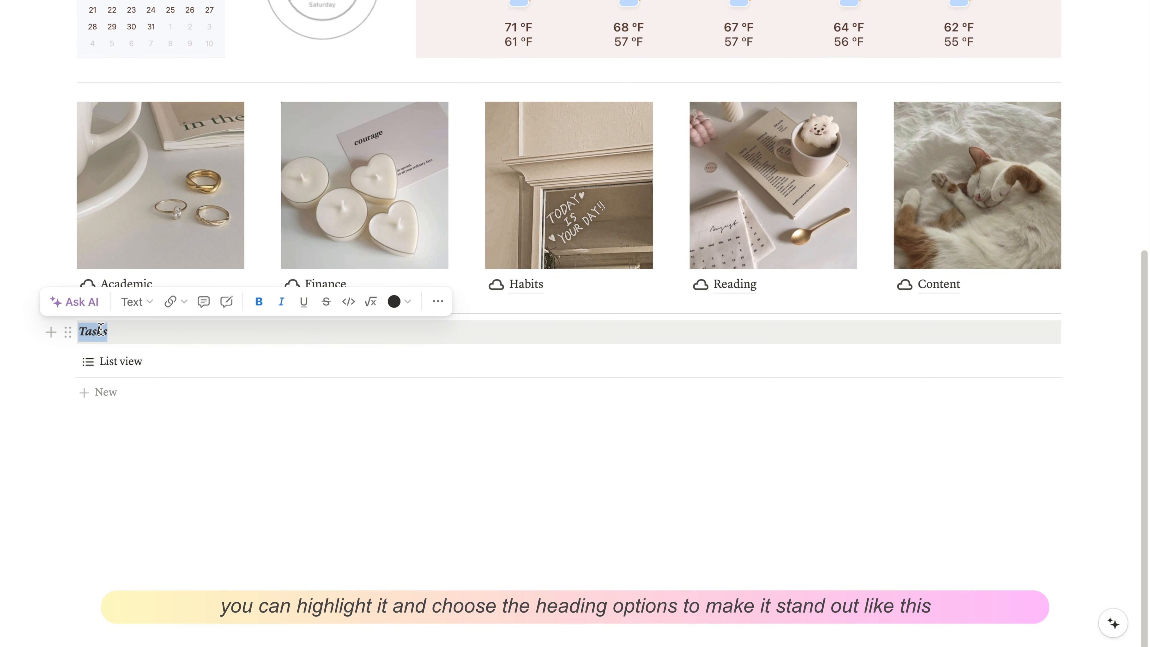
left_click(136, 302)
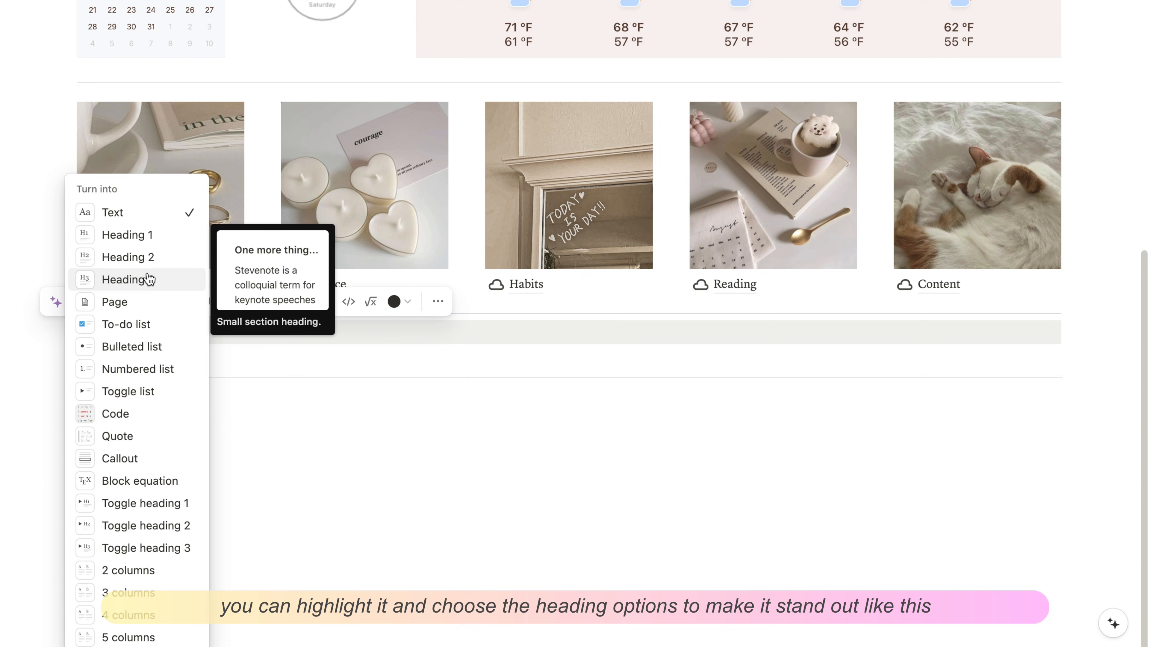
left_click(149, 257)
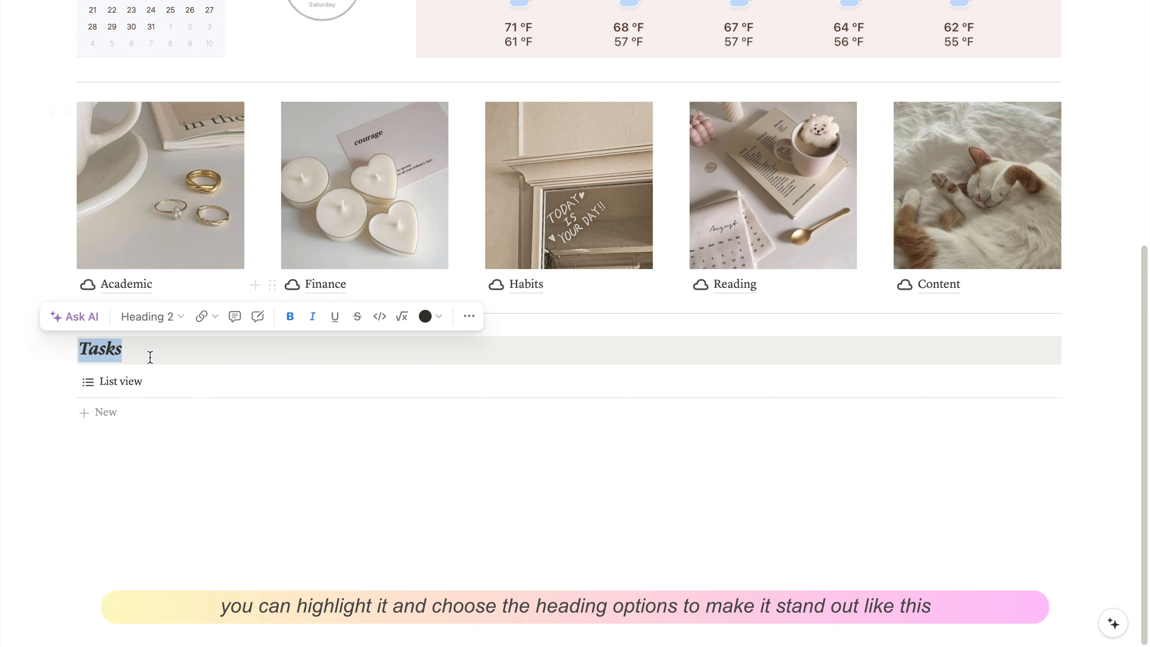
left_click(151, 316)
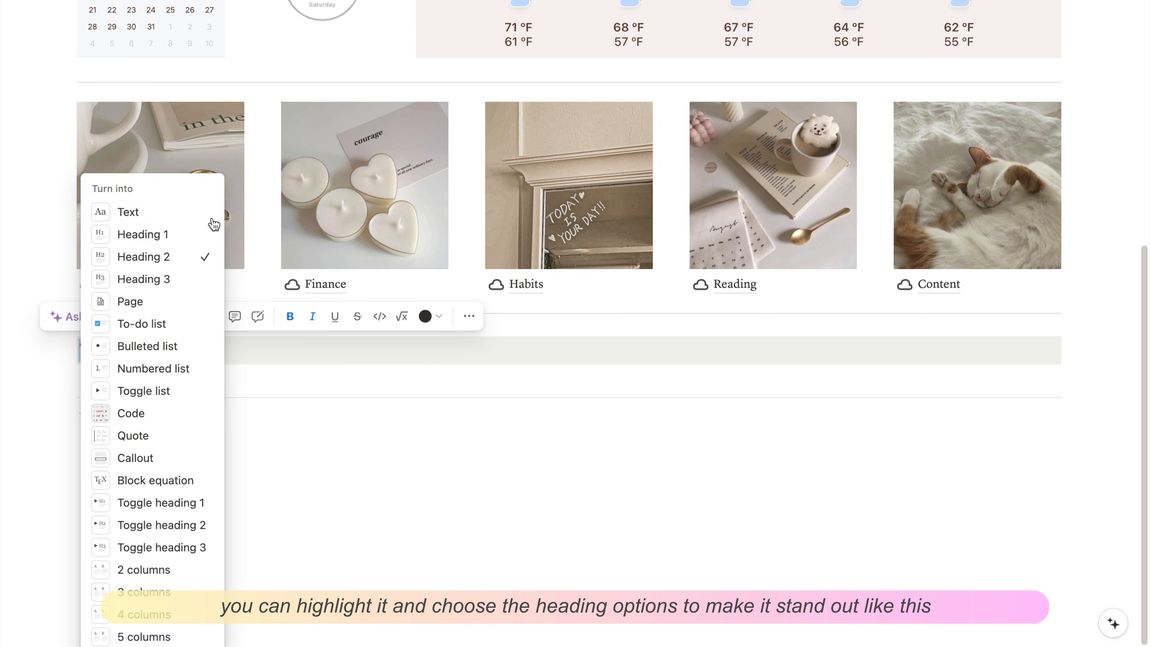
left_click(183, 292)
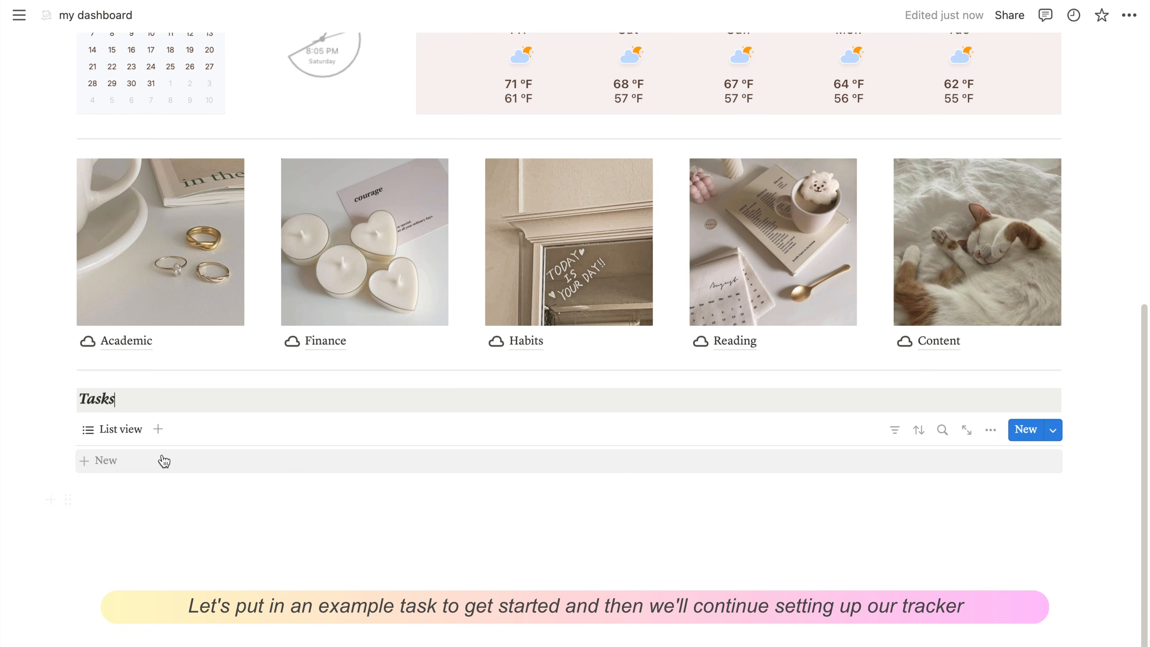
- Add a new task named "Weekly groceries" to the task list
left_click(158, 466)
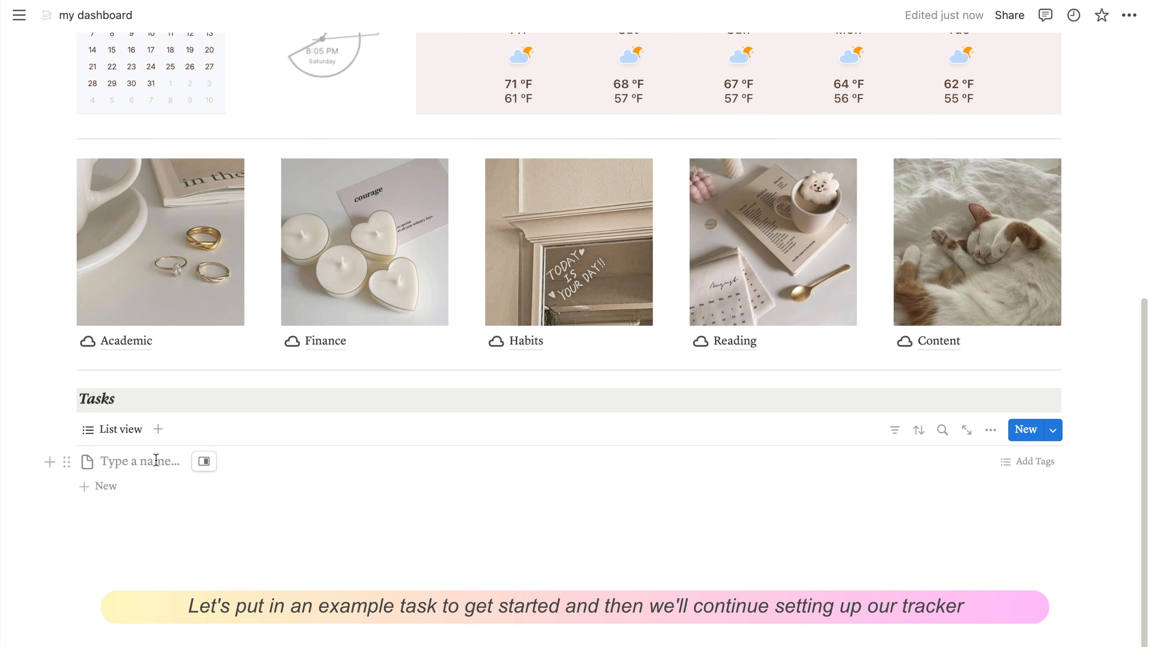
type("Wee")
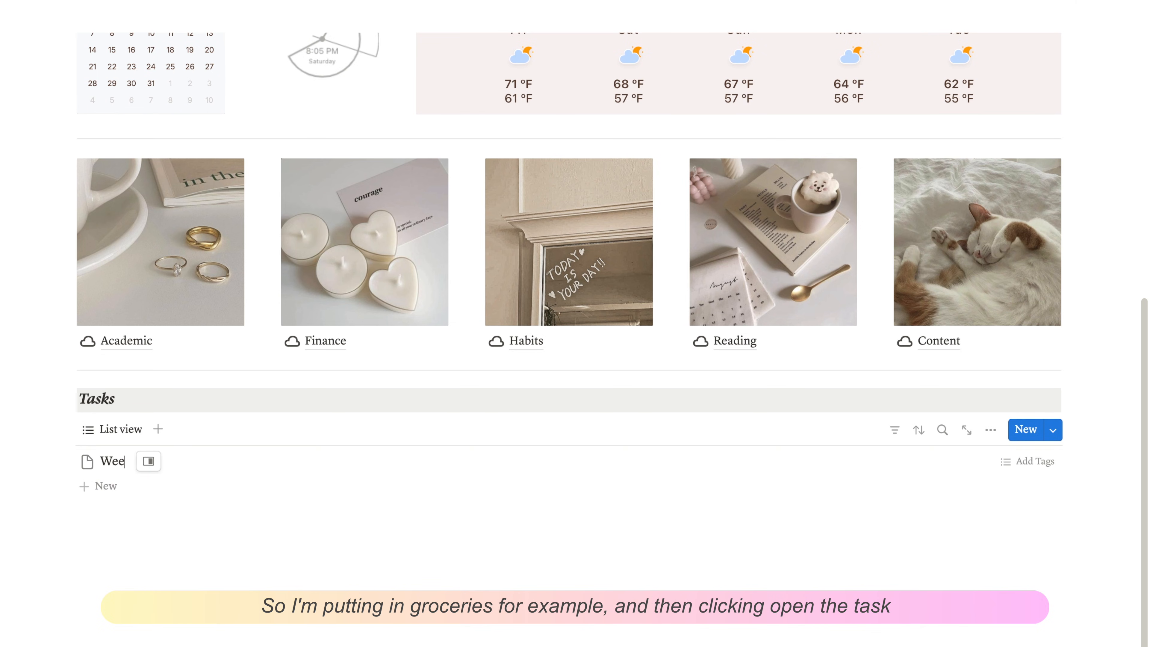
type("kly groceries")
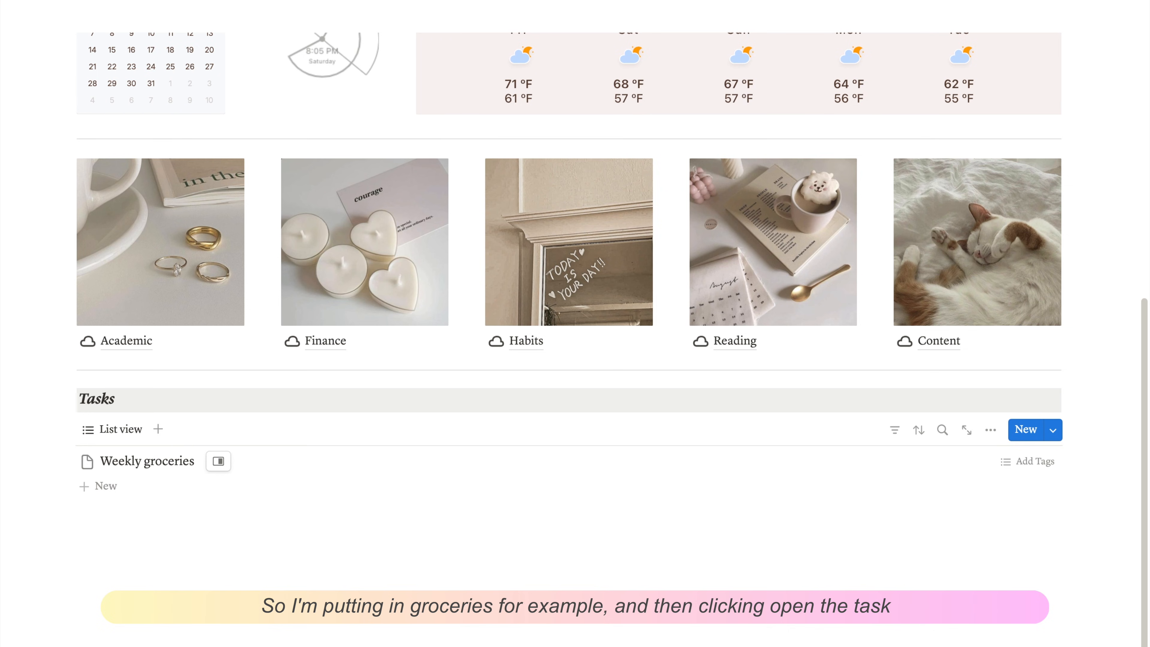
key("Return")
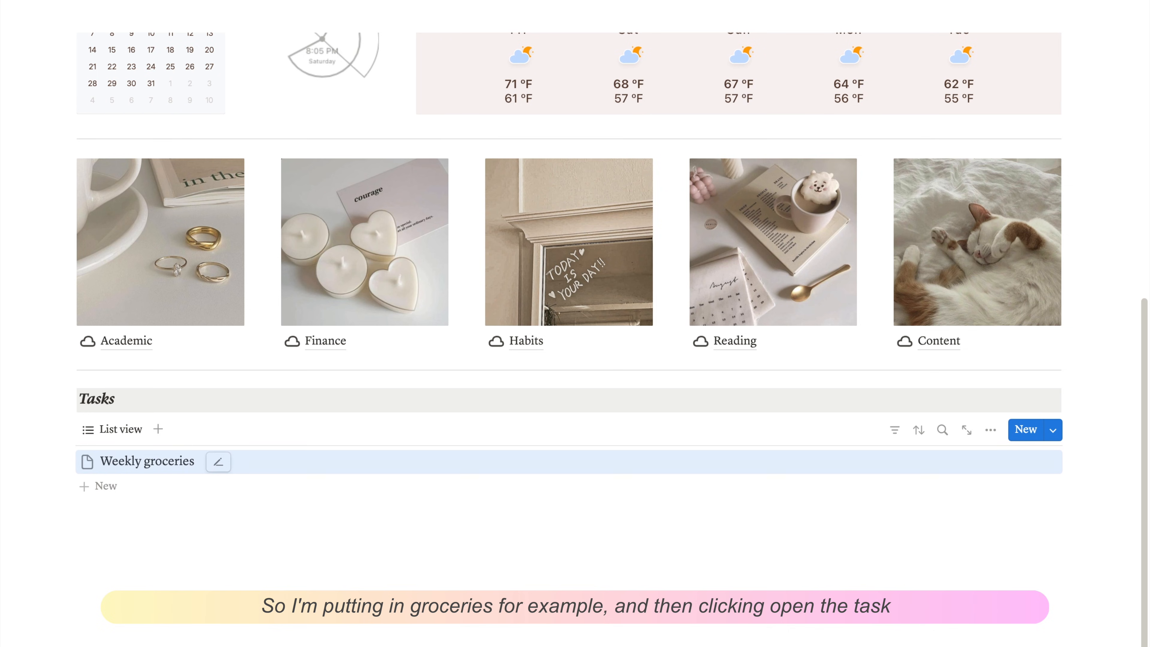
- Open the Weekly groceries task page and give it the check-mark badge icon
left_click(172, 468)
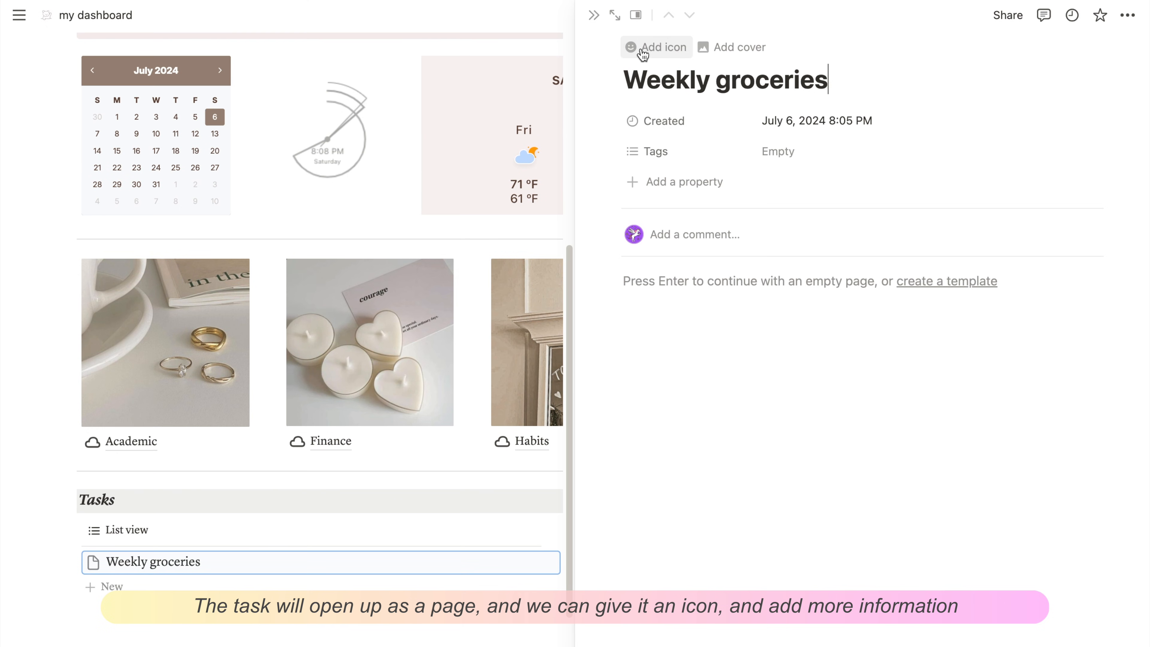
left_click(642, 50)
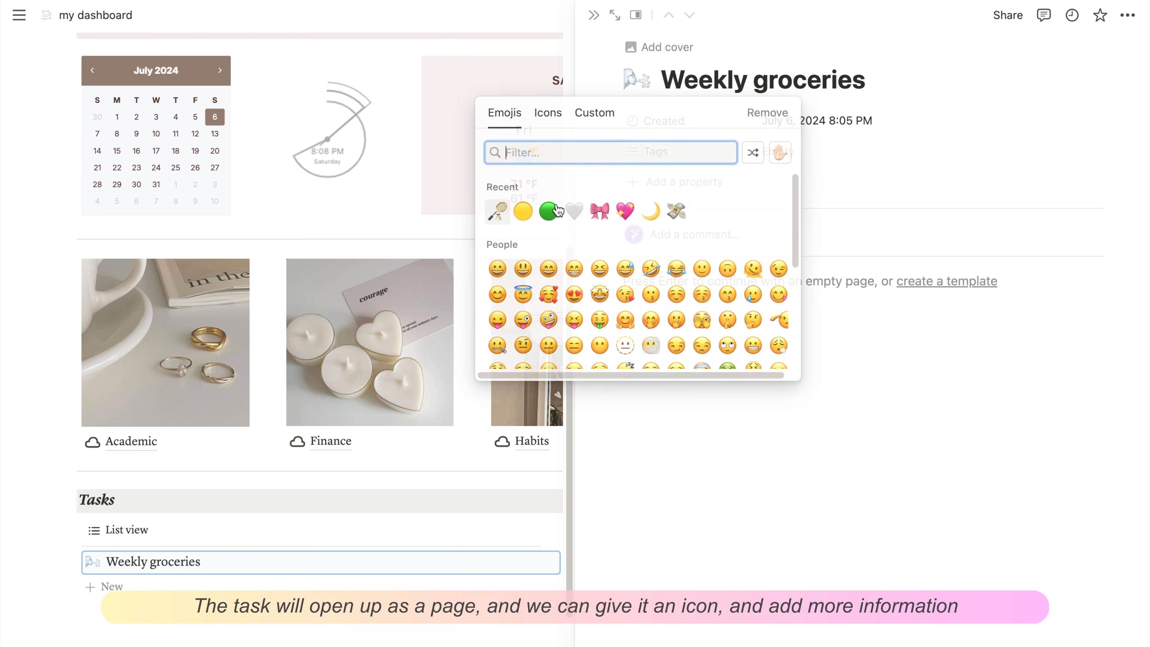
left_click(547, 113)
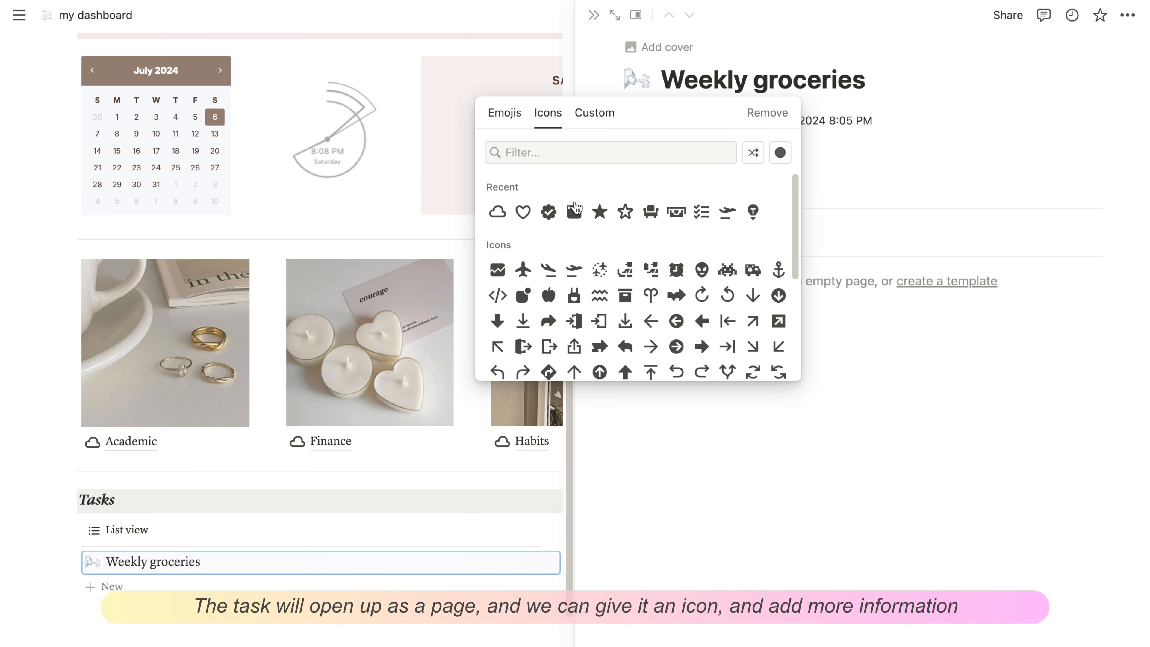
left_click(545, 218)
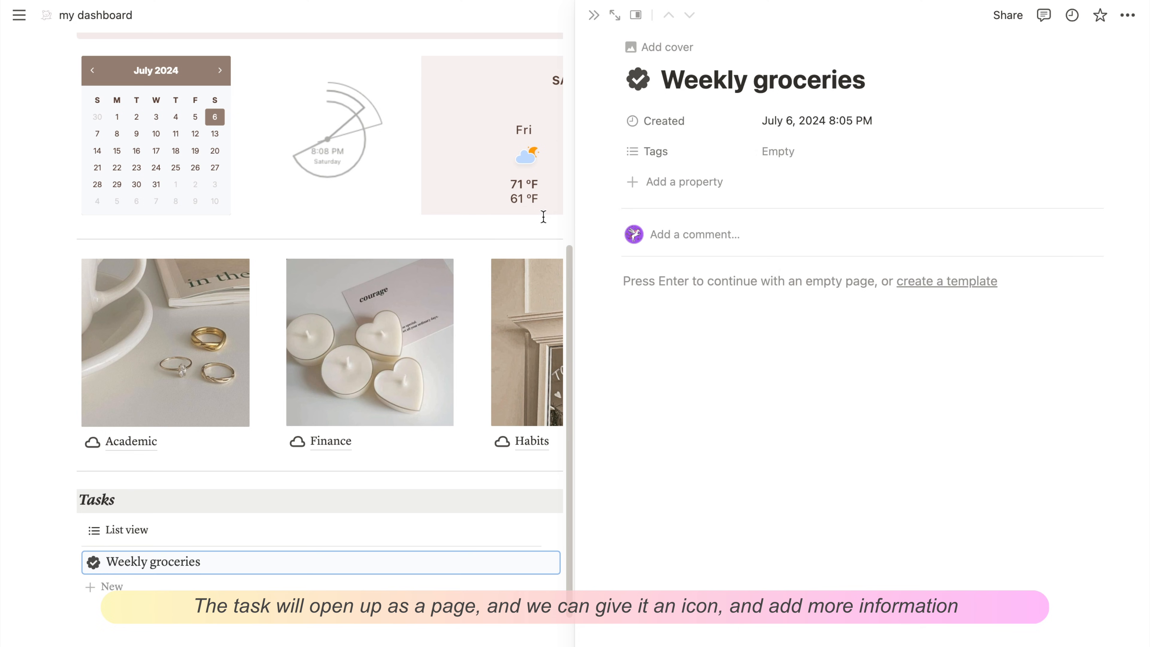
- Switch the Weekly groceries page to the Serif font and turn top-level page discussions off for the Tasks pages
left_click(1127, 15)
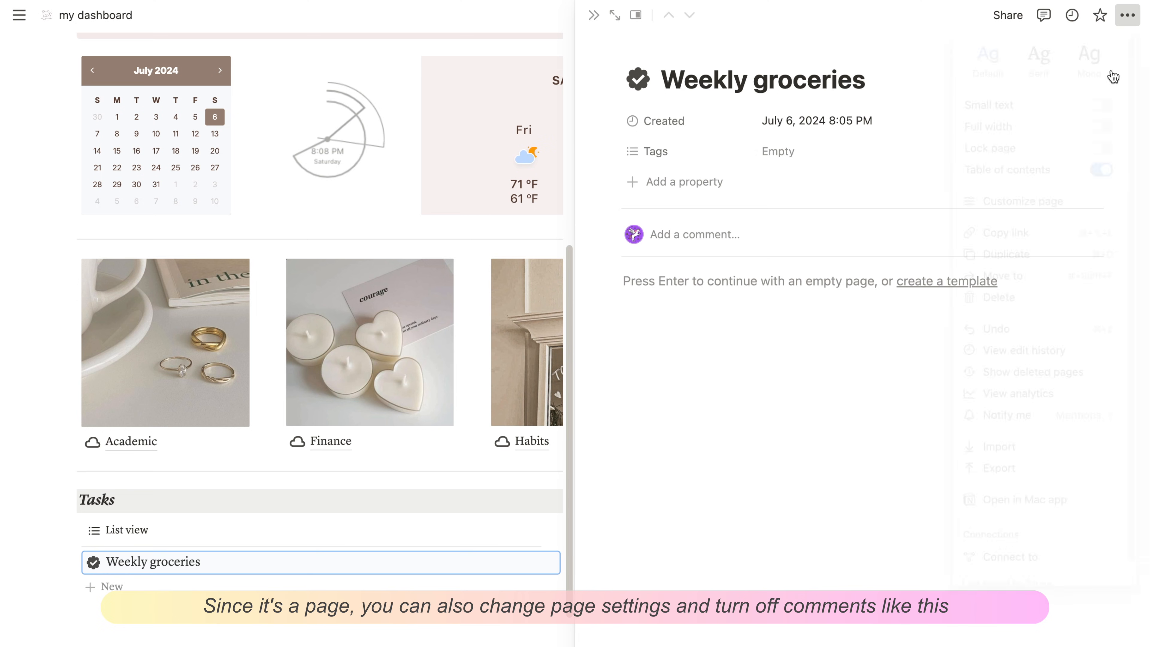
left_click(1033, 59)
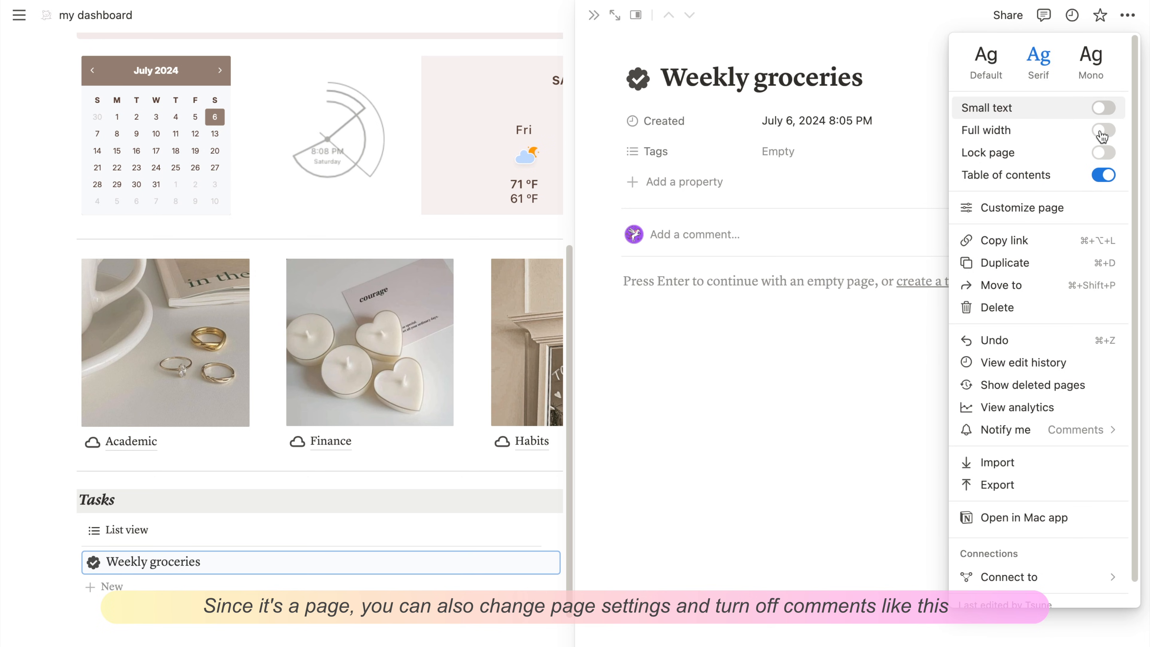
left_click(1045, 221)
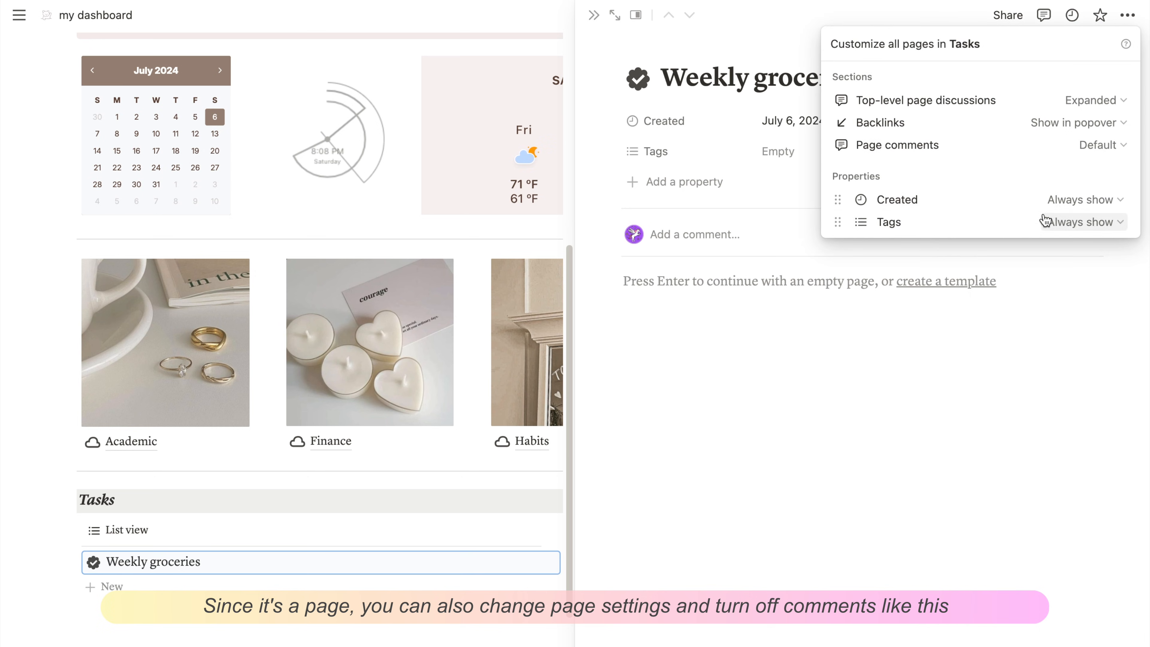
left_click(1091, 101)
left_click(1050, 161)
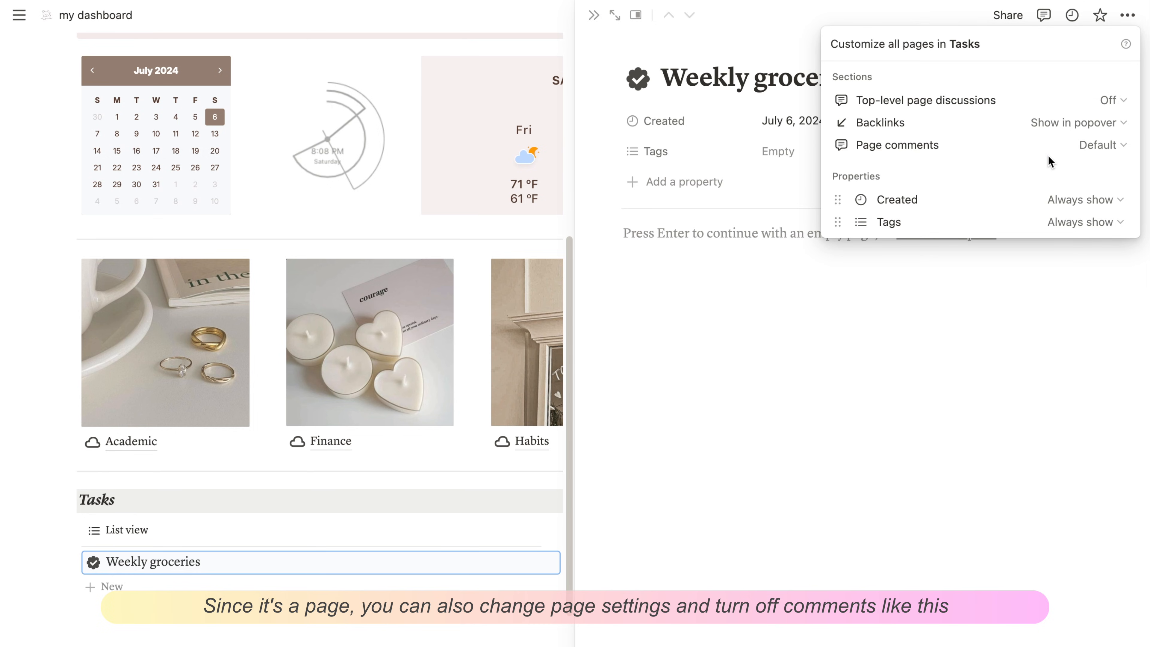
left_click(1101, 145)
left_click(1078, 198)
left_click(693, 208)
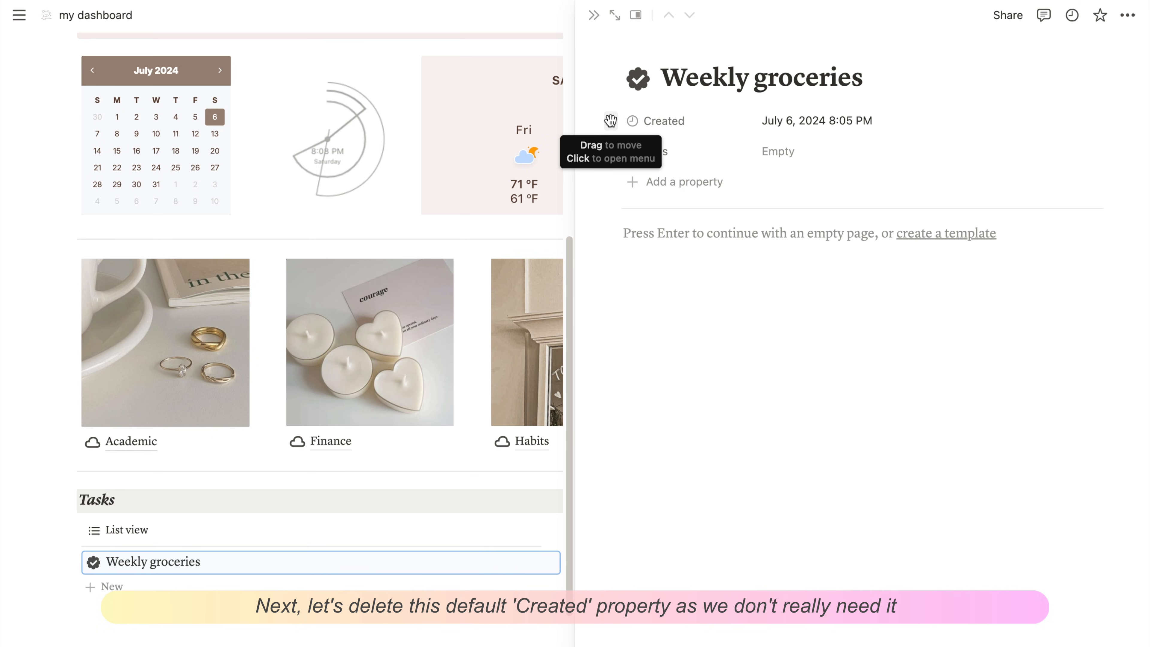
- Delete the Created property from the task database
left_click(610, 120)
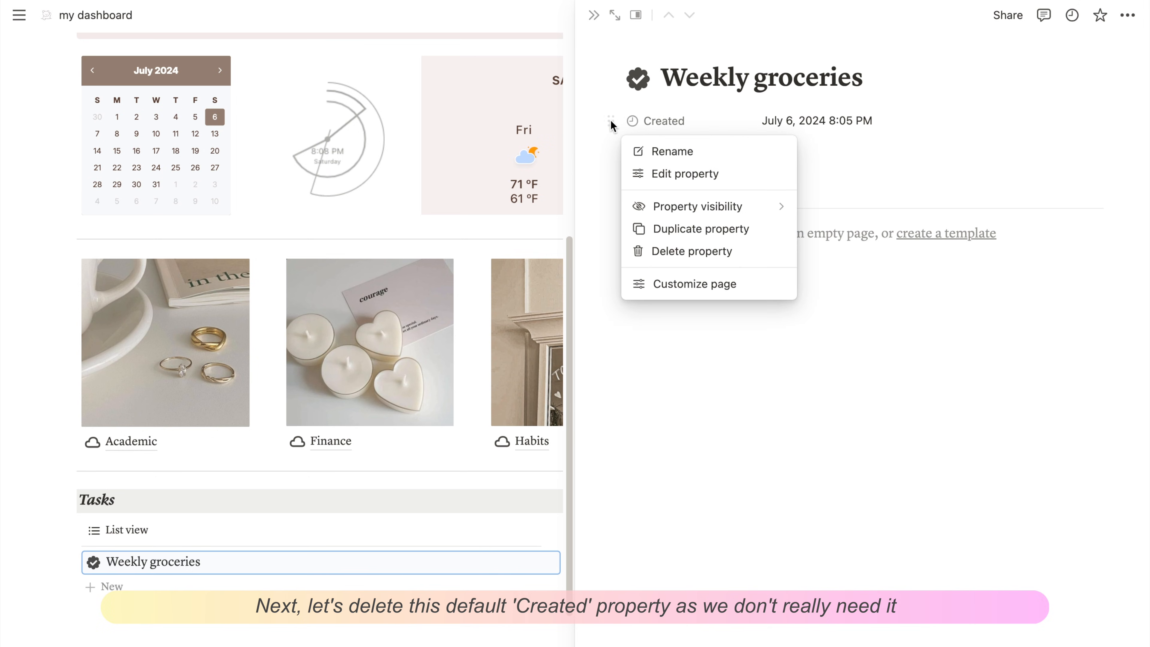
left_click(686, 251)
left_click(616, 354)
- Rename the Tags property to "Type"
left_click(665, 121)
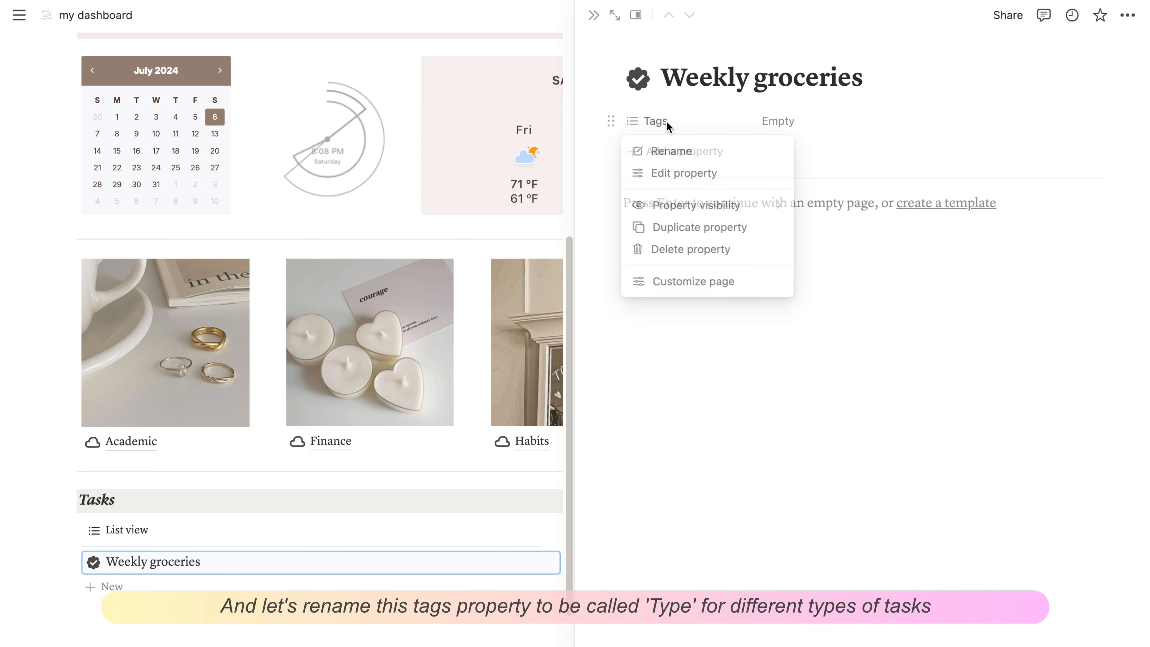
left_click(672, 152)
type("Y")
key("BackSpace")
type("Tyypype")
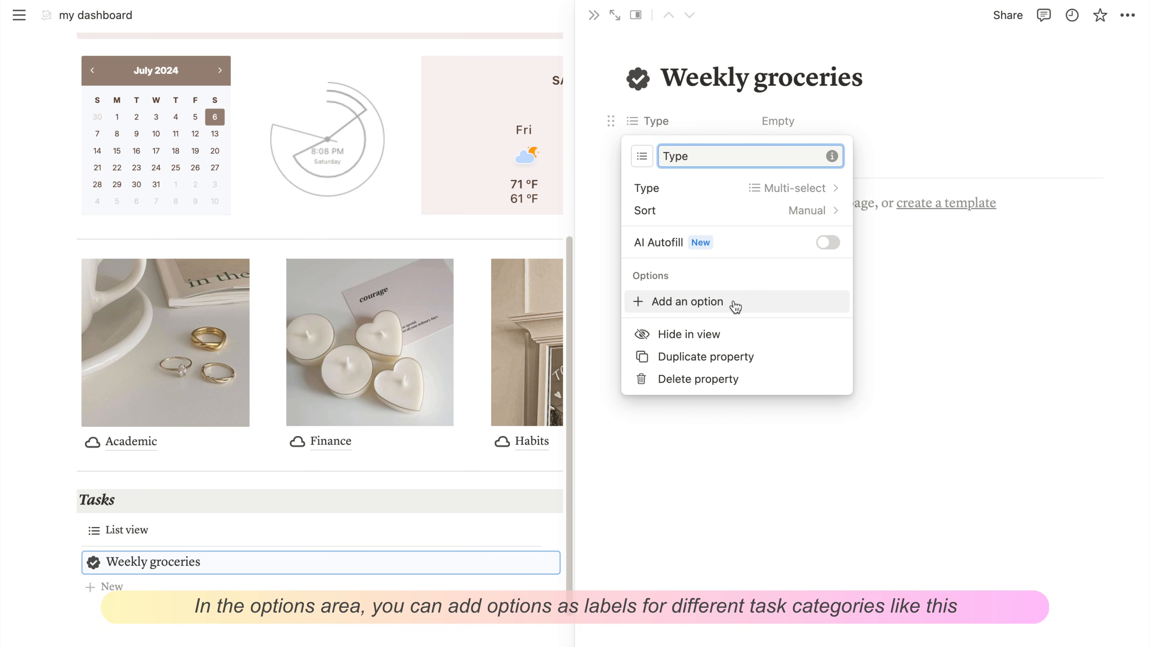
- Add the options Personal, School, Work and Misc. to the Type property and arrange them in that order
left_click(736, 307)
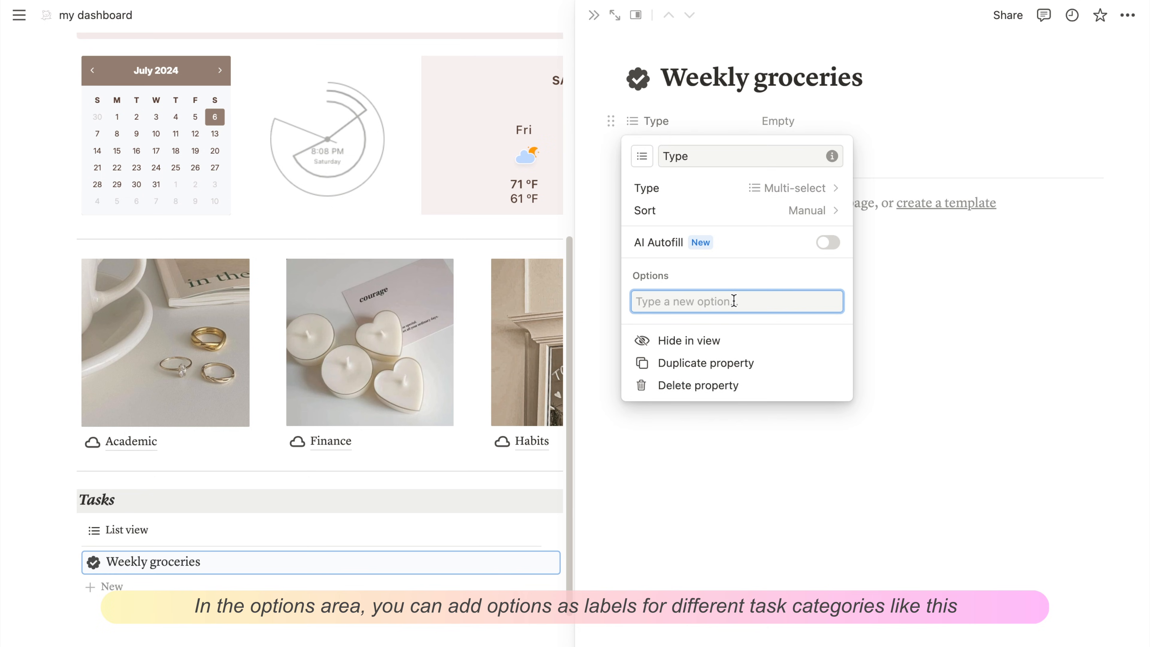
type("Personal")
key("Return")
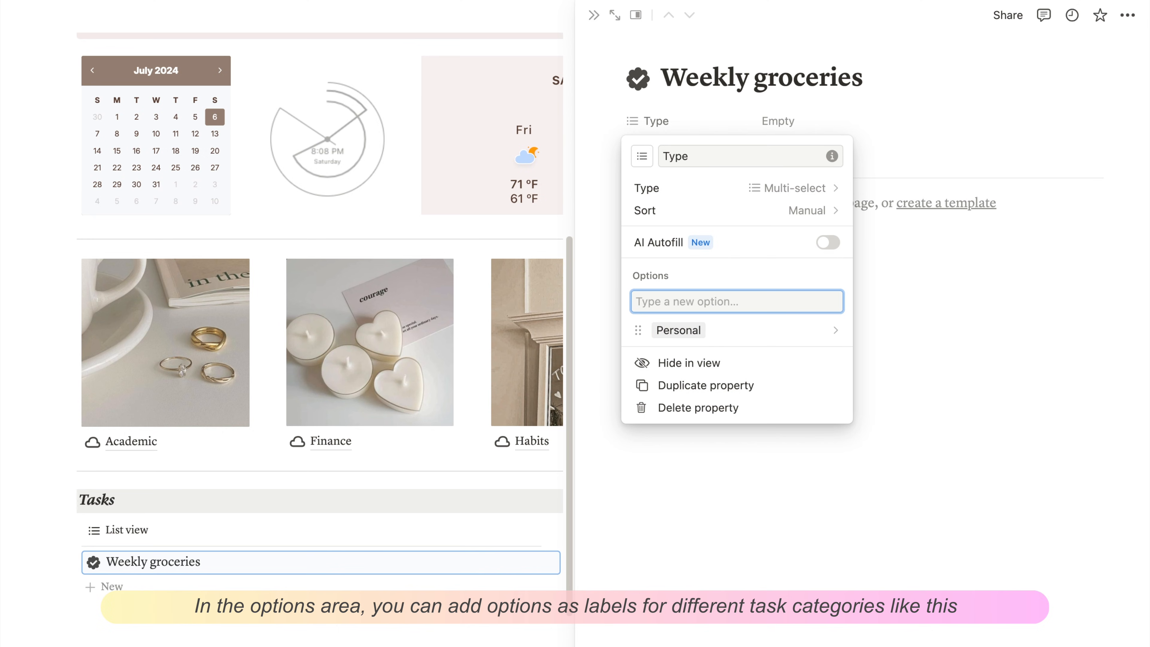
type("Schoo")
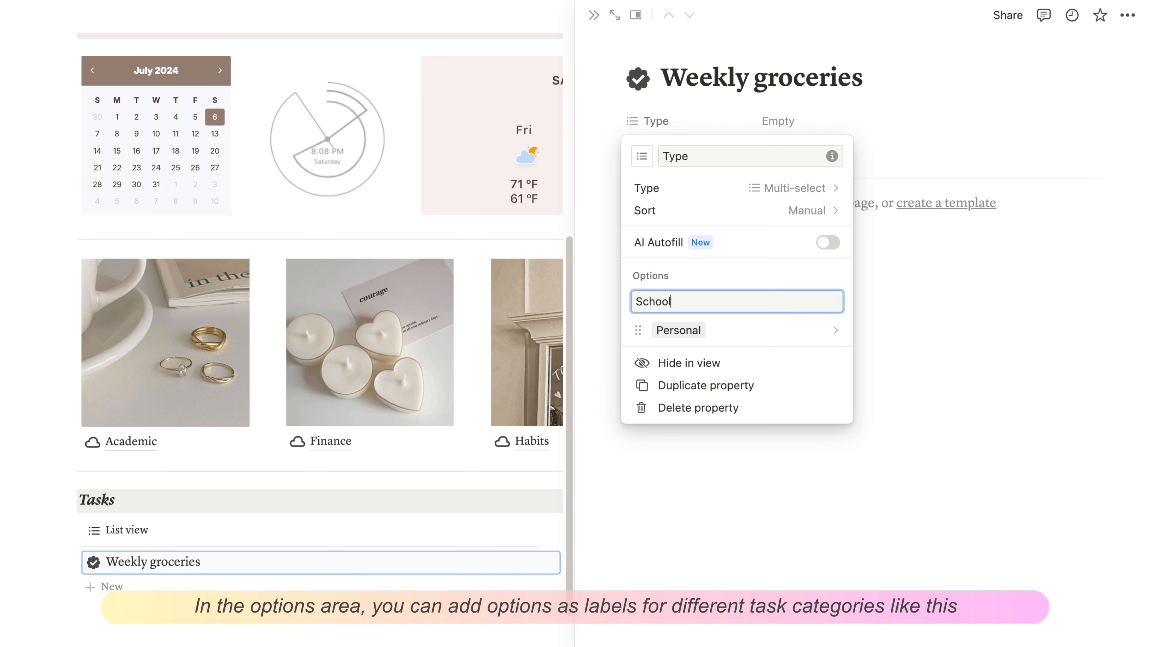
type("l")
key("Return")
type("Work")
key("Return")
type("Misc.")
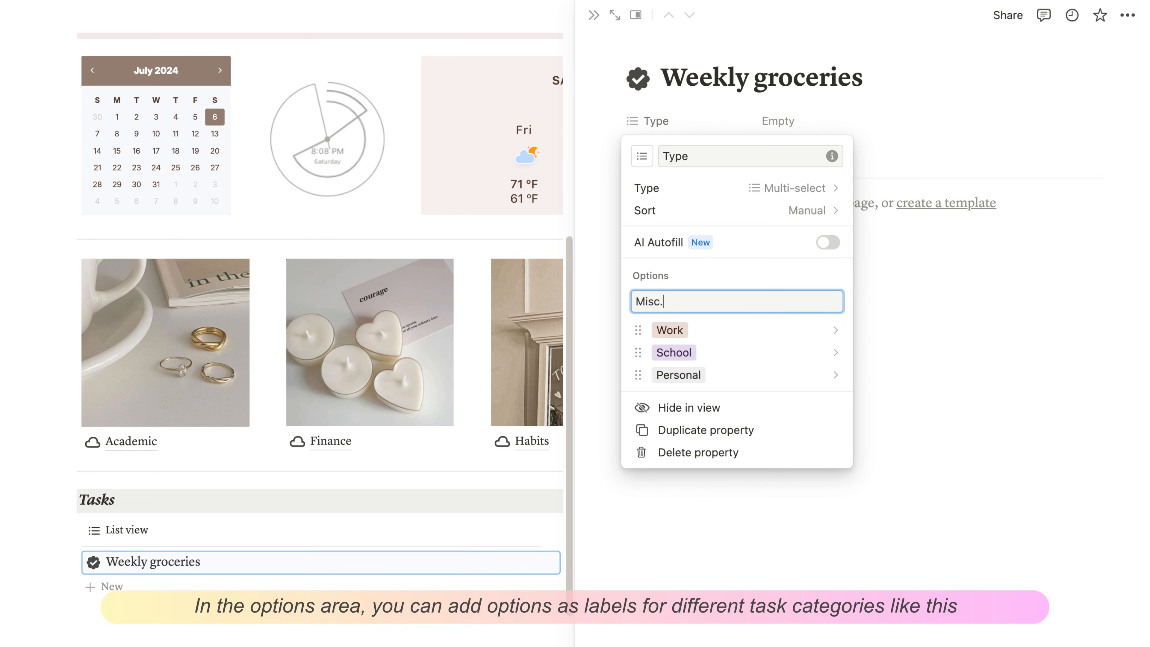
key("Return")
left_click_drag(699, 395, 704, 337)
left_click_drag(686, 402, 698, 378)
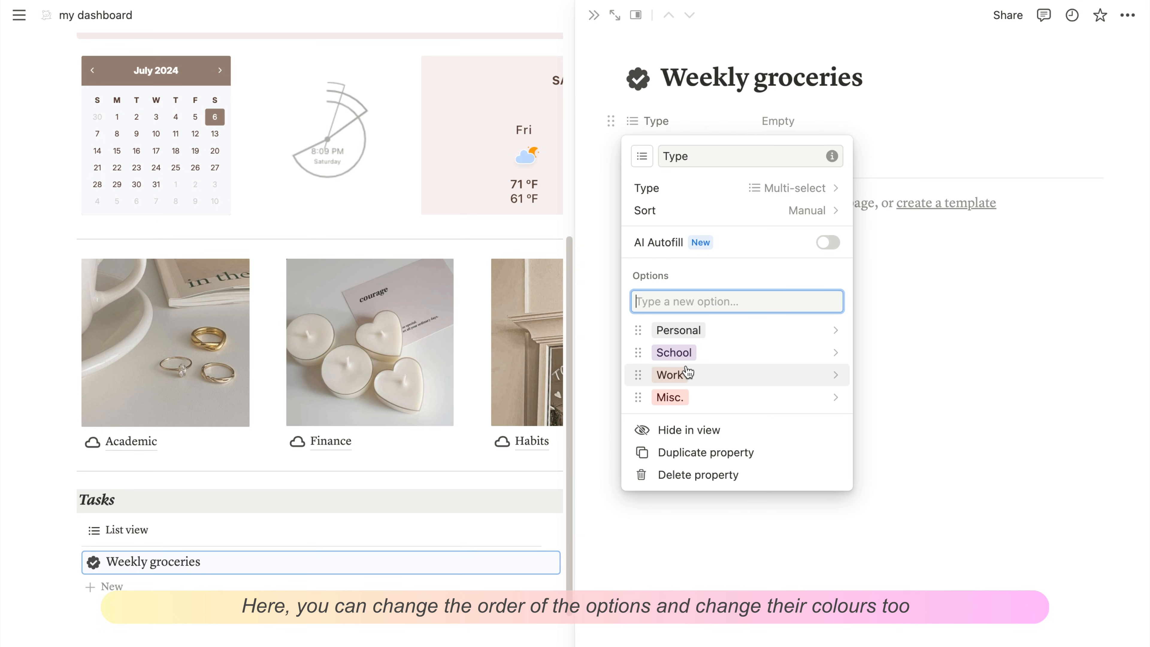
- Colour the Type options Personal yellow, School orange and Misc. gray, and assign Personal to the Weekly groceries task
left_click(728, 329)
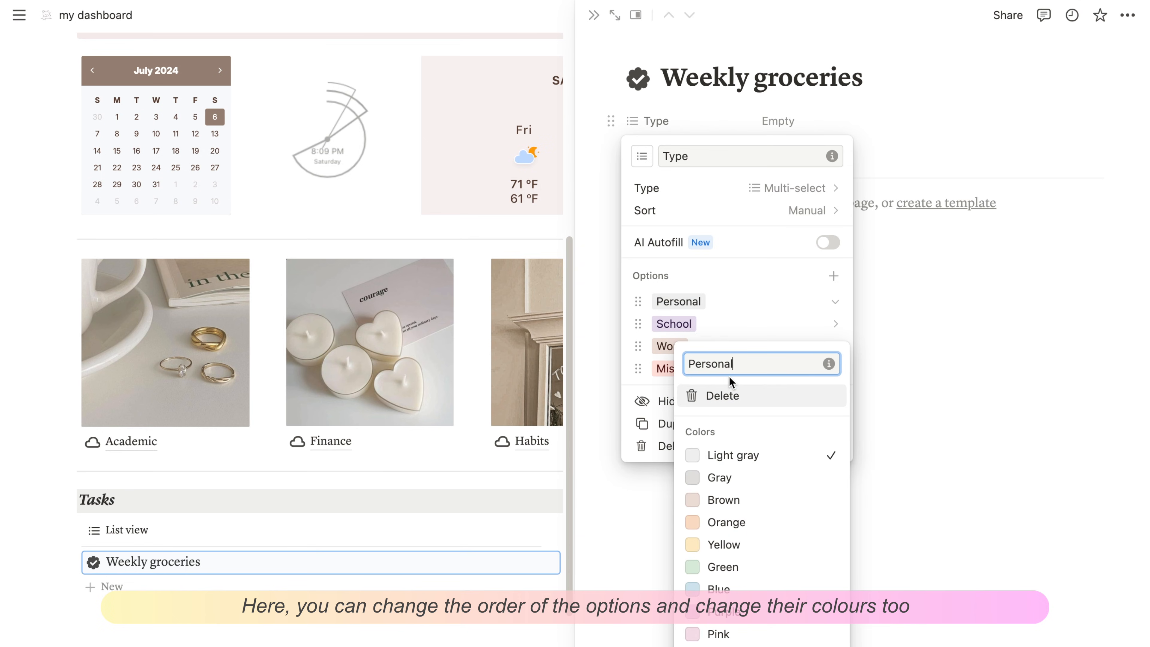
left_click(721, 545)
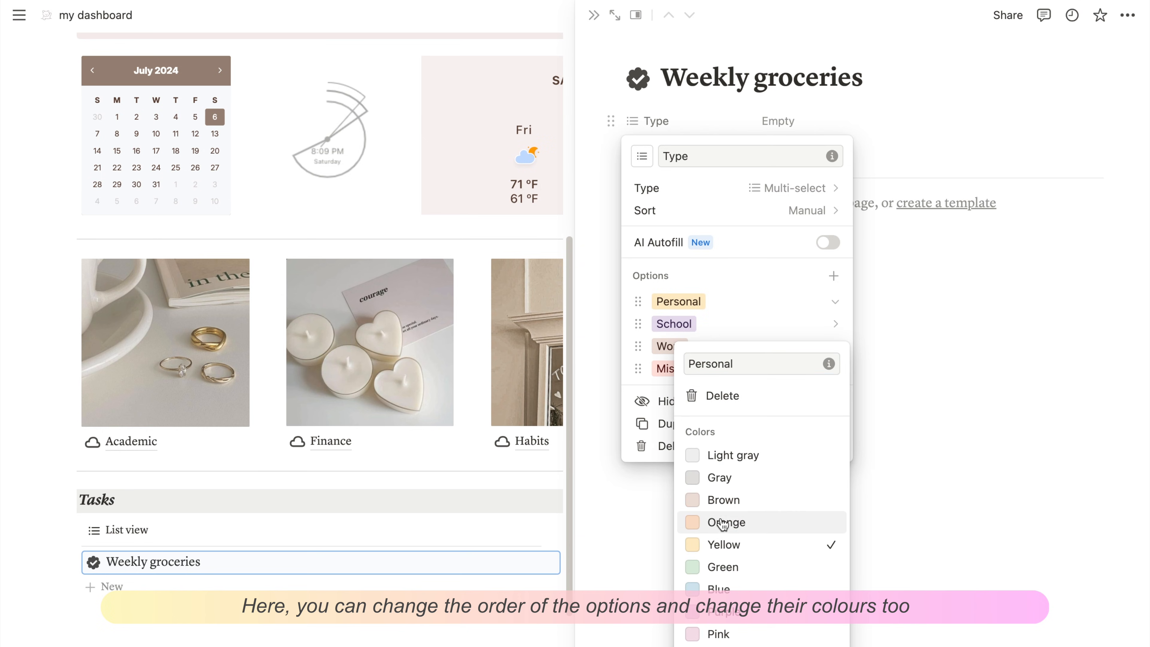
left_click(724, 329)
left_click(724, 329)
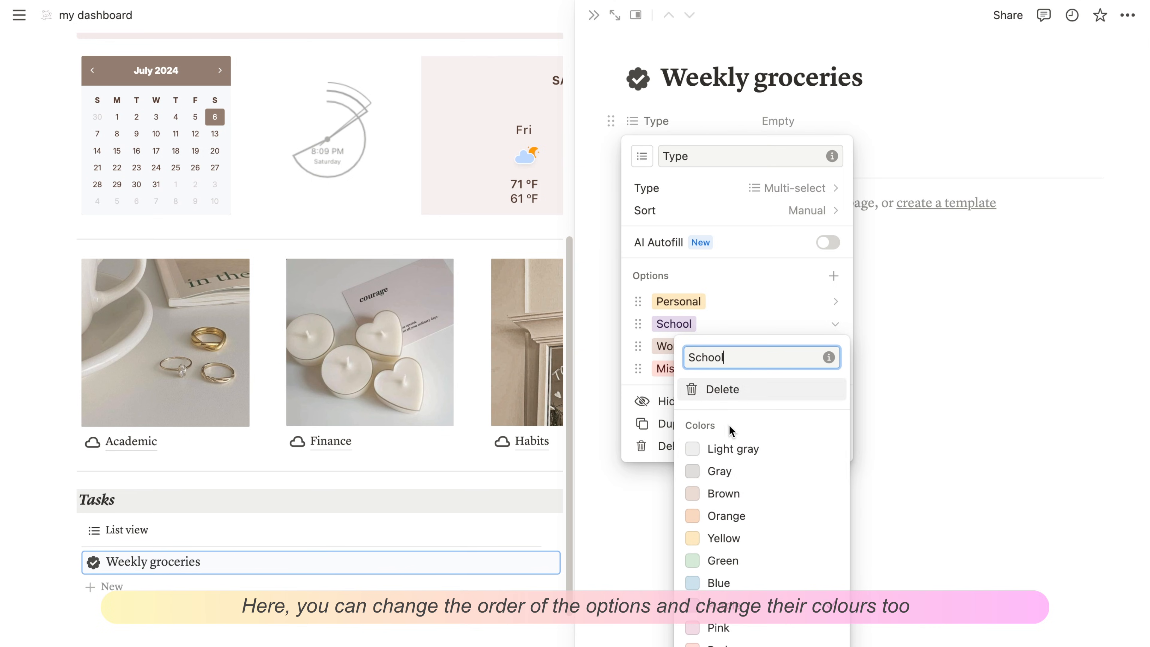
left_click(733, 520)
key("Escape")
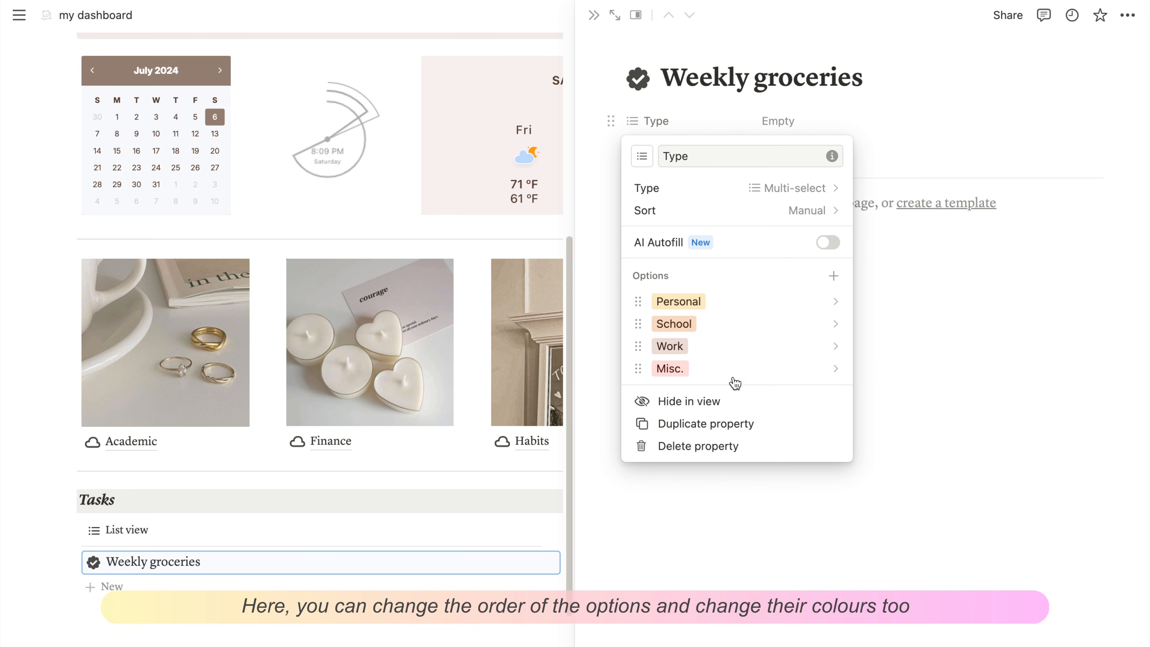
left_click(875, 269)
left_click(778, 121)
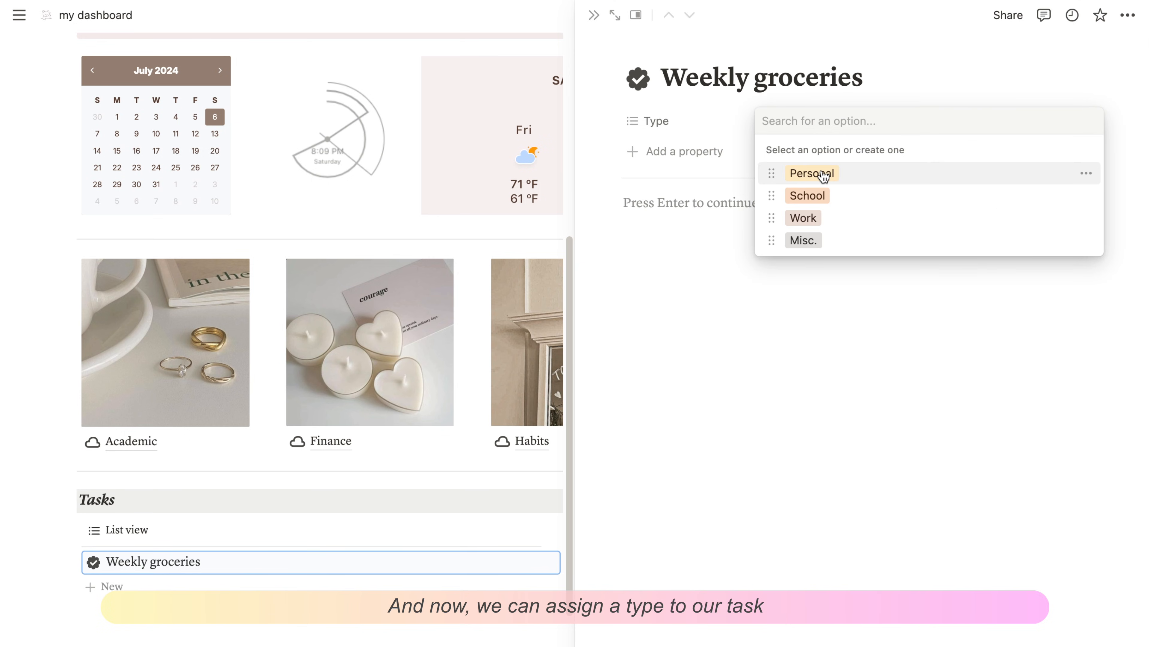
left_click(812, 174)
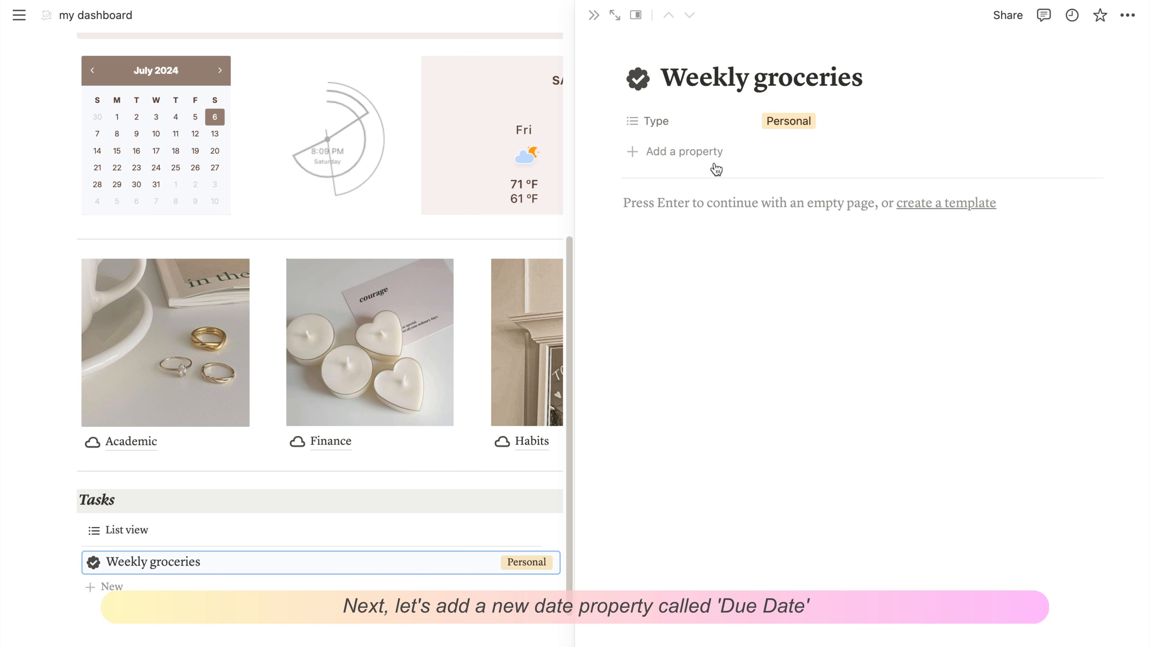
- Add a date property named "Due Date" and set it to July 13, 2024 for the Weekly groceries task
left_click(715, 167)
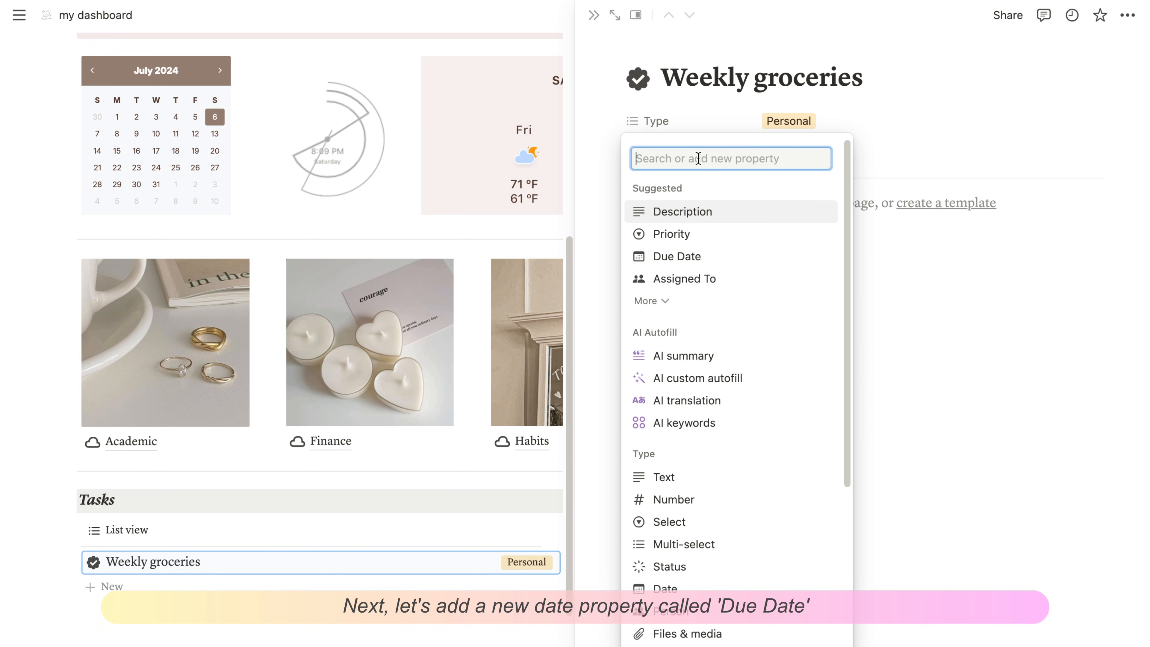
type("Date")
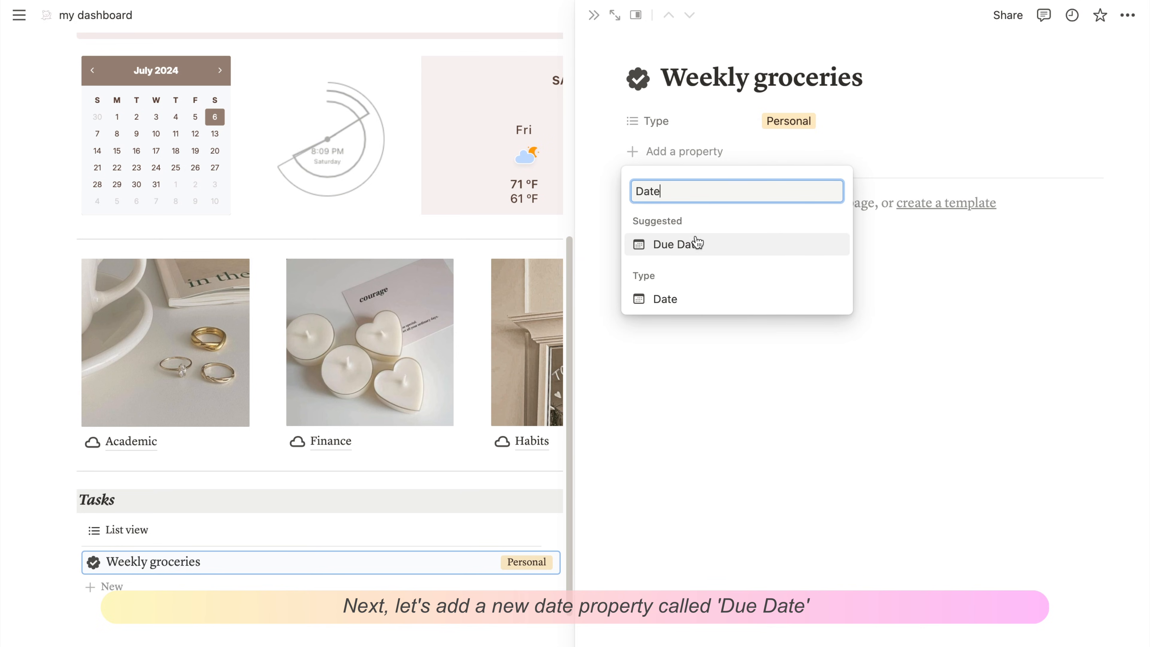
left_click(722, 251)
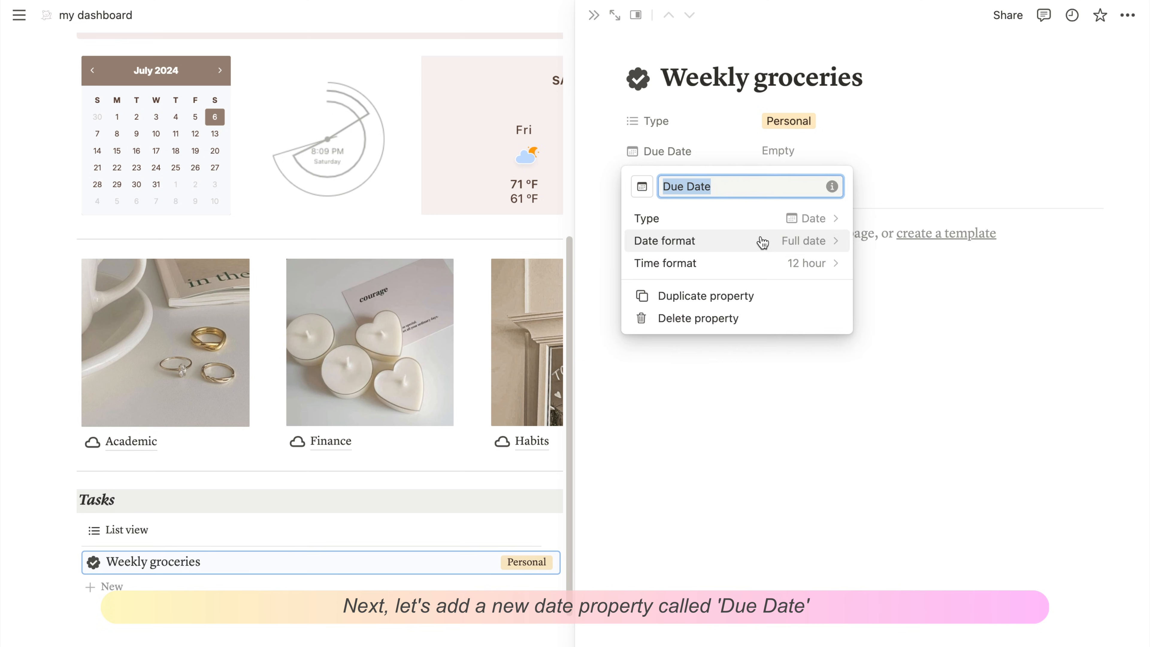
left_click(809, 161)
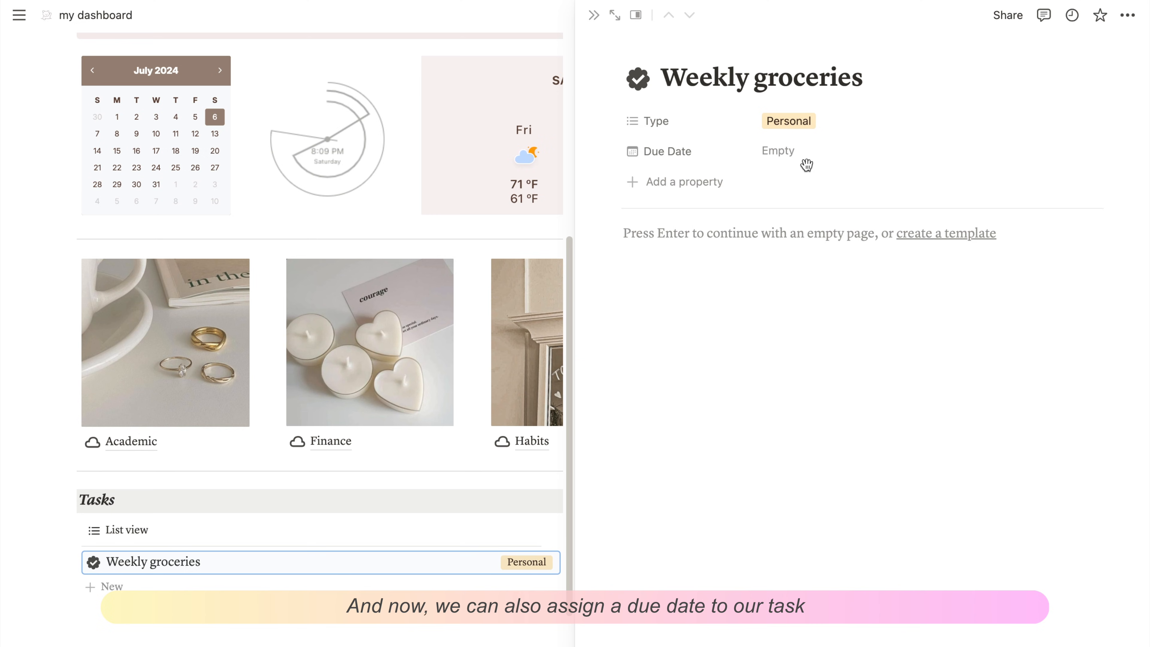
left_click(796, 156)
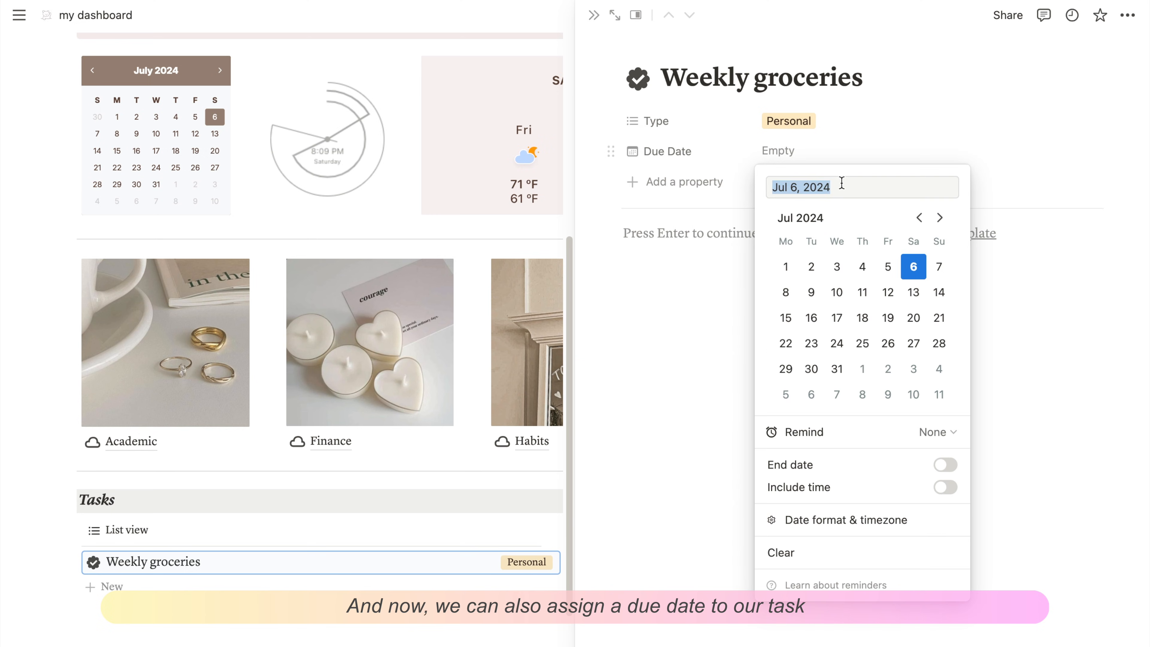
left_click(919, 296)
left_click(994, 268)
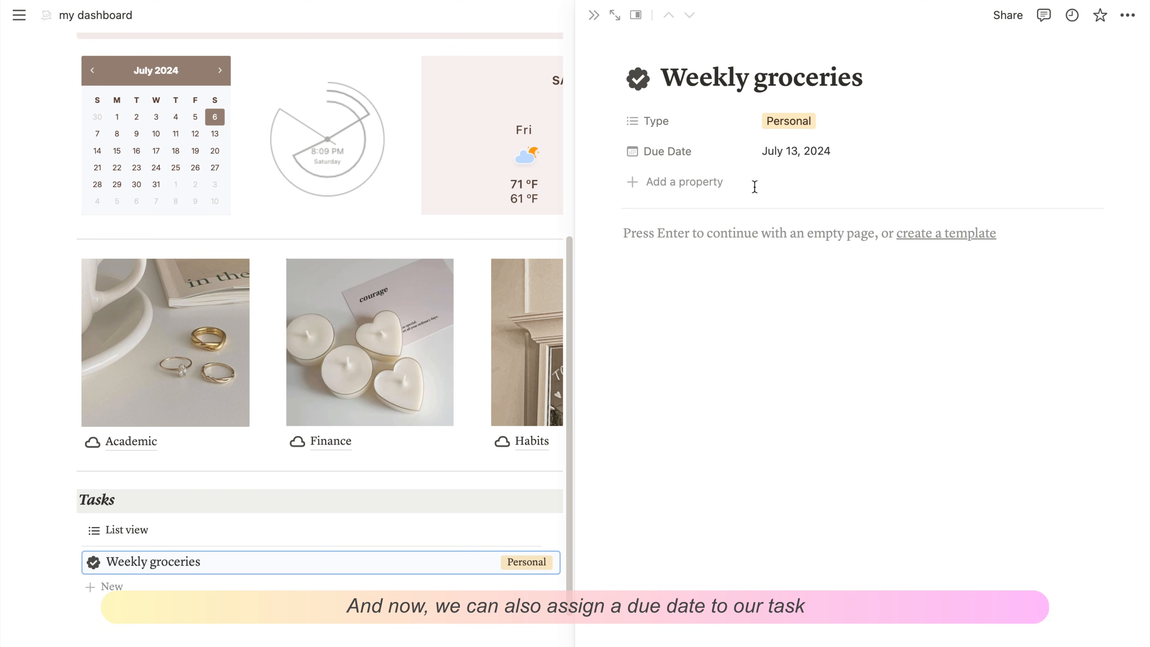
- Add a Status property and colour its options: Not started purple, In progress yellow and Done pink
left_click(650, 186)
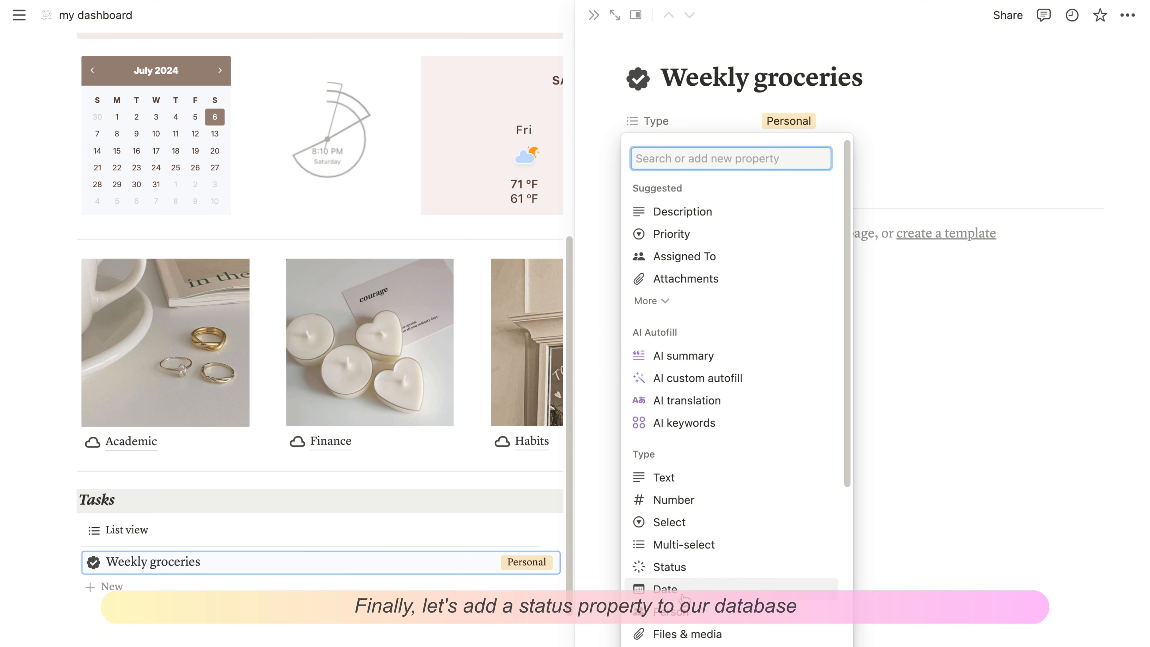
left_click(689, 575)
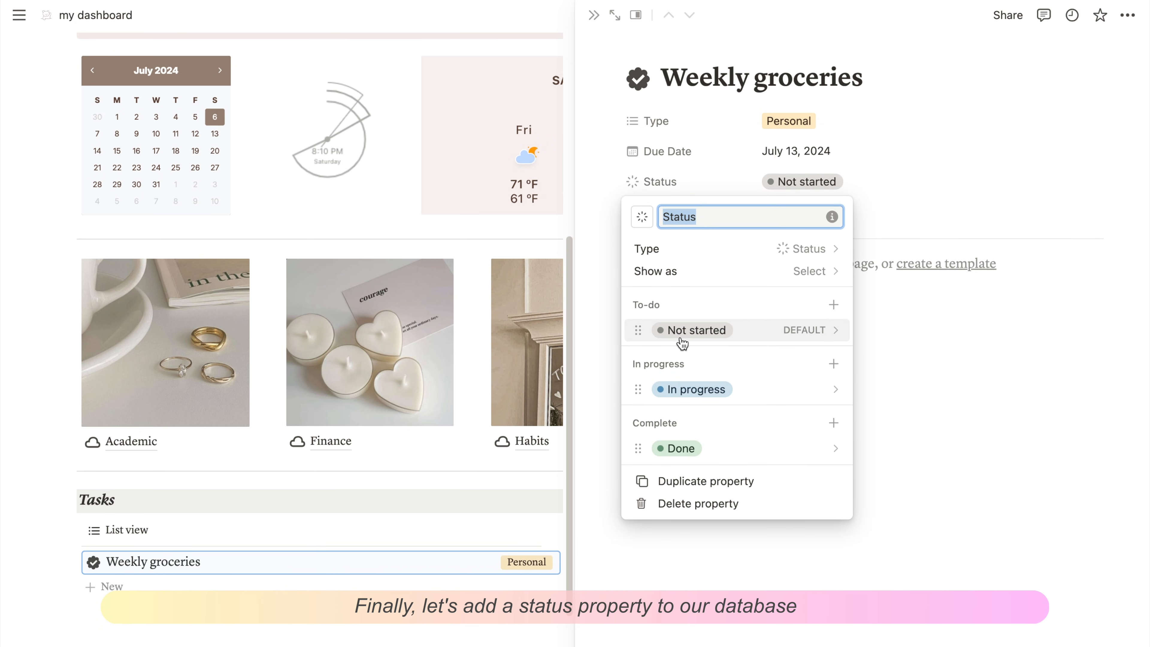
left_click(698, 389)
left_click(725, 578)
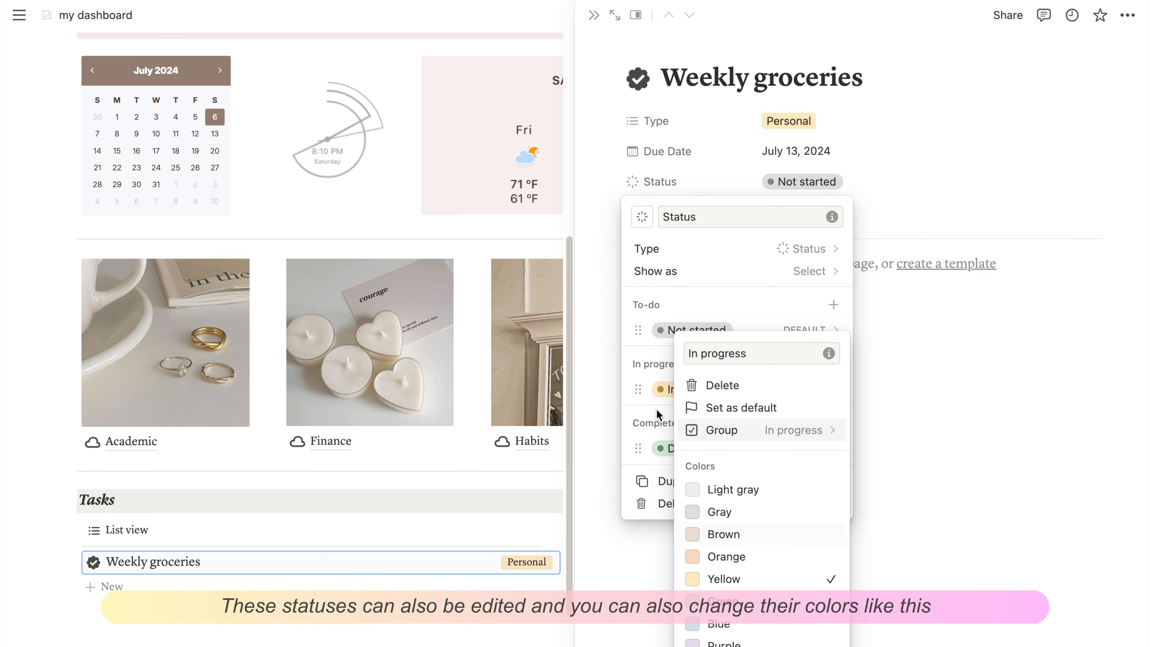
left_click(660, 411)
left_click(706, 449)
left_click(743, 423)
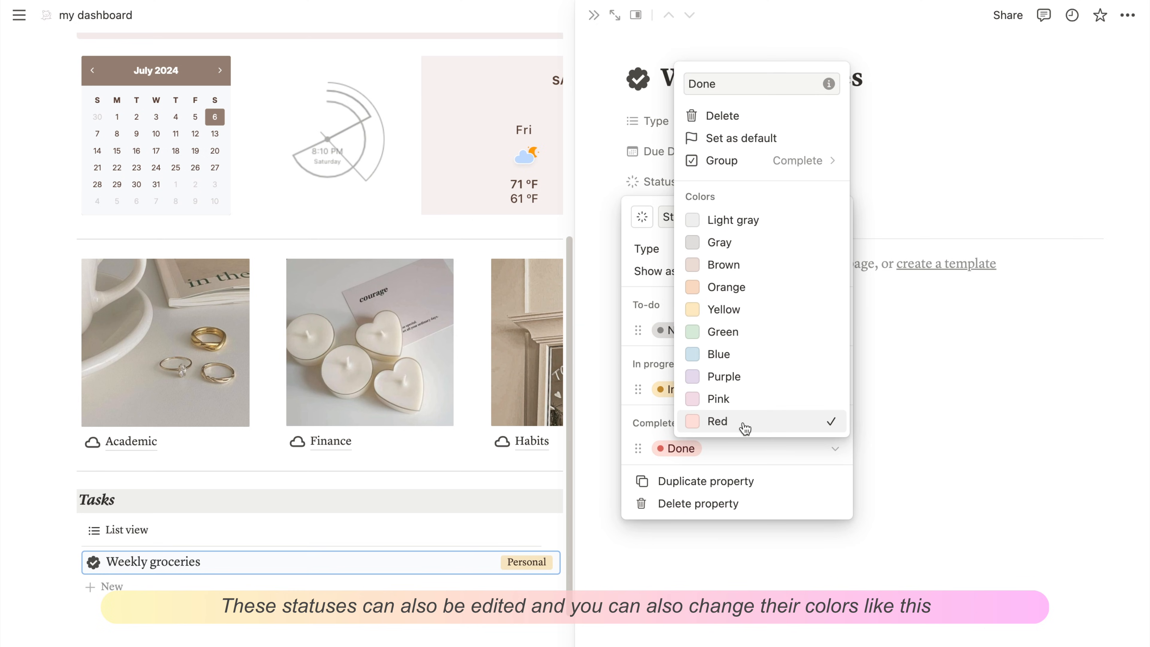
left_click(731, 399)
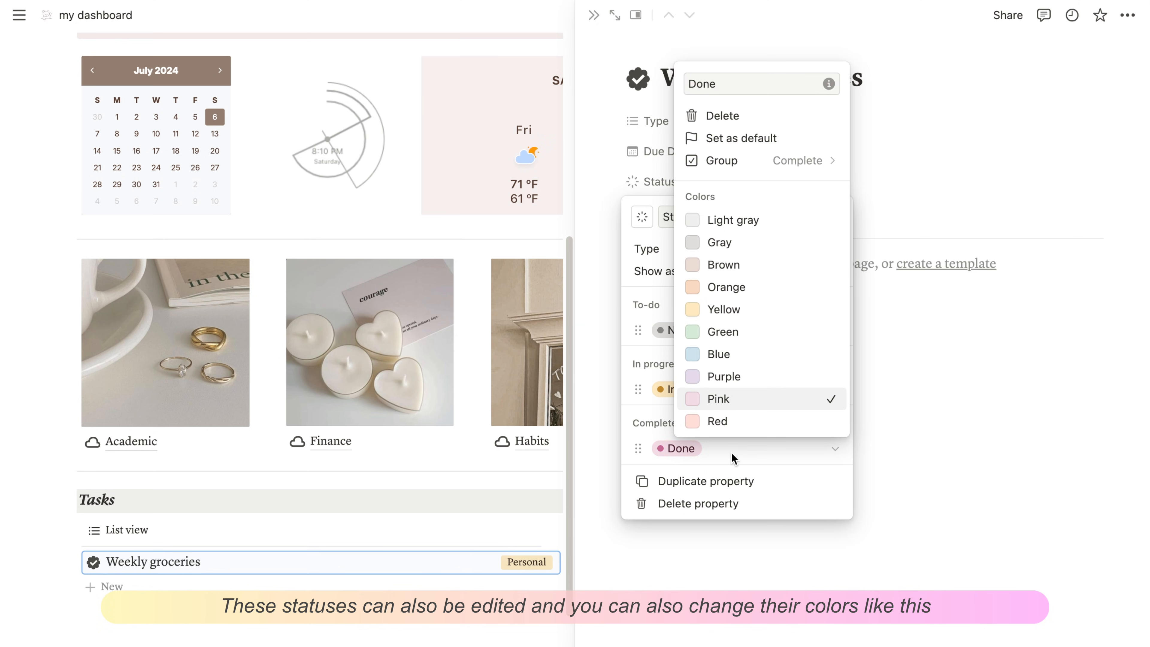
left_click(816, 464)
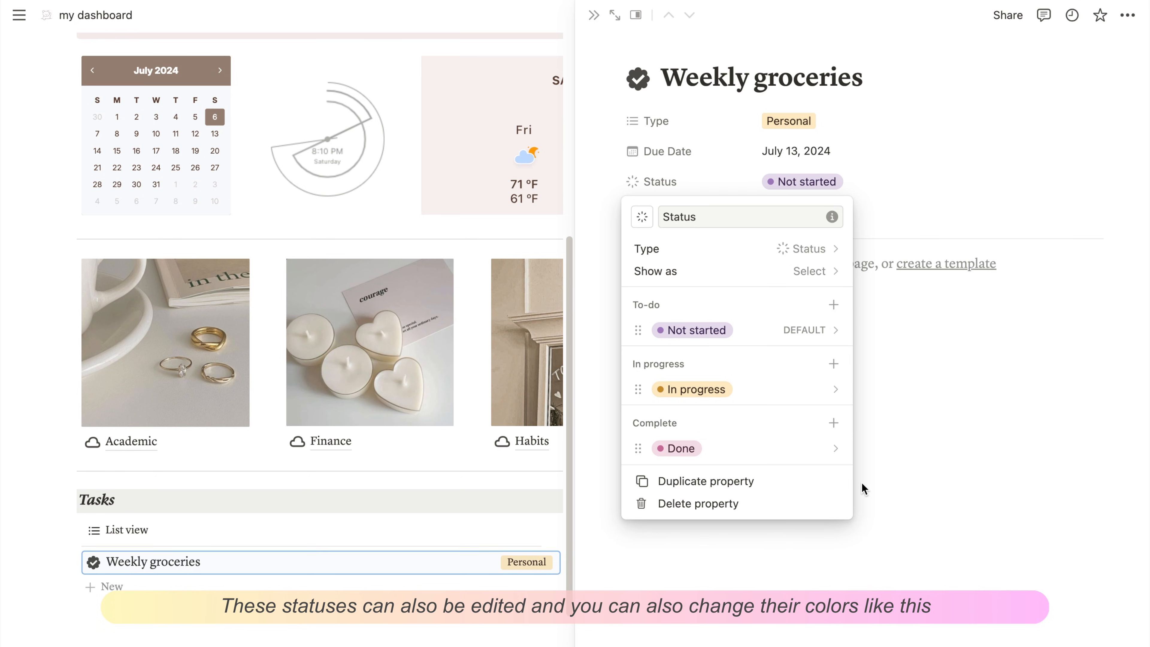
- Recolour the Status options Done green and Not started orange, and close the Weekly groceries task page
left_click(797, 449)
left_click(775, 333)
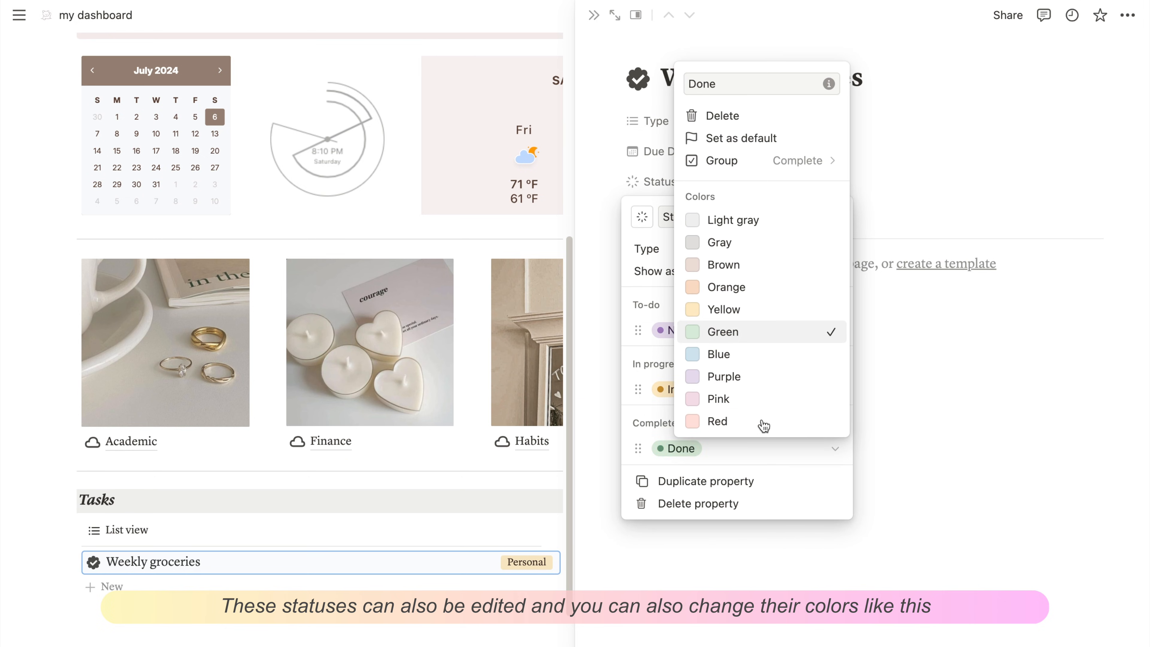
left_click(850, 476)
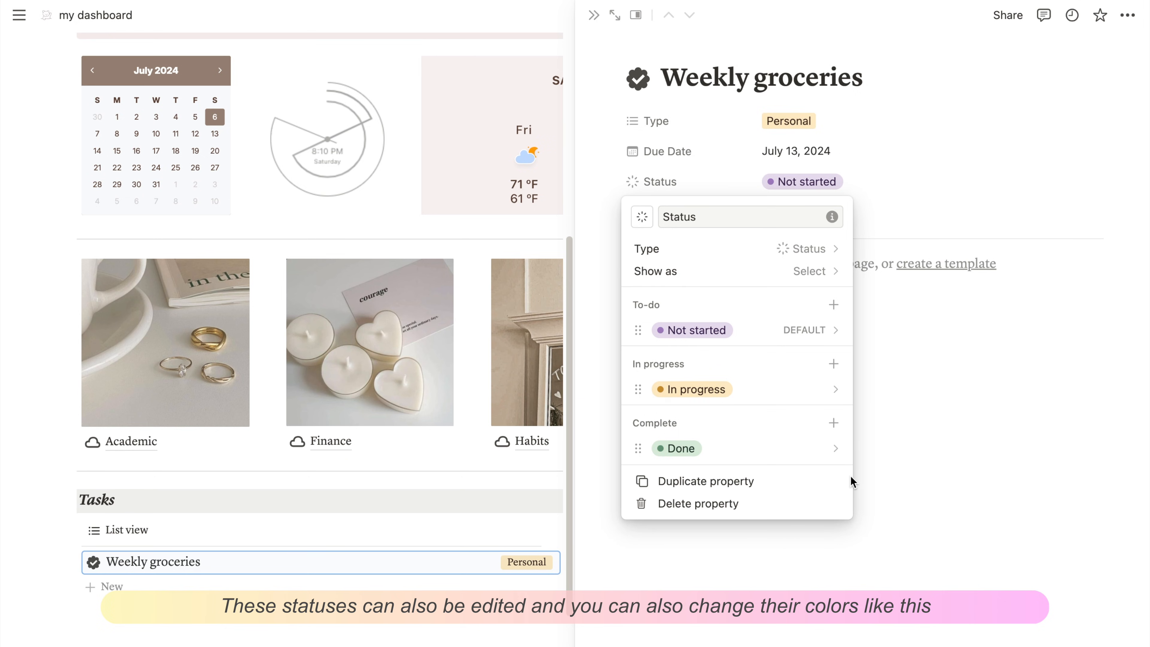
left_click(765, 334)
left_click(739, 556)
left_click(650, 343)
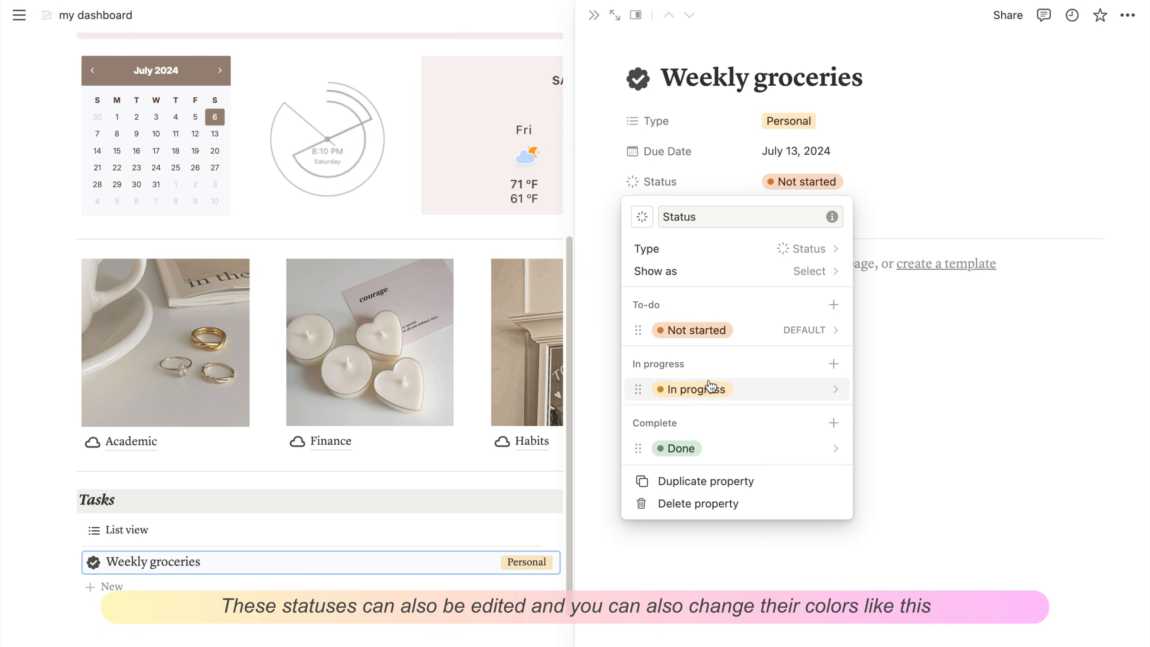
left_click(1021, 495)
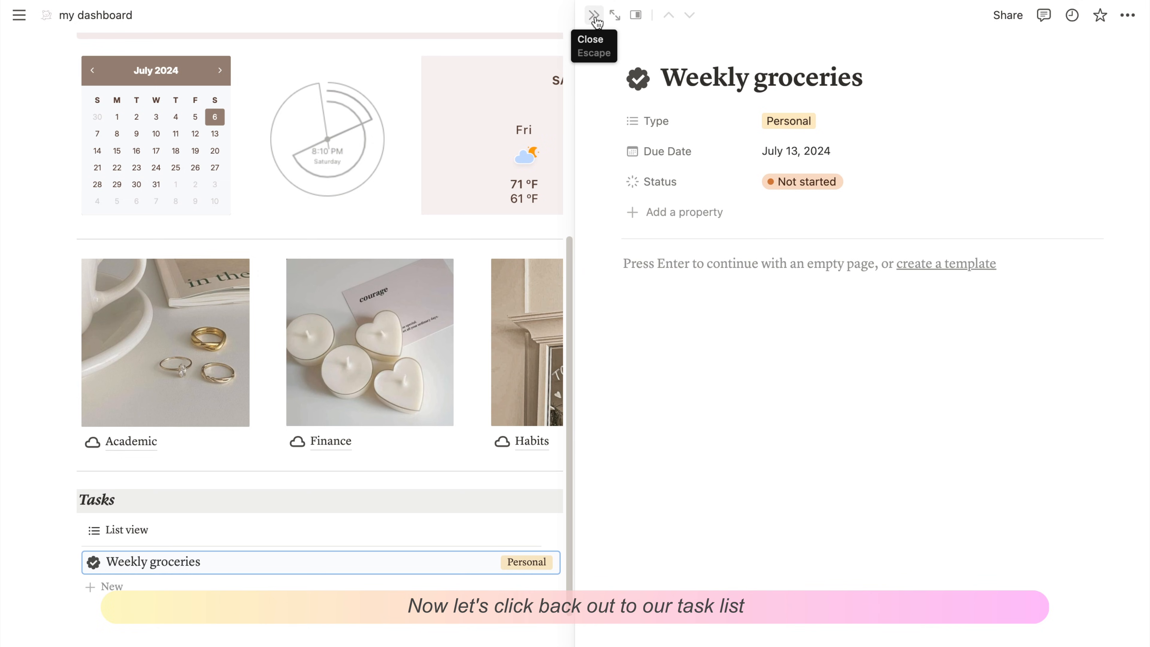
key("Escape")
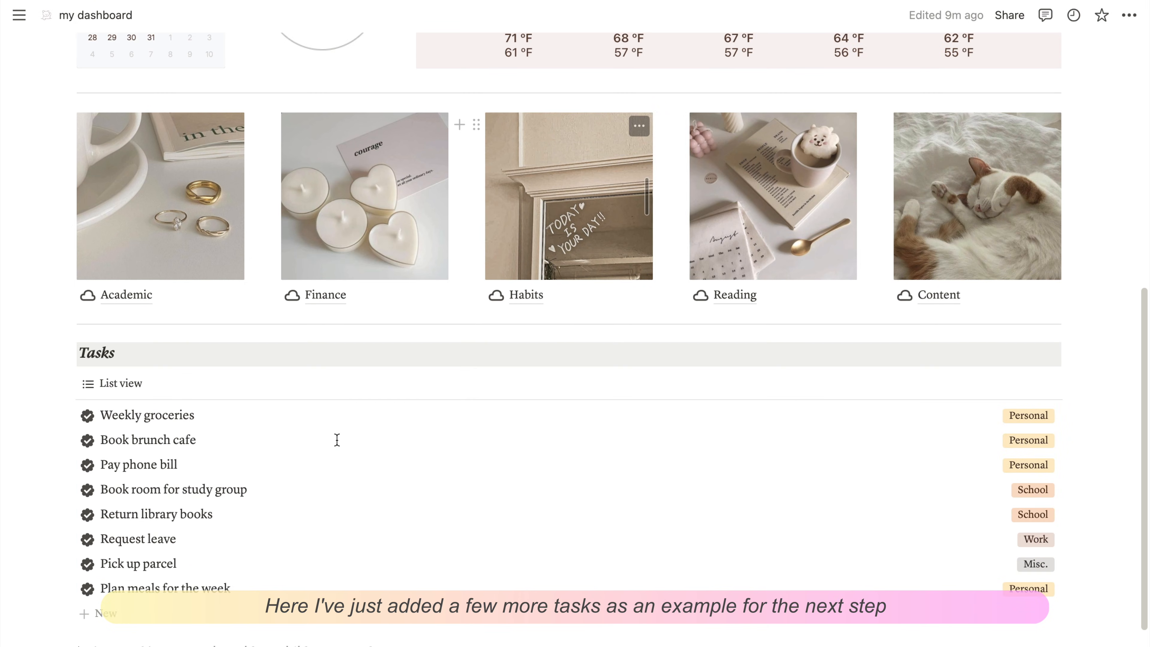
- Rename the Tasks list view to "To do"
scroll(337, 439, "down", 3)
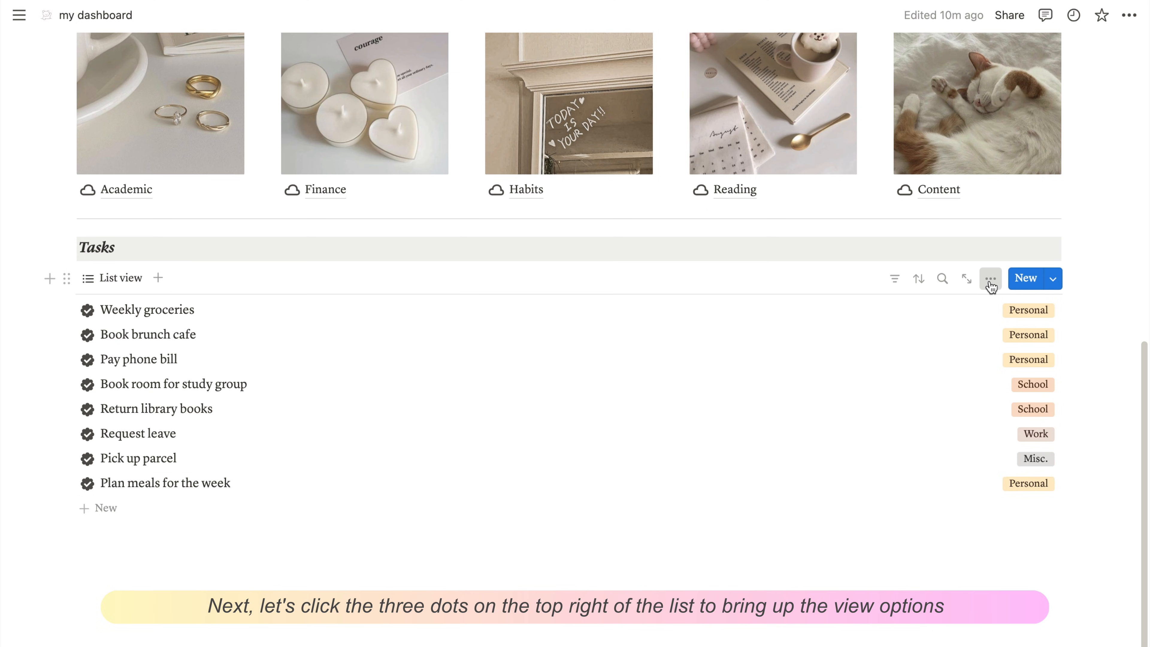
left_click(991, 279)
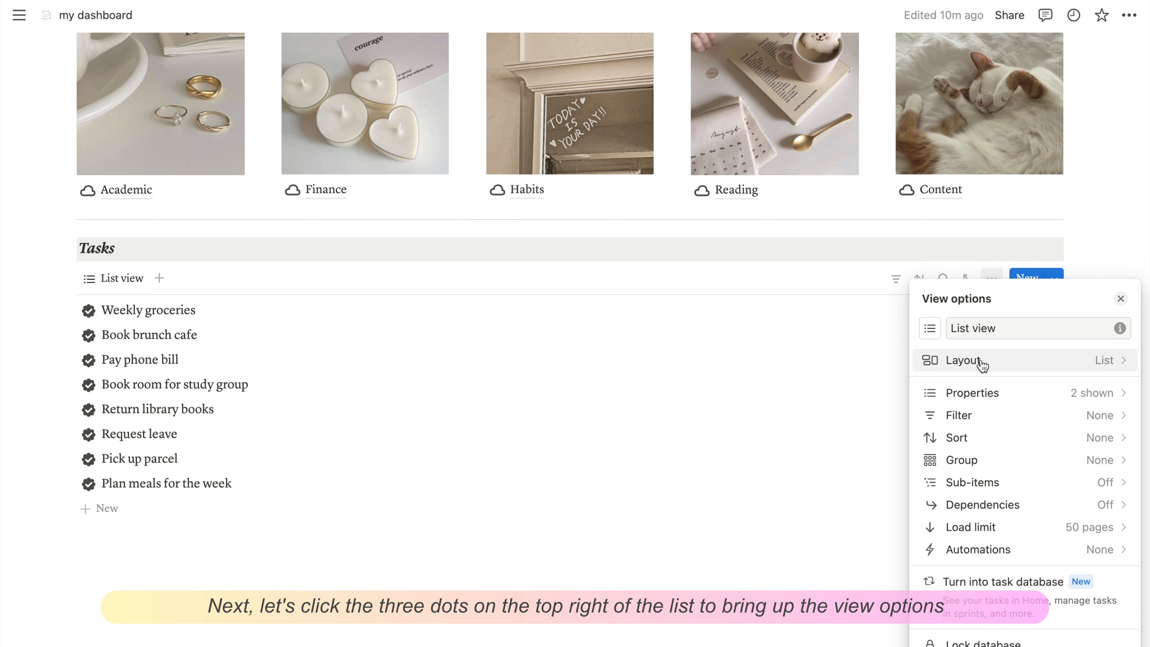
left_click_drag(1019, 330, 942, 335)
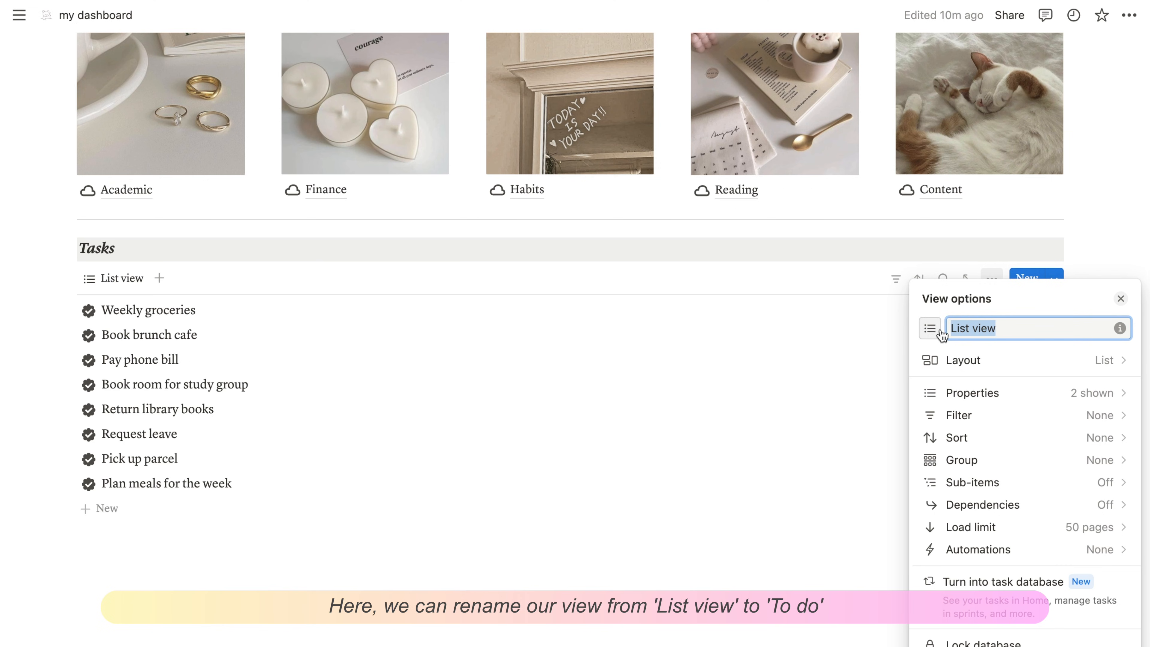
type("To do")
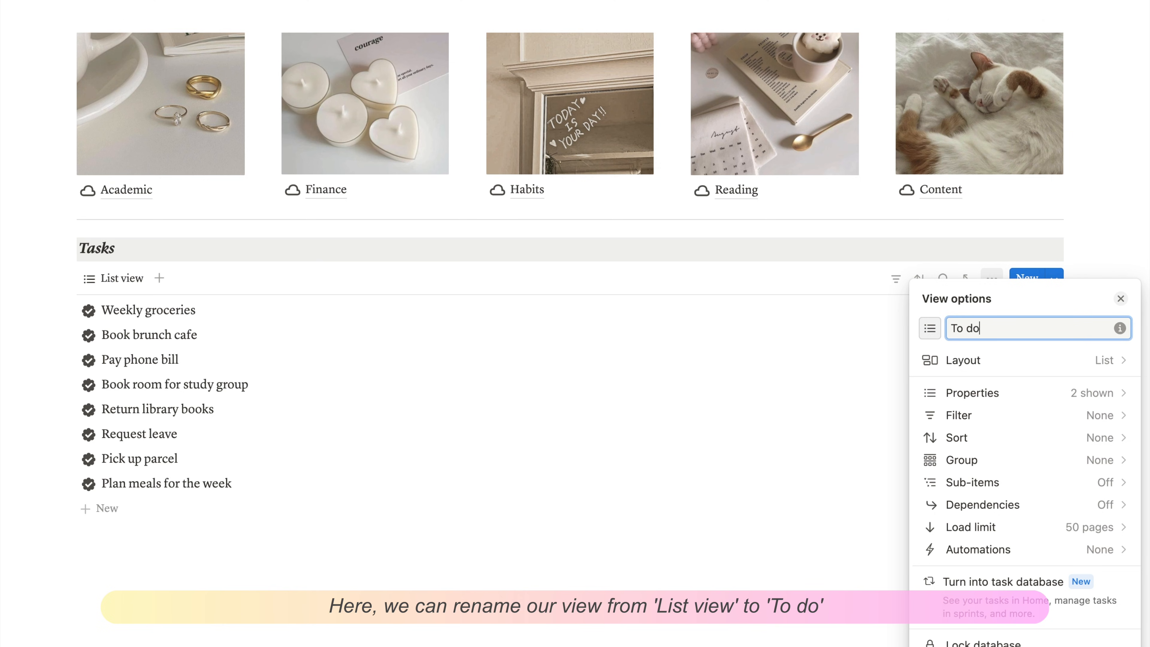
key("Return")
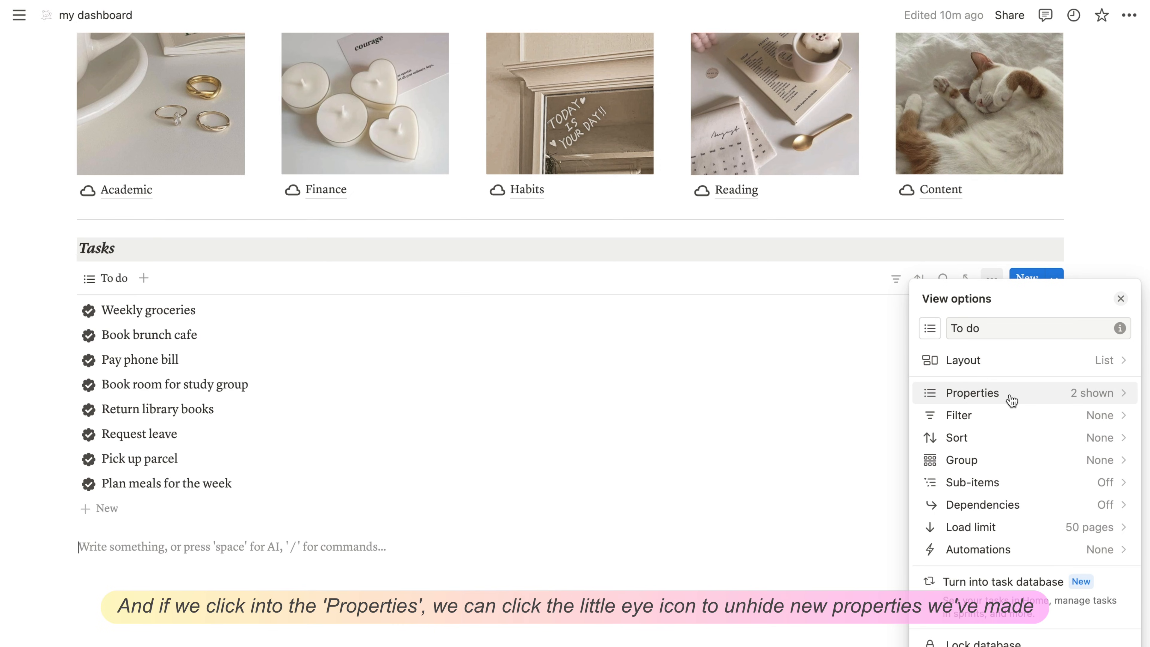
- Show the hidden Due Date and Status properties in the To do view
left_click(1002, 402)
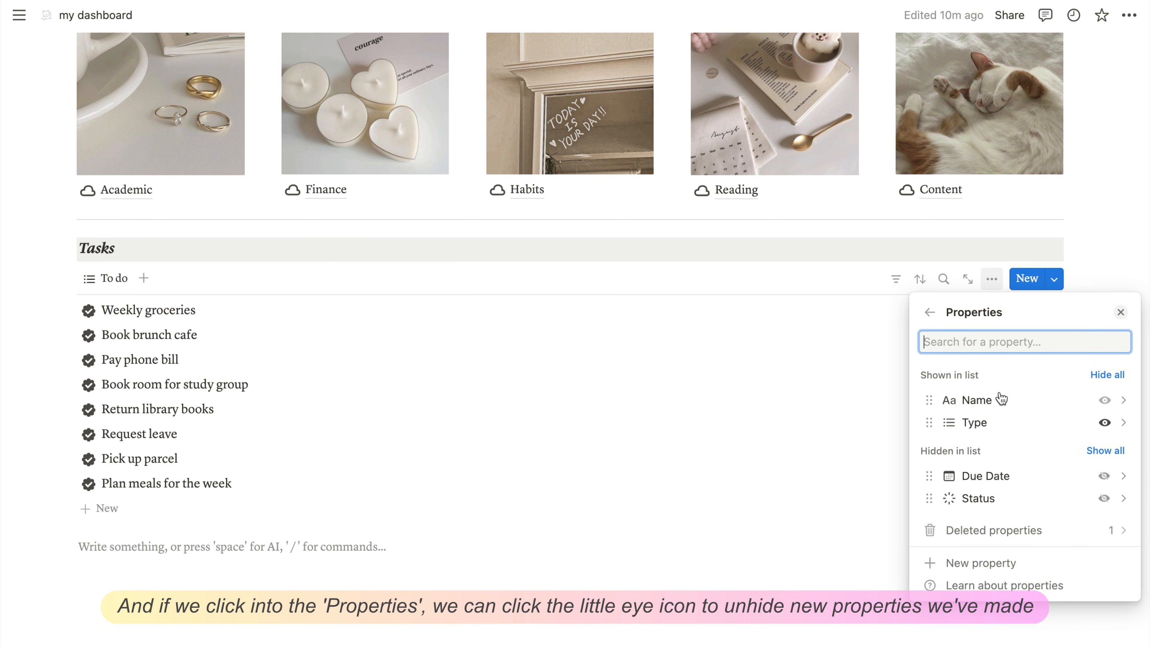
left_click(1105, 477)
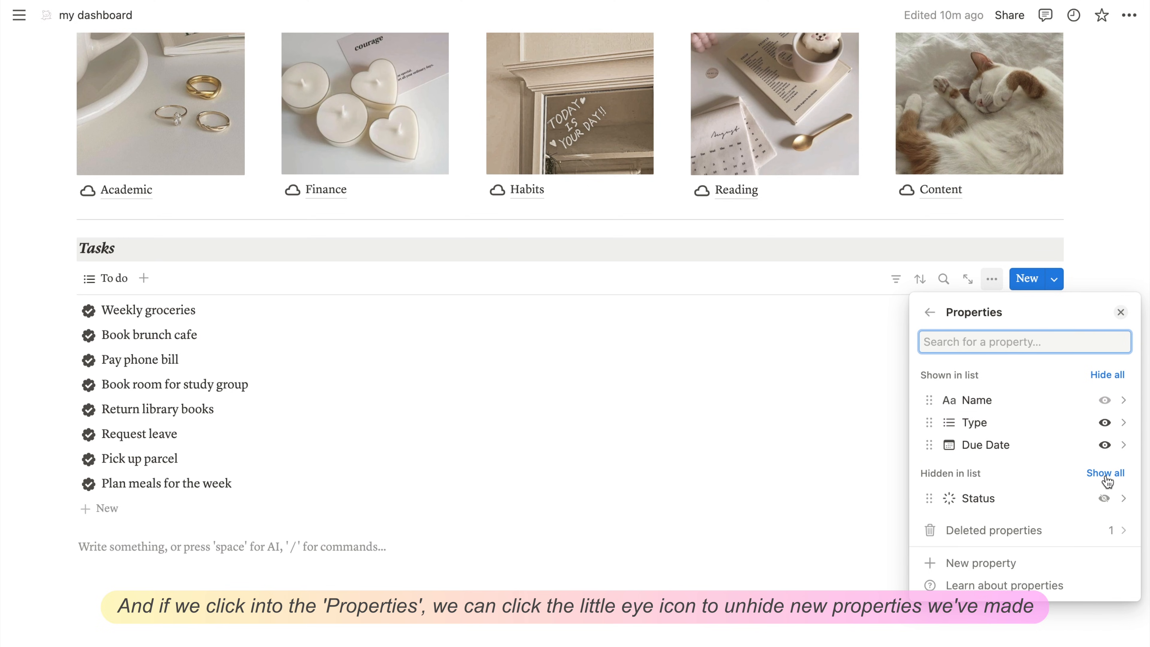
left_click(1105, 498)
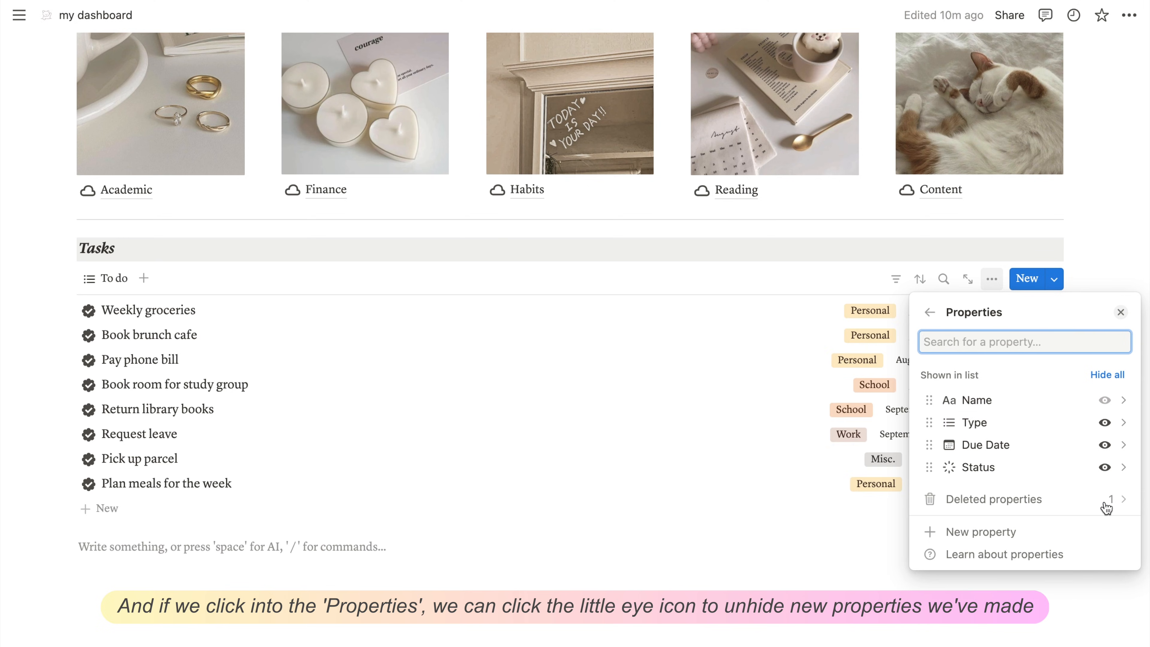
left_click(662, 507)
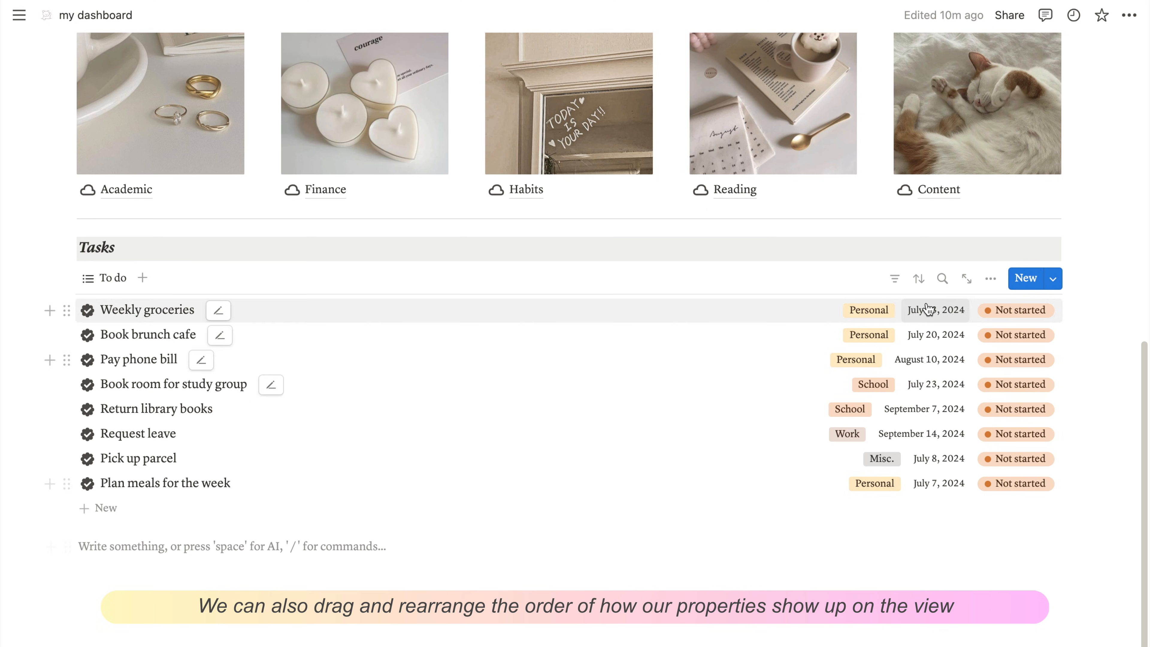
- Reorder the To do view's properties so that Status comes before Name
left_click(991, 278)
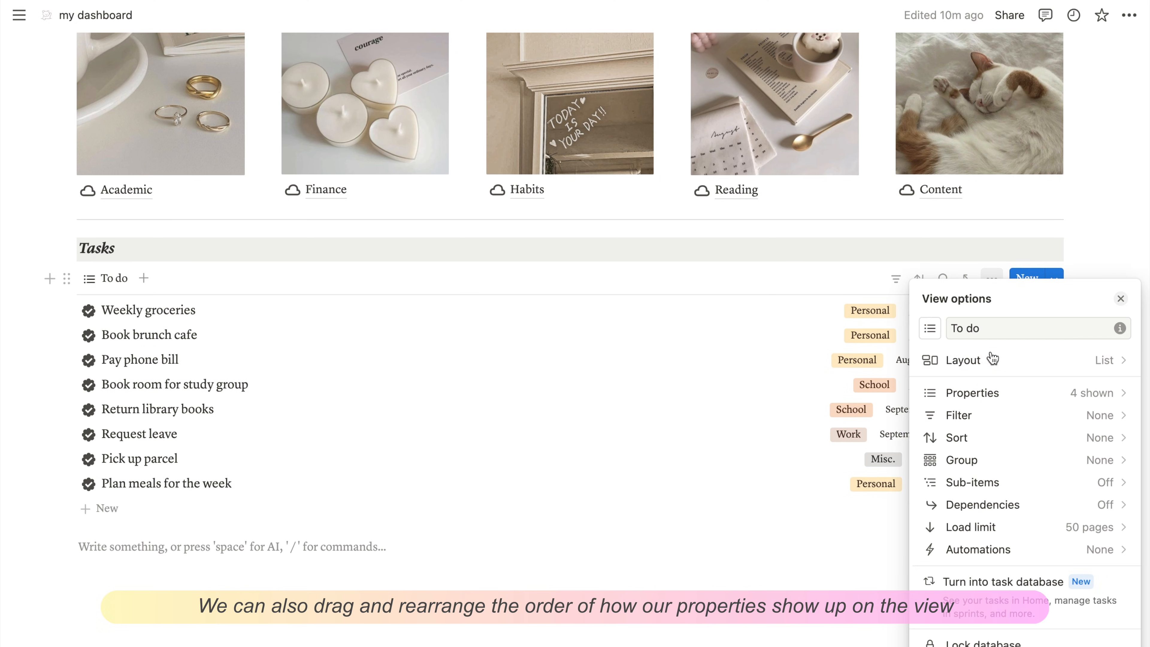
left_click(991, 399)
left_click_drag(989, 474, 991, 403)
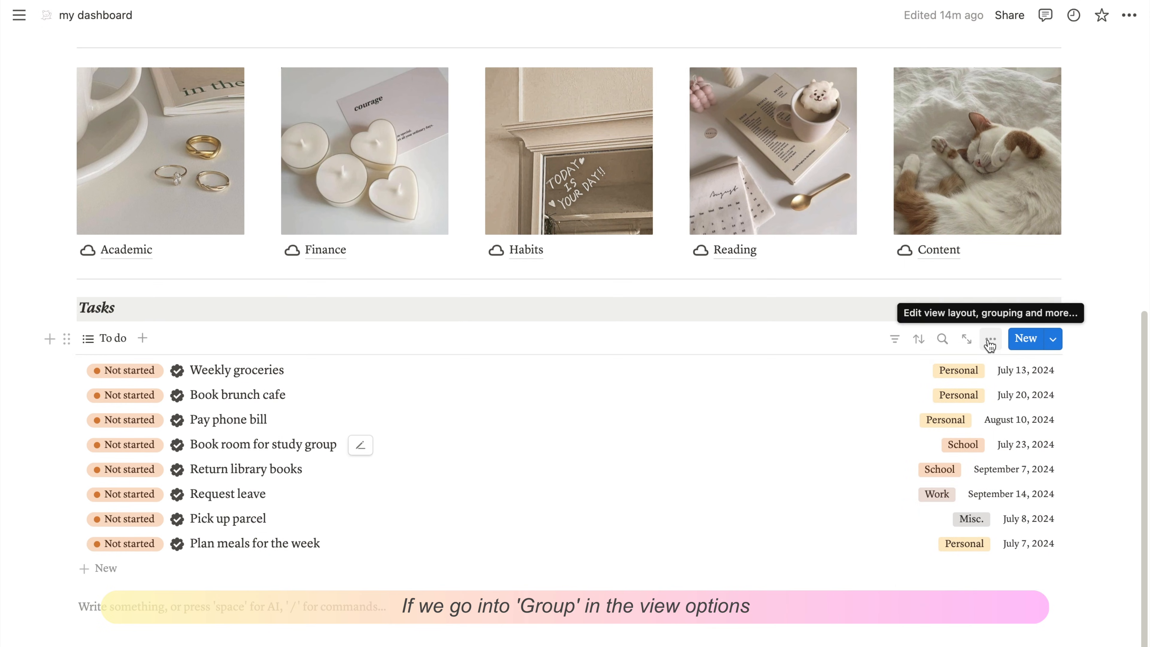
- Group the To do view by Type and arrange the groups in the order Personal, School, Work, Misc
left_click(991, 339)
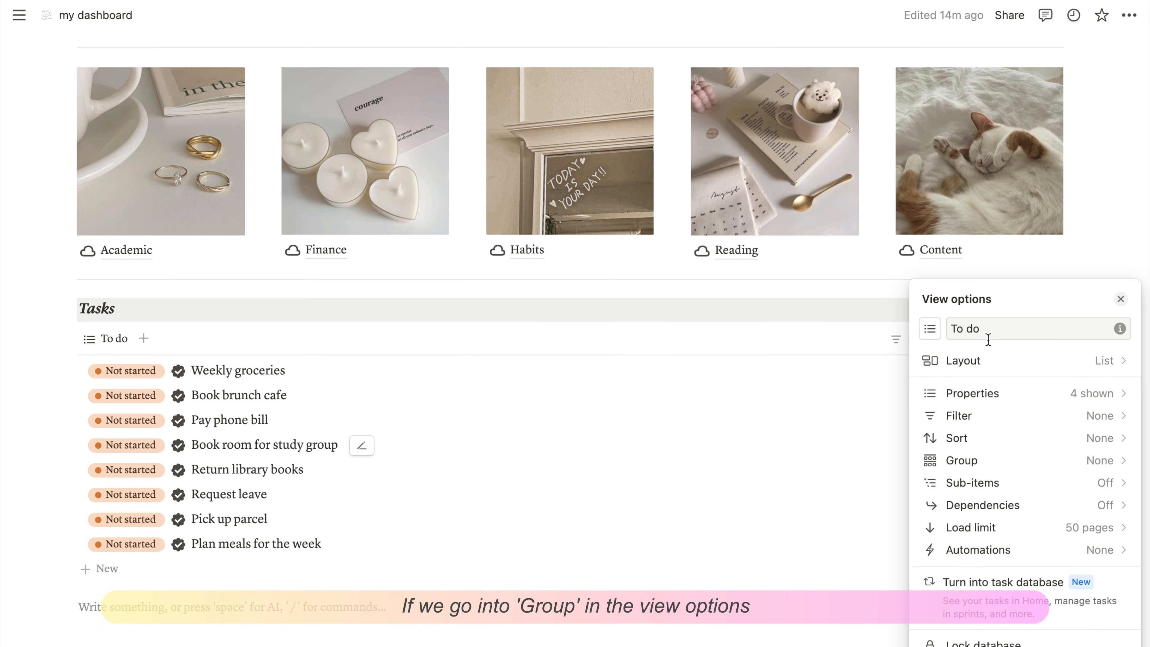
left_click(960, 460)
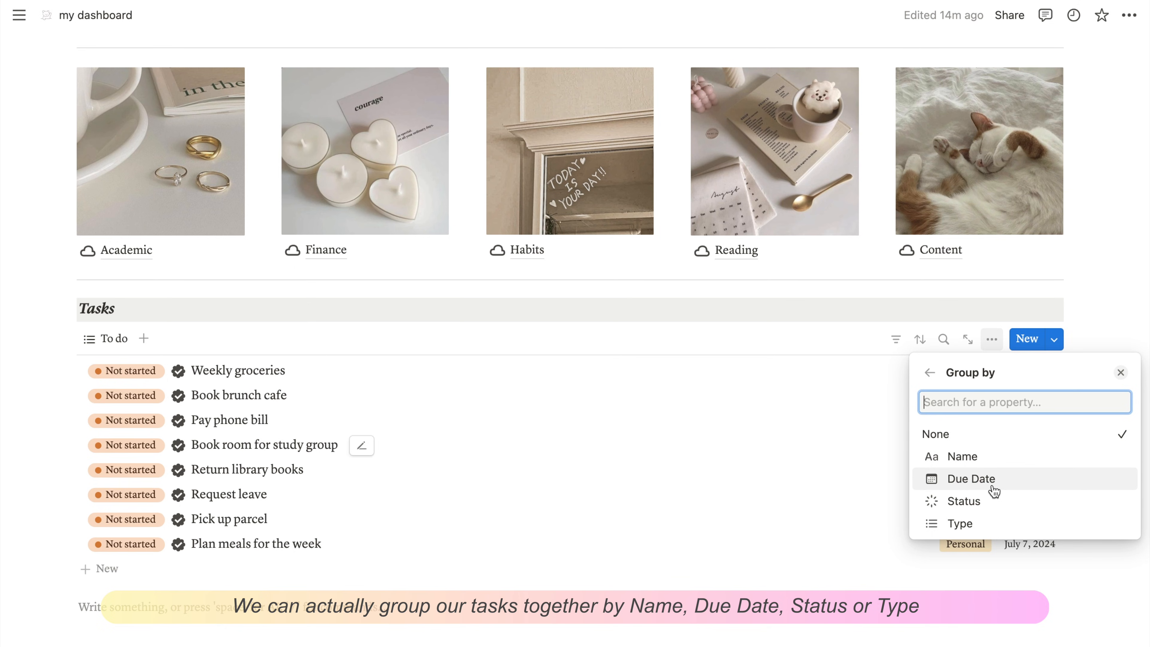
left_click(980, 530)
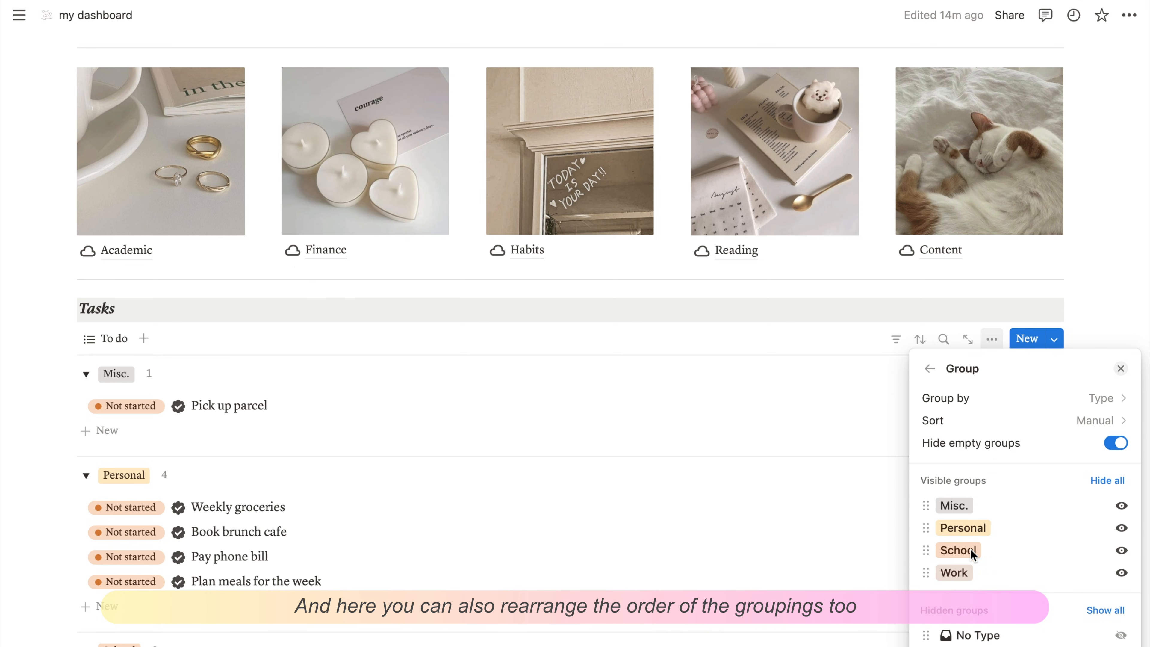
left_click_drag(974, 529, 975, 500)
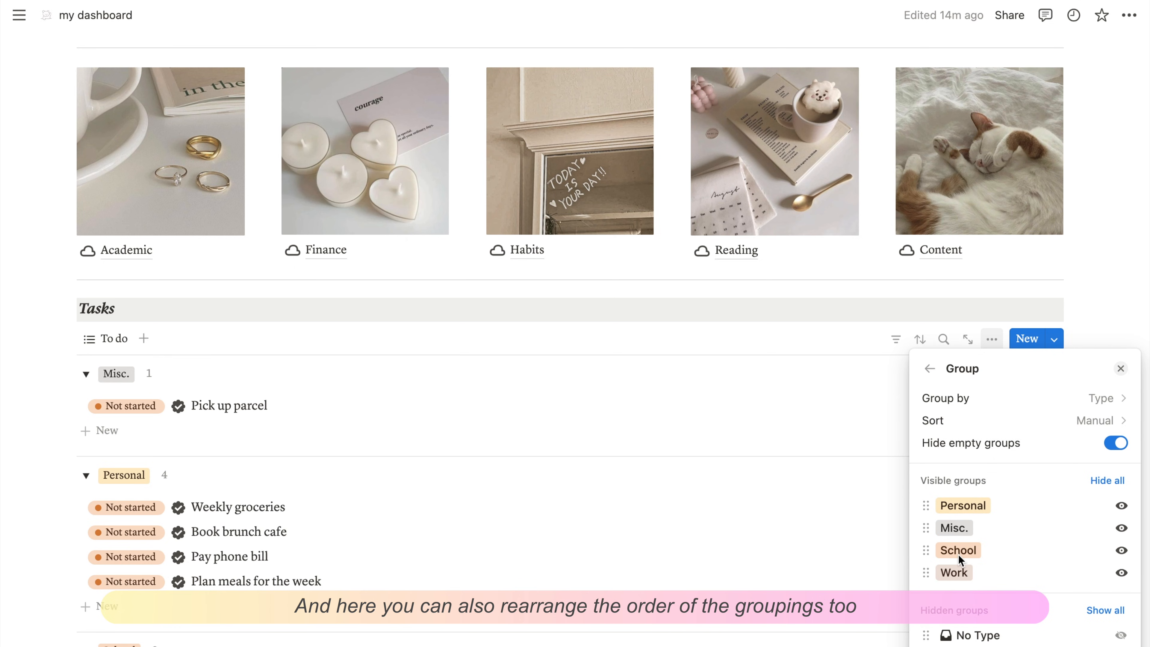
left_click_drag(961, 549, 955, 573)
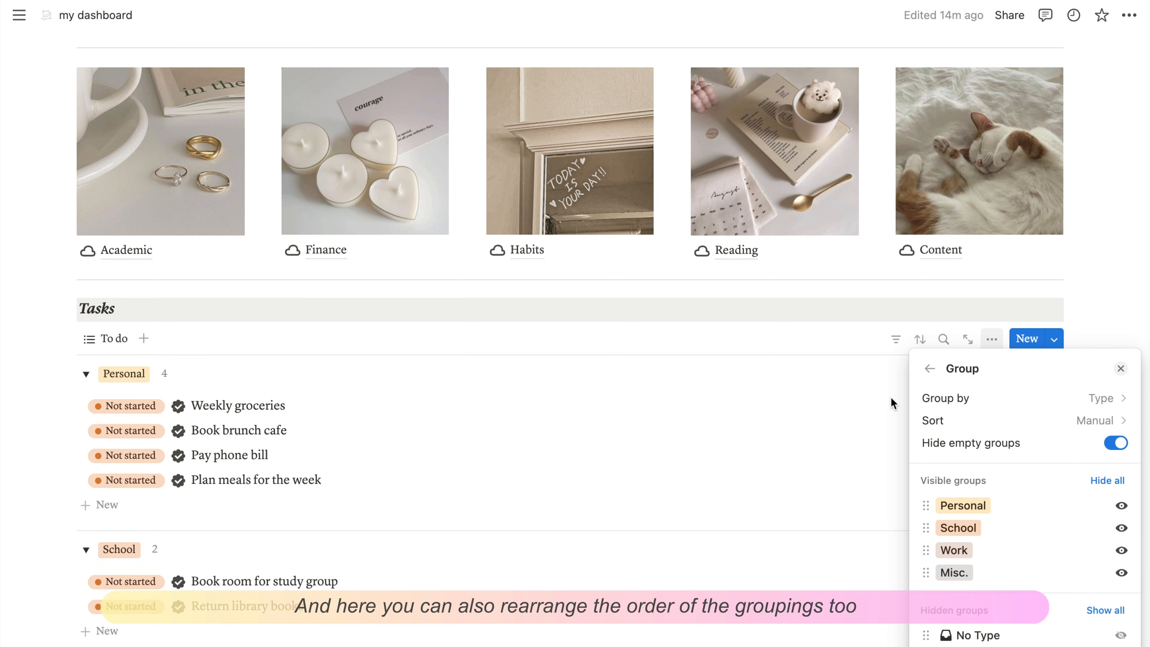
left_click(891, 398)
- Collapse the Personal group in the task list and expand it again
scroll(84, 188, "down", 4)
left_click(84, 186)
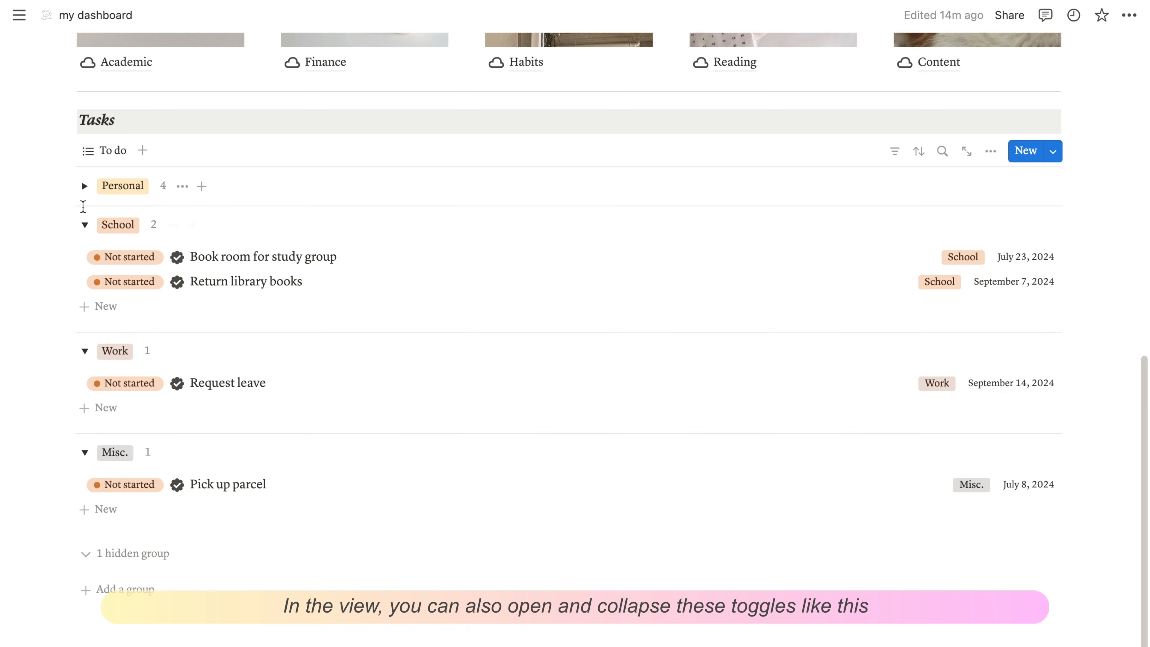
left_click(85, 186)
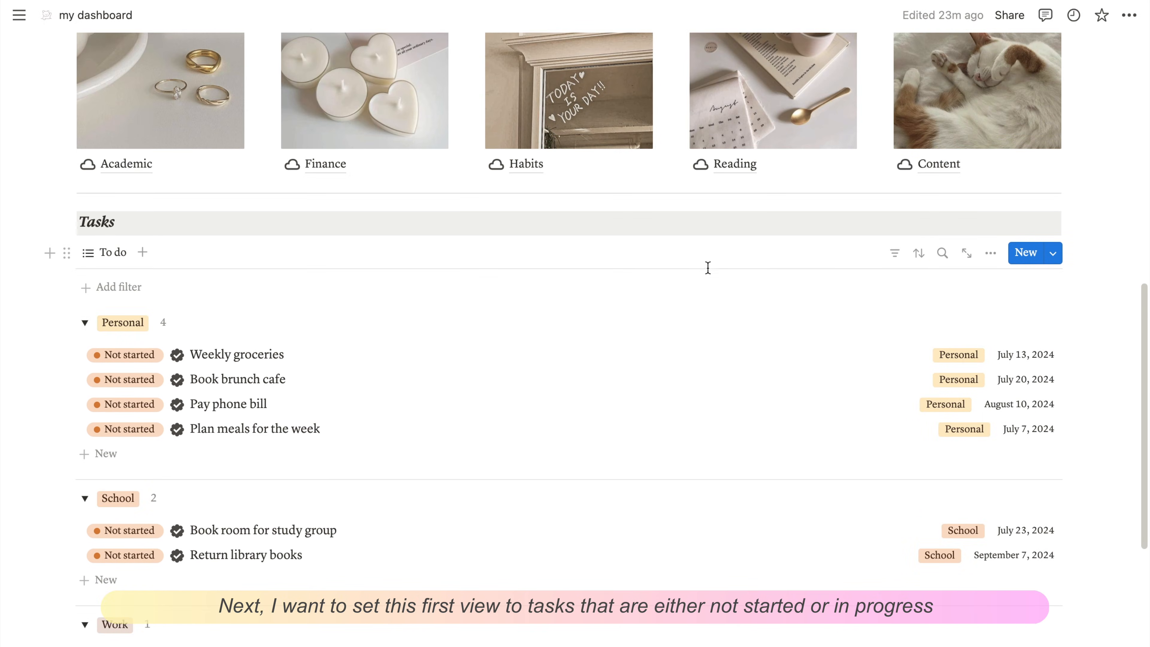
- Filter the To do view by Status to include only the To-do and In progress groups
left_click(891, 261)
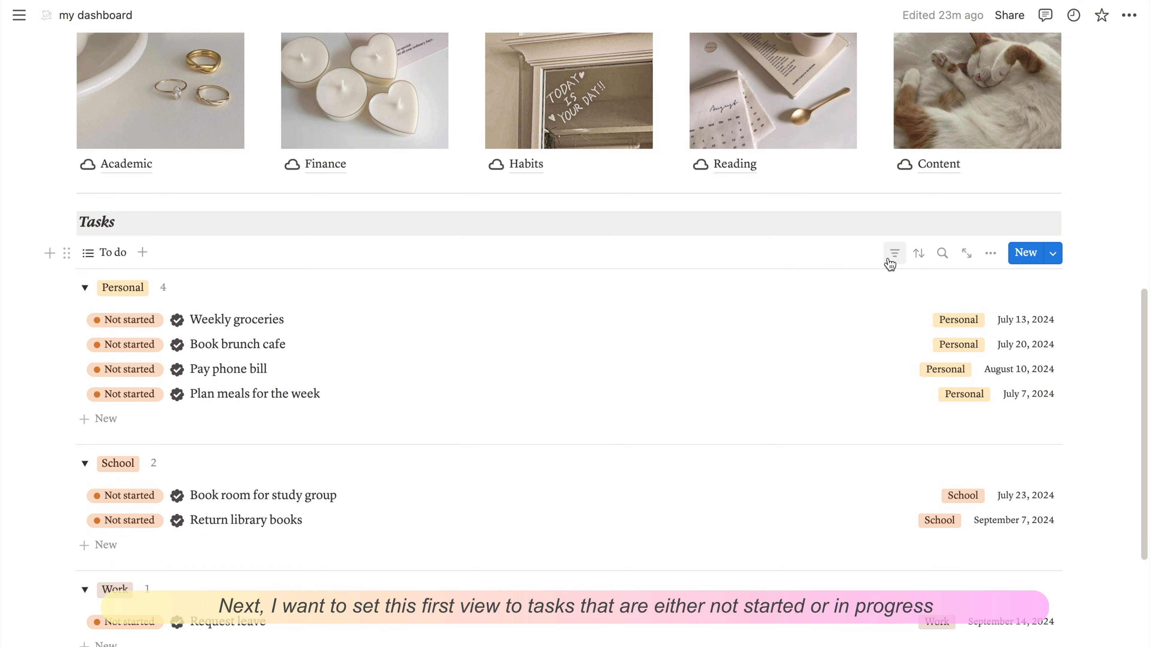
left_click(898, 254)
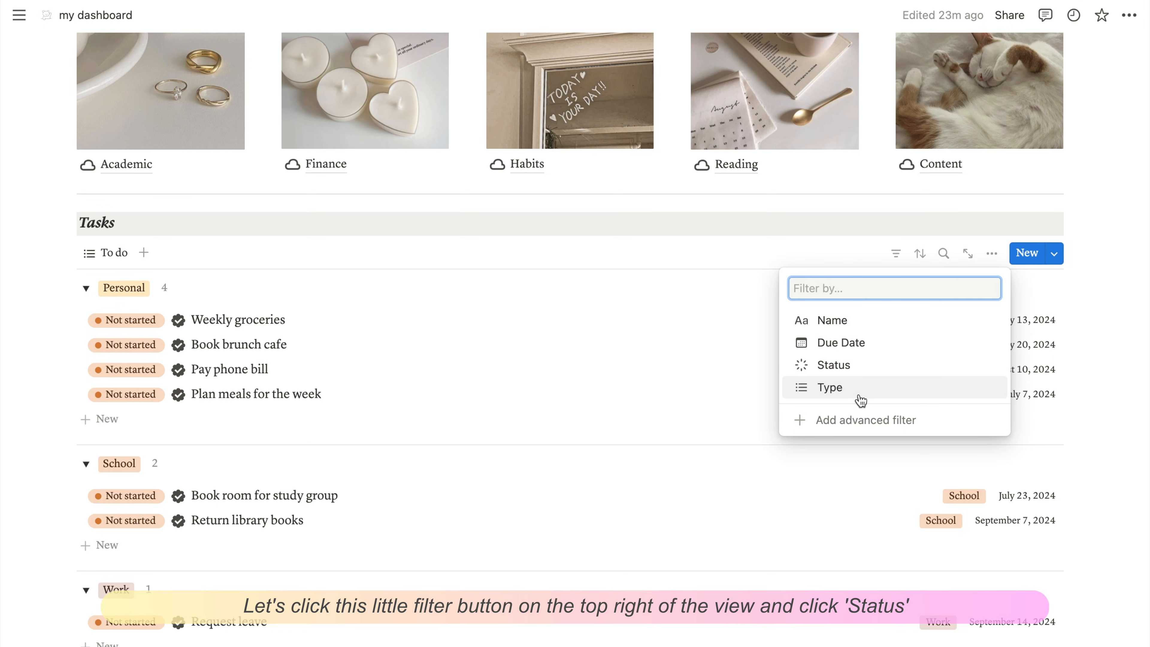
left_click(873, 367)
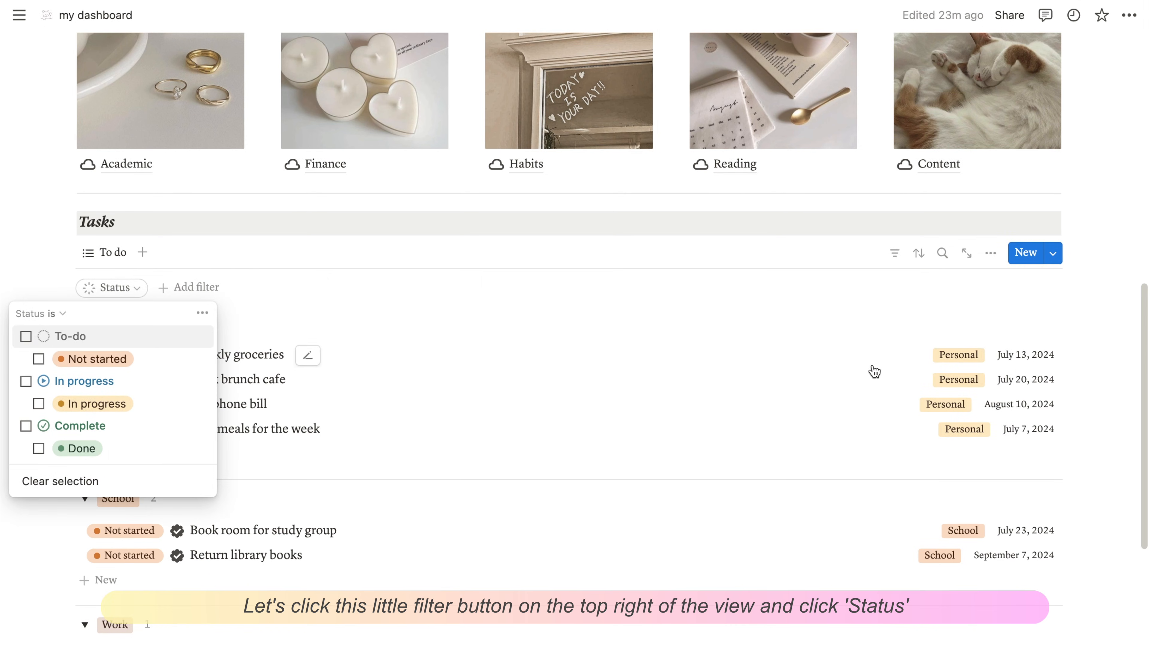
left_click(99, 337)
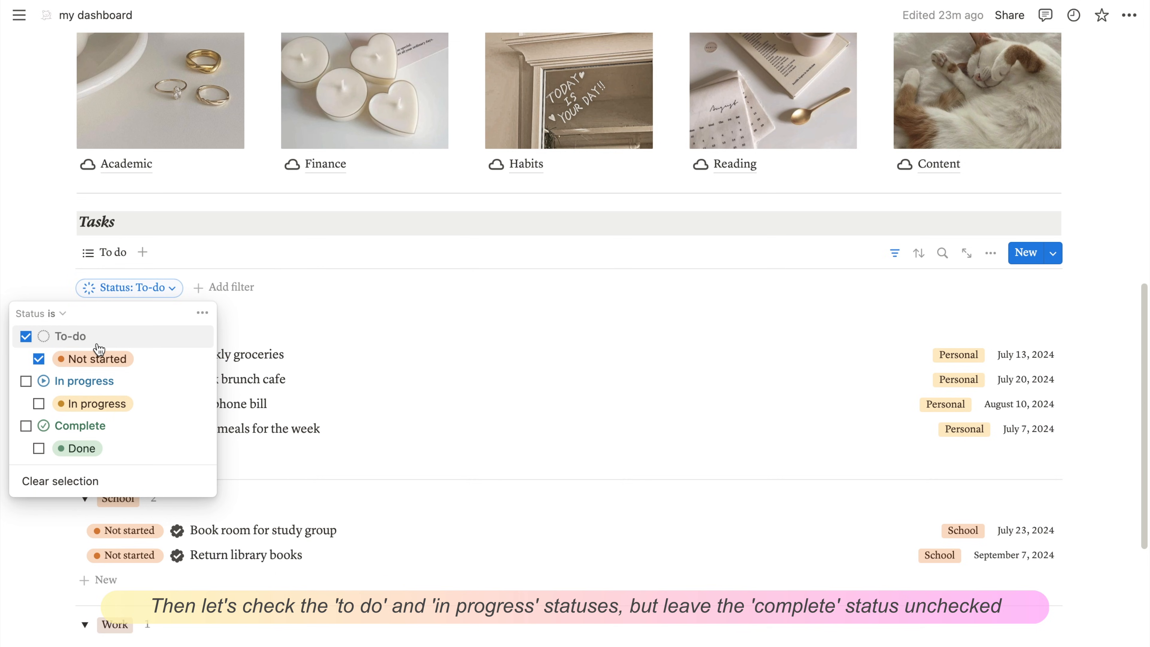
left_click(104, 384)
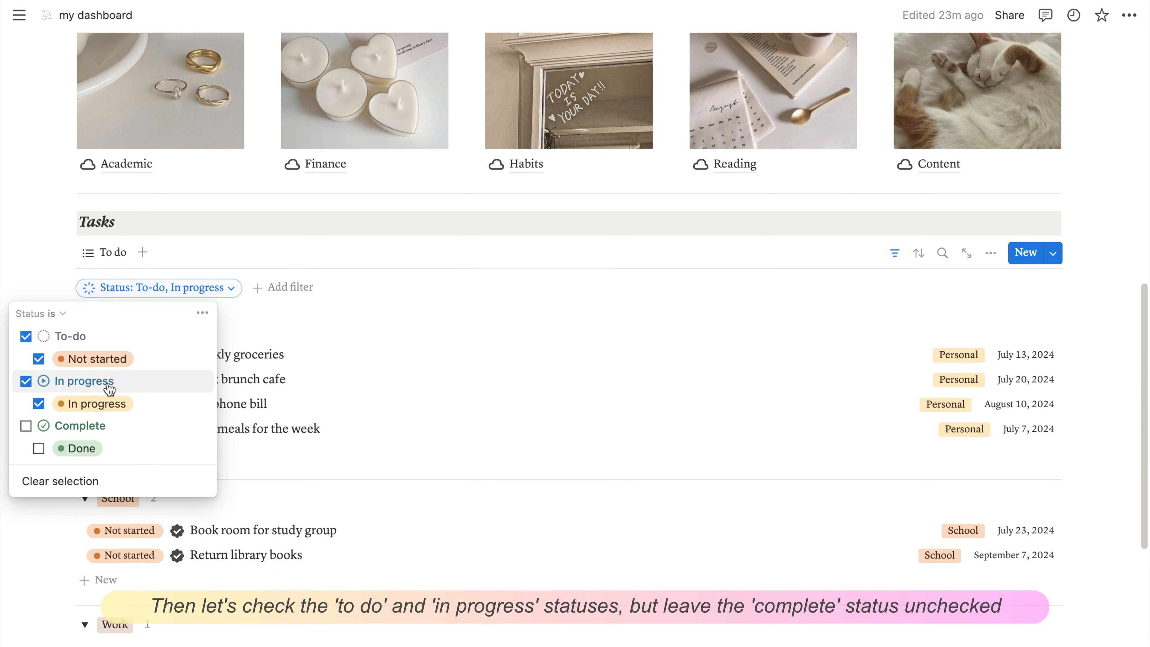
left_click(398, 321)
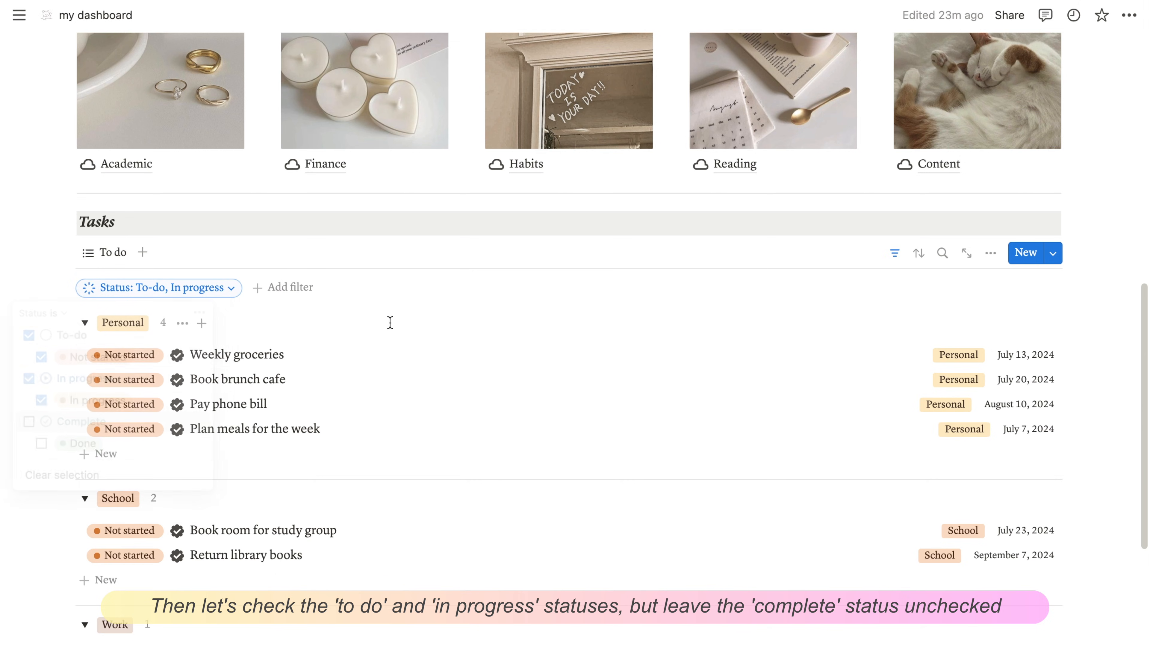
- Duplicate the To do view and name the copy "Done"
scroll(317, 454, "down", 1)
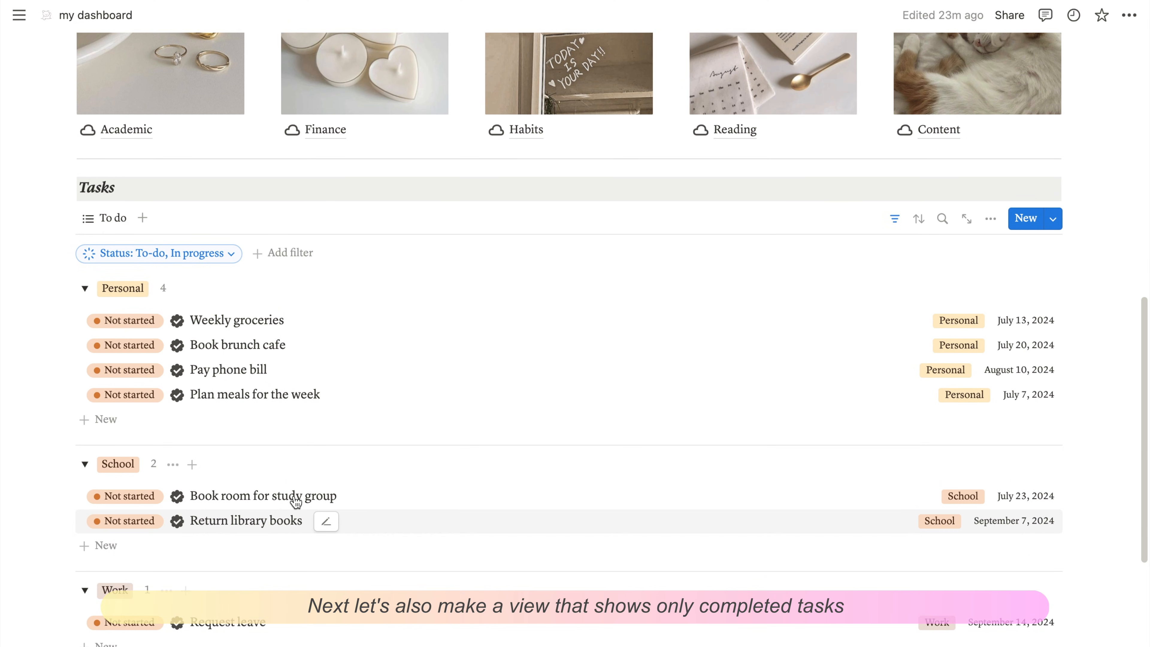
left_click(105, 217)
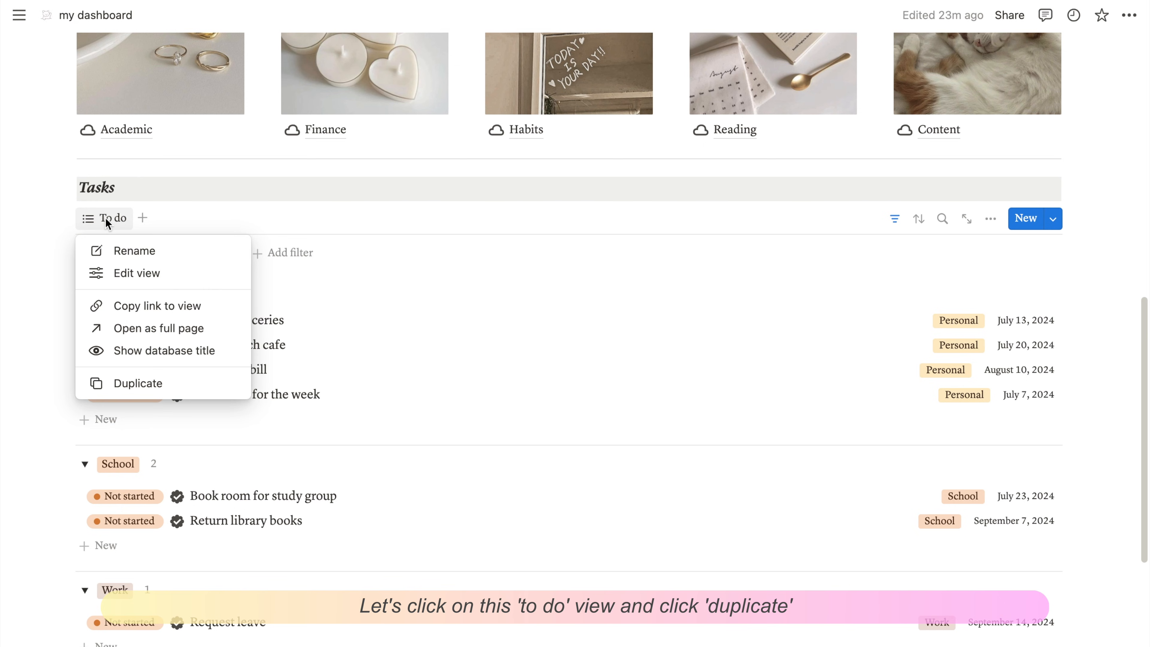
left_click(143, 391)
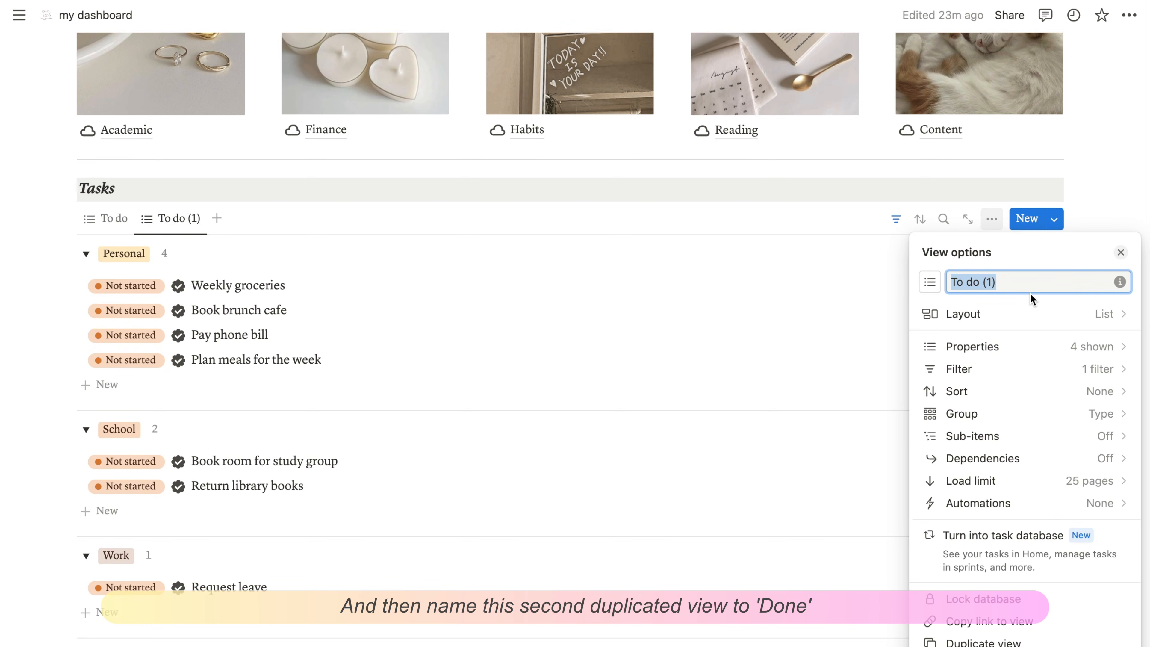
type("Done")
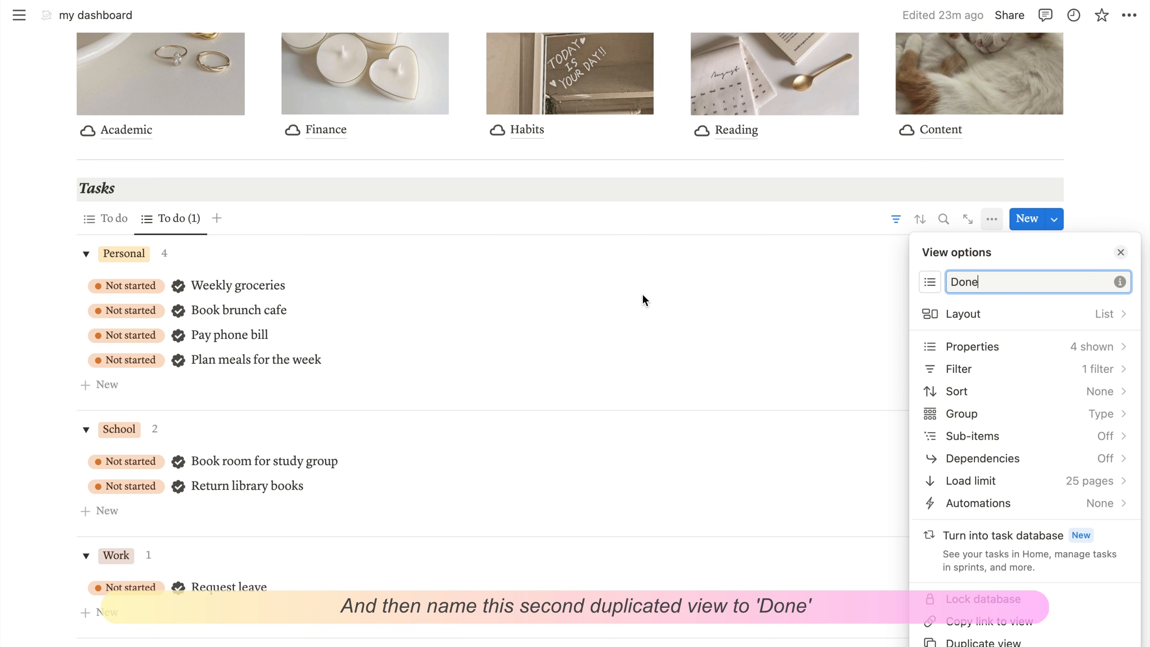
left_click(678, 247)
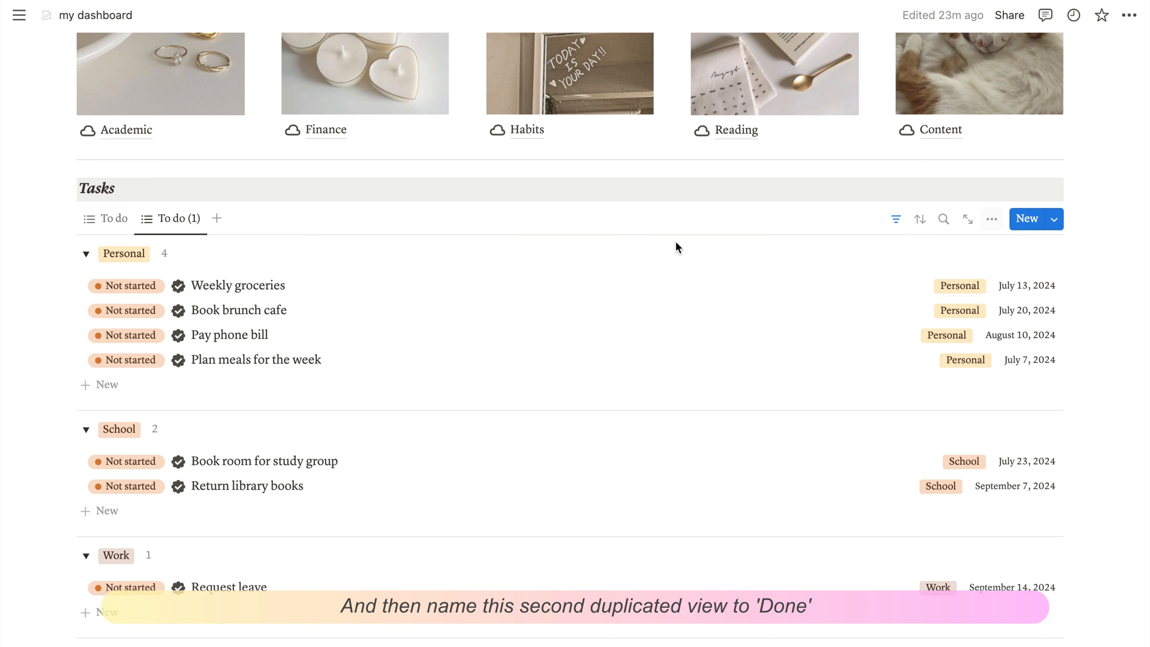
- Change the Done view's Status filter to include only the Complete group
left_click(901, 223)
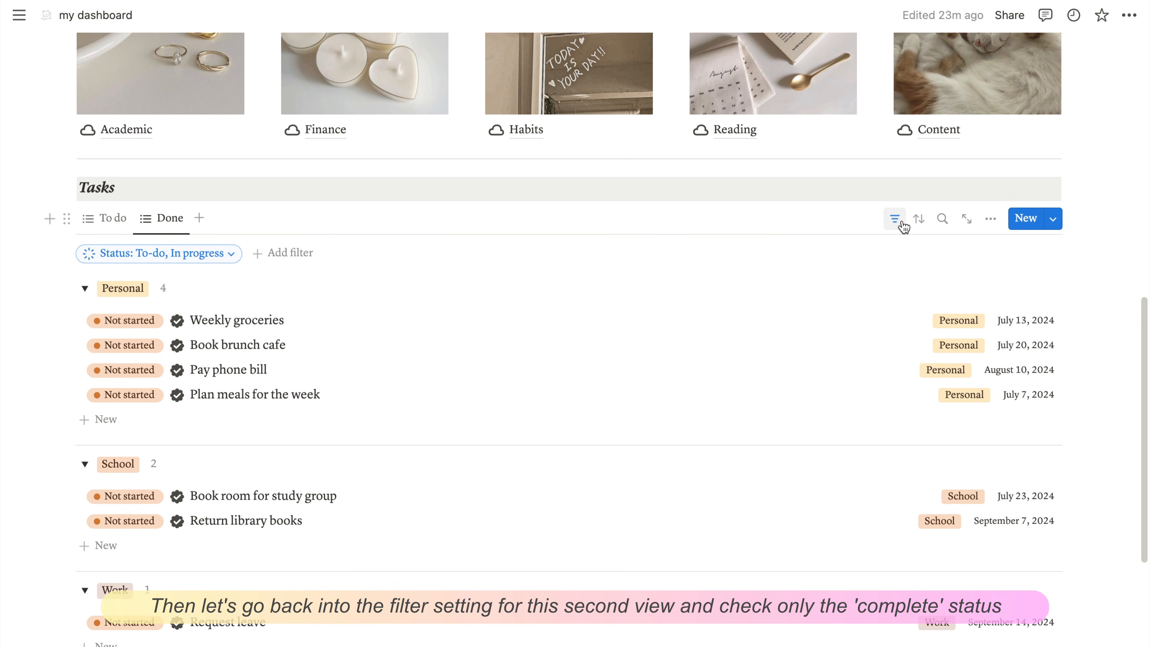
left_click(225, 261)
left_click(126, 302)
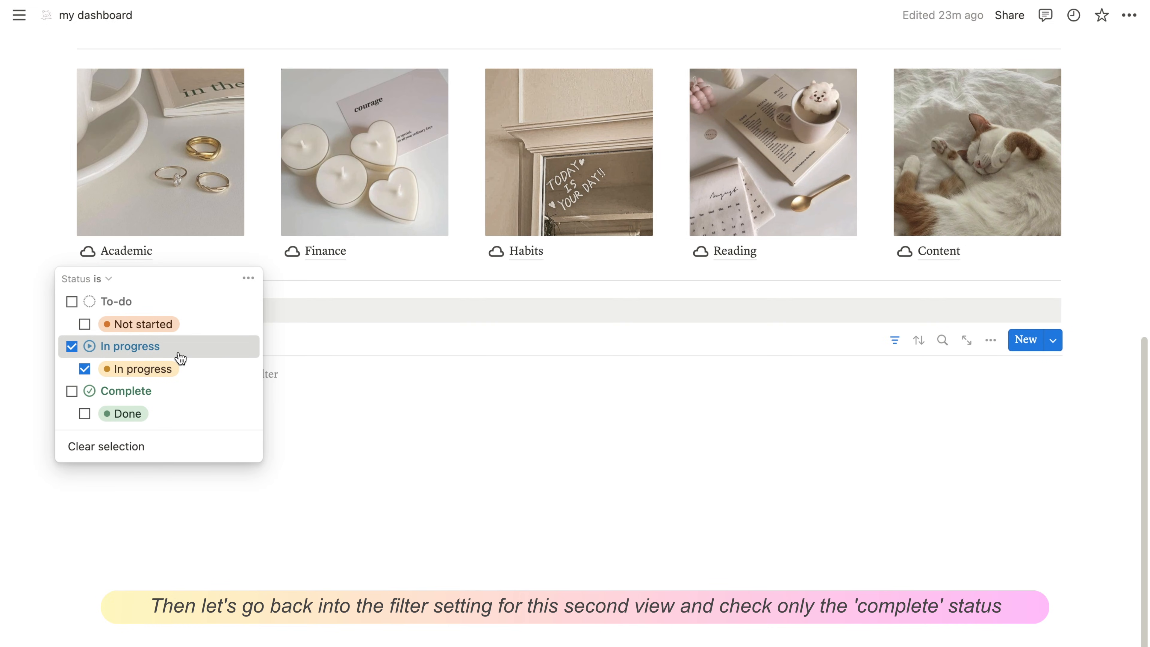
left_click(180, 357)
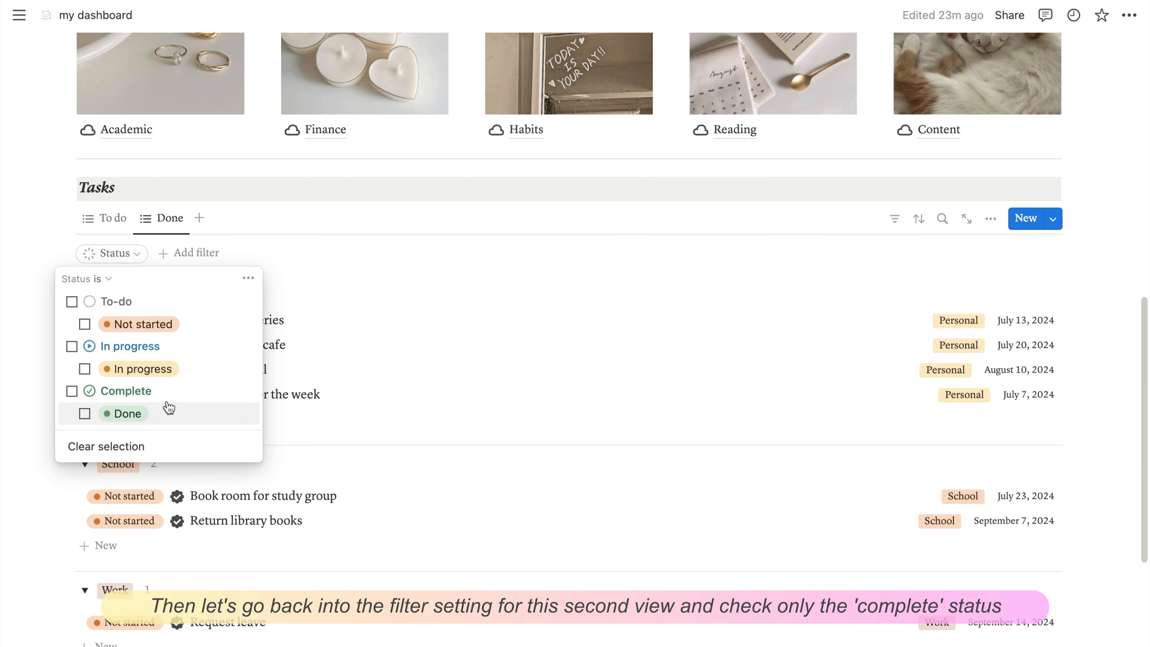
left_click(168, 393)
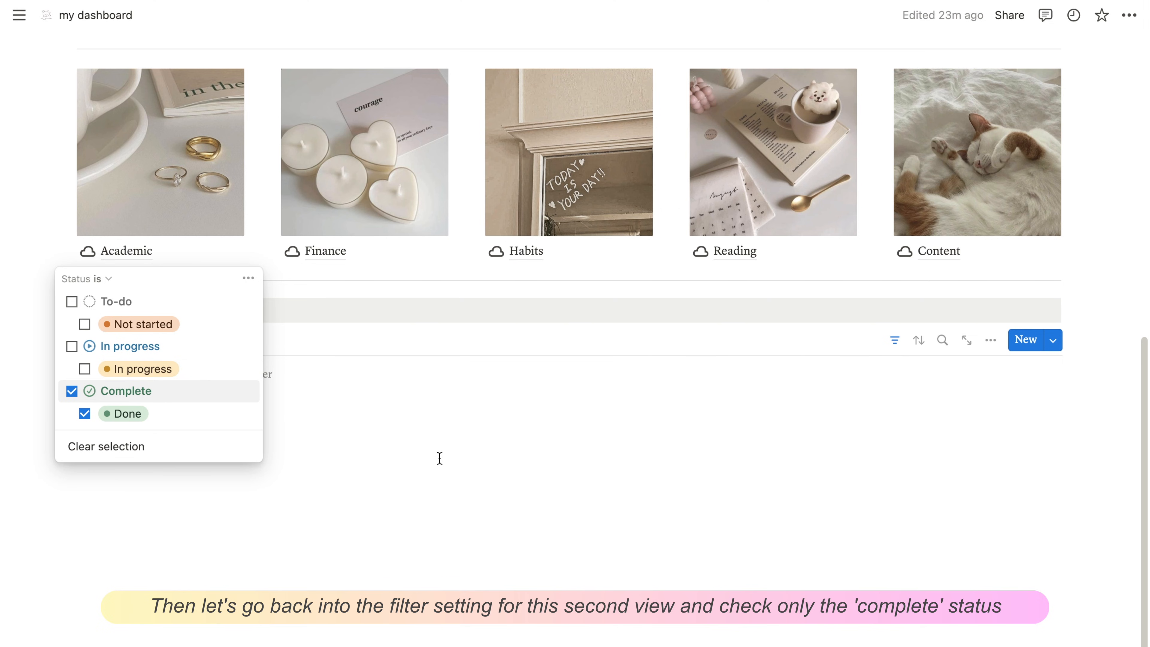
left_click(364, 450)
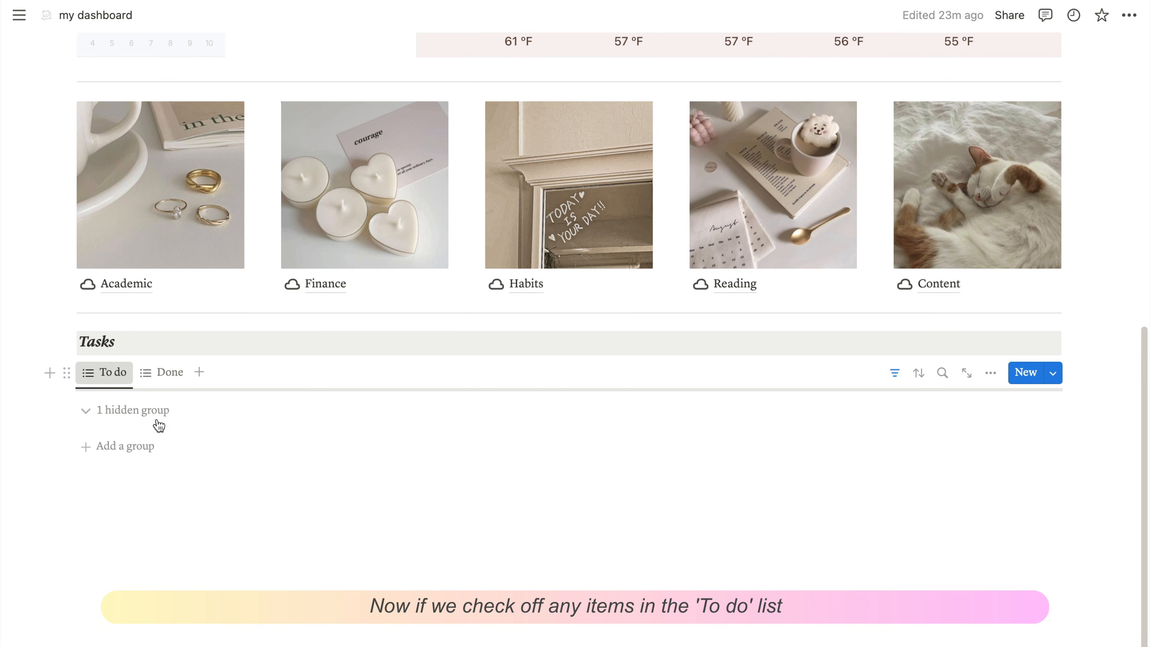
- Set the "Pay phone bill" task's status to Done in the To do view and check the Done view
scroll(248, 423, "down", 4)
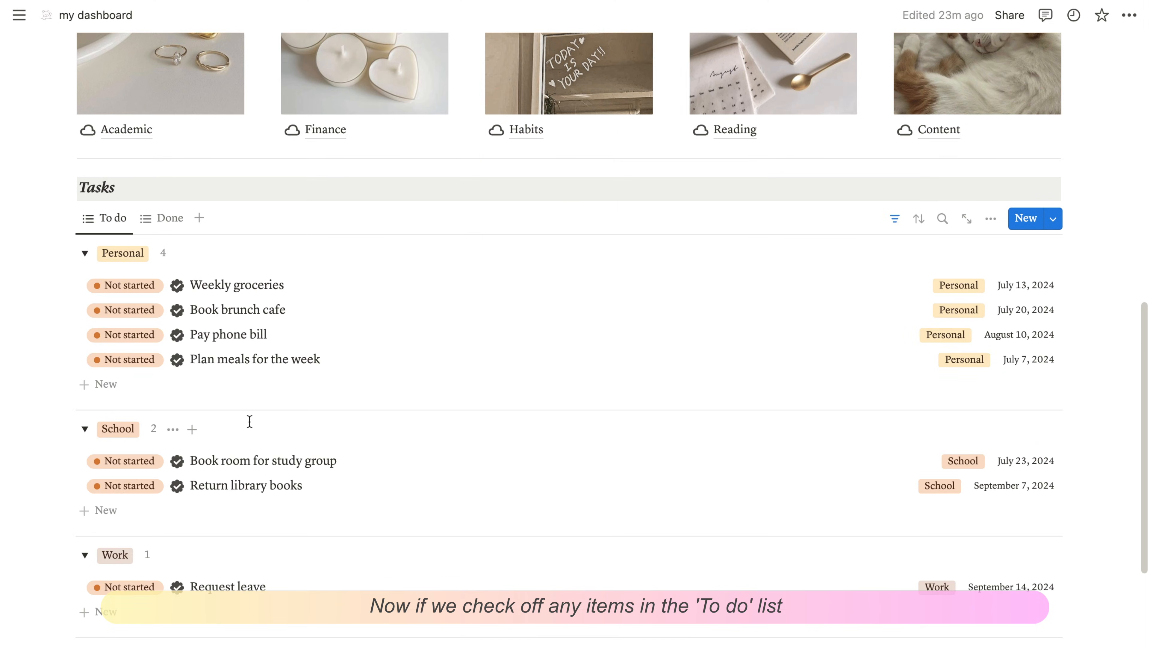
left_click(140, 312)
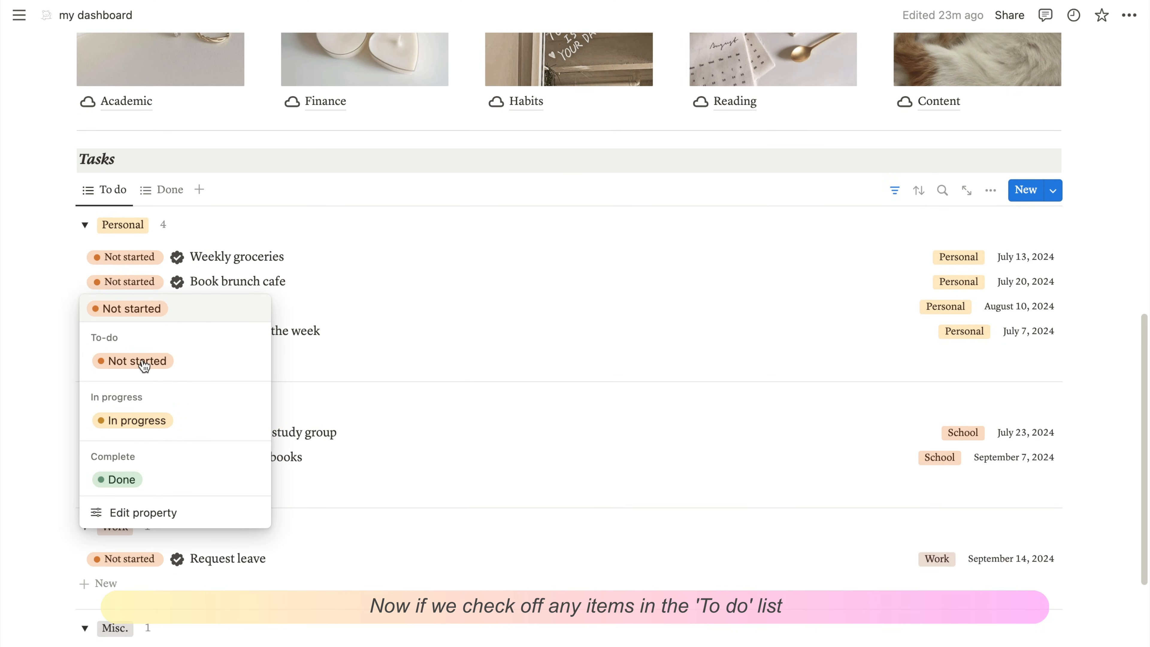
left_click(121, 480)
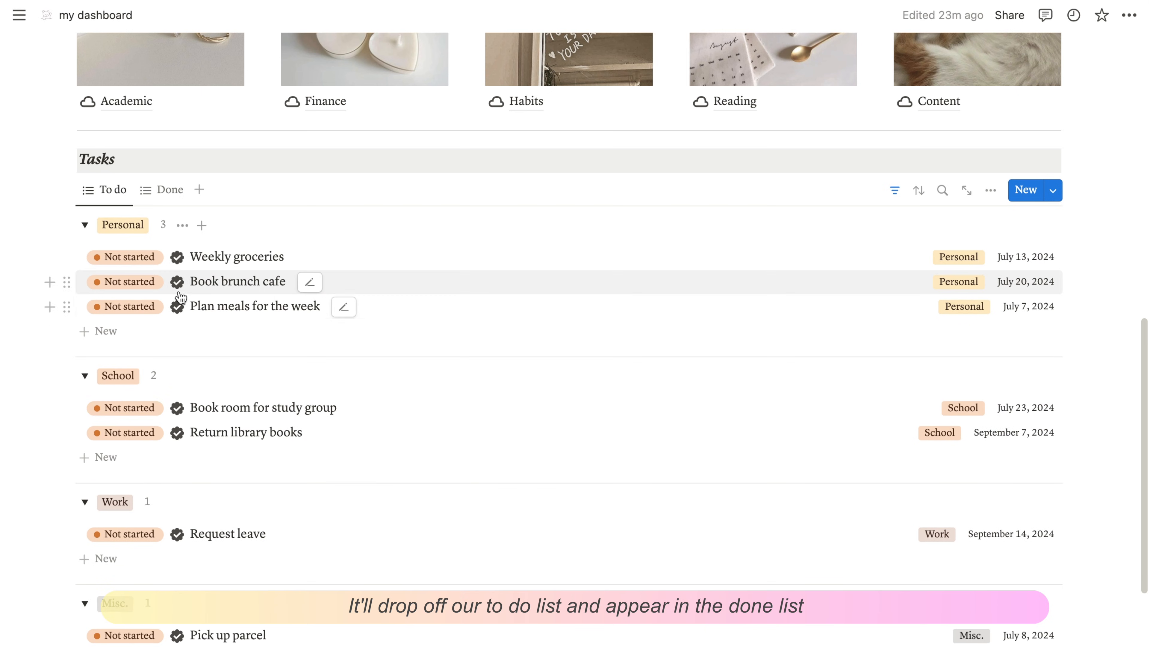
left_click(177, 200)
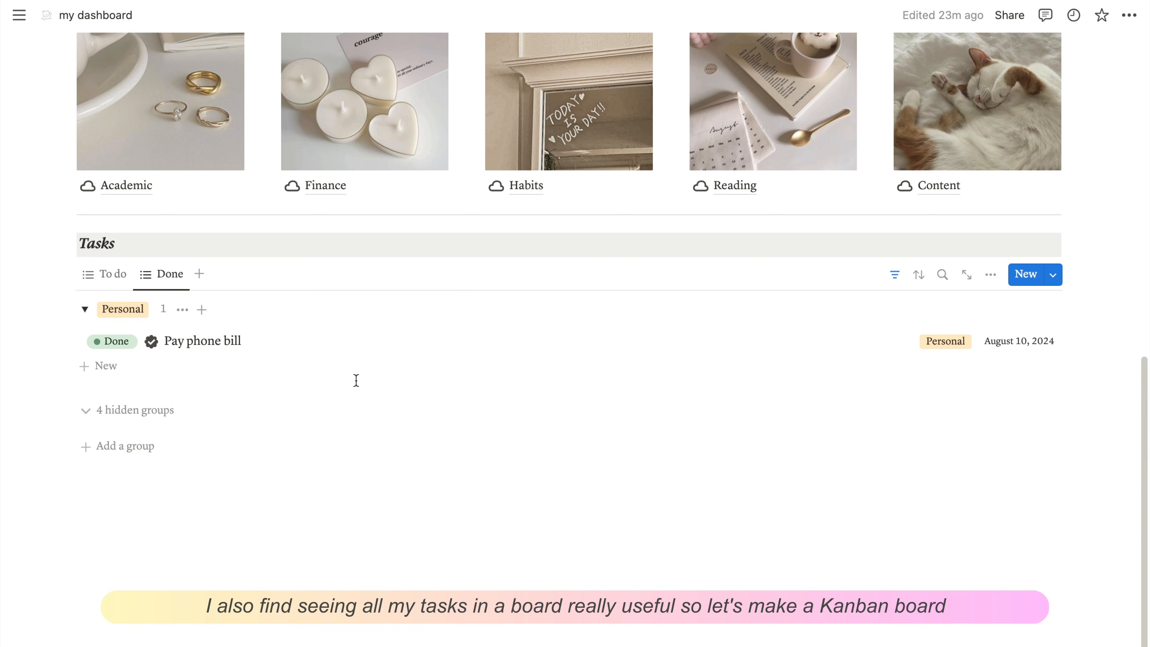
- Add a board view to the Tasks database and unhide its In progress status group
left_click(200, 273)
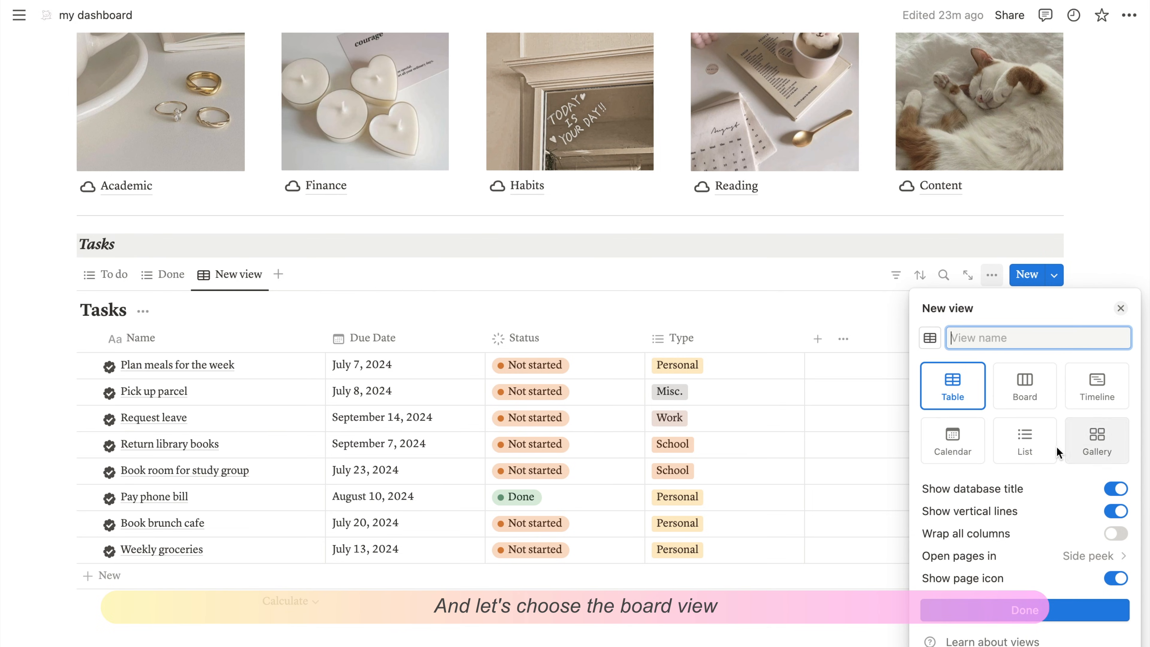
left_click(1025, 403)
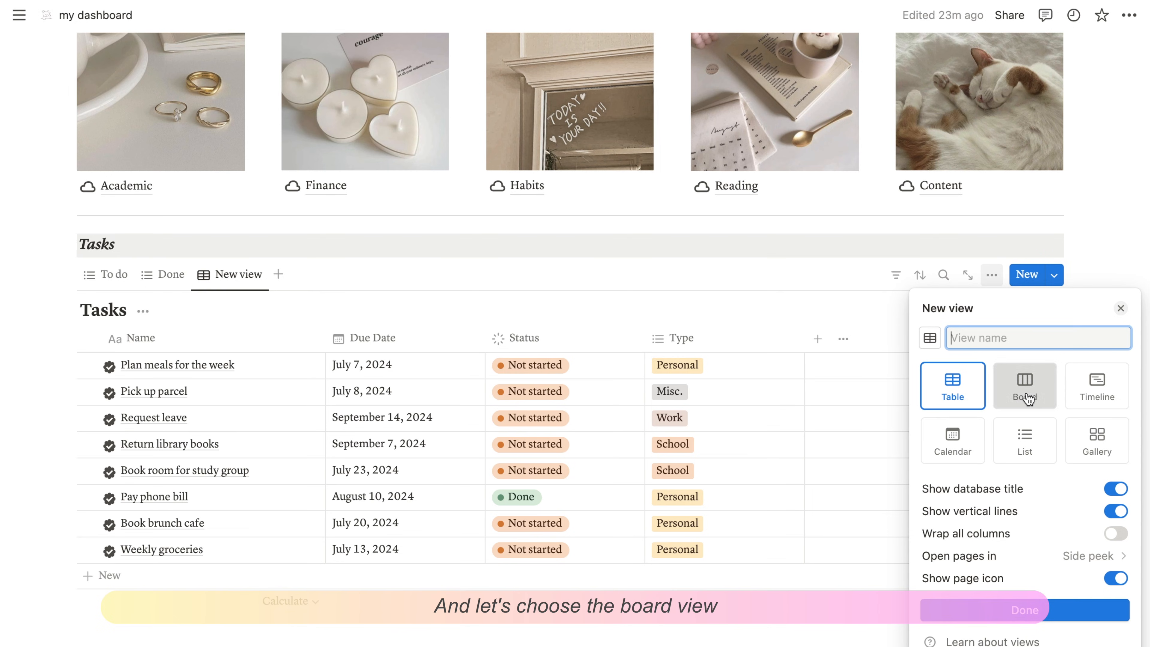
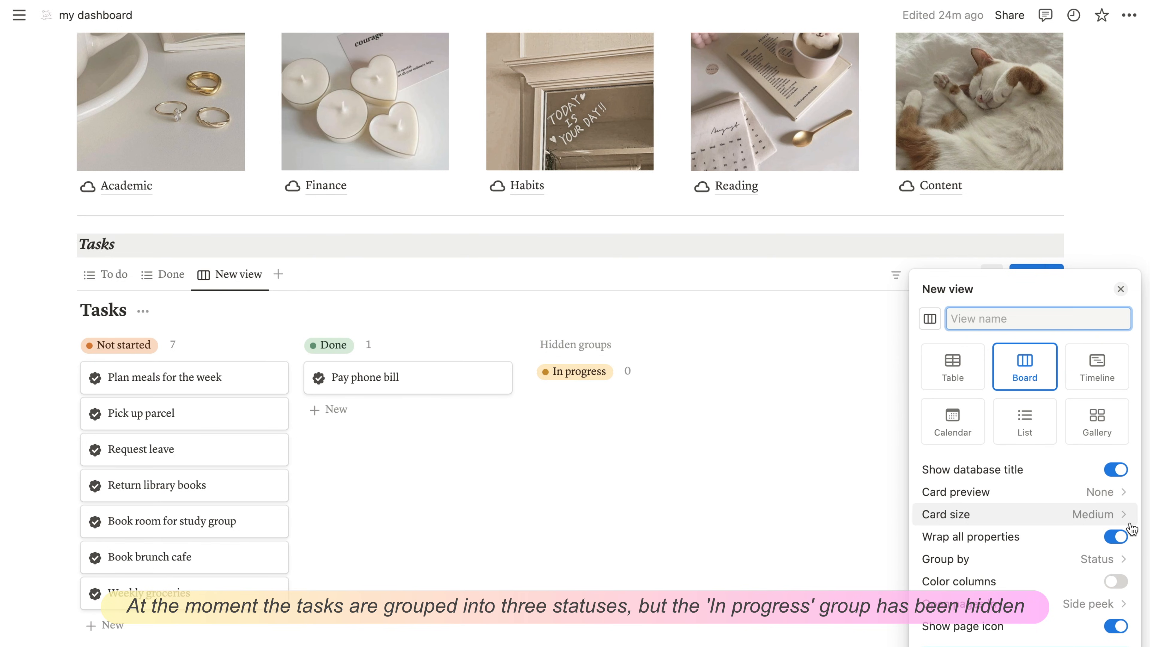
left_click(1103, 560)
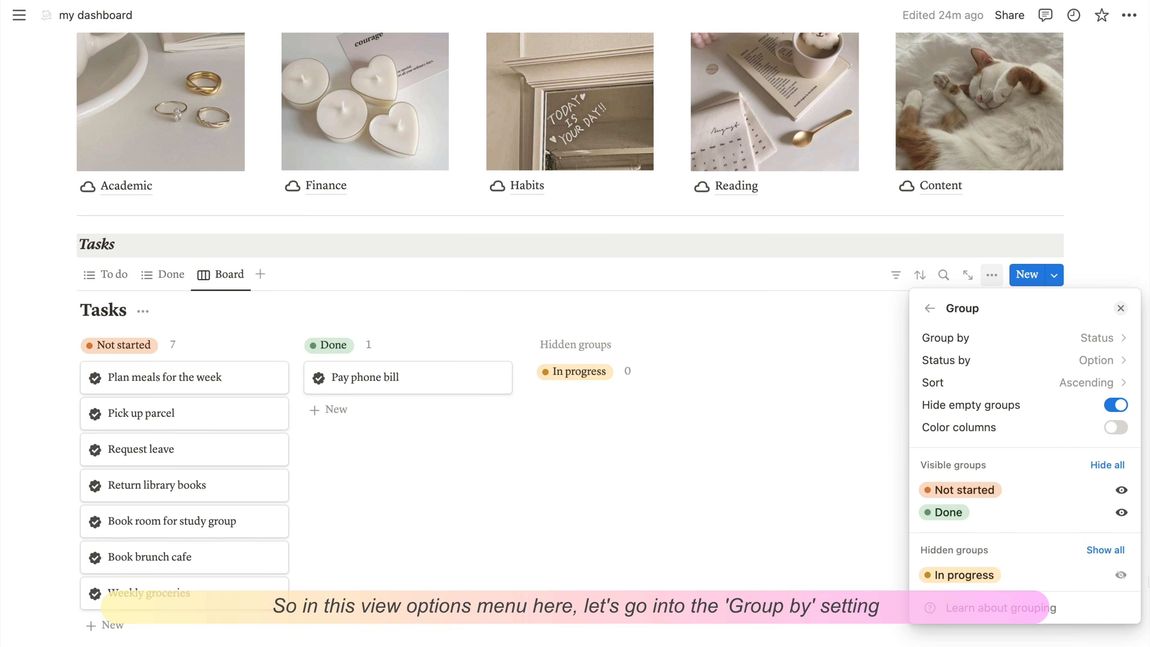
left_click(1121, 575)
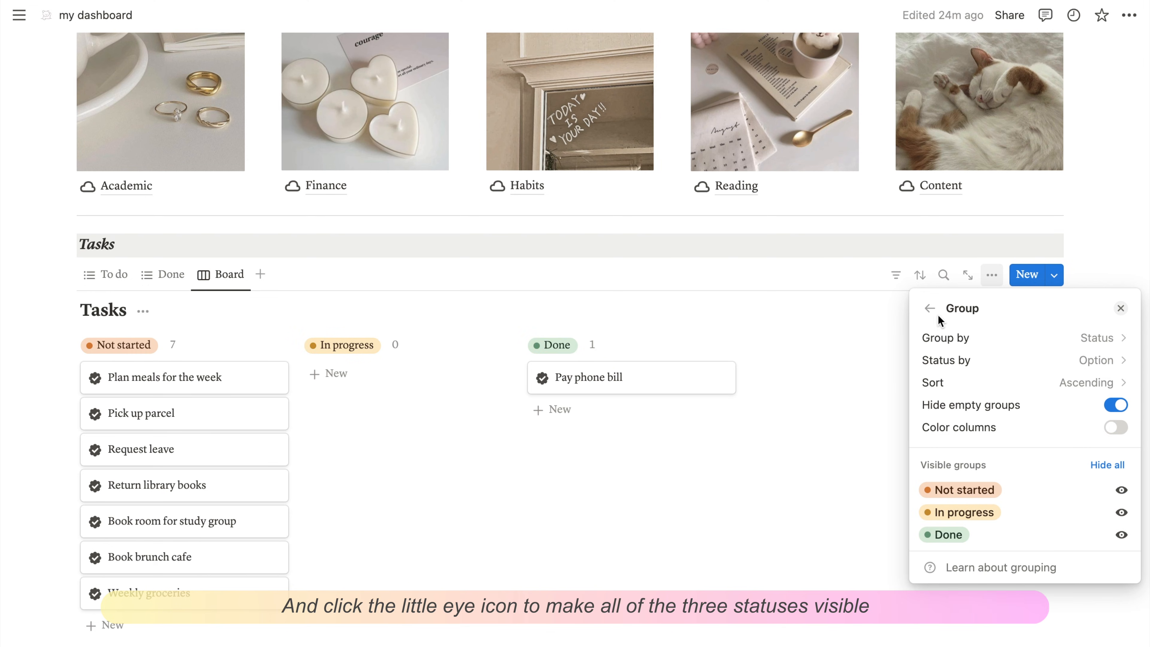
- Name the new view "Board" and enable coloured columns in its layout
left_click(931, 309)
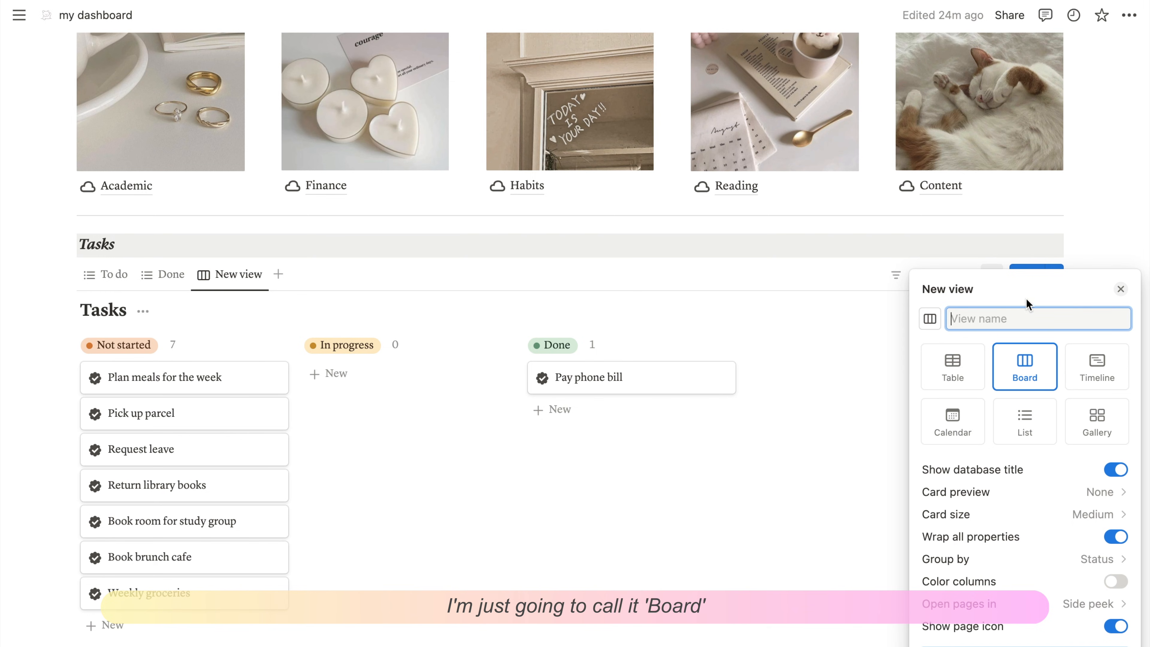
type("Board")
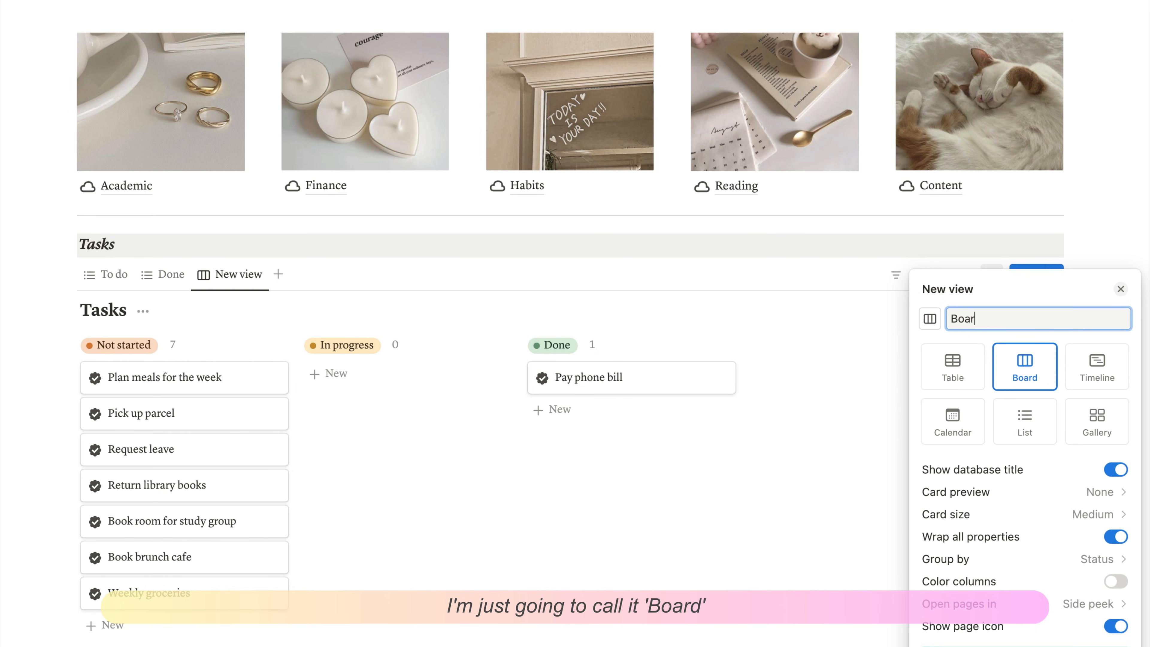
key("Return")
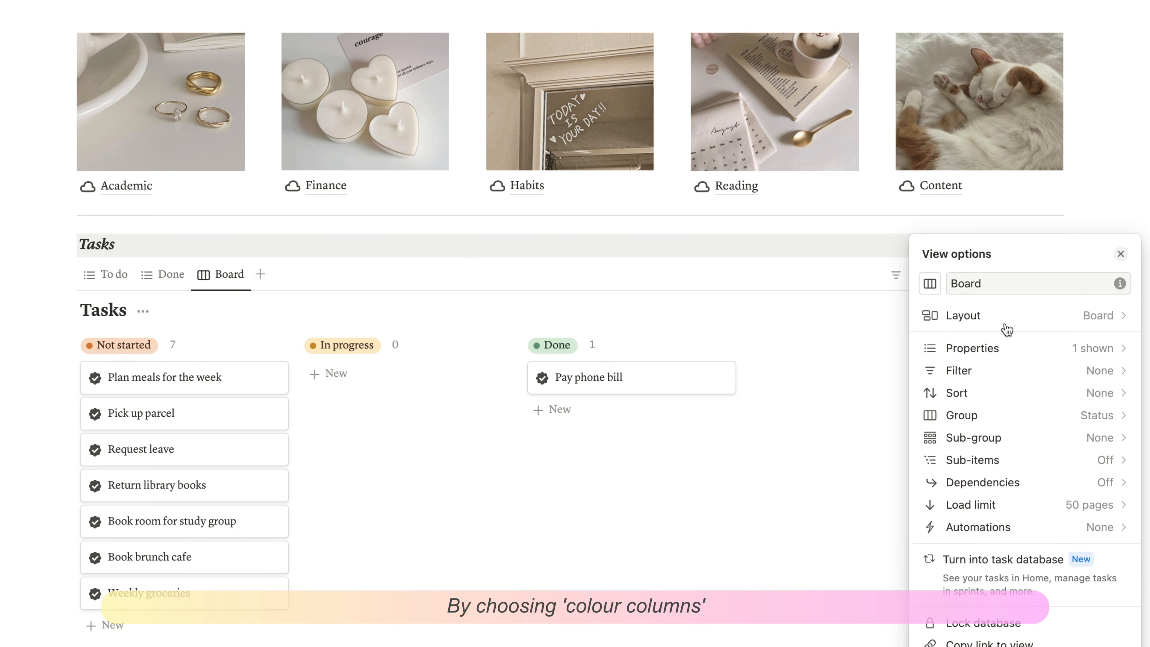
left_click(1044, 324)
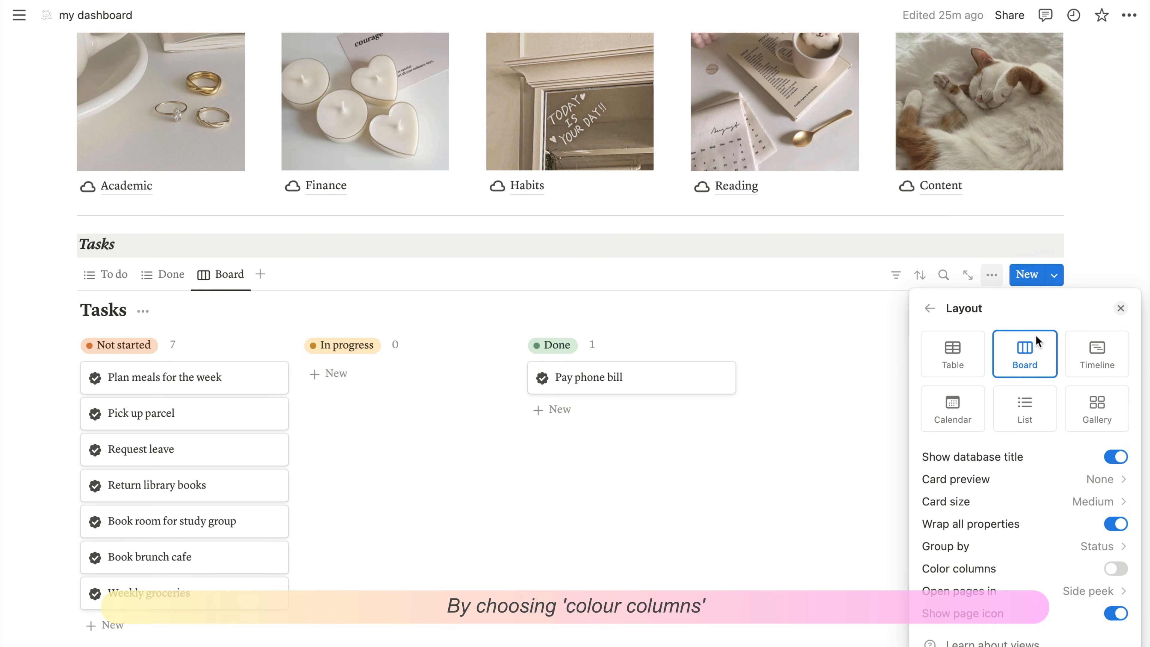
left_click(1116, 570)
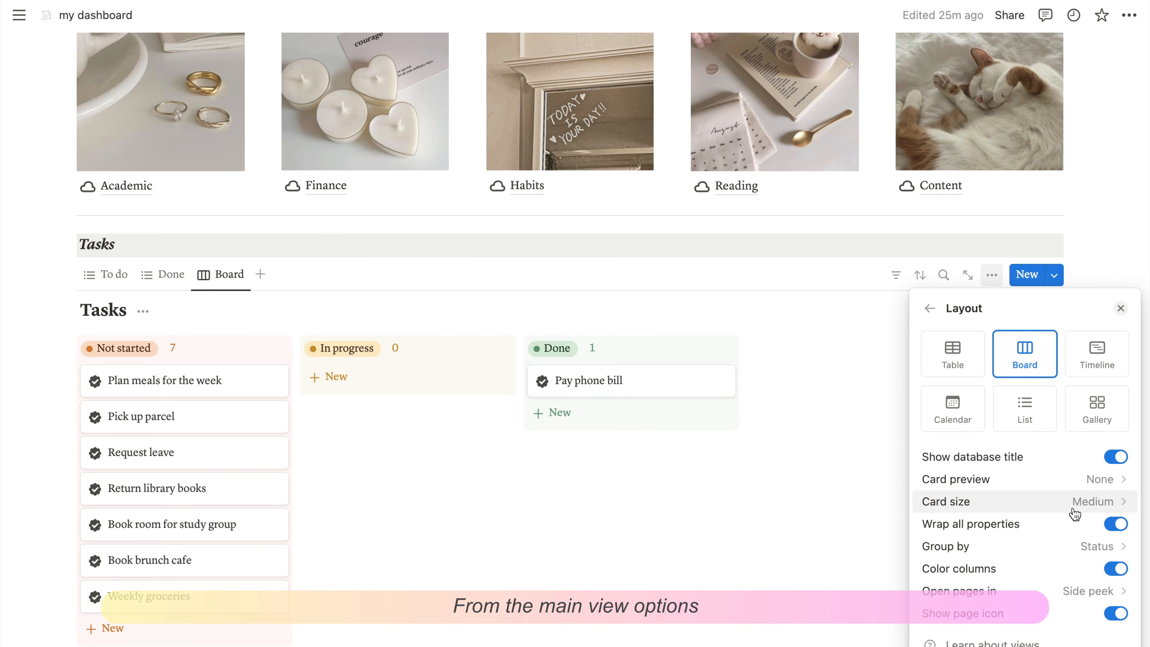
- Show the Type and Due Date properties on the board cards and hide the database title
left_click(929, 308)
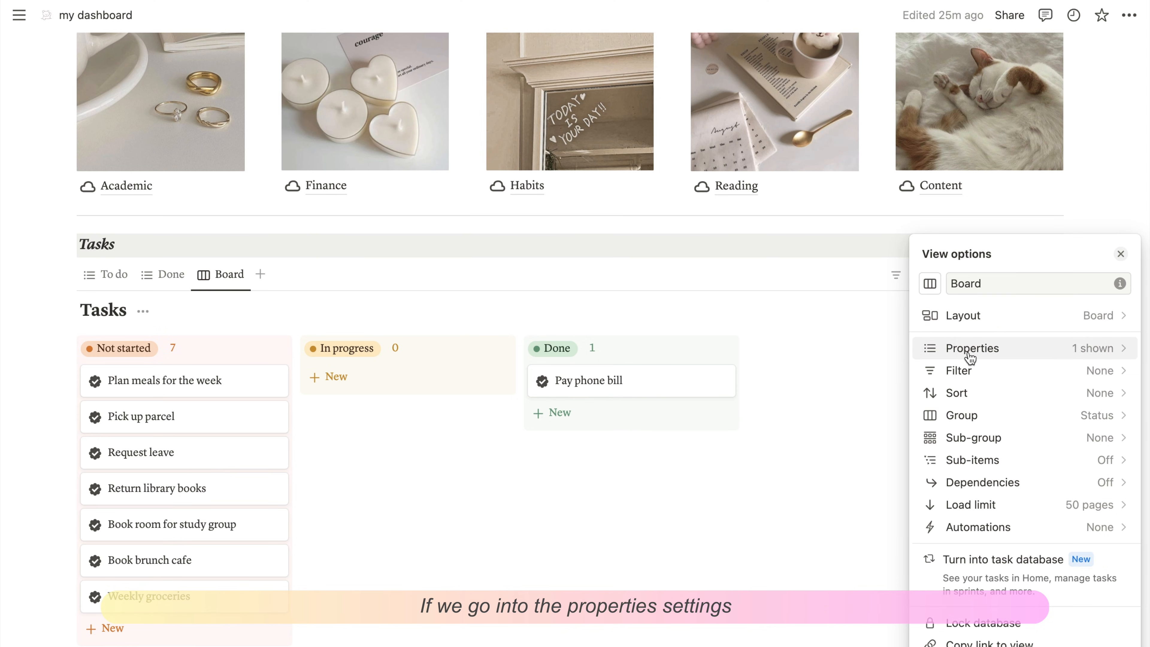
left_click(995, 353)
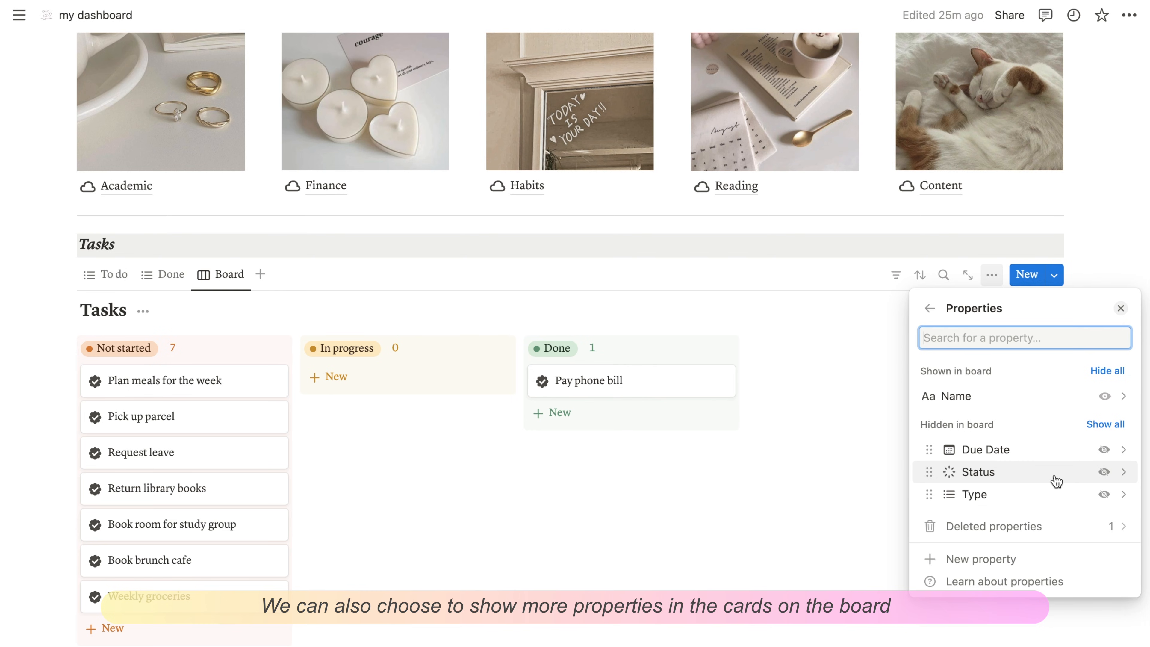
left_click(1104, 494)
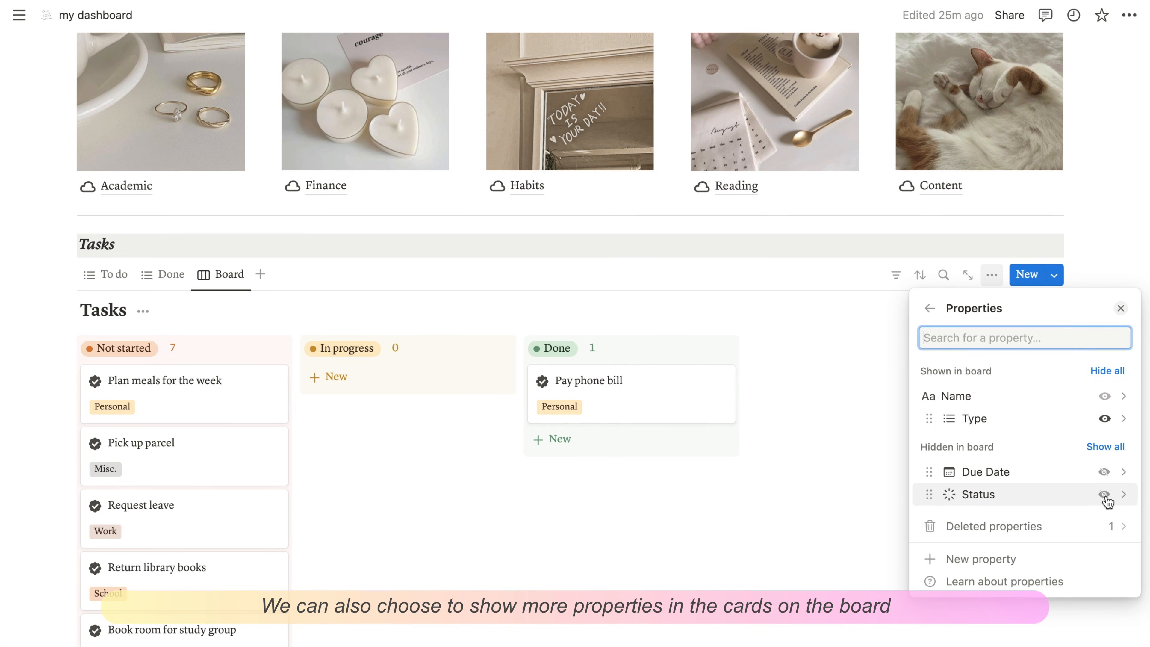
left_click(1104, 472)
key("Escape")
left_click(143, 311)
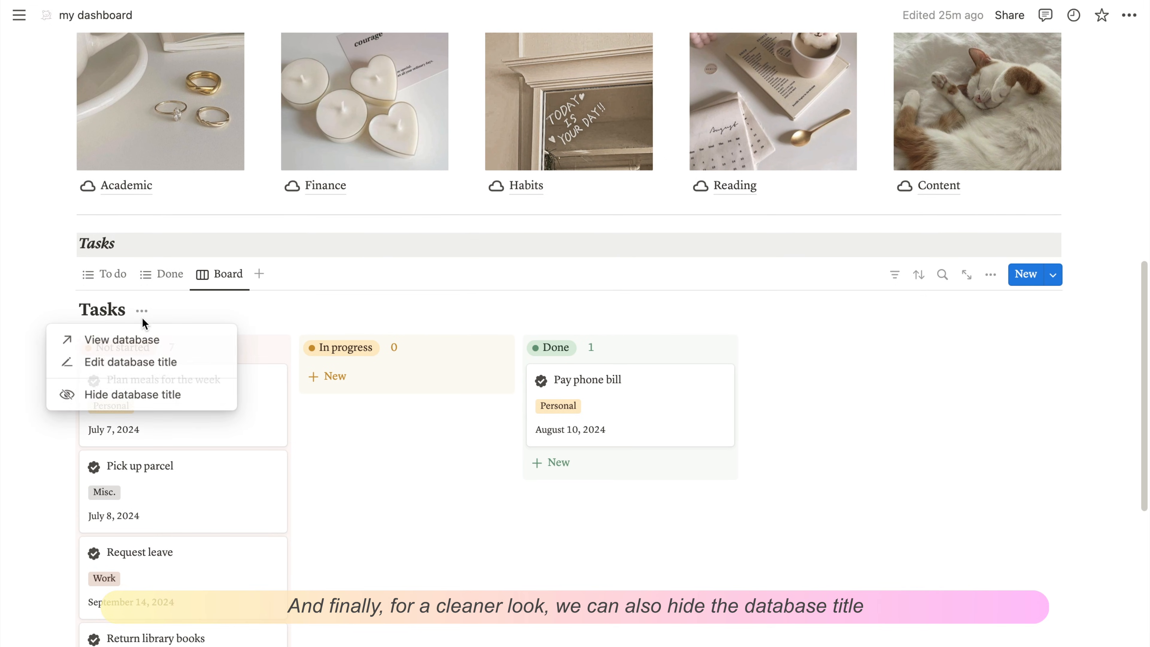
left_click(121, 399)
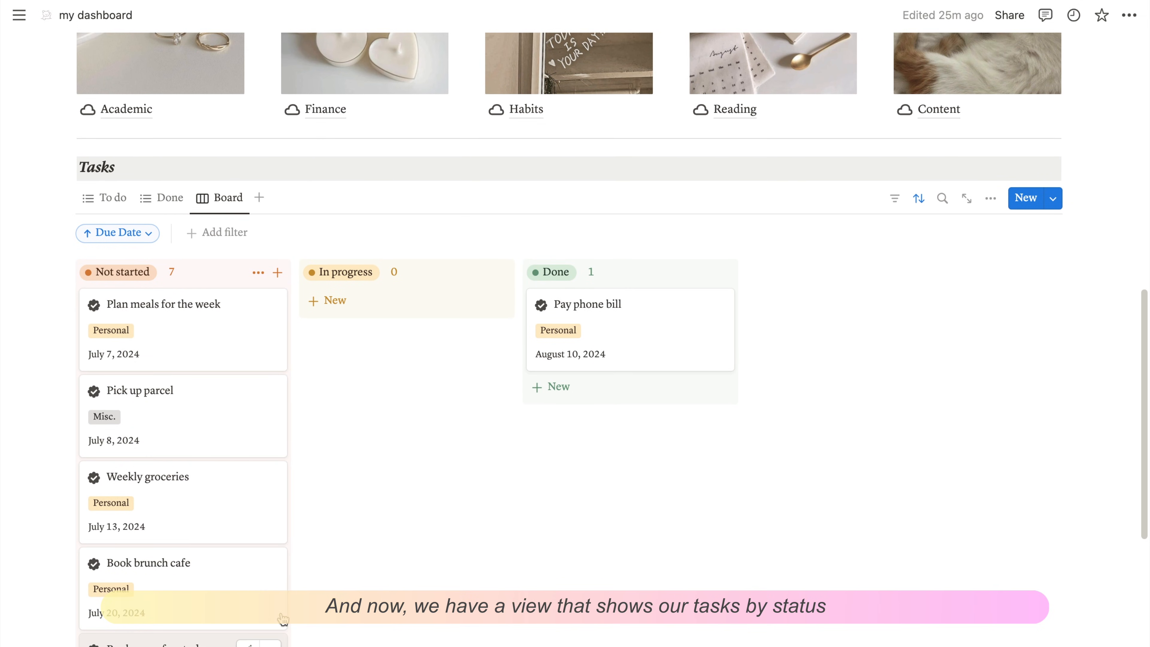
- Move the "Plan meals for the week" card from Not started to In progress and on to Done
scroll(376, 433, "up", 1)
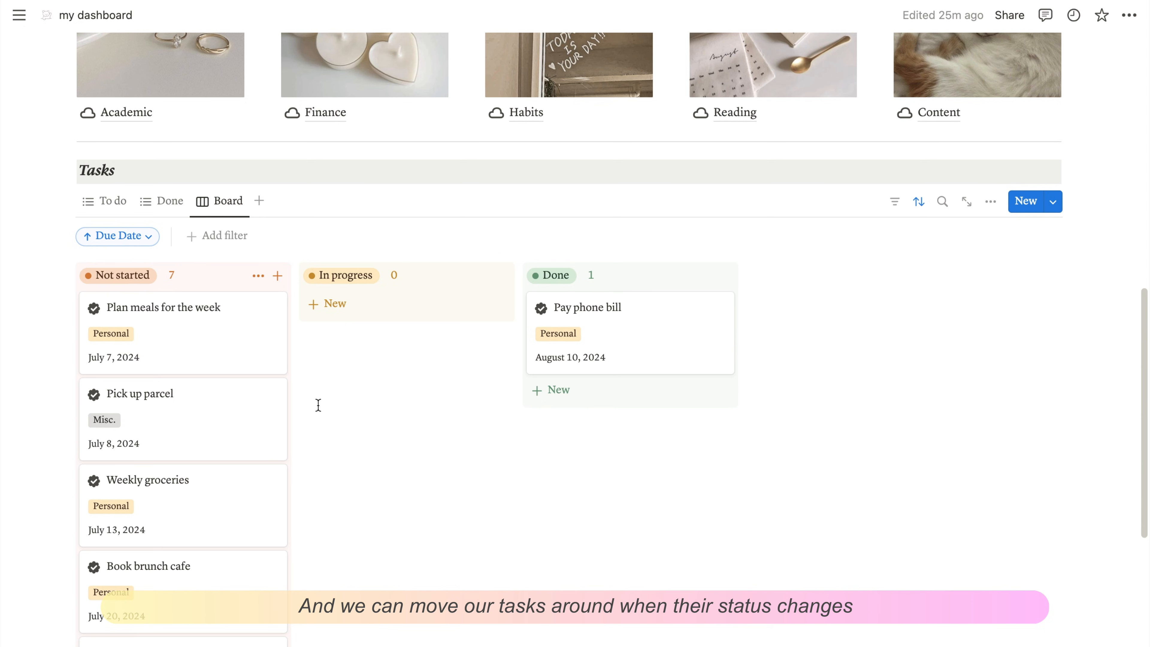
left_click_drag(169, 326, 365, 313)
left_click_drag(411, 357, 583, 379)
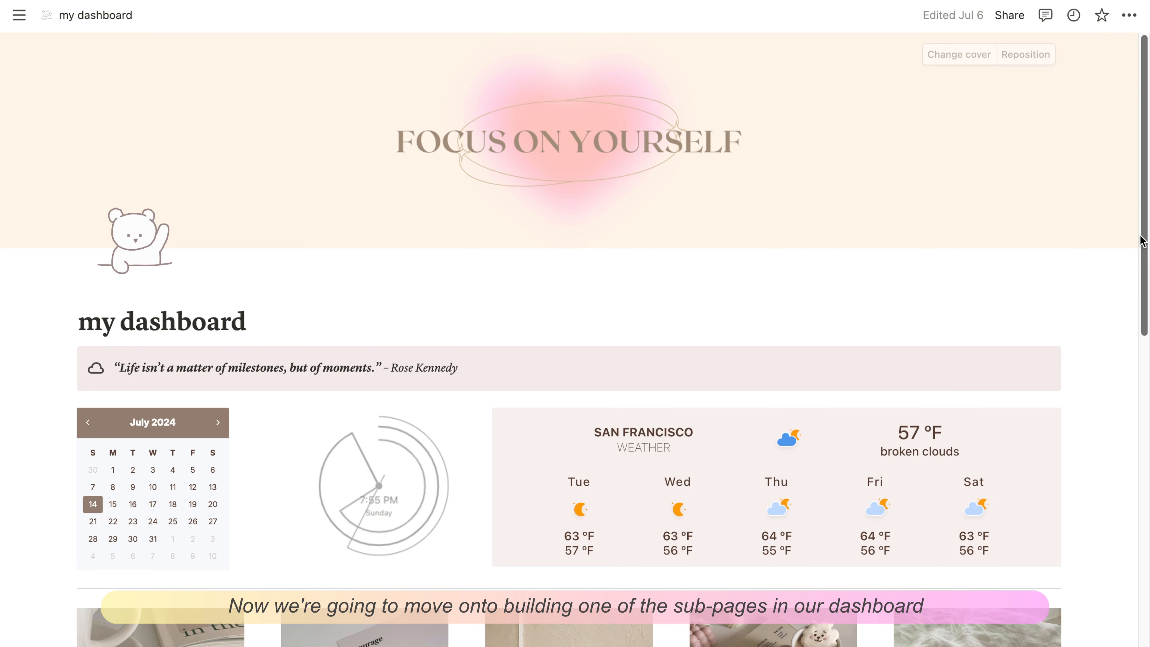
- Open the Academic sub-page from the dashboard's illustrated columns
scroll(1141, 240, "down", 5)
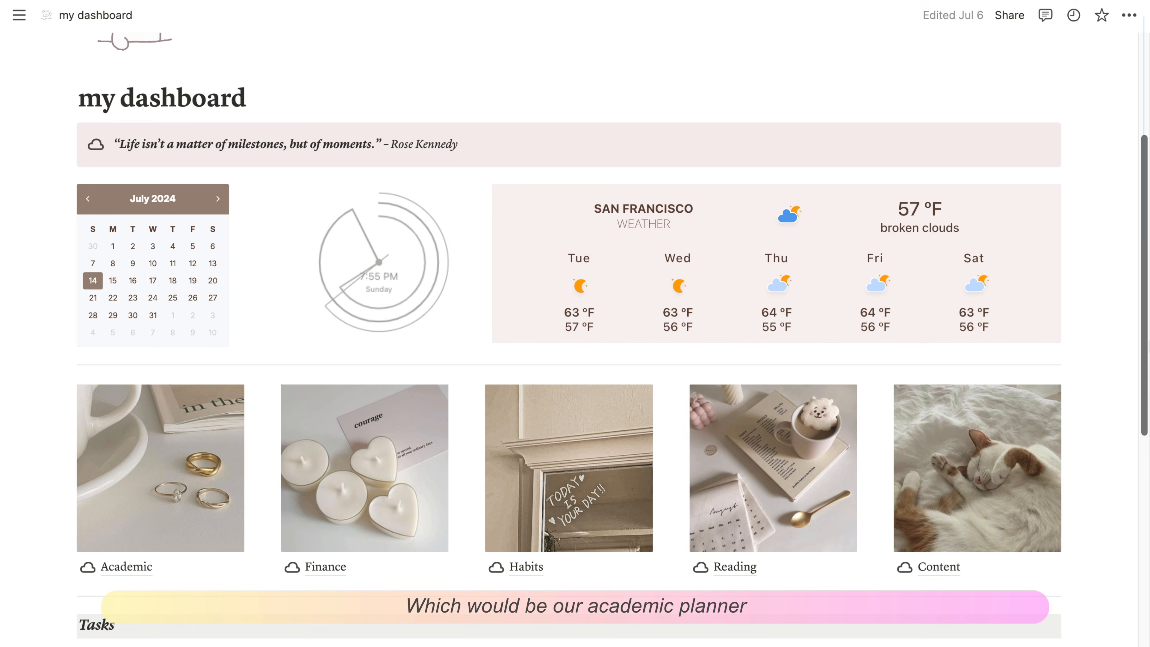
mouse_move(135, 573)
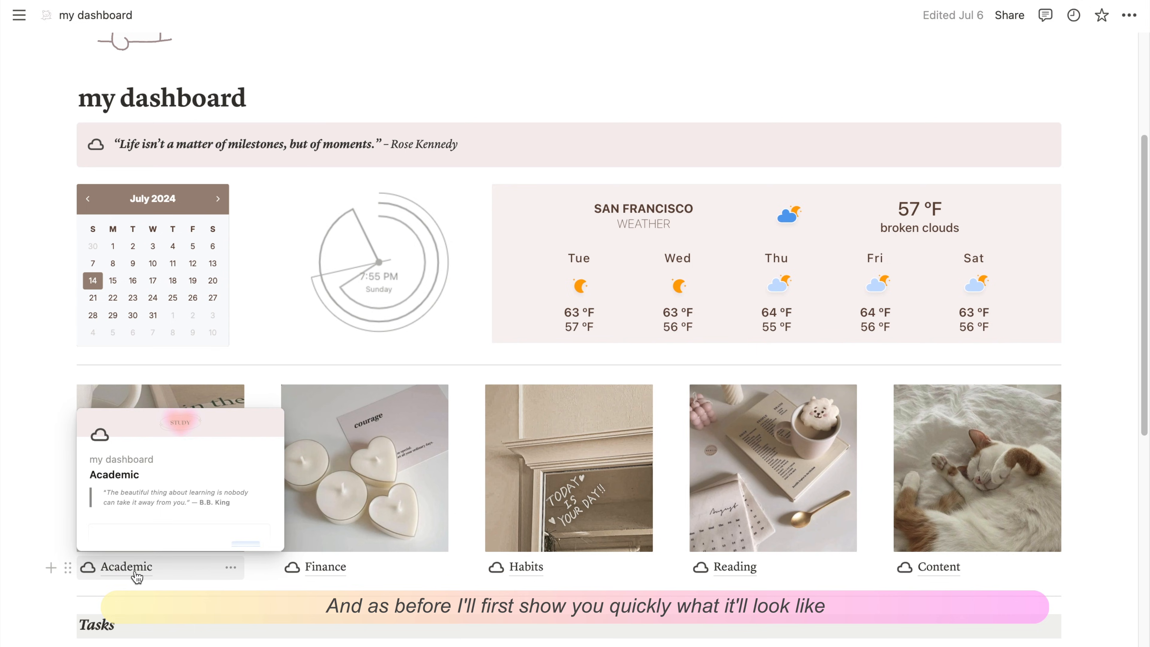
left_click(122, 572)
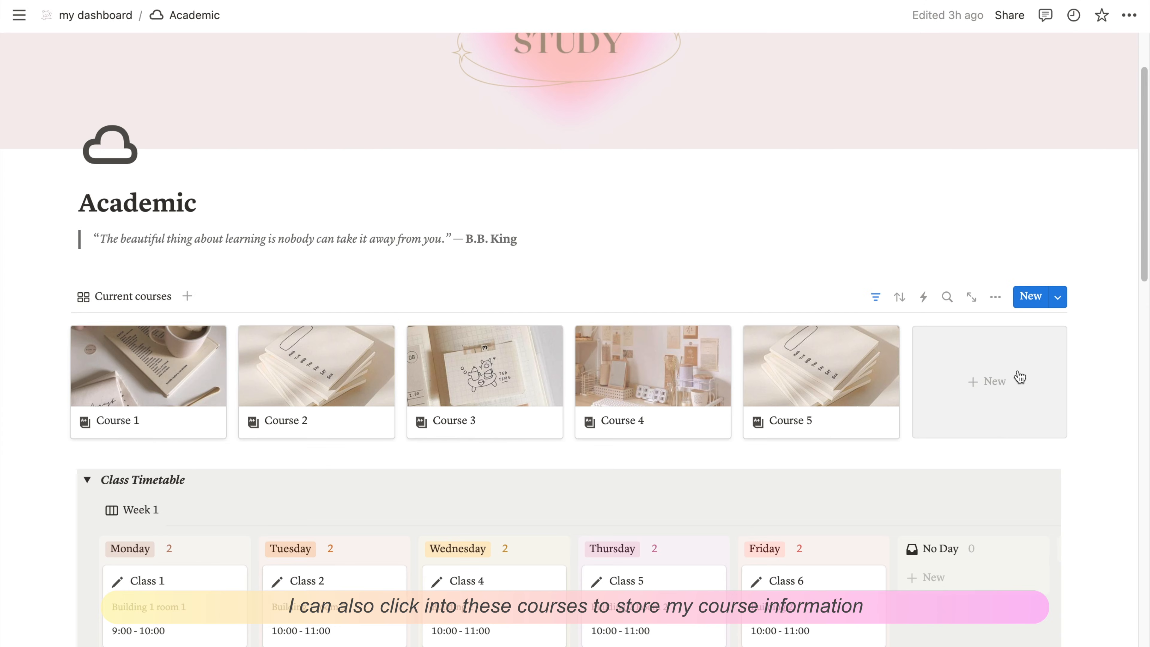
- Set Course 1's Semester to Spring and its Year to Freshmen, and close the course page
left_click(136, 410)
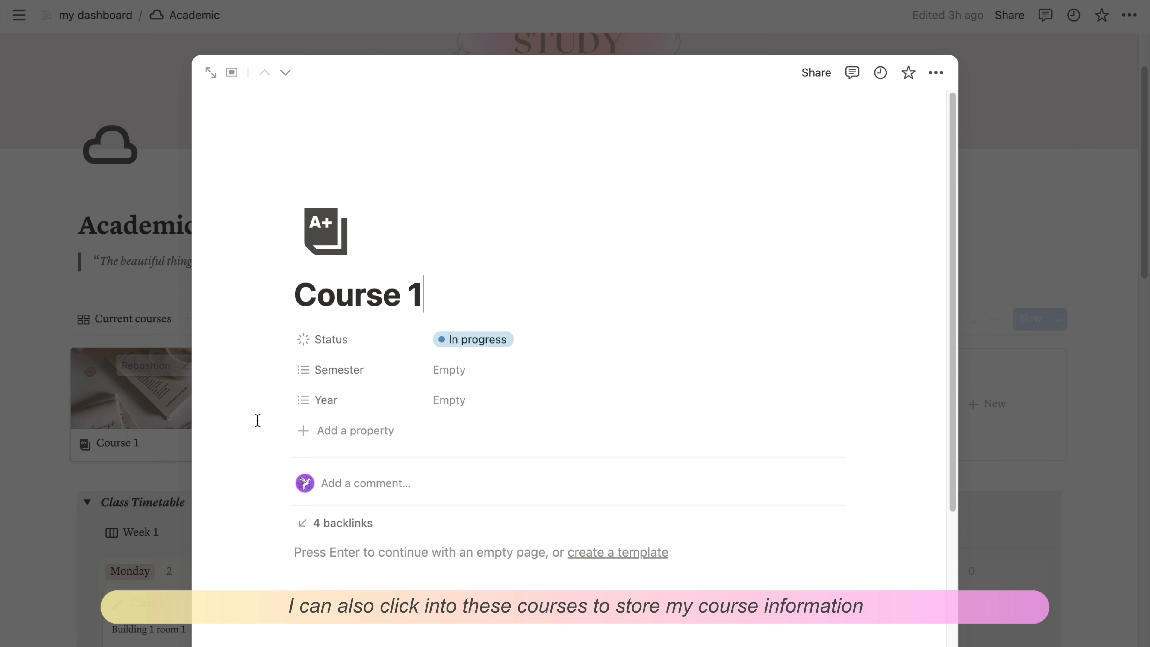
left_click(448, 376)
left_click(478, 445)
left_click(480, 405)
left_click(480, 401)
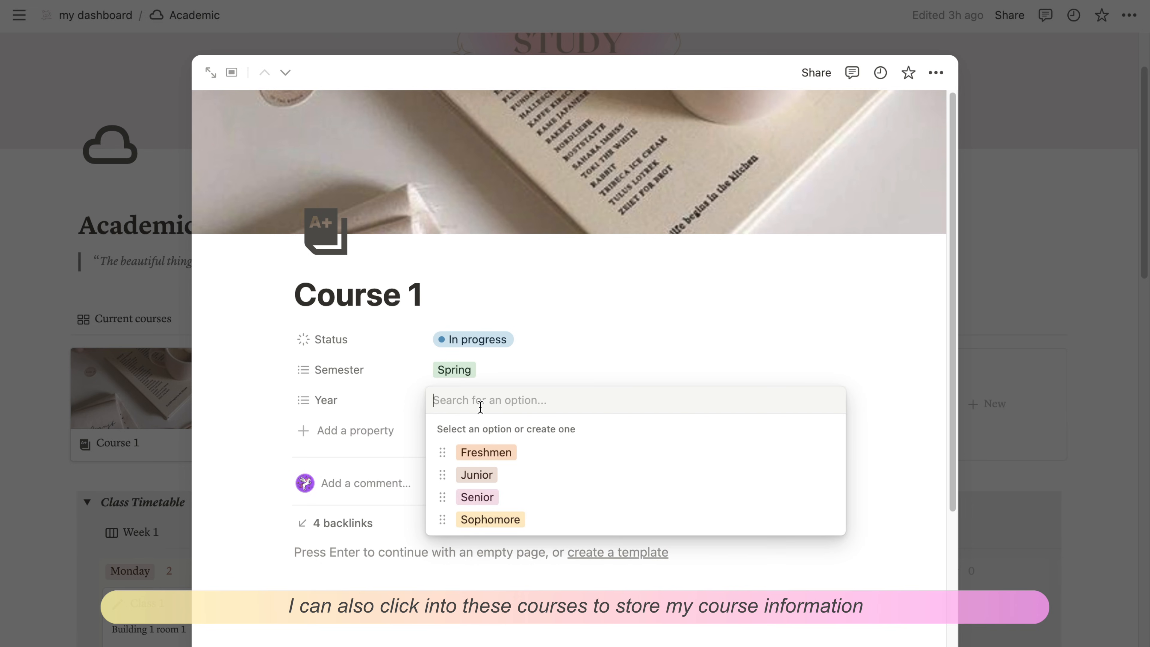
left_click(497, 464)
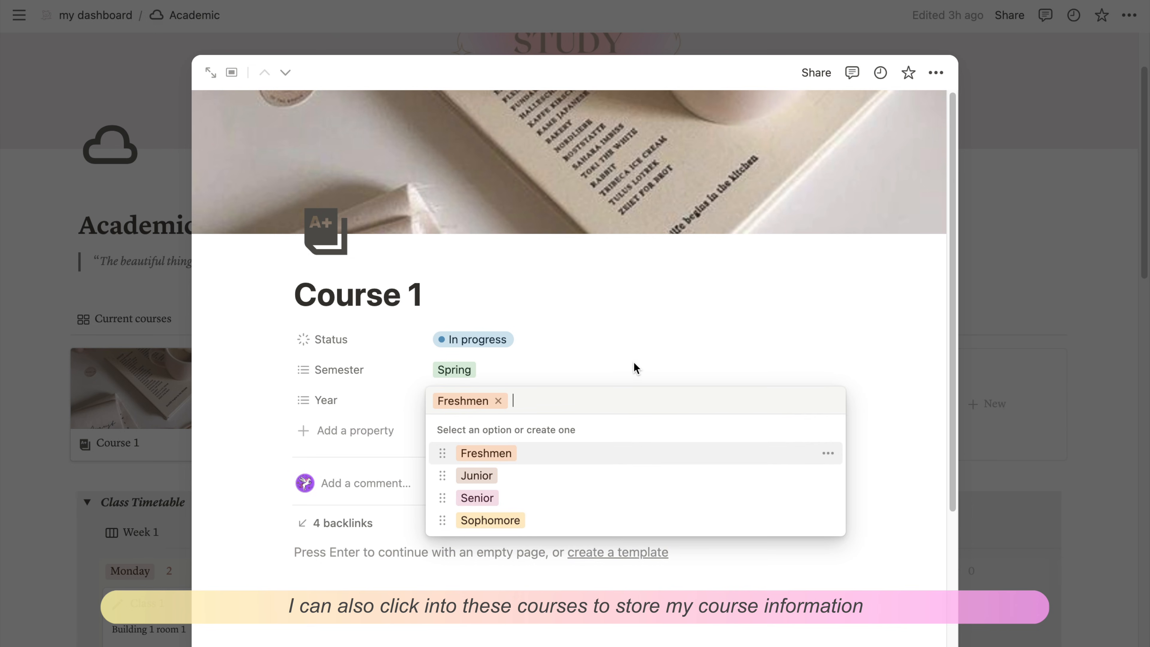
left_click(636, 369)
left_click(1086, 411)
- Look through the Academic page's Class Timetable, Assessments table and Exam Calendar sections
scroll(1086, 411, "down", 5)
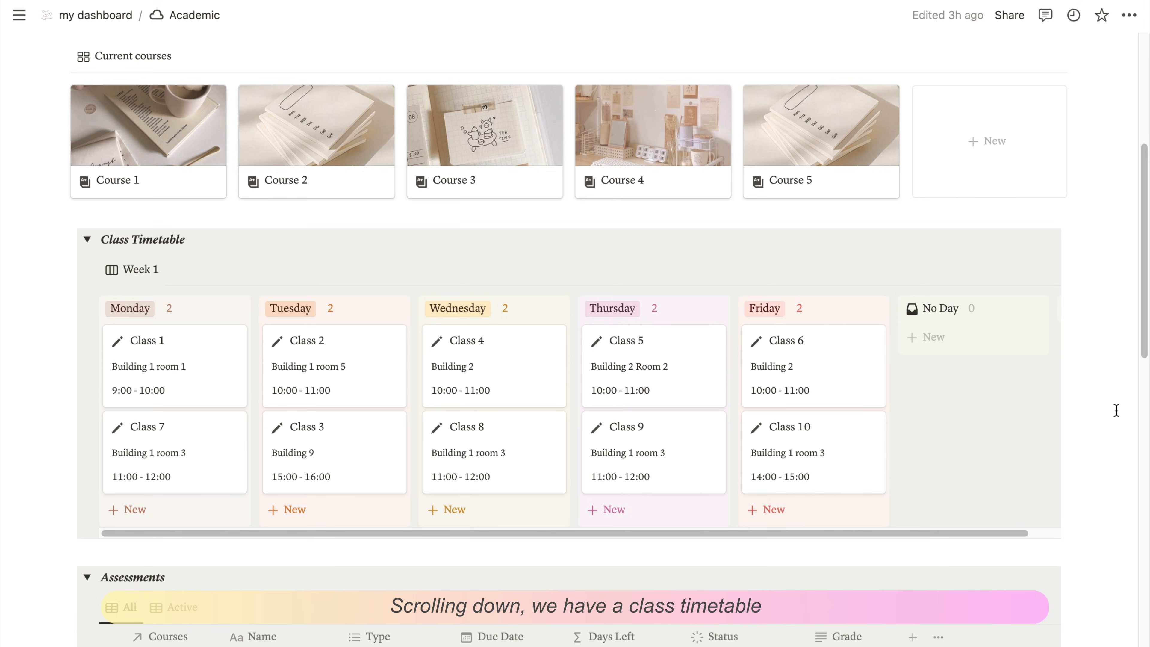
scroll(1116, 410, "down", 7)
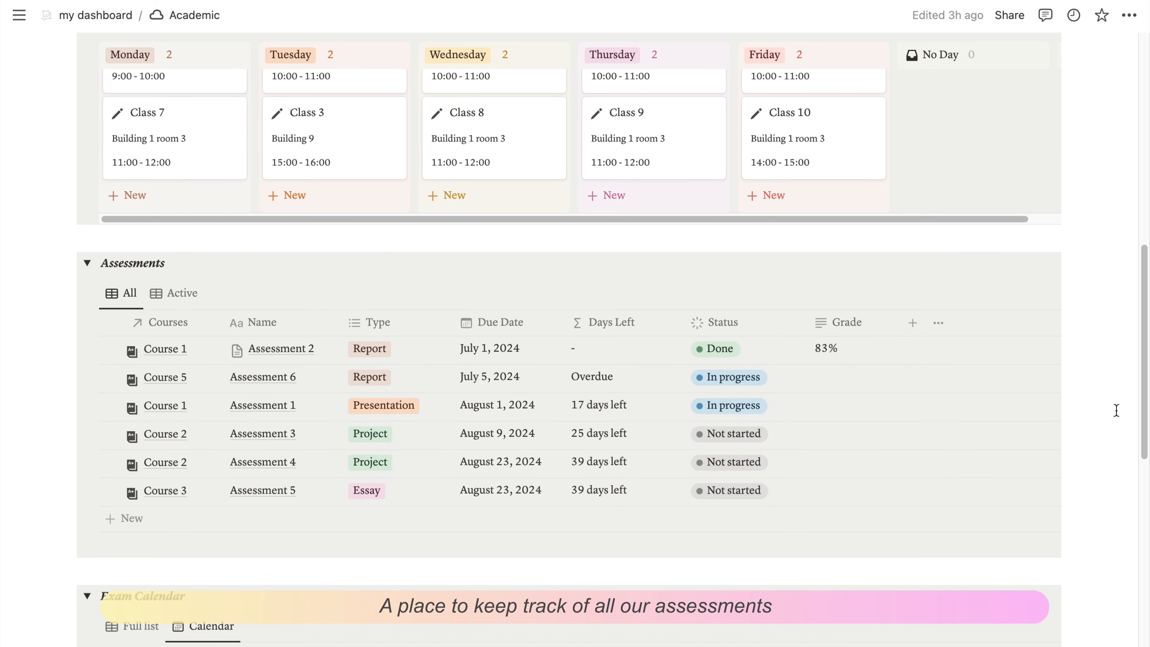
scroll(1116, 410, "down", 11)
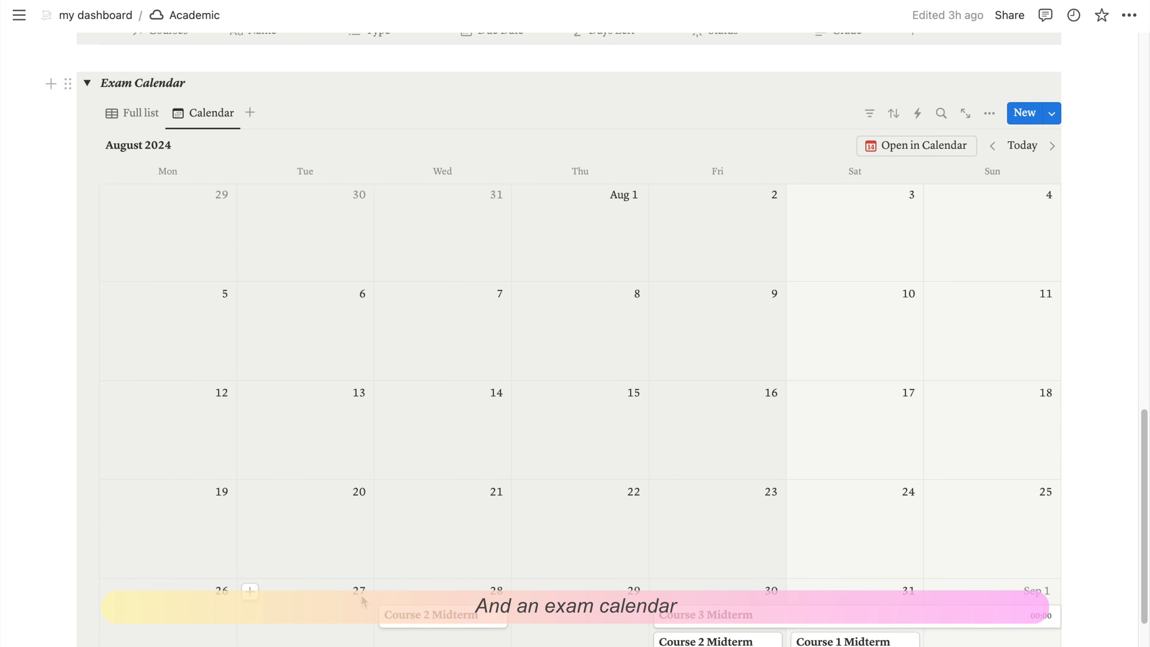
- Collapse the Class Timetable, Assessments and Exam Calendar sections on the Academic page
scroll(1071, 493, "down", 6)
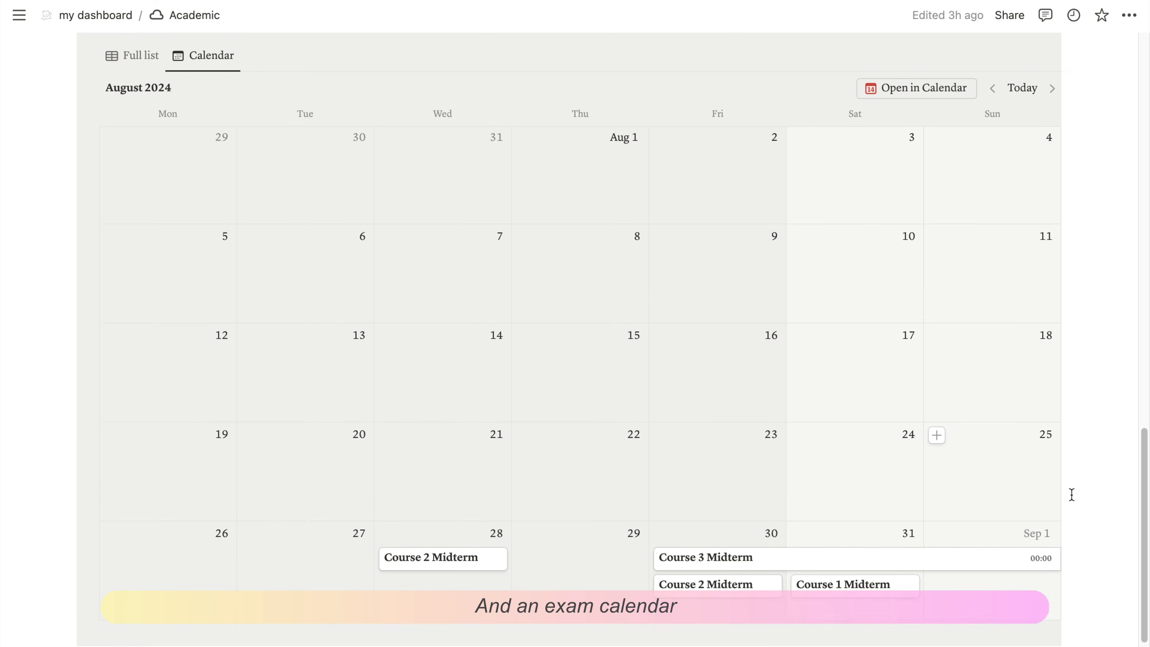
left_click(408, 337)
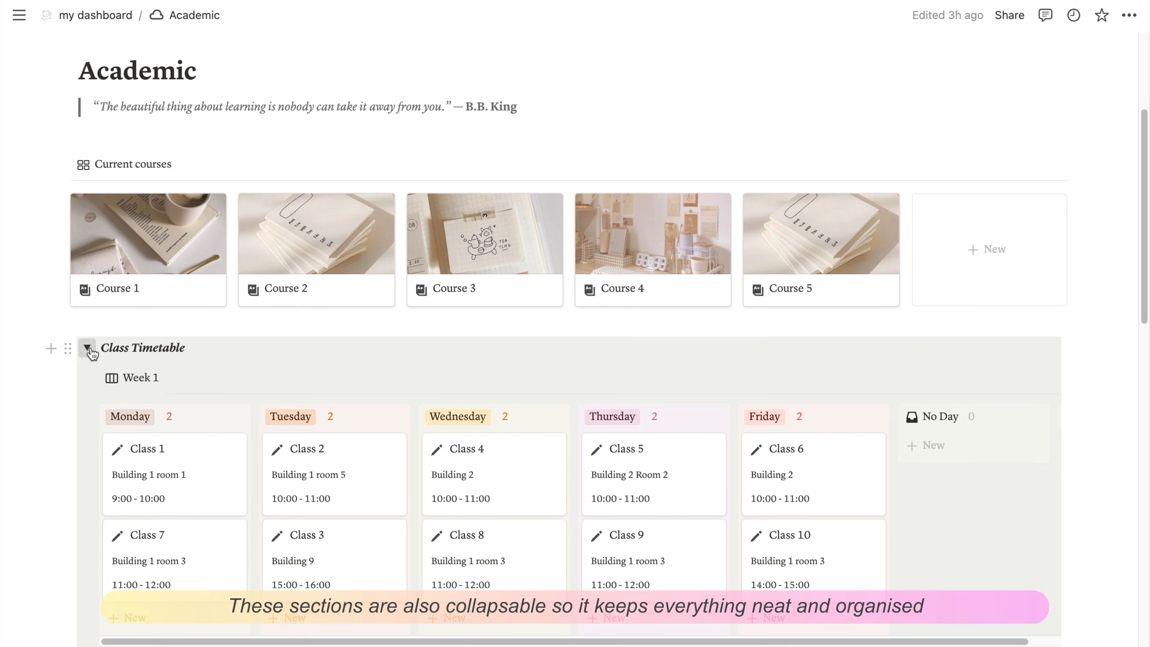
left_click(88, 349)
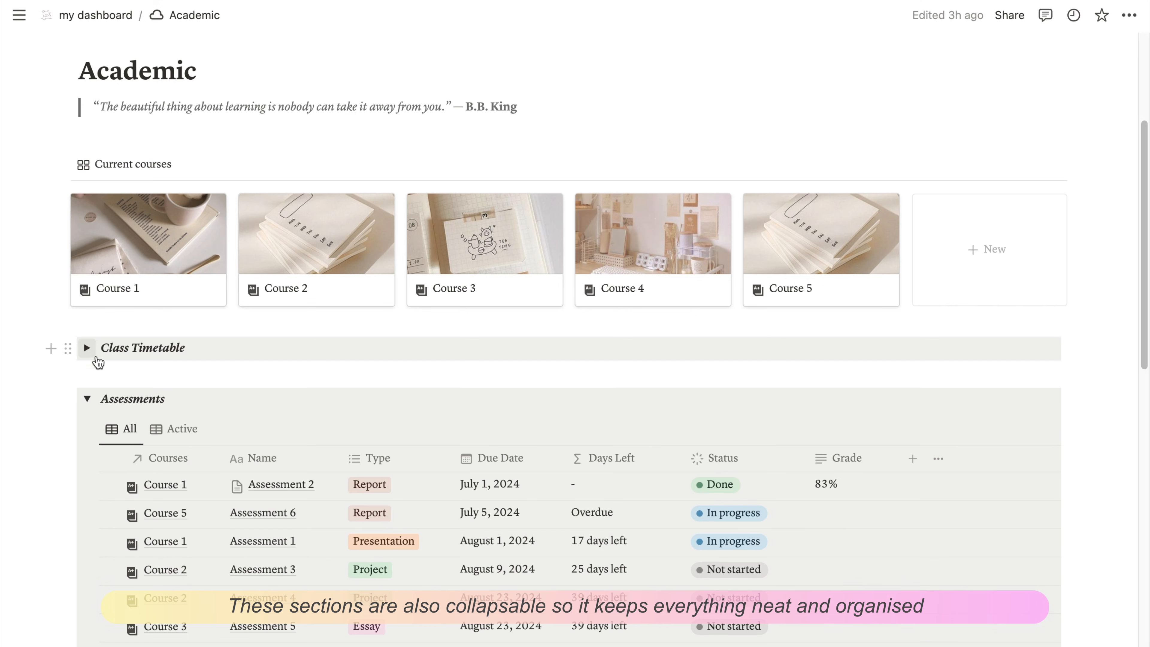
left_click(88, 398)
left_click(87, 451)
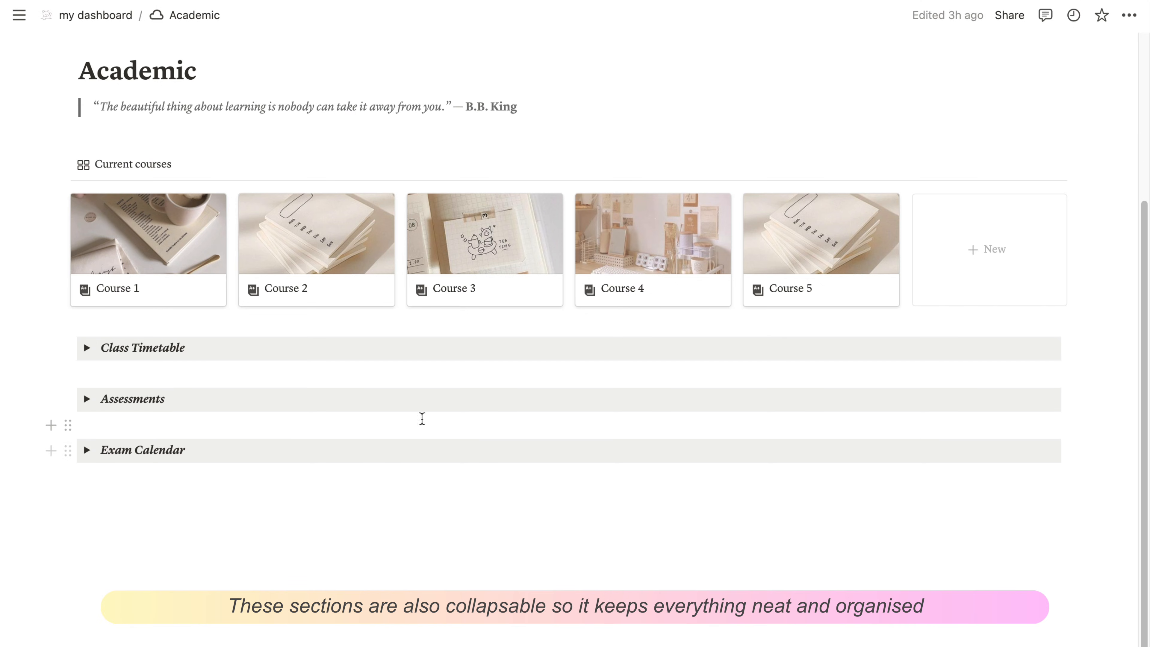
scroll(1020, 416, "up", 3)
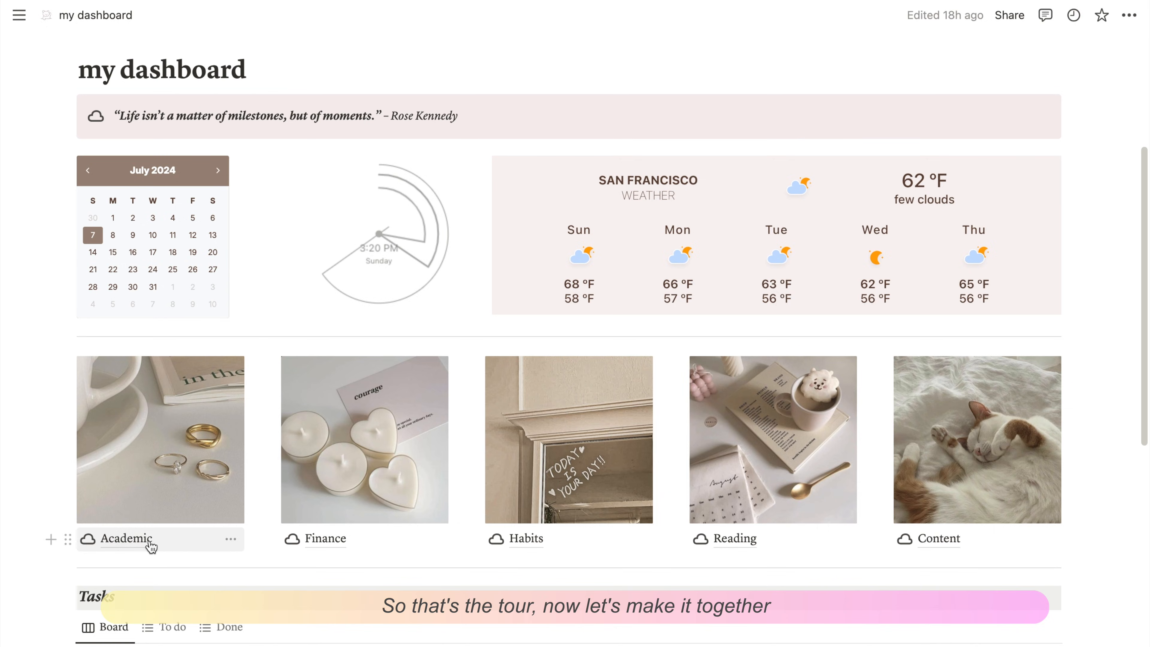
- Open the blank Academic sub-page from the dashboard and set it to Serif font, small text and full width
mouse_move(149, 544)
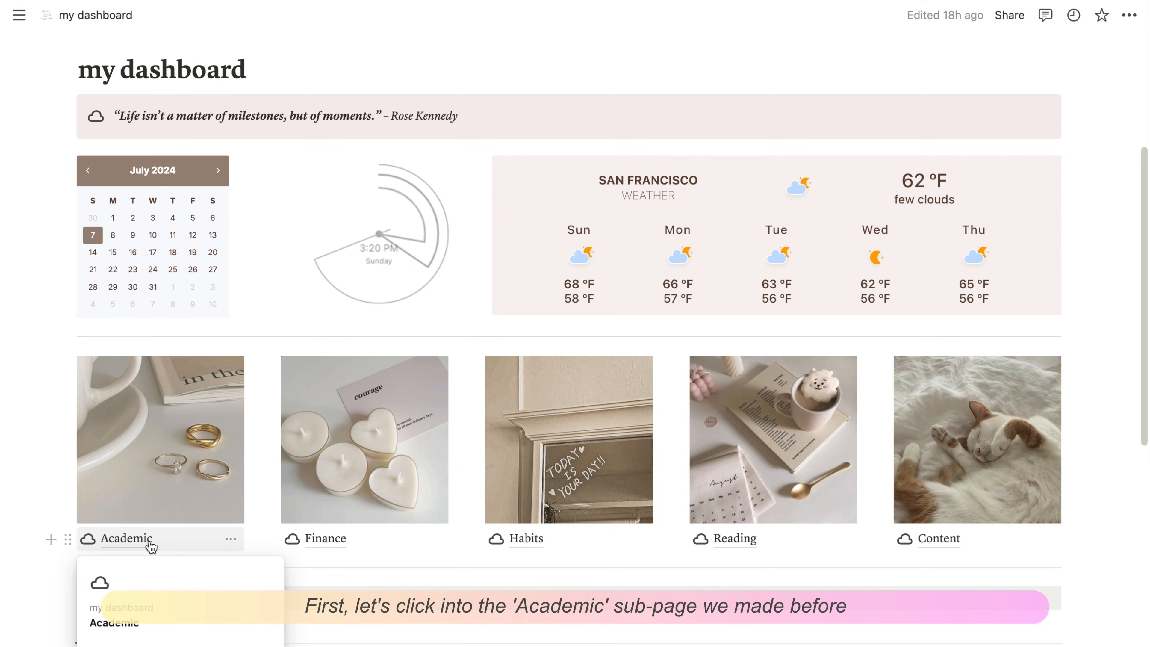
left_click(145, 542)
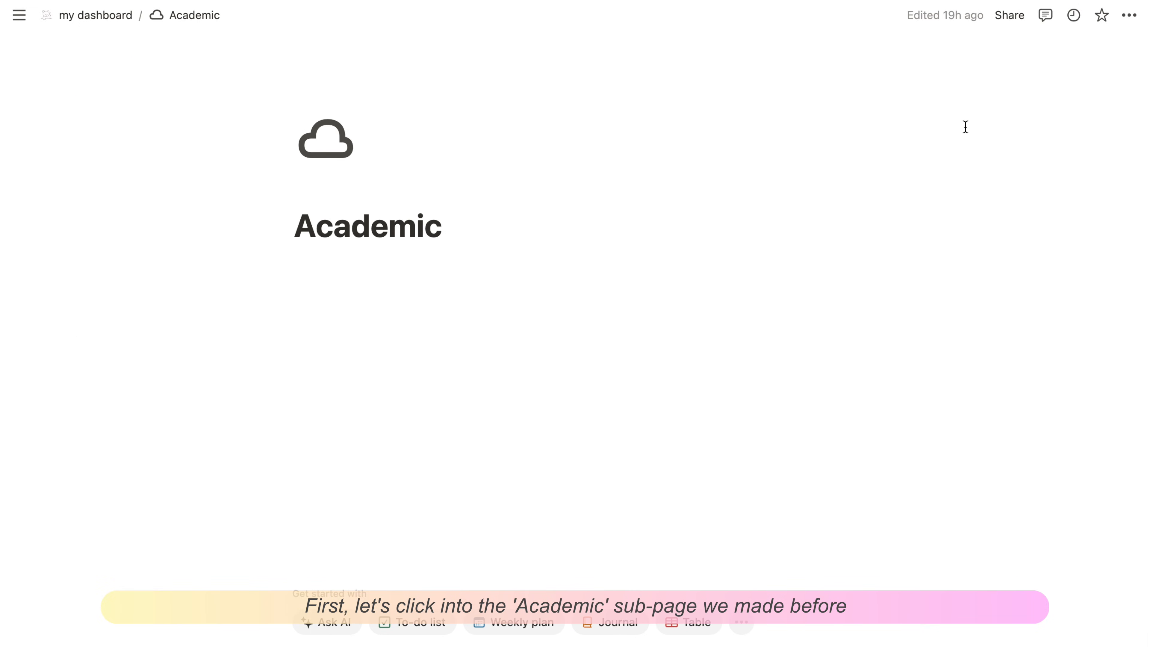
left_click(1129, 15)
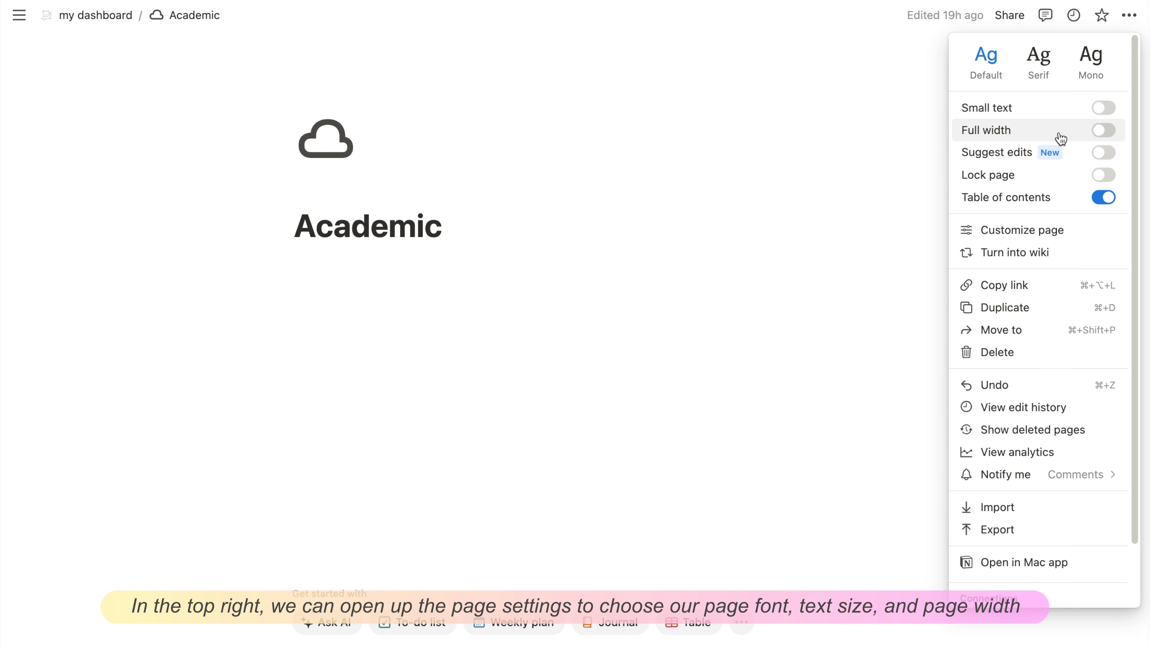
left_click(1039, 59)
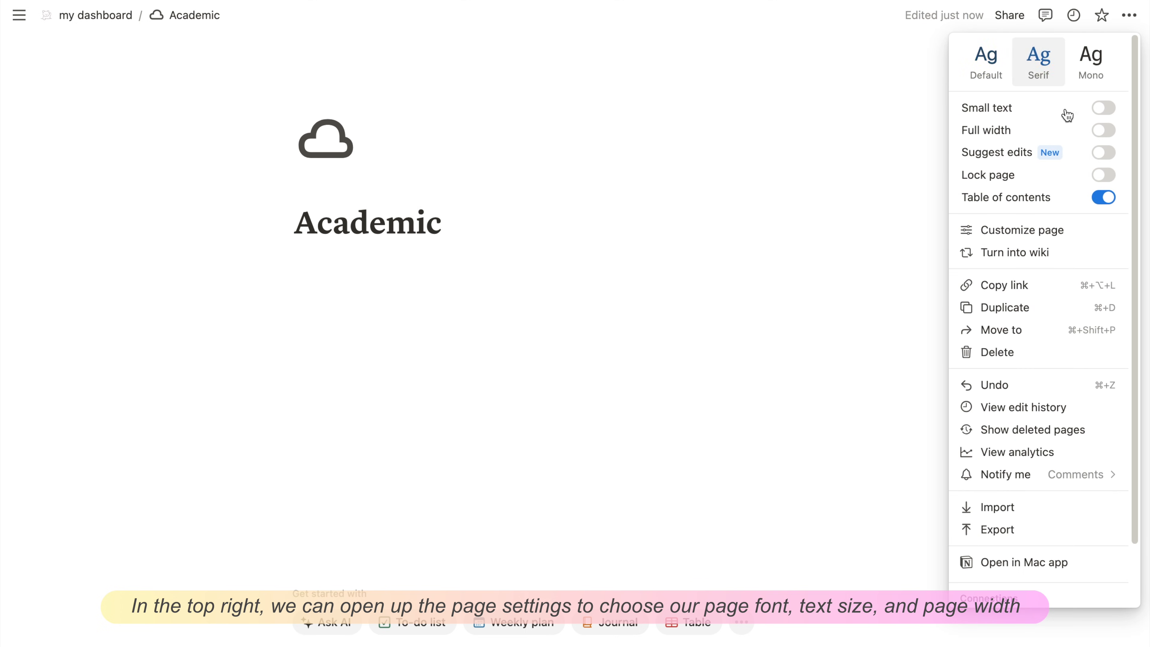
left_click(1104, 108)
left_click(1104, 131)
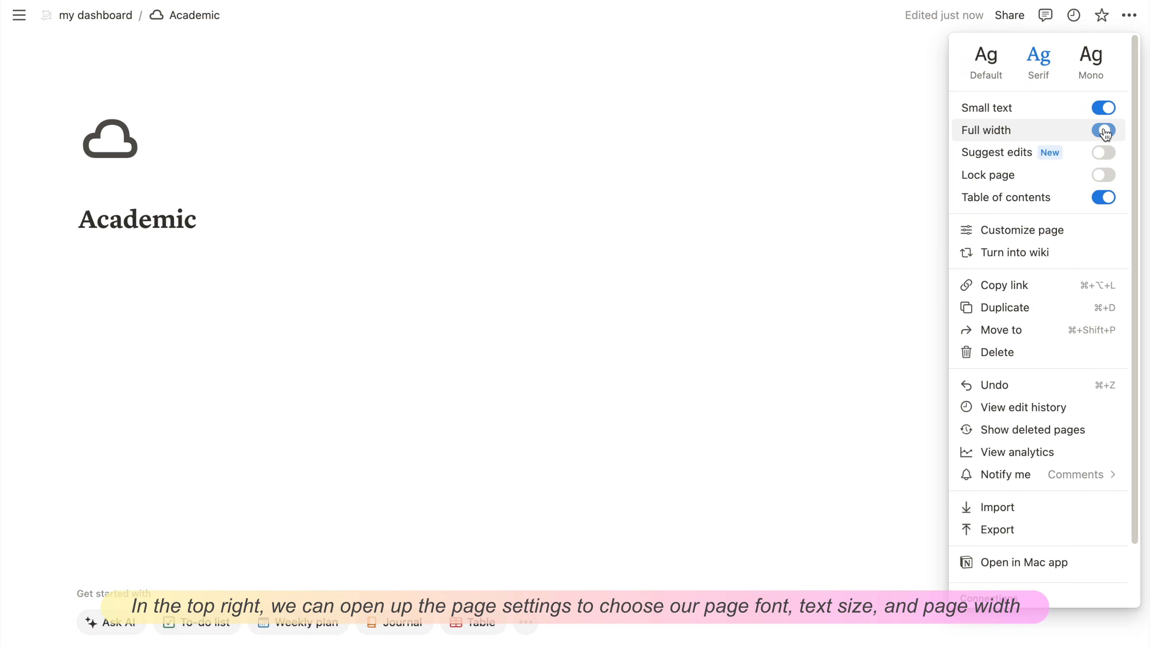
- Customize the Academic page view to turn off top-level page discussions and page comments
left_click(1019, 230)
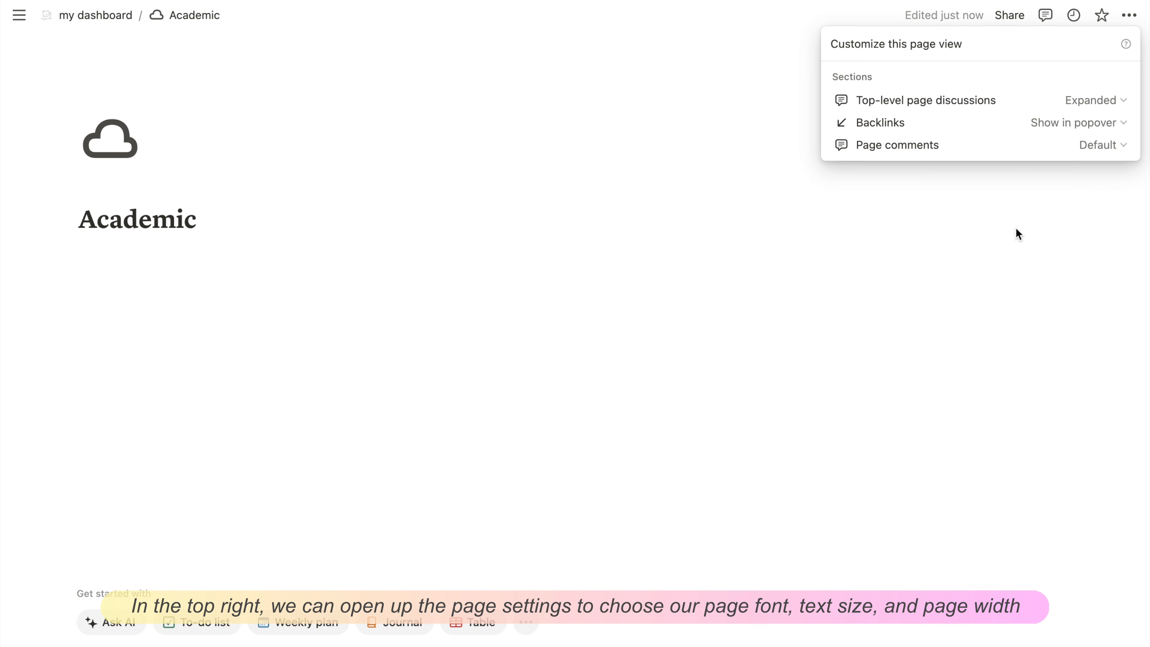
left_click(1100, 102)
left_click(1067, 156)
left_click(1083, 148)
left_click(1074, 201)
left_click(881, 333)
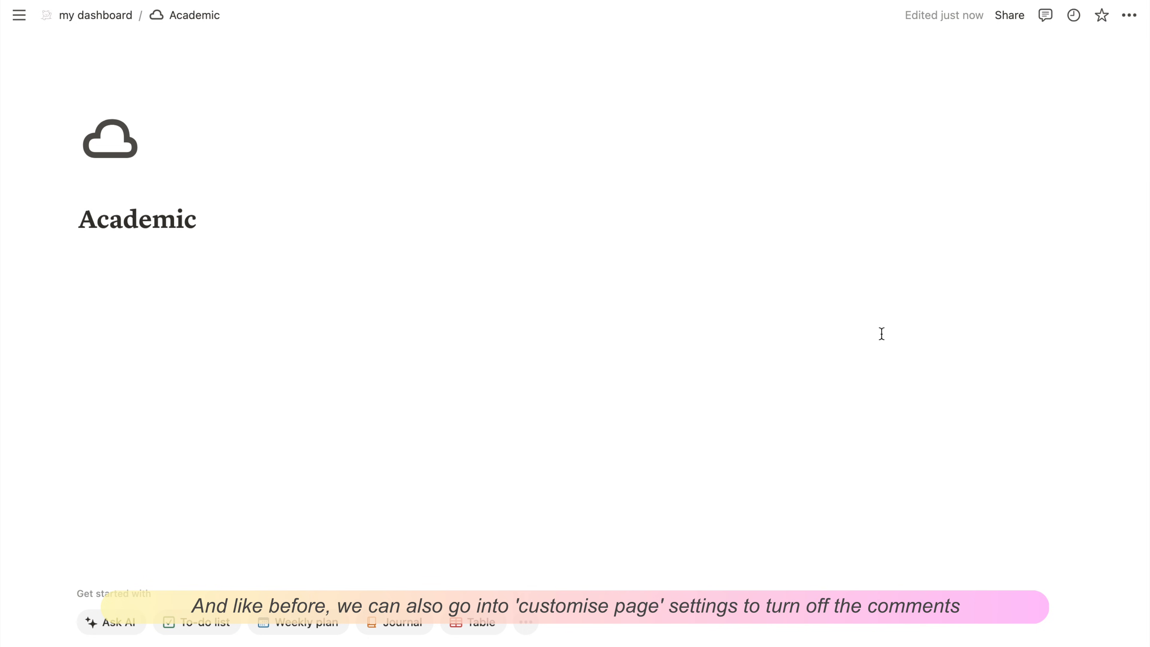
- Add a cover to the Academic page and replace it with the uploaded pink heart image reading STUDY
left_click(498, 320)
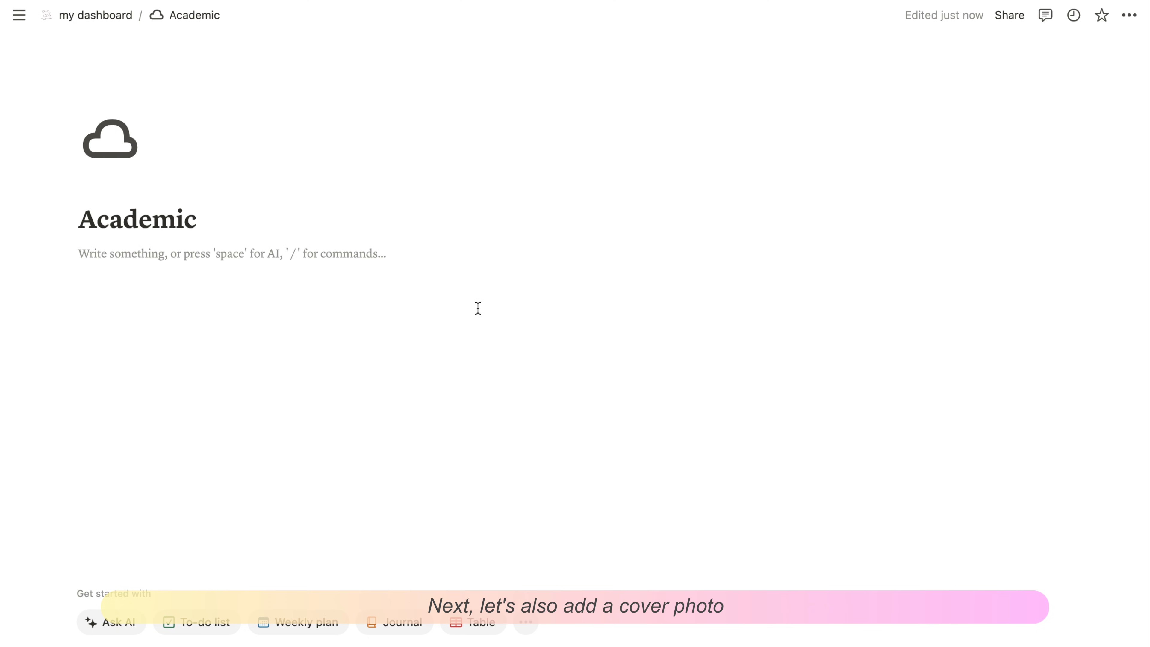
left_click(116, 189)
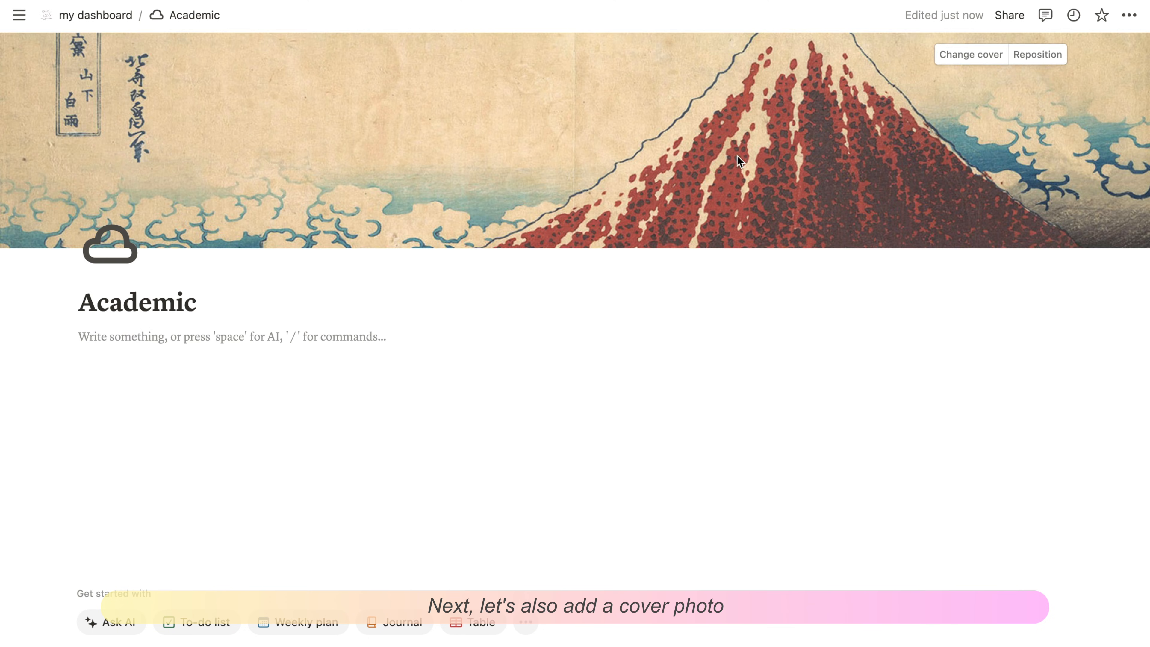
left_click(941, 55)
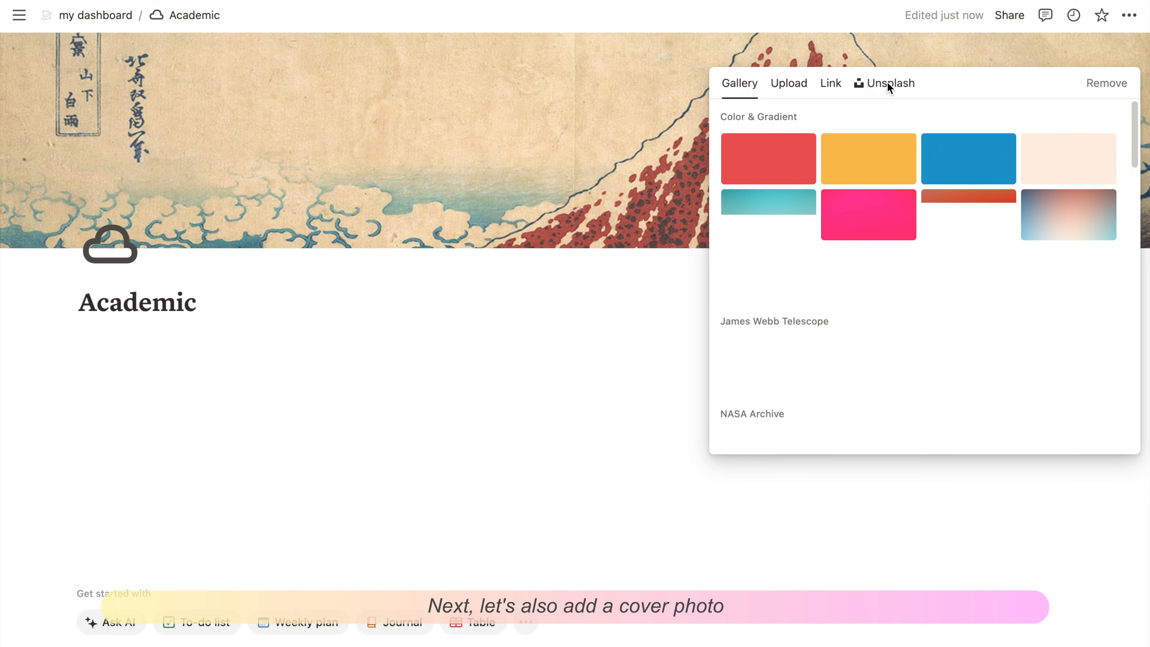
left_click(791, 89)
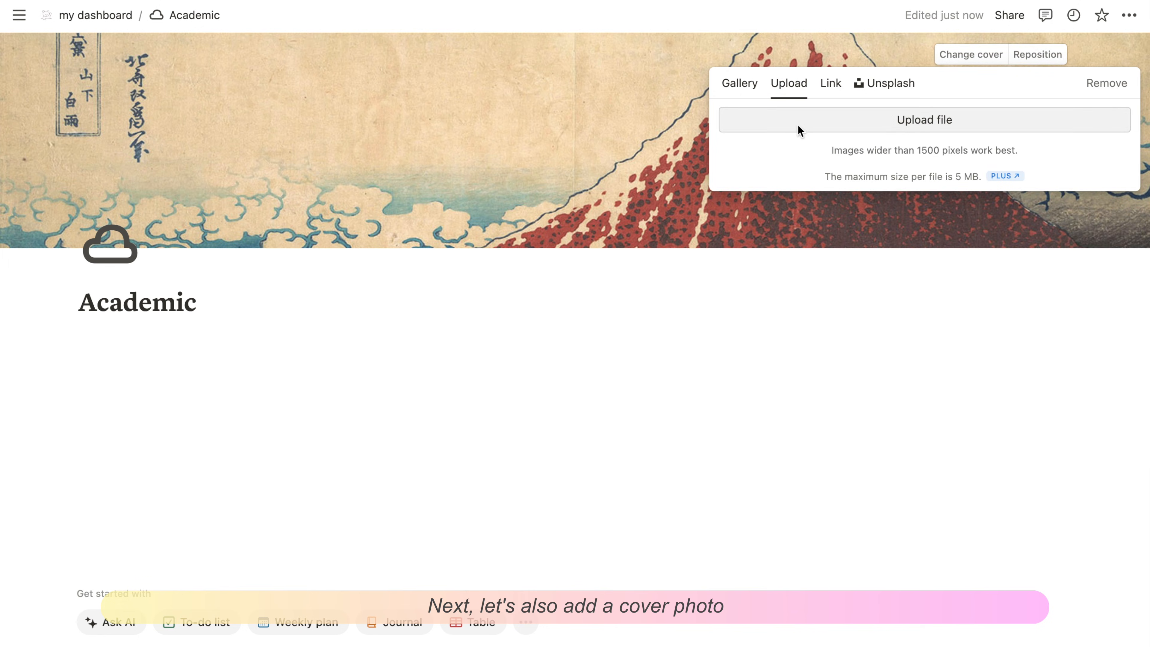
left_click(800, 131)
double_click(305, 289)
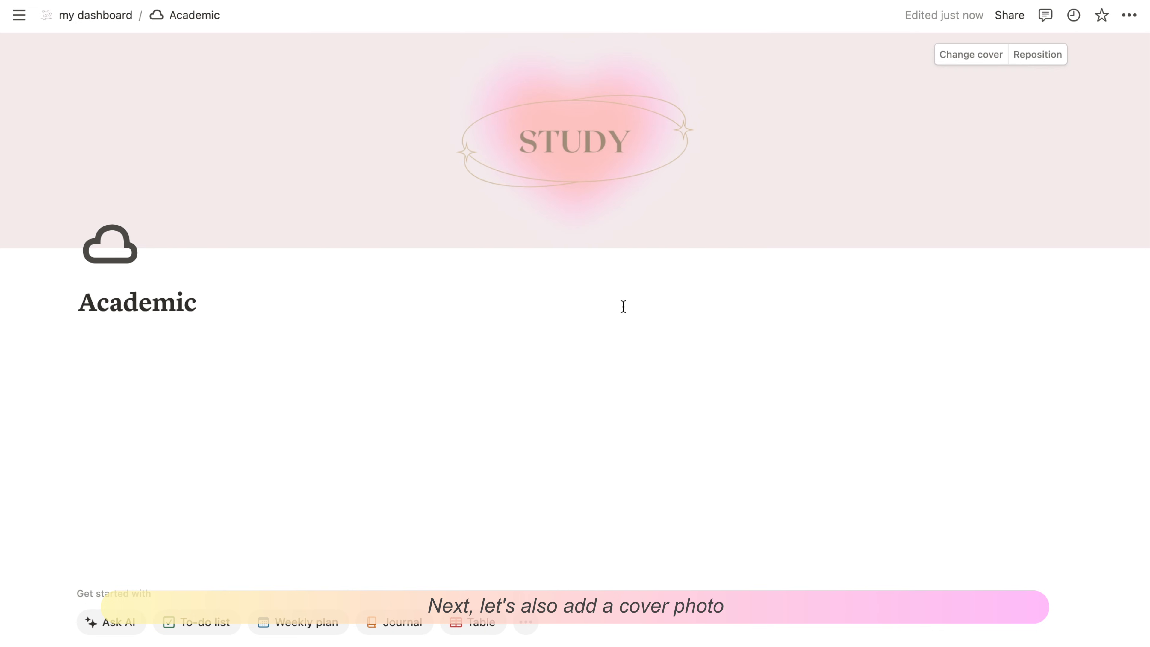
- Add the quote “The beautiful thing about learning is nobody can take it away from you.” — B.B. King under the title and colour it Gray
left_click(150, 337)
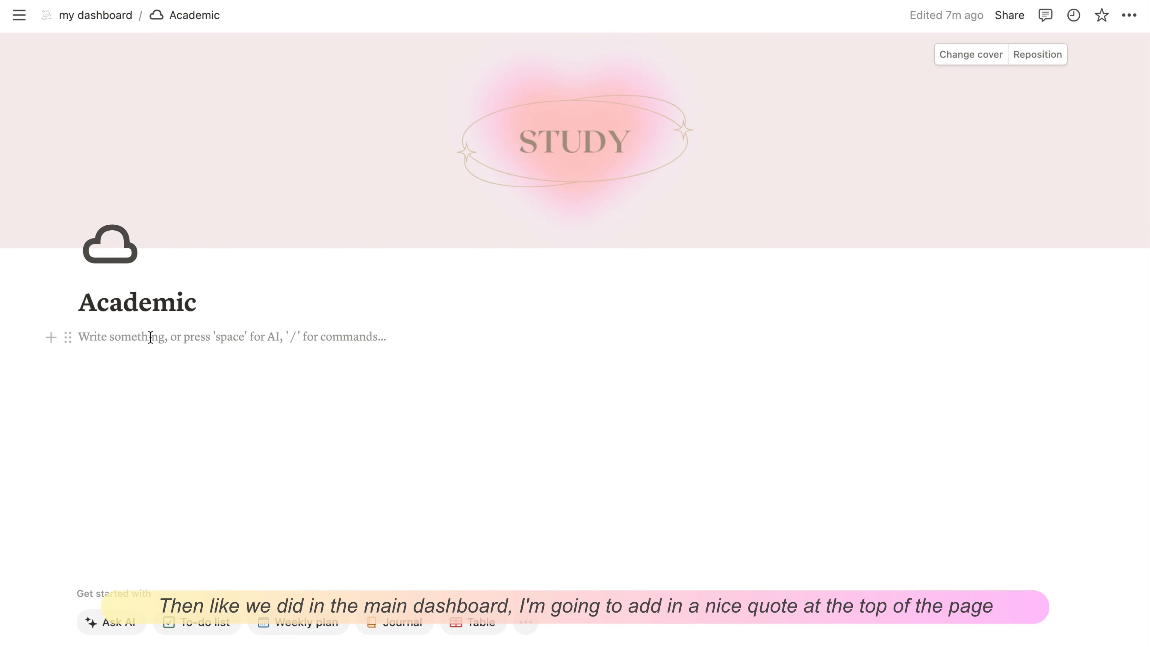
type("\"The beautiful thing about learning is nobody can take it away from you.\" — B.B. King")
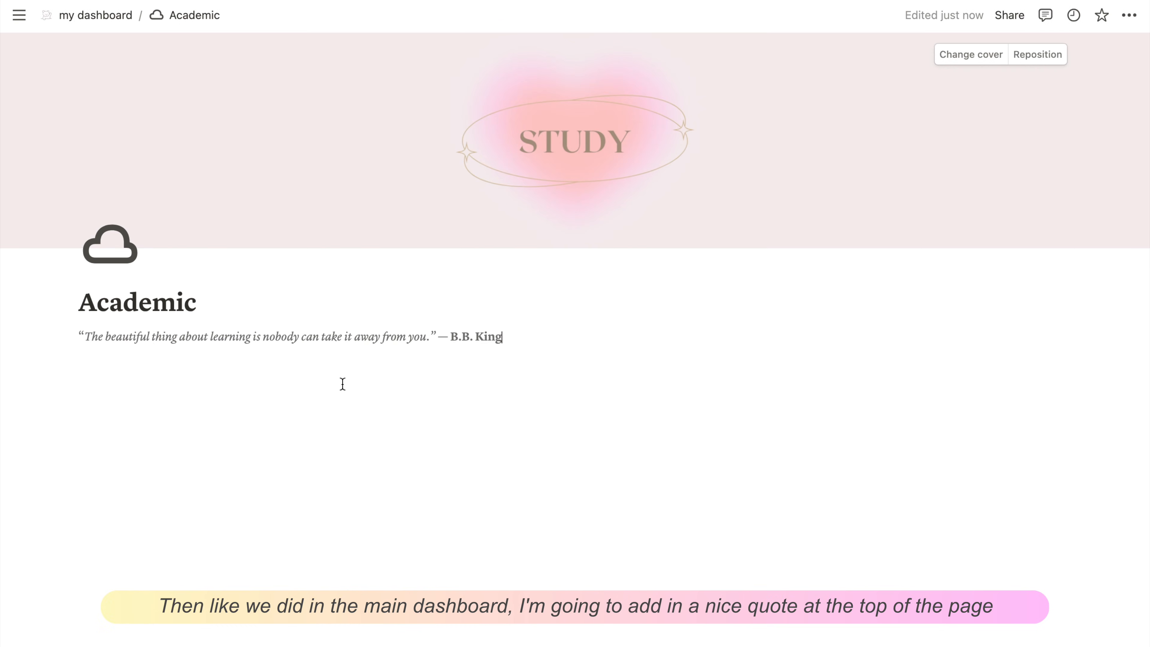
left_click(69, 337)
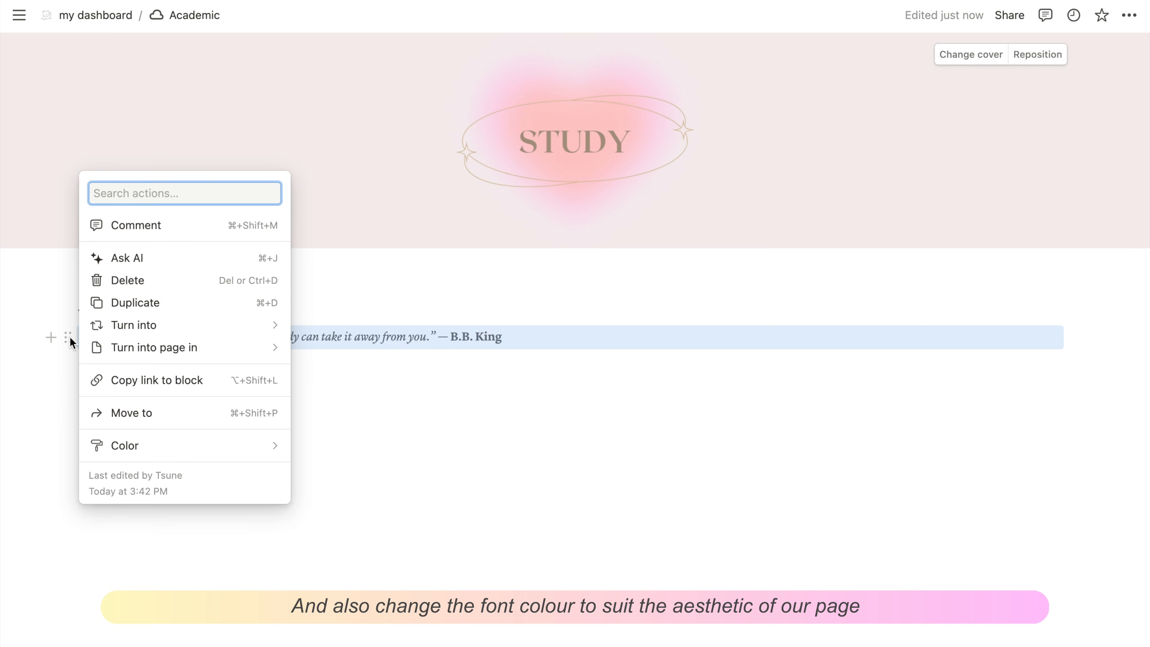
mouse_move(191, 445)
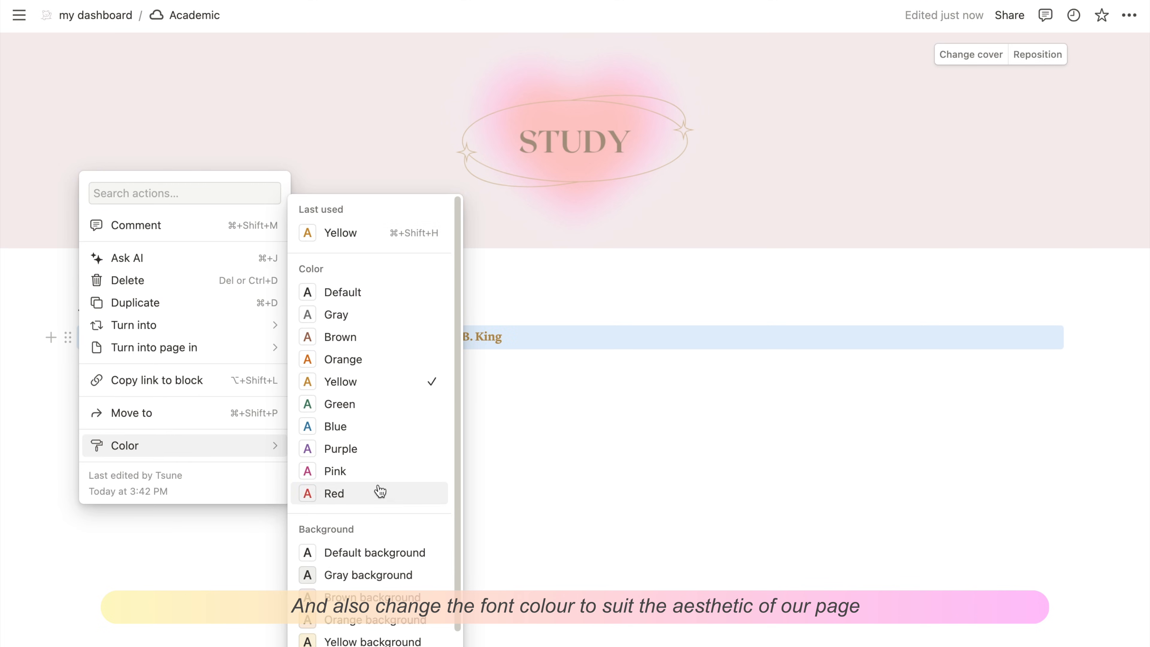
left_click(388, 313)
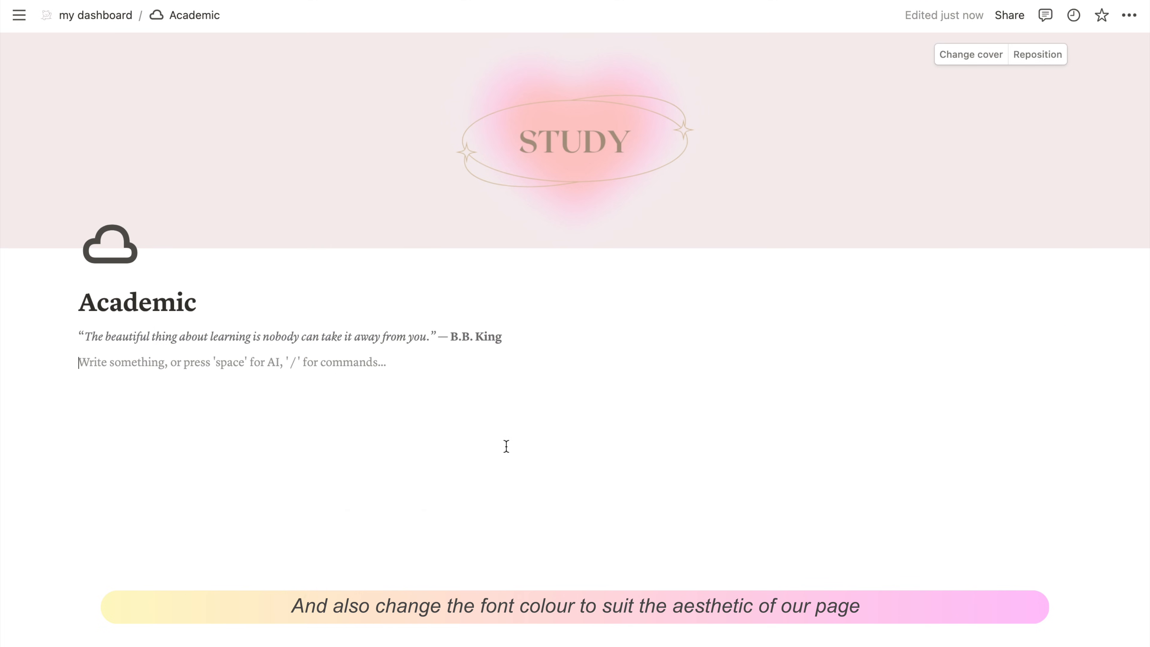
- Turn the B.B. King text block into a Quote block
left_click(68, 337)
left_click(200, 388)
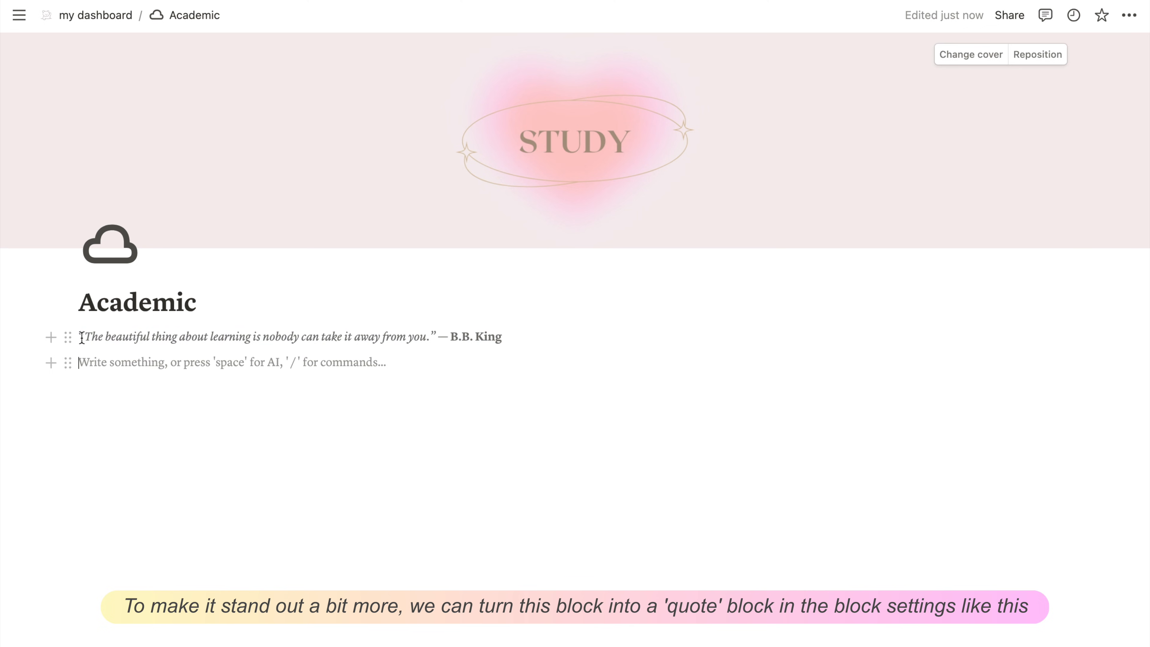
left_click(68, 335)
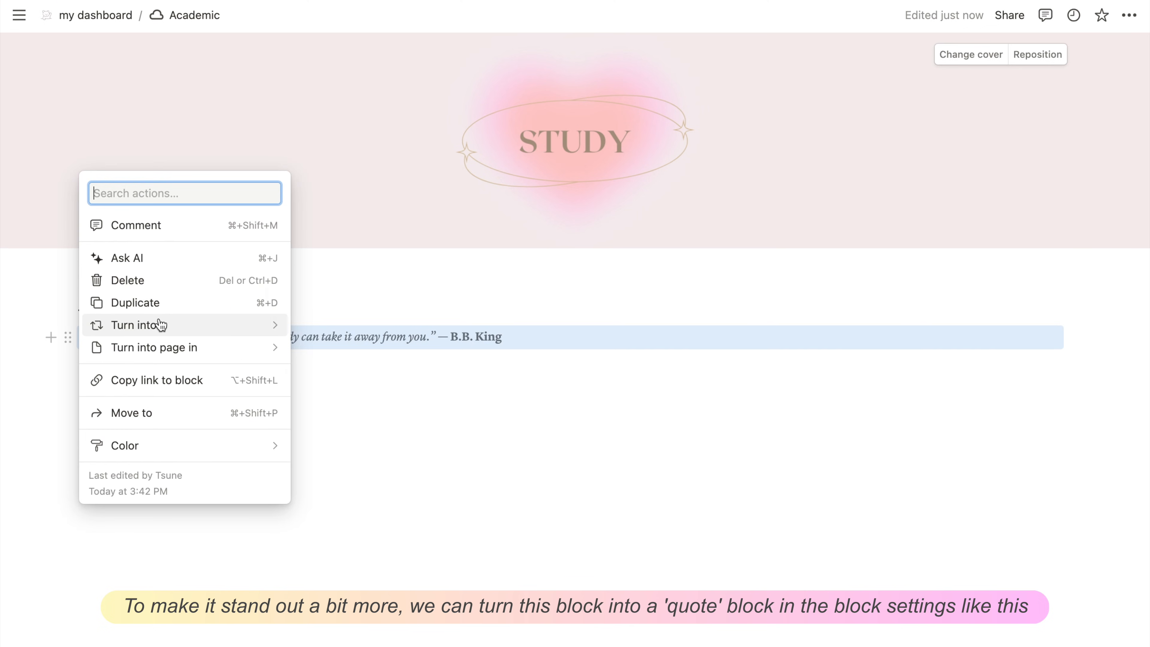
mouse_move(159, 325)
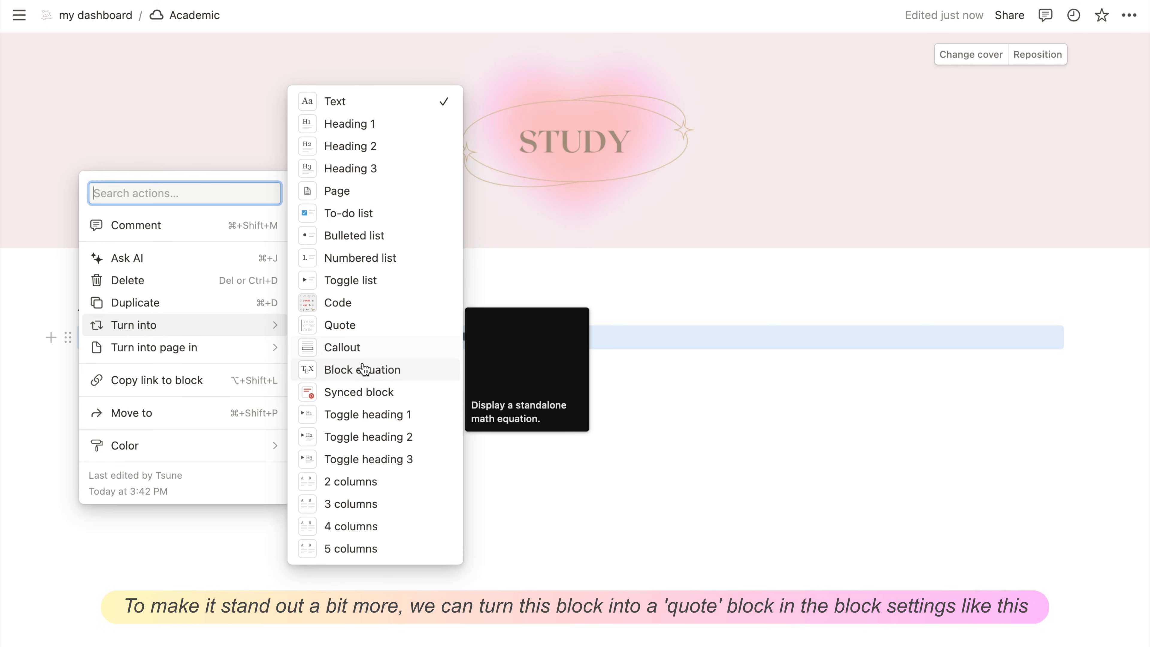
left_click(355, 326)
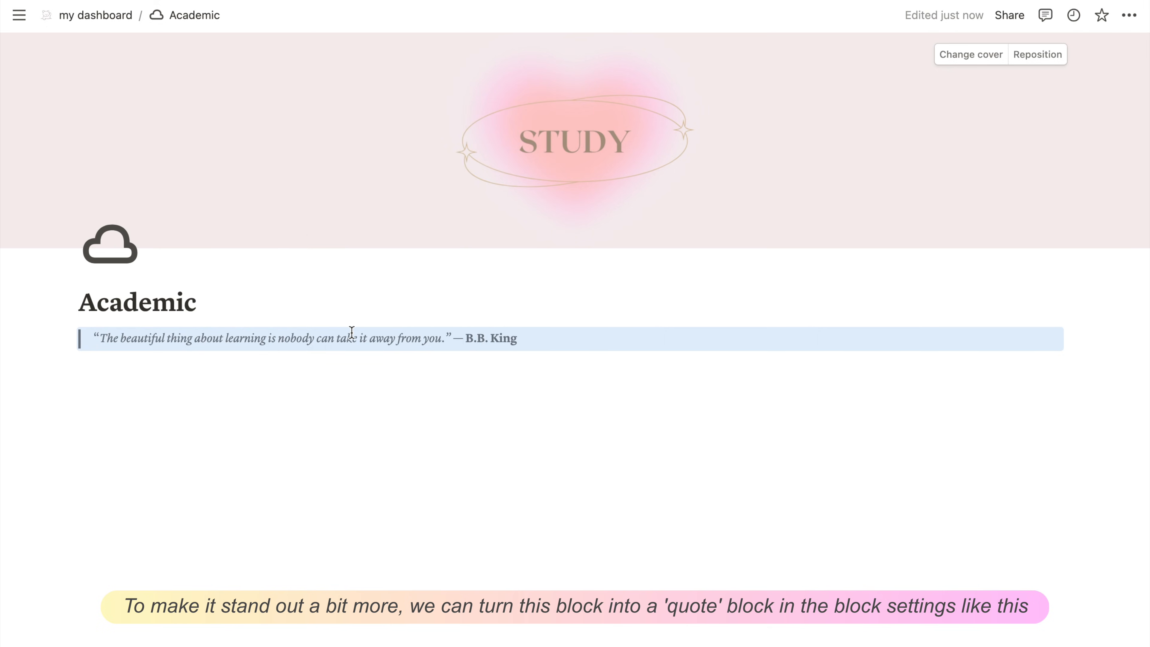
- Insert a Board view database on the empty line below the quote
left_click(305, 388)
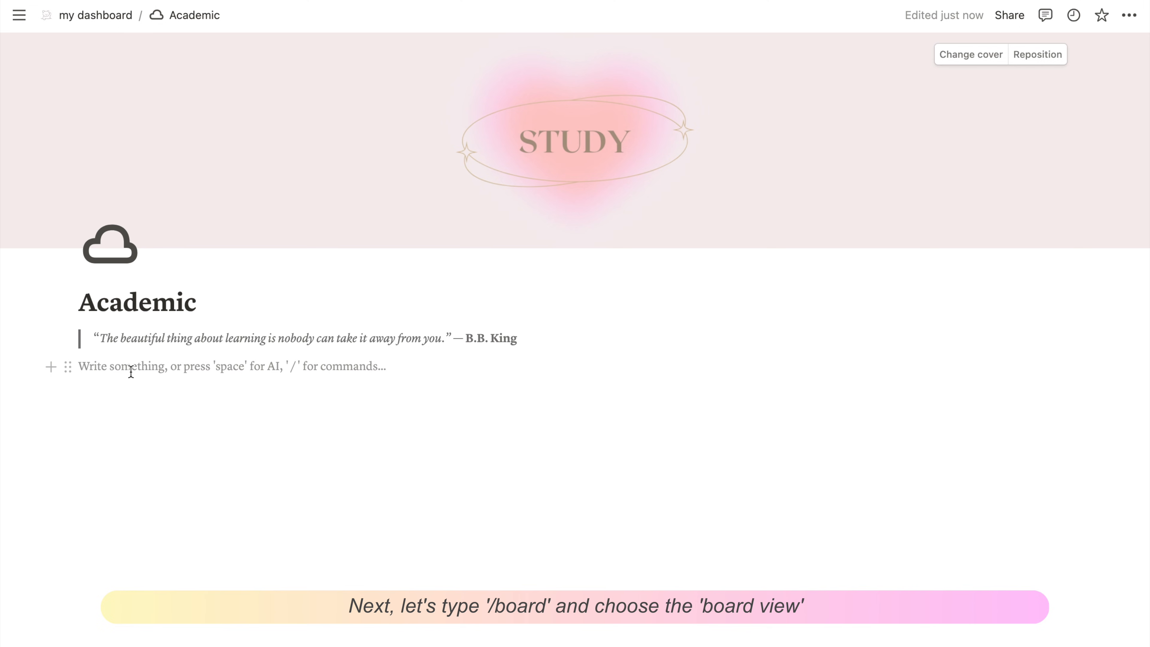
type("/")
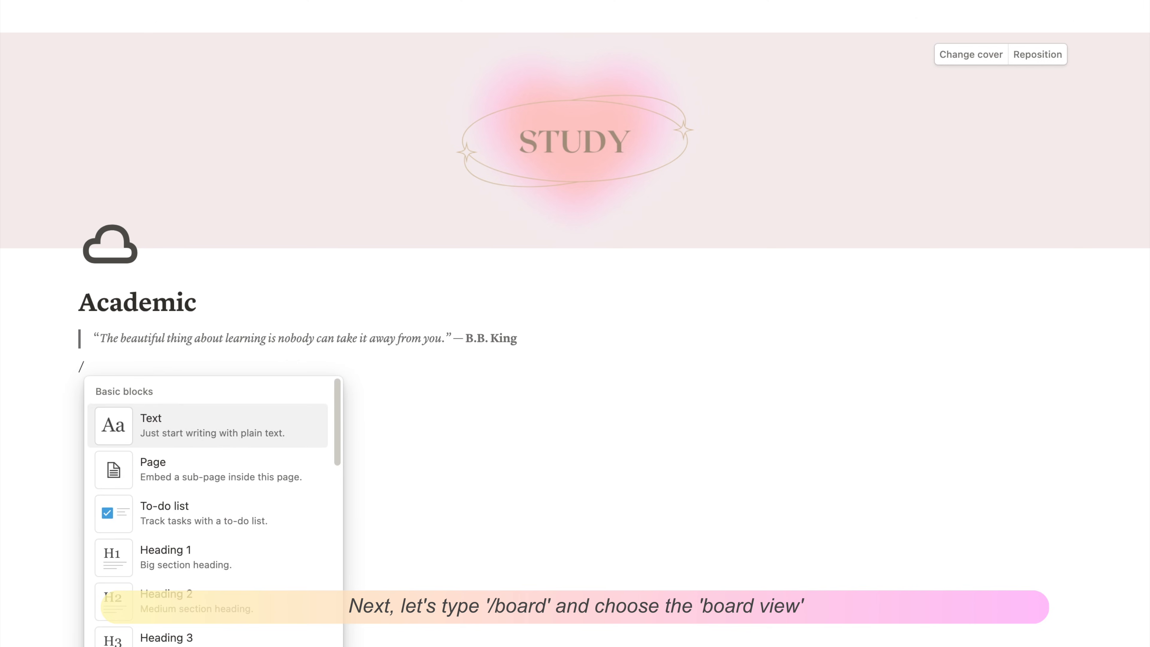
type("board")
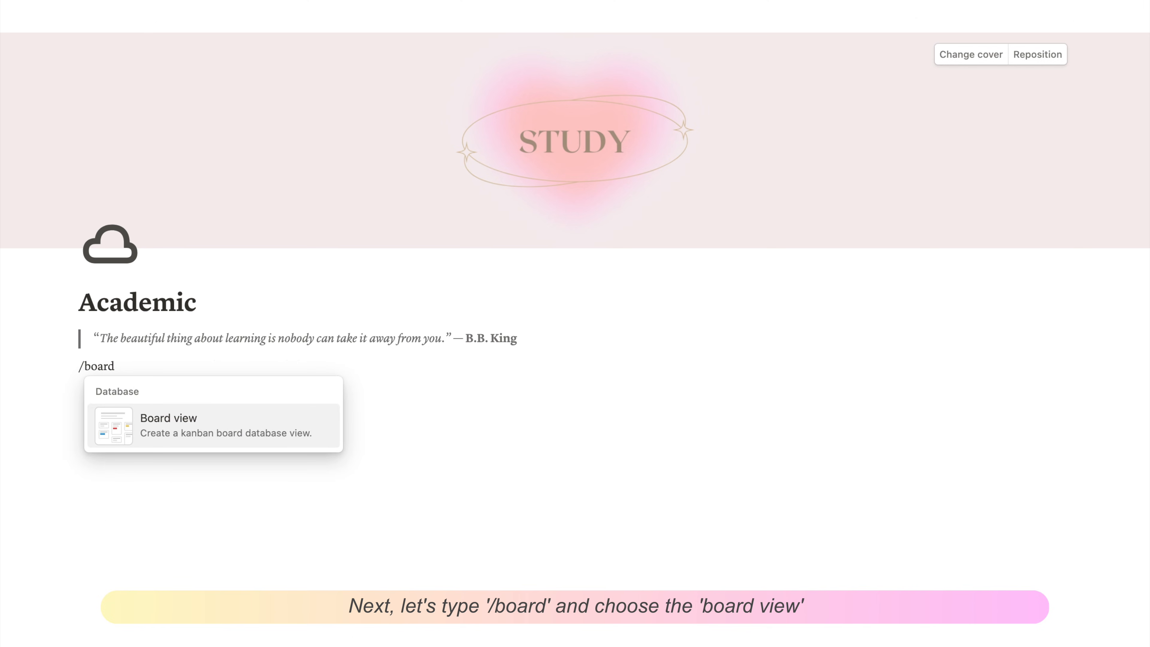
left_click(146, 435)
- Name the new board database "Class timetable" and hide its database title
left_click(122, 405)
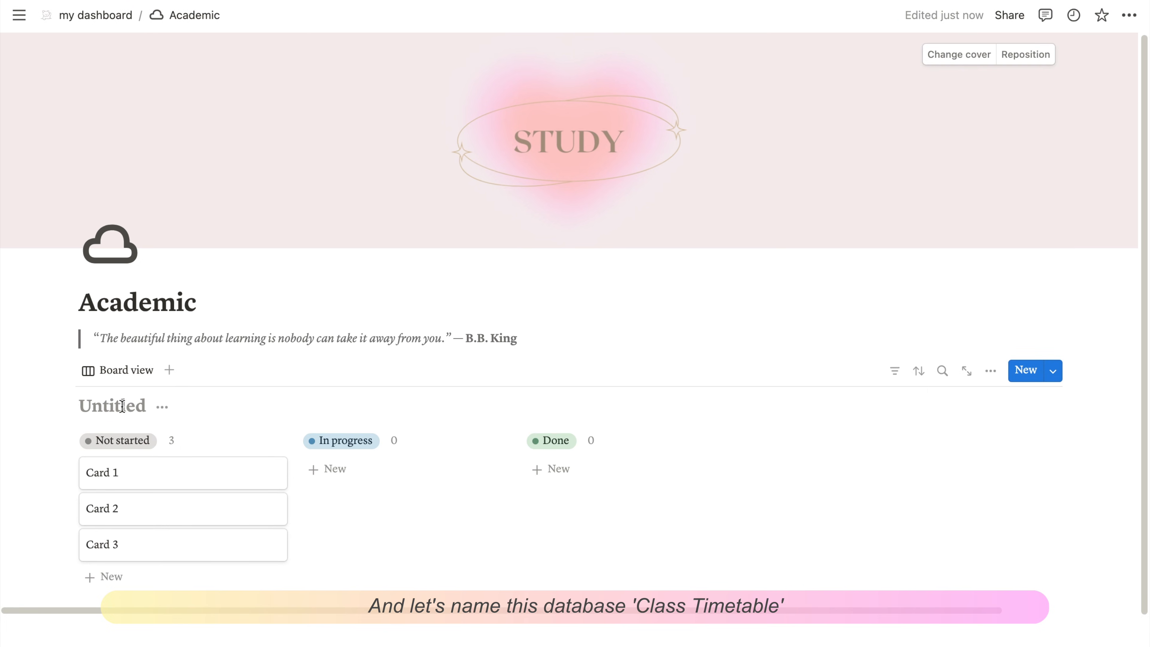
type("Class timetable")
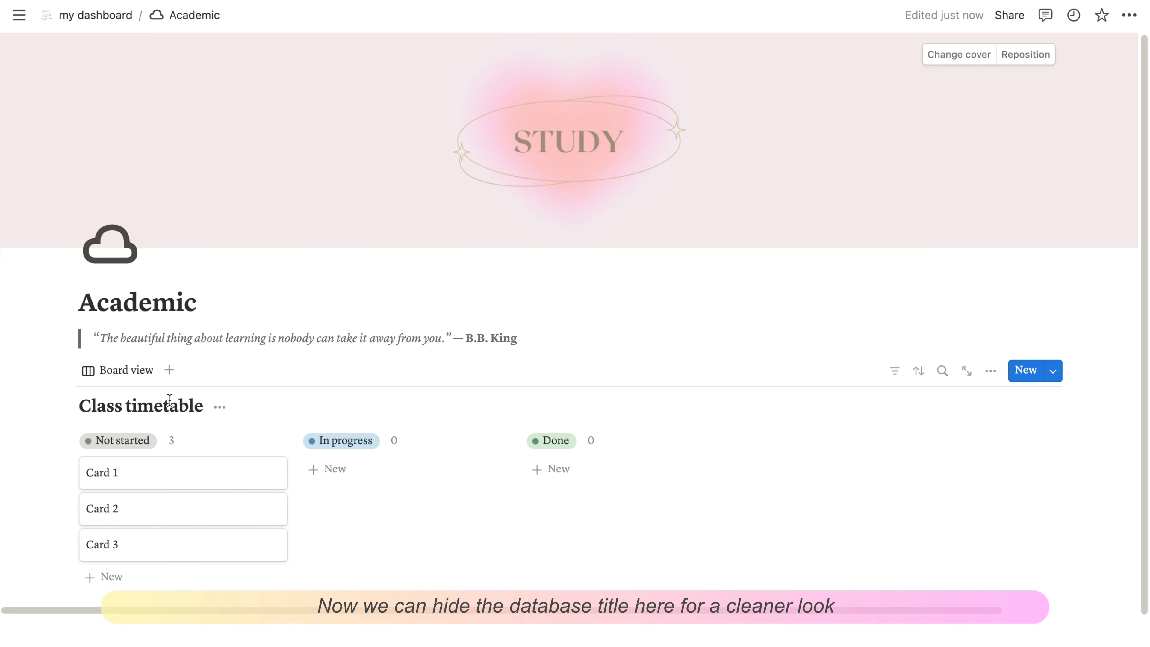
left_click(219, 408)
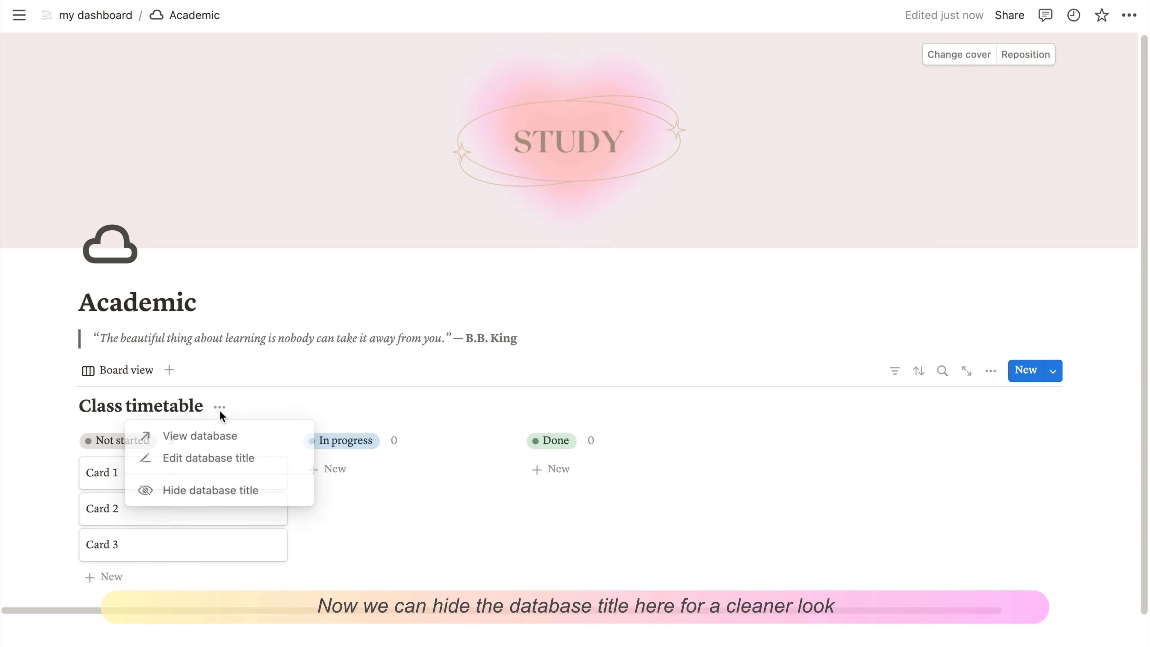
left_click(176, 495)
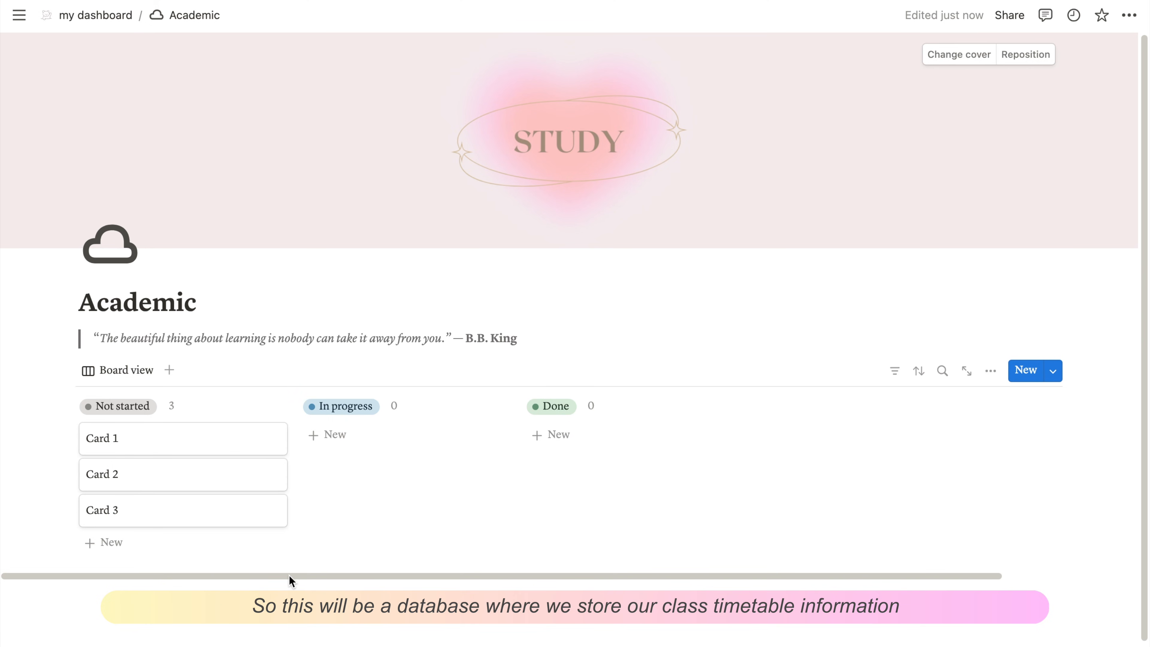
- Add the text "Class Timetable" on the empty line below the board database
left_click(142, 608)
mouse_move(259, 571)
left_mouse_down()
mouse_move(317, 573)
mouse_move(252, 585)
left_mouse_up()
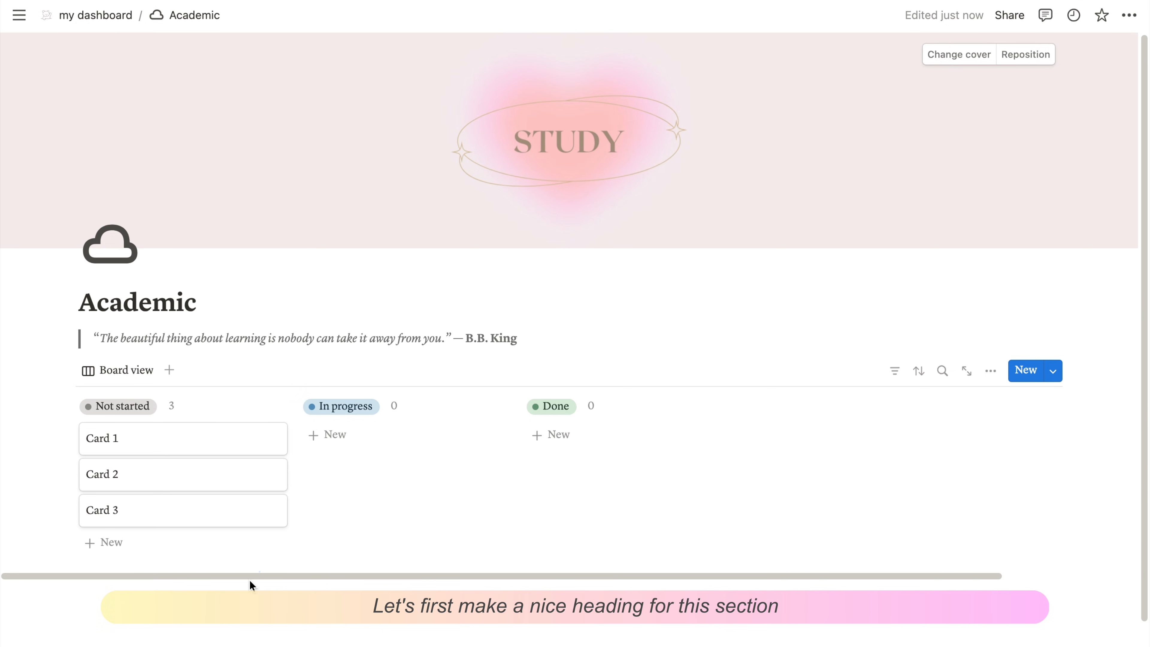
scroll(251, 579, "down", 2)
type("Class Timet")
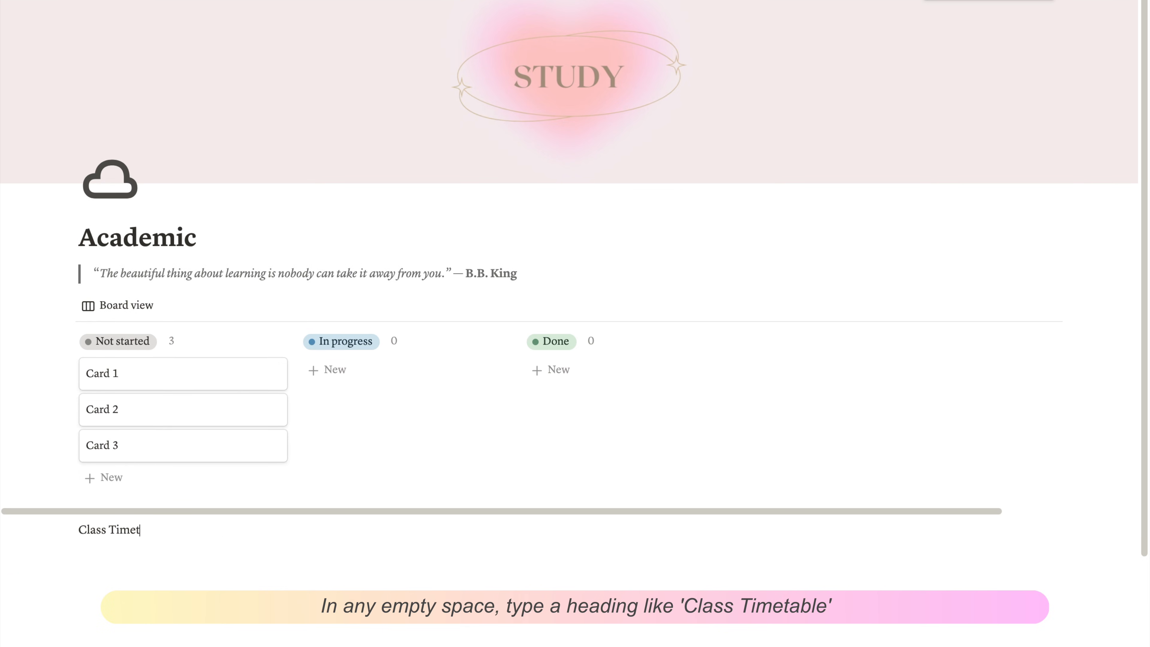
type("able")
- Turn the "Class Timetable" text into a Heading 3 and make it italic
key("super+shift+Left")
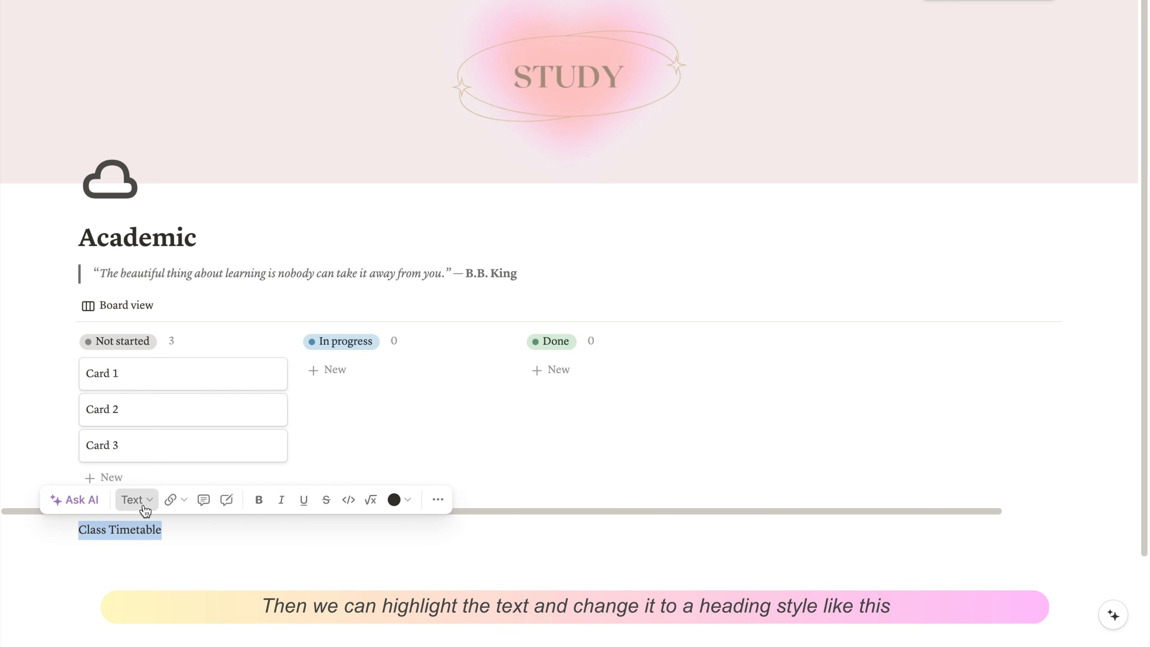
left_click(144, 504)
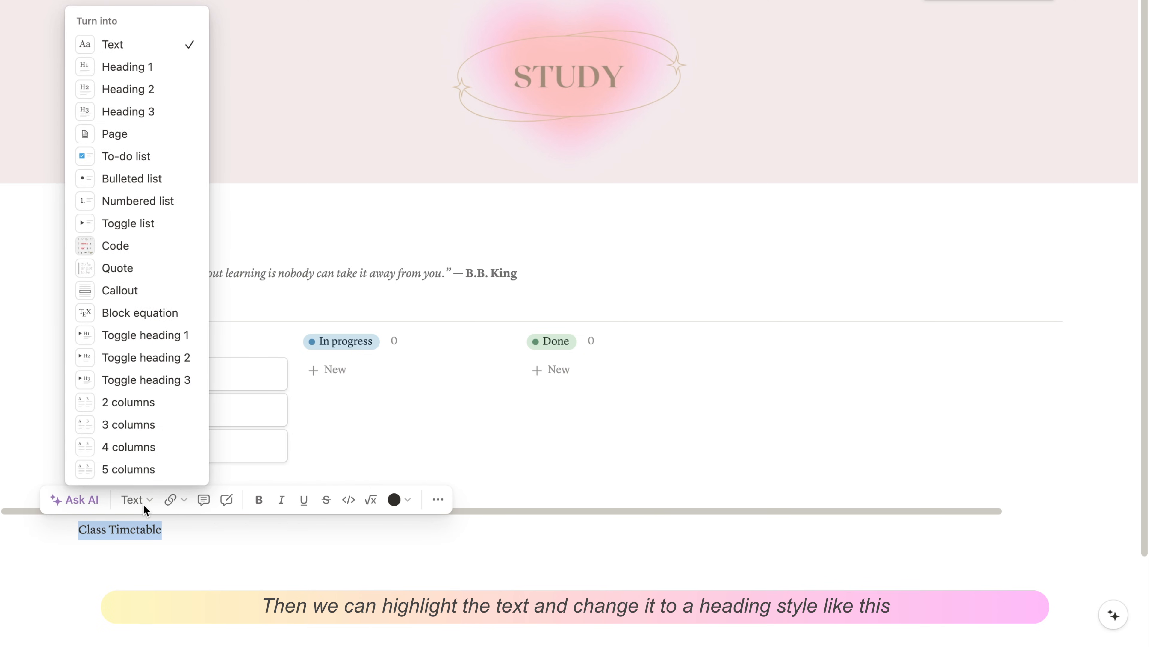
left_click(168, 116)
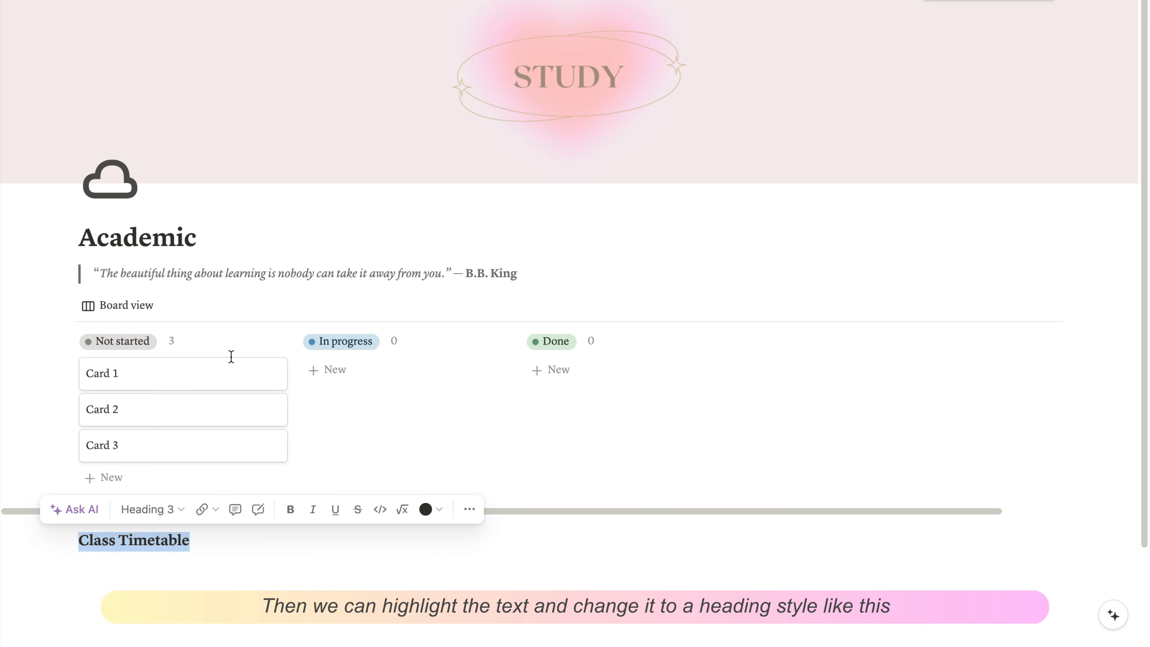
left_click(311, 510)
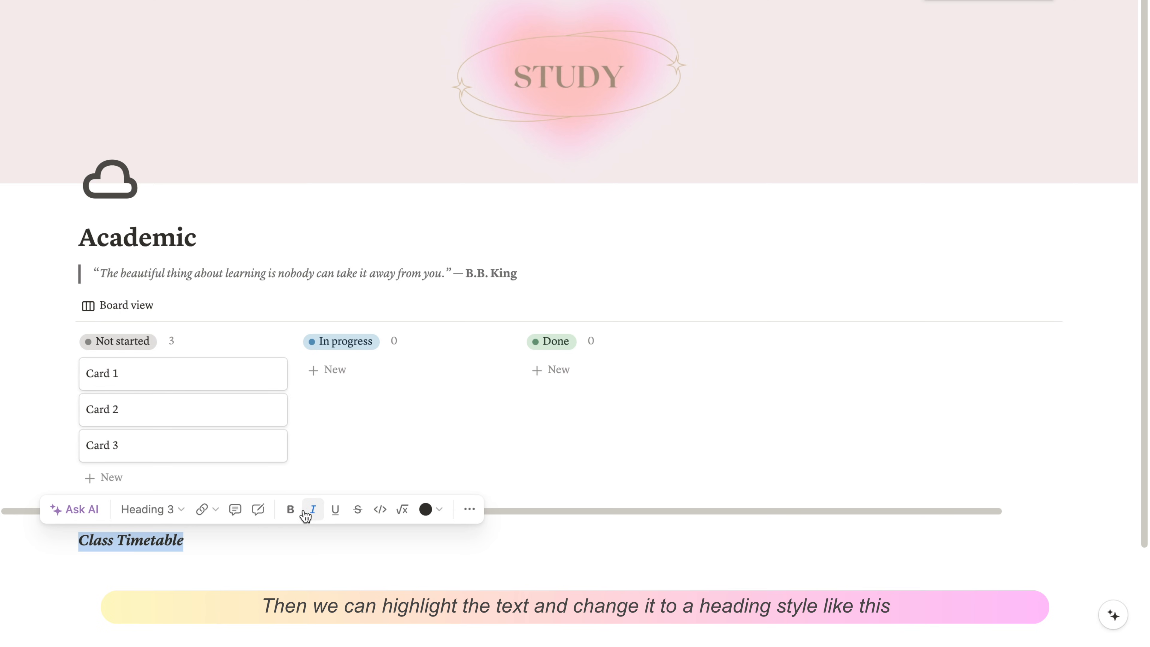
left_click(234, 559)
- Give the Class Timetable heading a Gray background and move it between the quote and the board
left_click(67, 542)
mouse_move(136, 583)
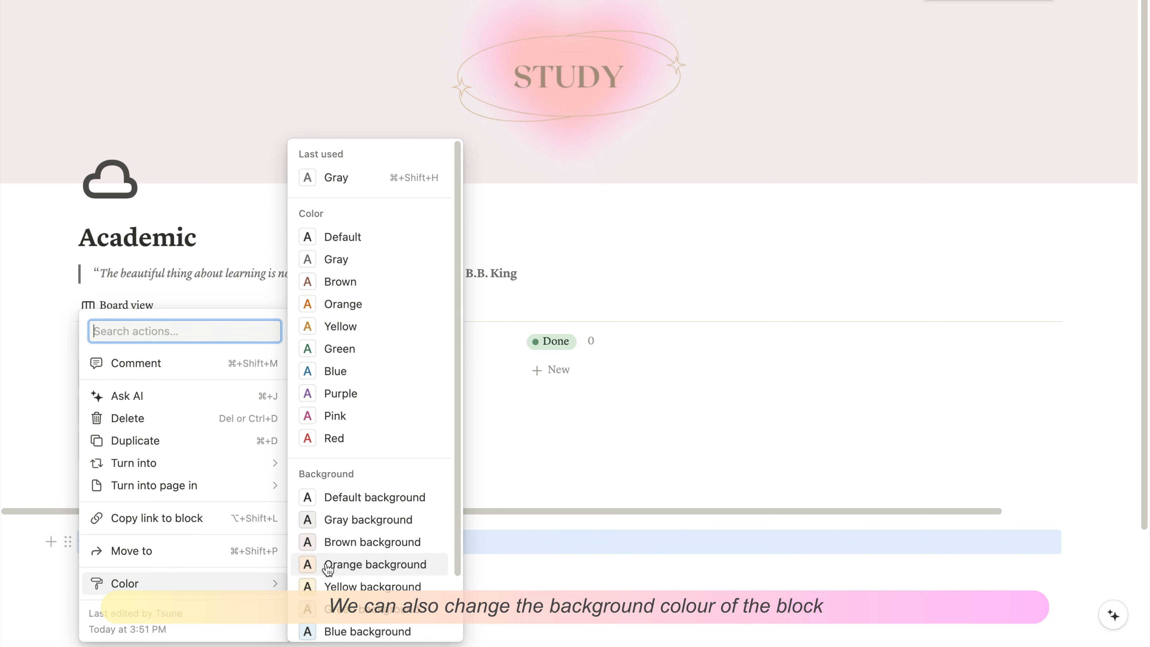
left_click(352, 520)
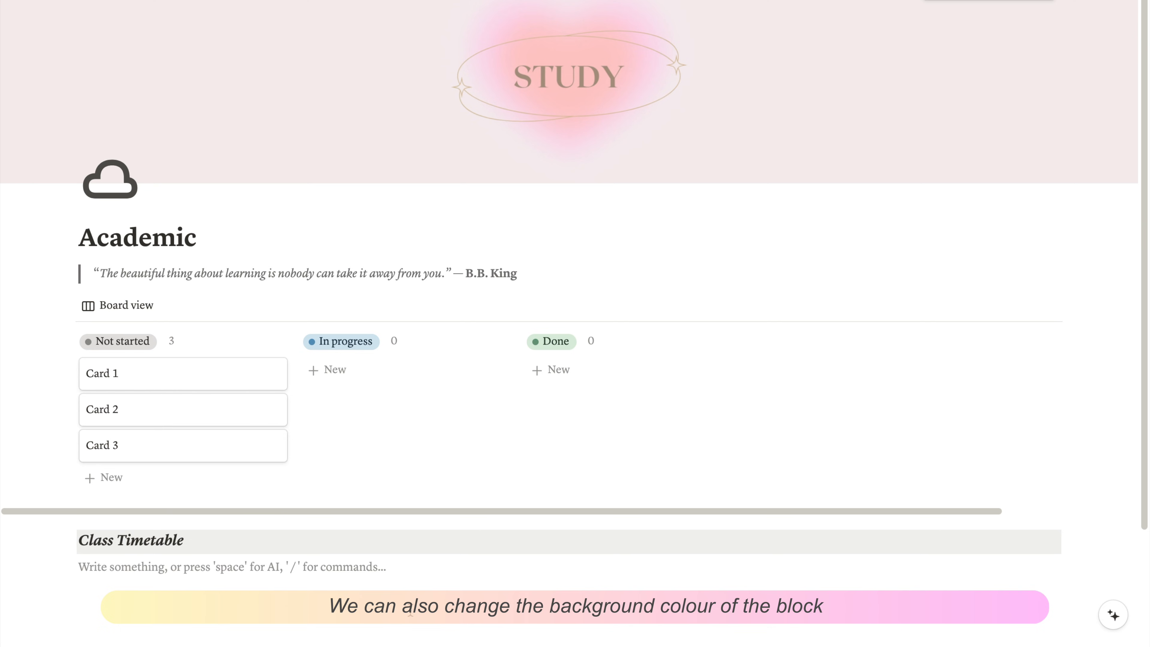
left_click_drag(64, 541, 103, 291)
left_click(297, 587)
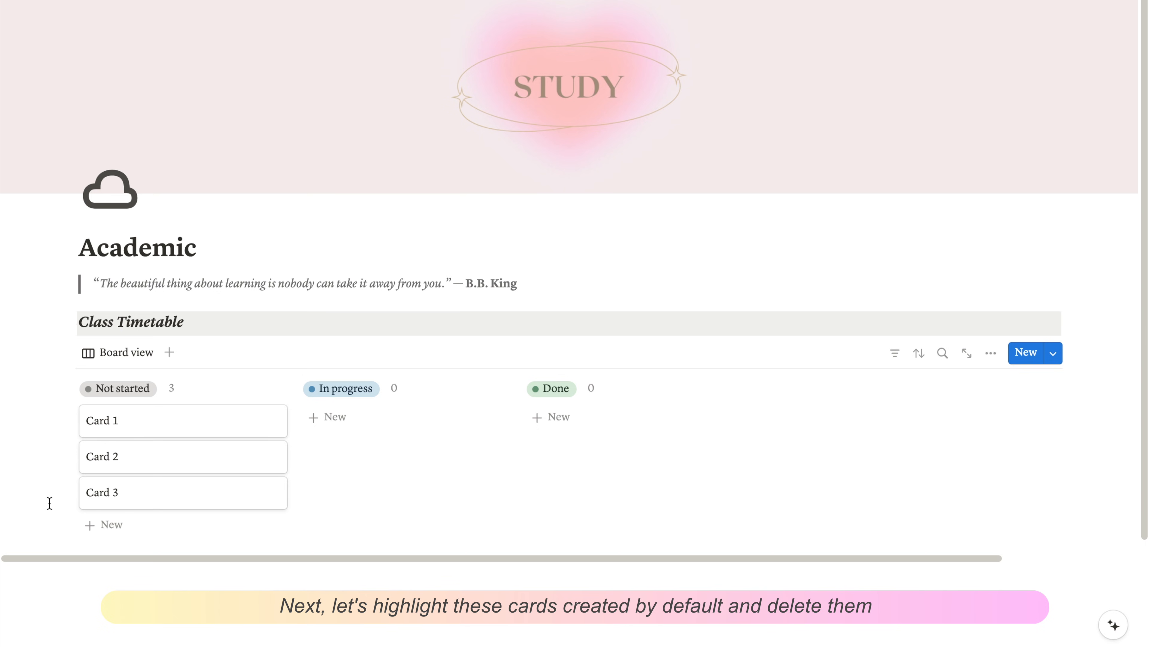
- Select the default cards Card 1, Card 2 and Card 3 on the board and delete them together
left_click_drag(50, 503, 164, 431)
left_click(270, 420)
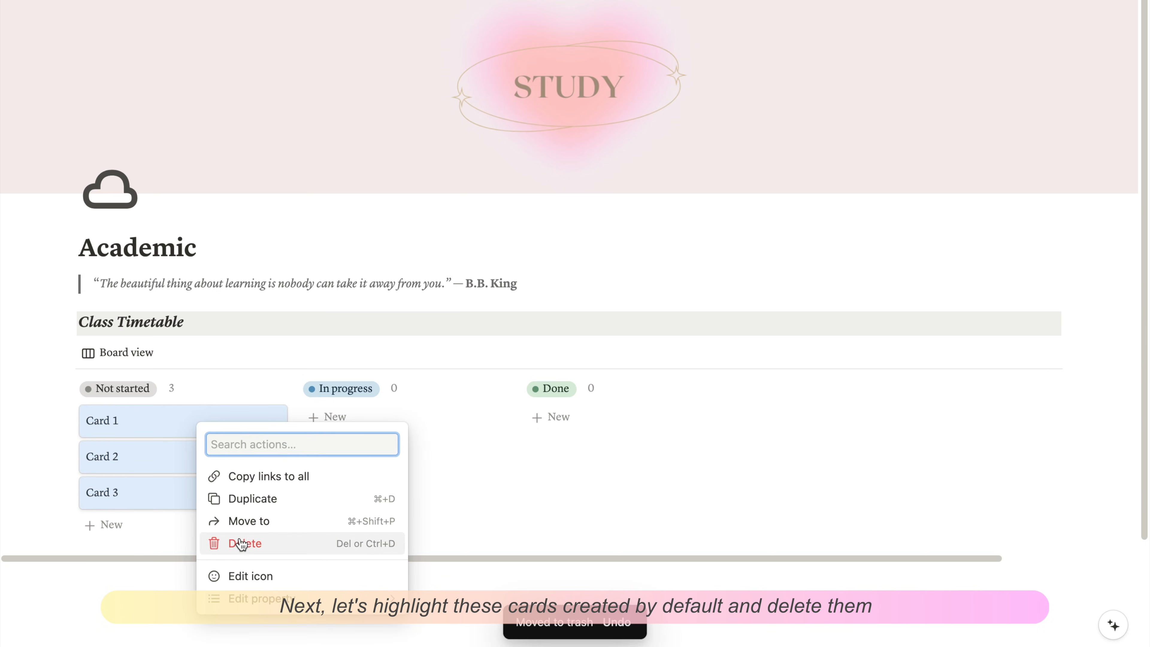
left_click(267, 549)
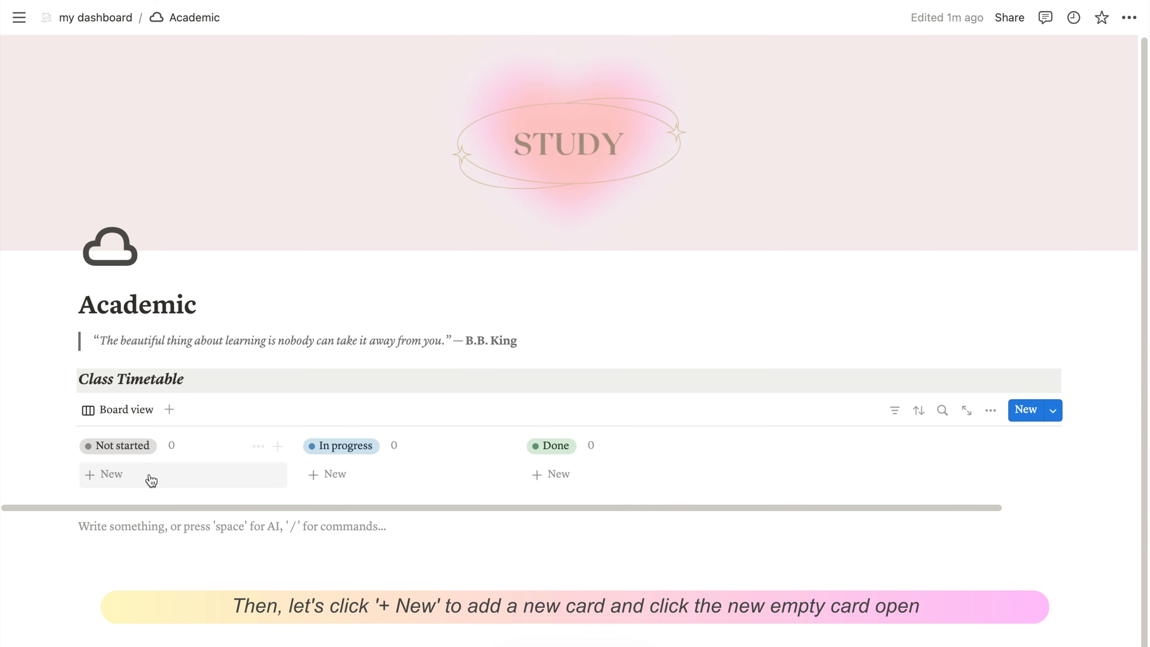
- Add a new card to the Not started column, open it and name it "Class 1"
left_click(152, 477)
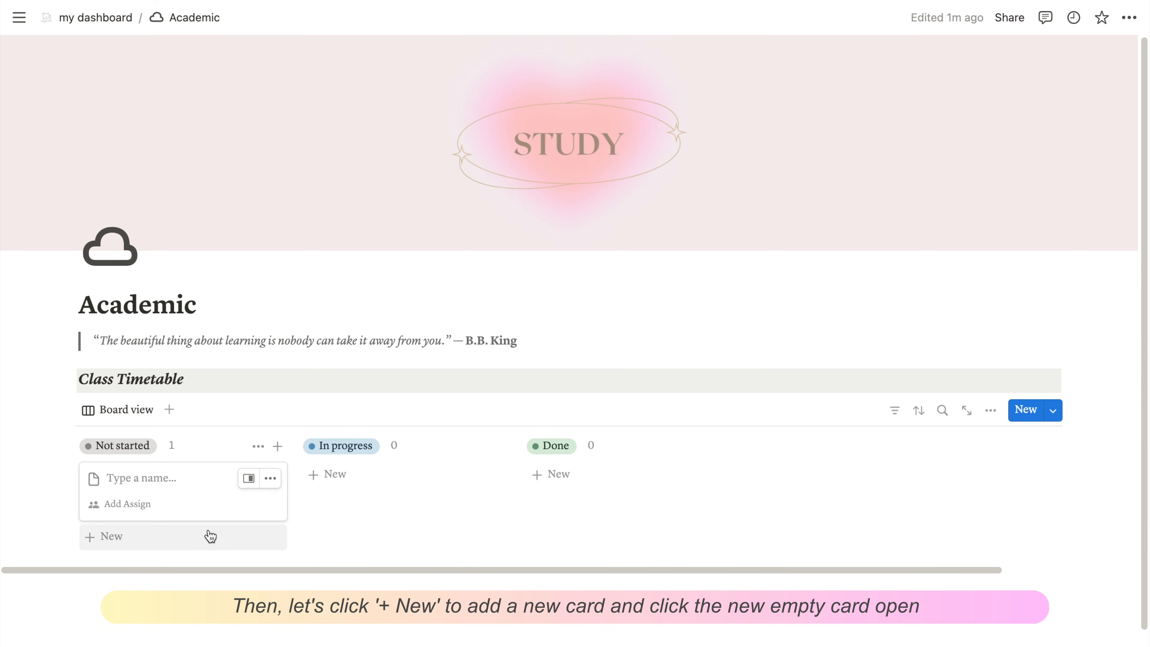
left_click(261, 584)
left_click(144, 481)
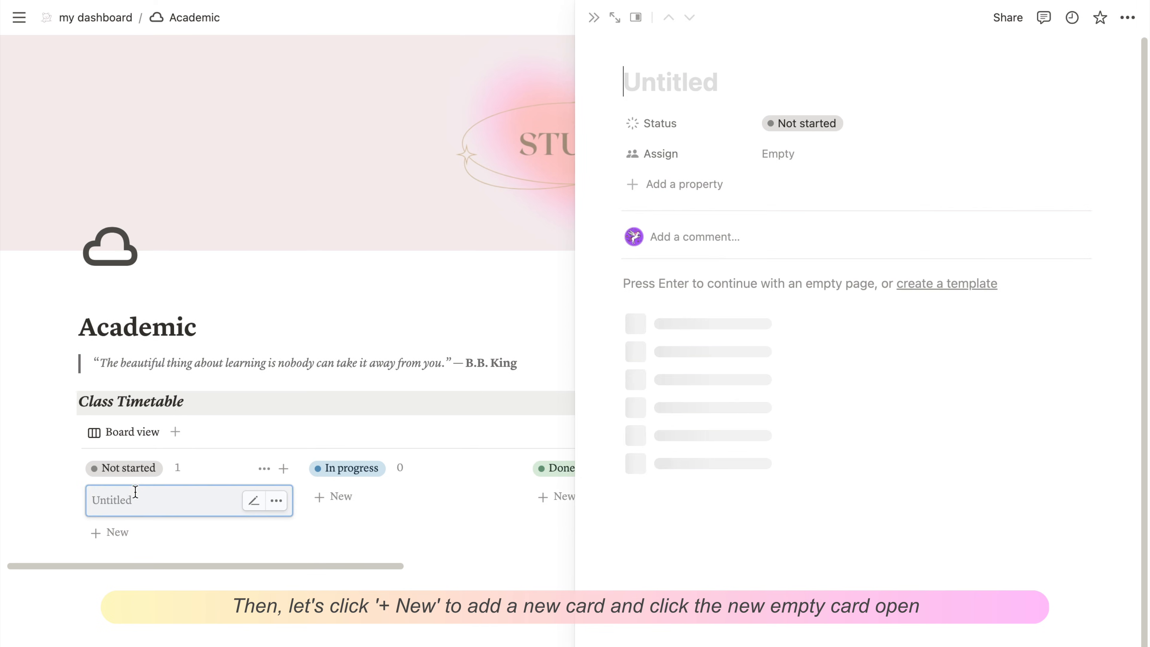
type("Class 1")
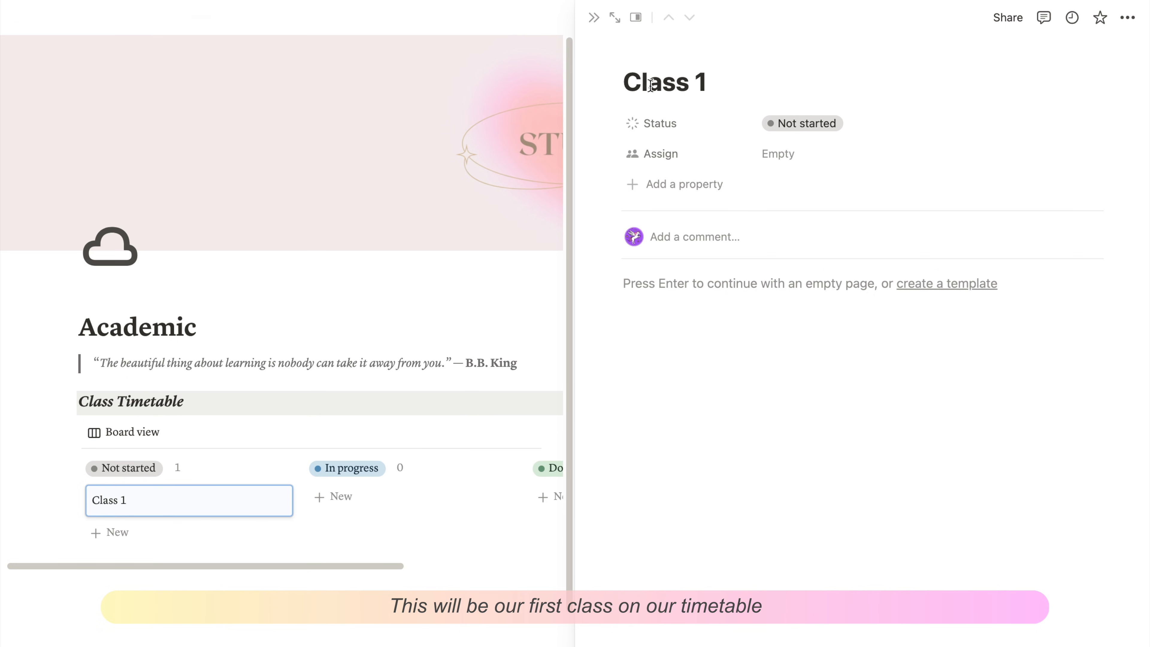
- Delete the original Status property and the Assign property from the Class 1 card, confirming both deletions
left_click(613, 123)
left_click(660, 255)
left_click(619, 375)
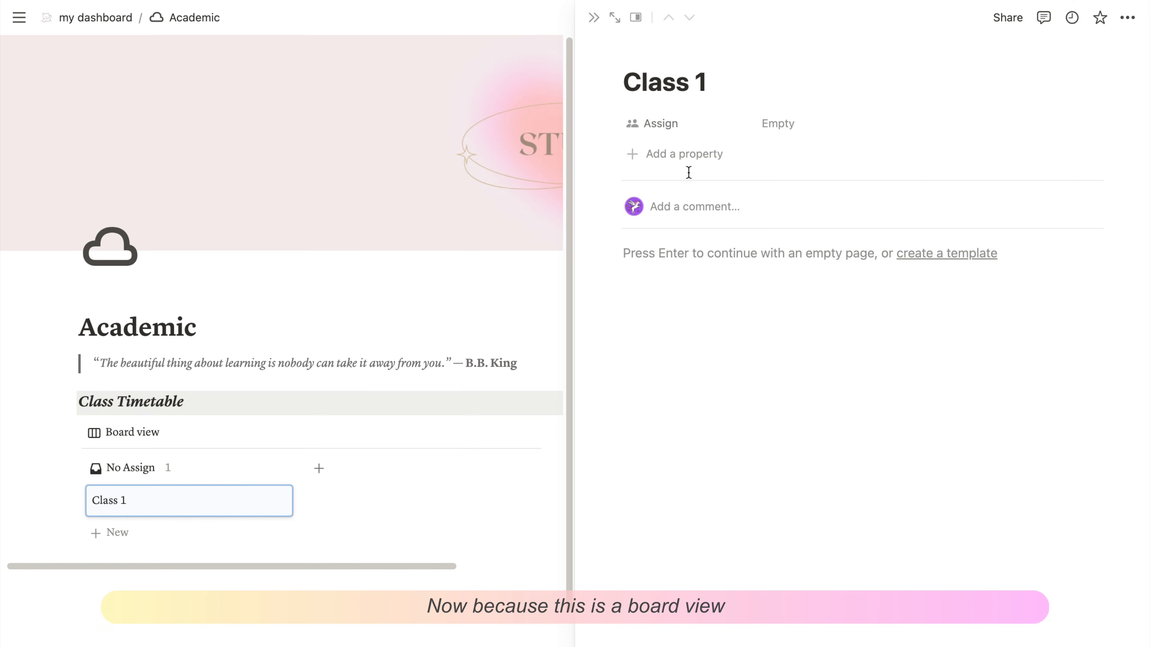
left_click(612, 123)
left_click(676, 256)
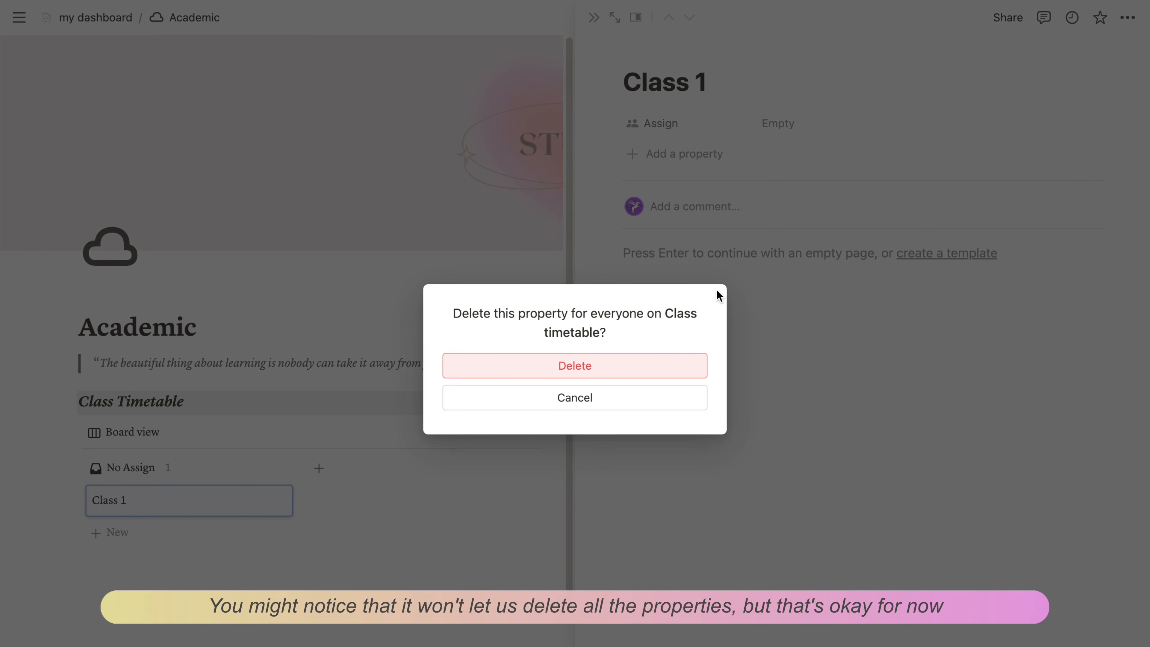
left_click(665, 371)
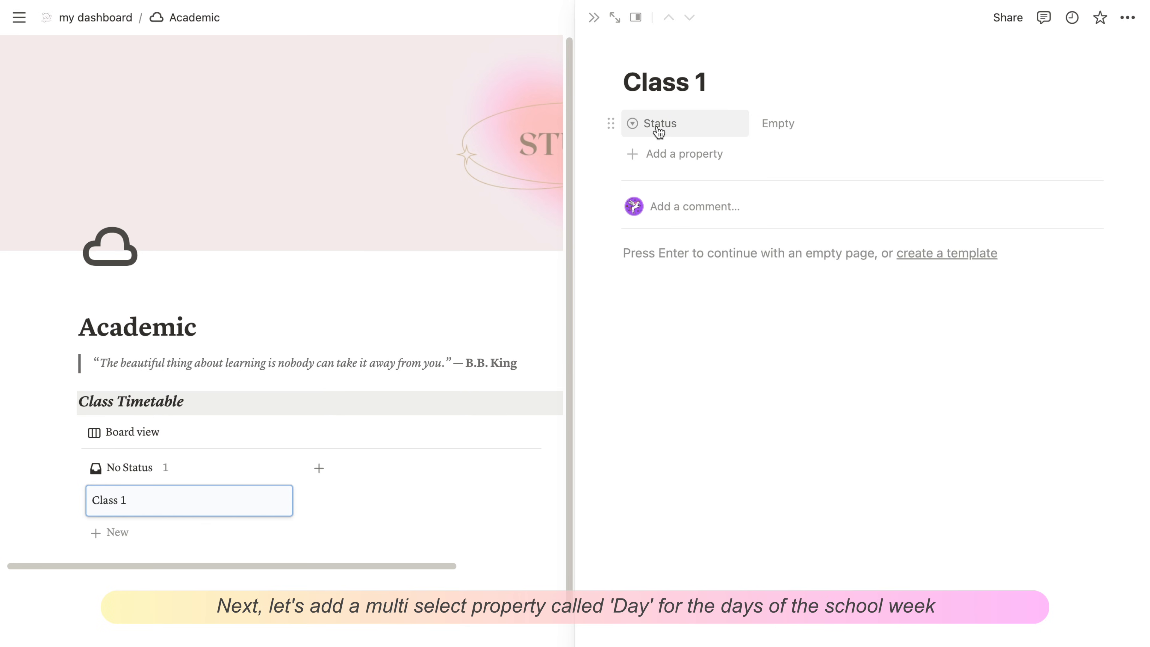
- Add a multi-select property named Day to the Class 1 page
left_click(671, 163)
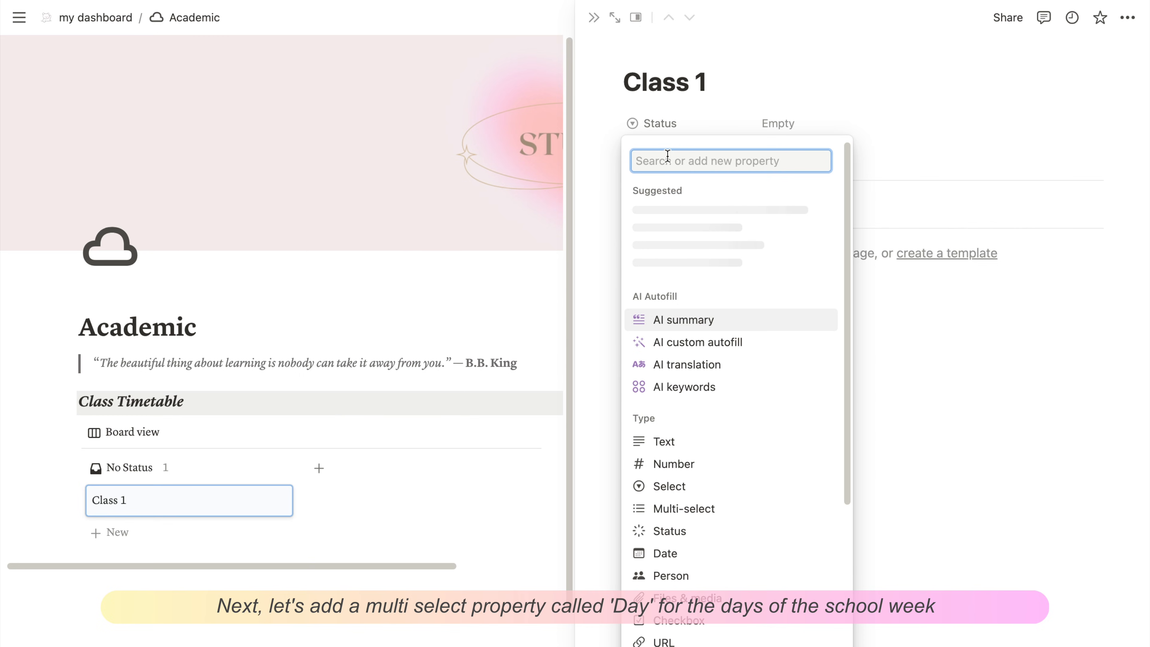
type("multi")
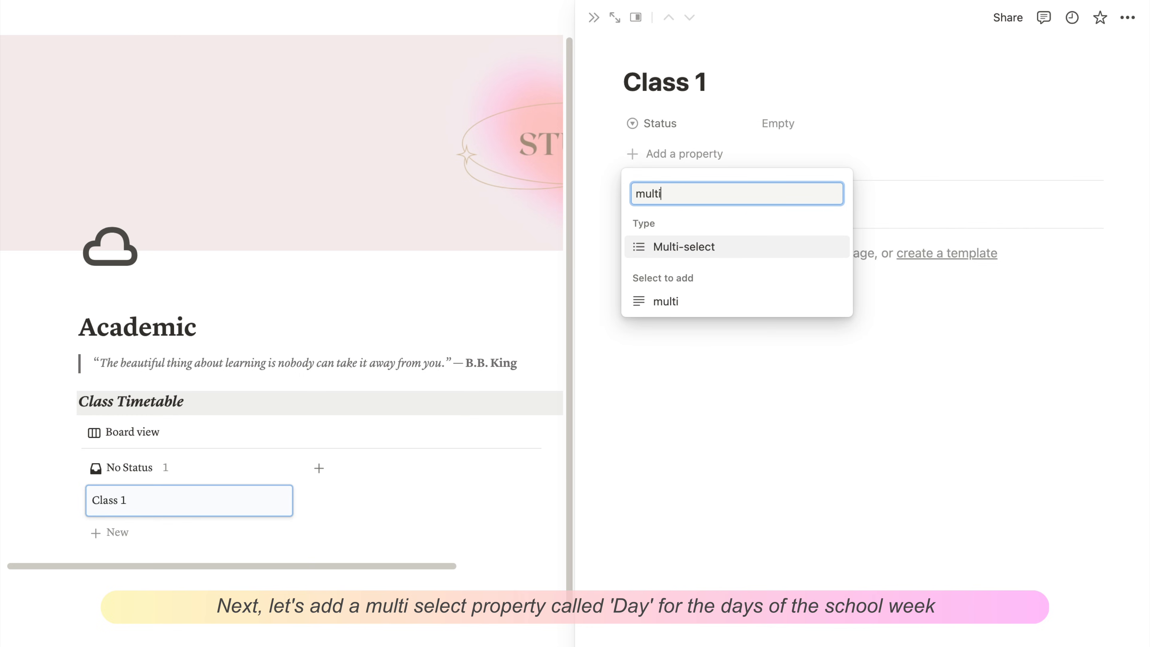
left_click(678, 252)
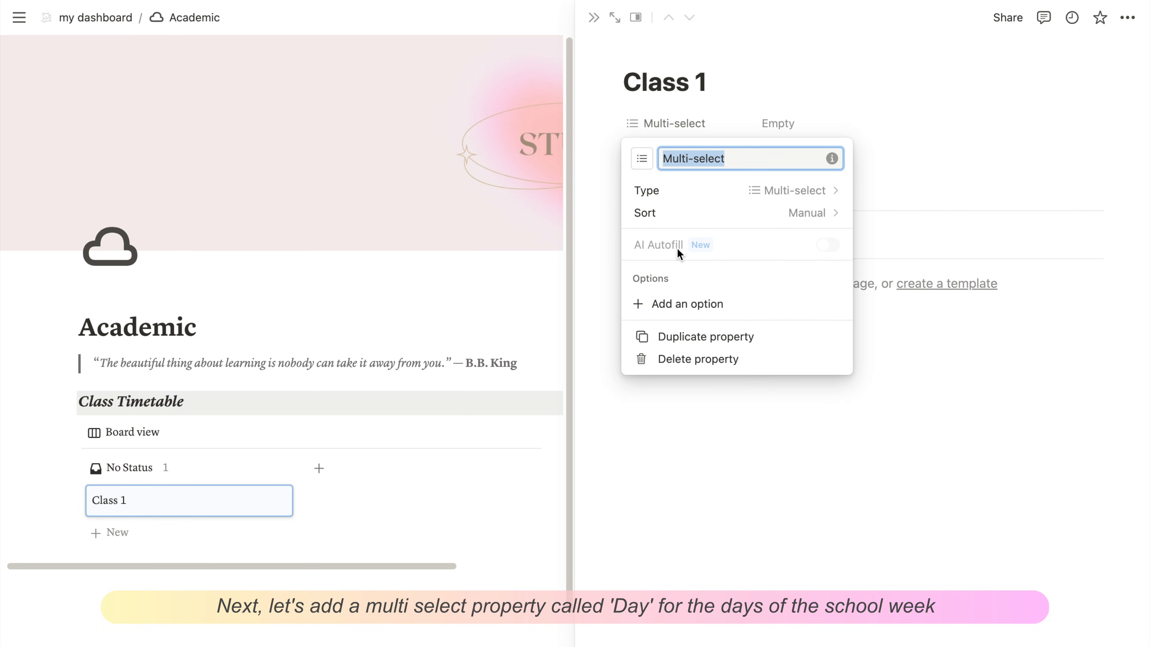
type("Day")
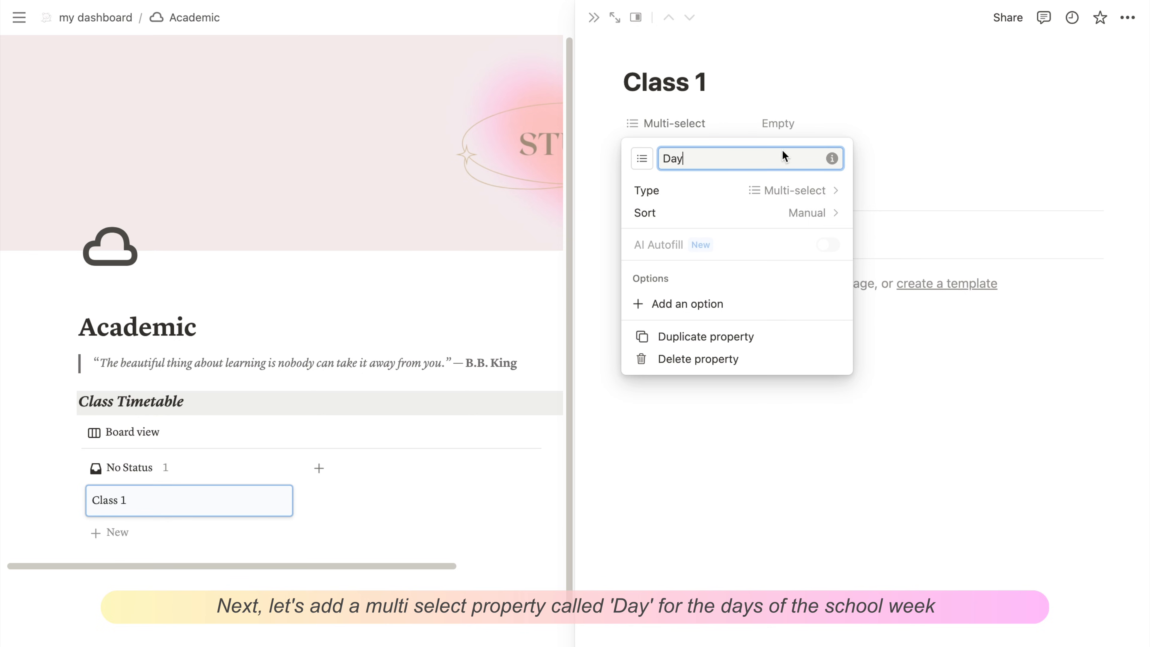
- Add the options Monday, Tuesday, Wednesday, Thursday and Friday to the Day property and arrange them in weekday order
left_click(694, 303)
type("Monday")
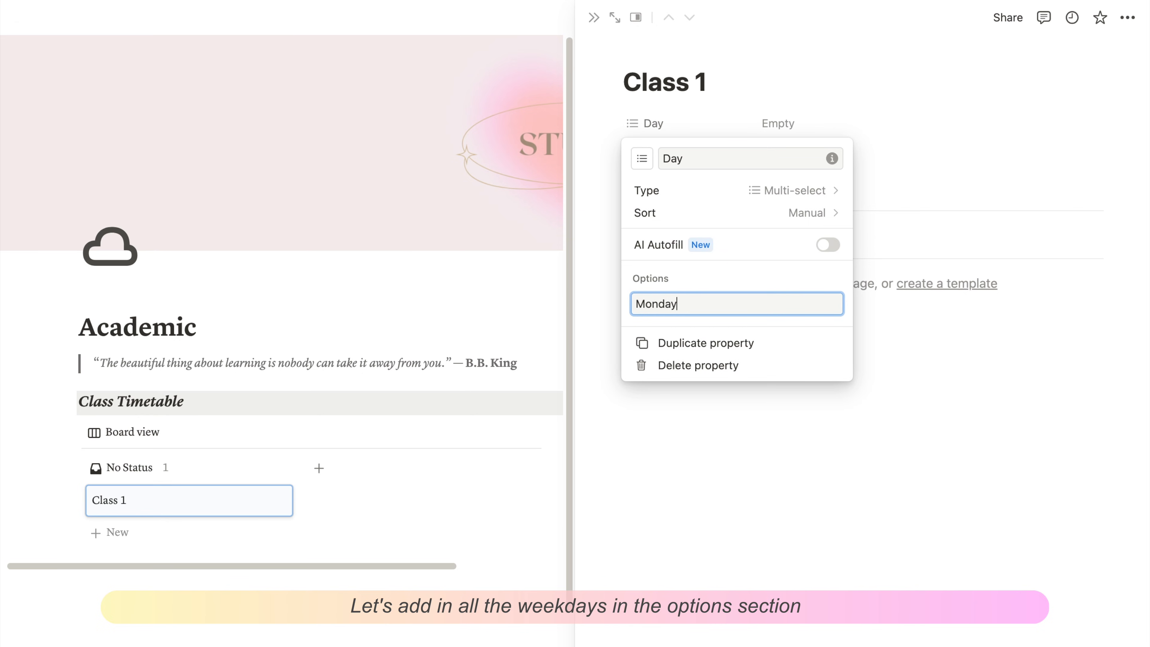
key("Return")
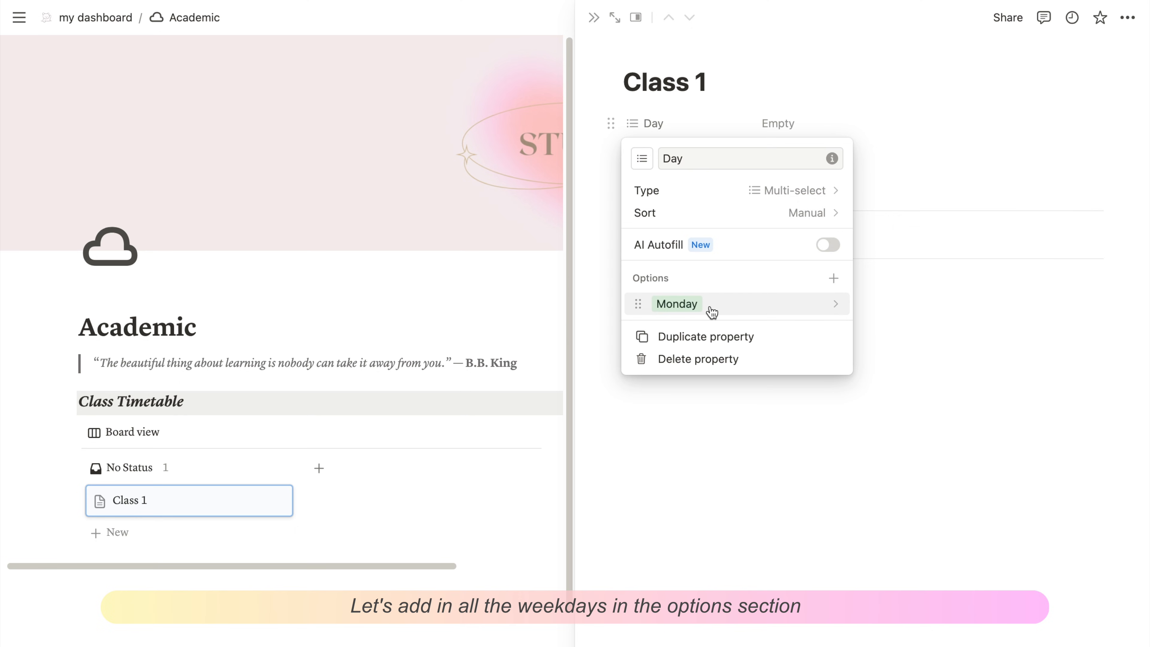
left_click(834, 279)
type("Tue")
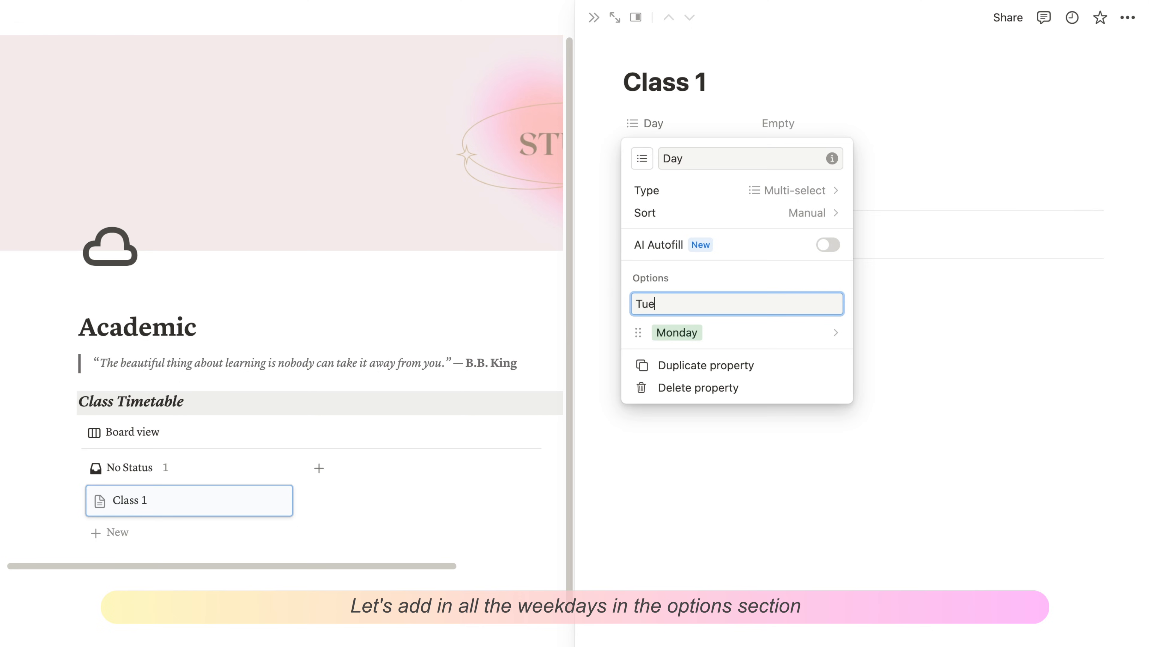
type("sday")
key("Return")
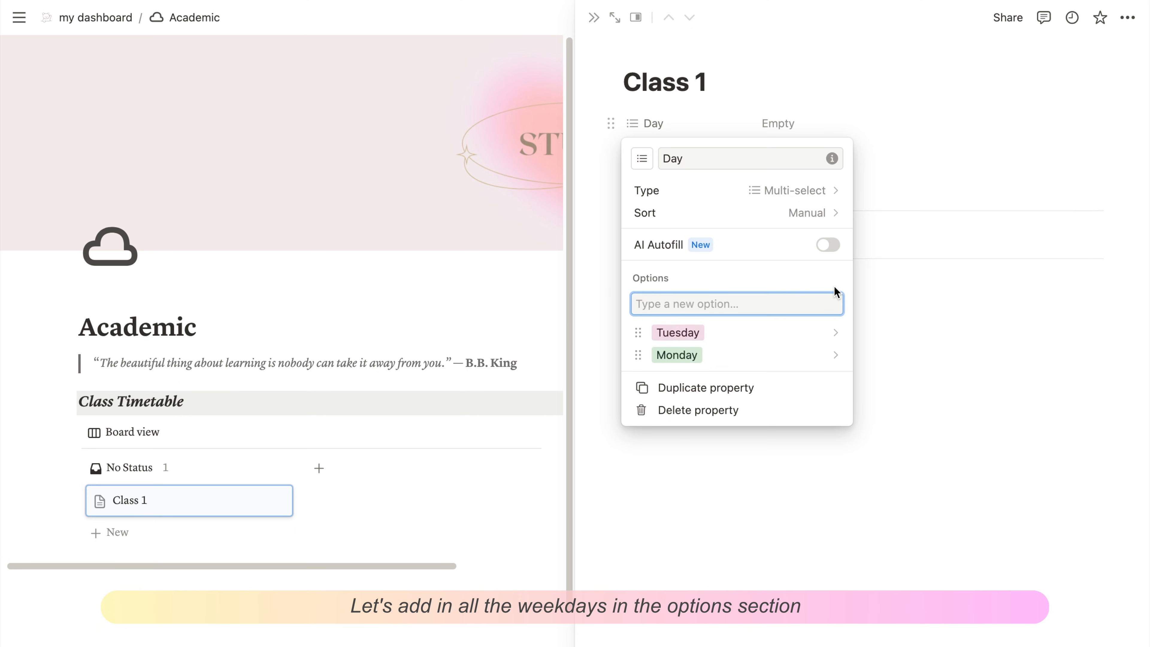
type("Wednesd")
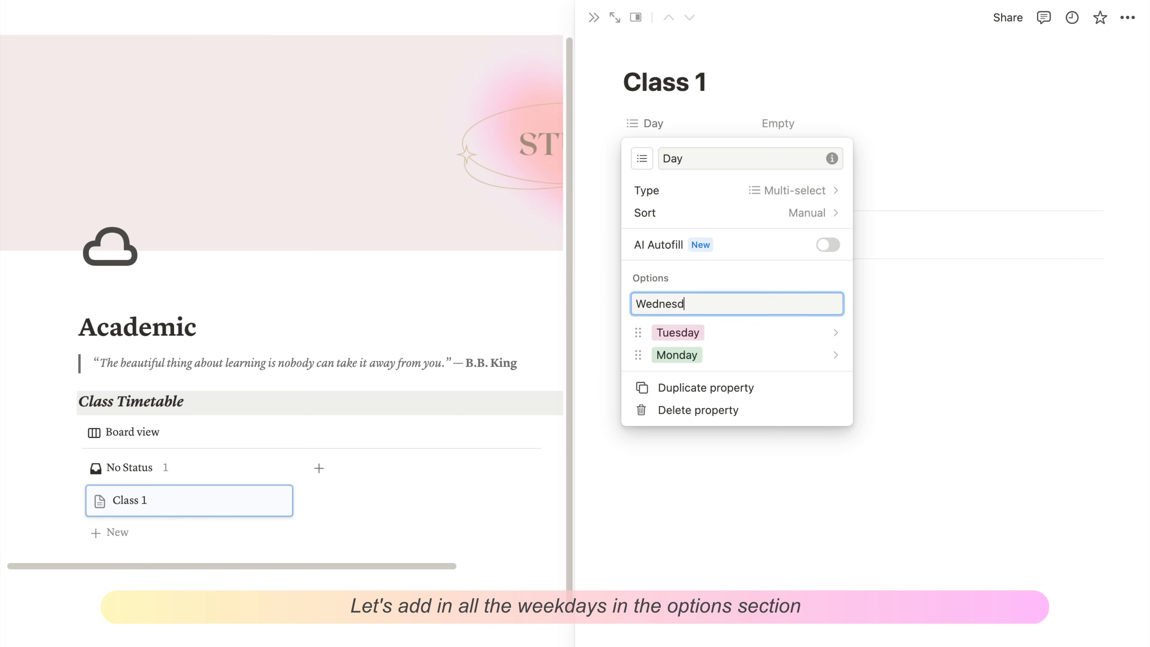
type("ay")
key("Return")
type("Thursday")
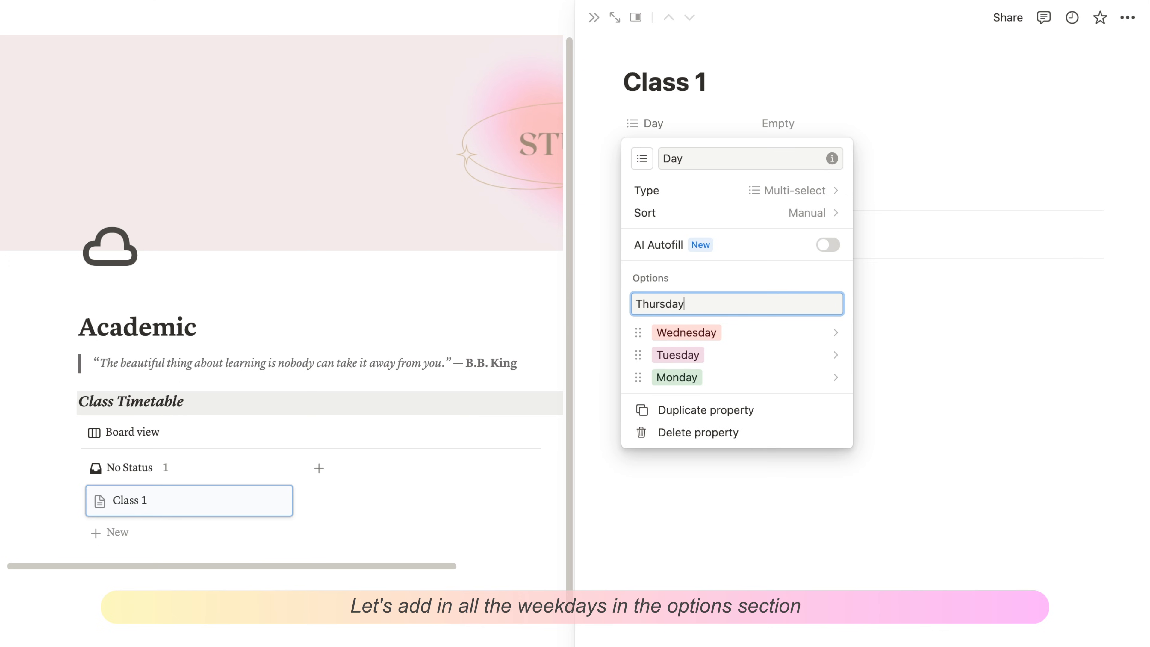
key("Return")
type("Friday")
key("Return")
left_click_drag(716, 421, 709, 338)
left_click_drag(688, 423, 693, 396)
- Colour the Day options Monday brown, Tuesday orange and Wednesday yellow
left_click(779, 338)
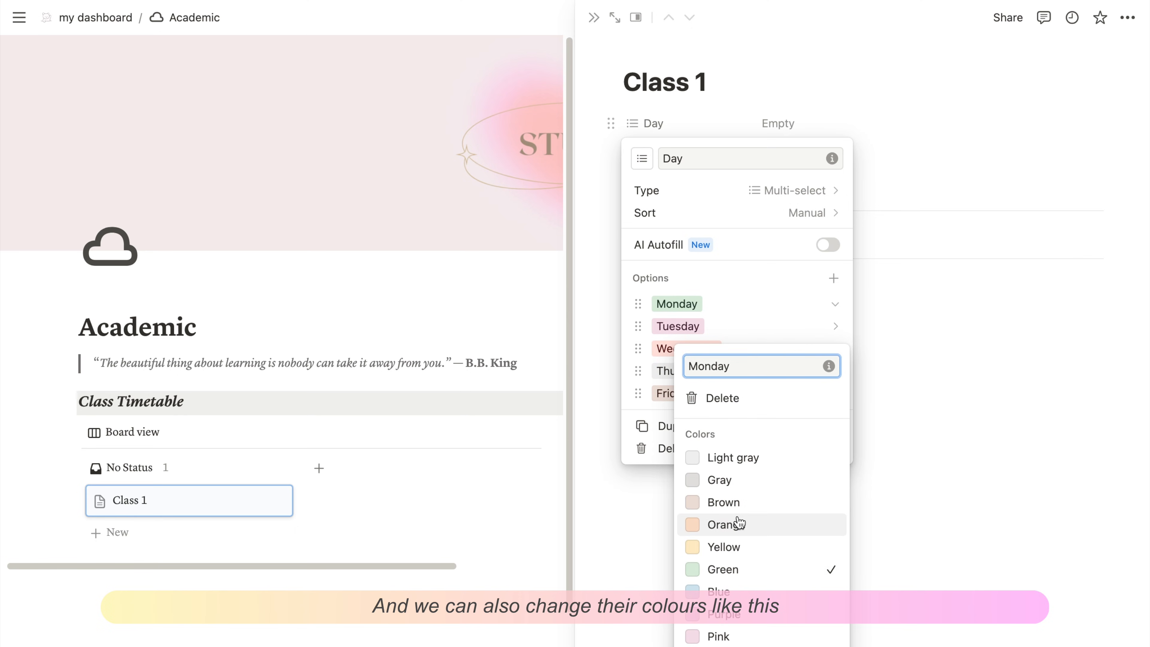
left_click(724, 502)
left_click(678, 326)
left_click(727, 525)
left_click(641, 348)
left_click(686, 348)
left_click(726, 562)
- Colour the Thursday option pink and the Friday option red, and finish editing the Day property
left_click(714, 372)
left_click(713, 372)
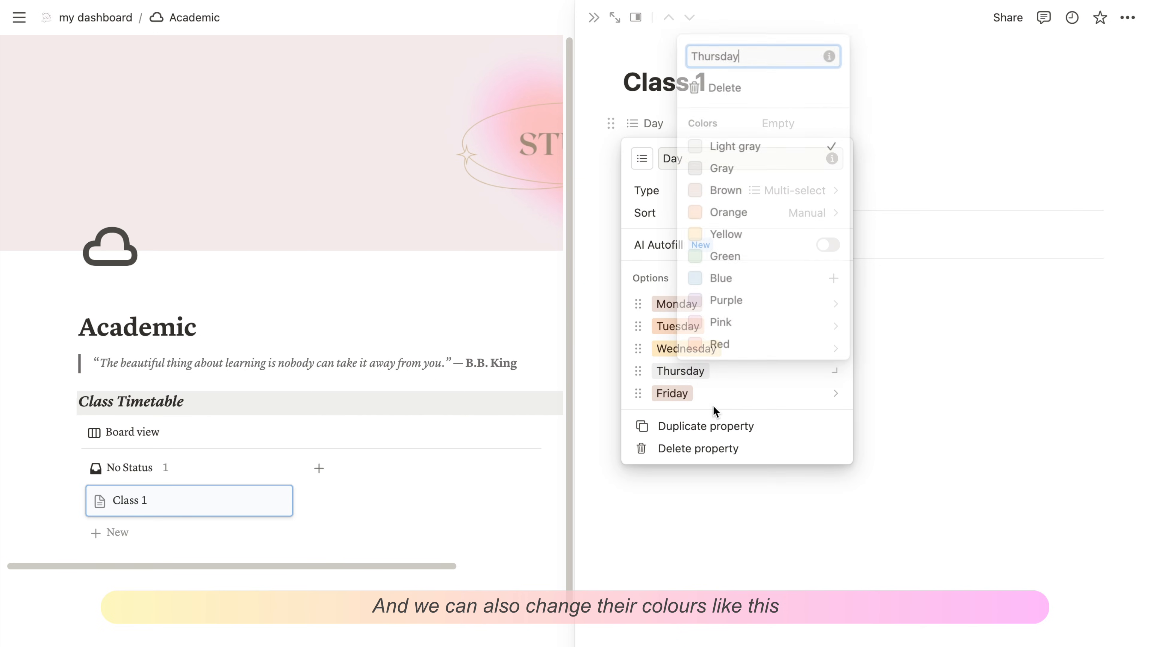
left_click(733, 321)
left_click(642, 431)
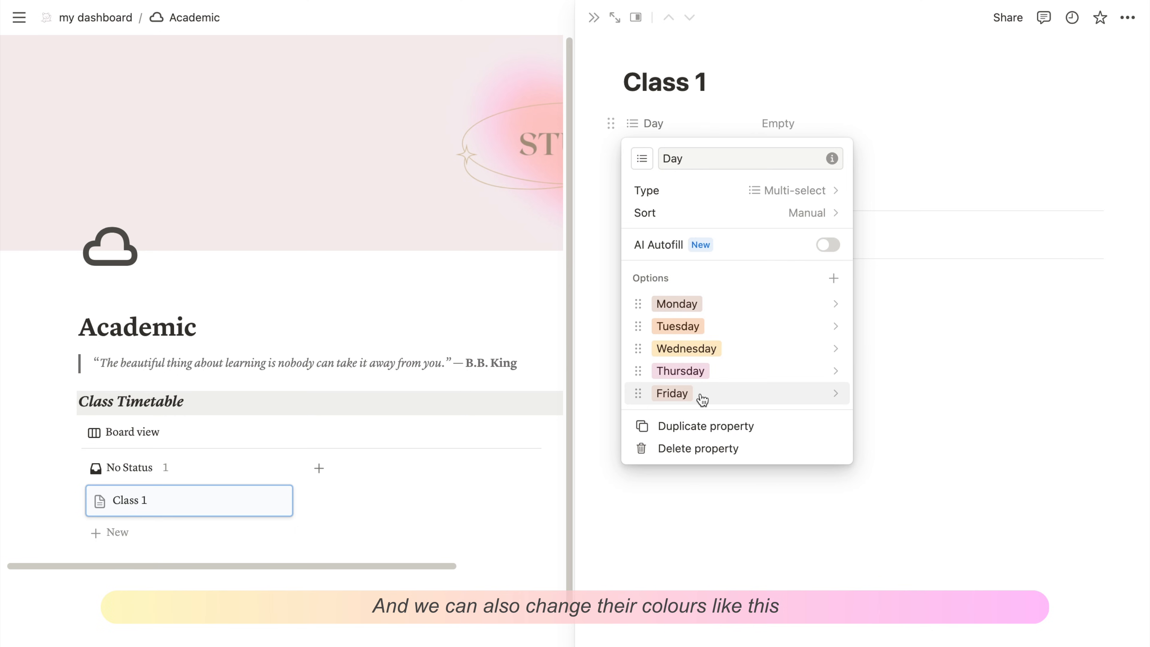
left_click(700, 393)
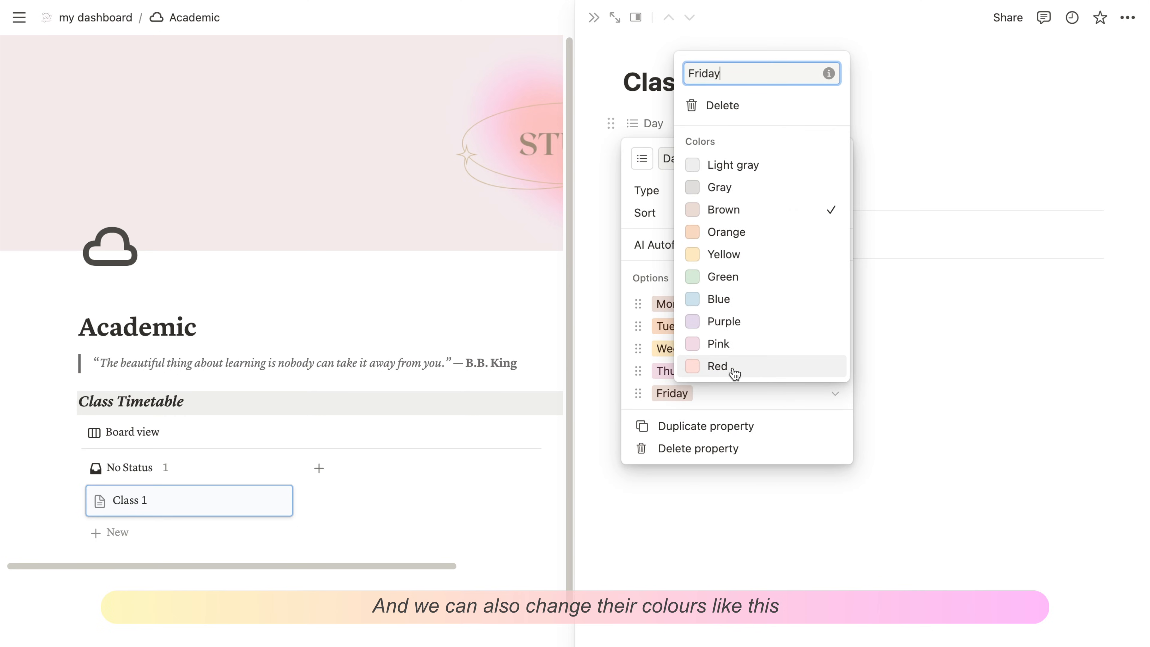
left_click(734, 370)
key("Escape")
key("Escape")
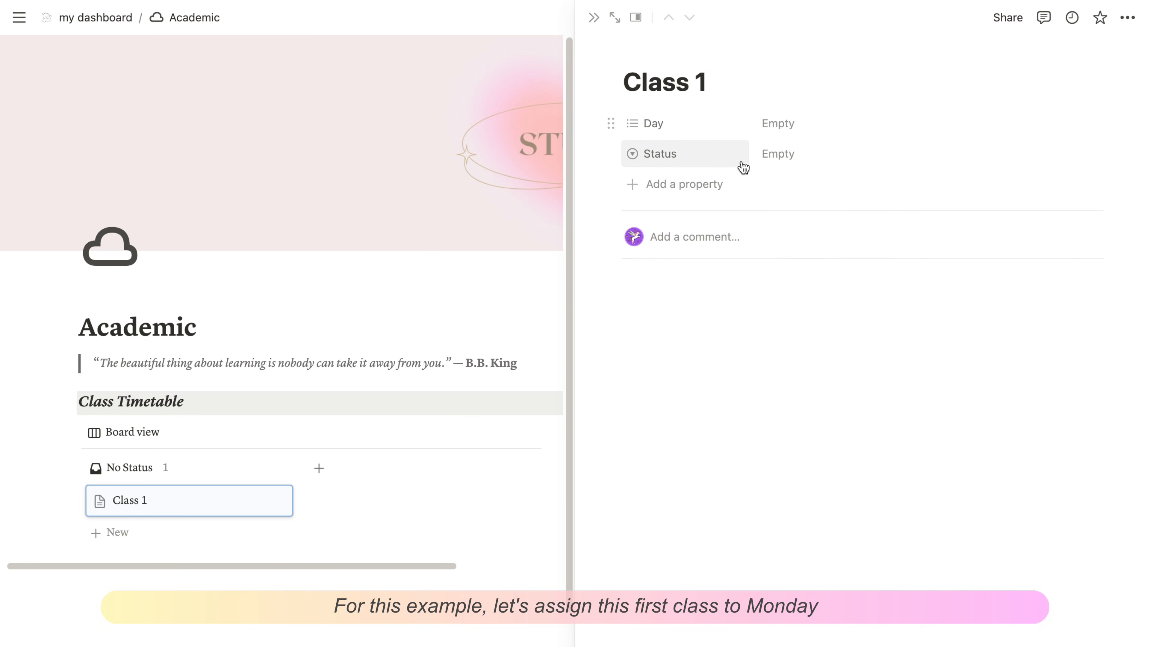
- Set the Day property of Class 1 to Monday
left_click(798, 129)
left_click(836, 183)
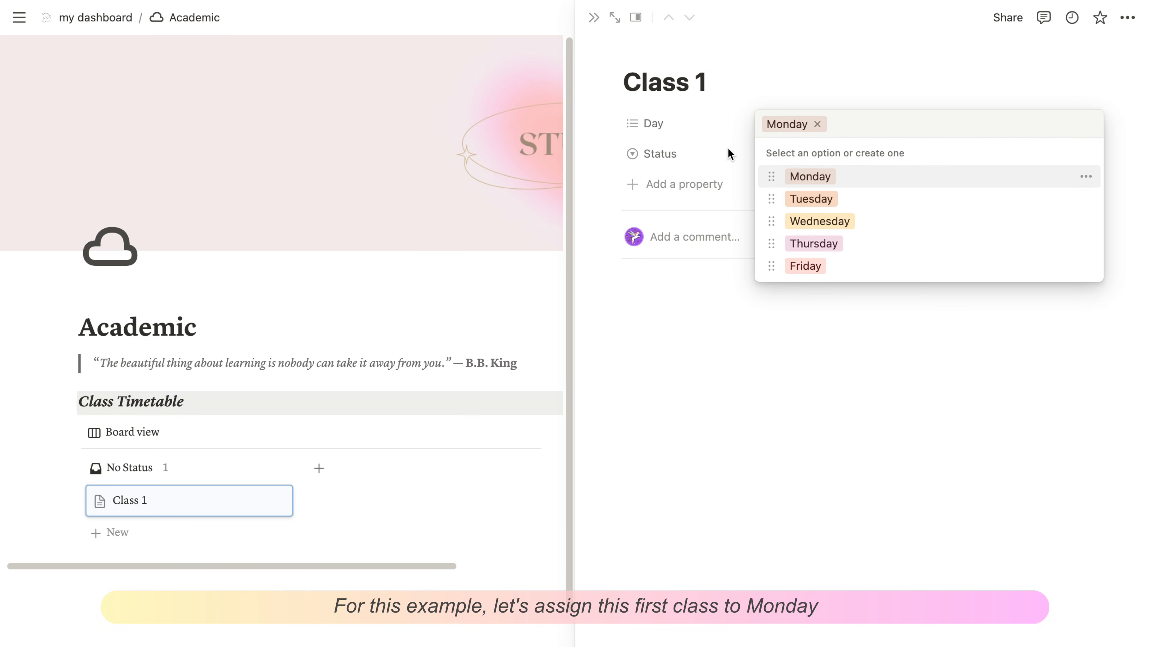
key("Escape")
- Delete the Status property from the Class timetable database
left_click(611, 152)
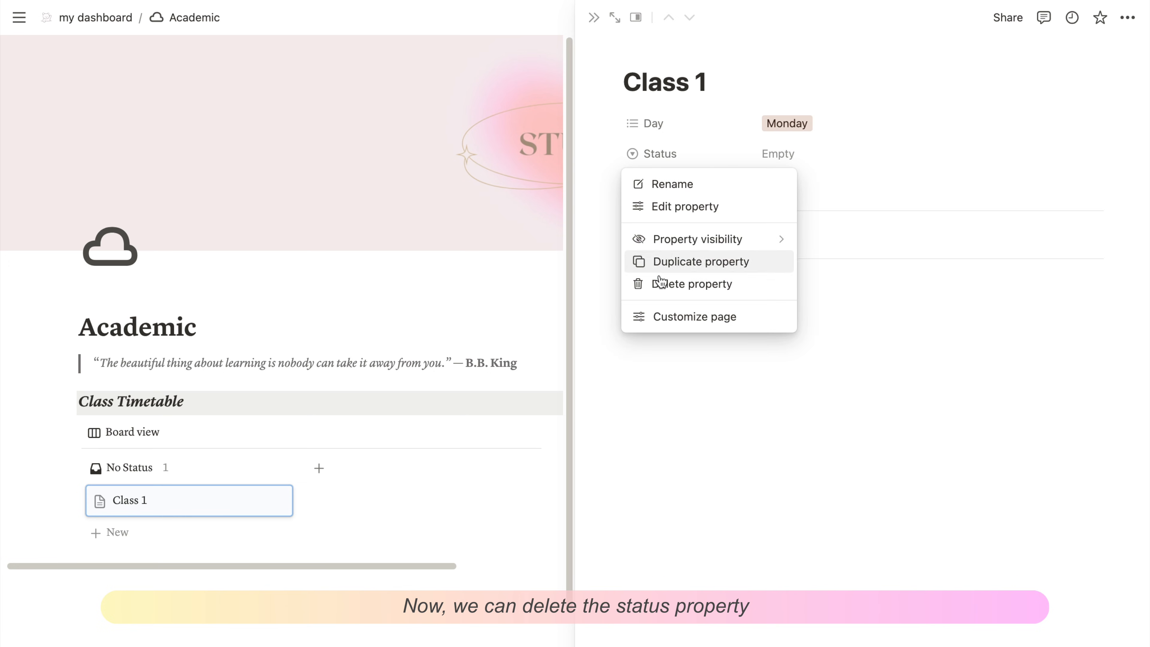
left_click(661, 289)
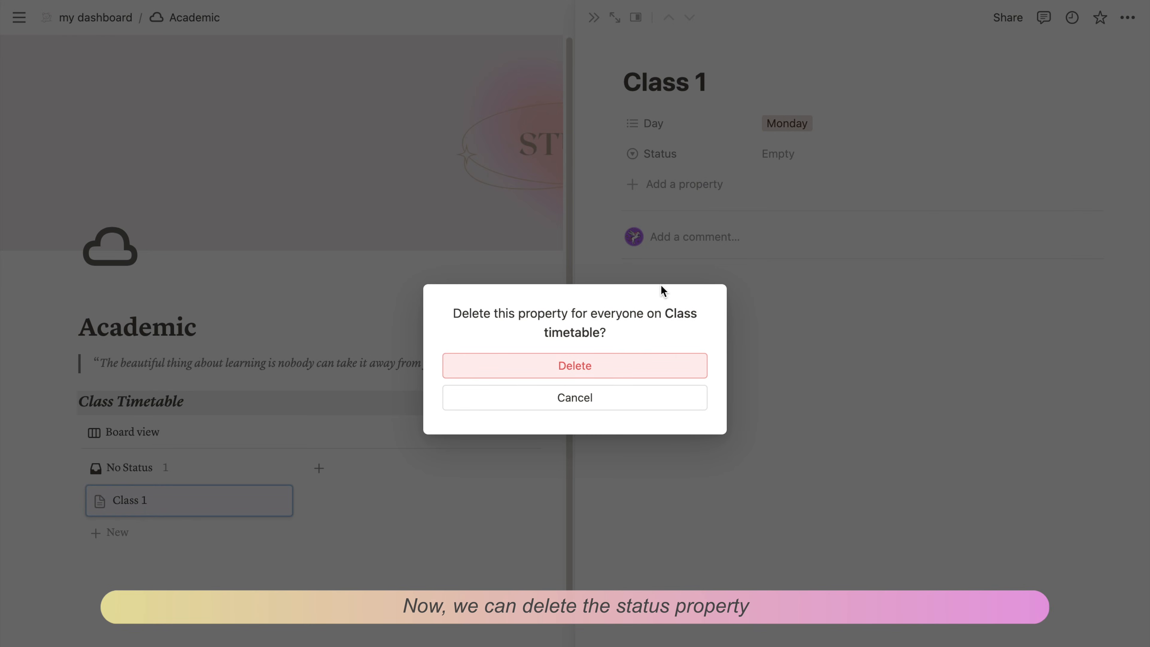
left_click(586, 369)
- Give the Class 1 page the pencil icon, found by filtering the icon set for "pen"
left_click(643, 50)
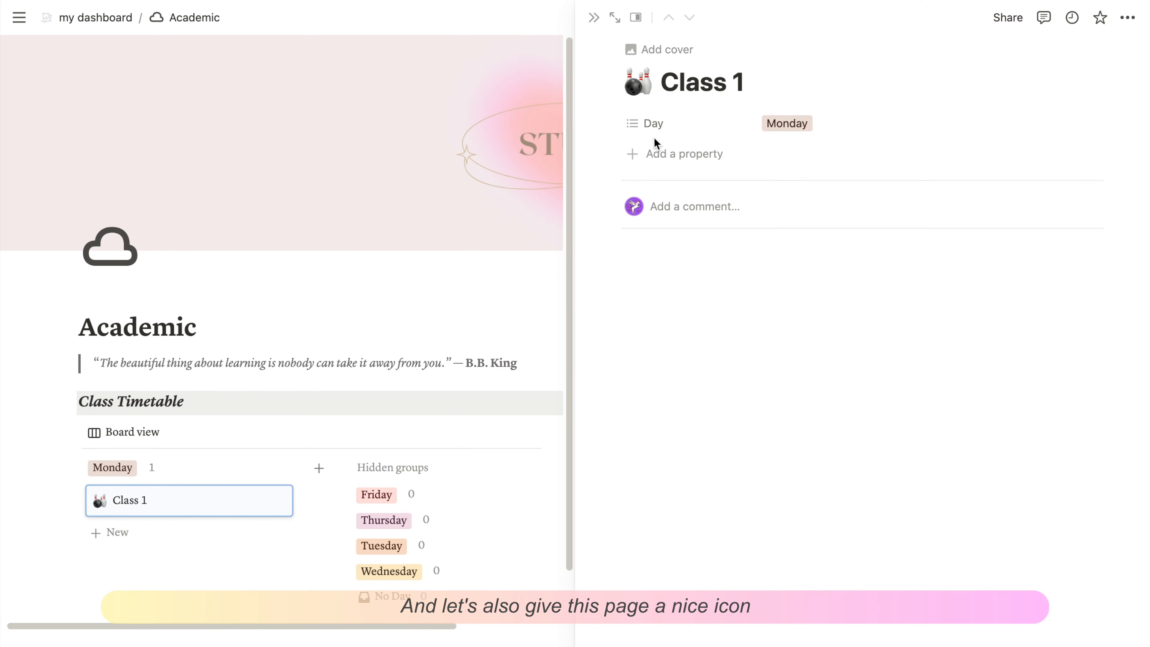
left_click(638, 81)
left_click(547, 115)
left_click(539, 156)
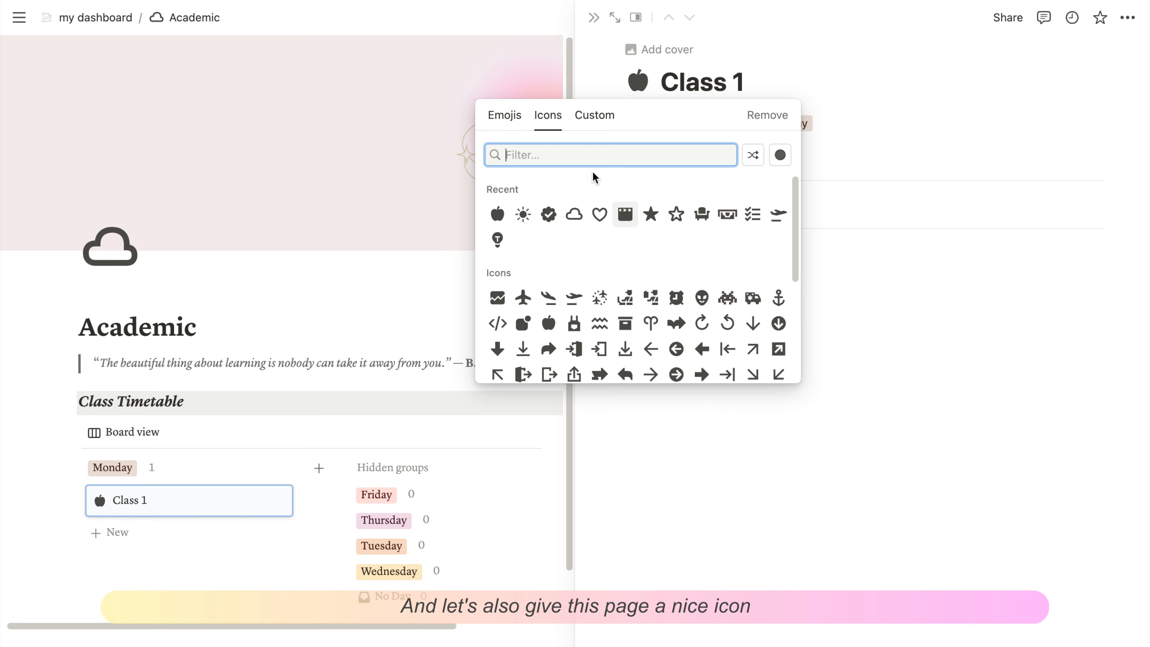
type("pen")
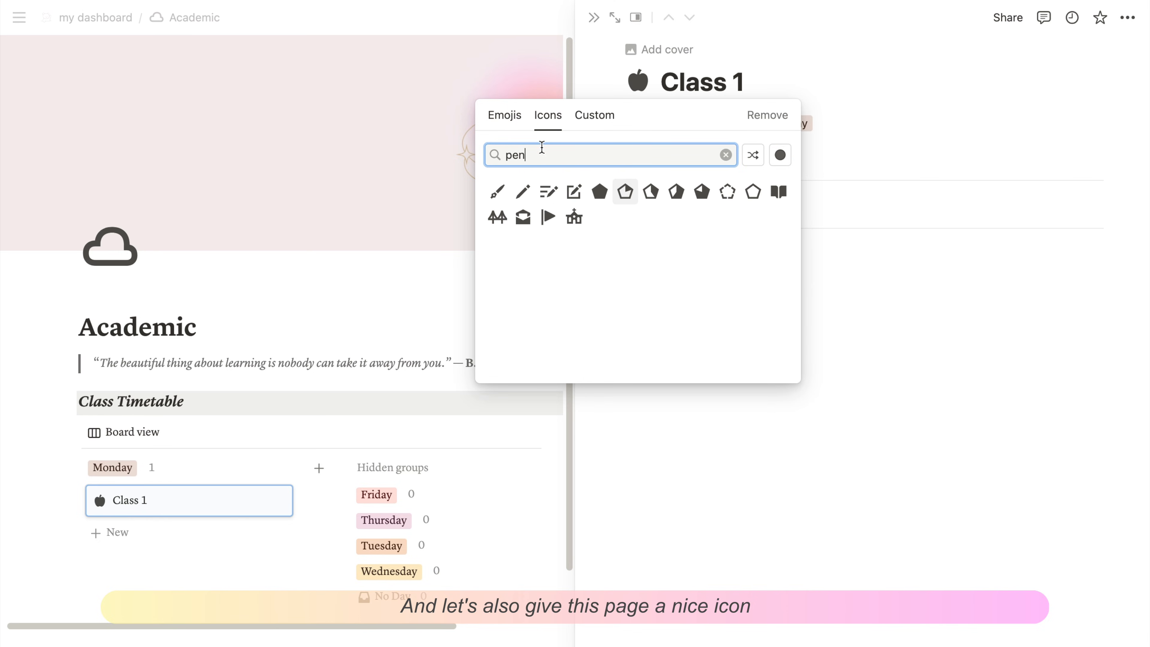
left_click(523, 200)
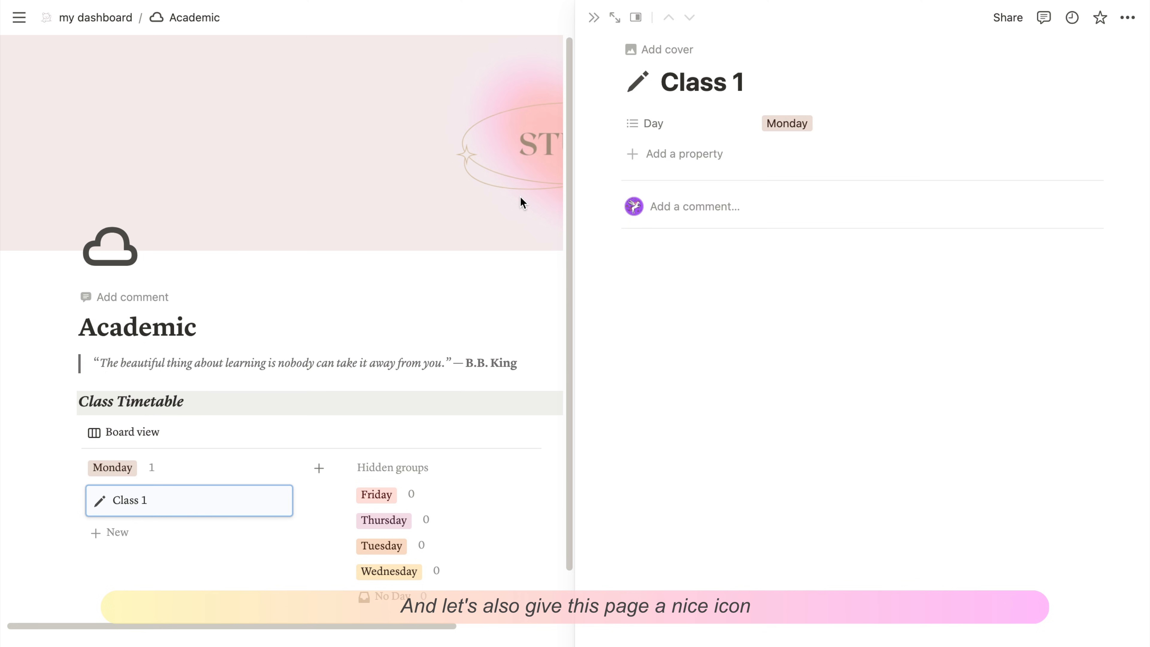
- Add a text property named Time to Class 1 and set its value to "9:00 - 10:00"
left_click(701, 155)
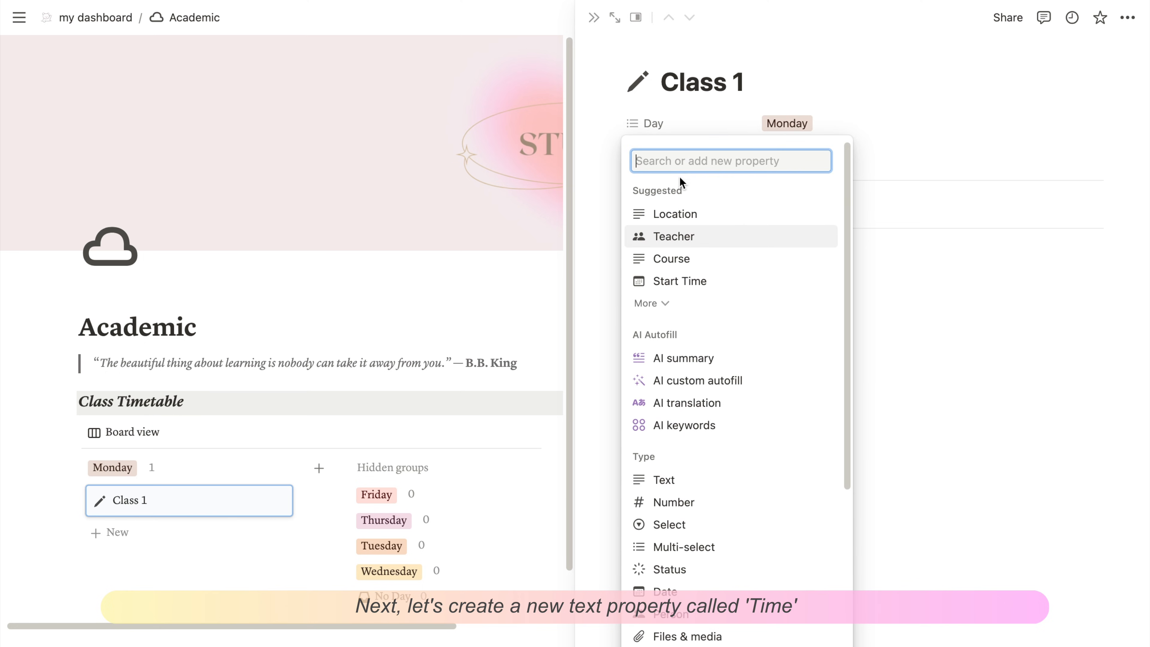
left_click(681, 494)
type("Time")
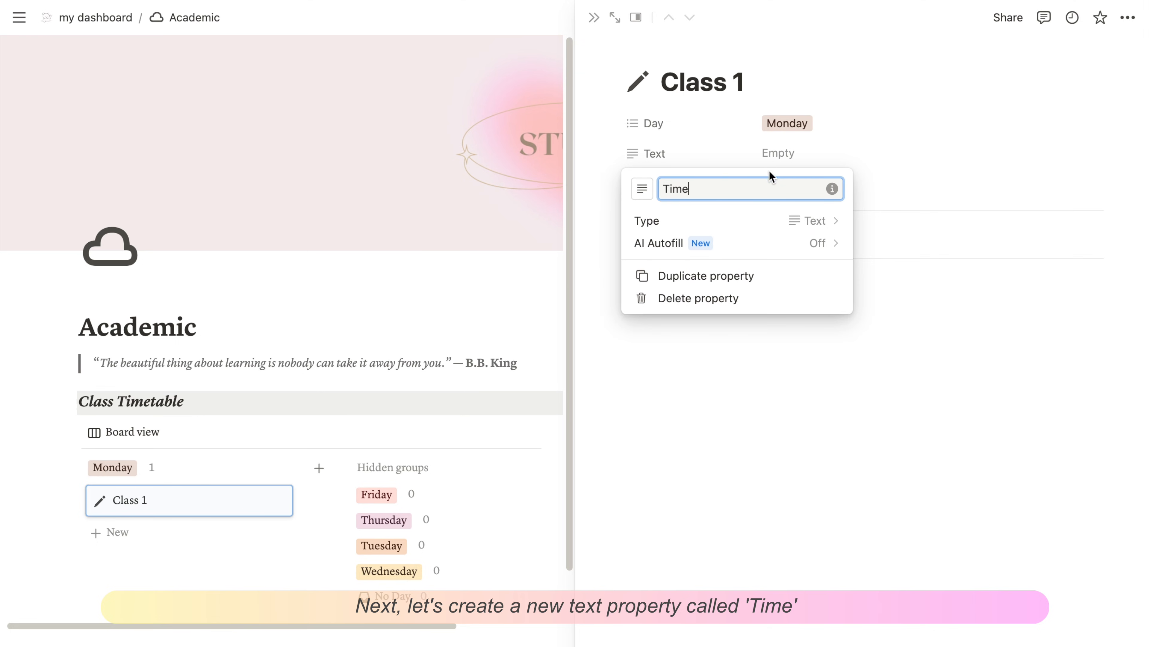
key("Return")
left_click(782, 154)
type("9:00 - 10:00")
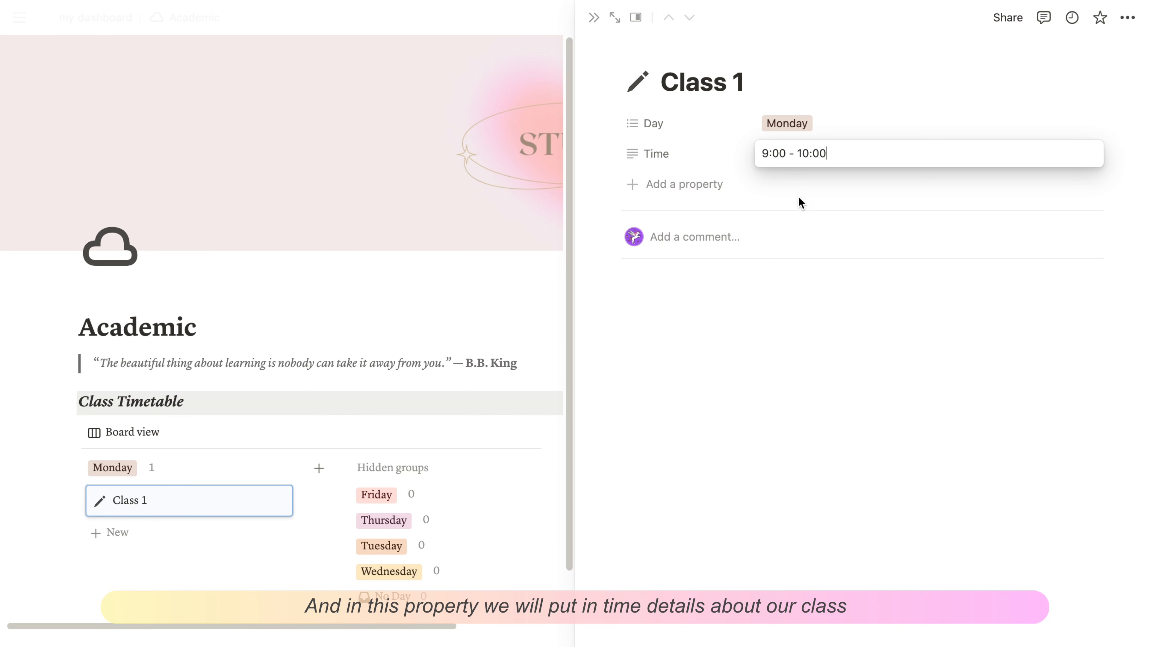
left_click(814, 303)
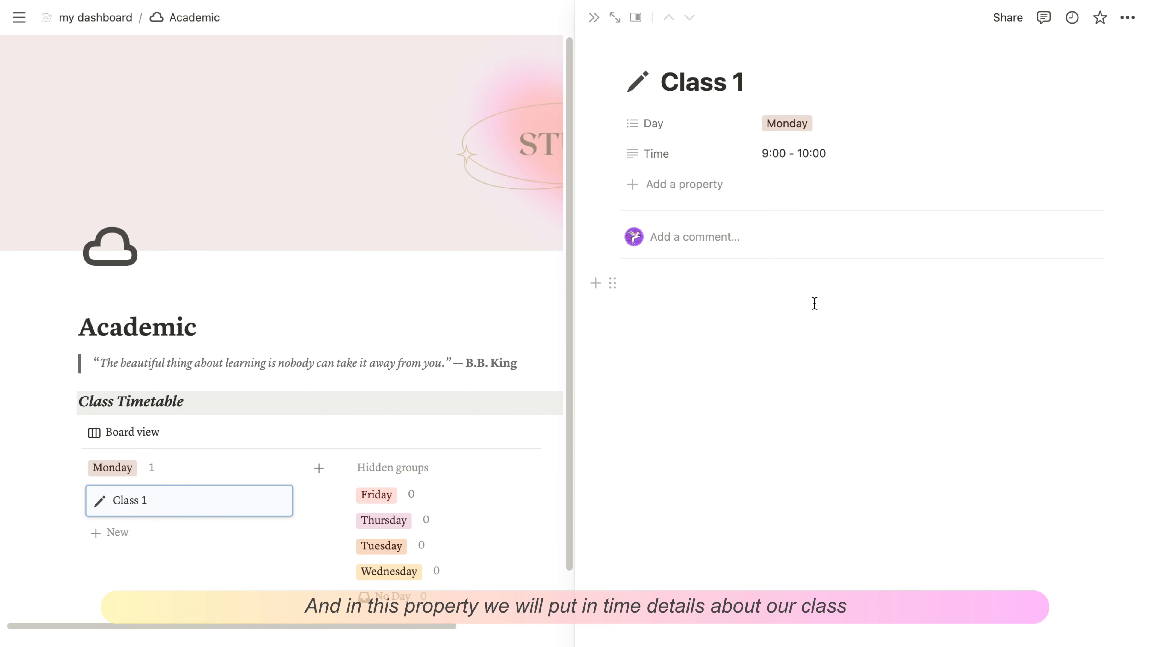
- Add a text property named Location to Class 1 and enter the building where the class takes place
left_click(667, 185)
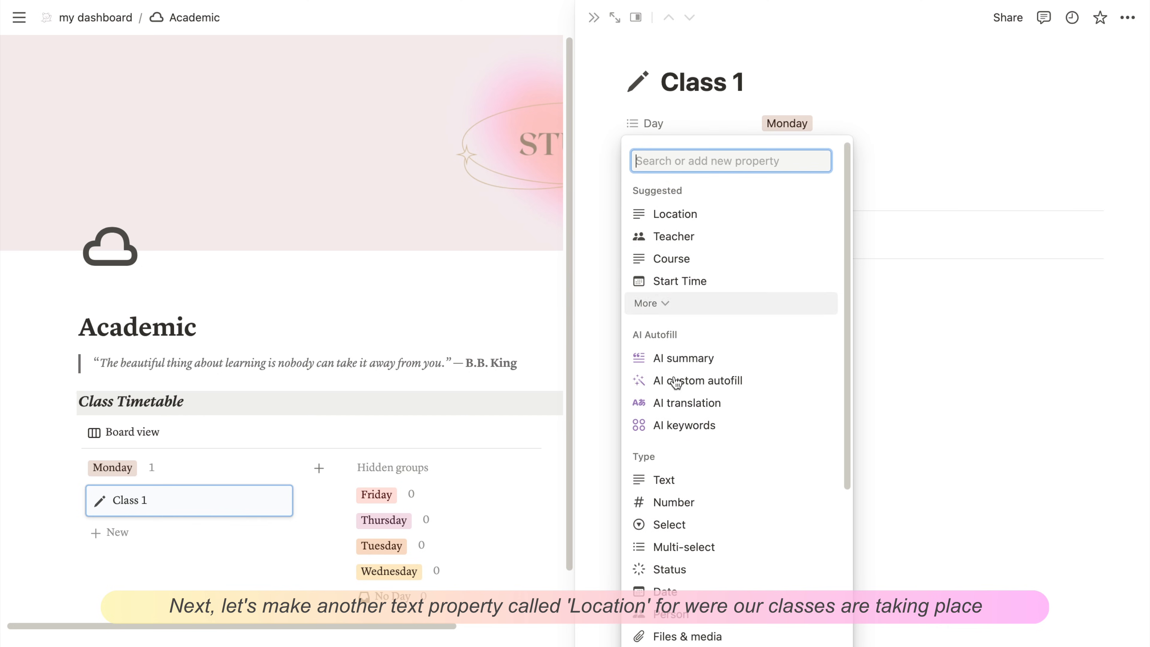
left_click(662, 480)
type("Location")
key("Return")
left_click(778, 153)
type("Buildi")
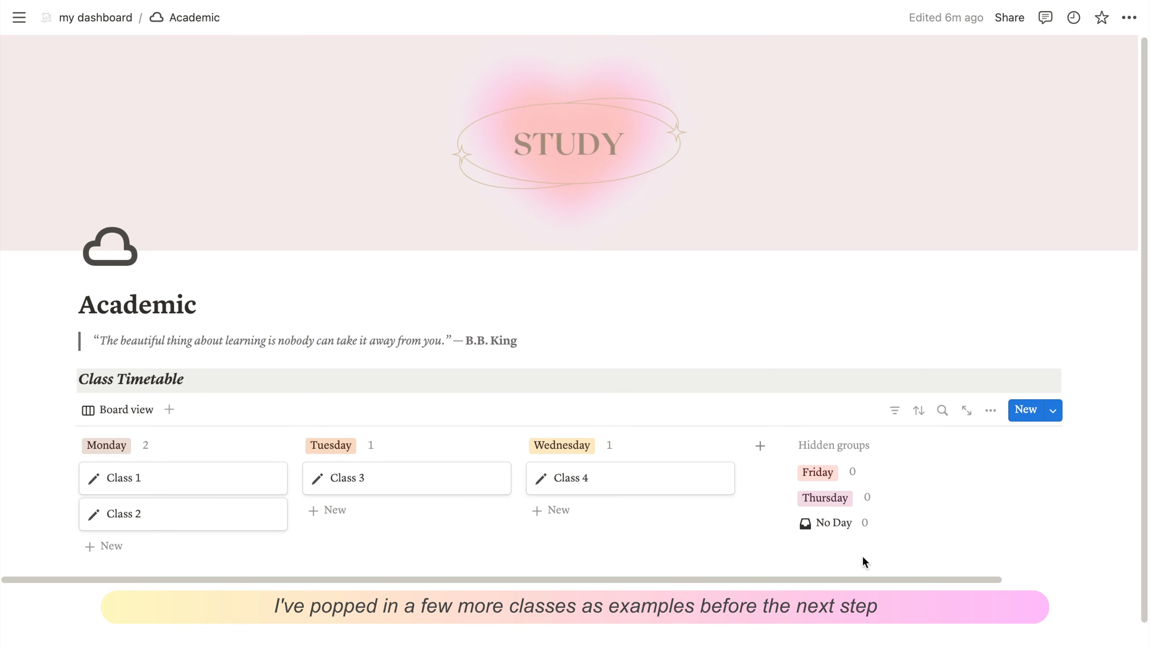
- Unhide the Friday and Thursday groups in the Class Timetable board's grouping settings
left_click(991, 411)
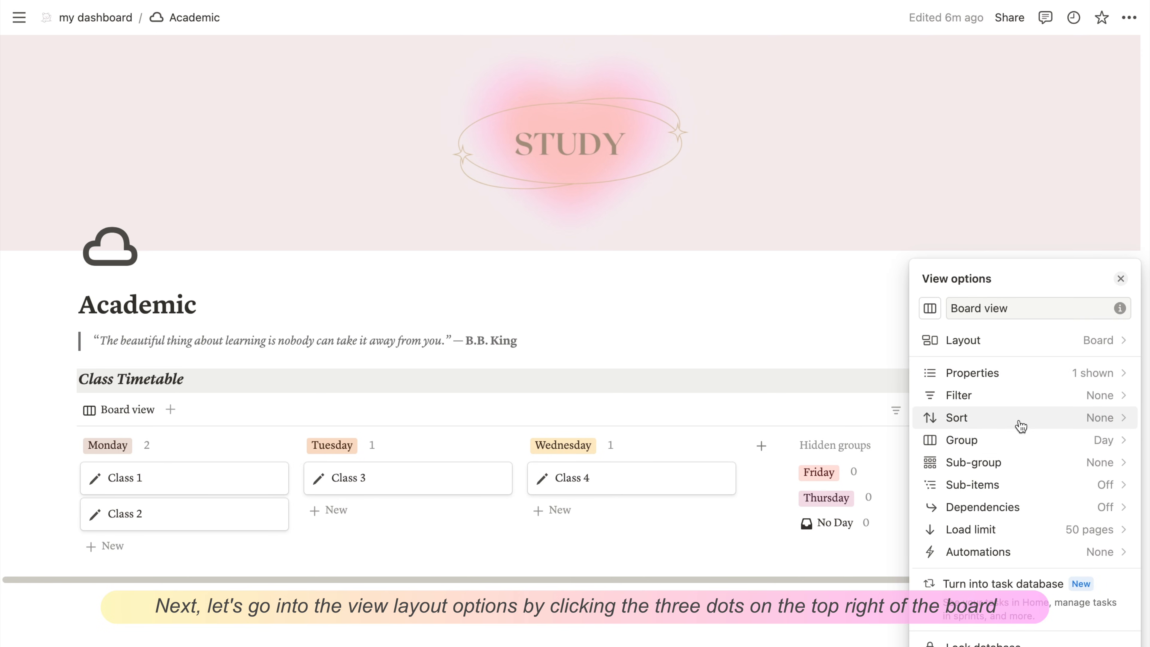
left_click(963, 353)
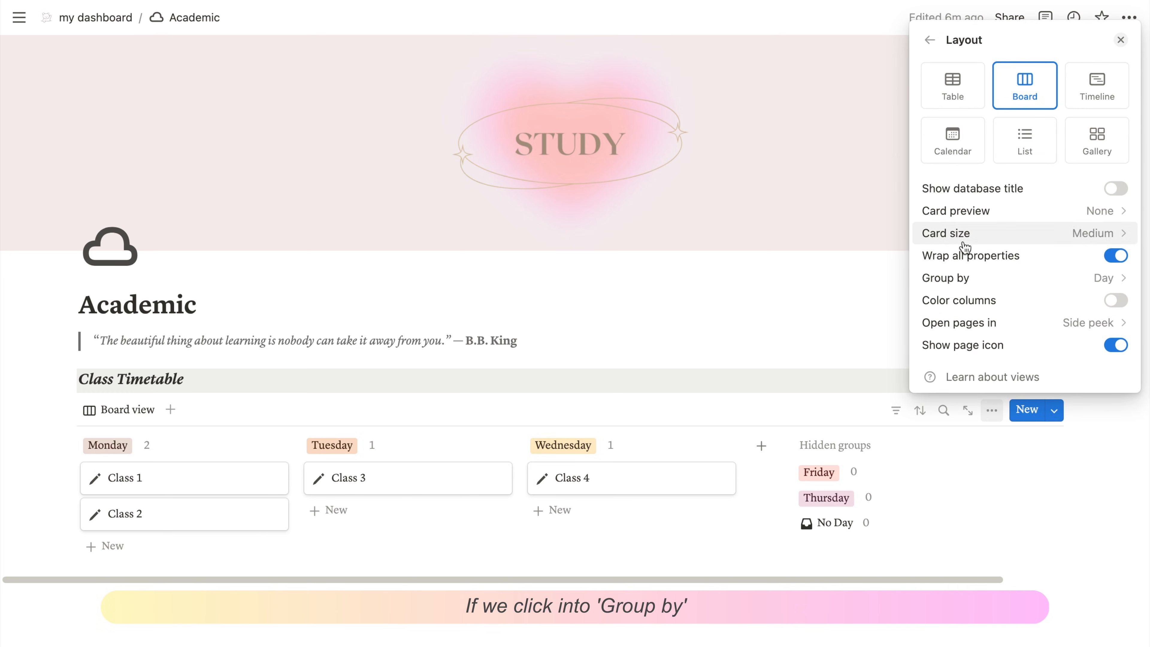
left_click(953, 285)
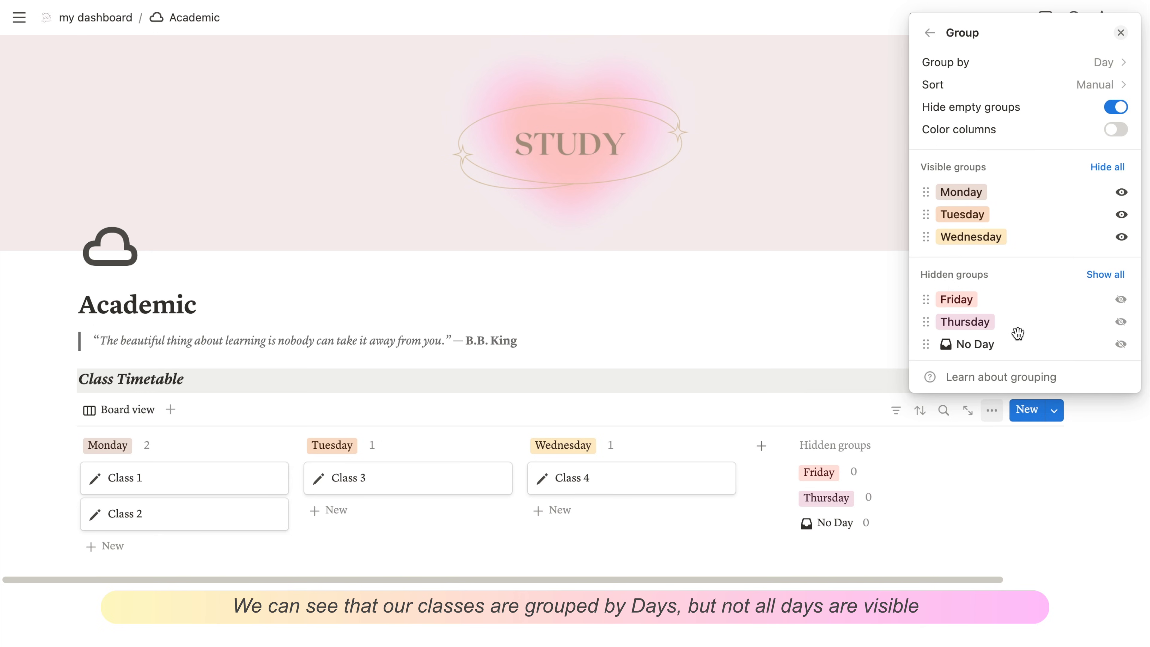
left_click(1121, 300)
left_click(1122, 322)
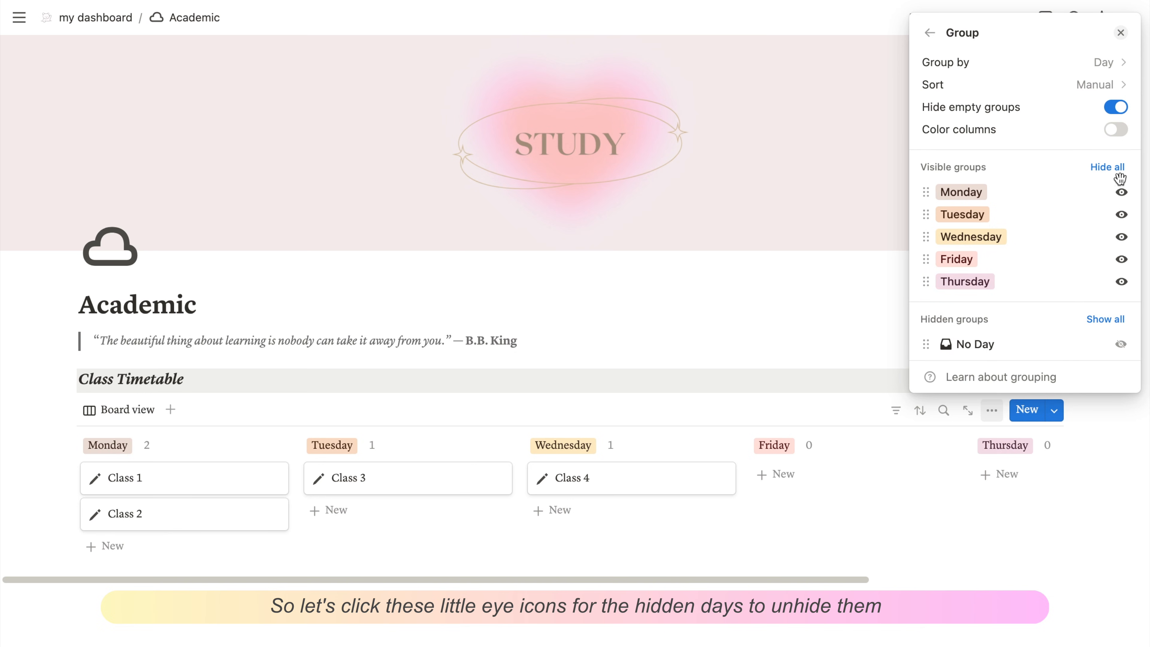
- Turn on coloured columns for the board and move the Thursday group ahead of Friday
left_click(1115, 131)
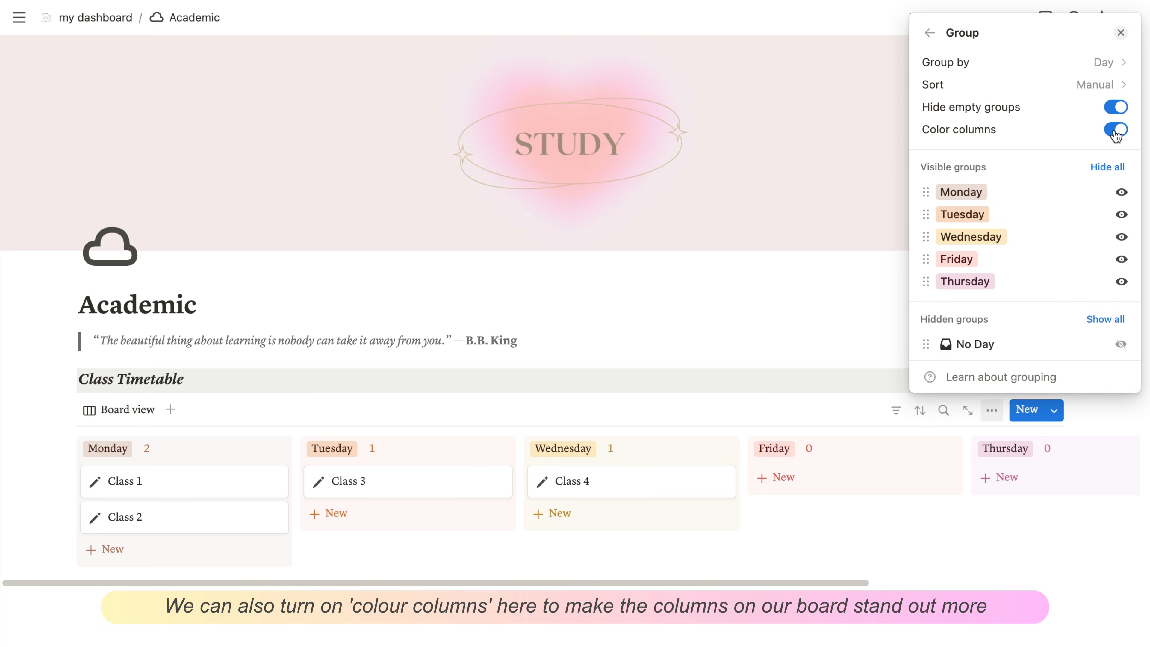
left_click_drag(979, 283, 977, 258)
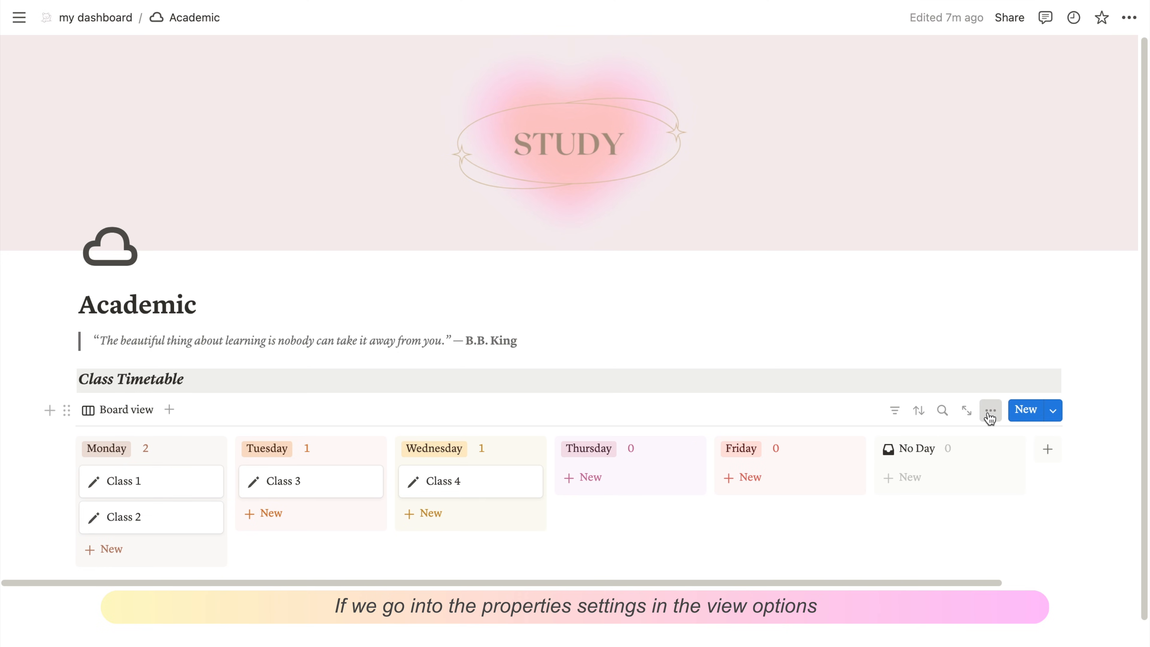
- Show the Location and Time properties on the Class Timetable board's cards
left_click(991, 411)
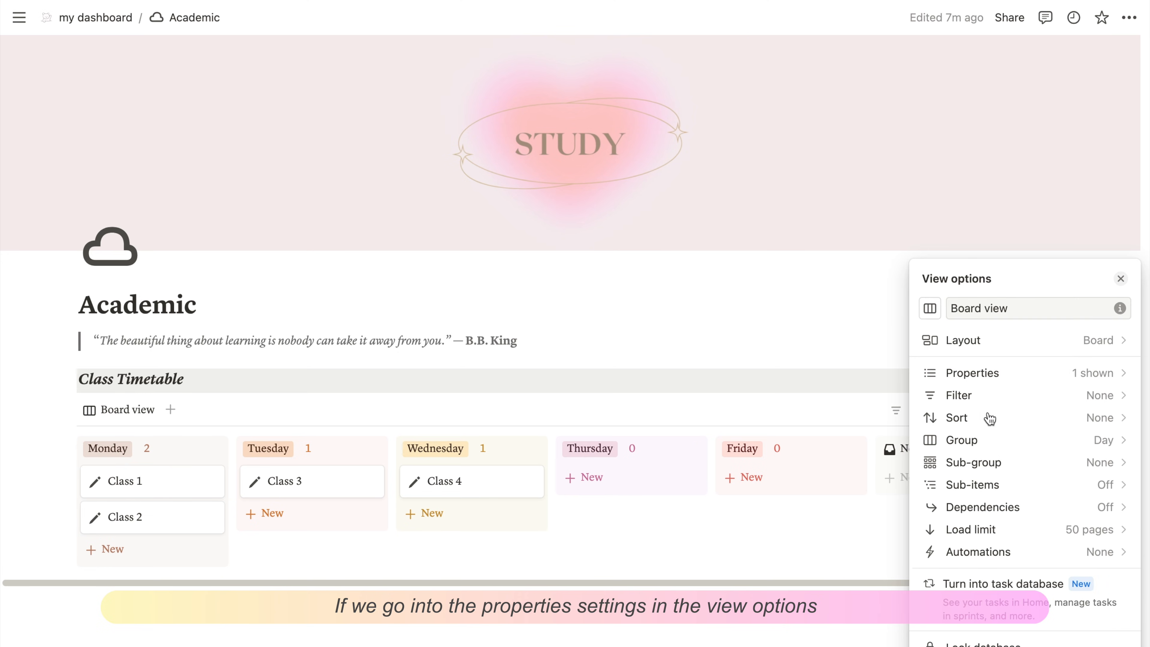
left_click(1014, 378)
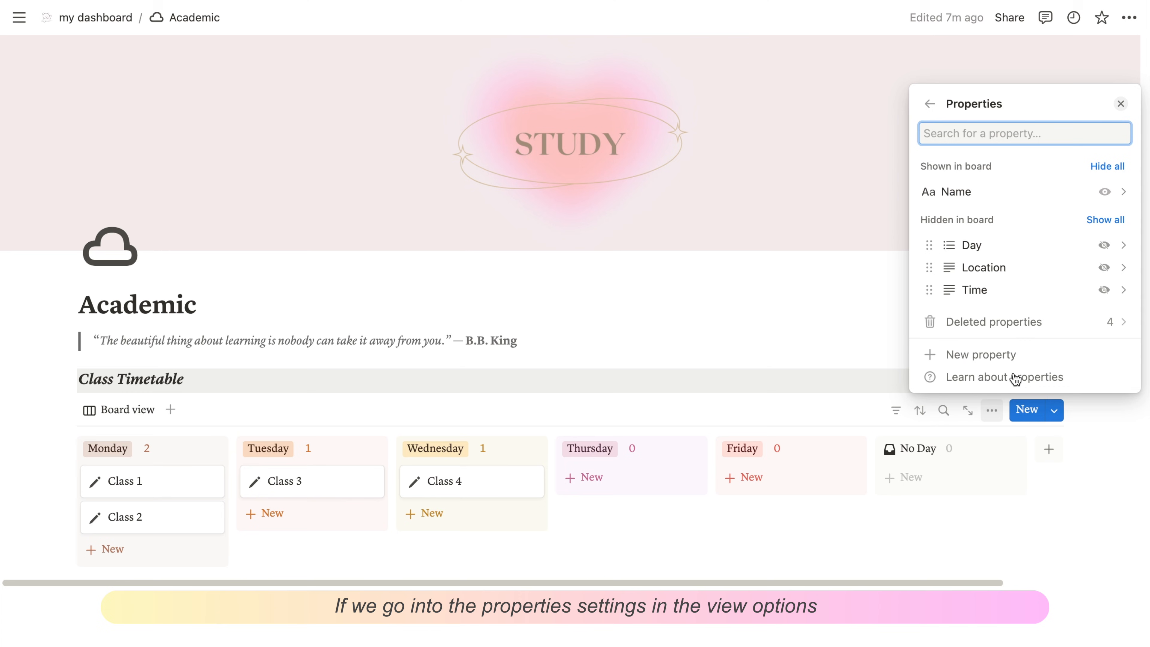
left_click(1104, 268)
left_click(1106, 294)
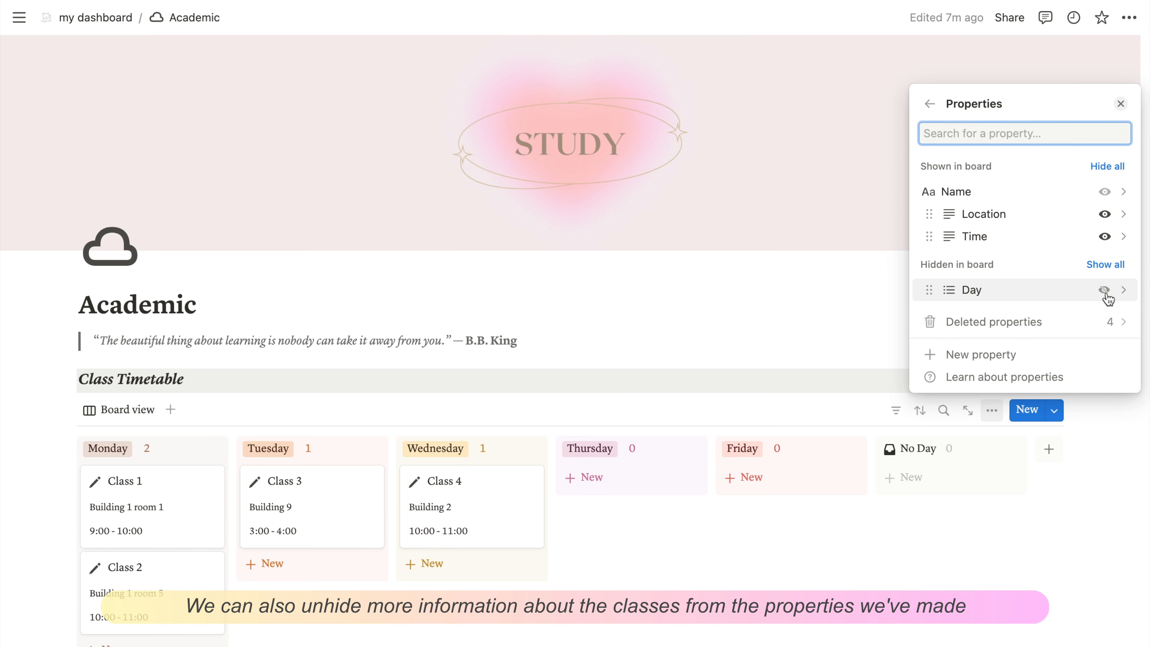
left_click(977, 529)
- Rename the Class Timetable's board view as "Week 1"
scroll(786, 531, "down", 2)
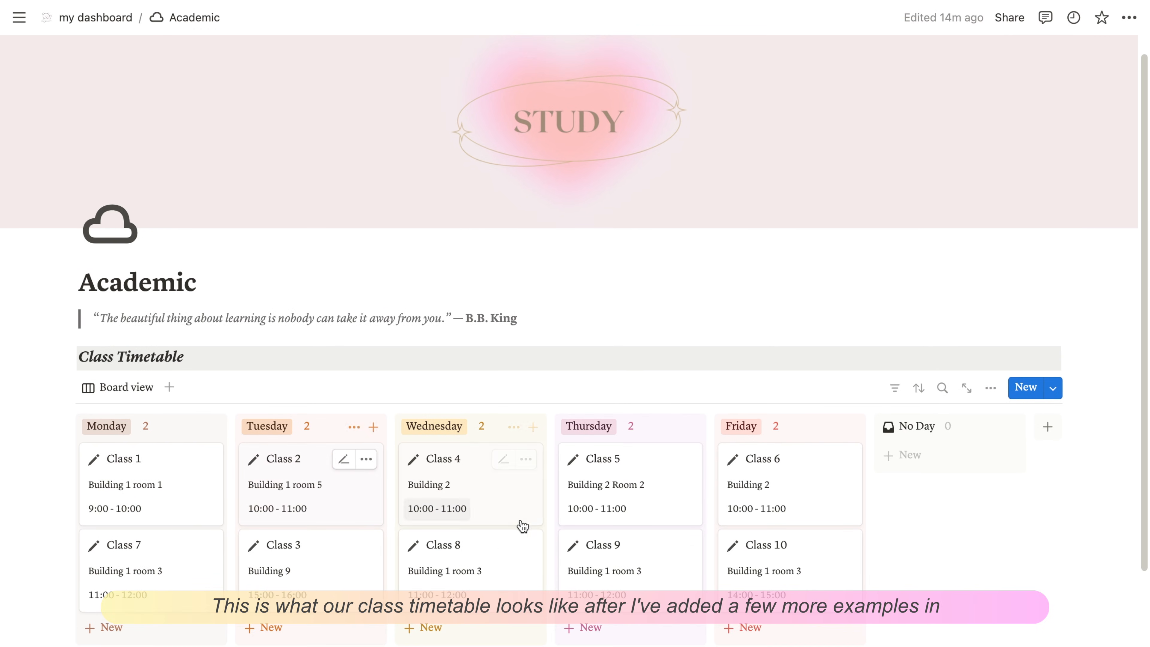
scroll(1087, 453, "down", 2)
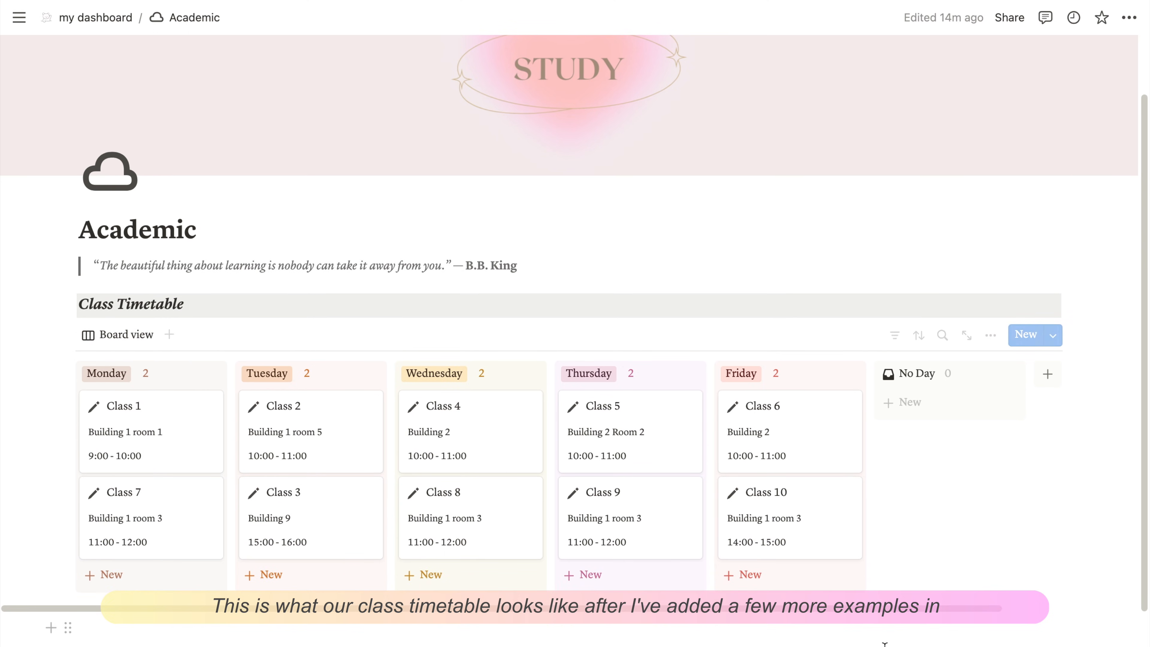
left_click(872, 630)
left_click(129, 336)
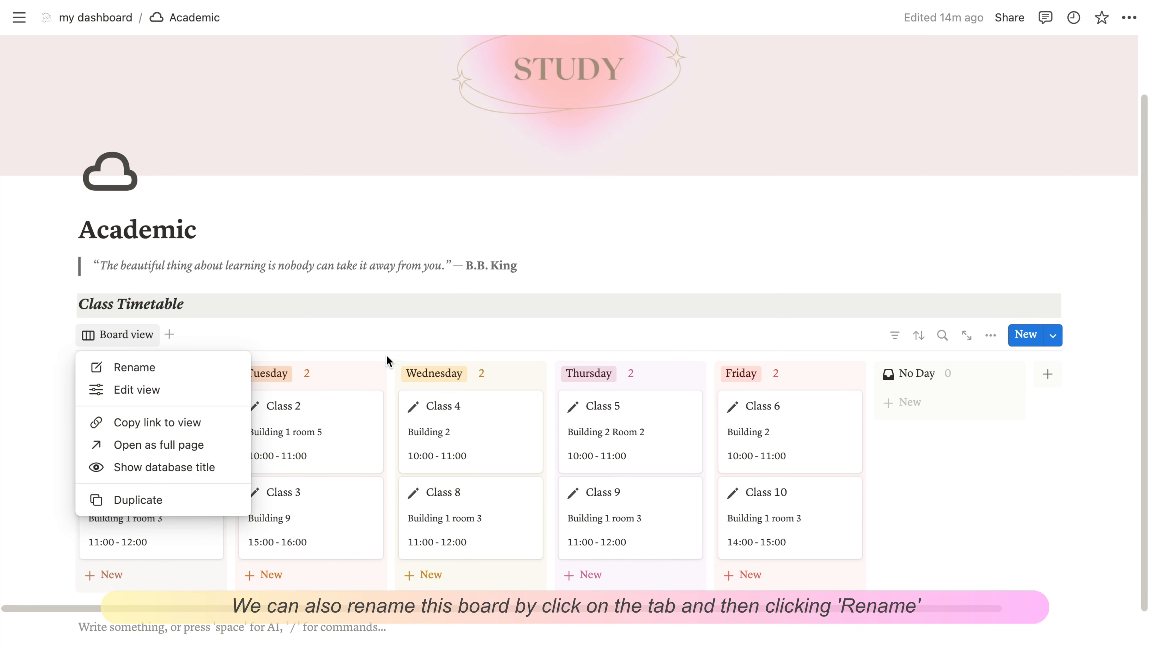
left_click(123, 368)
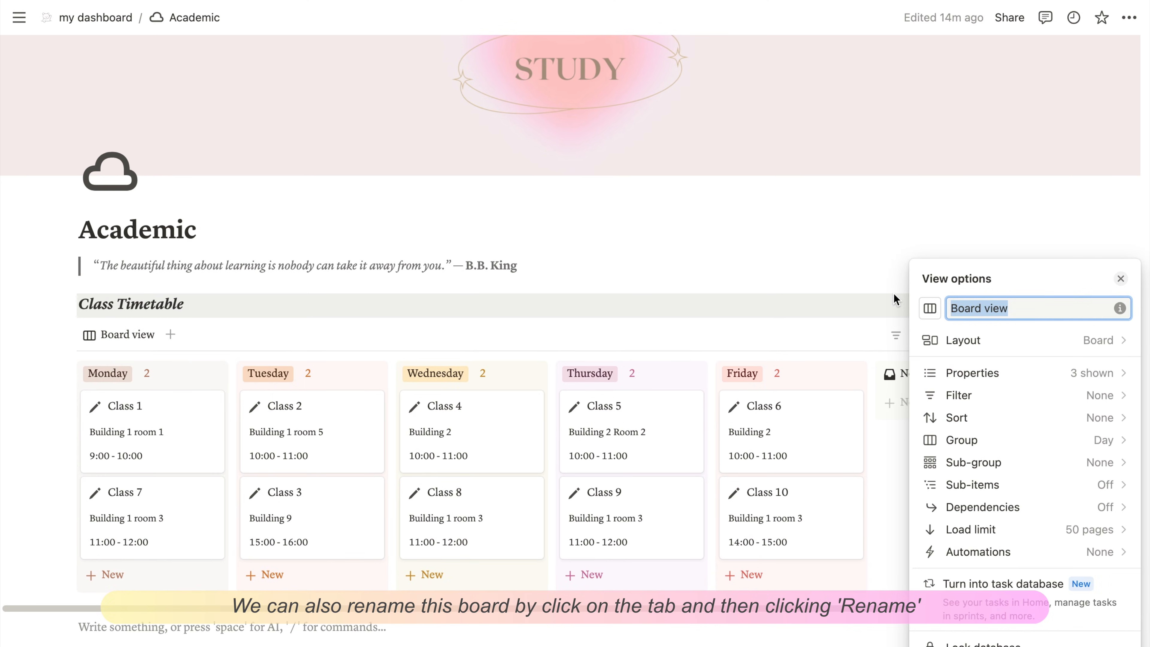
type("Week 1")
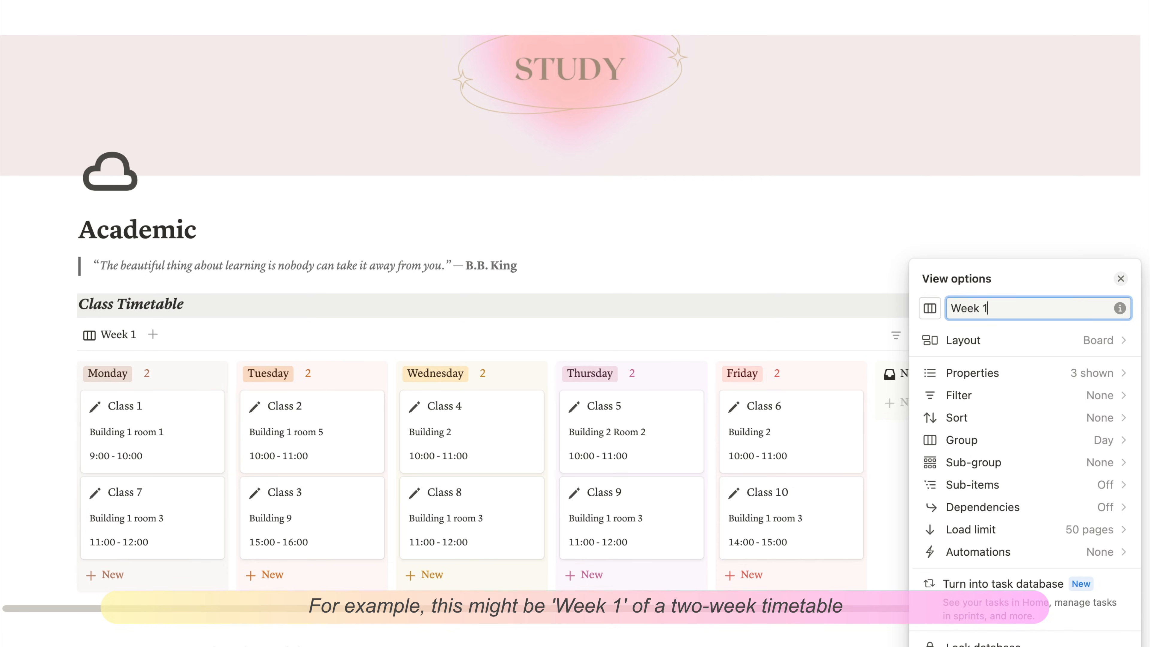
left_click(860, 239)
- Turn the Class Timetable heading into a toggle list block
scroll(860, 239, "up", 2)
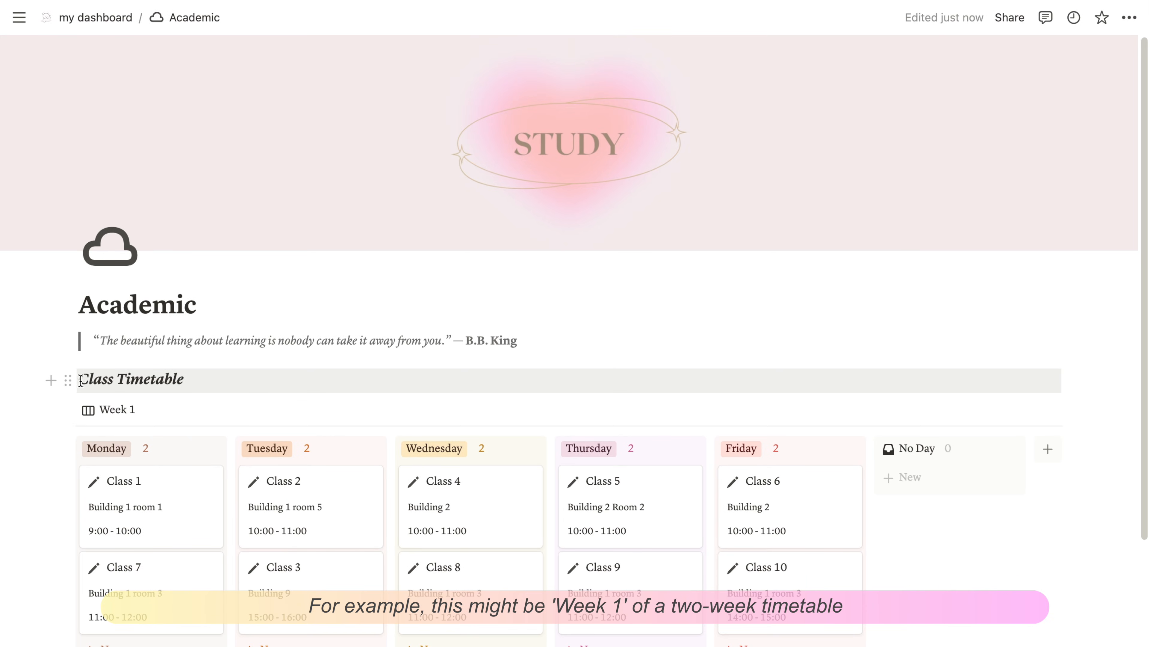
left_click(68, 381)
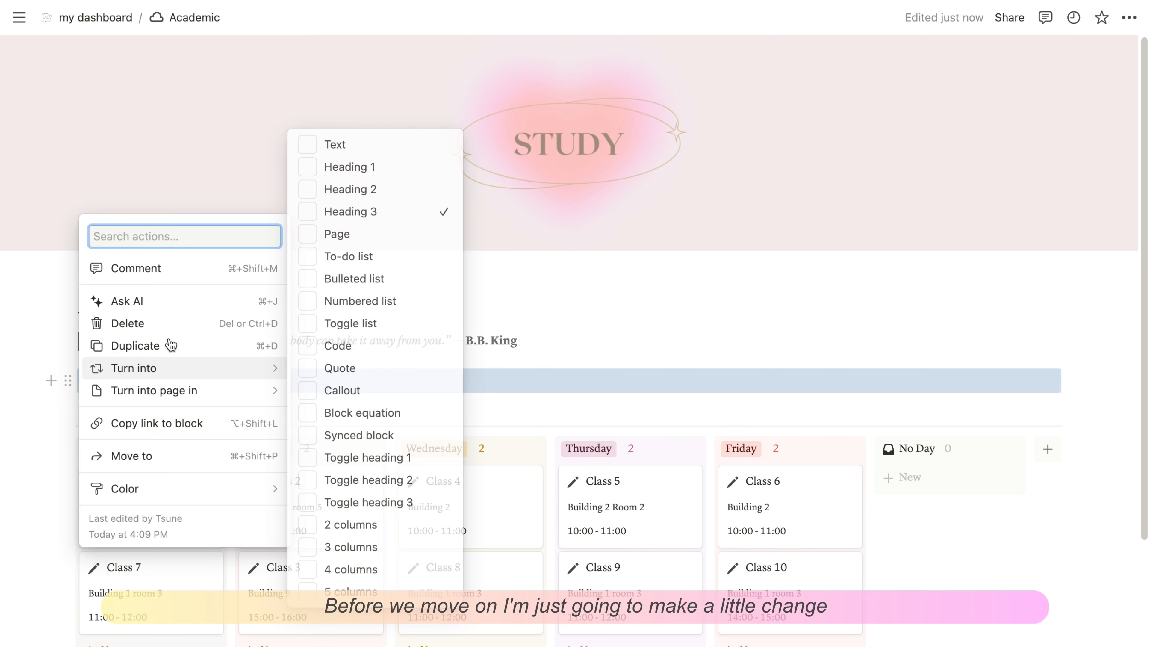
mouse_move(167, 370)
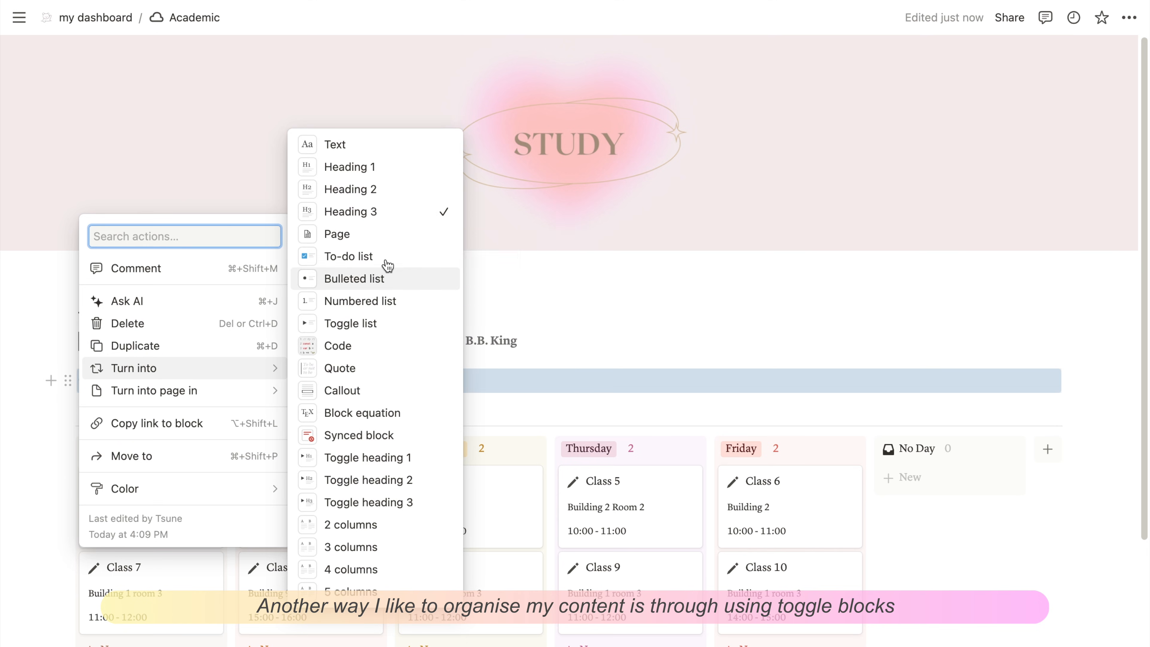
left_click(352, 331)
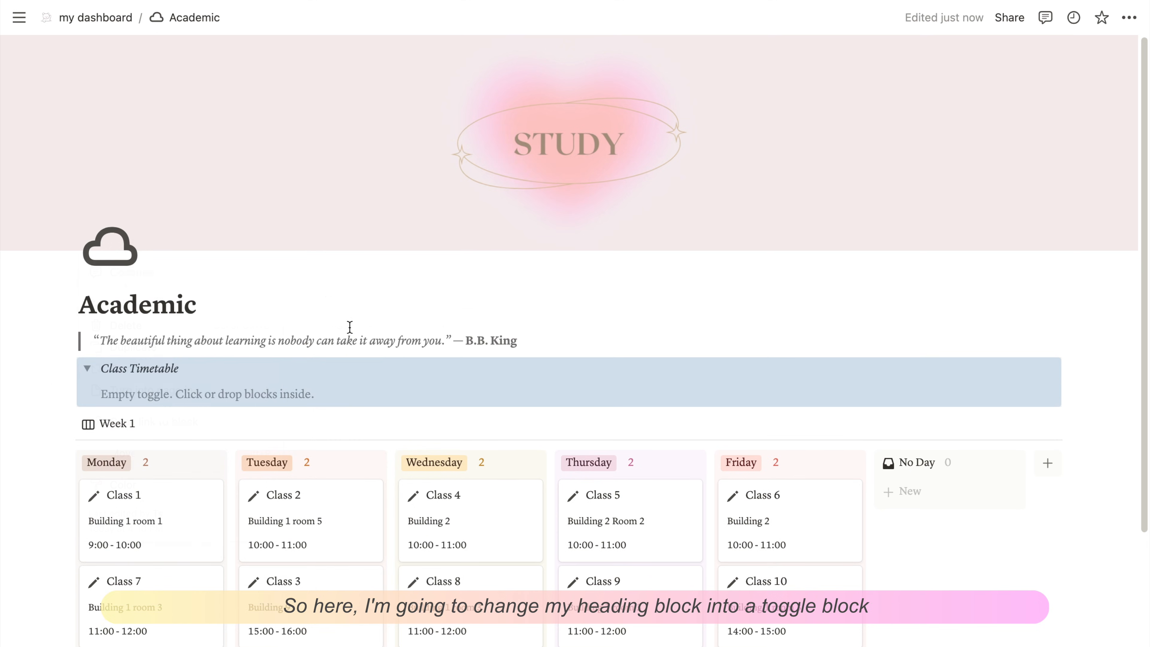
left_click(1083, 384)
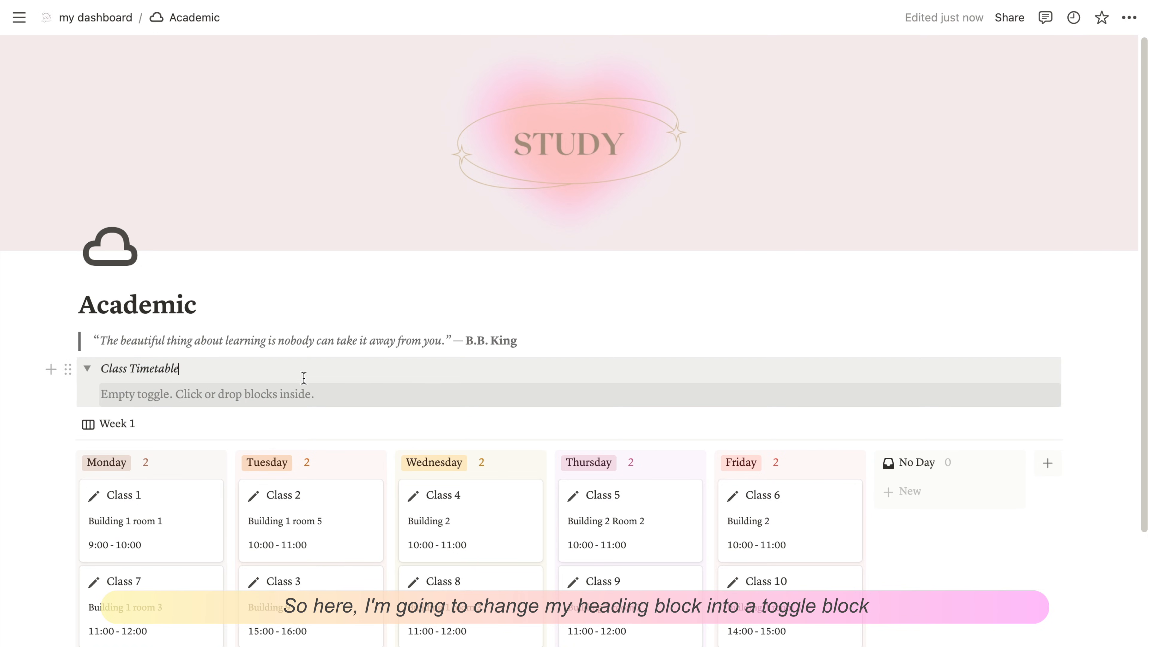
- Insert an empty text line between the quote and the Class Timetable toggle
left_click(50, 341)
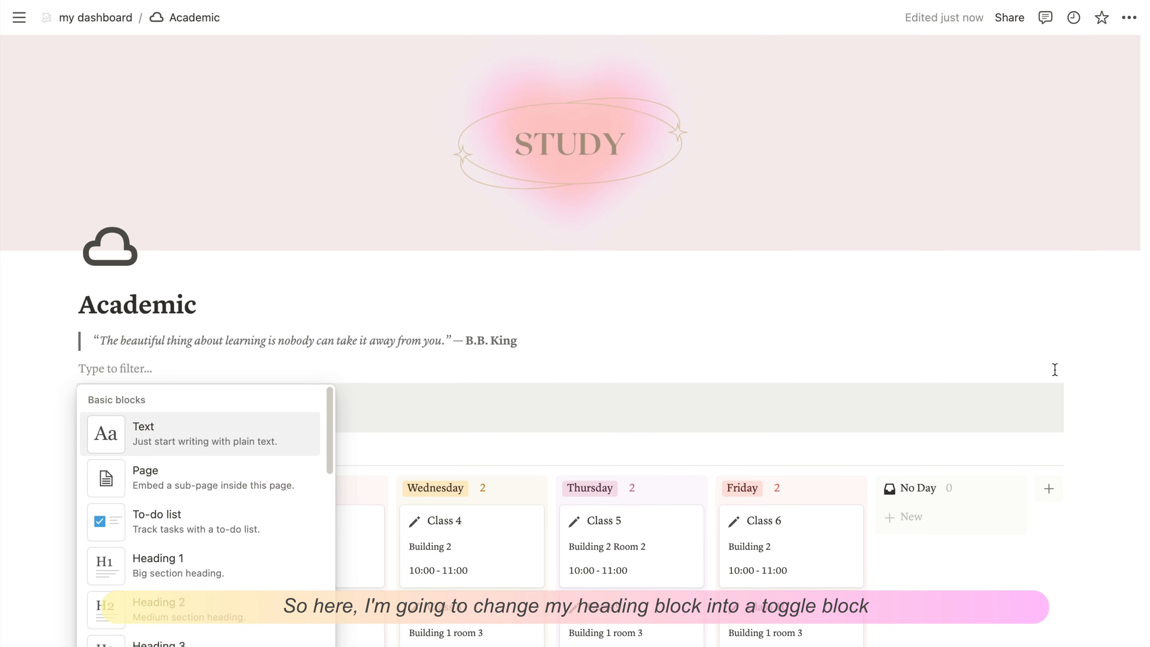
key("Escape")
left_click(505, 399)
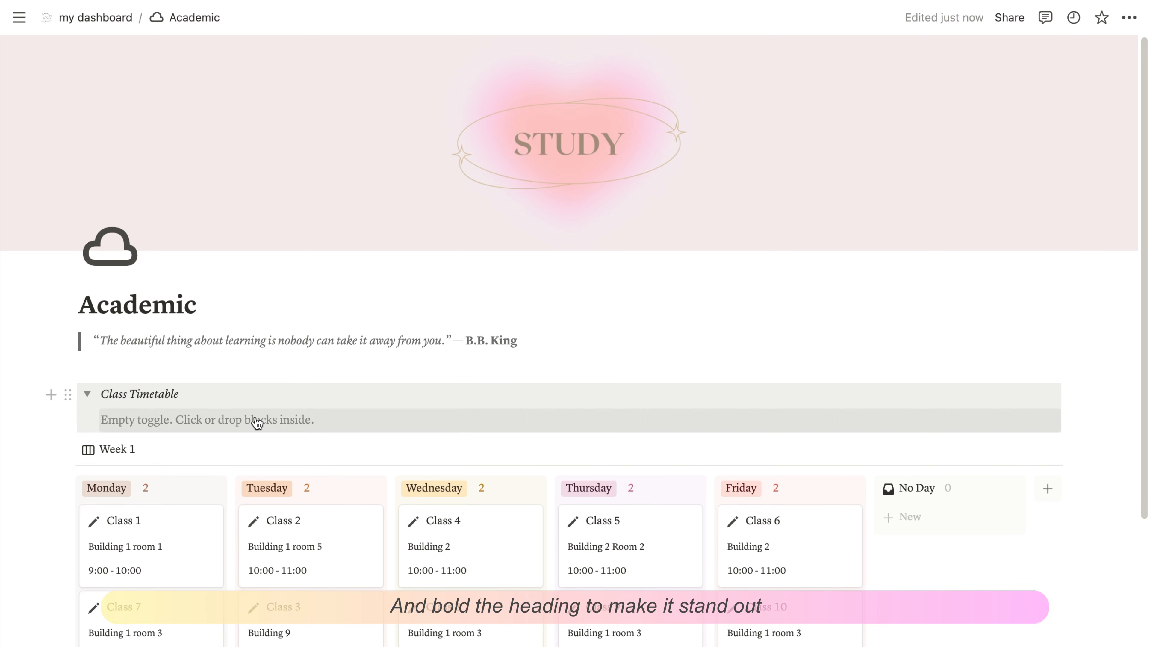
- Bold the Class Timetable toggle's title and move the Week 1 board inside the toggle
left_click_drag(187, 394, 105, 393)
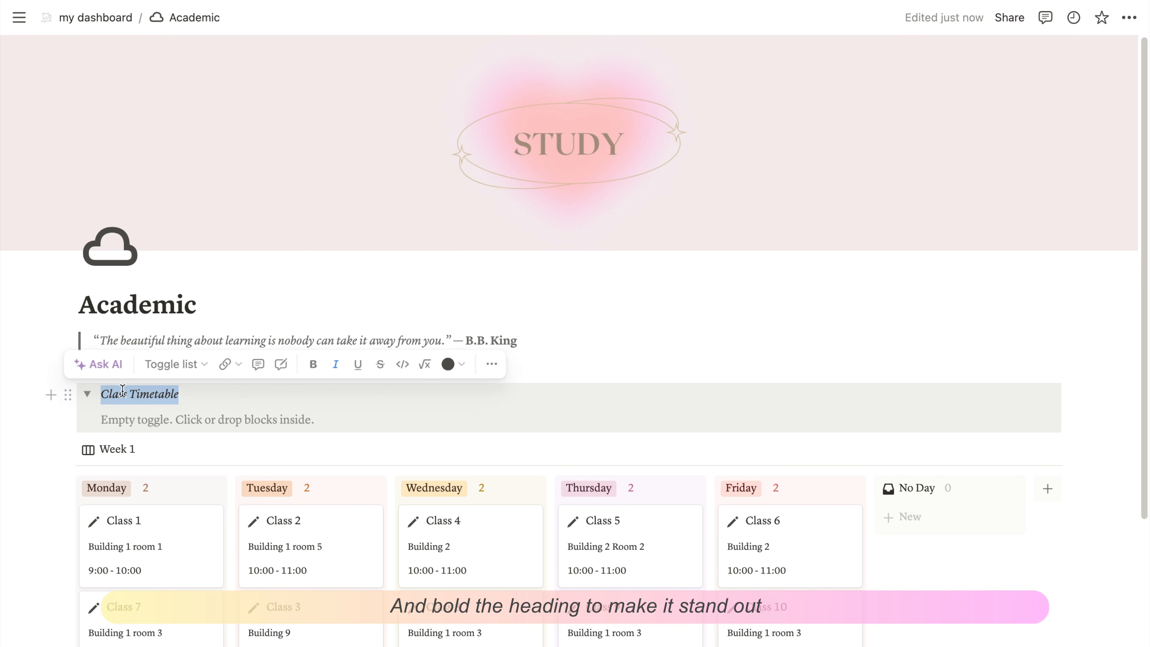
left_click(312, 364)
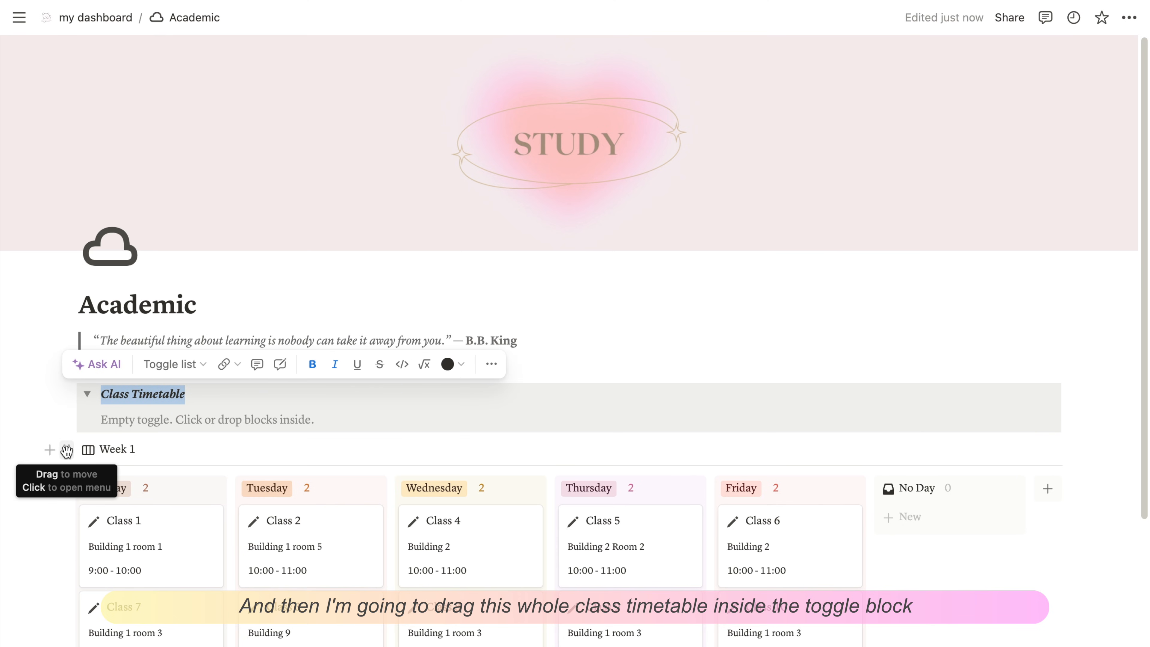
left_click_drag(66, 450, 131, 409)
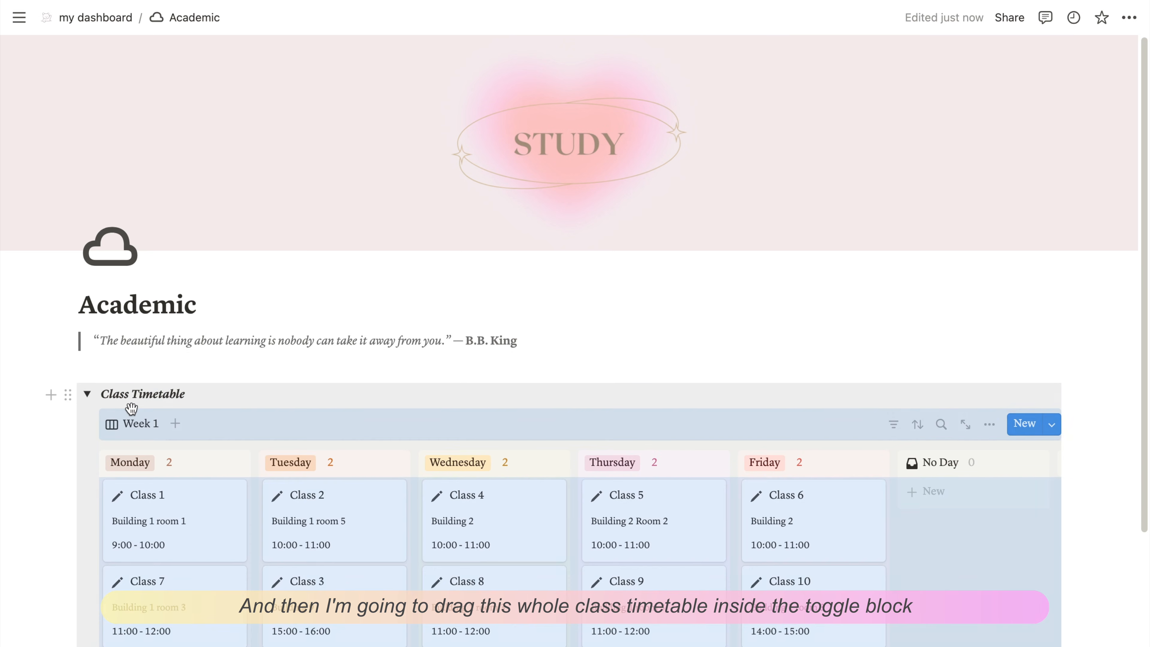
left_click(1105, 533)
scroll(457, 429, "down", 2)
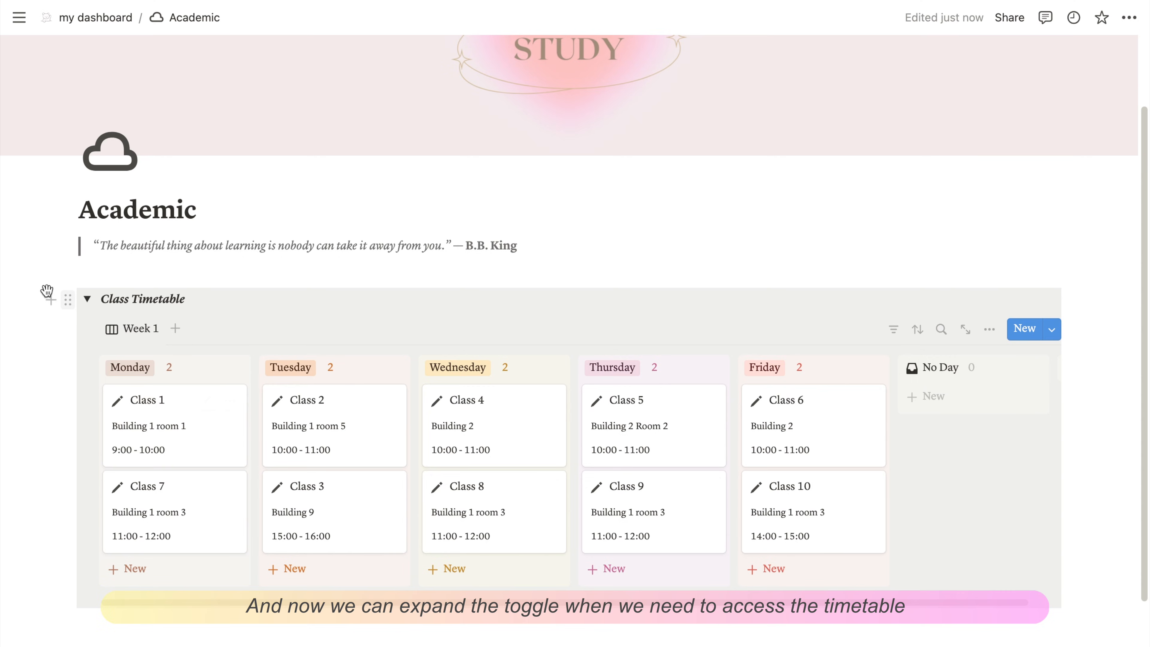
left_click(88, 299)
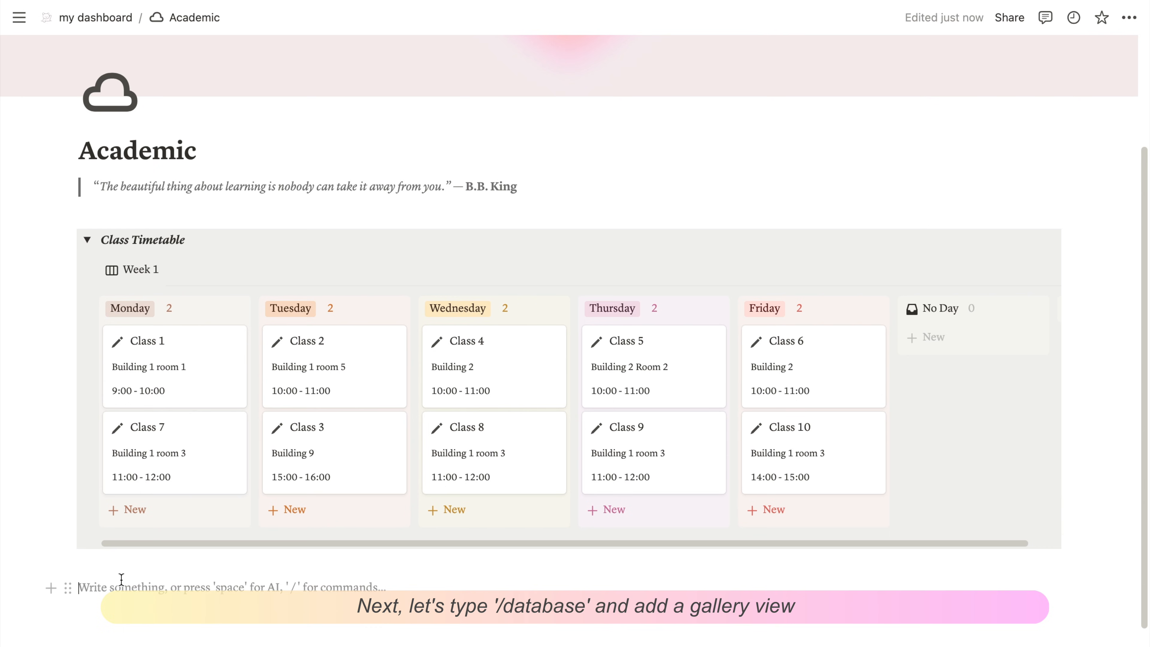
- Insert a gallery view database below the Class Timetable toggle and title it "Courses"
type("/")
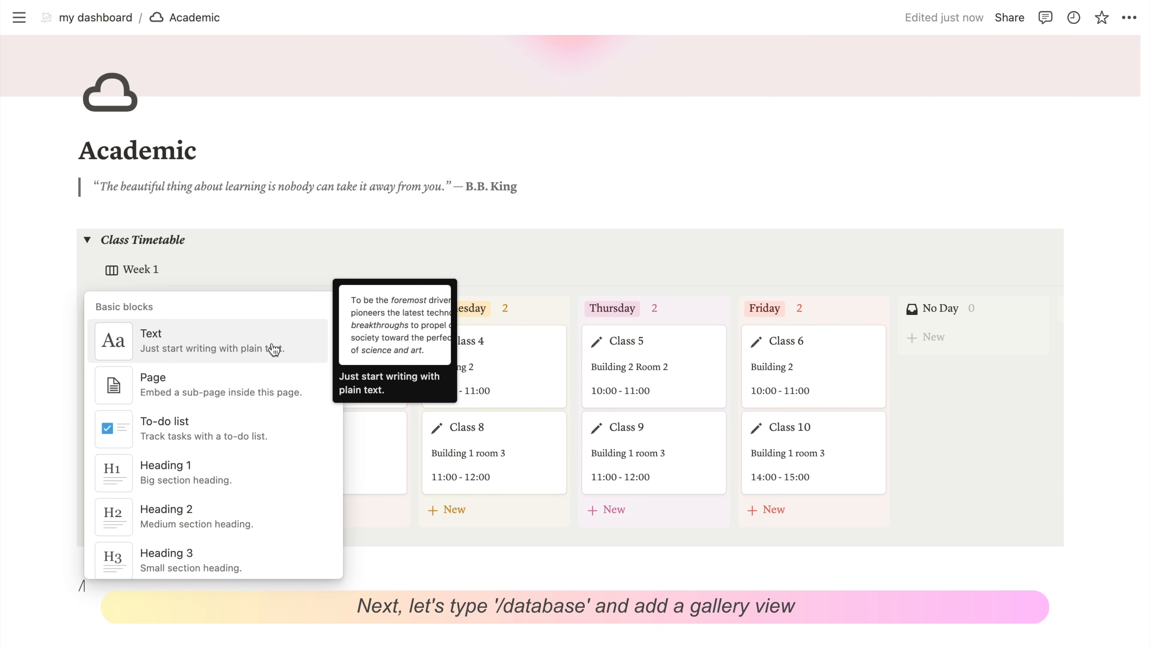
type("database")
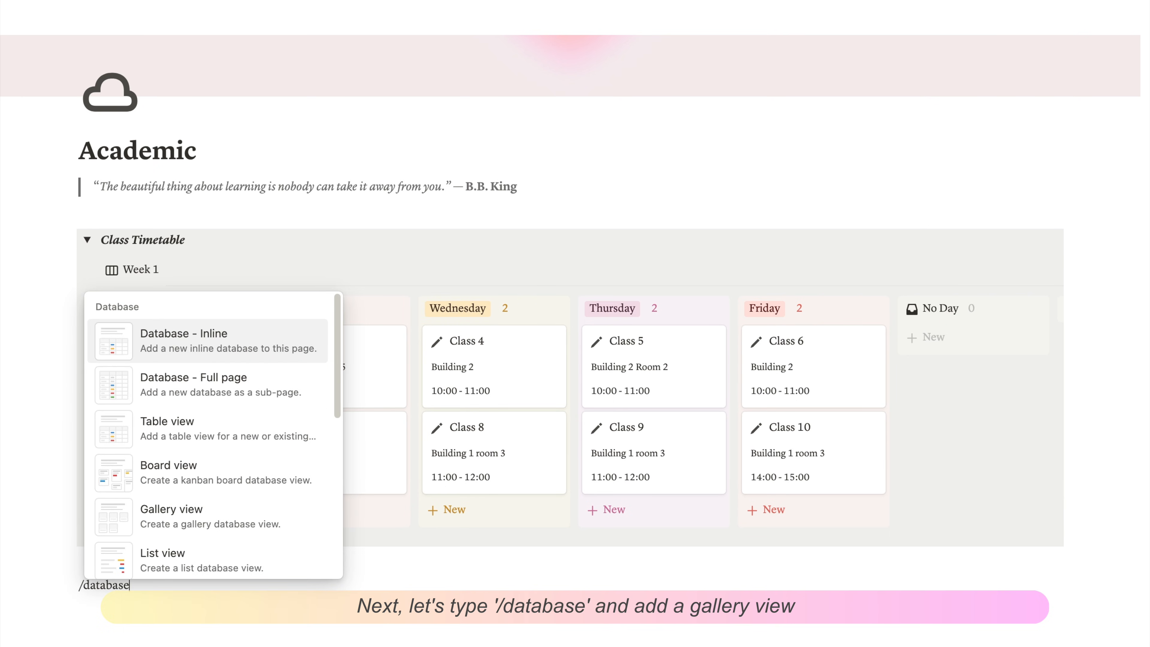
left_click(179, 526)
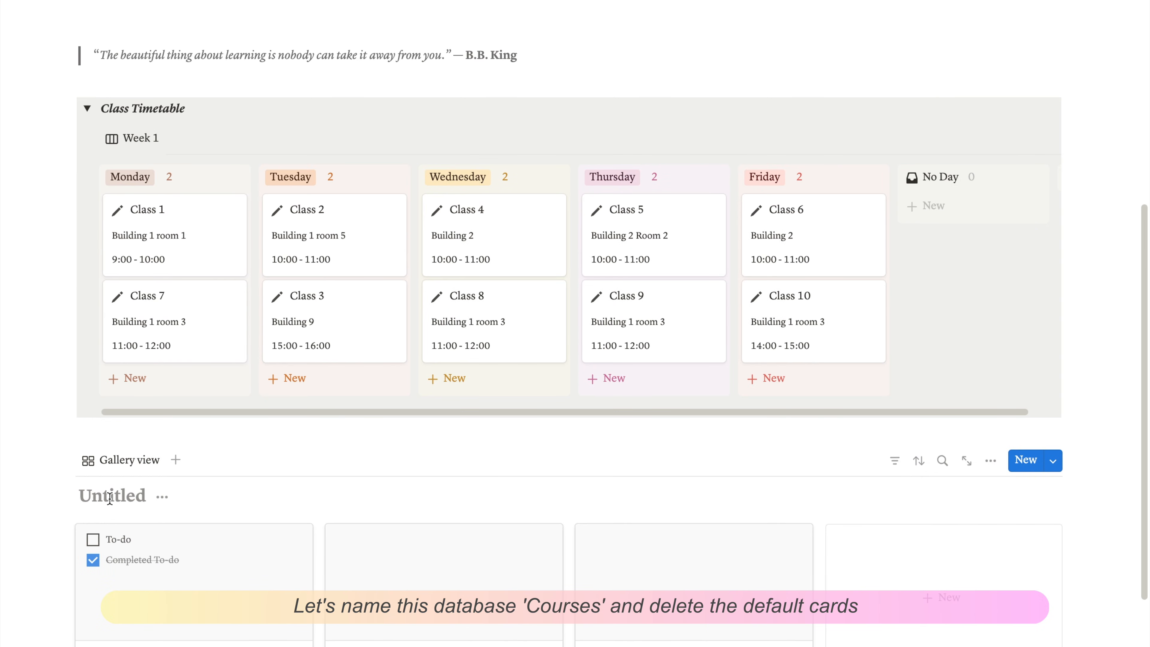
left_click(110, 499)
type("Courses")
- Delete the default Page 1, Page 2 and Page 3 cards from the Courses gallery
scroll(219, 506, "down", 2)
left_click_drag(218, 506, 635, 509)
right_click(634, 508)
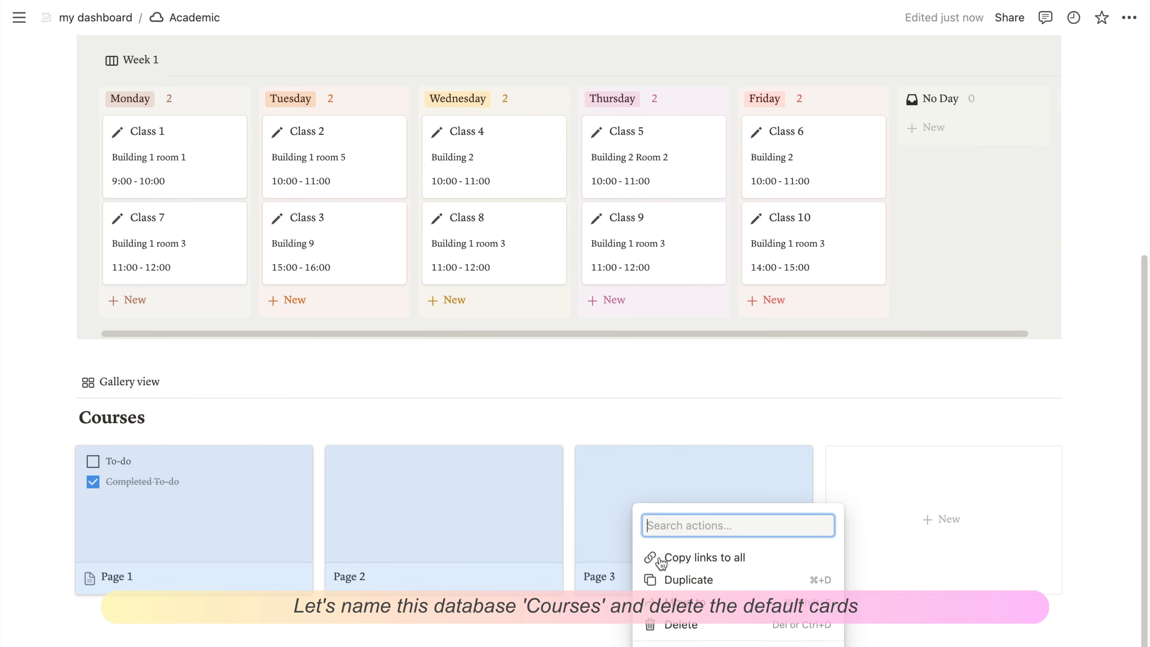
left_click(675, 625)
scroll(397, 582, "down", 1)
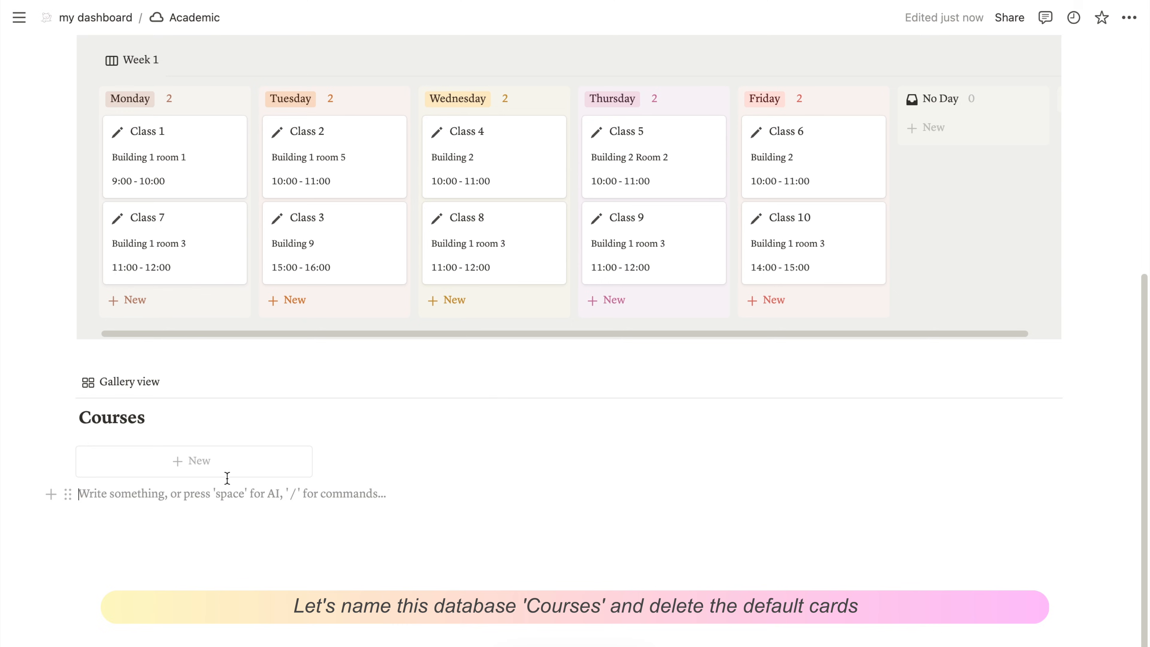
- Add a new card to the Courses gallery and title its page "Course 1"
left_click(229, 474)
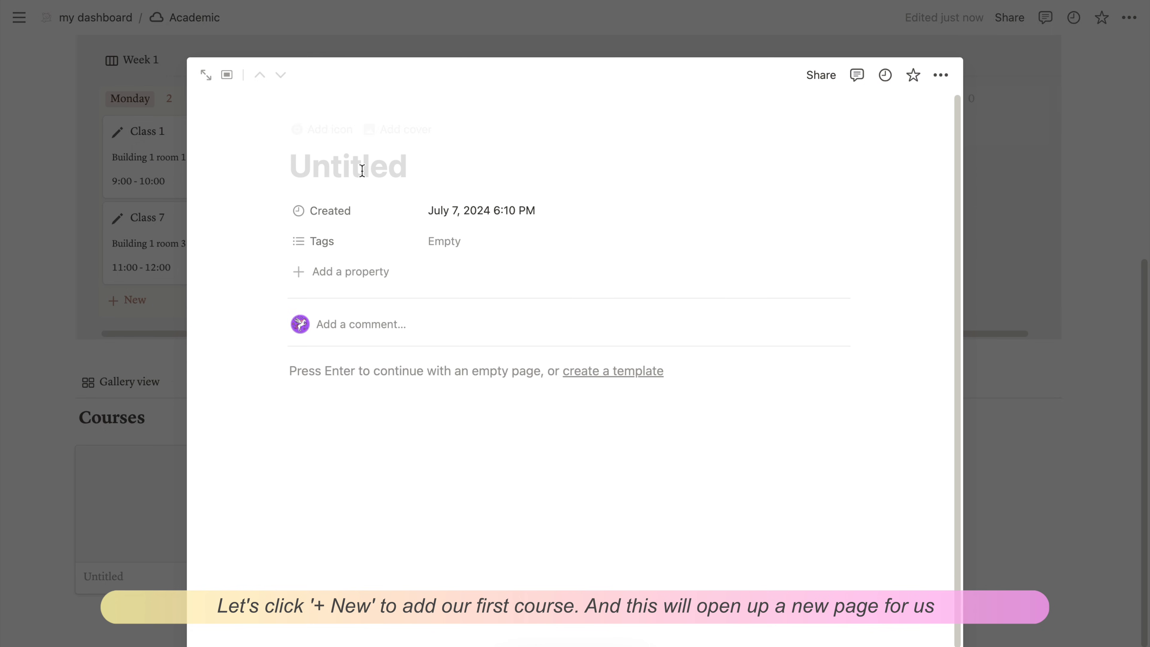
type("Course")
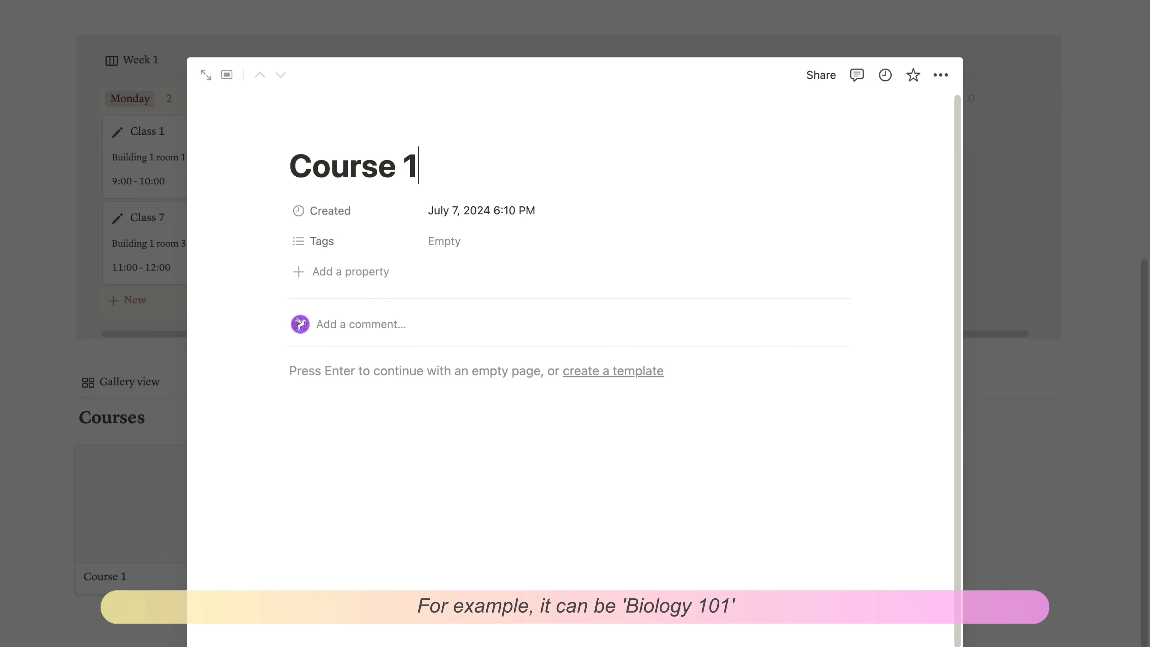
type(" 1")
- Try "Biology 101" as the new course page's title and change it back to "Course 1"
key("ctrl+a")
type("Bio")
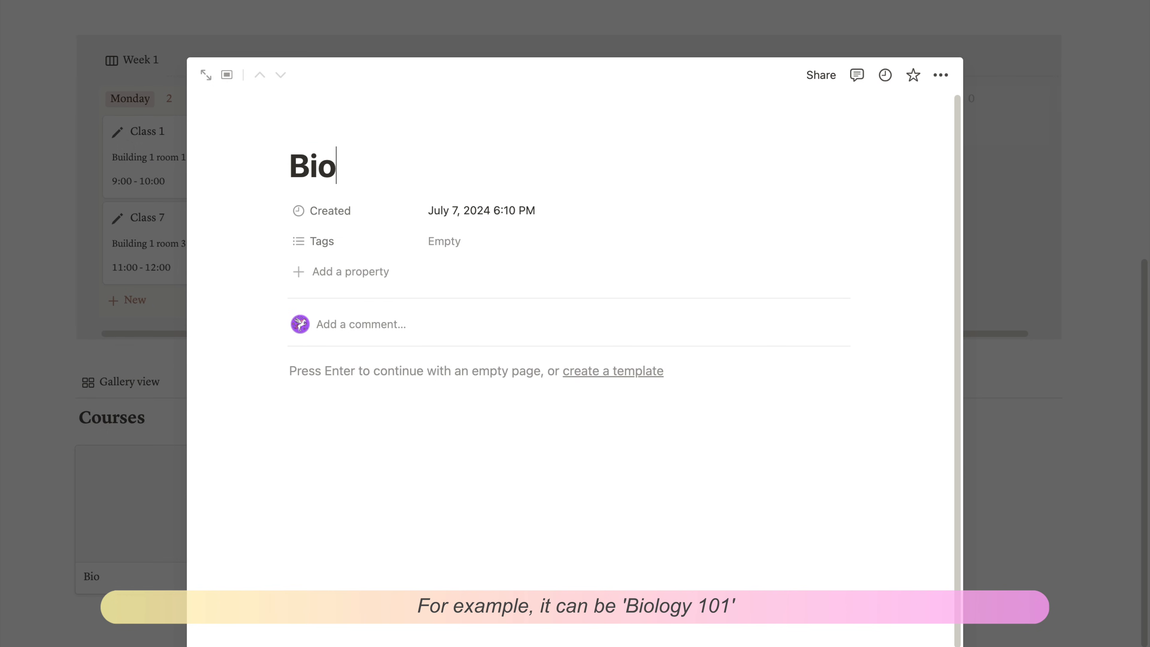
type("logy 101")
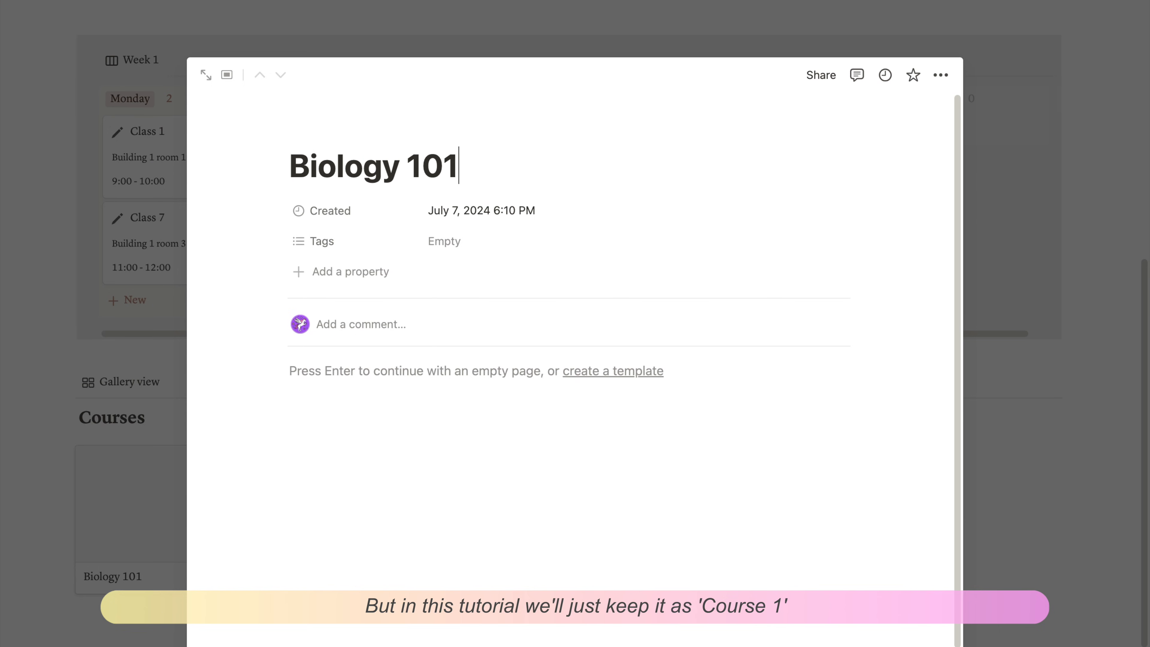
key("ctrl+a")
type("Course")
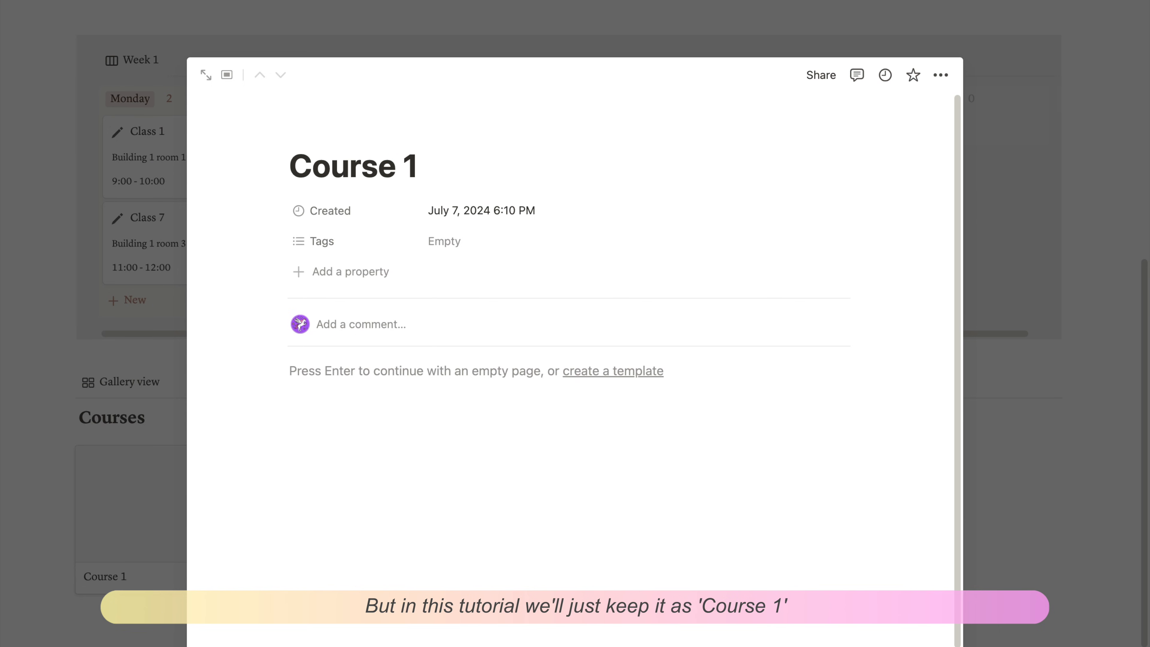
- Give the Course 1 page the A+ notebook icon, found by filtering the icon set for "book"
left_click(314, 126)
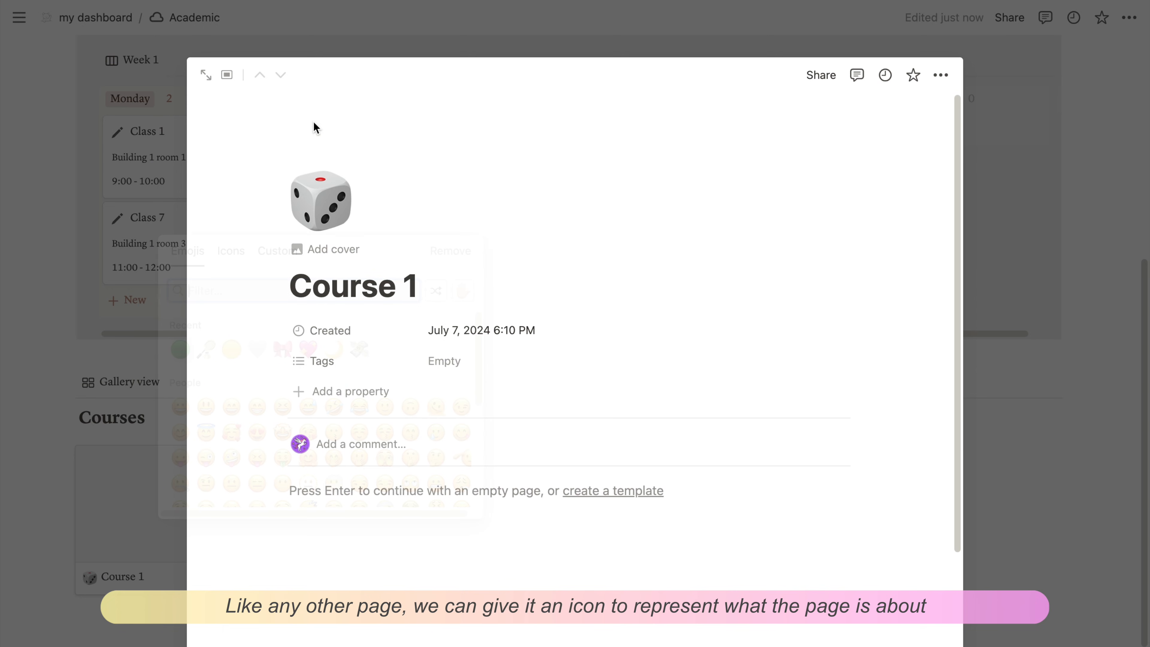
left_click(313, 204)
left_click(236, 256)
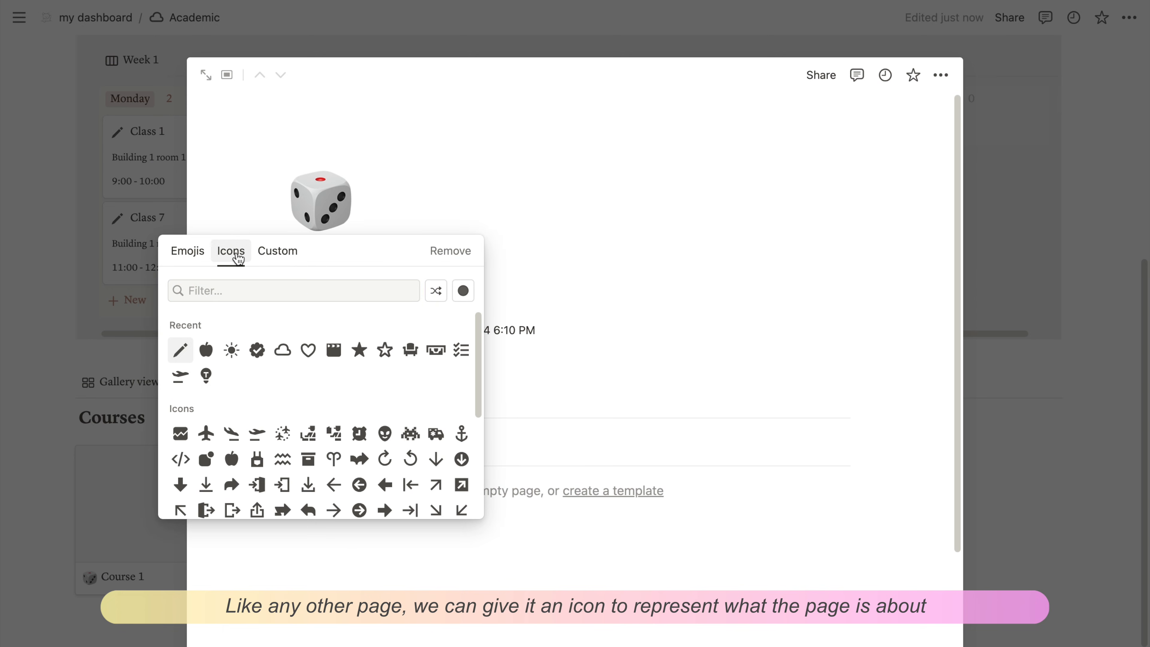
left_click(231, 295)
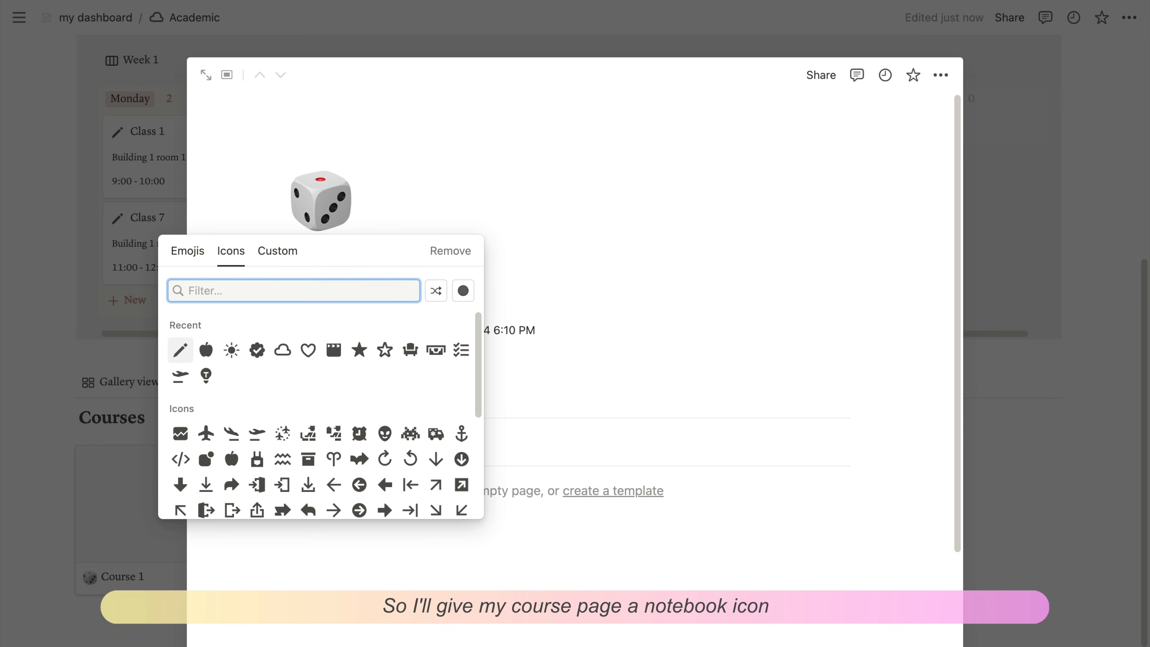
type("book")
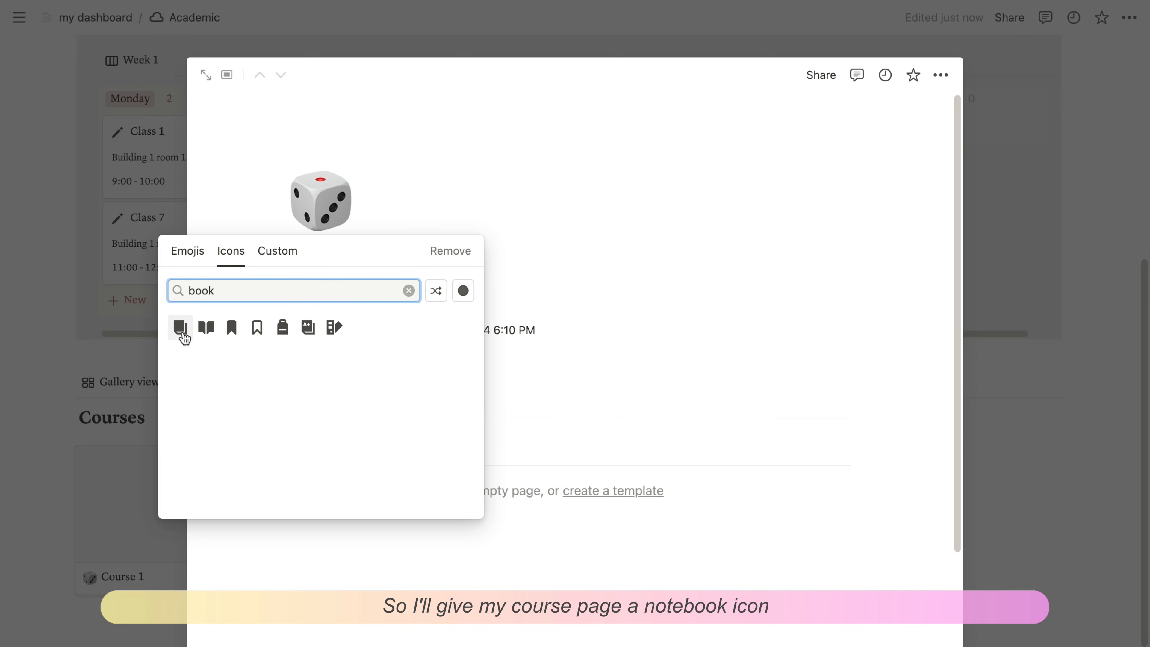
left_click(308, 328)
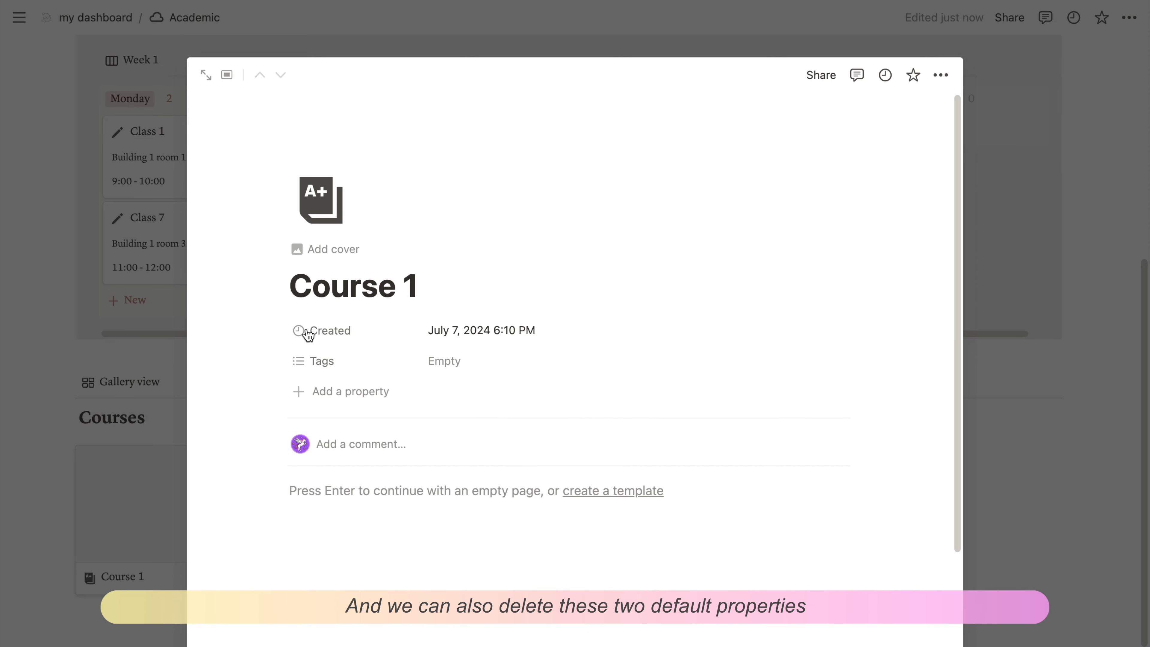
- Delete the default Created and Tags properties from the Courses database
left_click(278, 333)
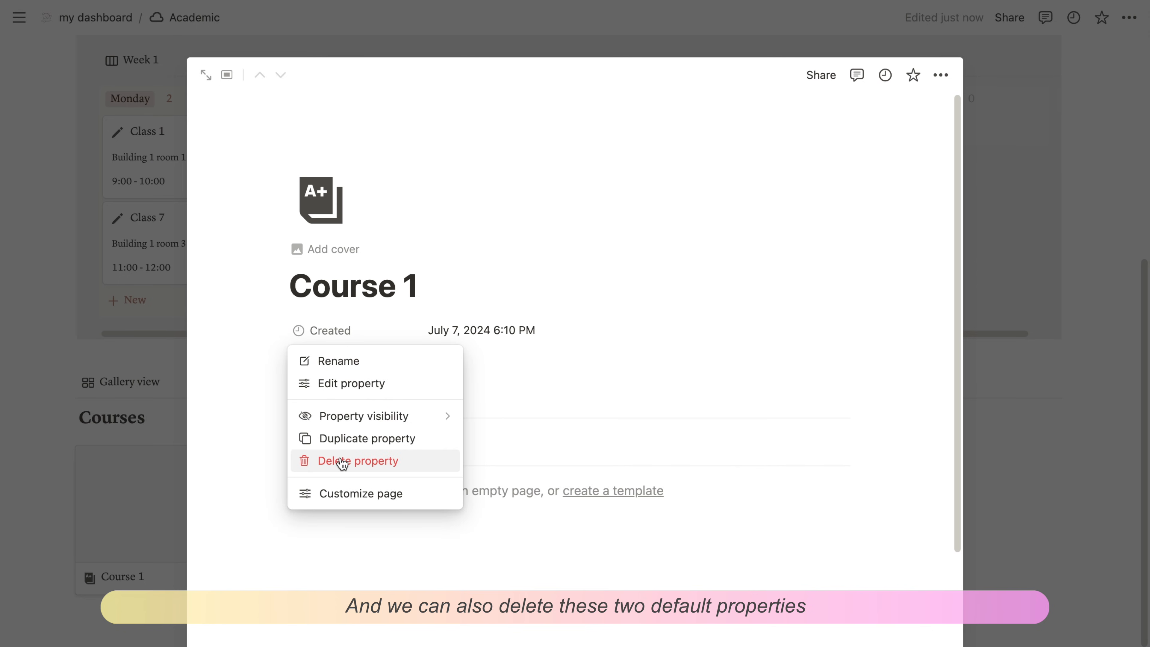
left_click(343, 461)
left_click(542, 367)
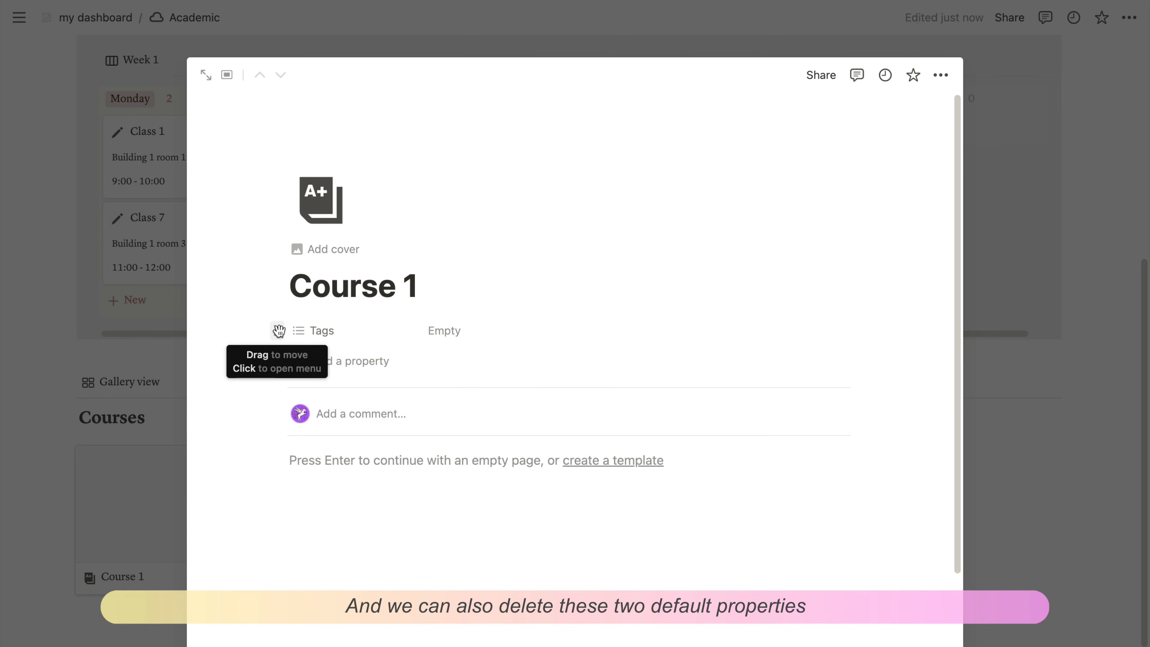
left_click(278, 331)
left_click(337, 460)
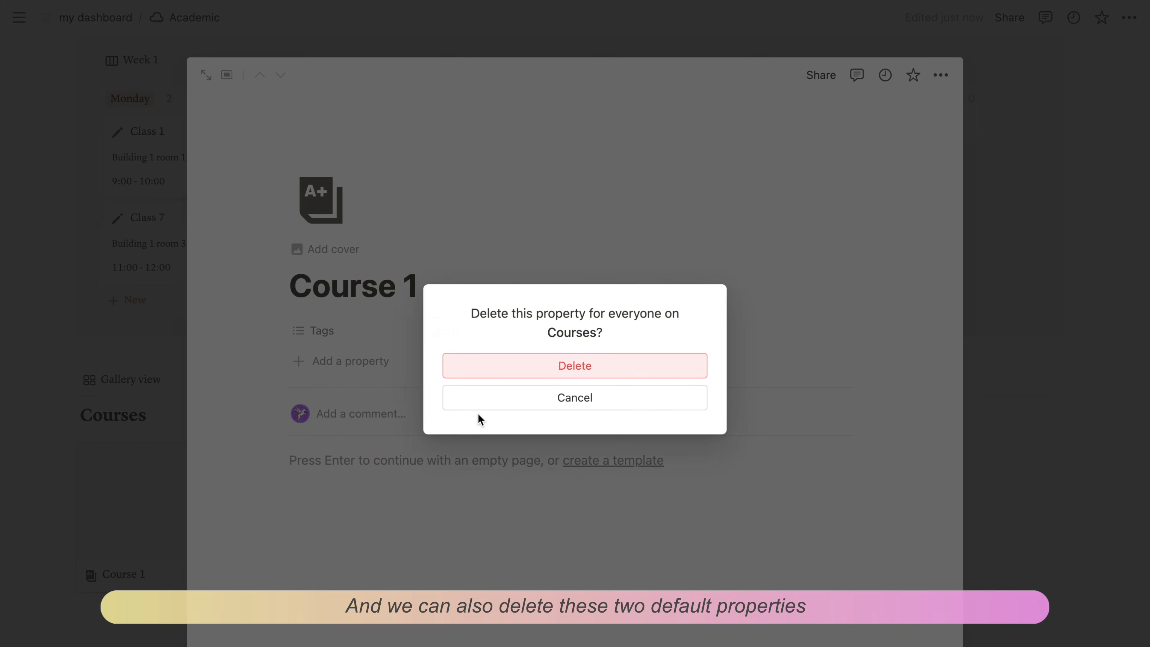
left_click(499, 371)
- Add a multi-select property named "Year" to the Course 1 page
left_click(382, 339)
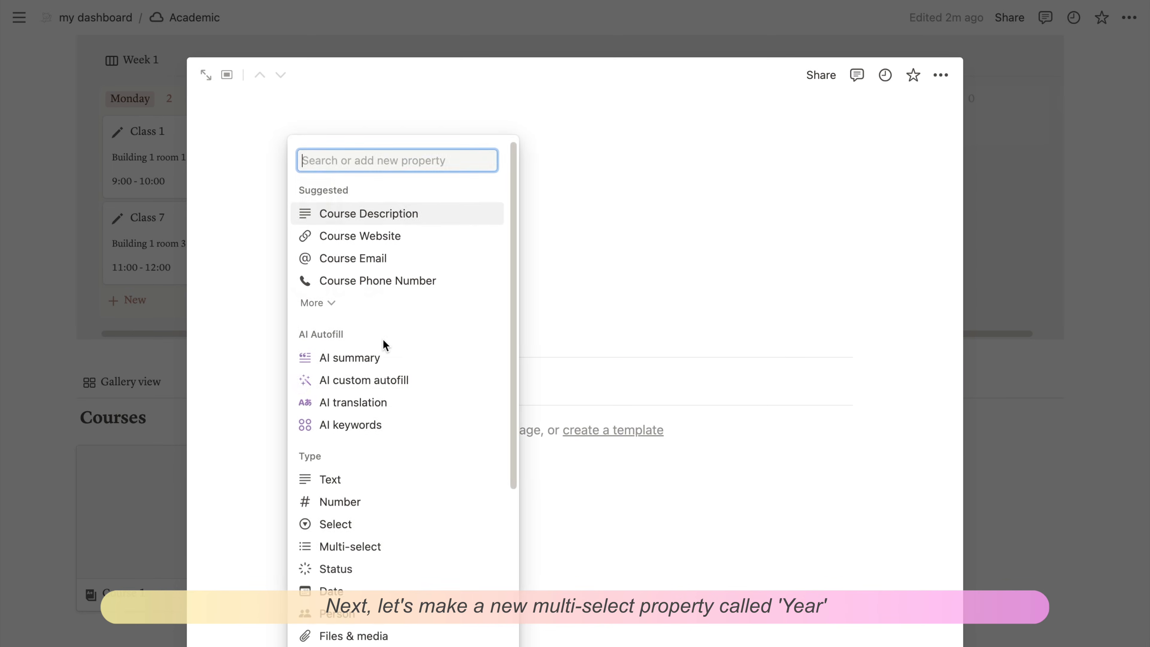
left_click(357, 546)
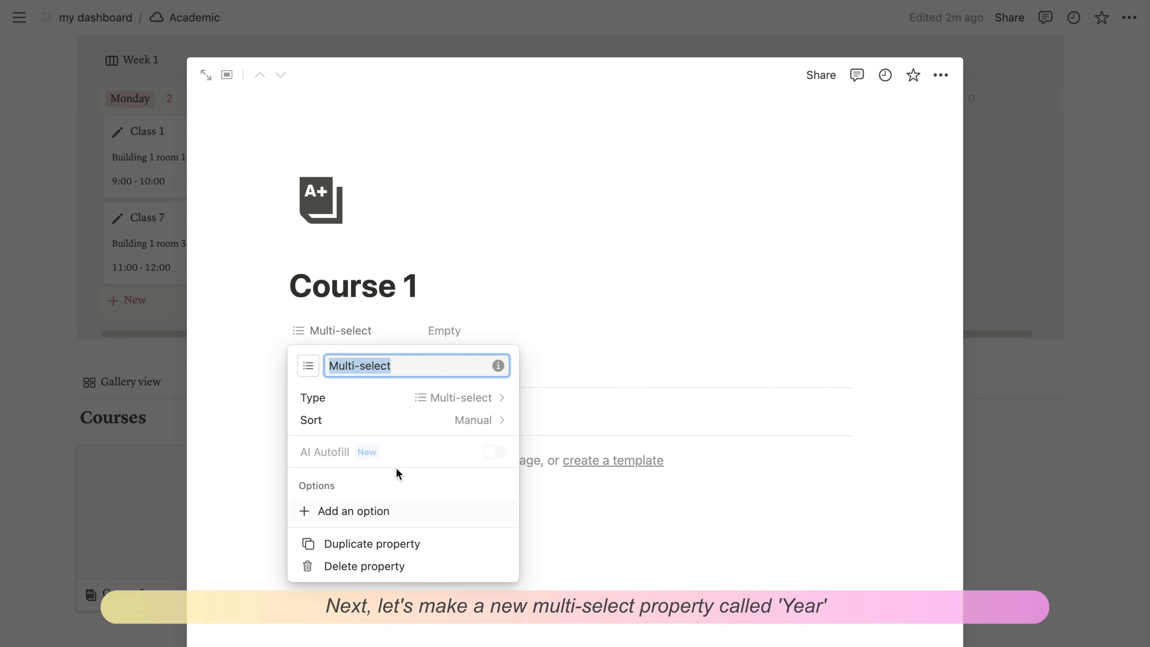
type("Year")
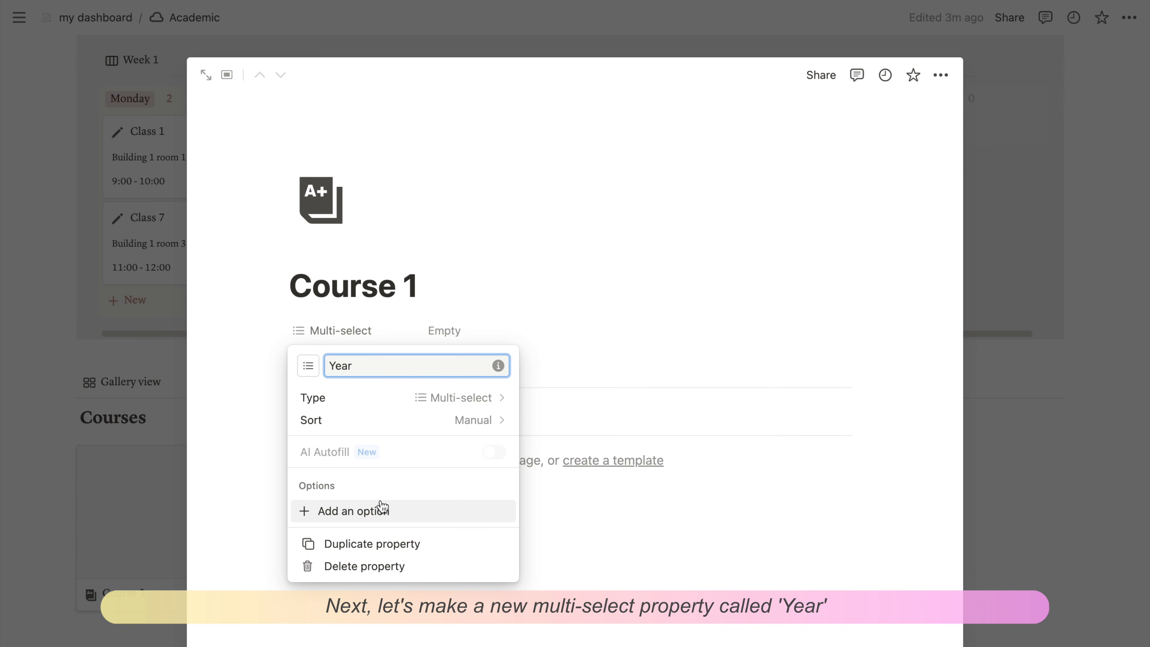
- Add the options Freshmen, Junior, Senior and Sophomore to the Year property
left_click(382, 509)
type("Fre")
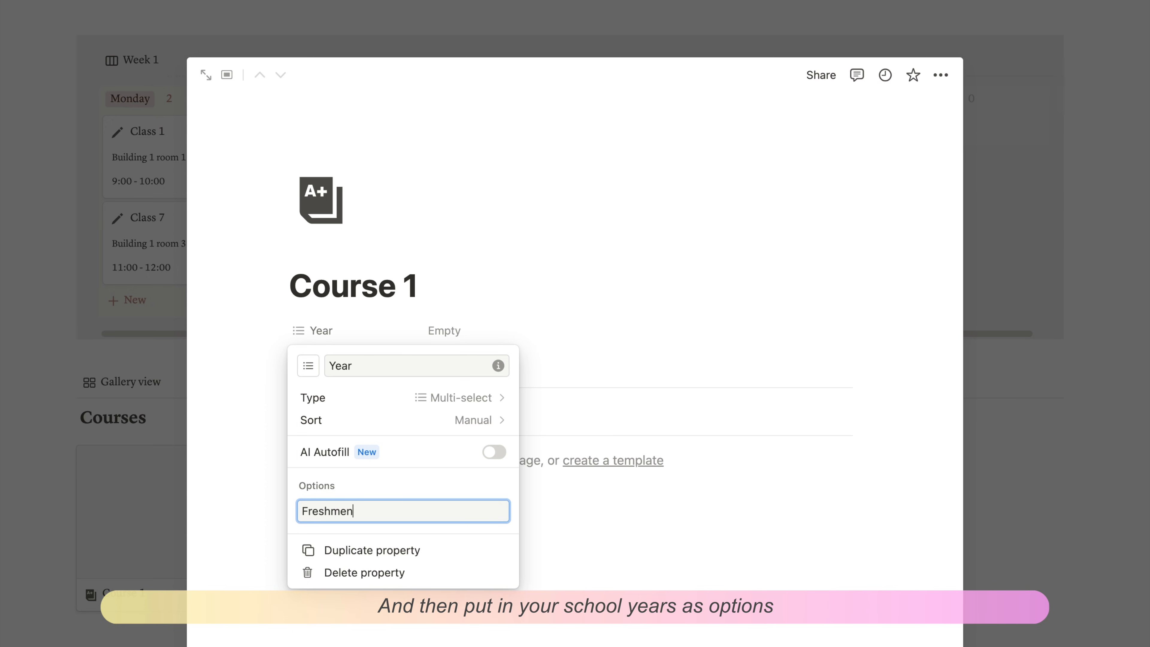
type("shmen")
key("Return")
type("Junior")
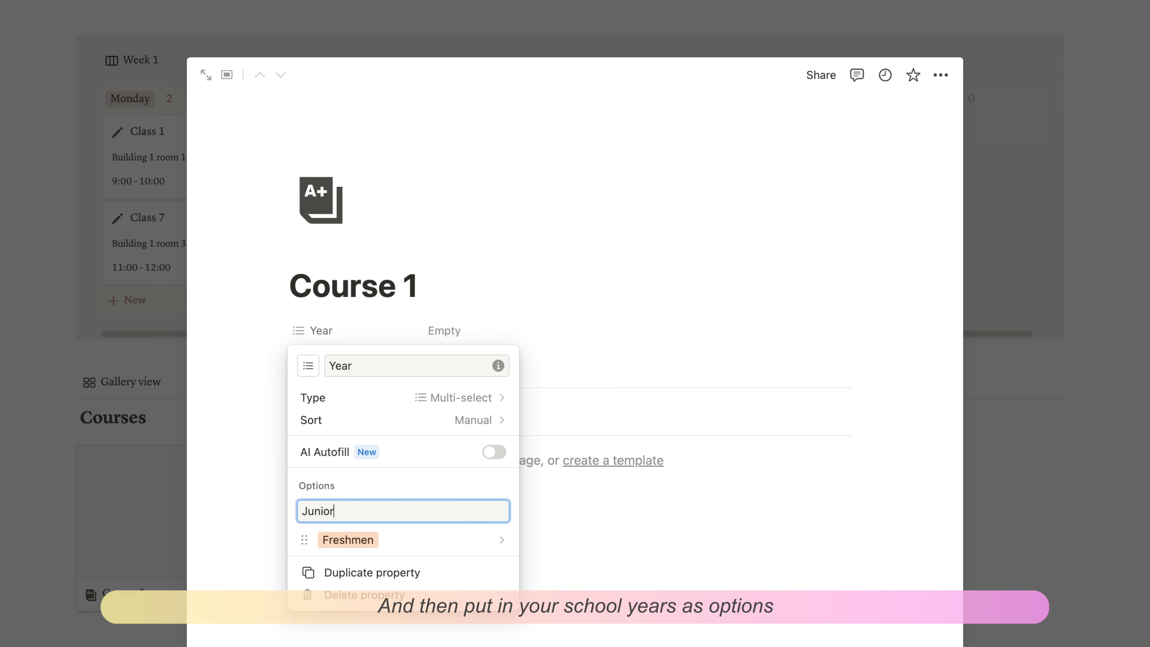
key("Return")
type("Senior")
key("Return")
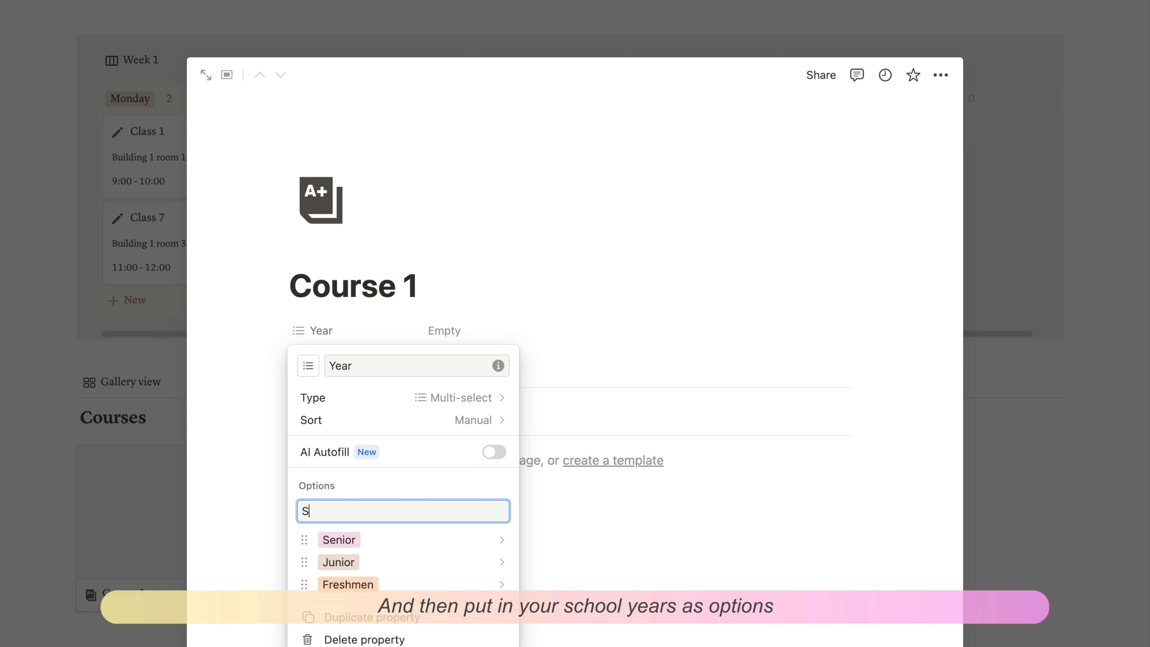
type("Sophomore")
key("Return")
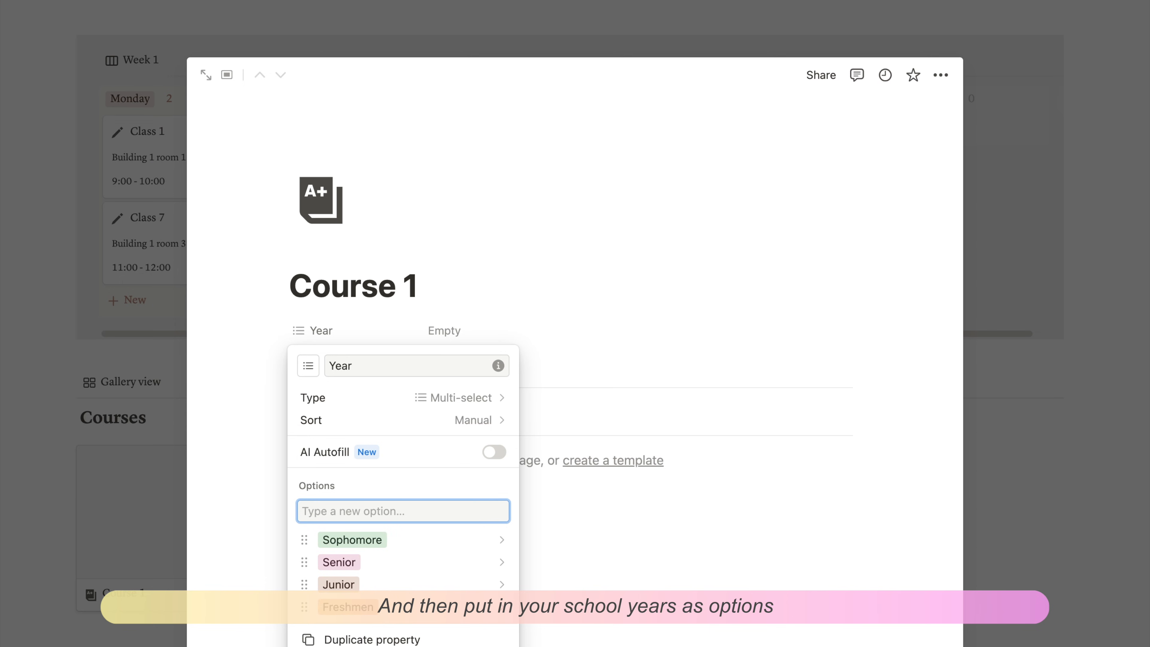
- Arrange the Year options as Freshmen, Junior, Senior, Sophomore and color the Sophomore option yellow
left_click_drag(362, 548, 365, 496)
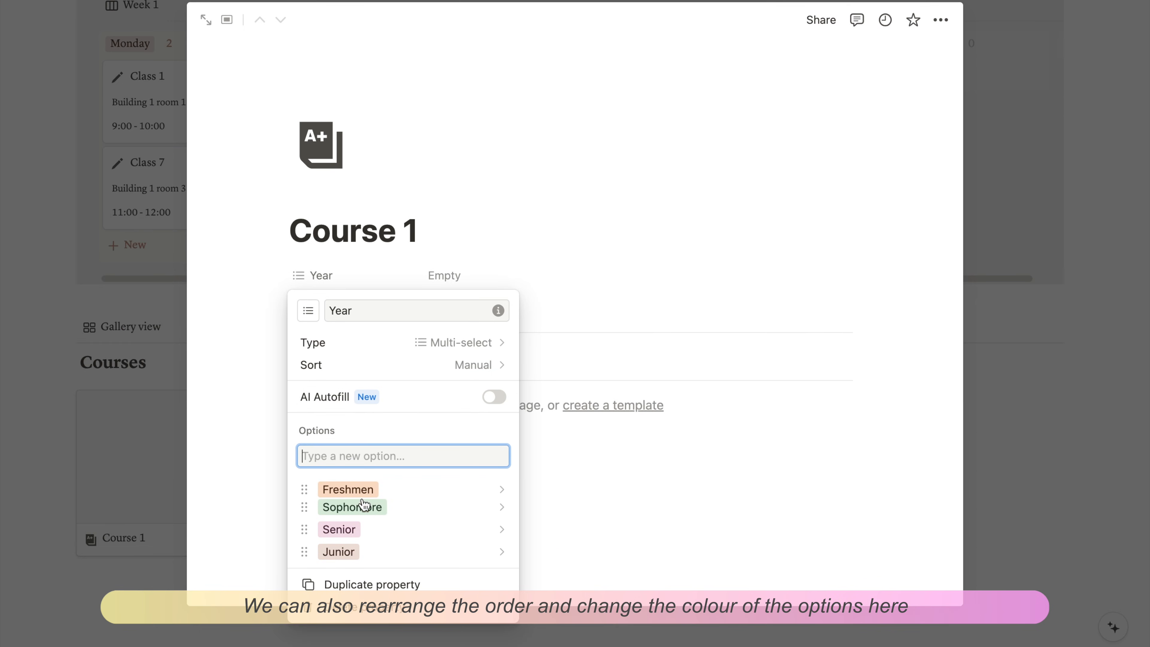
mouse_move(352, 553)
left_mouse_down()
mouse_move(363, 511)
mouse_move(360, 550)
left_mouse_up()
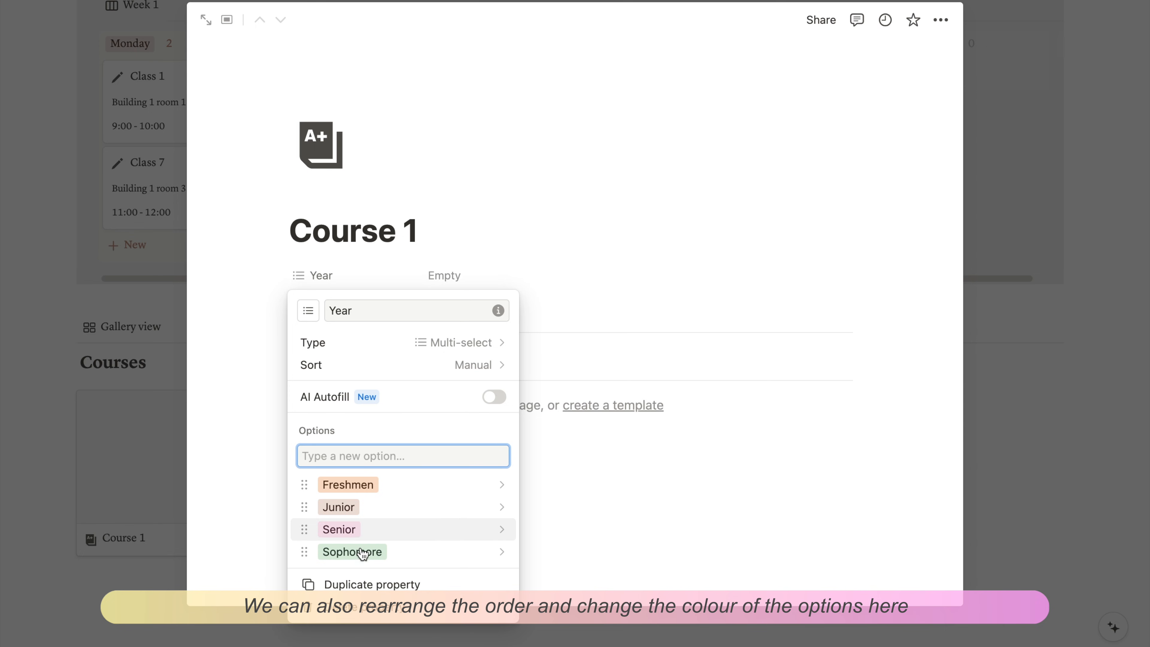
left_click(372, 524)
left_click(400, 417)
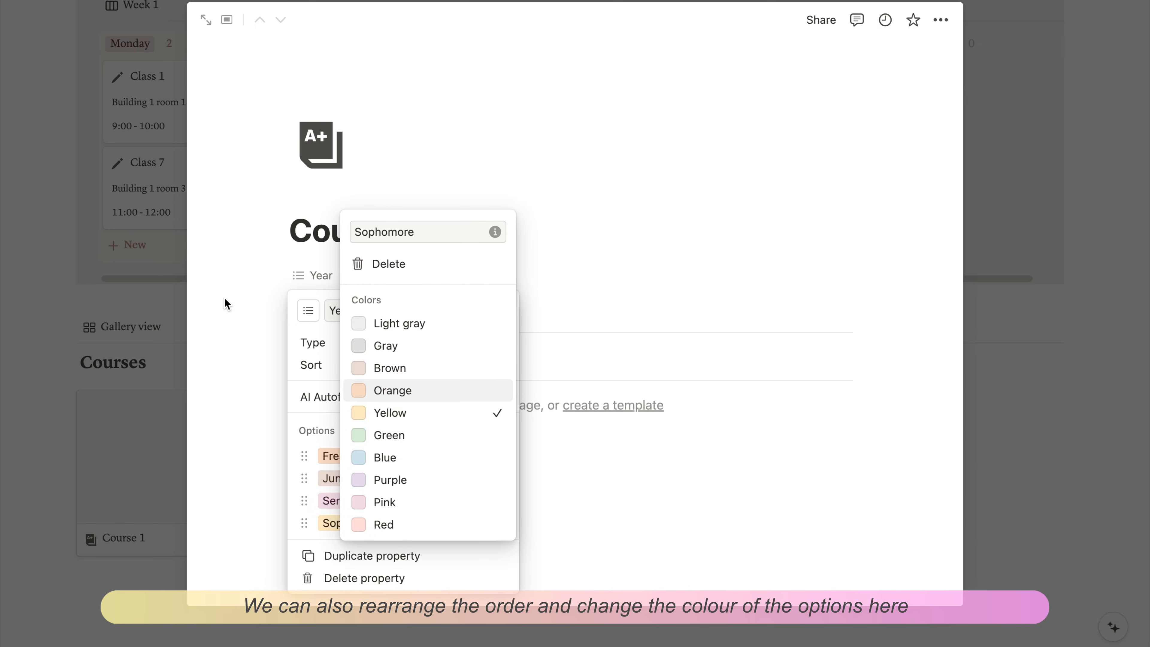
left_click(226, 303)
left_click(583, 265)
- Add another multi-select property to the course page and name it "Semester"
left_click(350, 370)
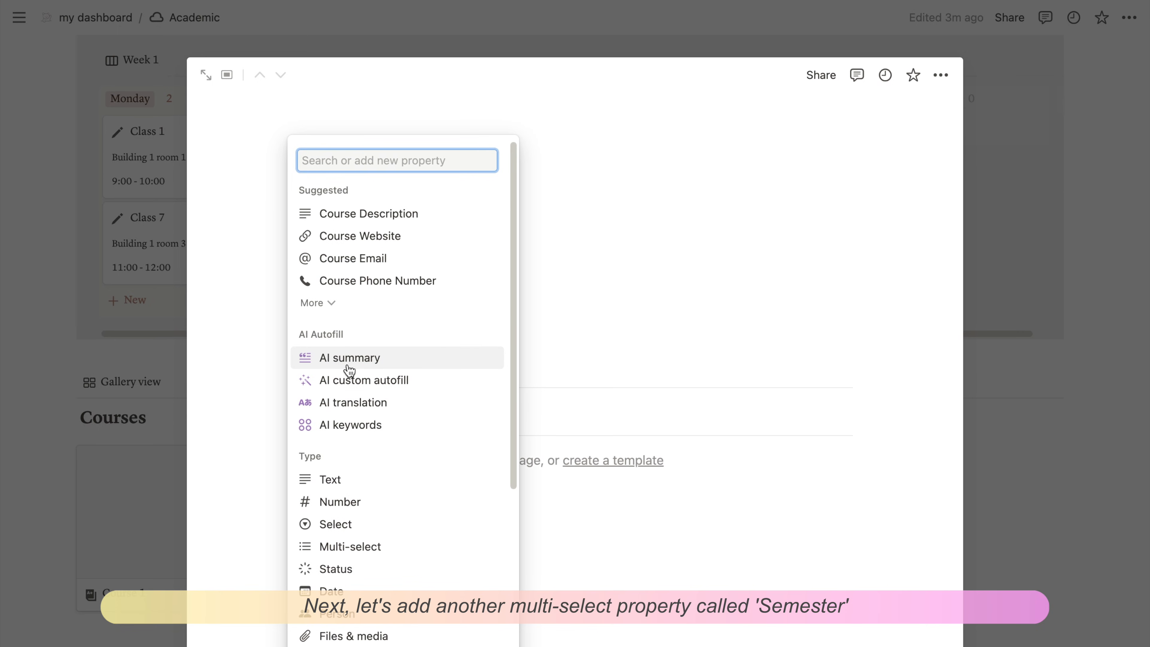
left_click(362, 547)
type("Se")
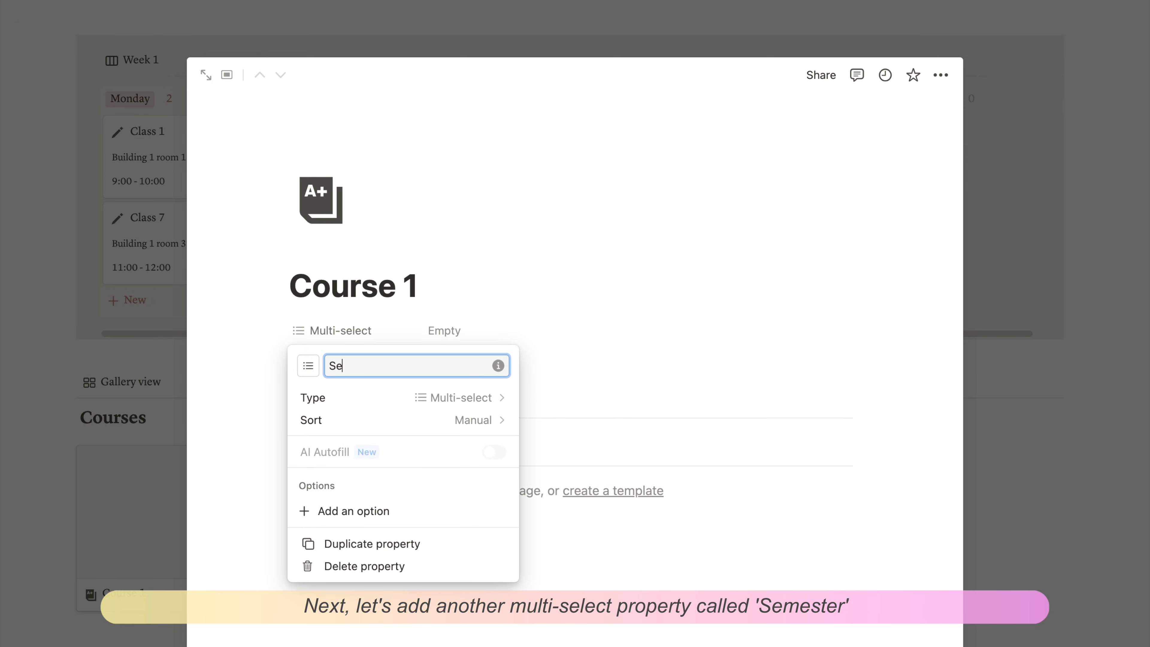
type("mester")
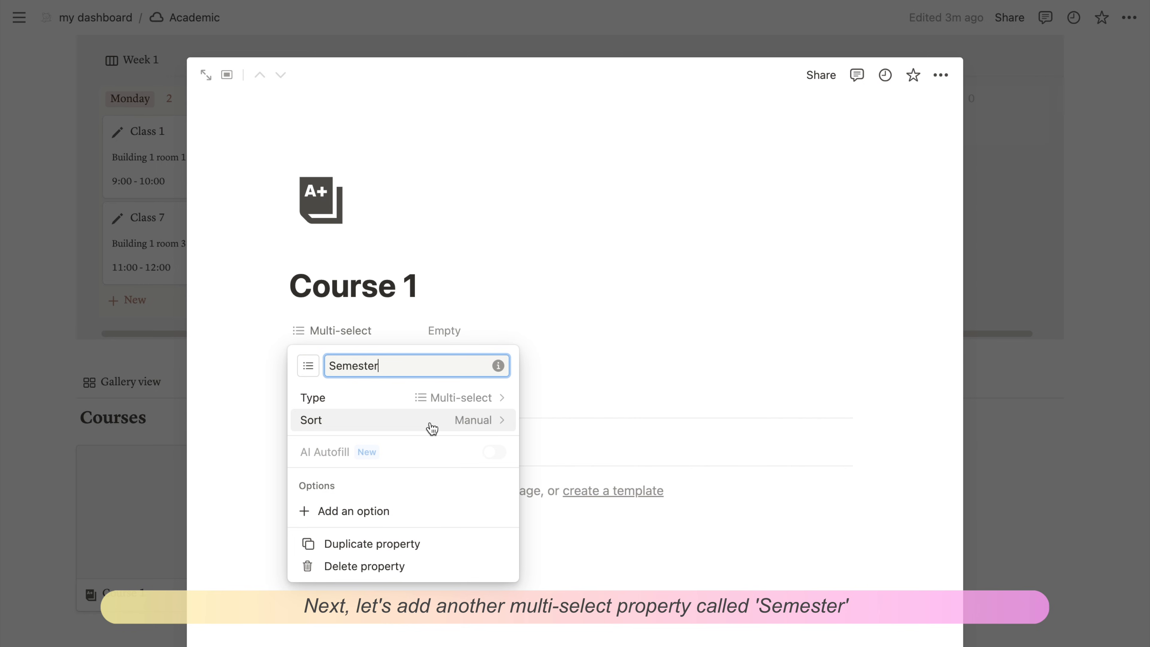
- Add the options Spring and Fall to the Semester property and close the Course 1 page
left_click(406, 509)
type("Spring")
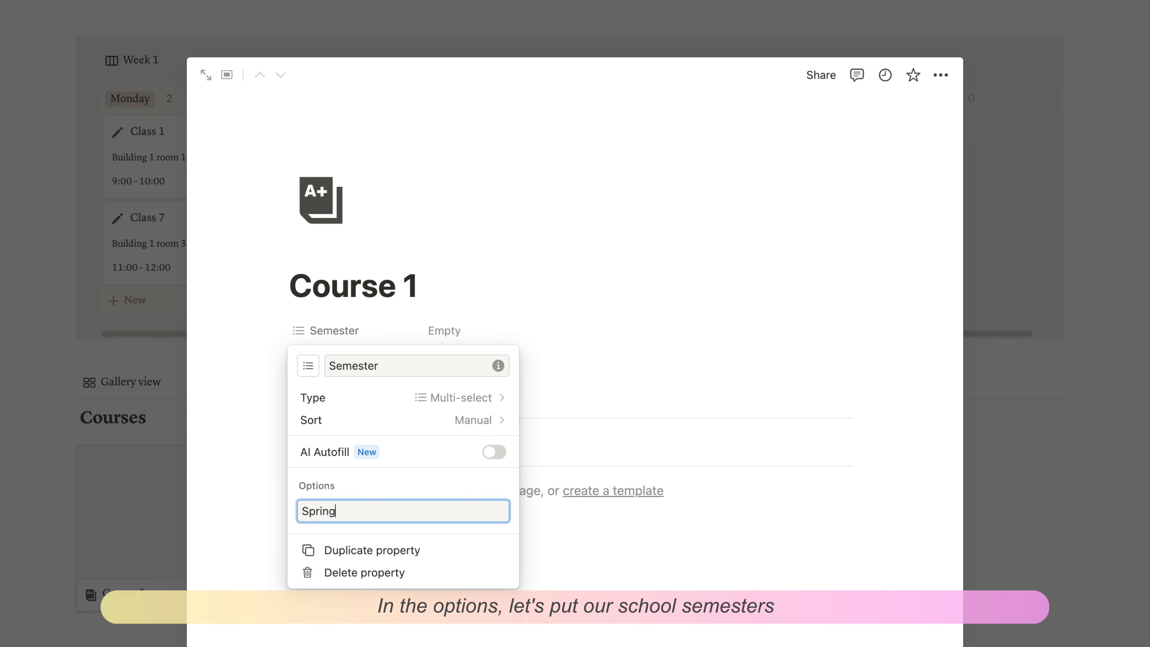
key("Return")
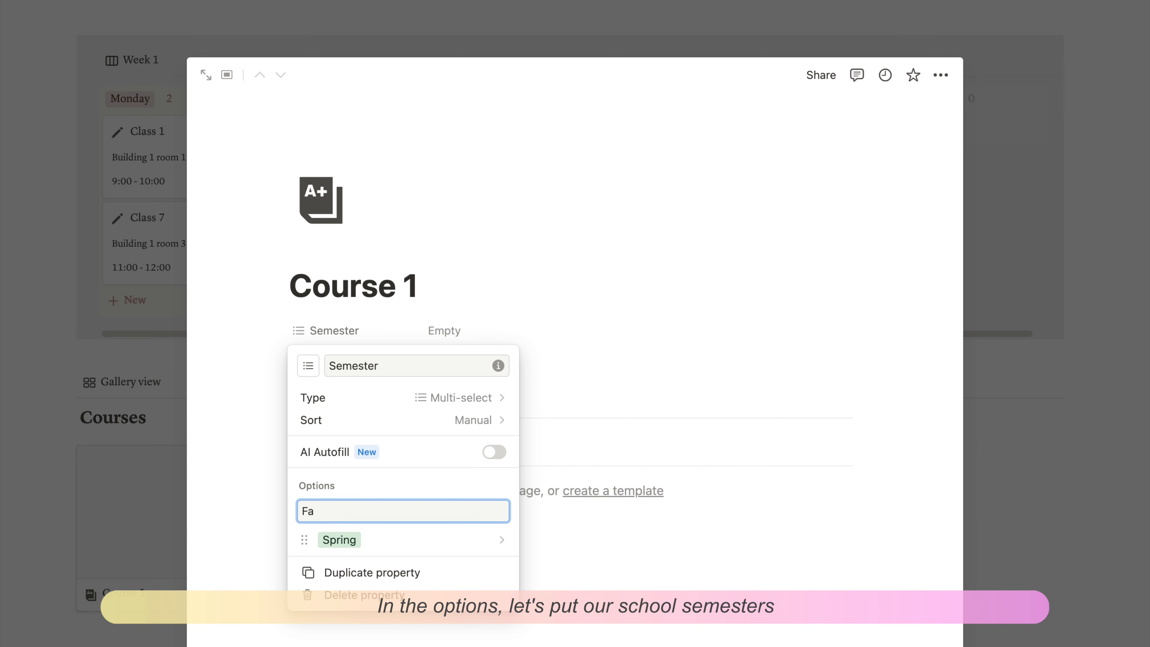
key("Return")
left_click(638, 402)
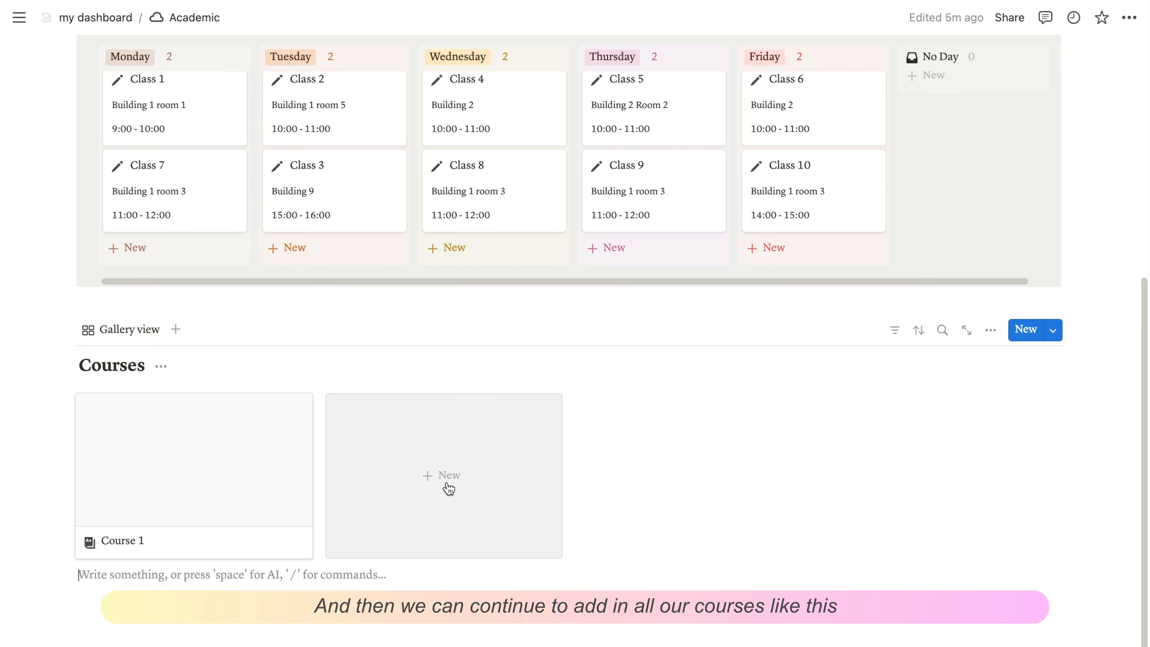
- Add a "Course 2" page to the Courses gallery and give it the A+ notebook icon
left_click(448, 488)
type("Course 2")
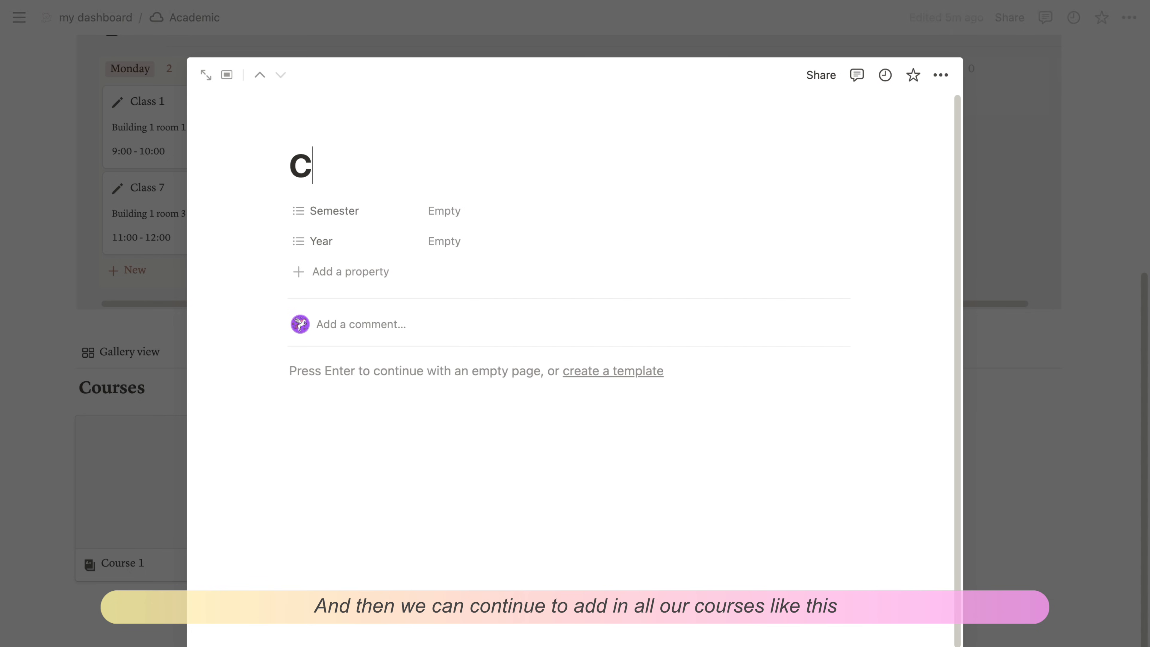
left_click(308, 127)
left_click(231, 250)
left_click(179, 349)
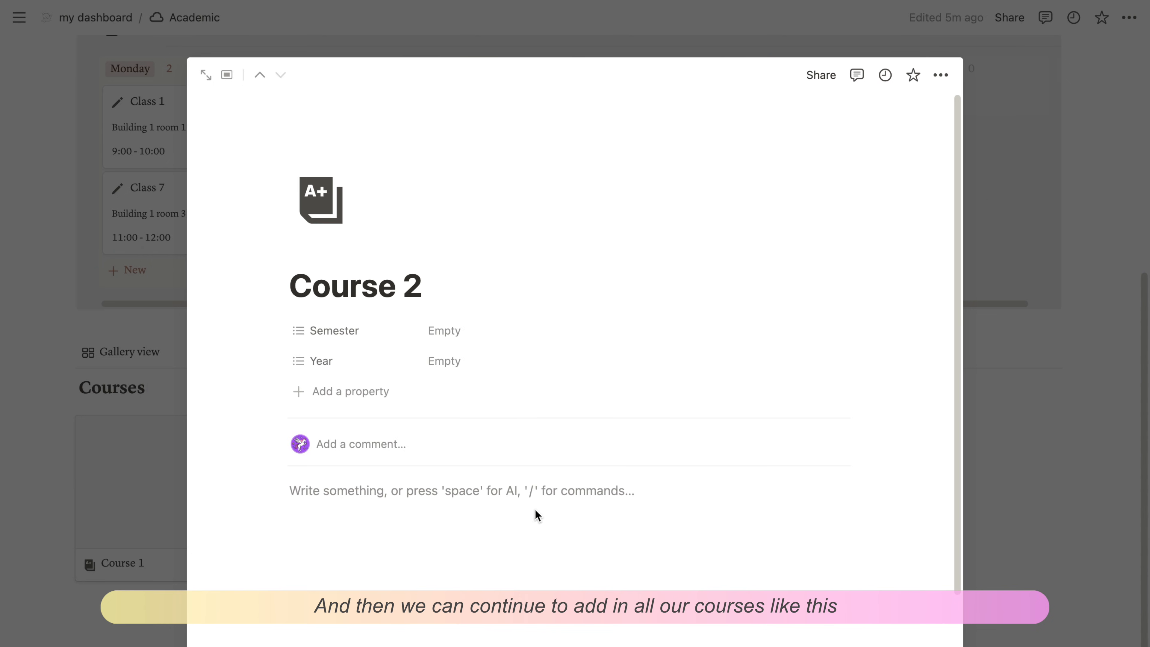
key("Escape")
- Add a "Course 3" page to the Courses gallery with the same A+ notebook icon
right_click(476, 500)
left_click(693, 497)
type("Course 3")
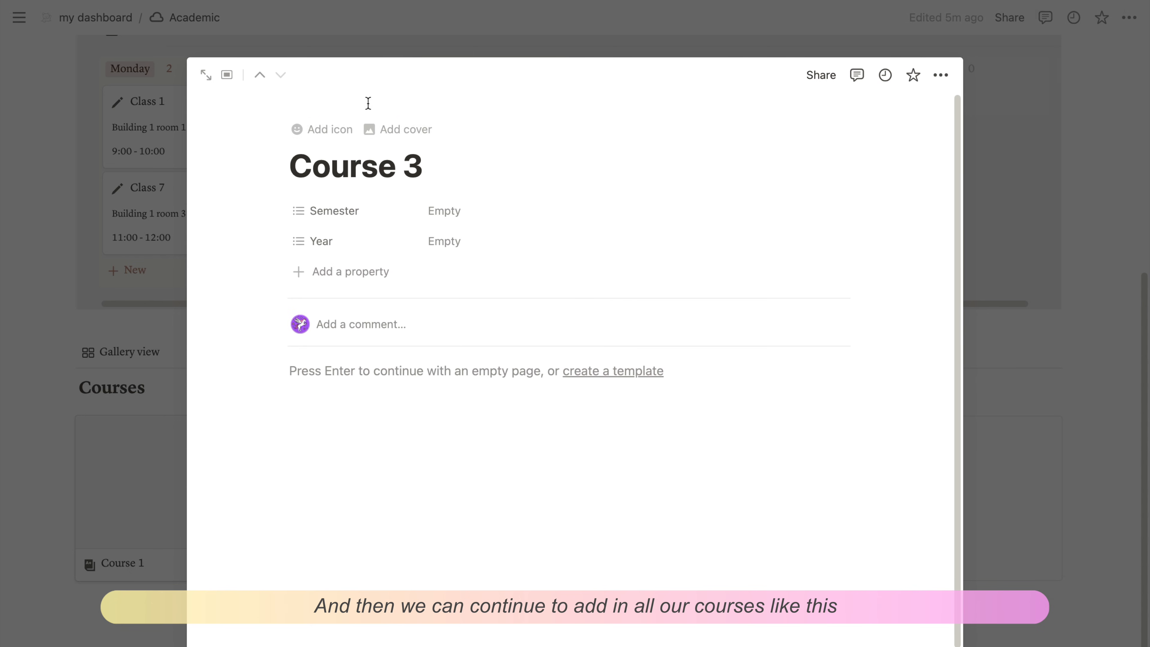
left_click(322, 129)
left_click(228, 250)
left_click(177, 346)
key("Escape")
- Create a "Course 4" page in the Courses gallery and set its icon to the A+ notebook
left_click(911, 532)
type("Course 4")
left_click(84, 467)
left_click(912, 516)
left_click(313, 131)
left_click(231, 250)
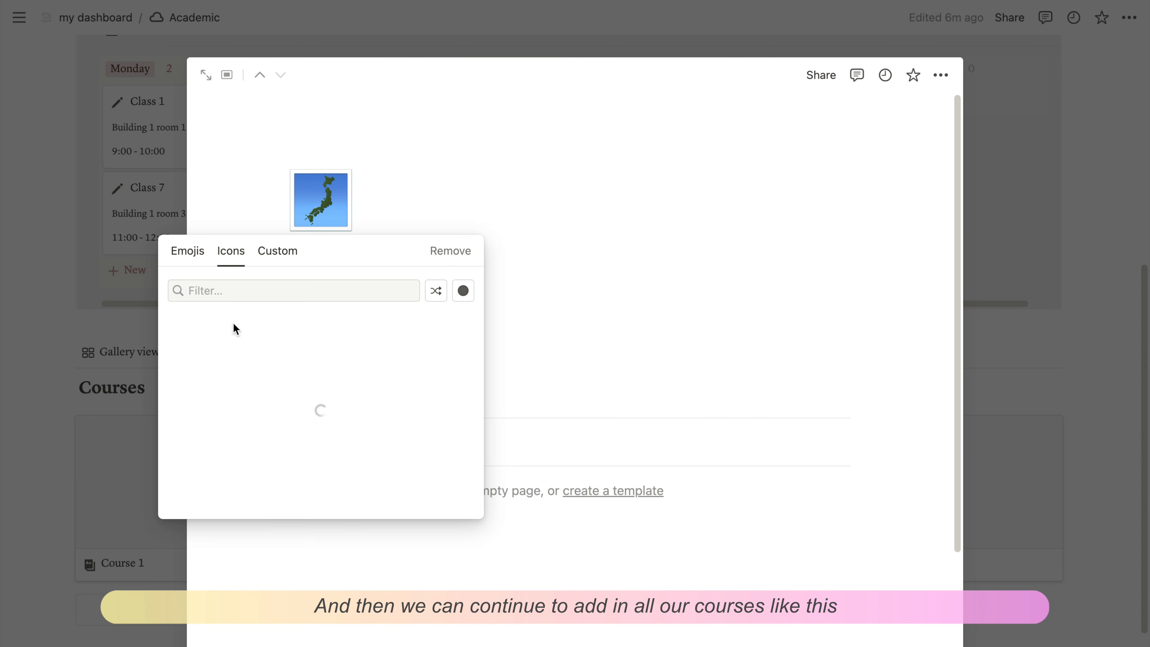
left_click(180, 349)
key("Escape")
- Create a "Course 5" page in the Courses gallery, assign it the A+ notebook icon and return to the gallery
left_click(146, 576)
left_click(1079, 552)
left_click(270, 626)
type("Course 5")
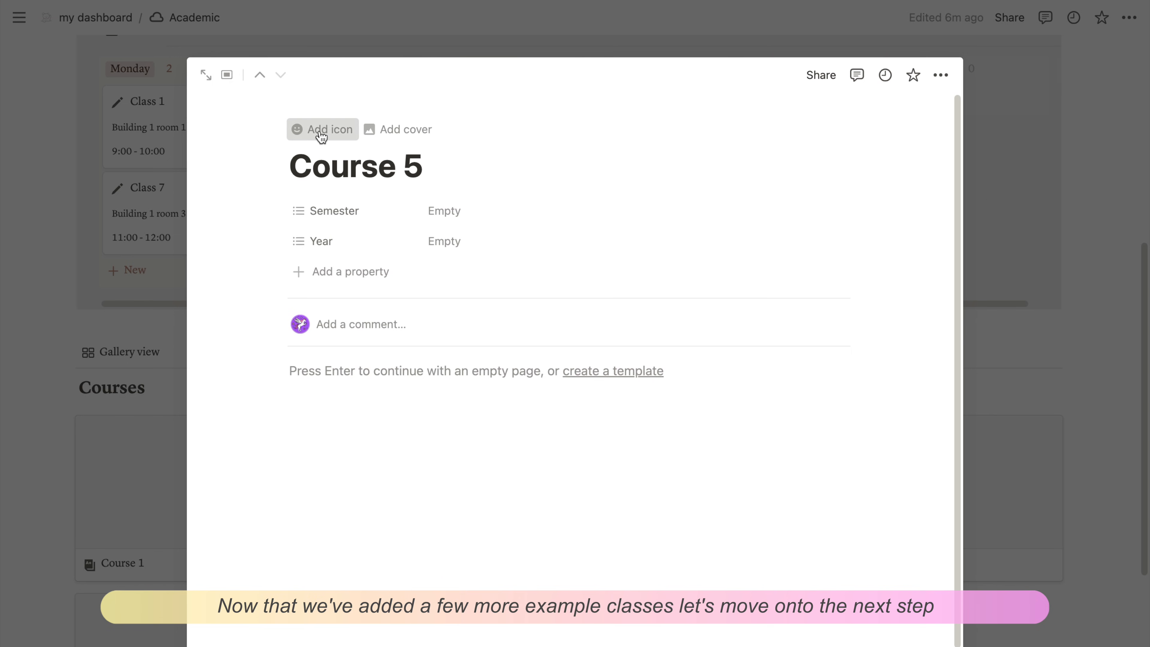
left_click(319, 134)
left_click(230, 251)
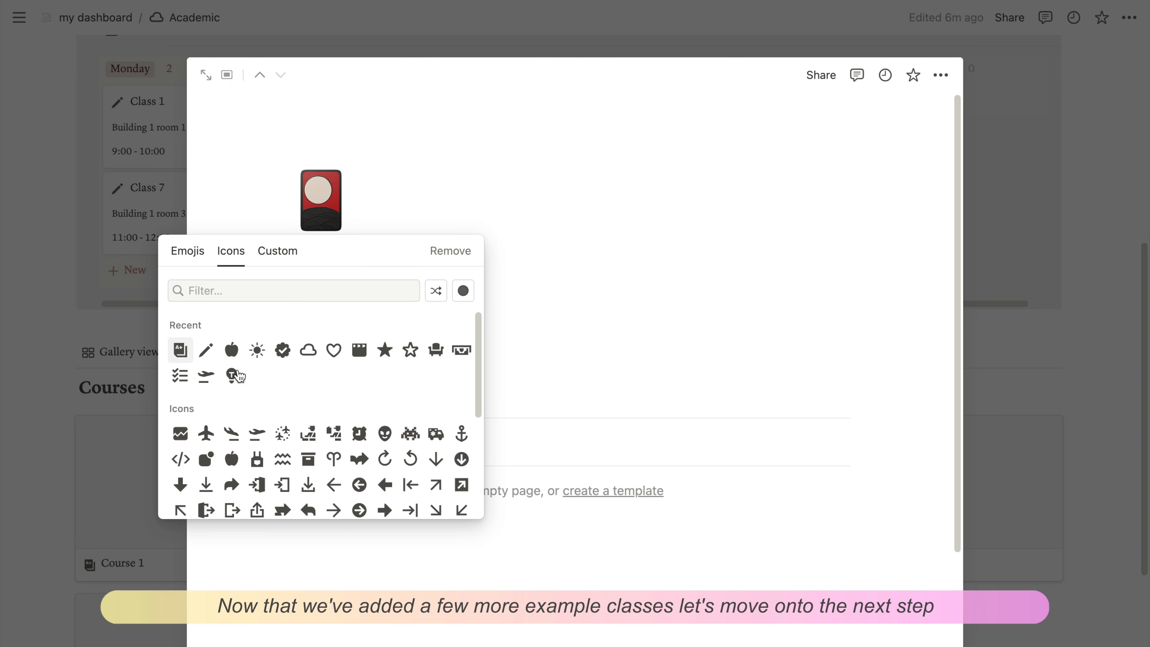
left_click(180, 350)
left_click(1068, 428)
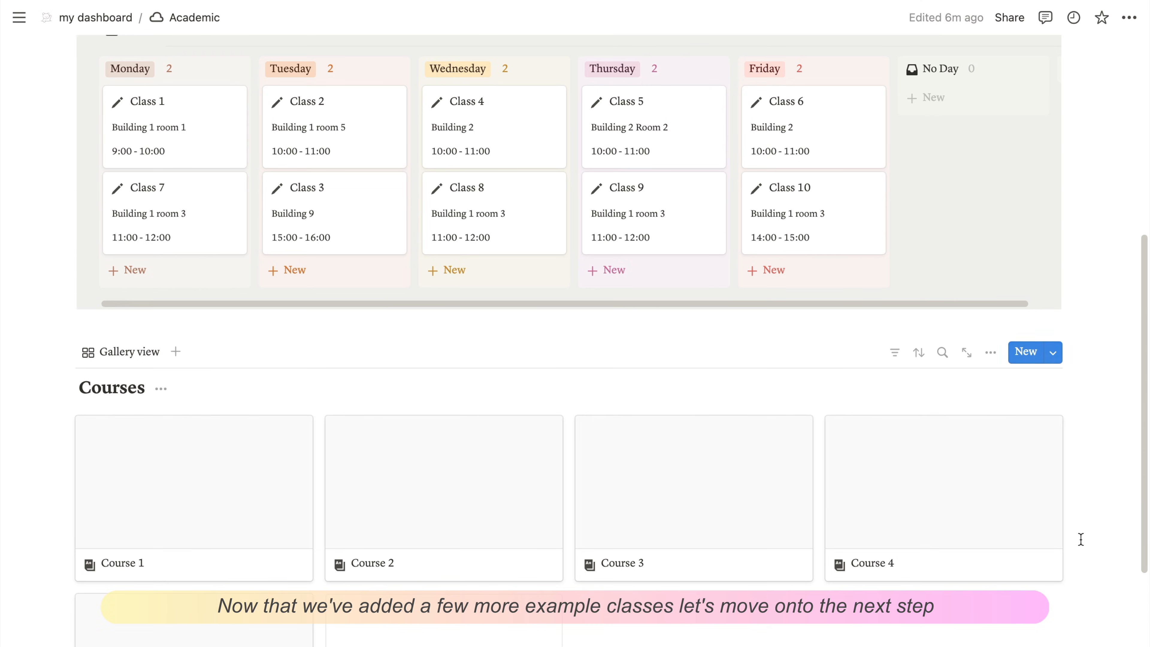
- Add a cover to the Course 1 page using an uploaded photo of a book and coffee cup, then close the page
scroll(1086, 537, "down", 5)
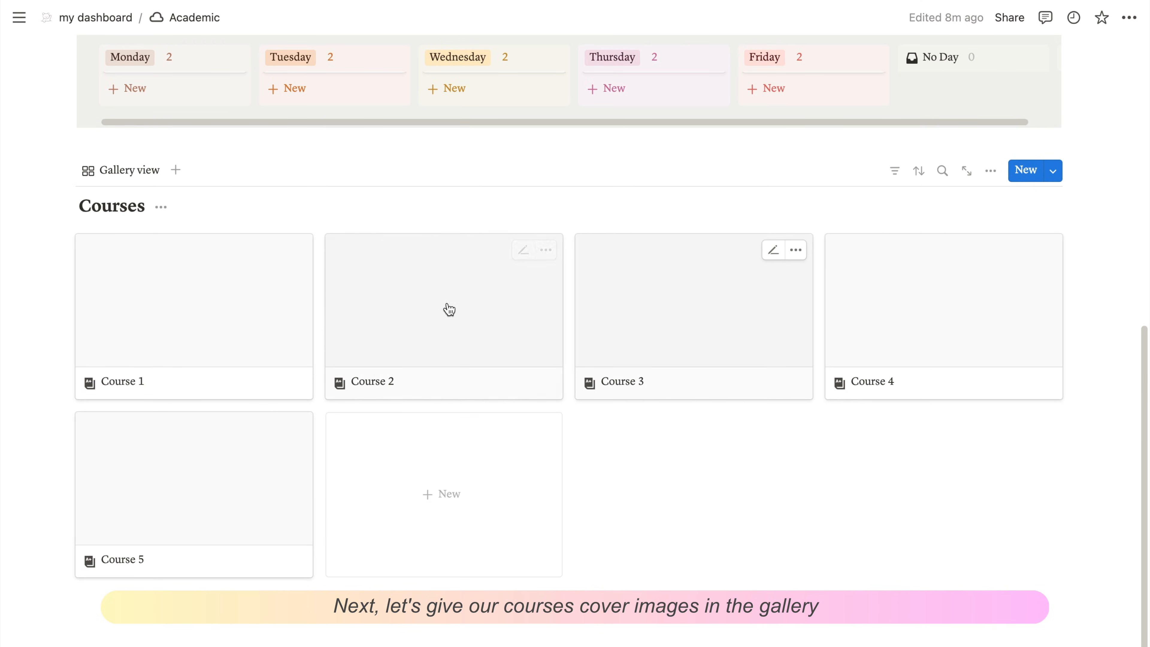
left_click(295, 332)
left_click(341, 258)
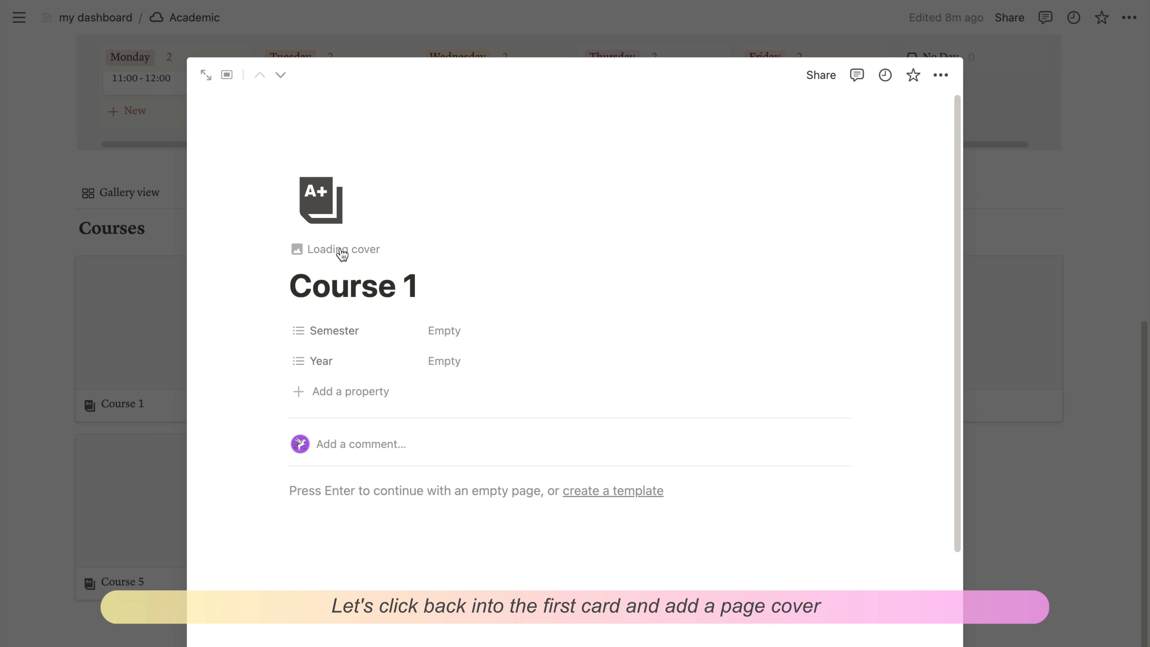
left_click(723, 115)
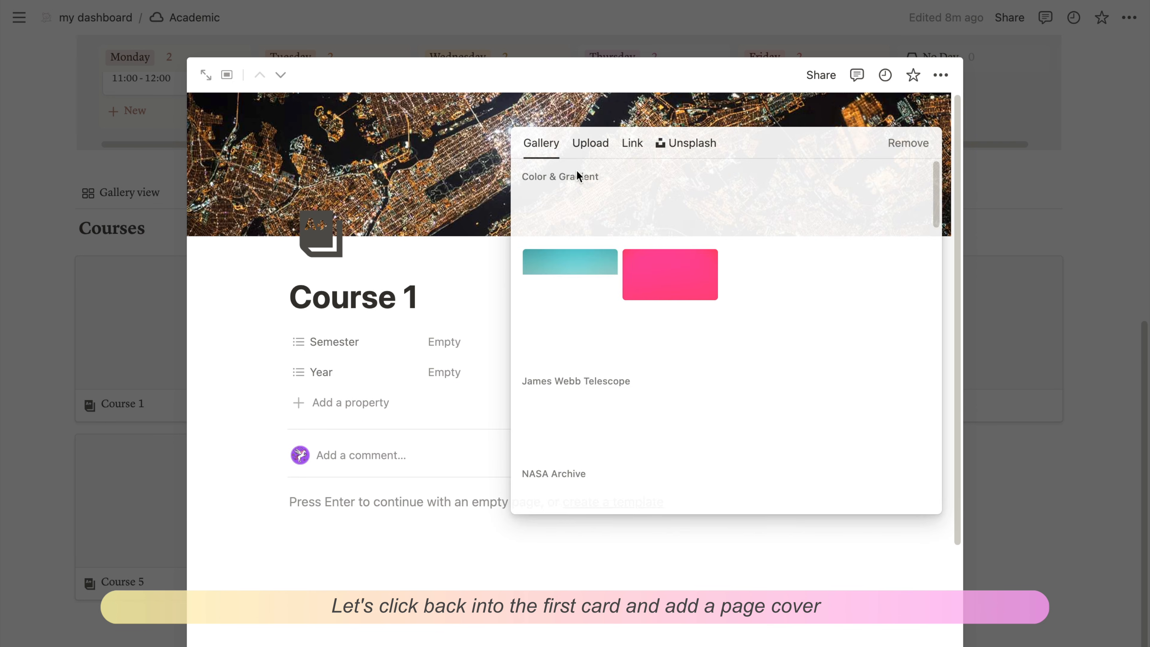
left_click(590, 143)
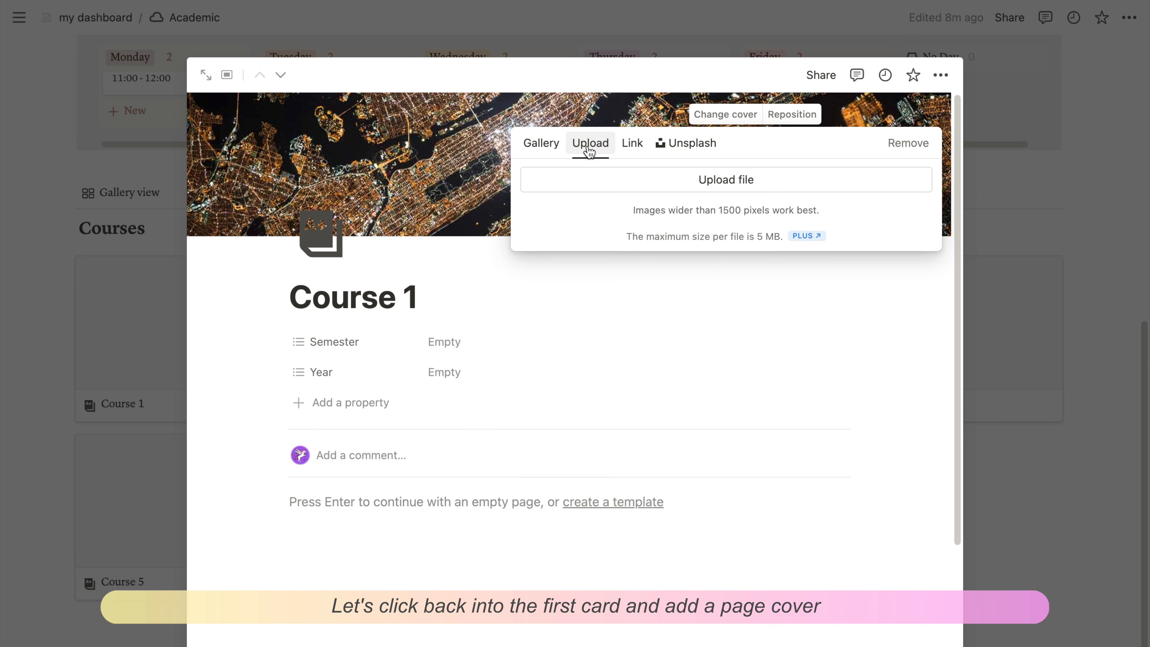
left_click(603, 180)
double_click(557, 417)
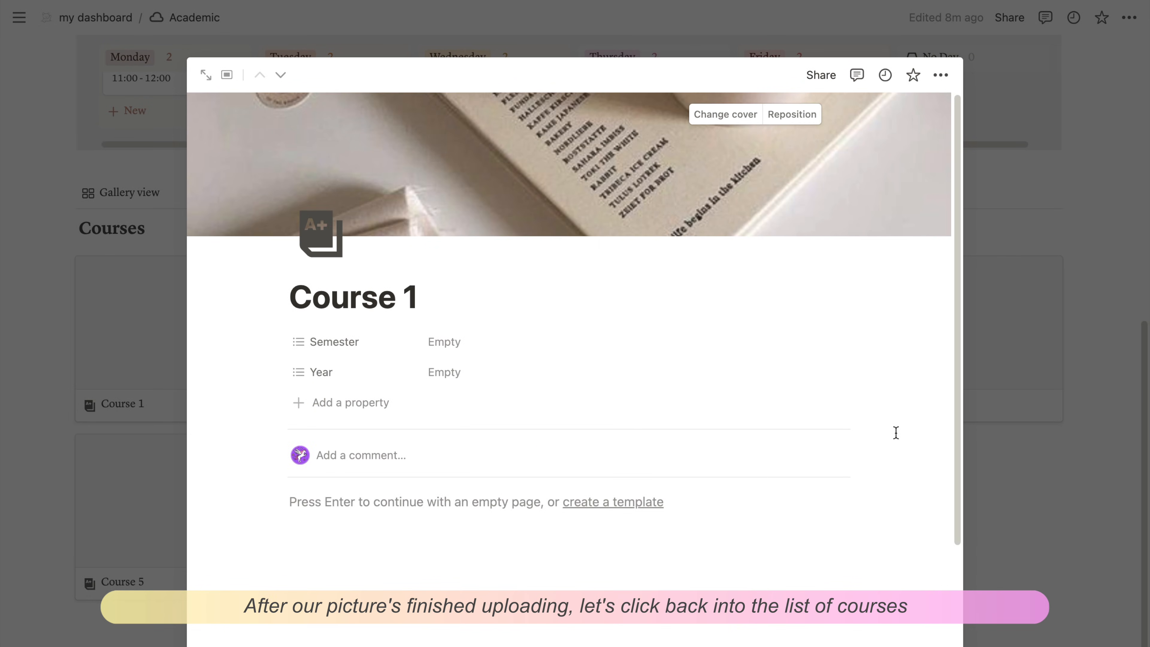
left_click(1032, 421)
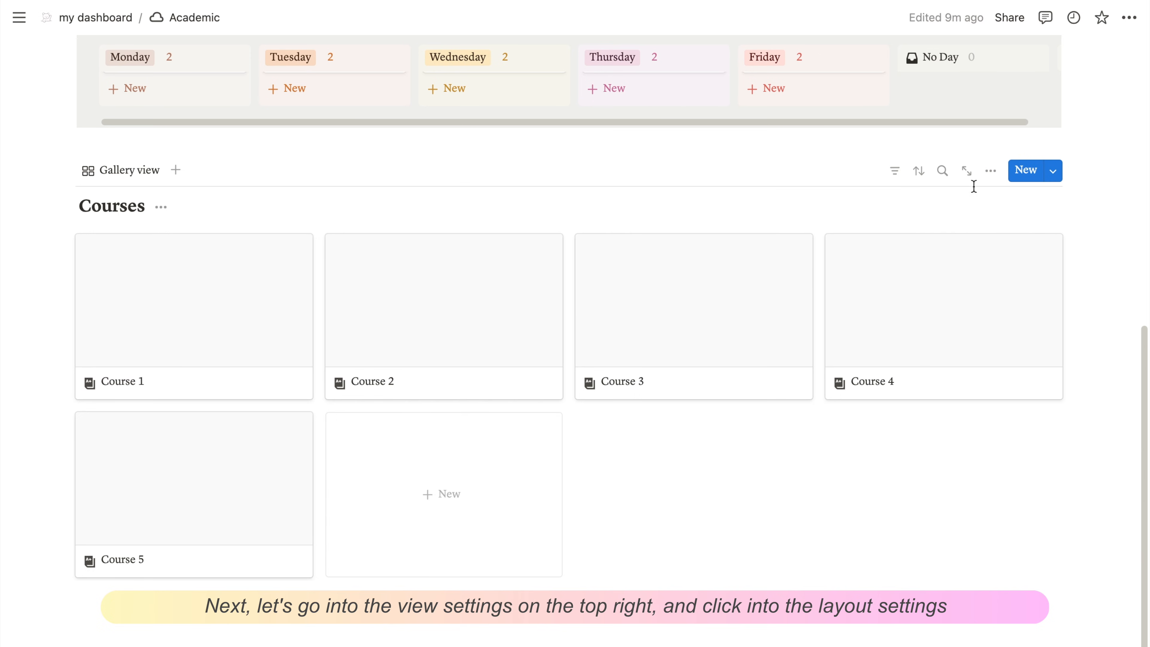
- Set the card preview in the Courses gallery layout to Page cover
left_click(987, 177)
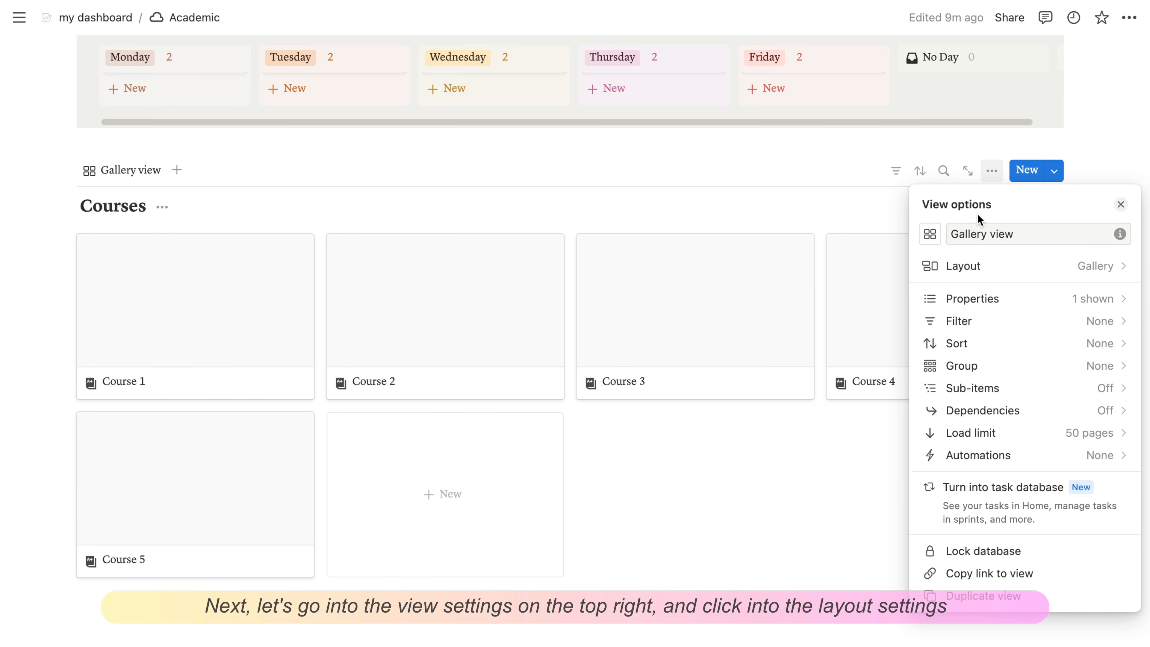
left_click(1015, 277)
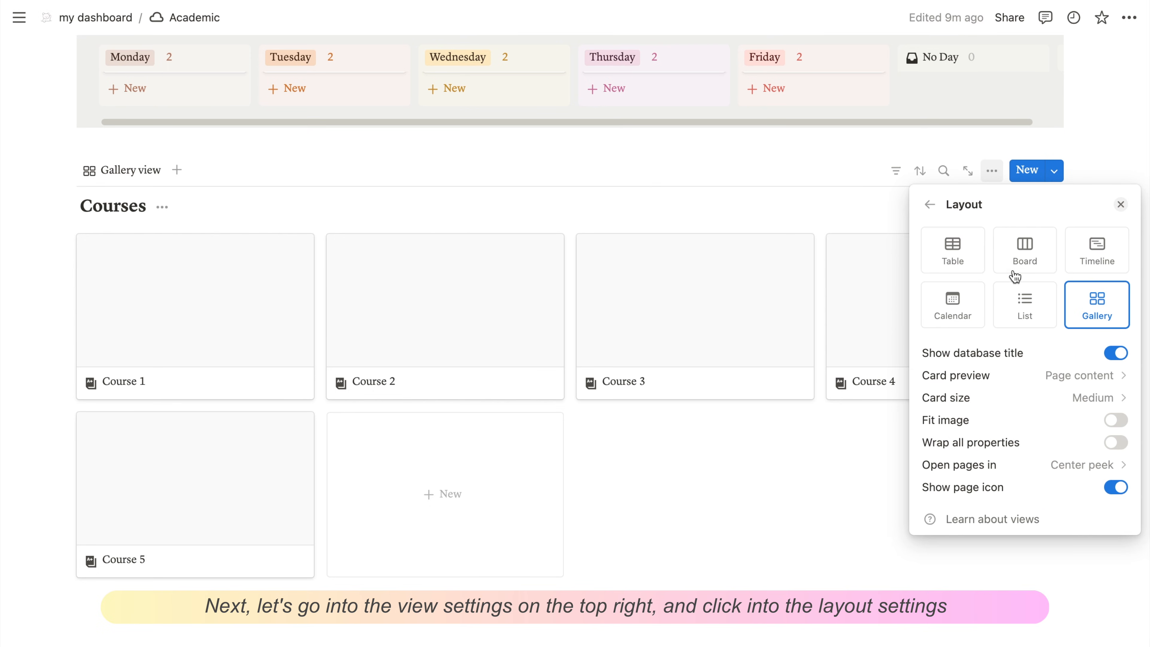
left_click(981, 376)
left_click(982, 428)
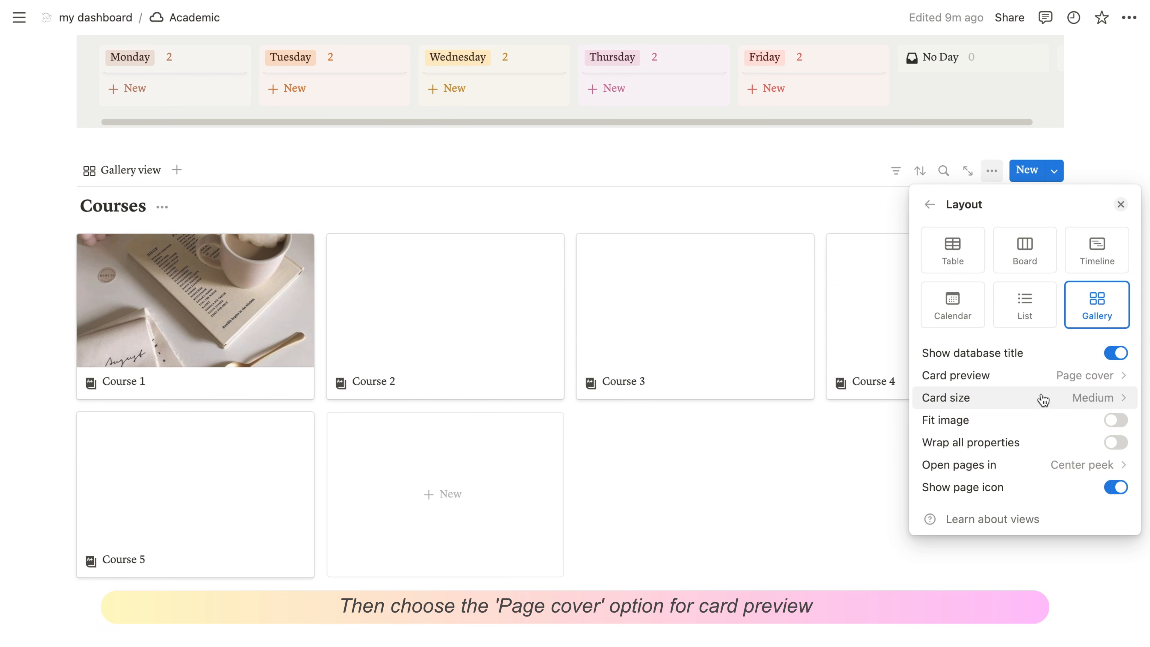
- Set the card size in the Courses gallery layout to Small and close the layout settings
left_click(1051, 400)
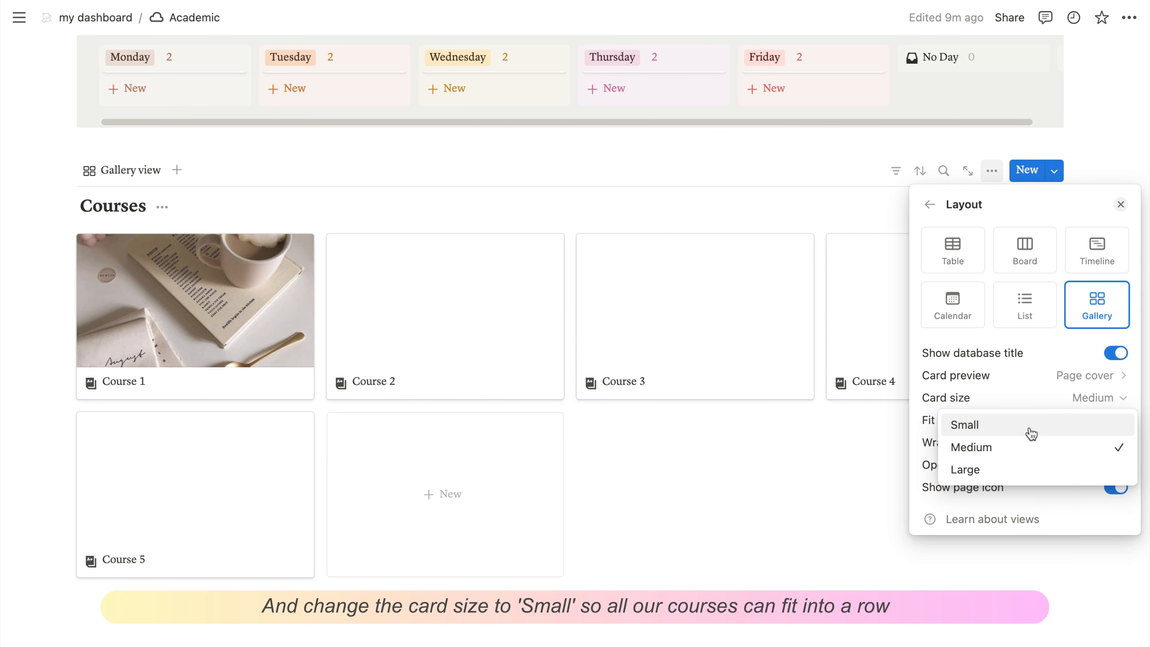
left_click(999, 429)
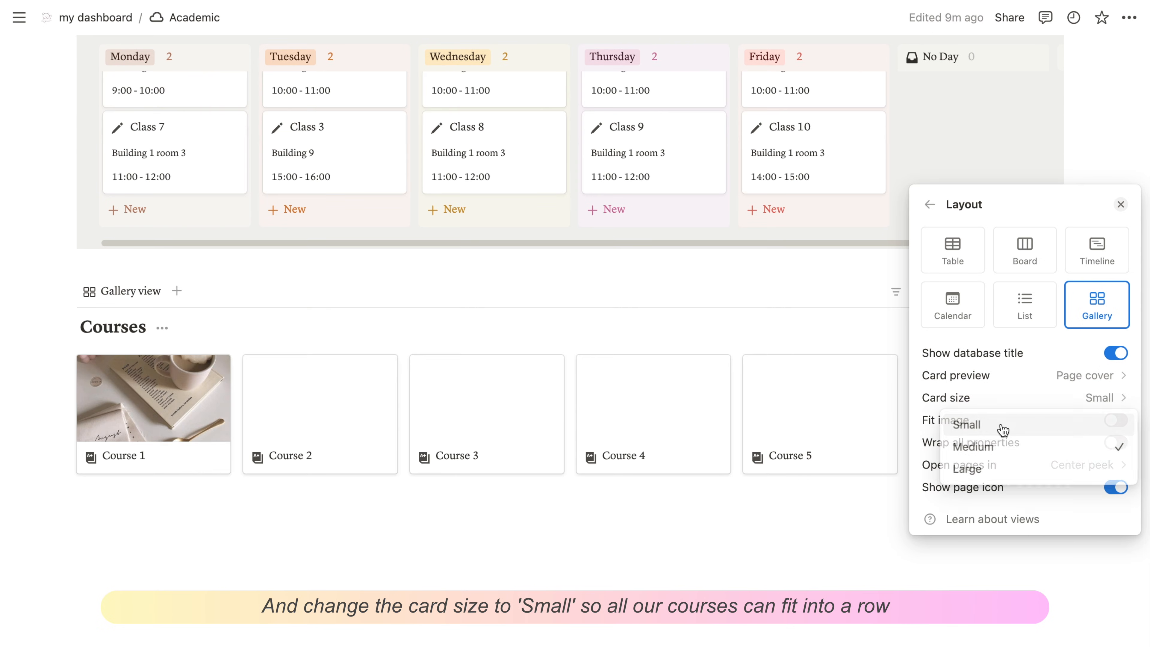
left_click(772, 524)
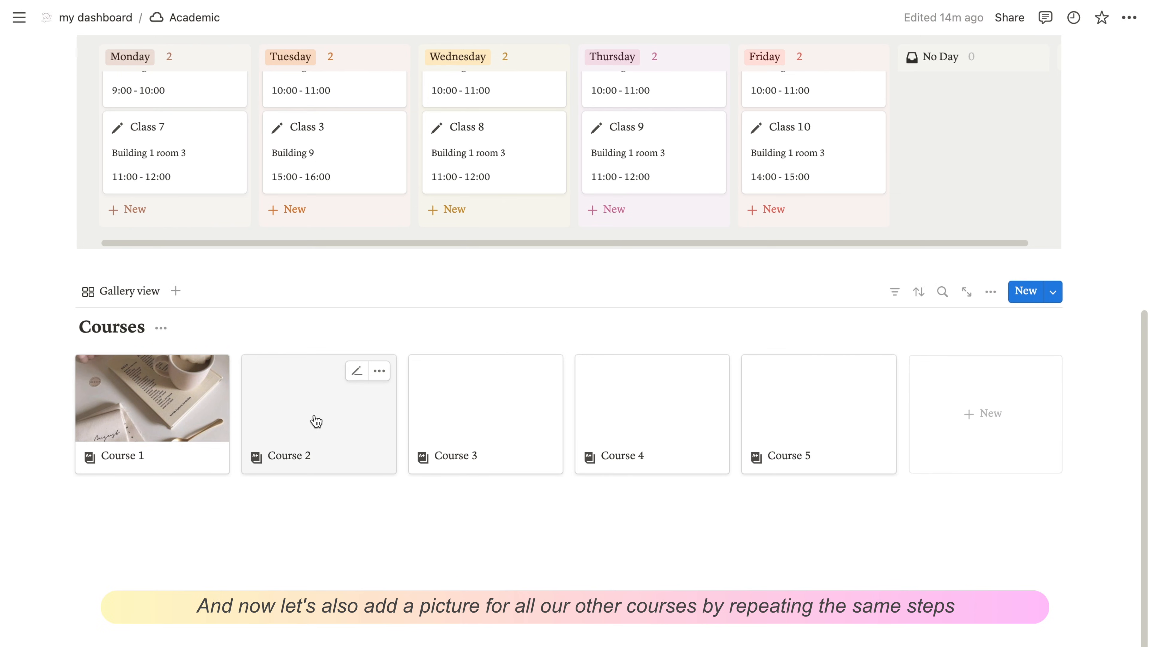
- Add a cover to the Course 2 page using the uploaded image Notes.jpeg, then return to the gallery
left_click(316, 419)
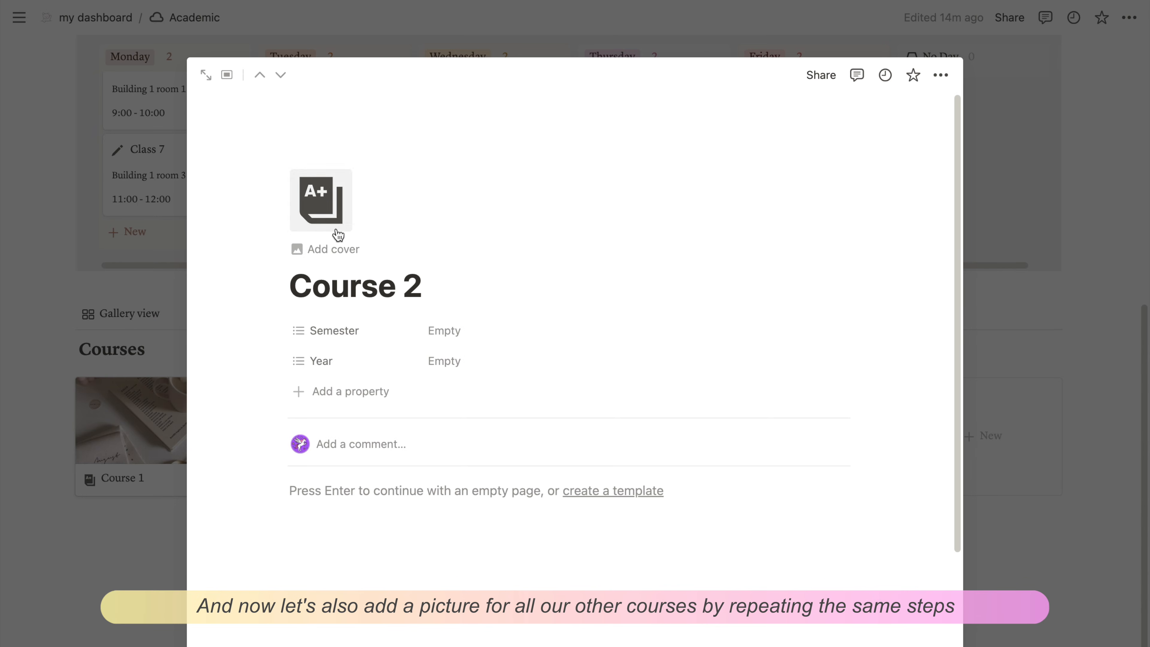
left_click(344, 250)
left_click(722, 116)
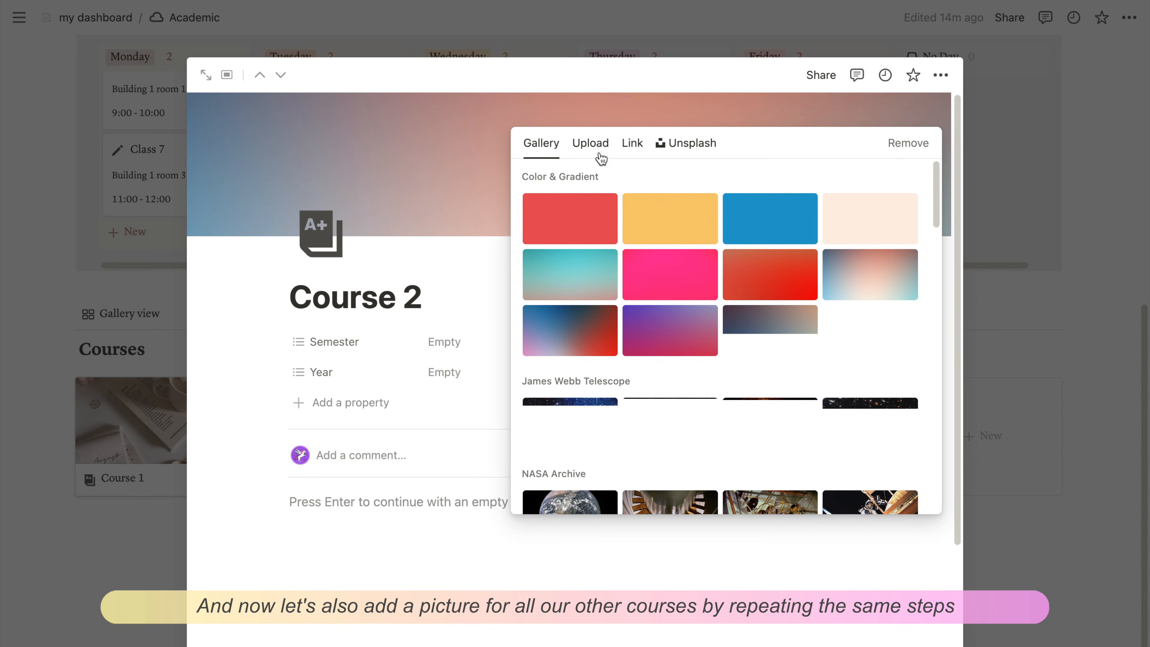
left_click(593, 142)
left_click(647, 183)
double_click(325, 327)
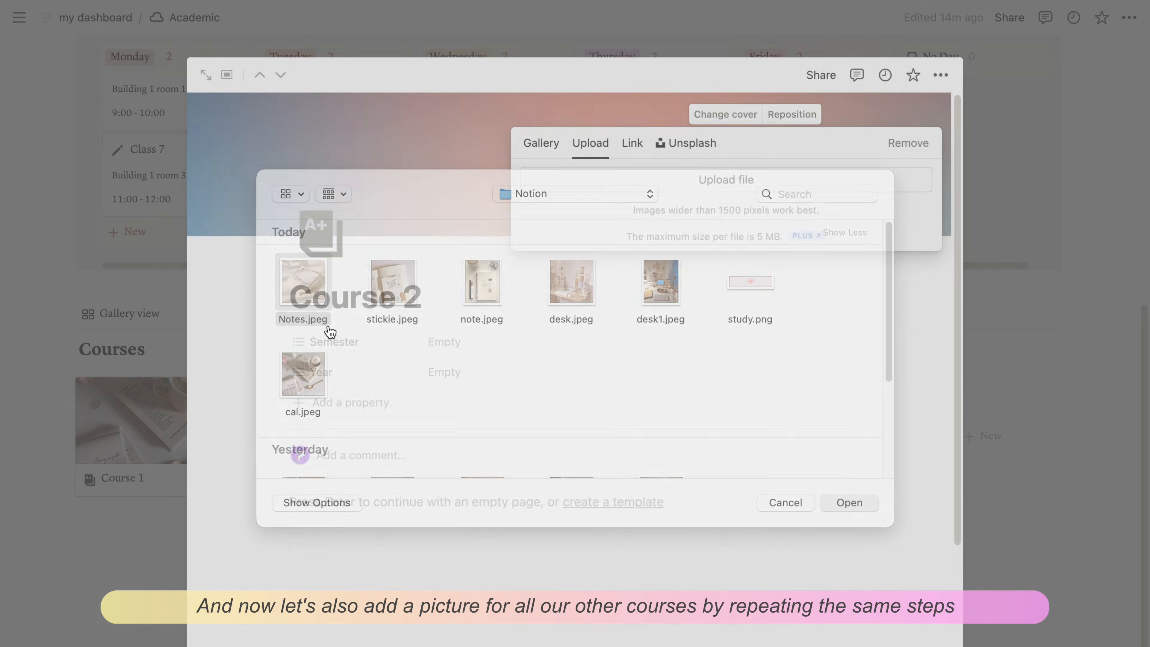
key("Escape")
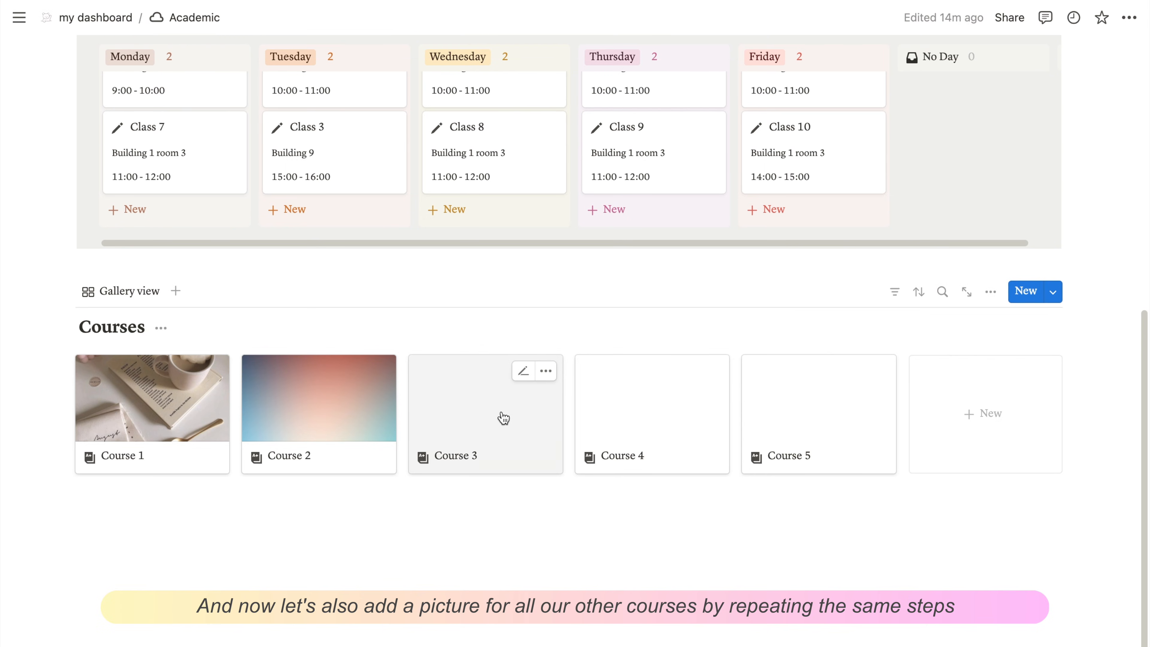
- Add a cover to the Course 3 page using the uploaded image stickie.jpeg, then close the page
left_click(504, 419)
left_click(323, 271)
left_click(724, 114)
left_click(591, 143)
left_click(648, 181)
double_click(403, 296)
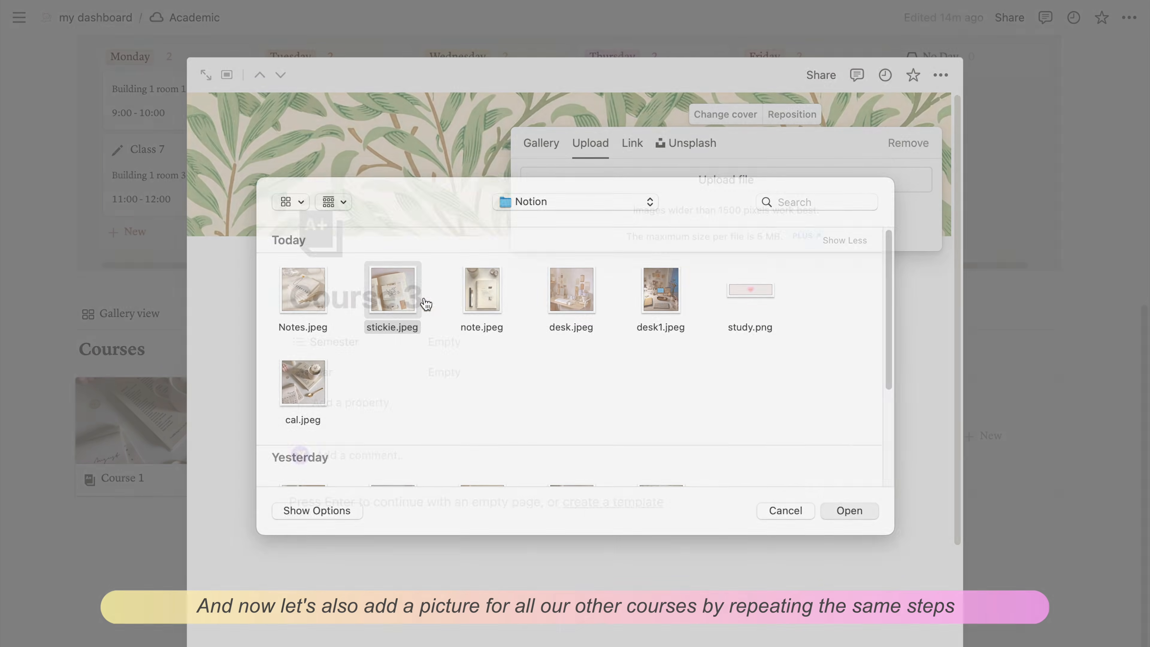
left_click(1048, 364)
- Give the Course 4 page a cover from the uploaded image desk.jpeg and close the page
left_click(655, 435)
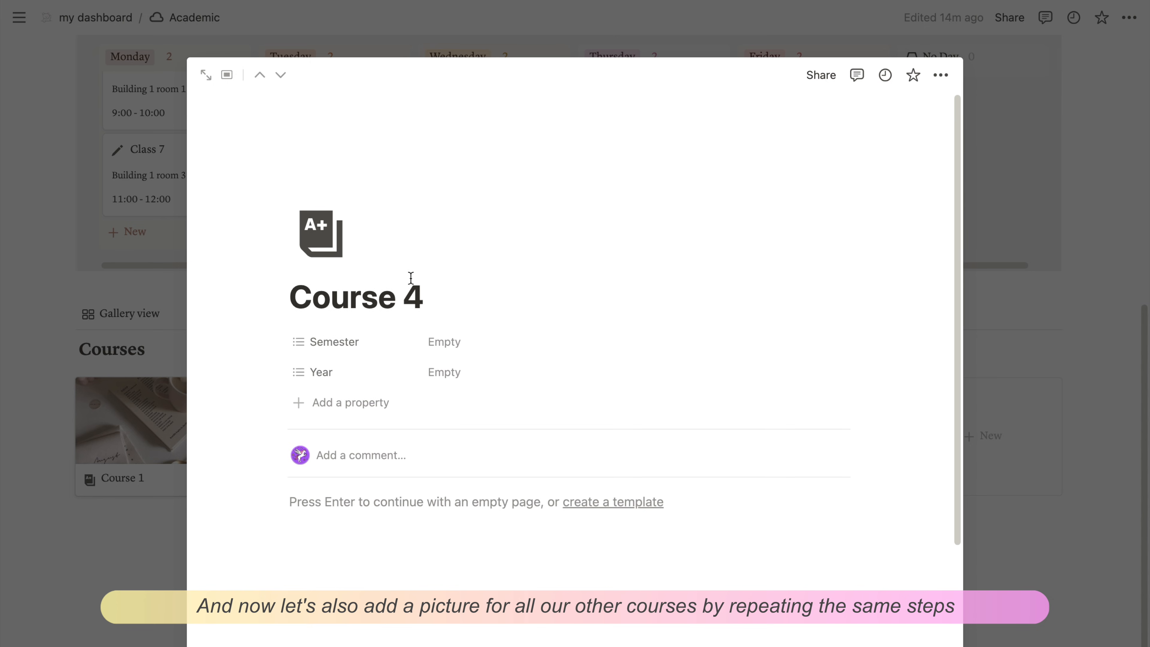
left_click(324, 268)
left_click(725, 114)
left_click(591, 143)
left_click(634, 184)
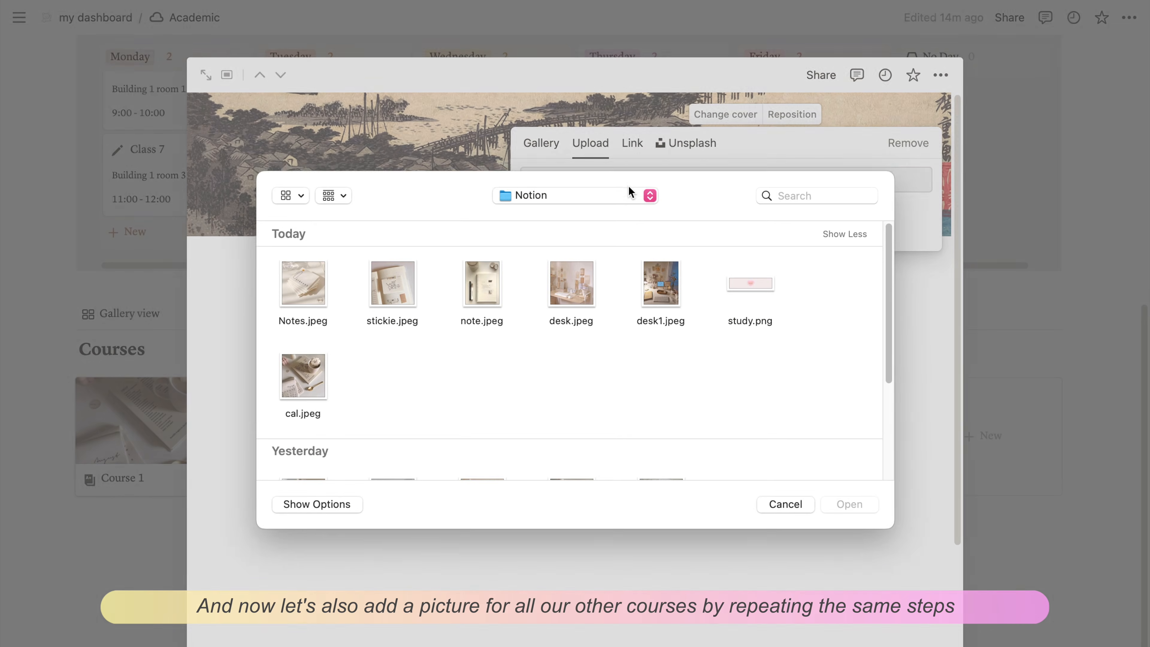
left_click(589, 301)
double_click(588, 301)
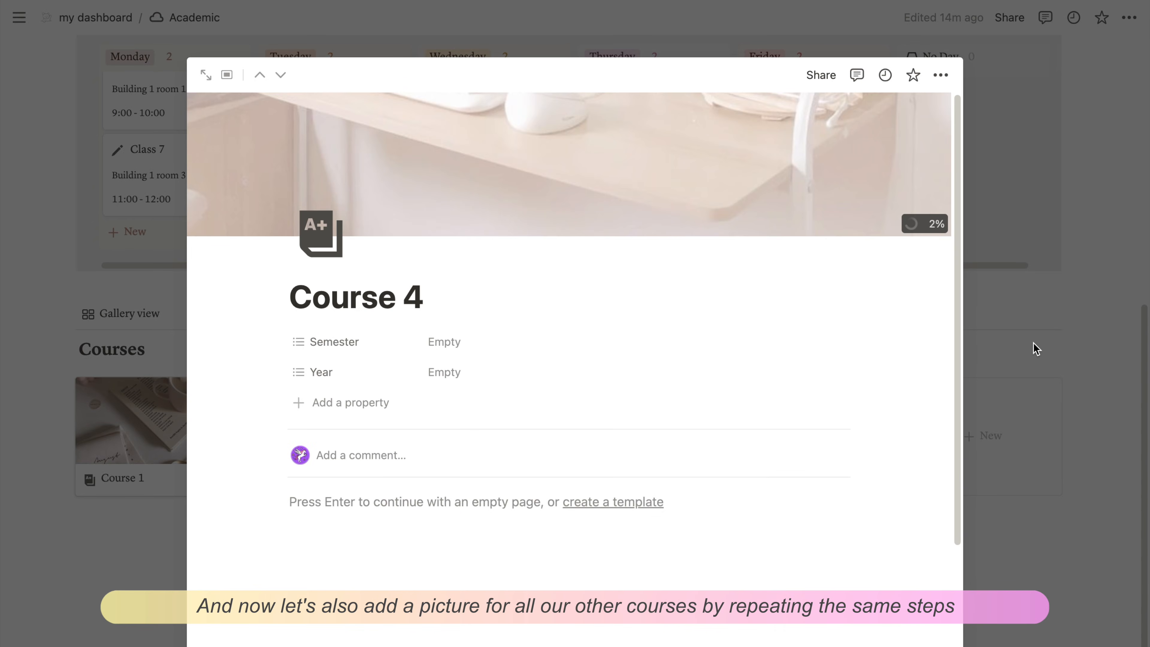
left_click(1035, 347)
- Give the Course 5 page a cover from the uploaded image desk1.jpeg and return to the gallery
left_click(761, 401)
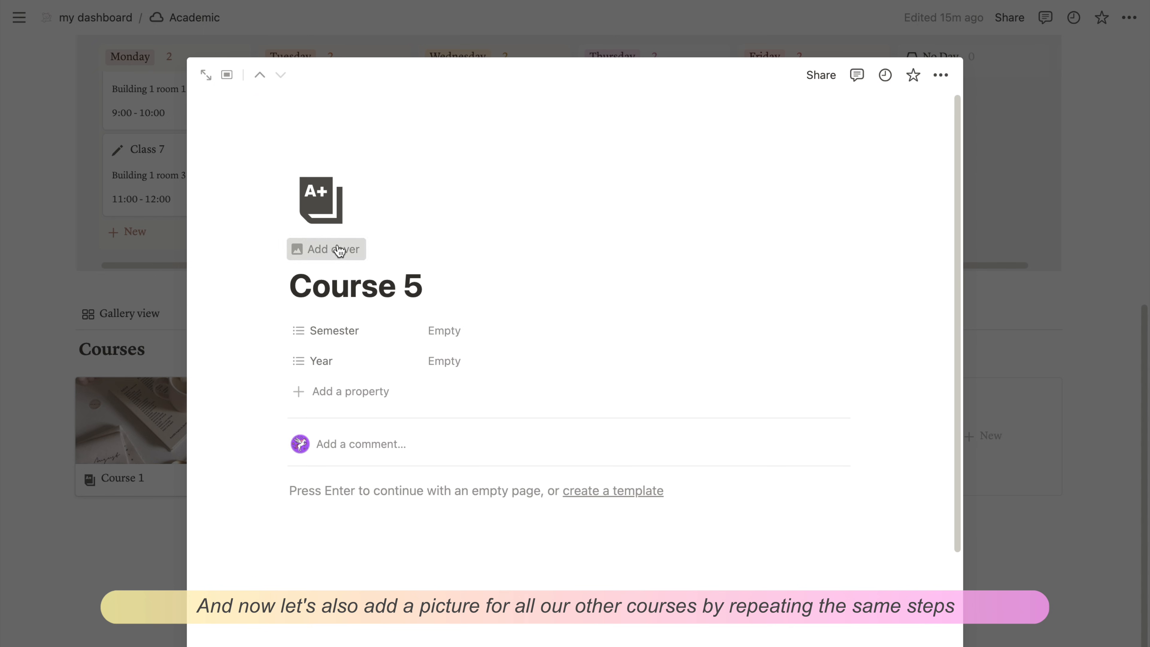
left_click(328, 249)
left_click(725, 113)
left_click(591, 142)
left_click(604, 184)
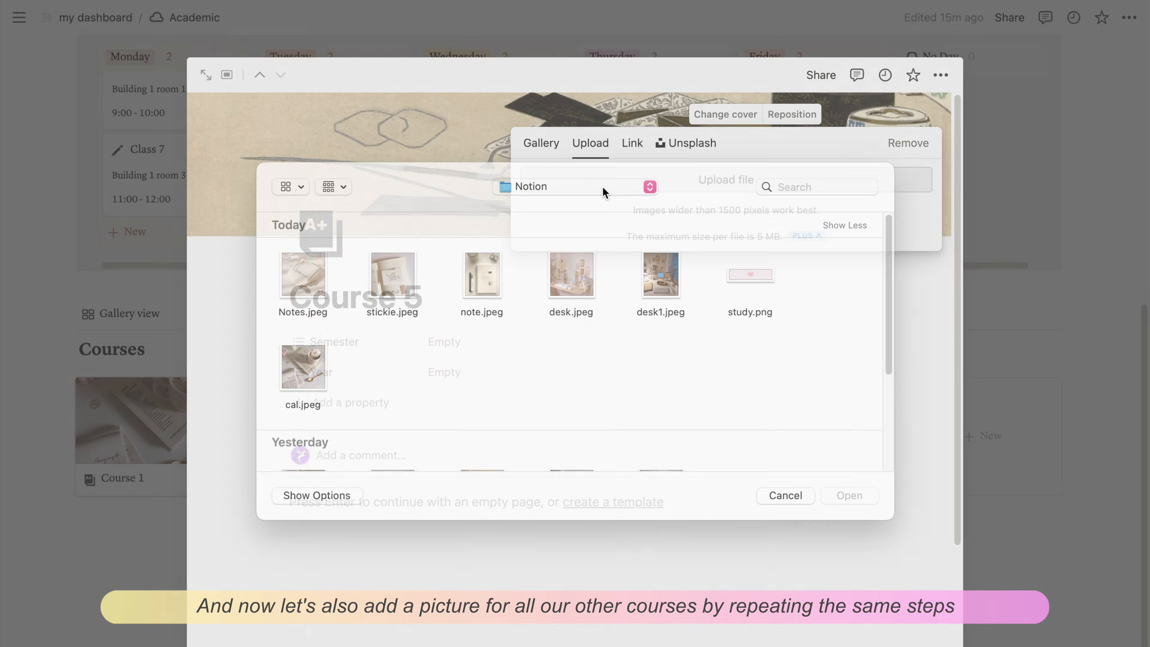
double_click(661, 281)
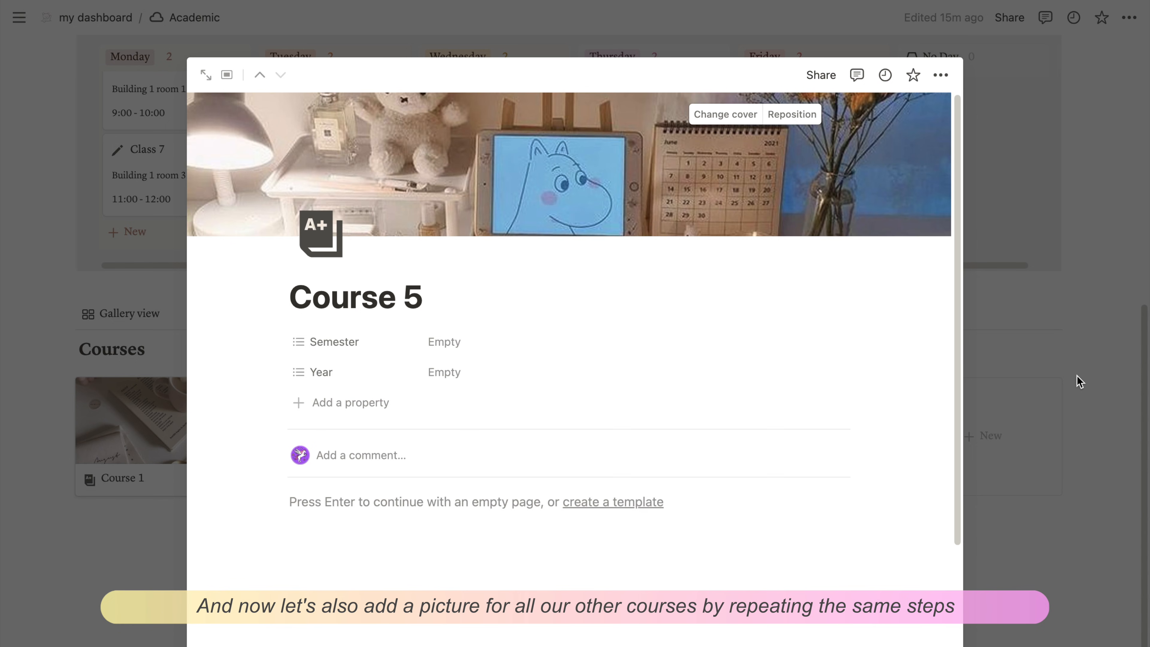
left_click(1080, 380)
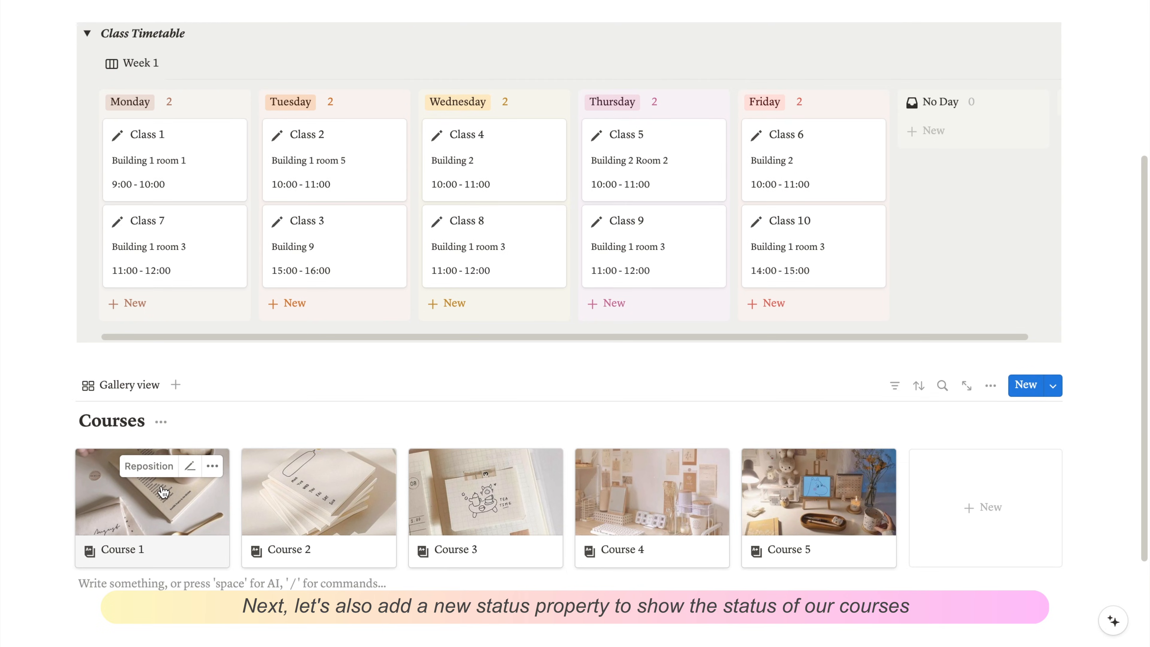
- Add a Status property to the Course 1 page and move it above Semester
left_click(163, 493)
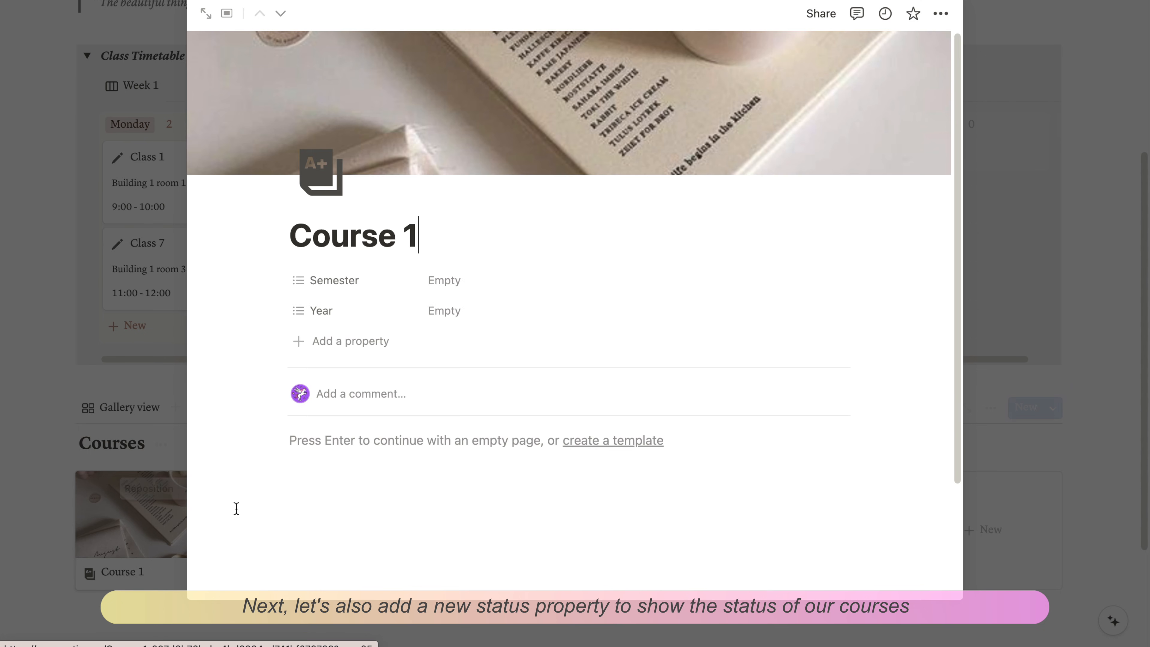
left_click(322, 340)
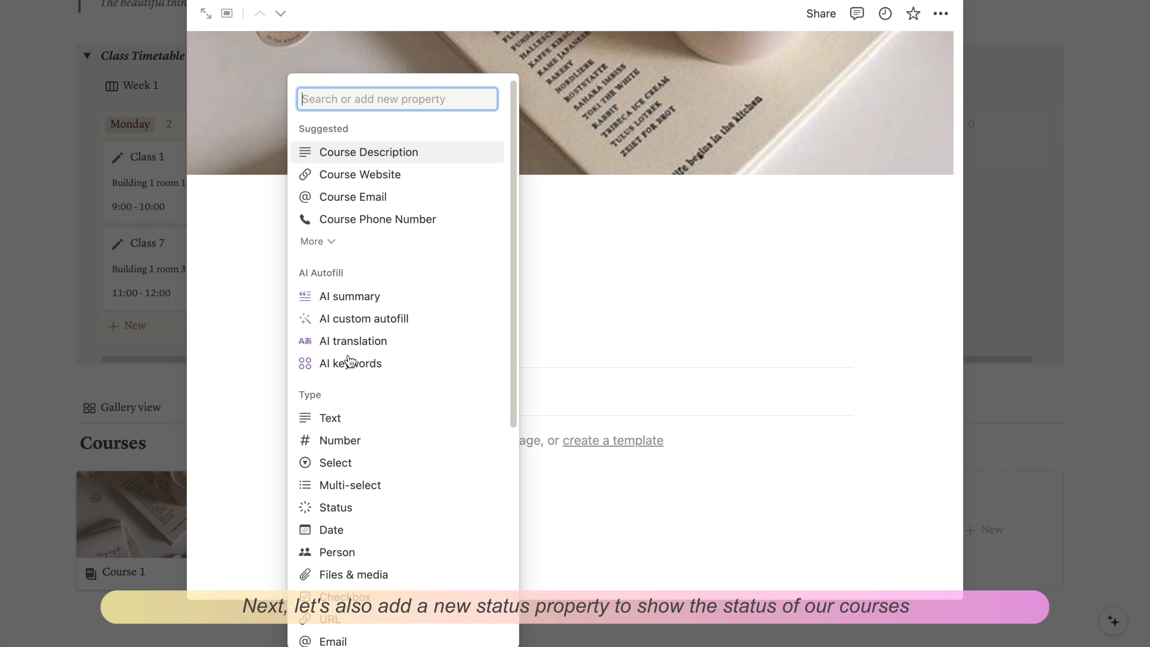
left_click(336, 507)
left_click(591, 382)
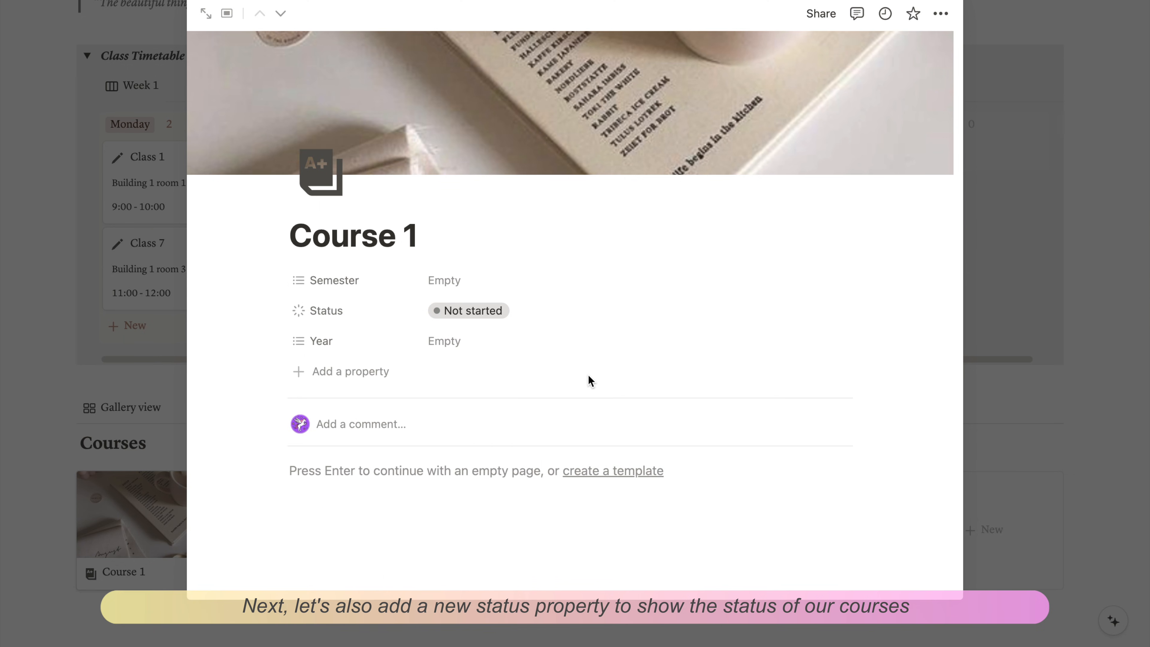
left_click_drag(353, 318, 359, 285)
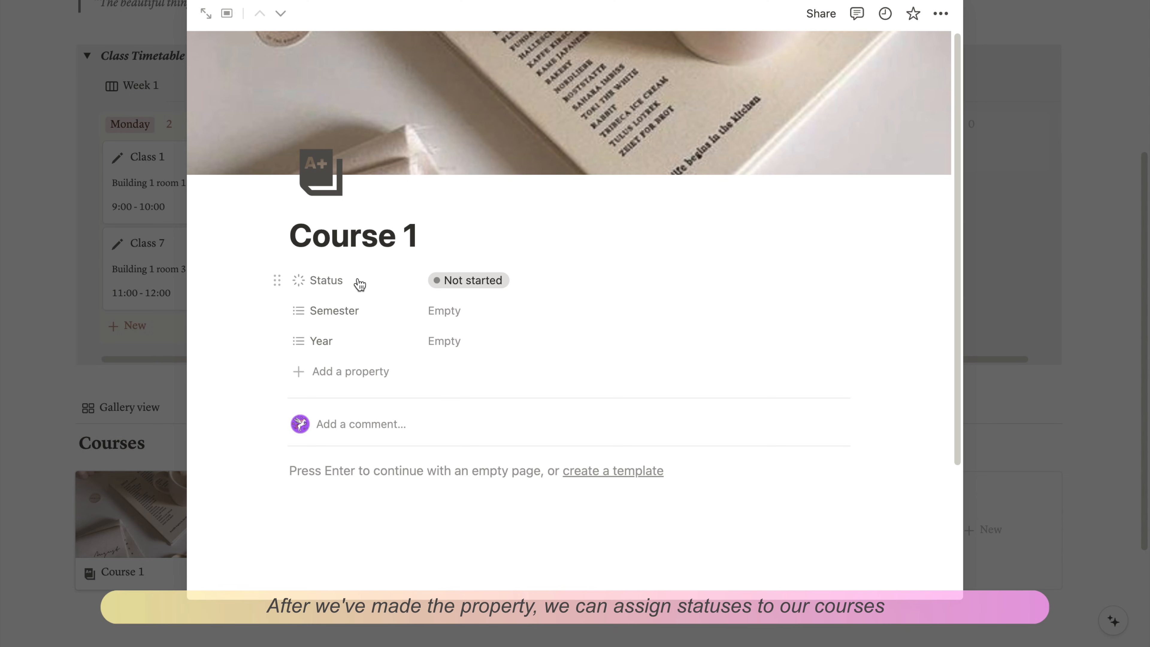
- Set the Status of the Course 1 and Course 2 pages to In progress
left_click(469, 283)
left_click(486, 394)
left_click(1057, 386)
left_click(302, 519)
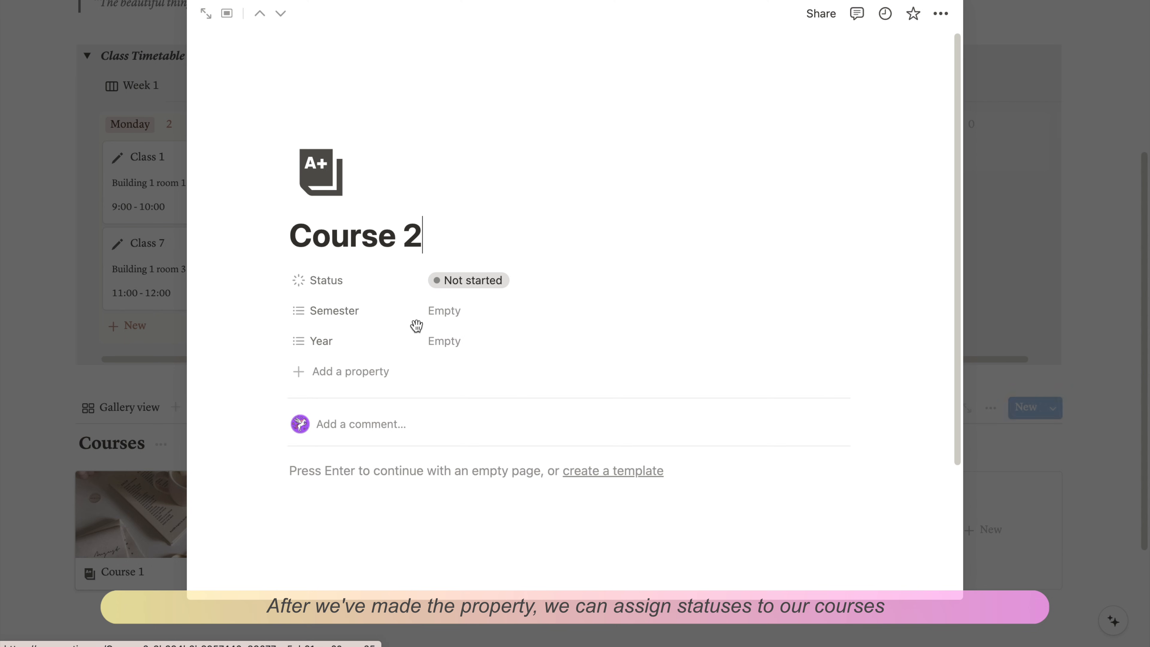
left_click(474, 283)
left_click(473, 392)
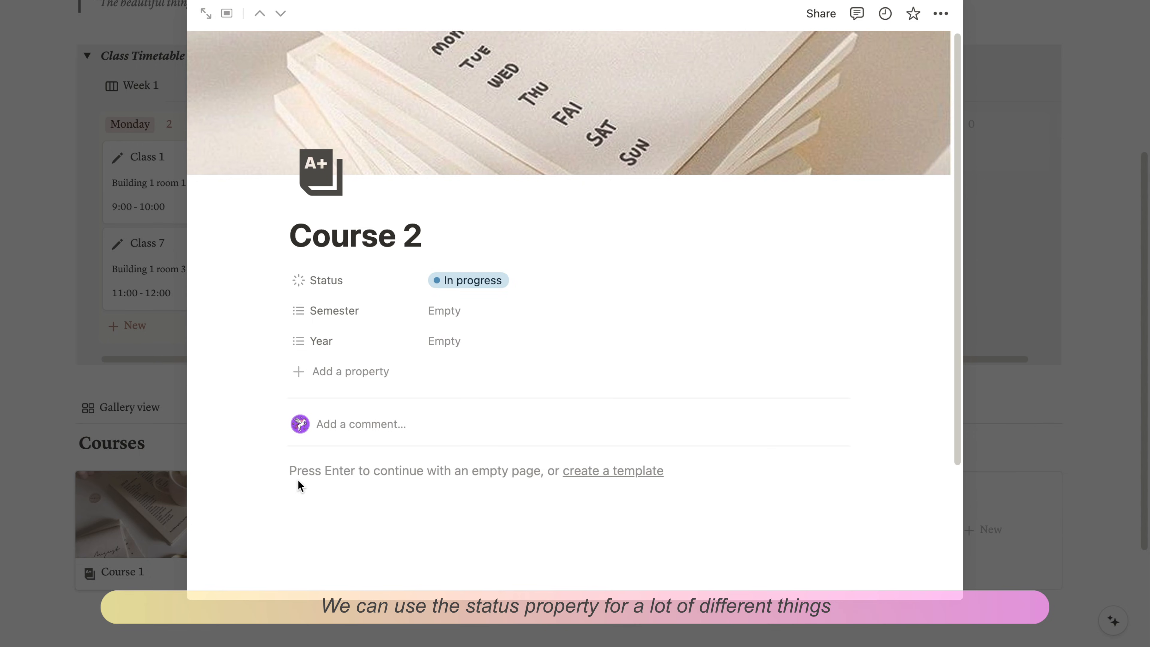
key("Escape")
- Set the Status of the Course 3 and Course 4 pages to In progress
left_click(457, 511)
left_click(464, 286)
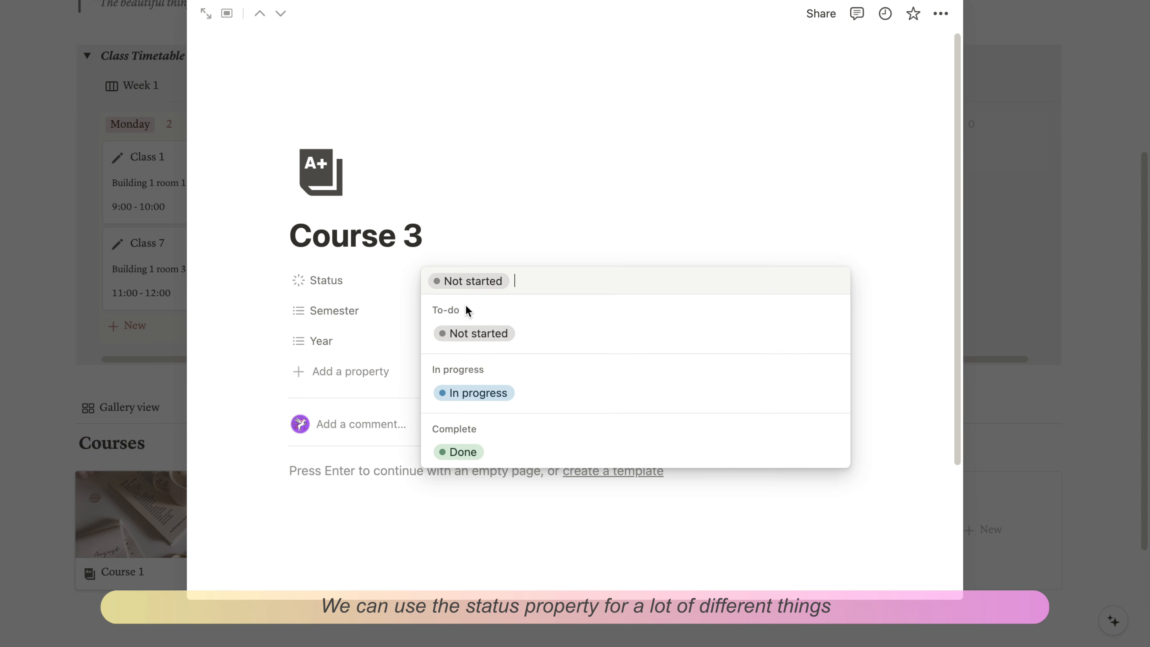
left_click(478, 392)
key("Escape")
left_click(584, 508)
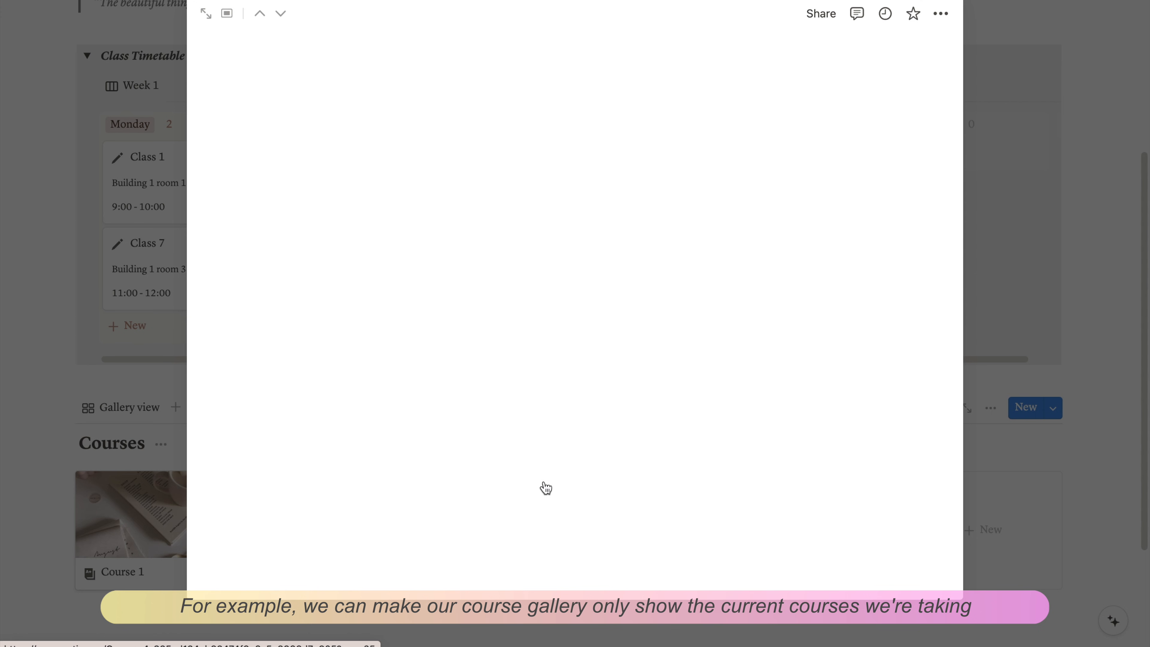
left_click(450, 283)
left_click(469, 395)
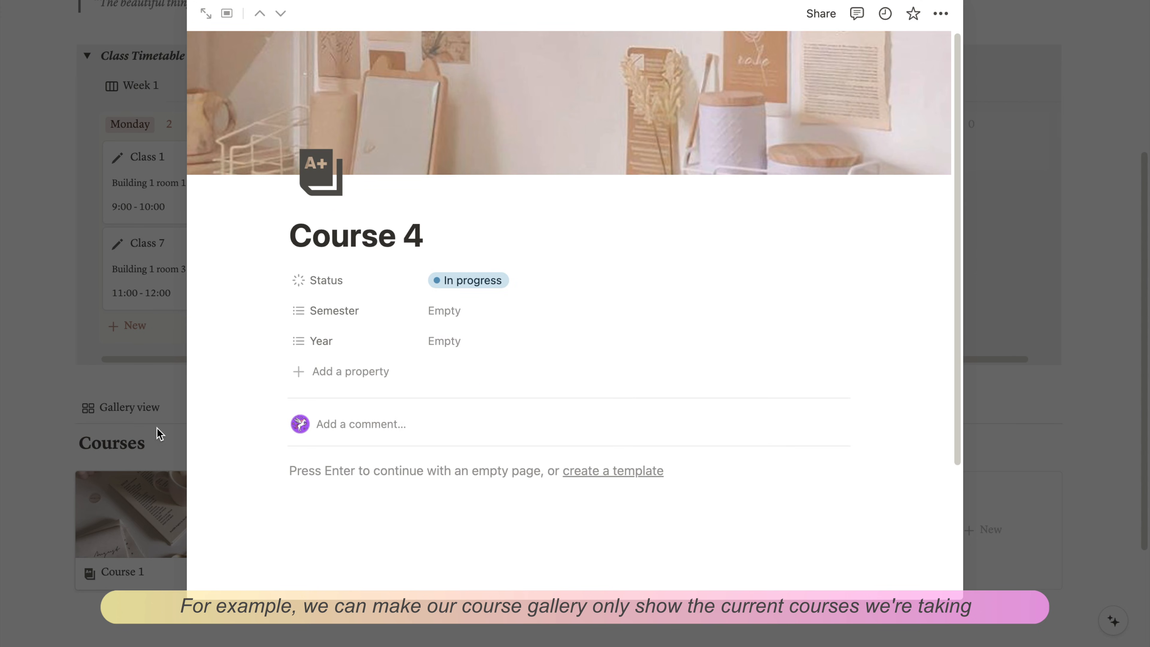
key("Escape")
- Set the Status of the Course 5 page to Done and close the page
left_click(815, 507)
left_click(469, 283)
left_click(462, 450)
left_click(138, 434)
- Rename the Courses gallery view to "Current courses" and close the view options
scroll(120, 349, "down", 2)
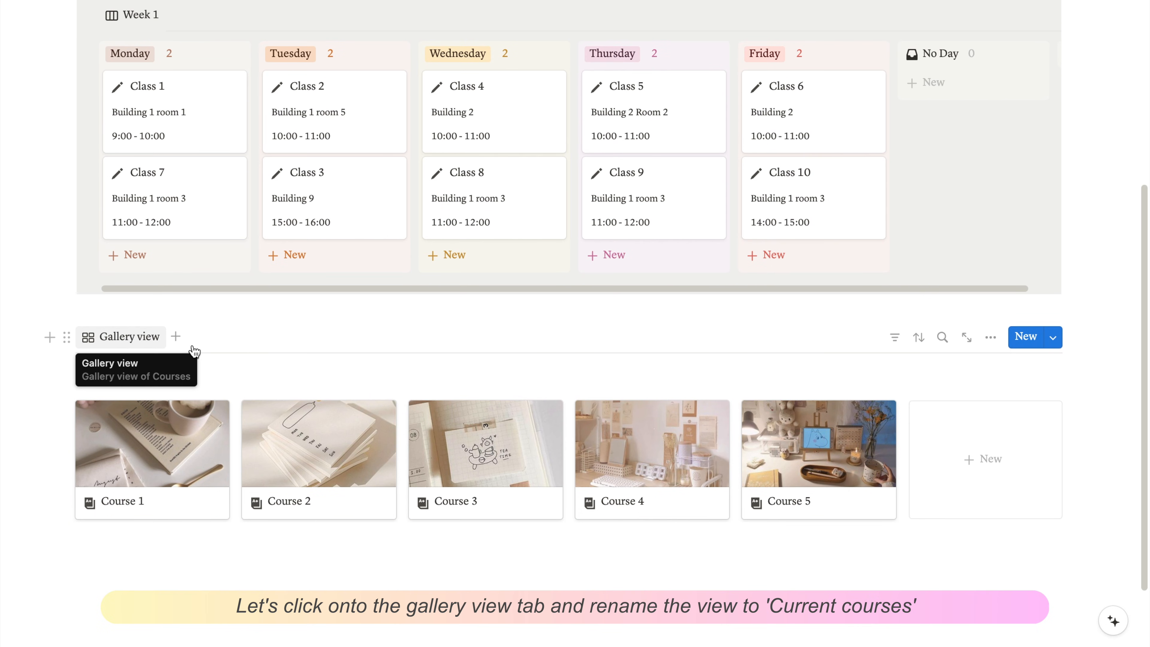
left_click(121, 336)
left_click(143, 368)
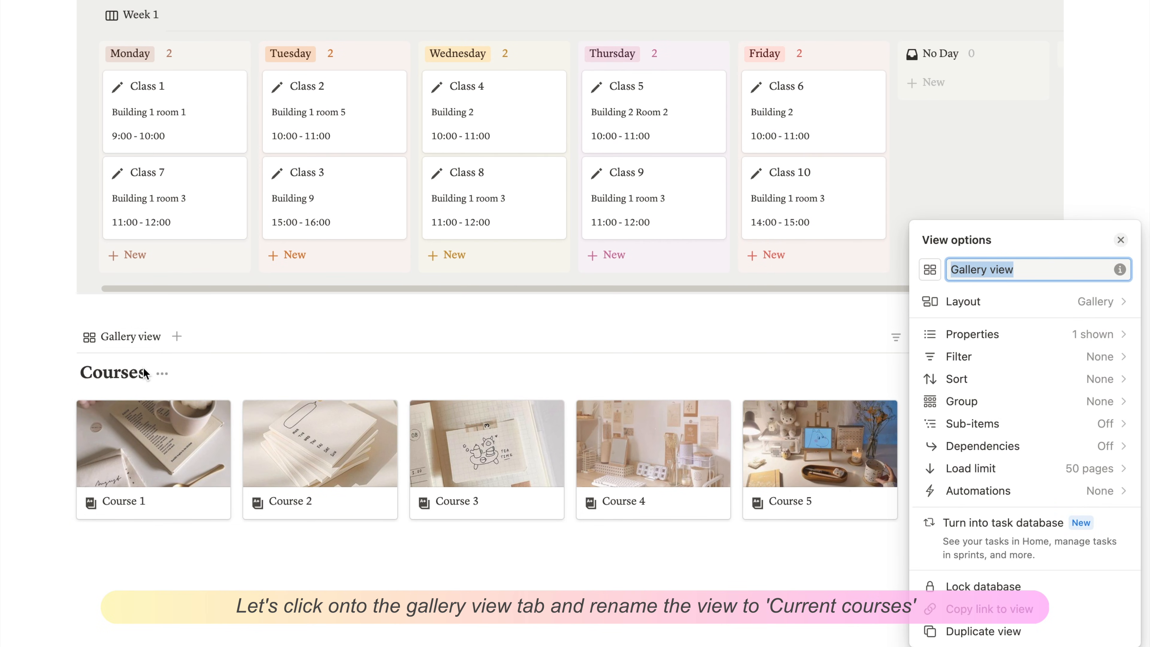
type("Current courses")
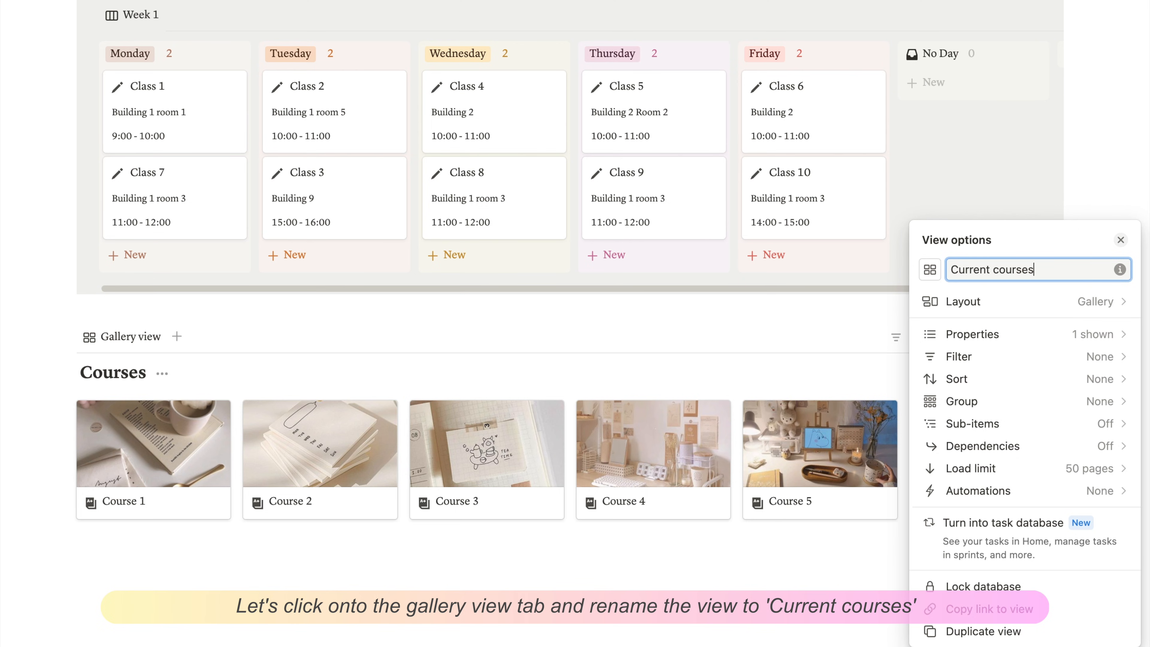
key("Return")
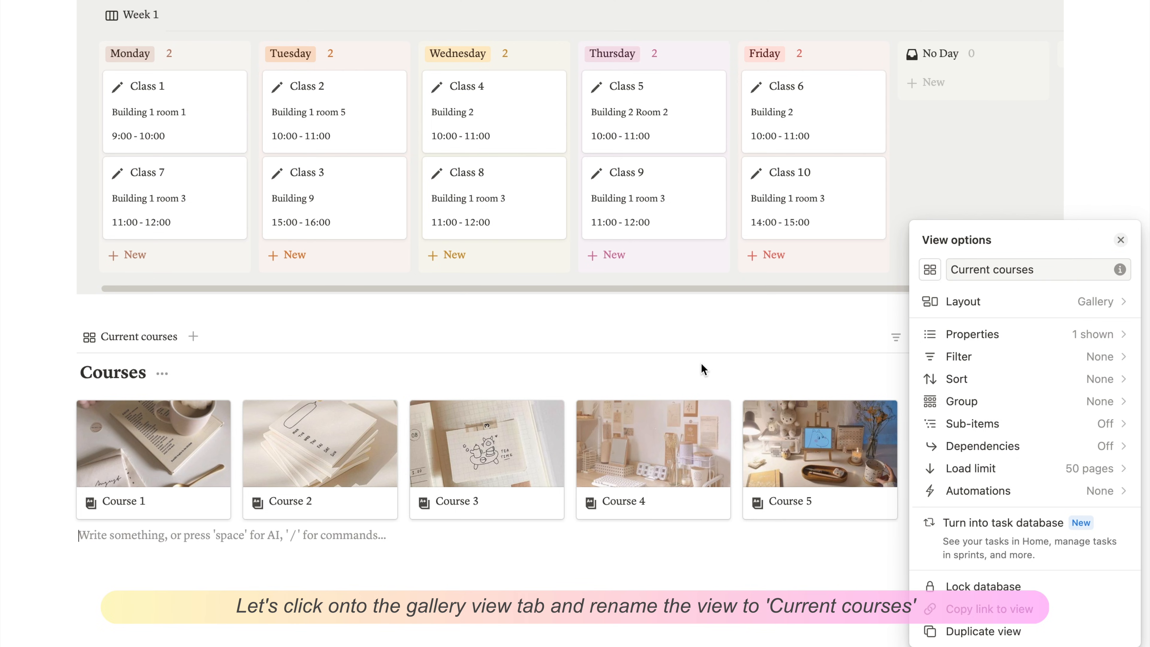
left_click(758, 355)
- Filter the Current courses view by Status so it includes only In progress, then hide the filter bar
left_click(895, 338)
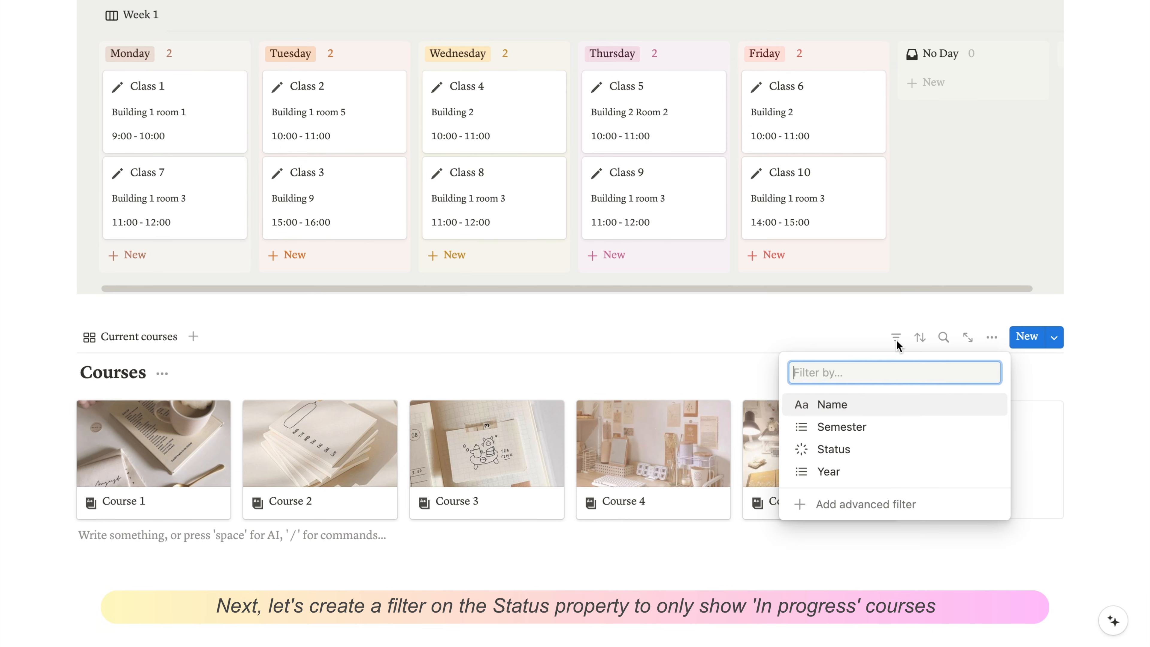
left_click(838, 454)
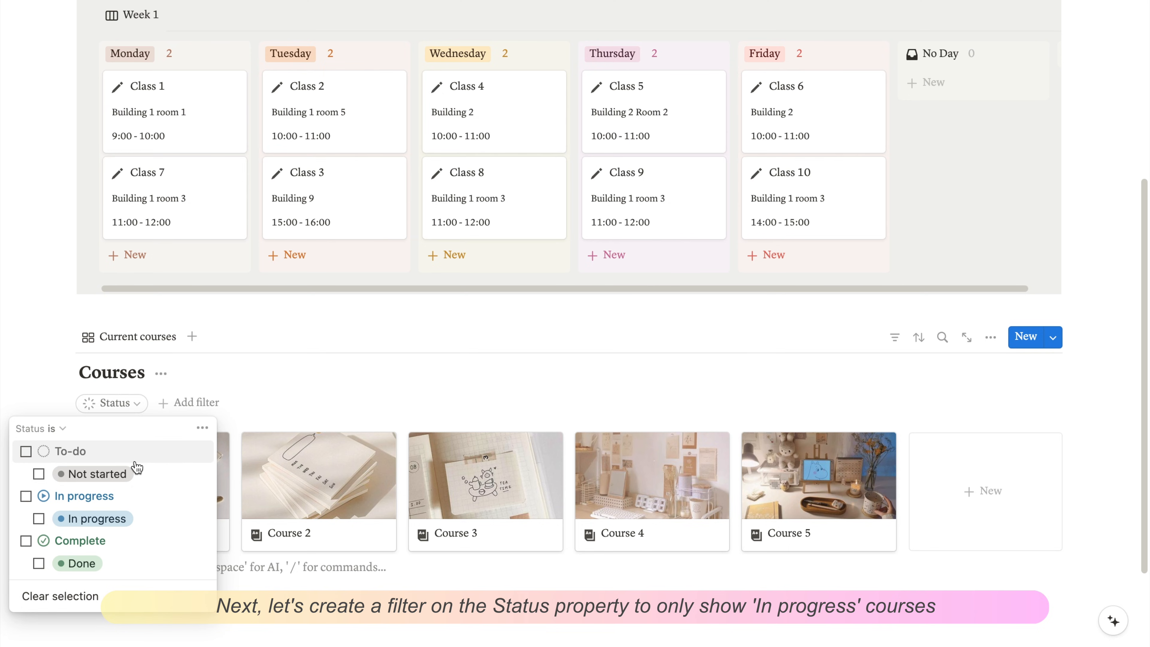
left_click(128, 501)
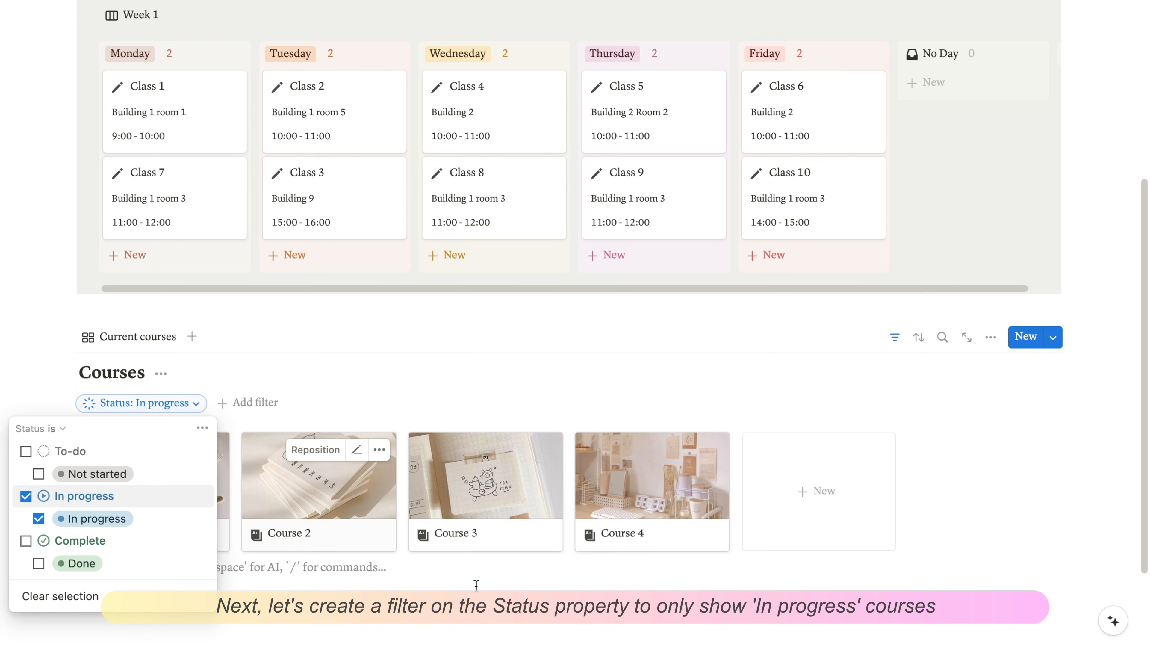
left_click(358, 599)
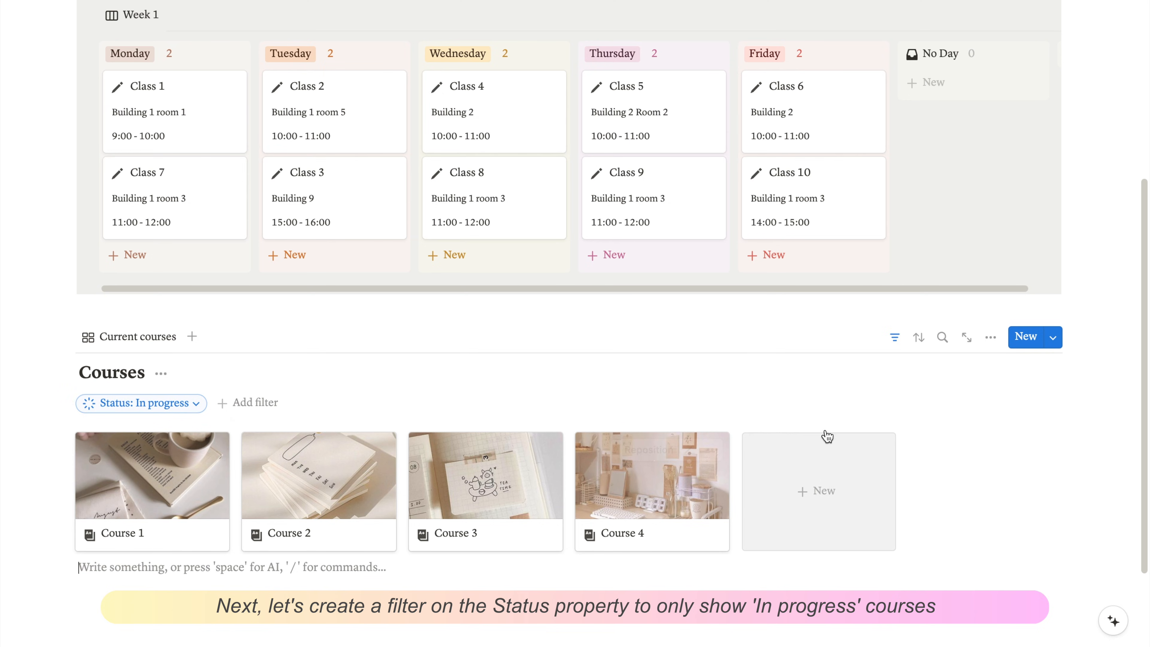
left_click(895, 345)
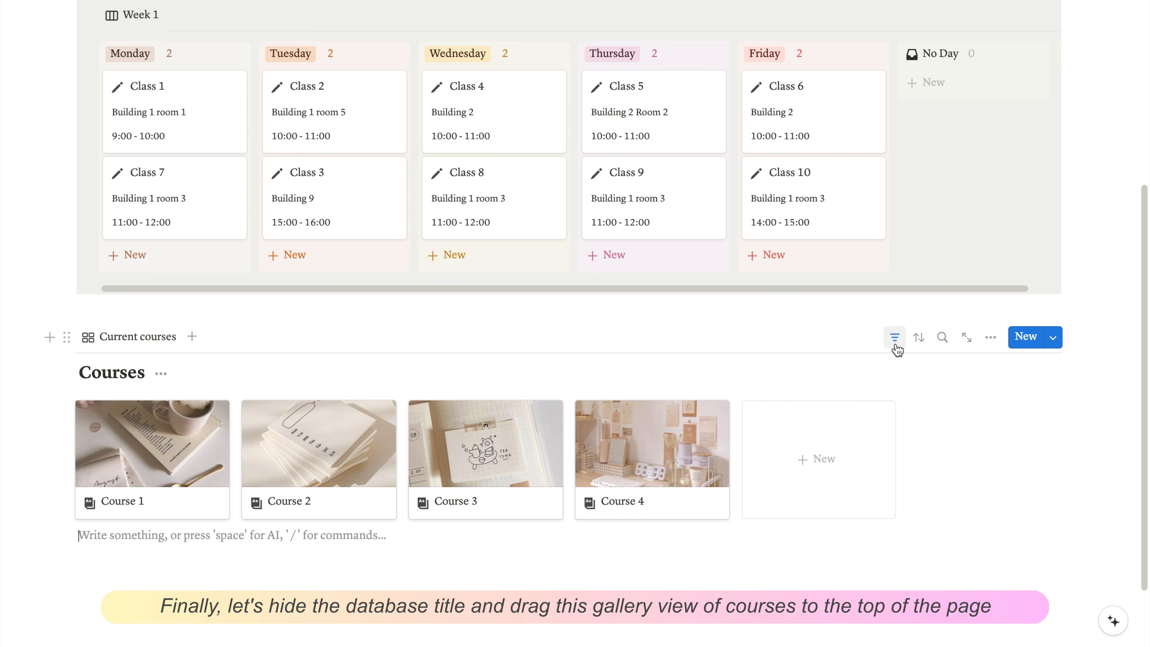
- Hide the Courses database title and move the gallery above the Class Timetable, directly below the quote
left_click(161, 375)
left_click(141, 458)
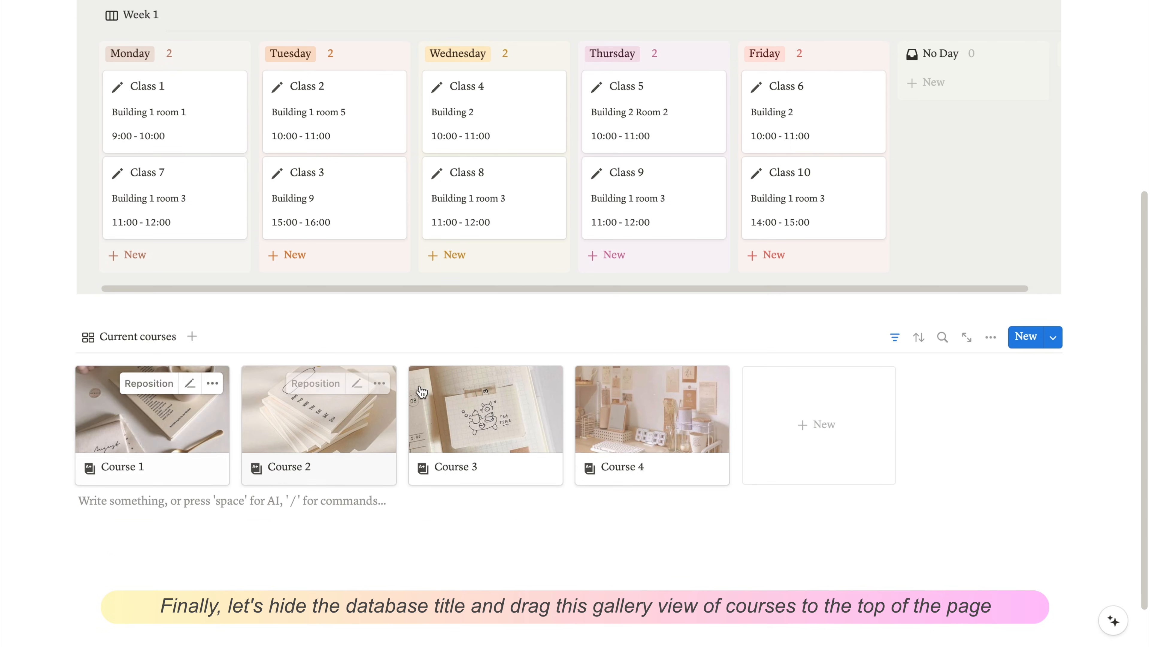
scroll(919, 465, "up", 3)
left_click_drag(71, 433, 150, 114)
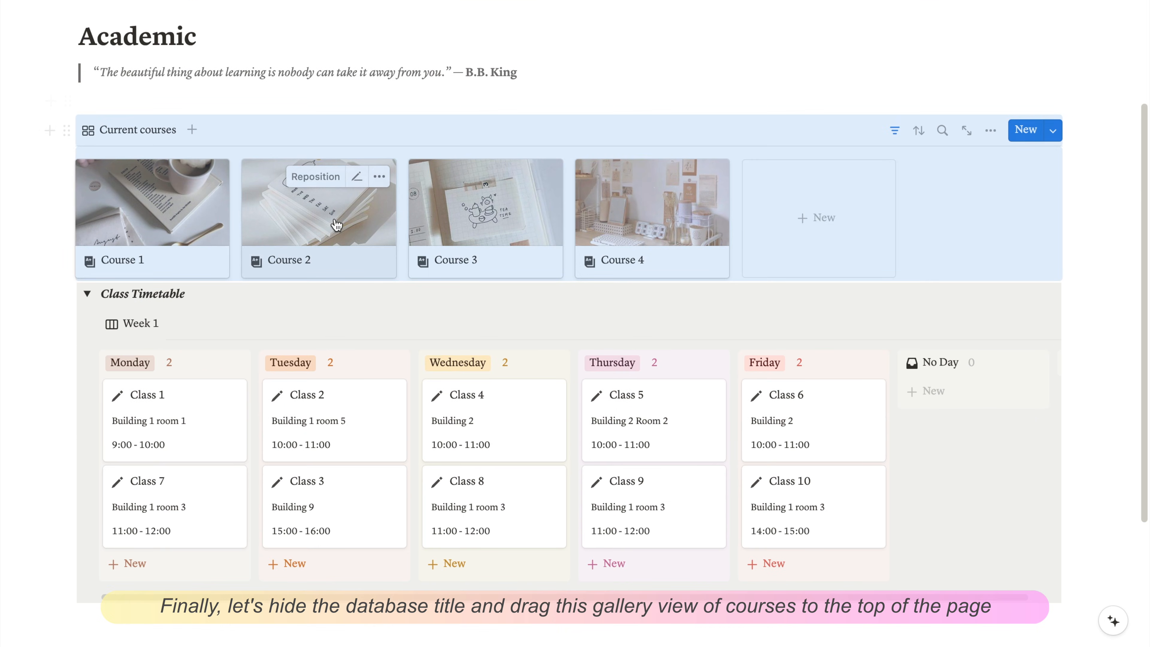
- Insert an empty text line between the Current courses gallery and the Class Timetable toggle
left_click(142, 101)
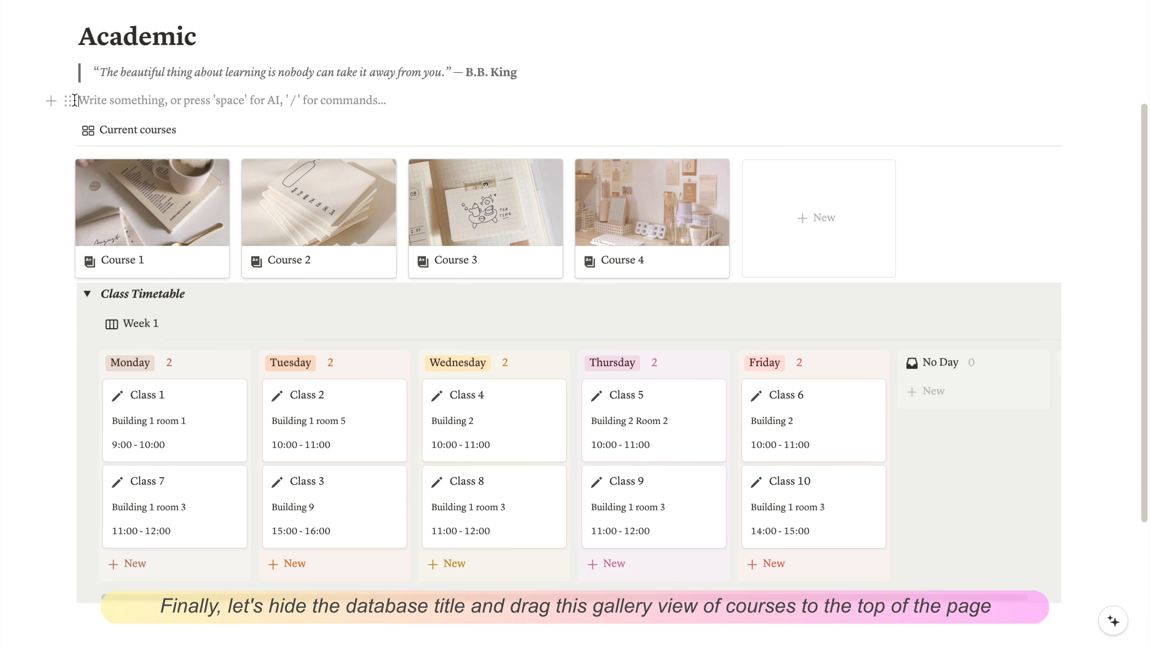
left_click(49, 130)
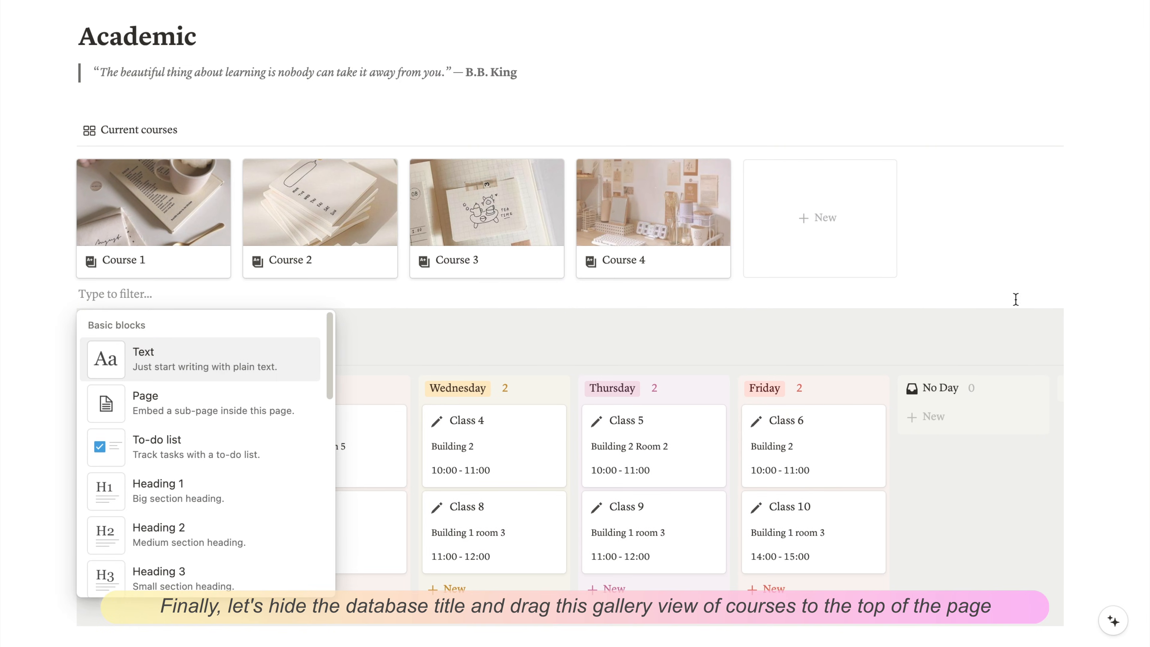
left_click(1097, 298)
left_click(1110, 365)
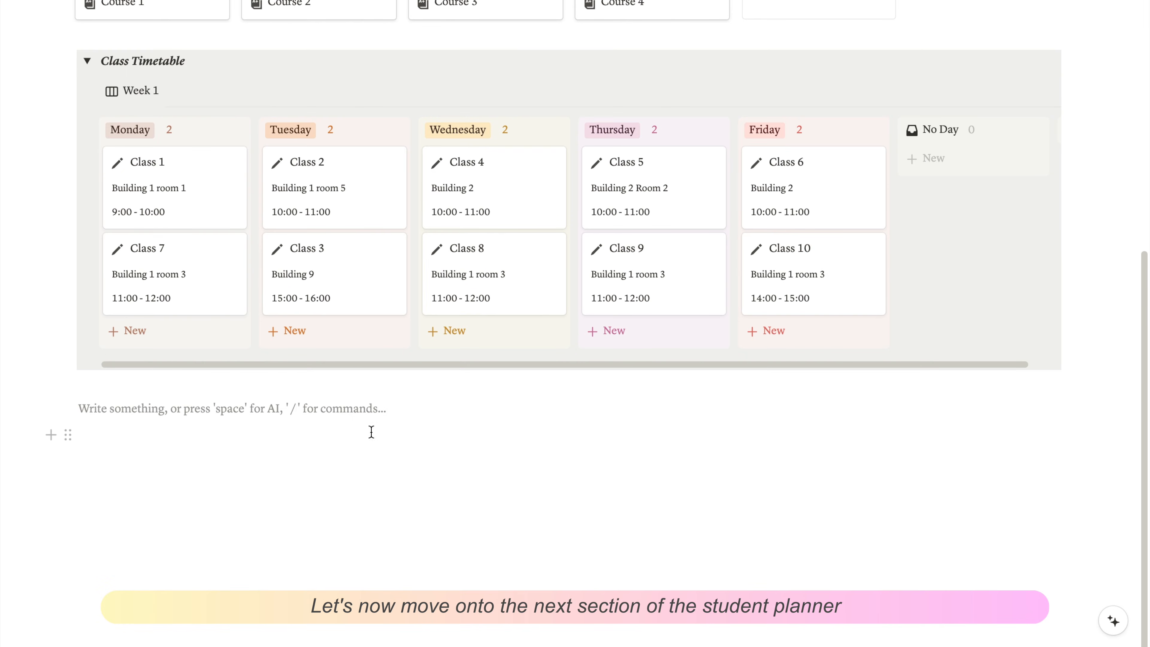
- Add a new inline database below the Class Timetable and title it "Assessments"
type("/")
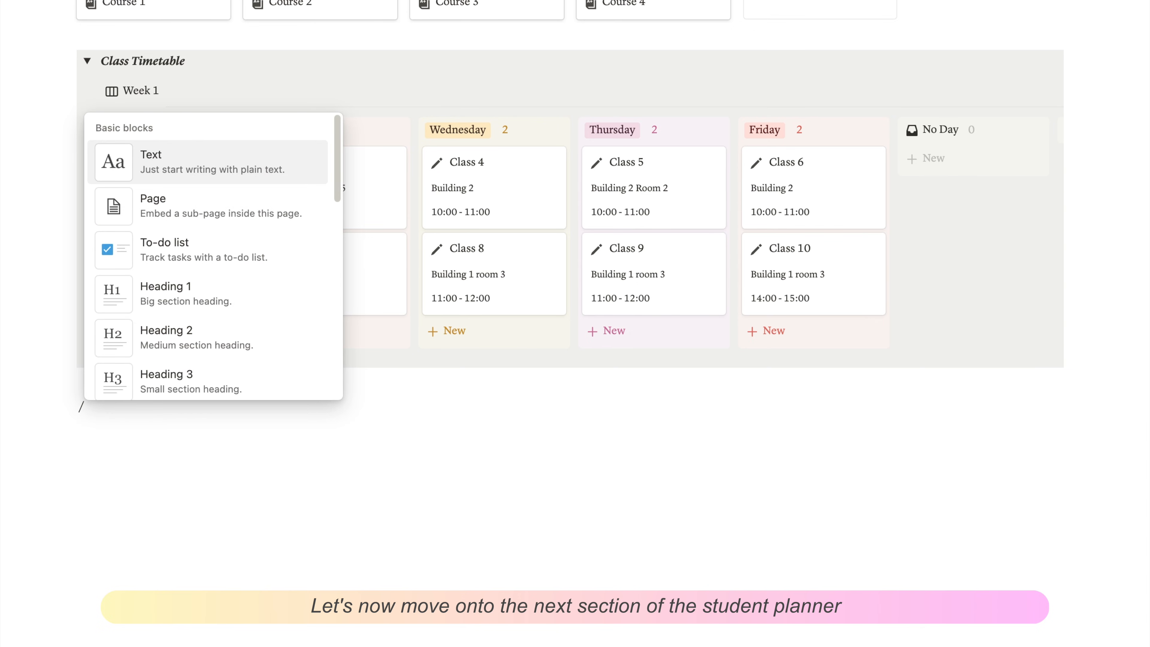
type("database")
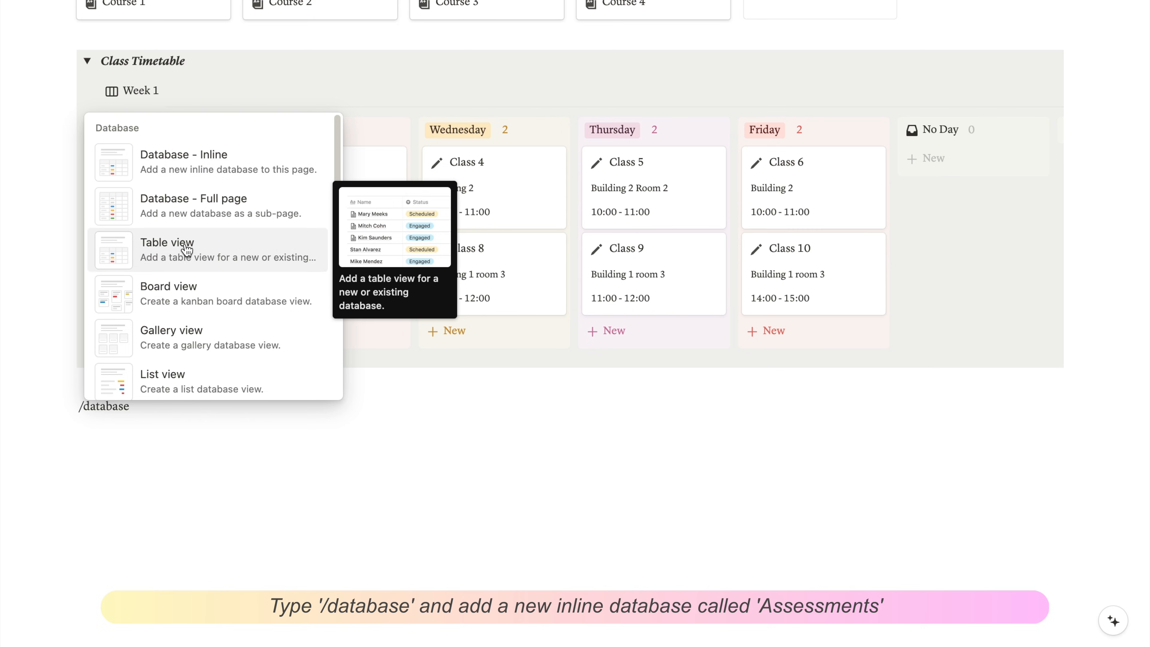
left_click(198, 179)
left_click(123, 451)
type("Assessments")
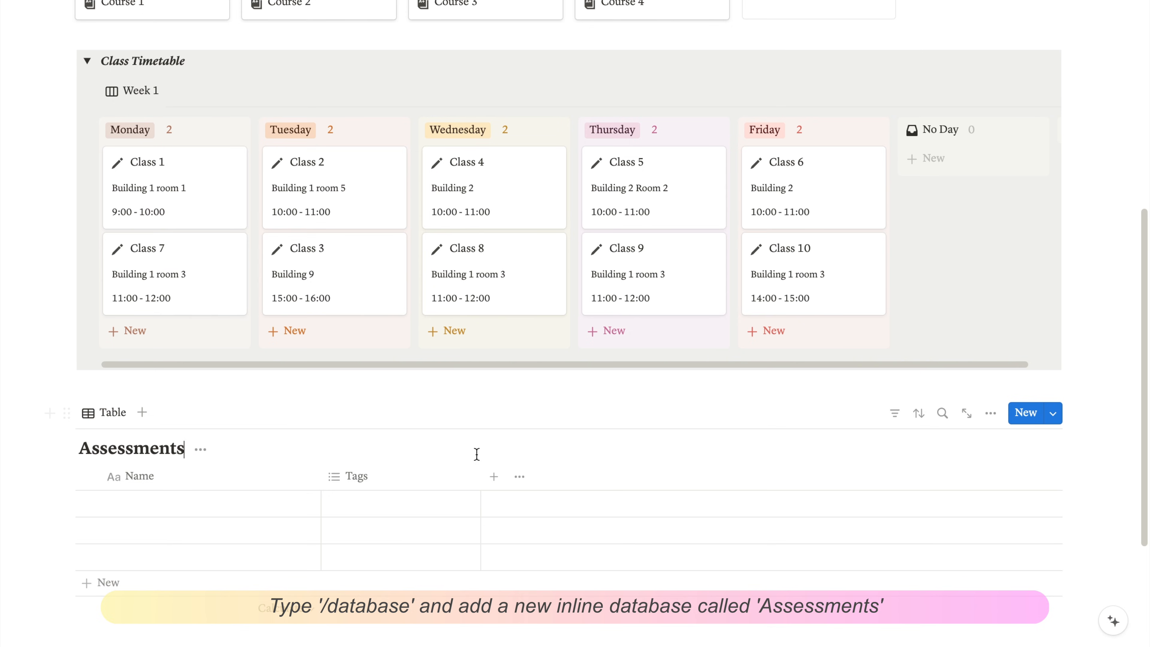
- Name the first entry in the Assessments table "Assessment 1"
scroll(476, 457, "down", 5)
left_click(193, 292)
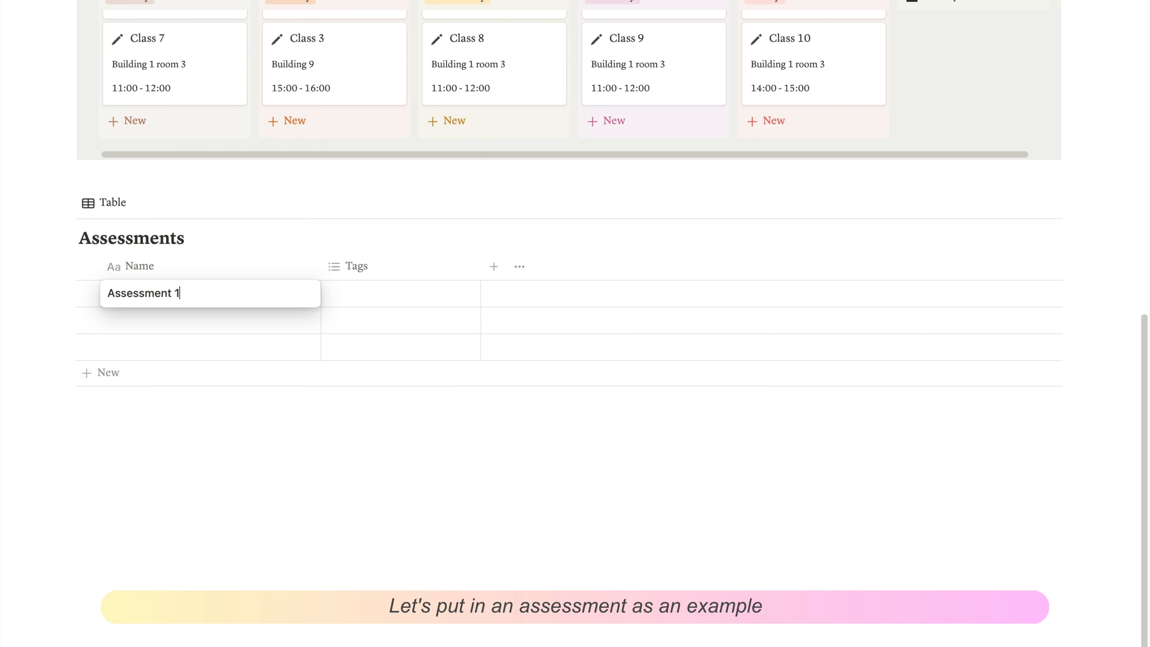
key("Return")
- Rename the Tags property of the Assessments table to "Type"
left_click(361, 277)
double_click(397, 302)
type("Type")
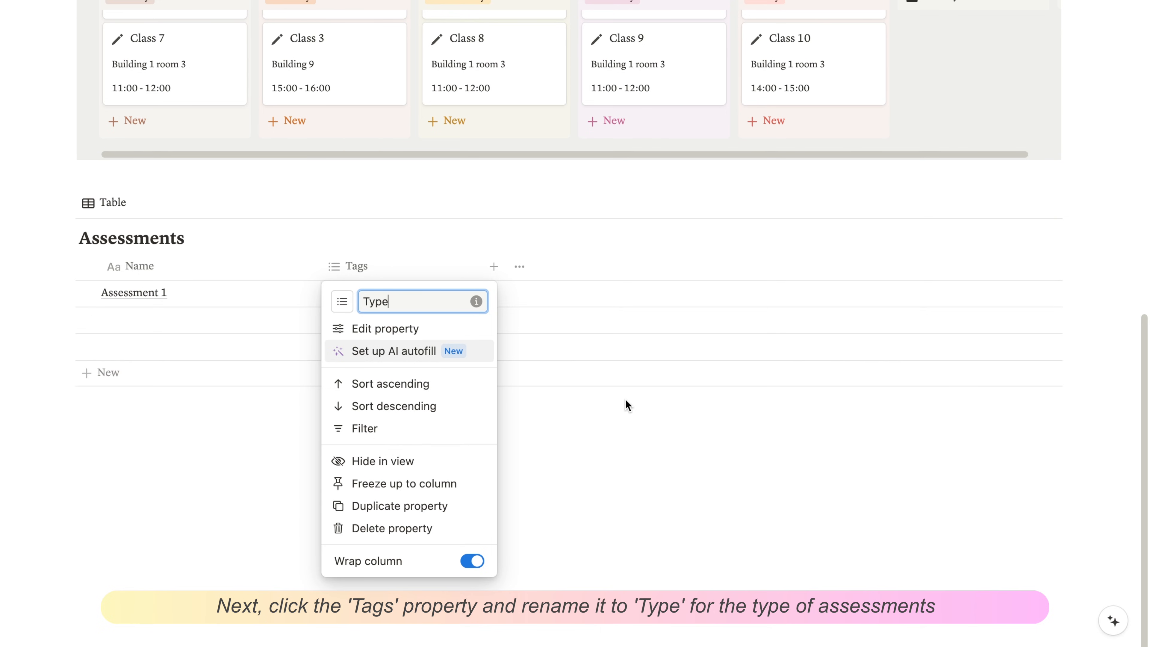
- Add the options Essay, Project, Report and Presentation to the Type property, then close its settings
left_click(432, 337)
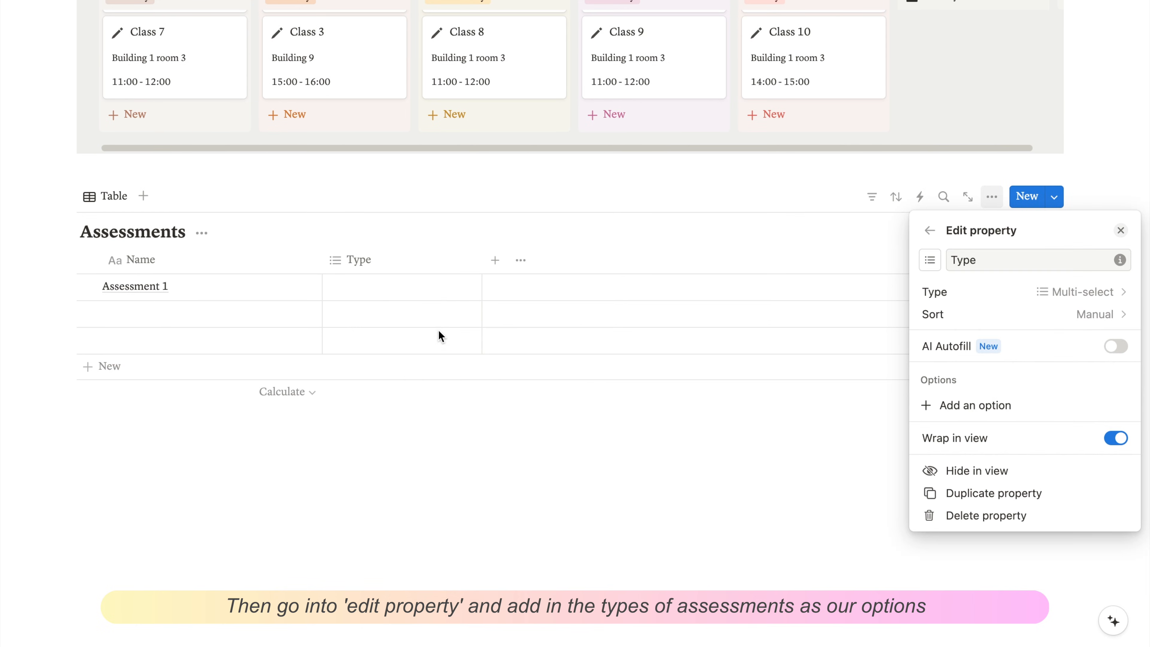
left_click(976, 408)
type("Essay")
key("Return")
type("Project")
key("Return")
type("Report")
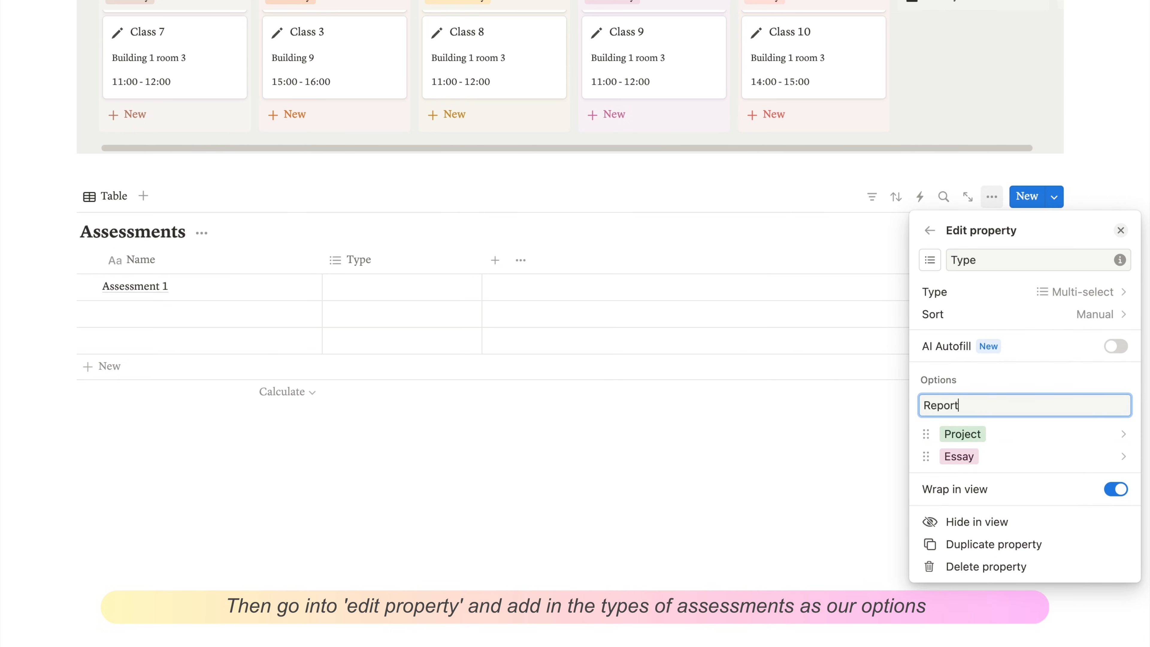
key("Return")
type("Presentatio")
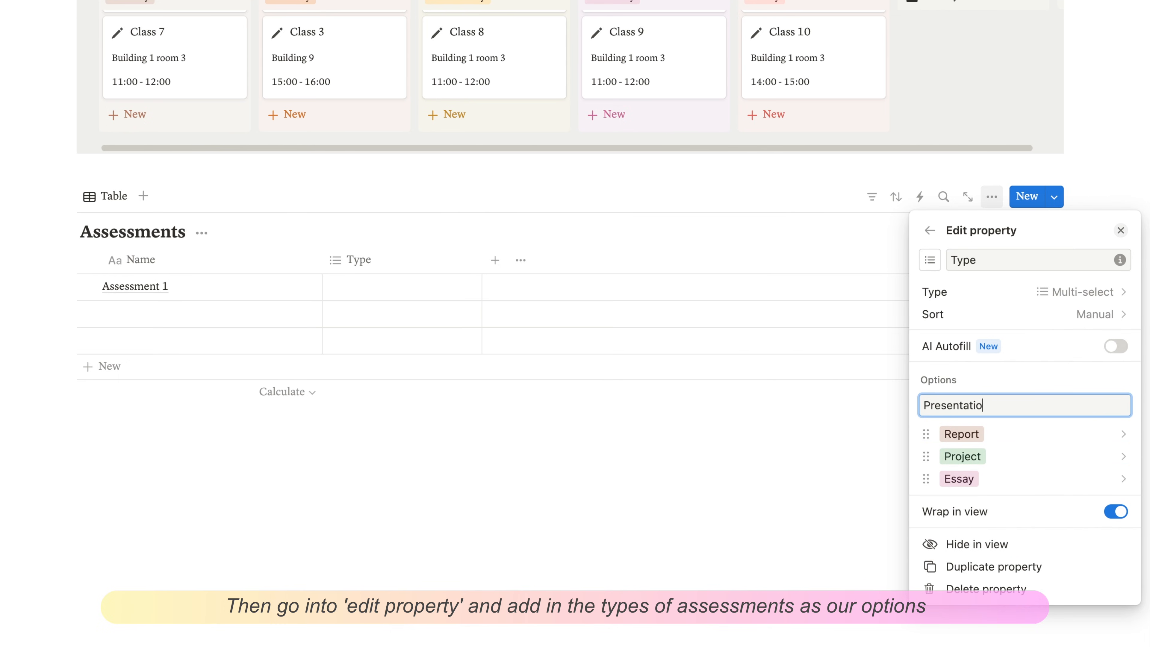
key("Return")
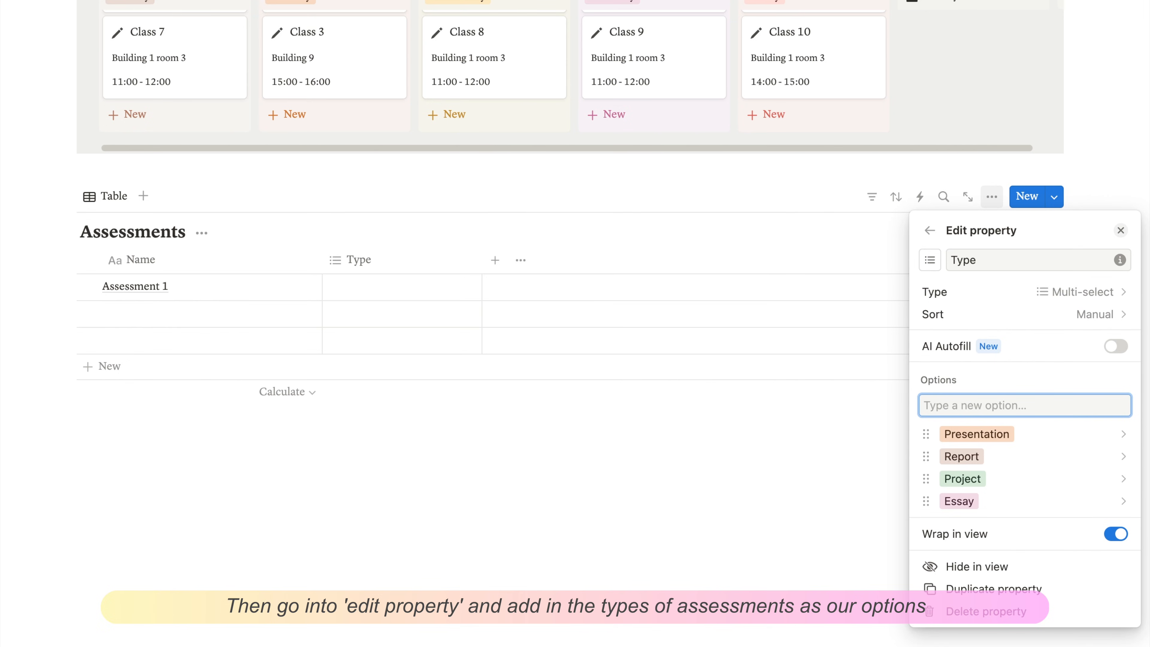
left_click(718, 464)
- Set the Type of Assessment 1 to Presentation
left_click(385, 300)
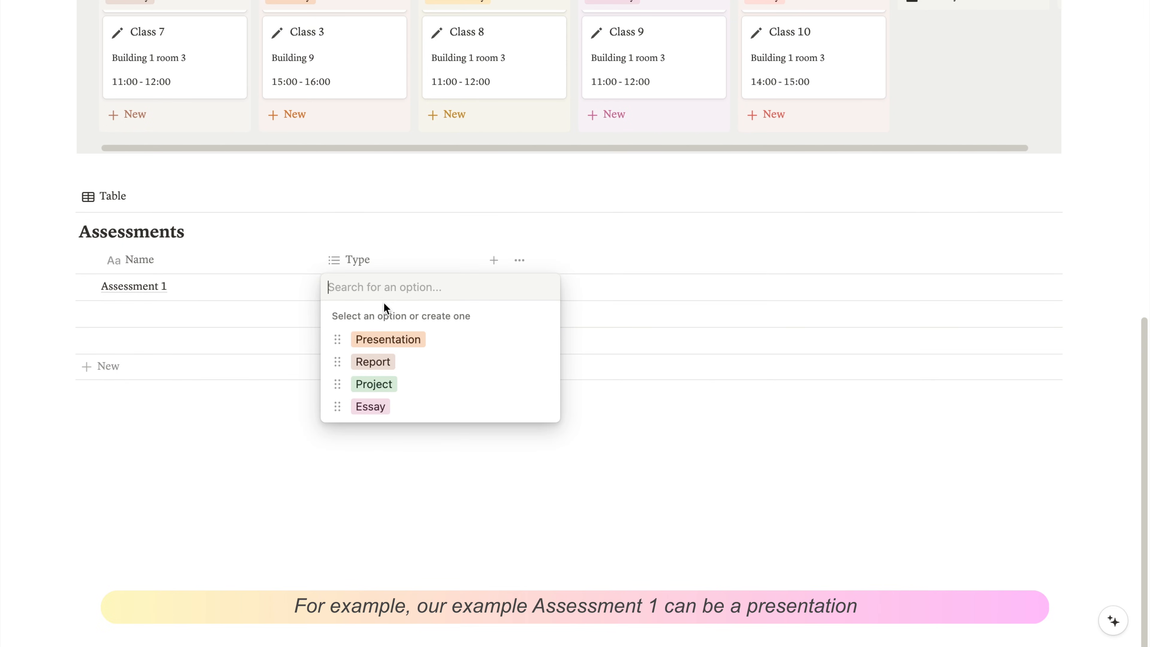
left_click(384, 344)
key("Escape")
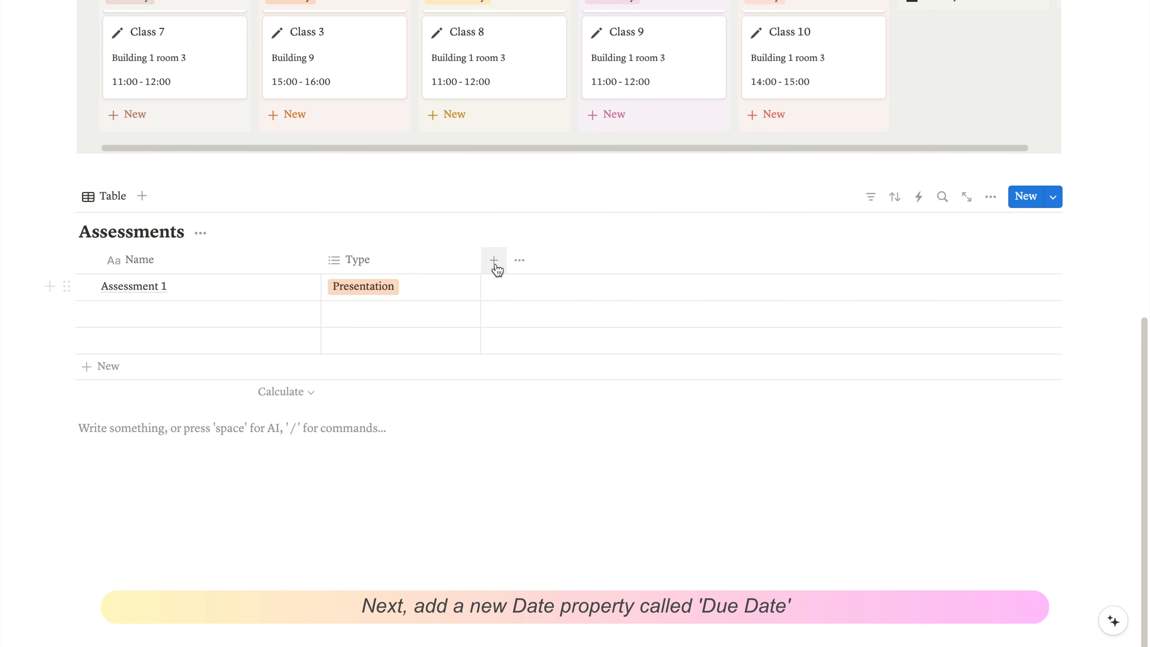
- Add a Date property named "Due Date" to the Assessments table and set Assessment 1's due date to August 1, 2024
left_click(495, 266)
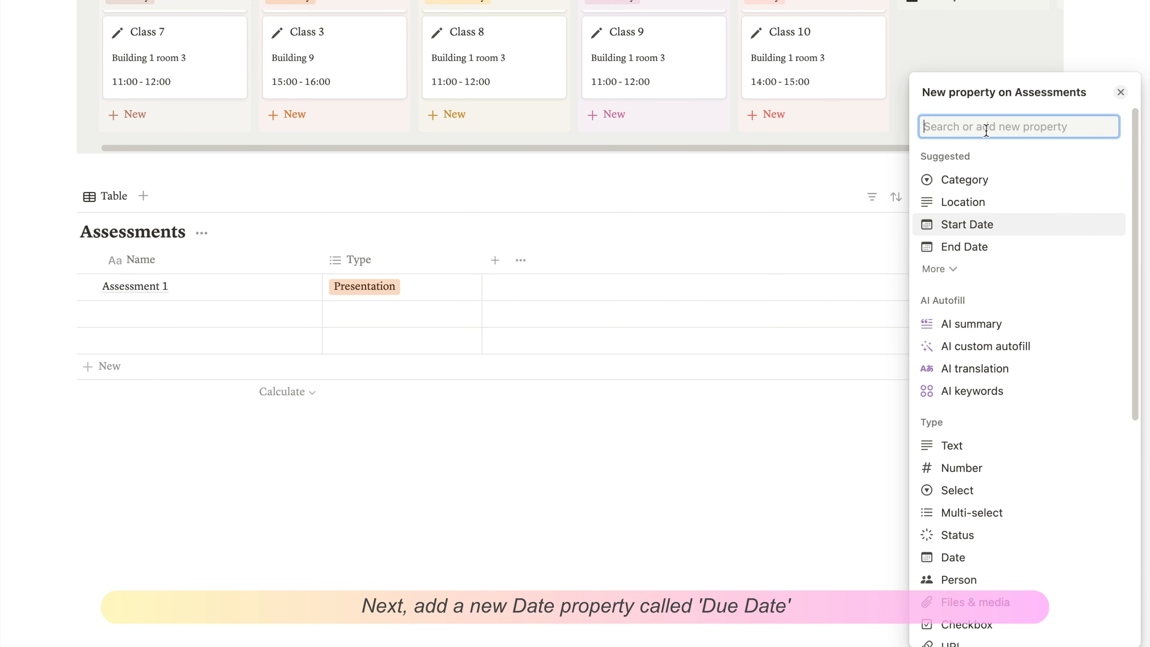
type("Date")
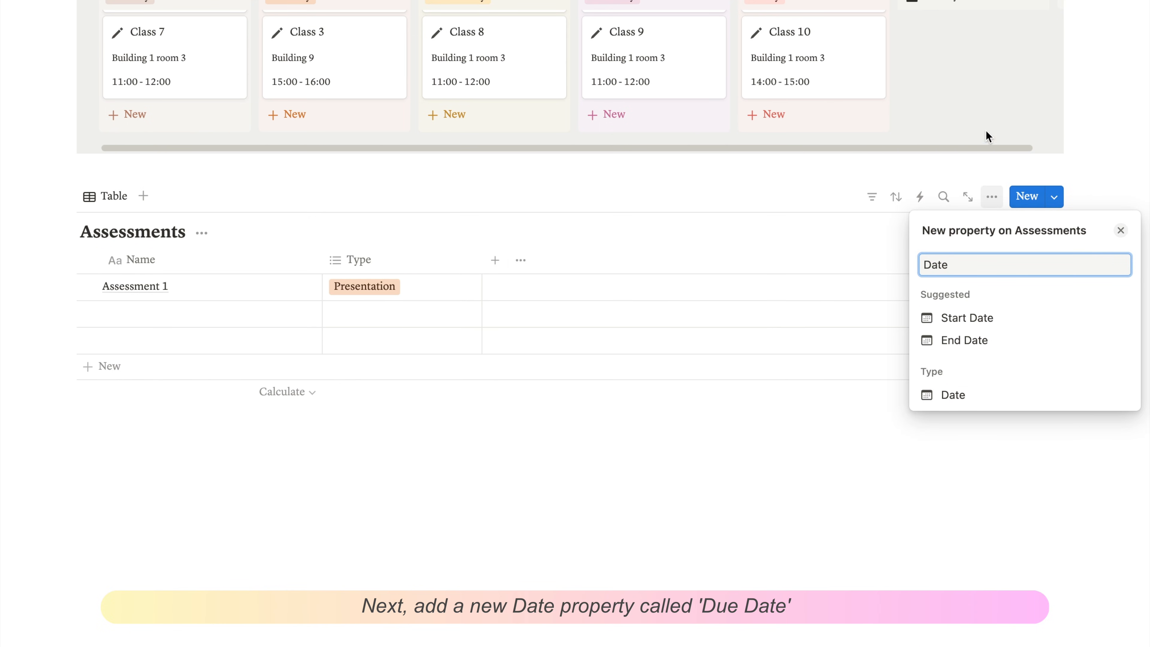
left_click(951, 397)
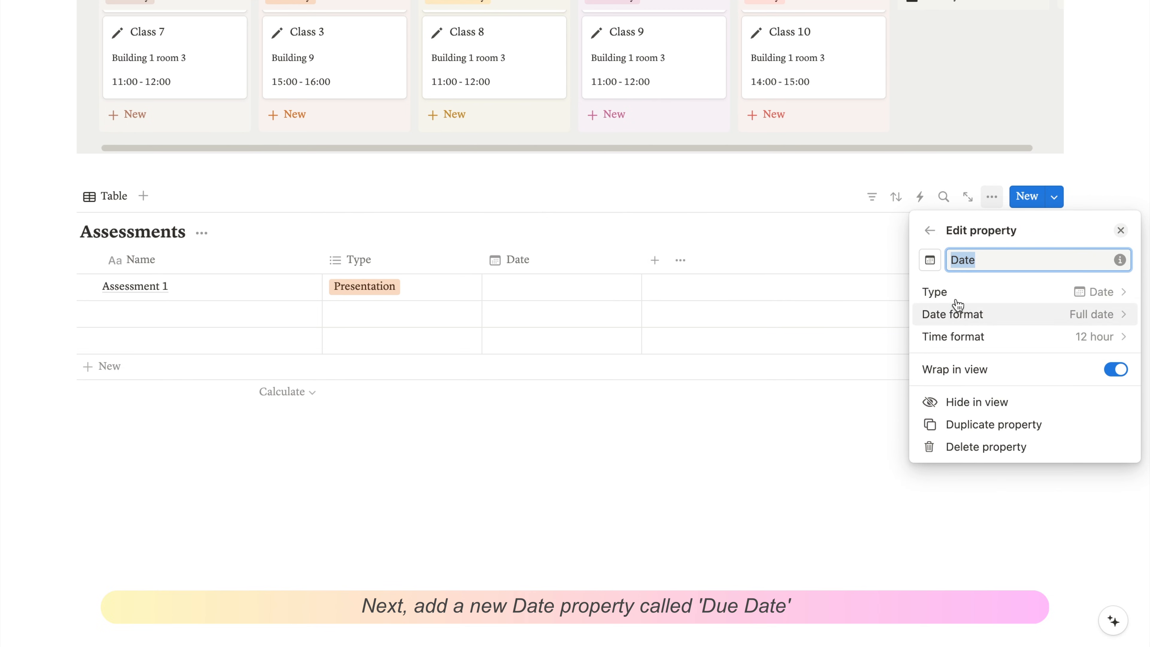
type("Due")
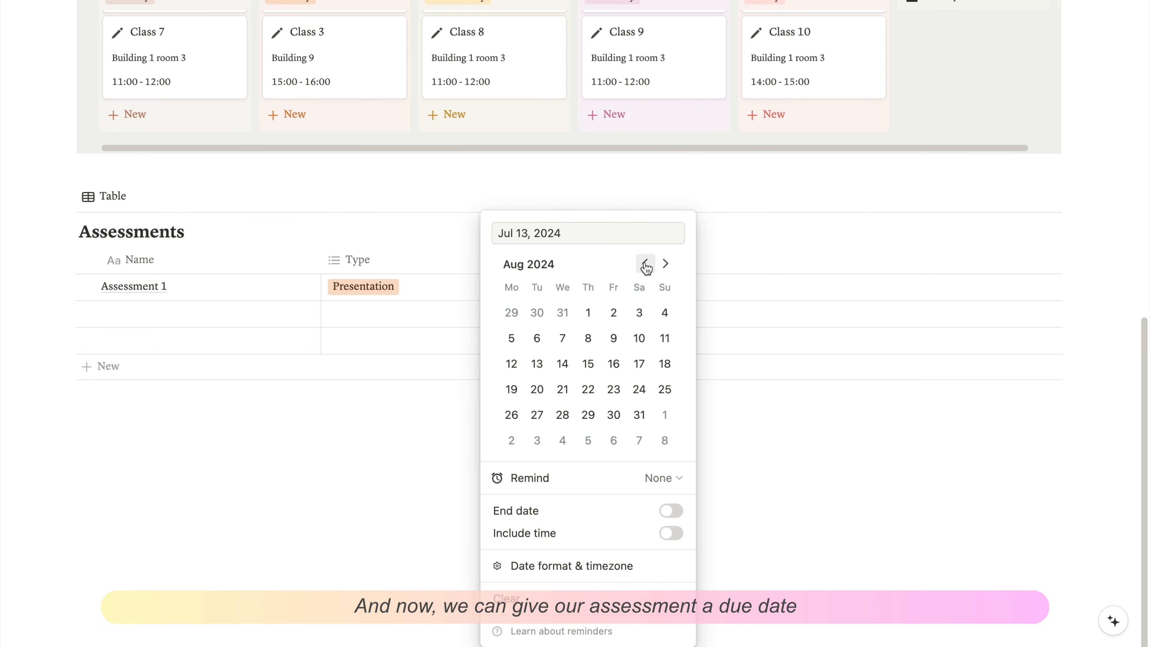
left_click(587, 312)
left_click(803, 314)
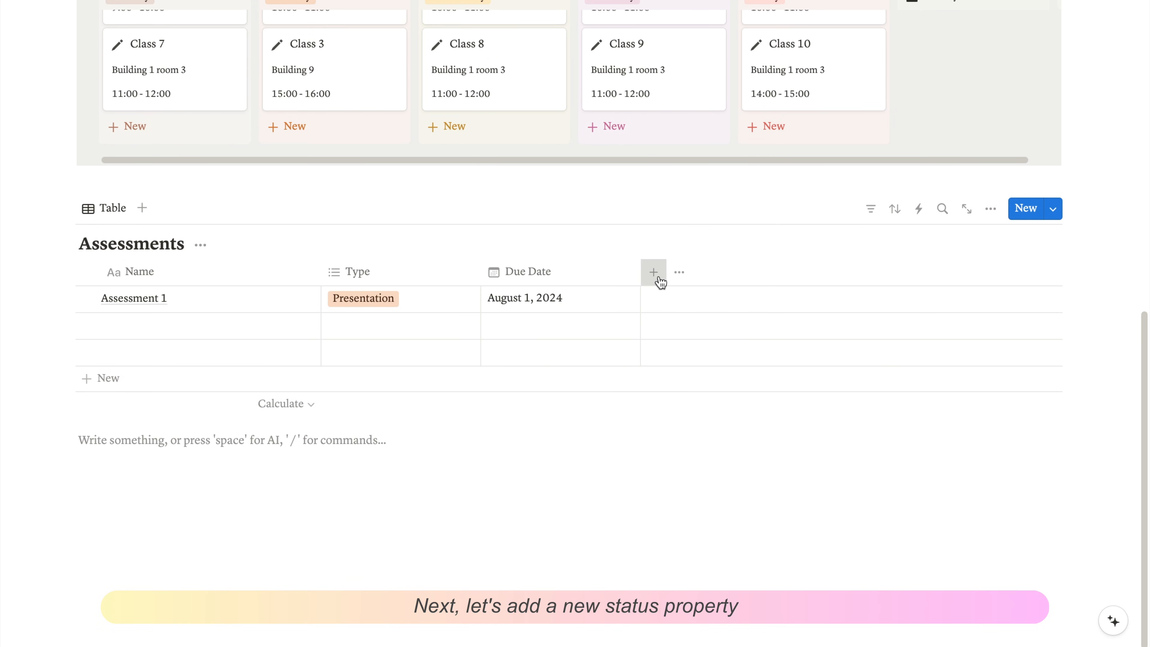
- Add a Status property with its default options to the Assessments table and delete the two empty rows
left_click(656, 274)
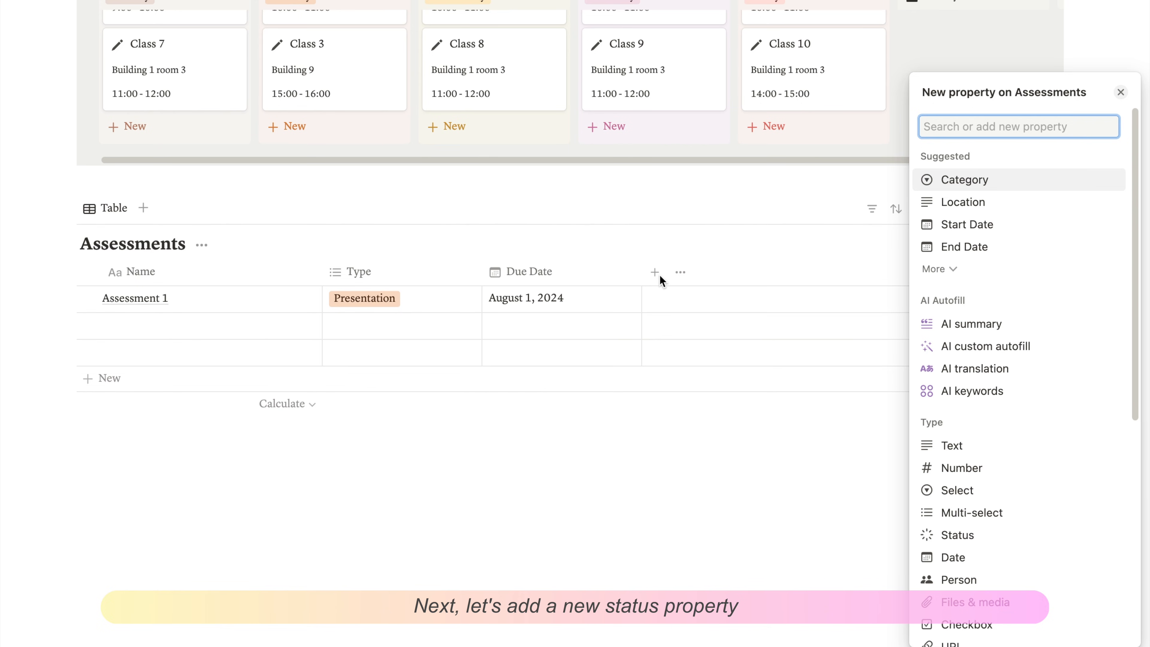
scroll(962, 472, "down", 5)
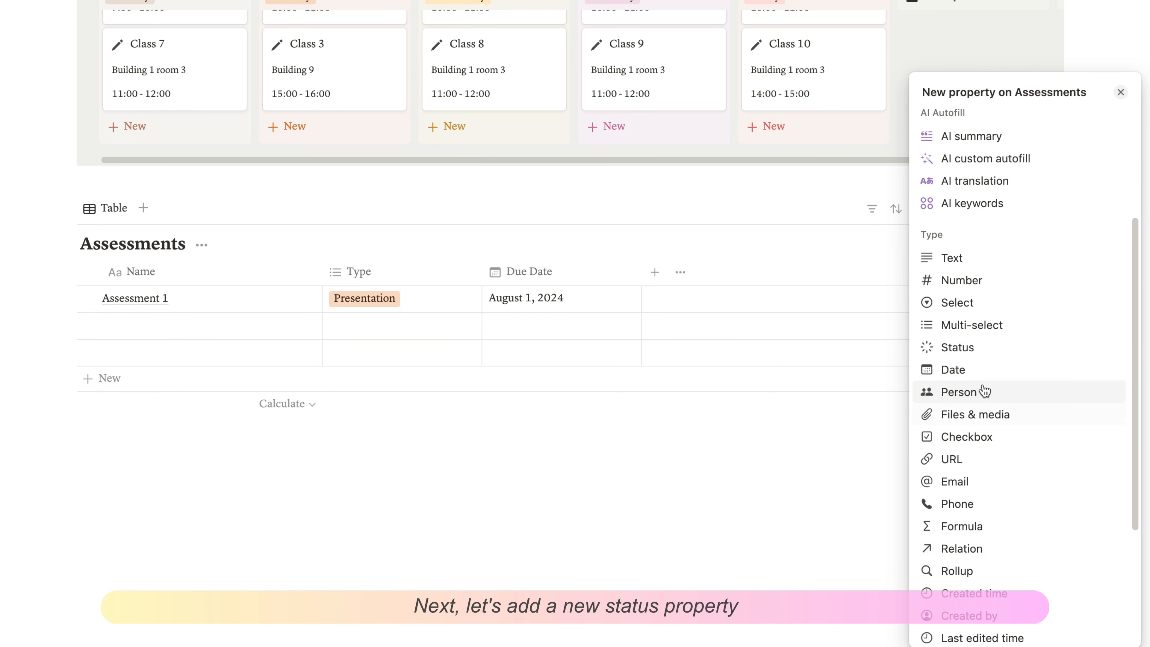
left_click(976, 345)
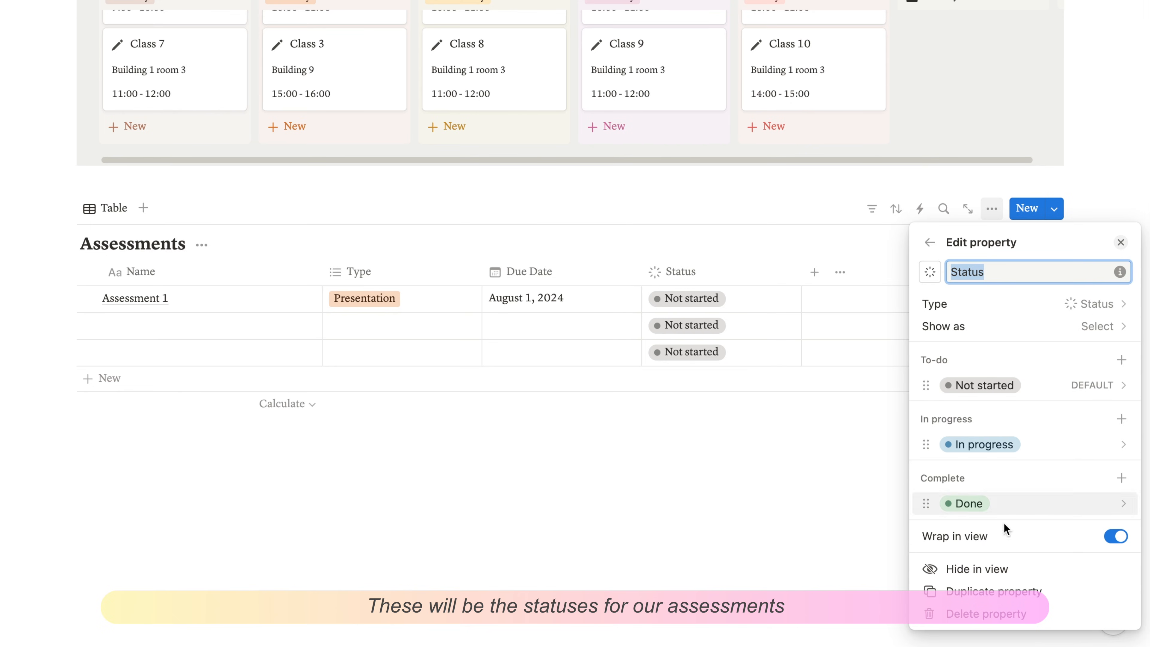
left_click(817, 428)
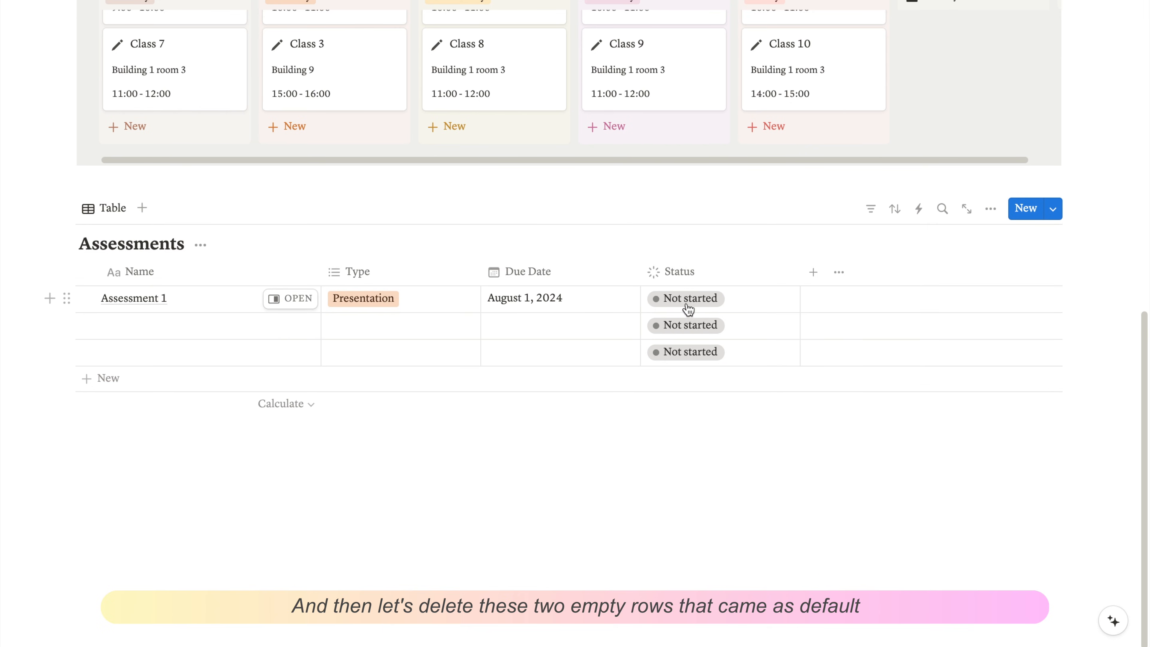
left_click_drag(1113, 363, 674, 326)
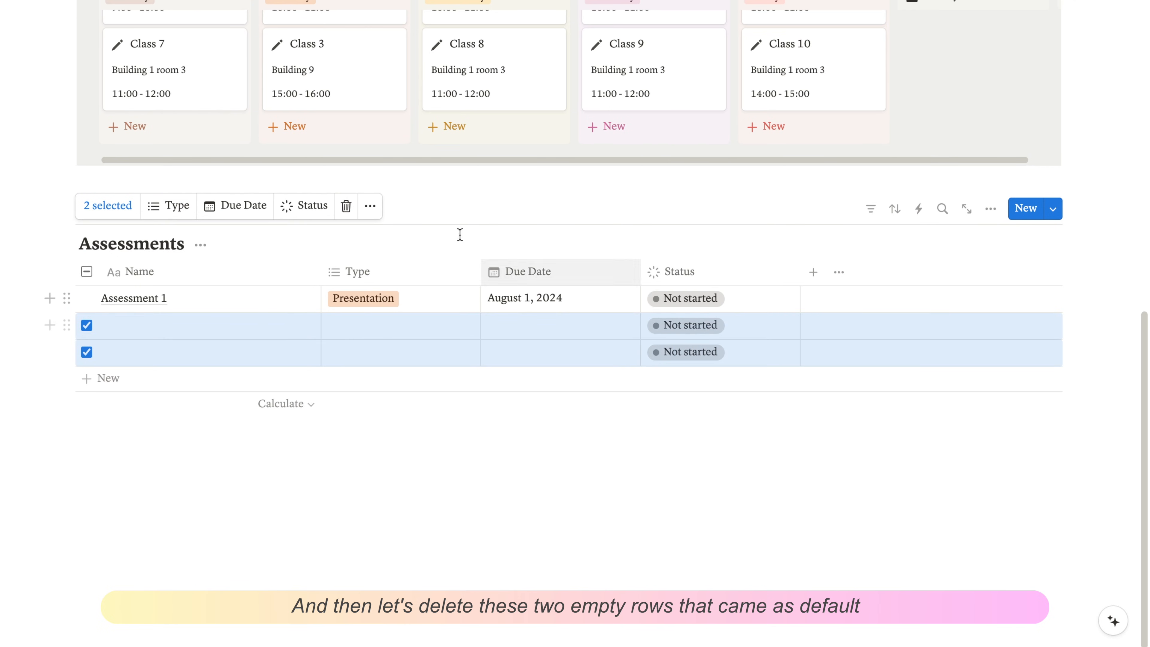
left_click(347, 205)
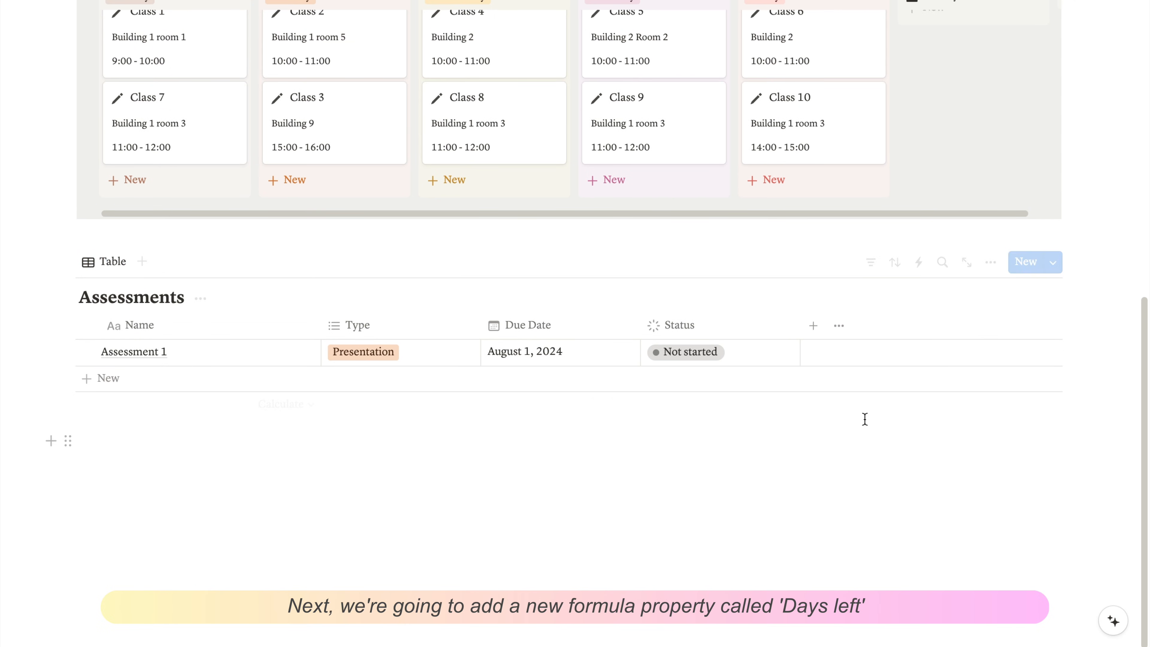
- Add a Formula property named "Days Left" to the Assessments table
left_click(814, 325)
scroll(1021, 385, "down", 2)
scroll(1021, 385, "down", 5)
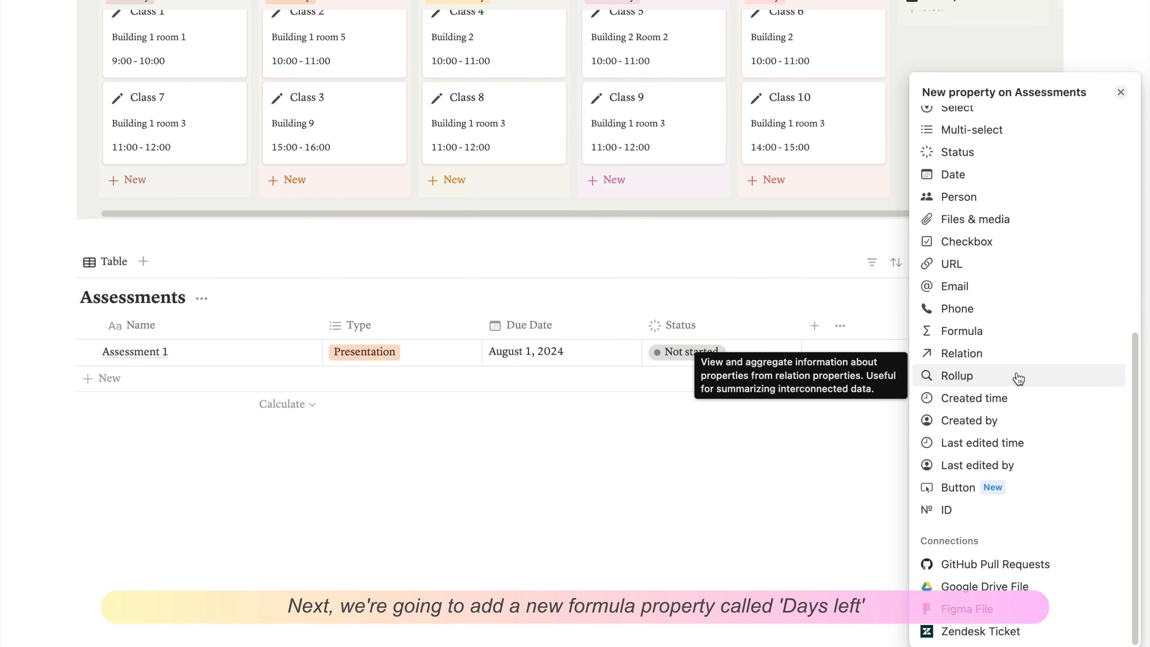
left_click(982, 335)
type("Days Left")
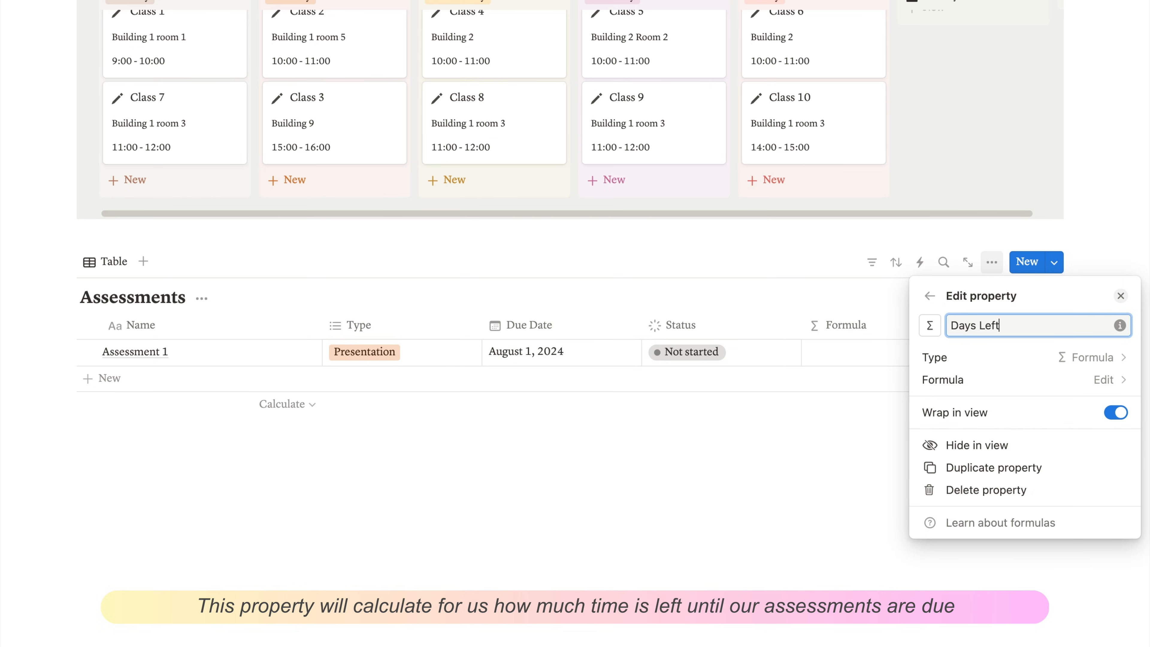
- Set the Days Left formula to if(Status == "Done", "–", if(dateBetween(Due Date, now(), "days") < 0, "Overdue", format(dateBetween(Due Date, now(), "days")) + " days left"))
left_click(960, 385)
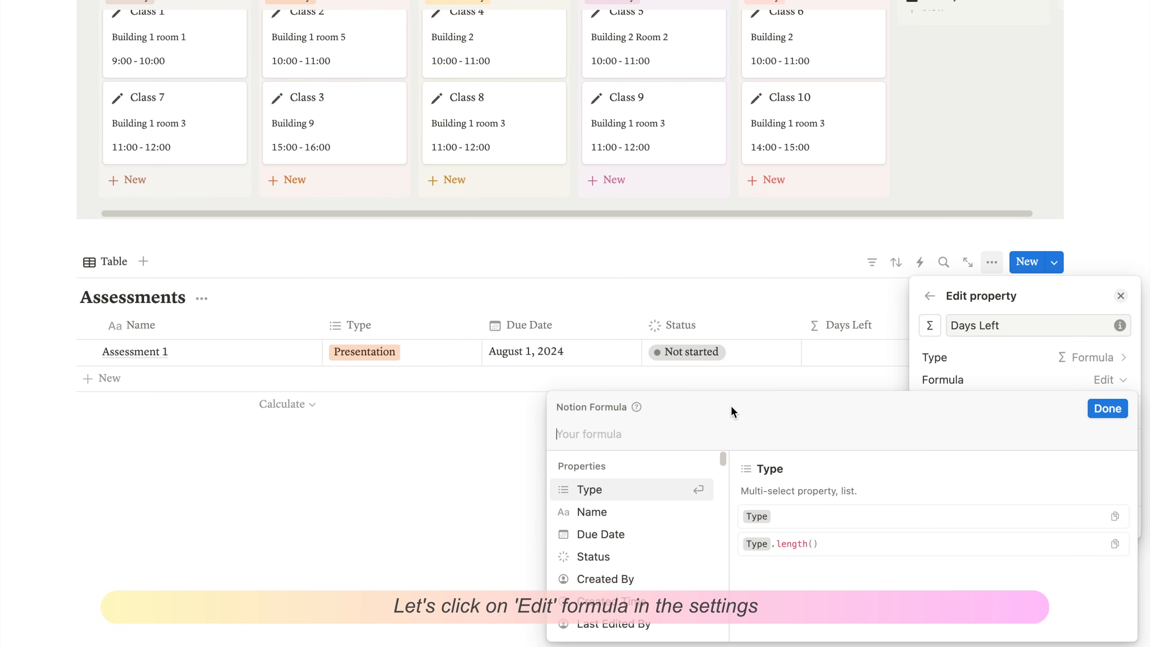
type("if(Status == \"Done\", \"-\", if(dateBetween(Due Date, now(), \"days\") < 0, \"Overdue\", format(dateBetween(Due Date, now(), \"days\")) + \" days left\"))")
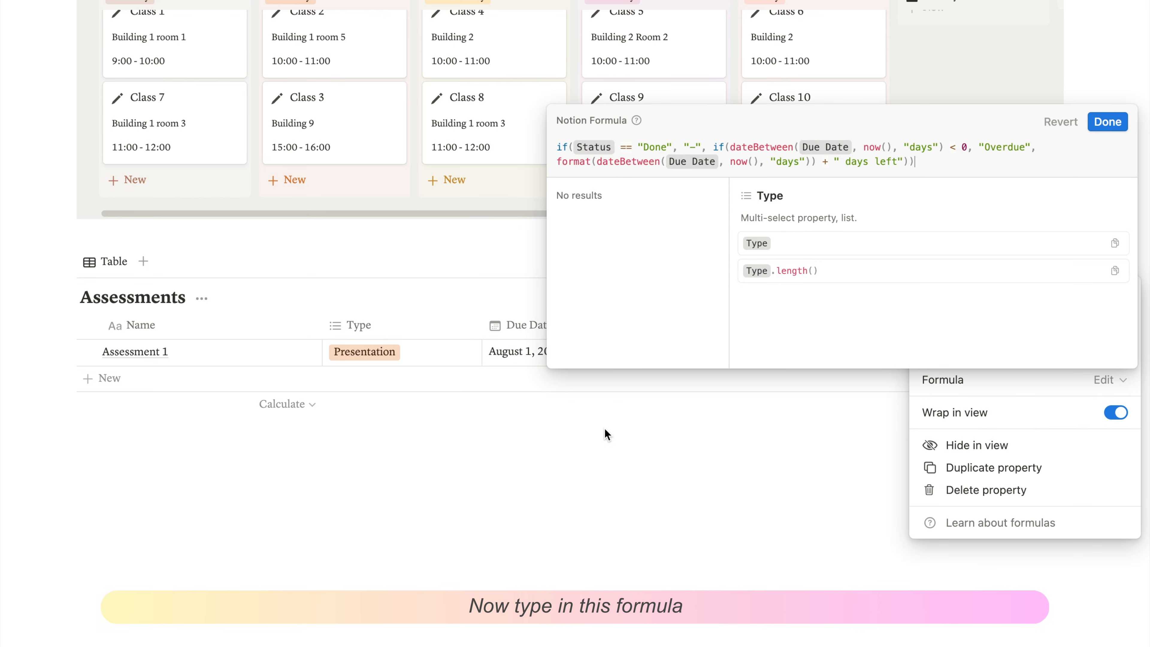
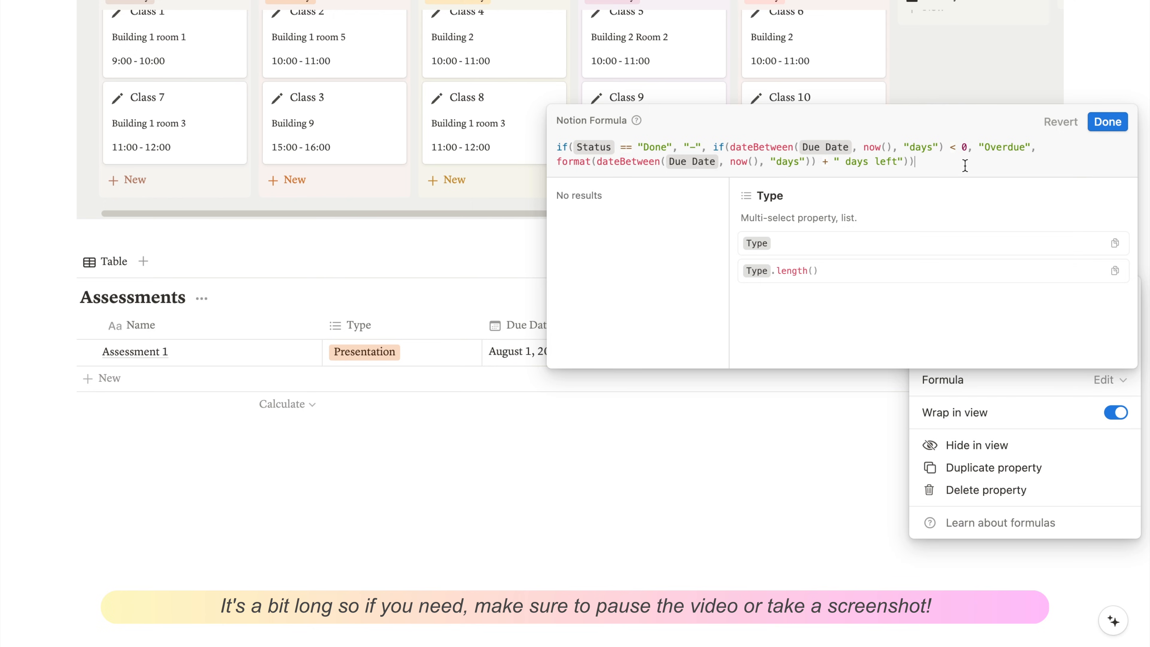
left_click(1115, 127)
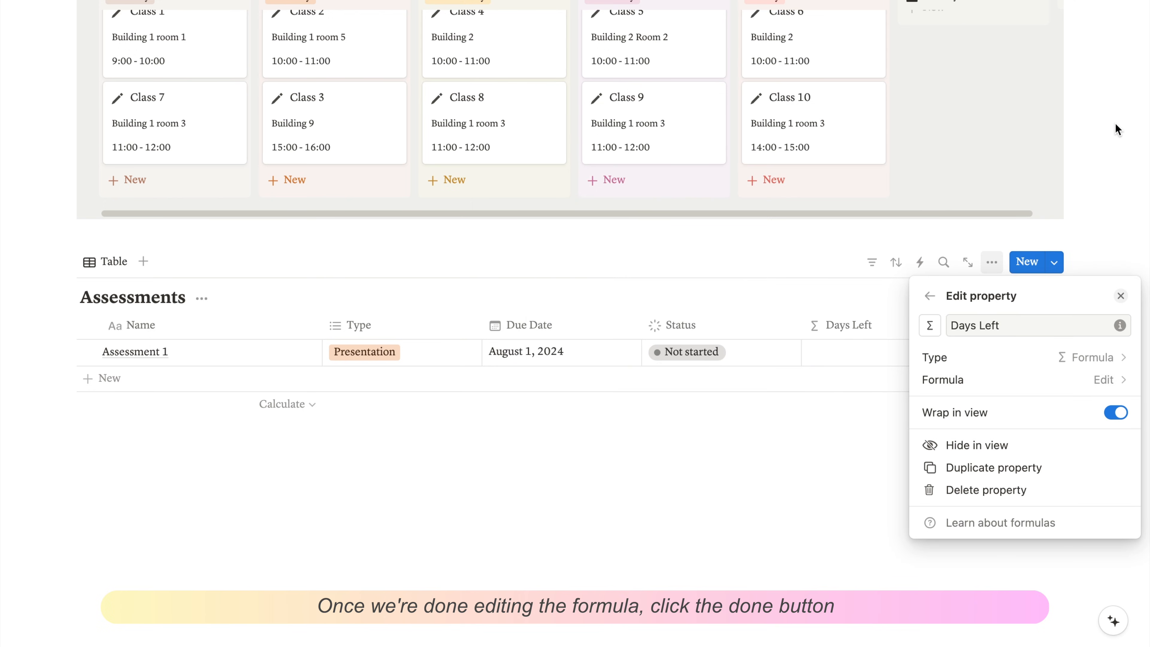
left_click(740, 445)
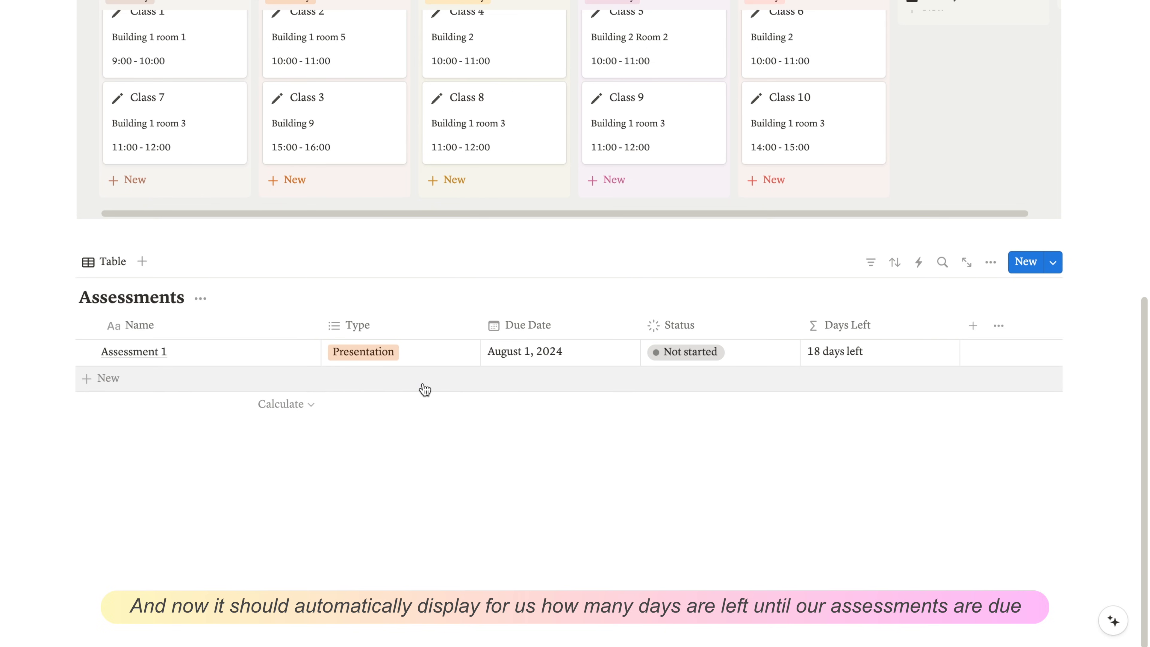
- Change Assessment 1's due date to July 1, 2024 to test the Days Left formula
left_click(582, 358)
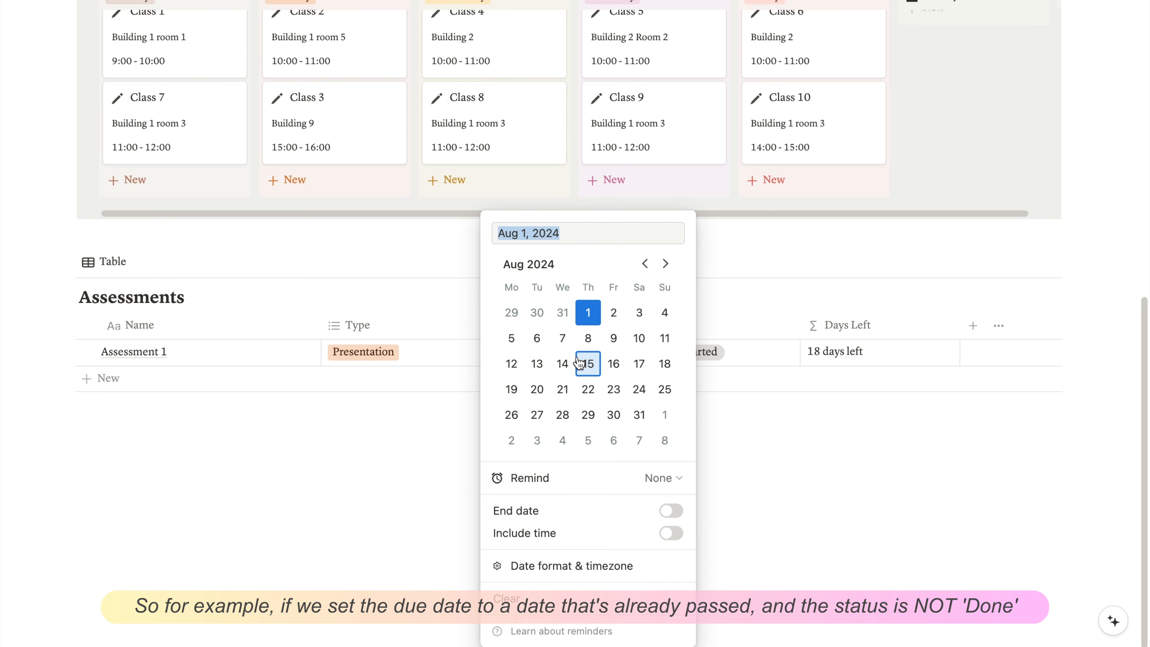
left_click(645, 264)
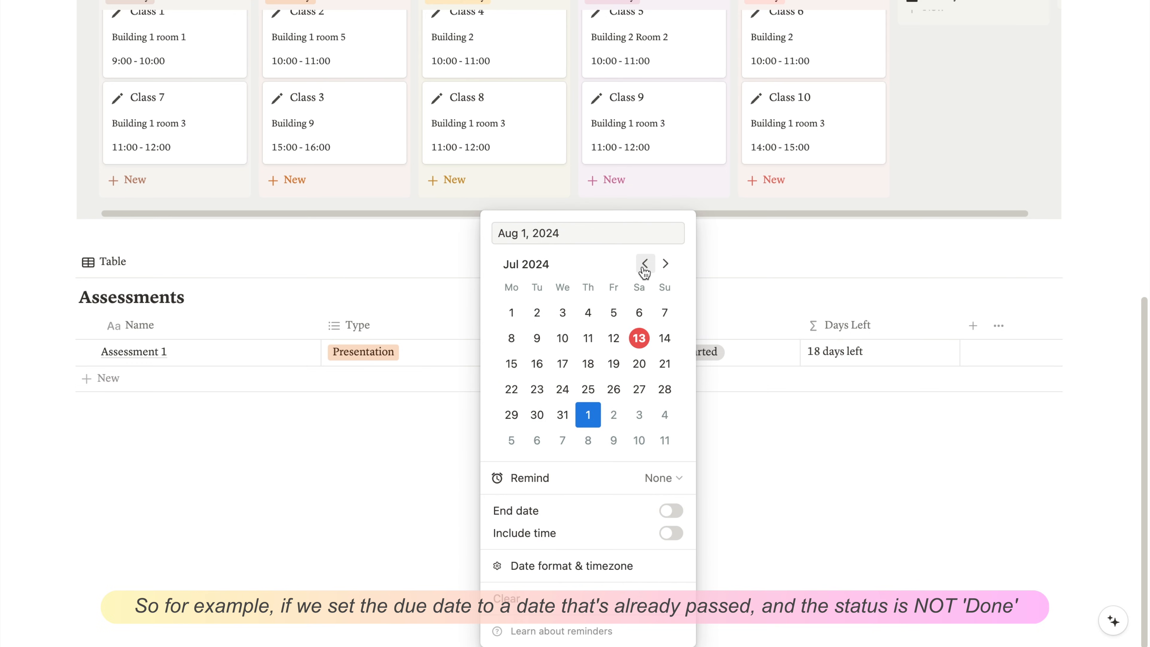
left_click(516, 315)
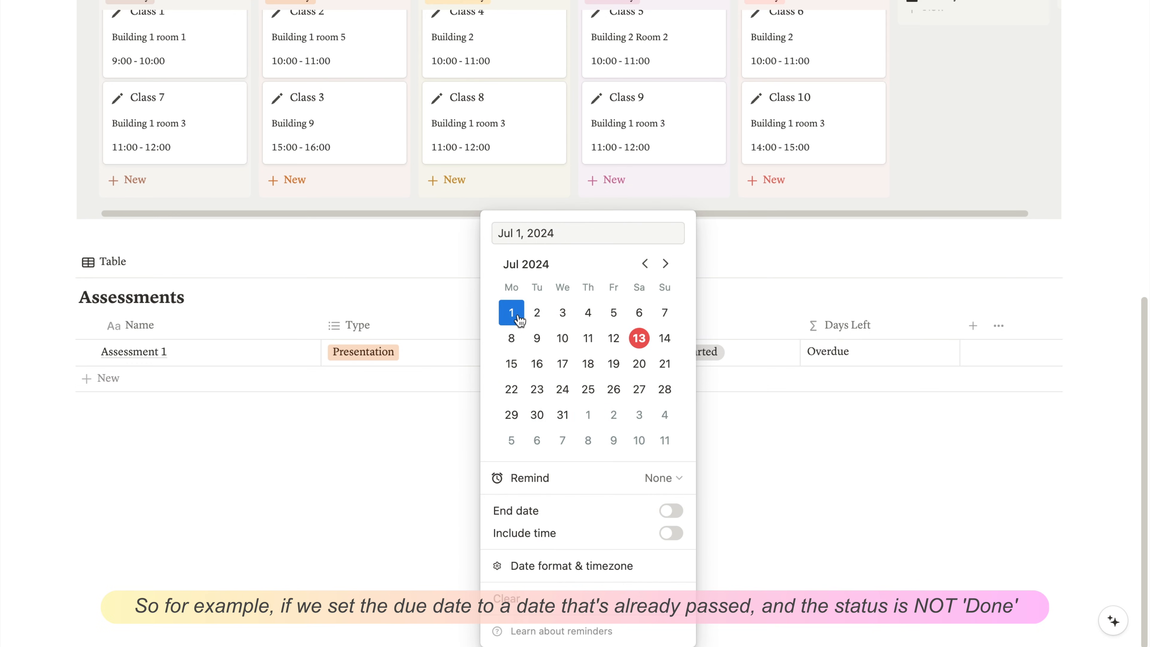
- Try Assessment 1 with a due date of August 1, 2024 to test the Days Left formula
left_click(794, 417)
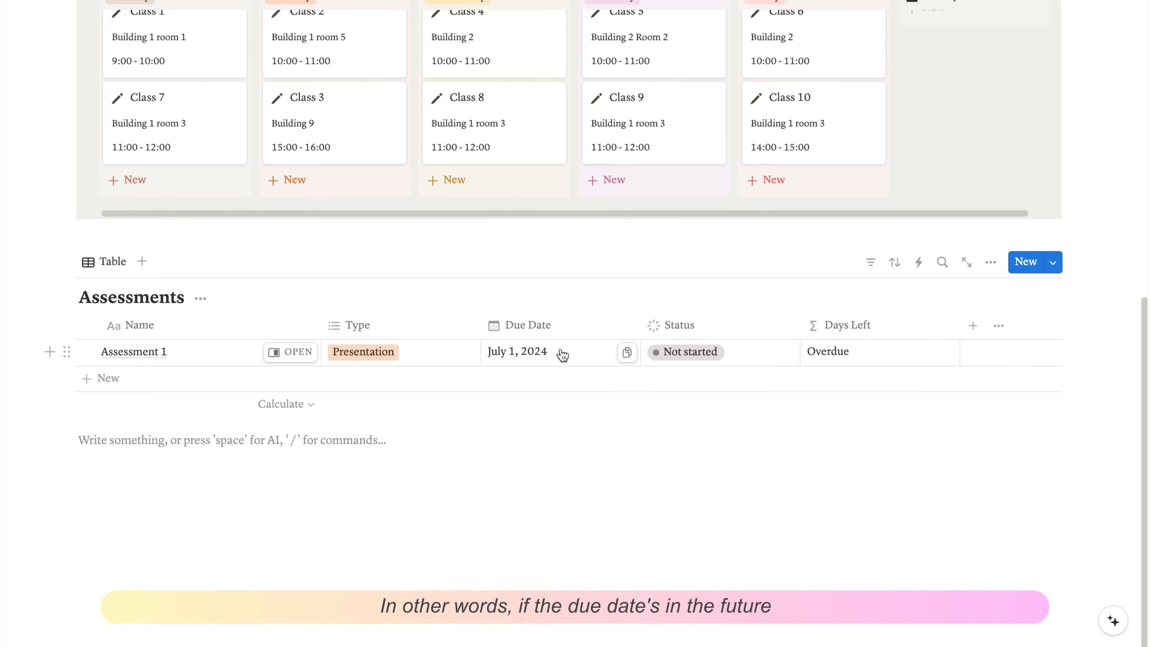
left_click(624, 352)
left_click(588, 415)
left_click(821, 429)
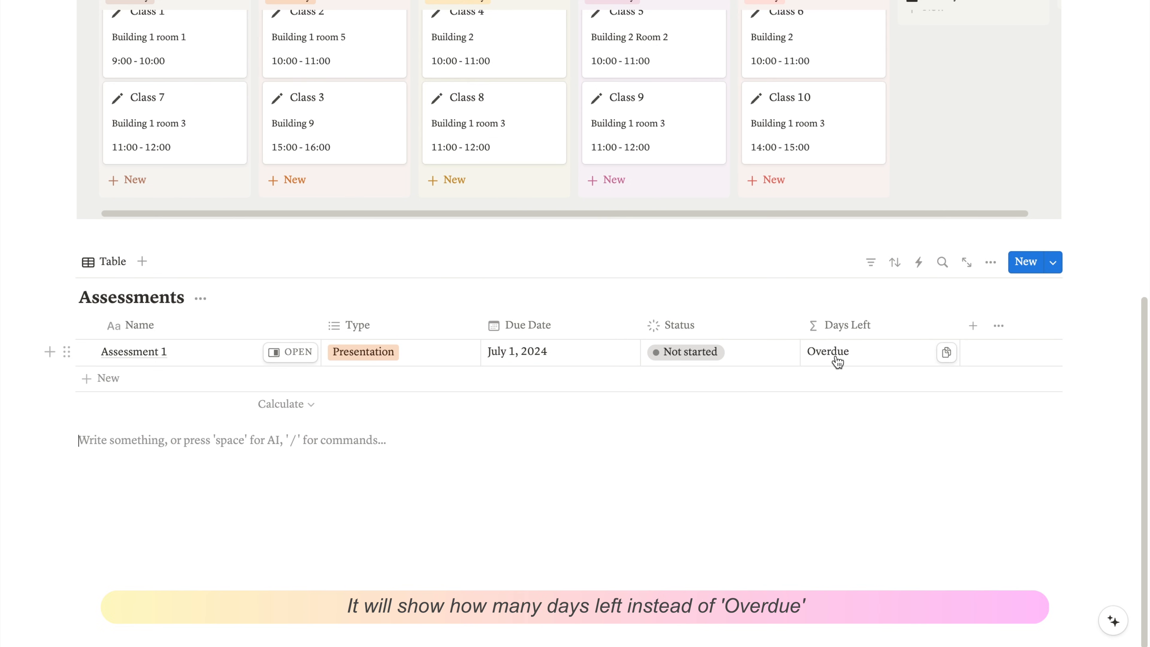
- Add a siren emoji after the word Overdue in the Days Left formula
left_click(836, 358)
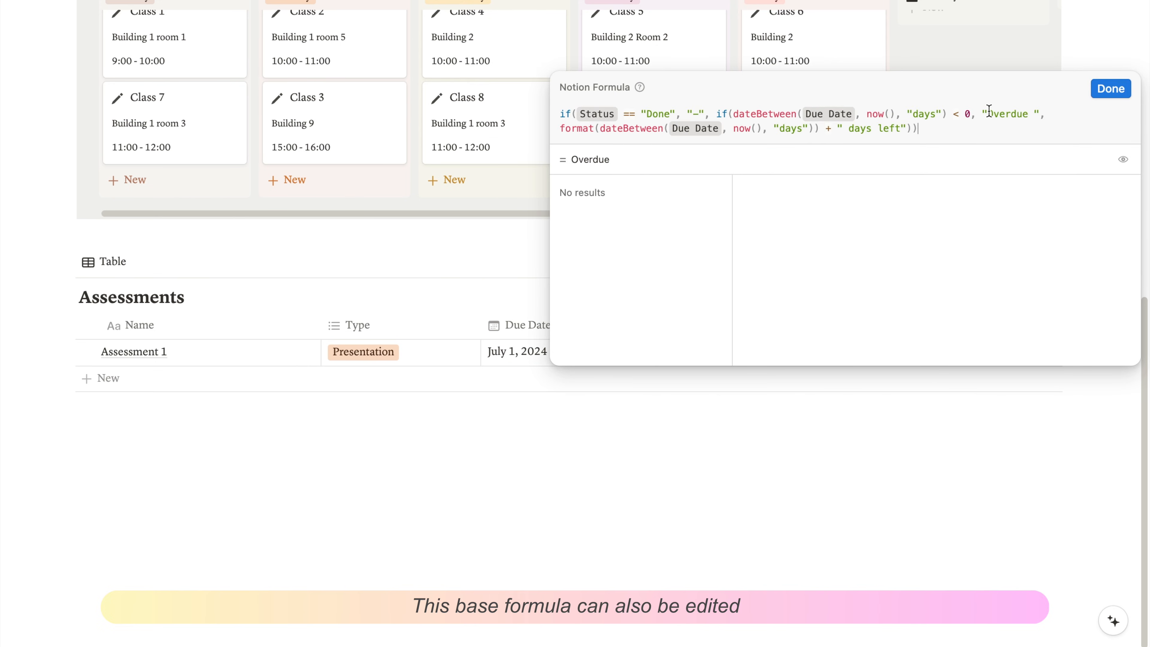
left_click(1033, 115)
type("🚨")
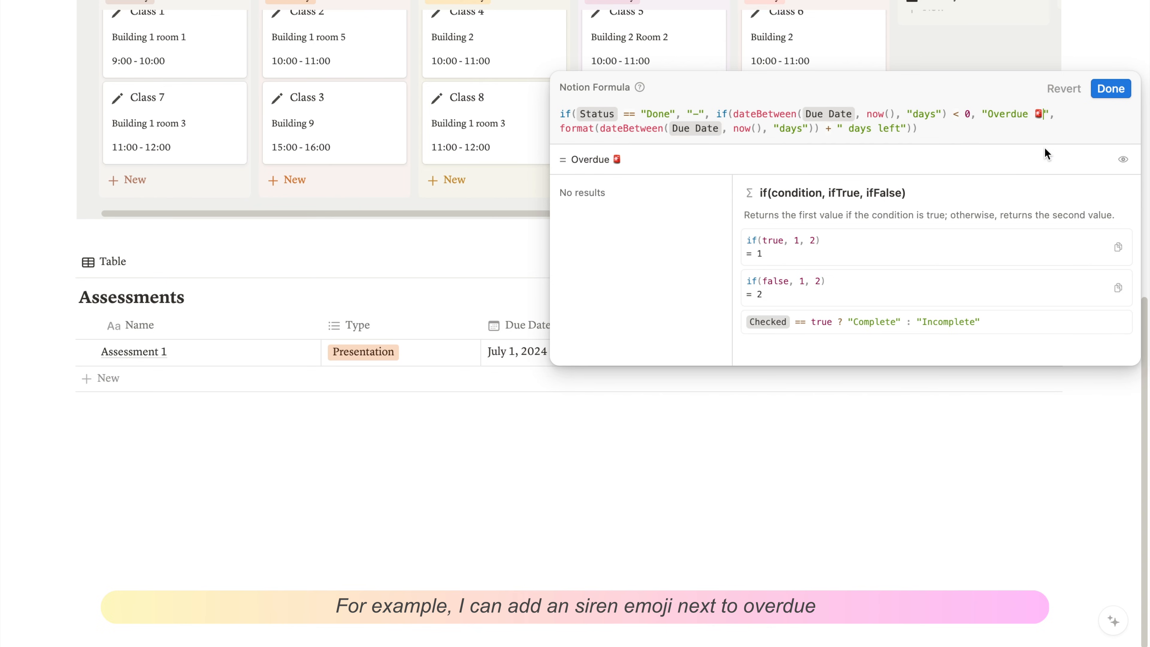
left_click(1110, 90)
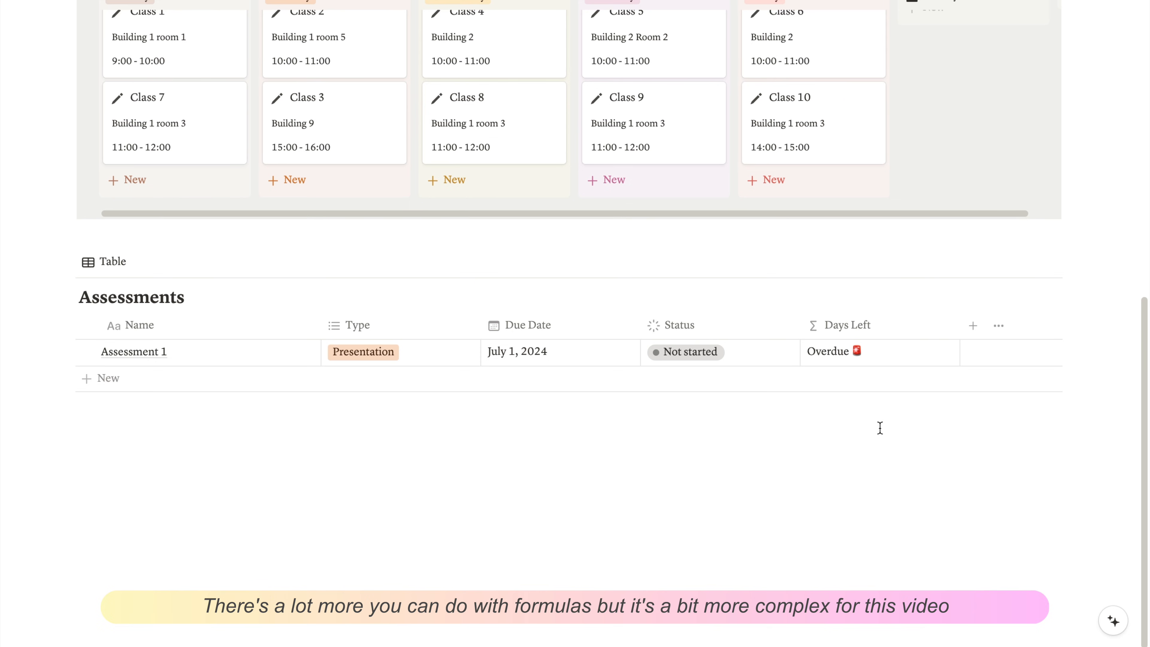
- Set Assessment 1's due date to August 1, 2024
left_click(575, 362)
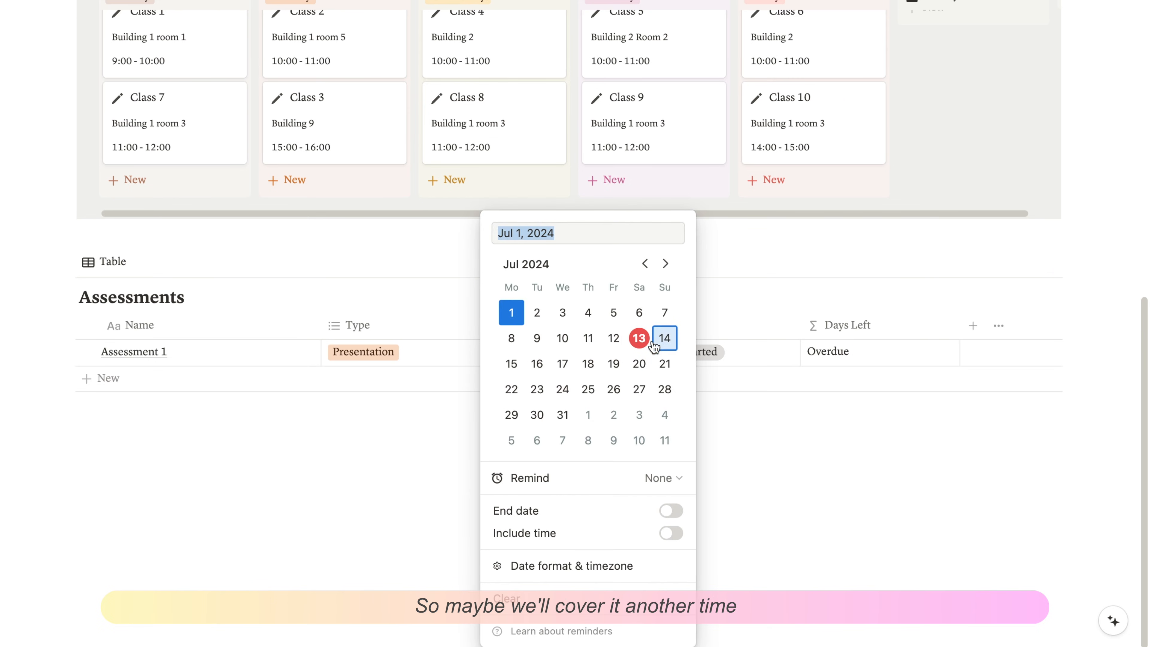
left_click(613, 413)
key("Escape")
- Add a Relation property to the Assessments table that links it to the Courses database
left_click_drag(1145, 373, 1136, 182)
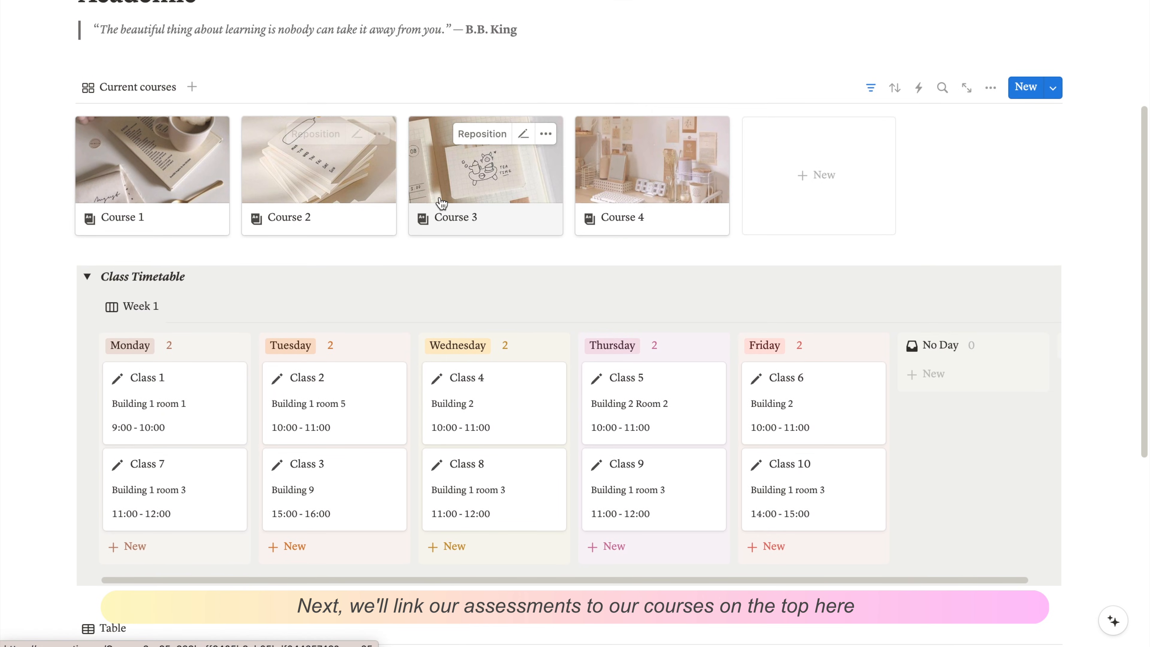
scroll(550, 217, "down", 8)
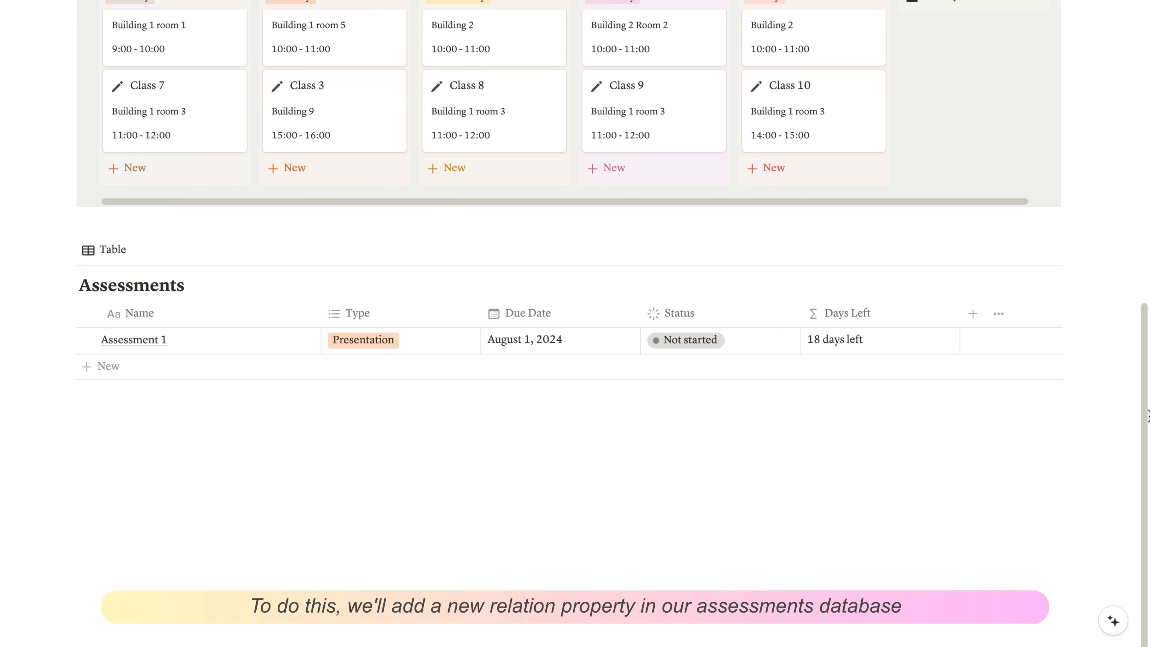
left_click(973, 317)
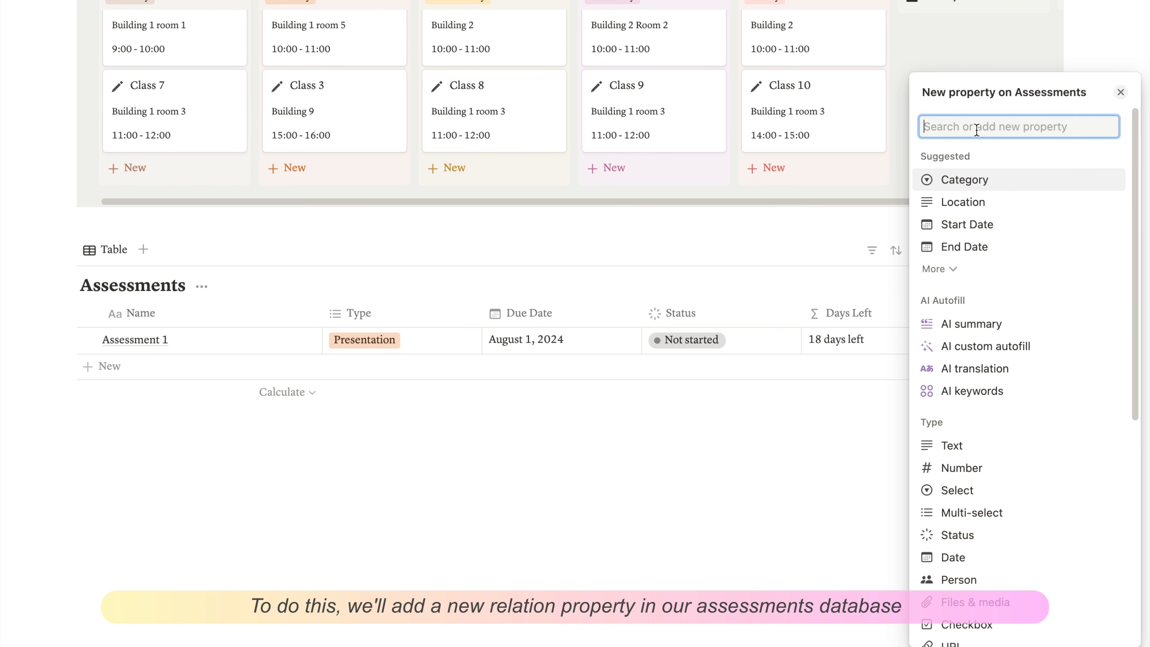
type("relation")
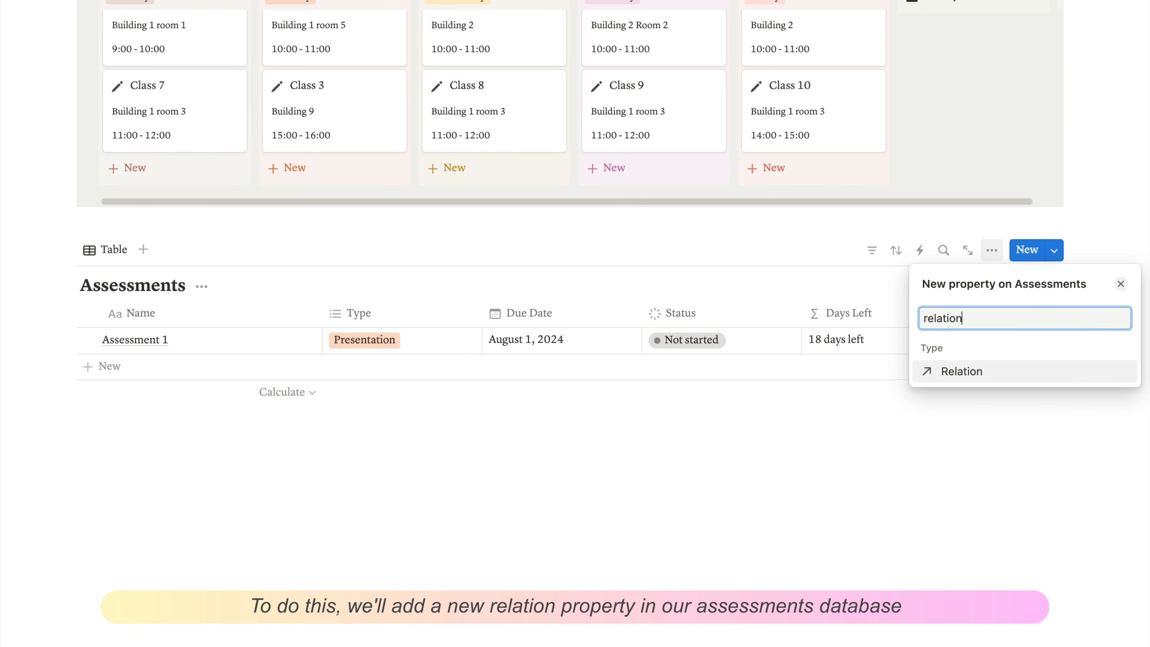
left_click(969, 378)
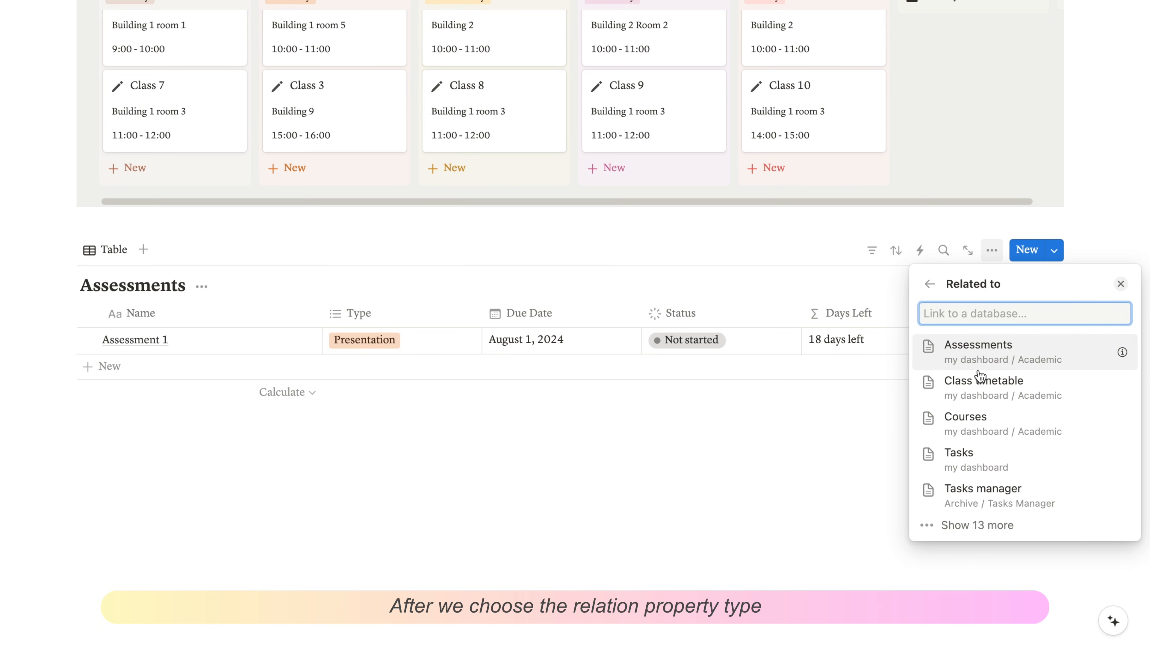
left_click(958, 432)
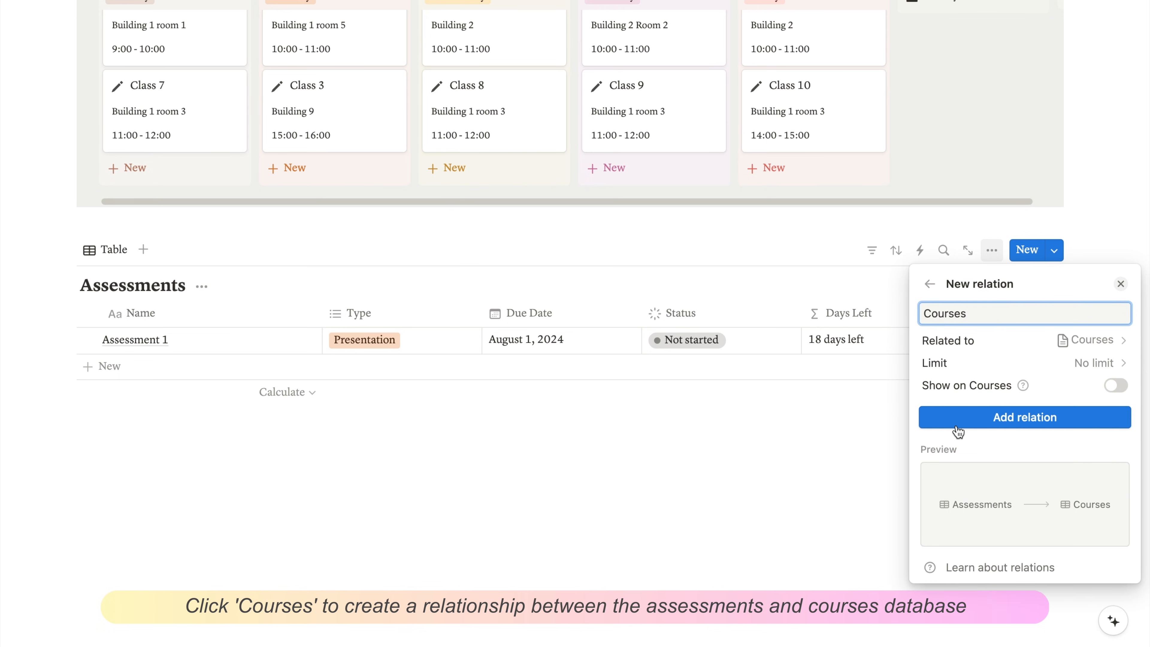
left_click(1102, 430)
left_click(821, 469)
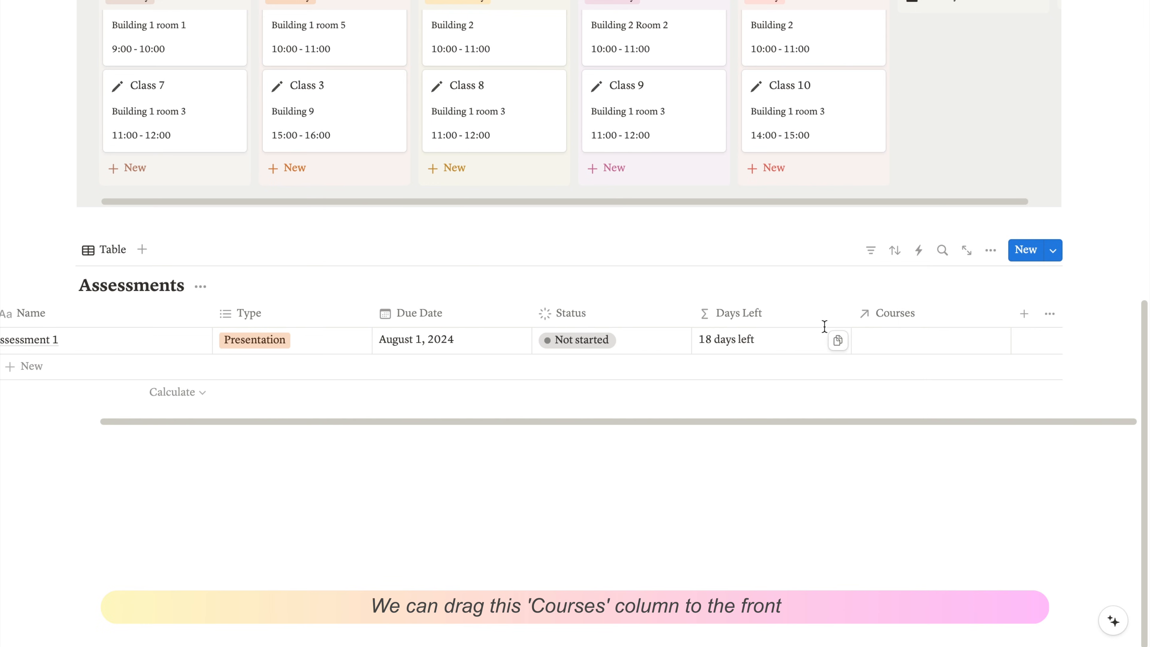
- Move the Courses column to the front of the Assessments table and link Assessment 1 to Course 1
left_click_drag(916, 321, 180, 337)
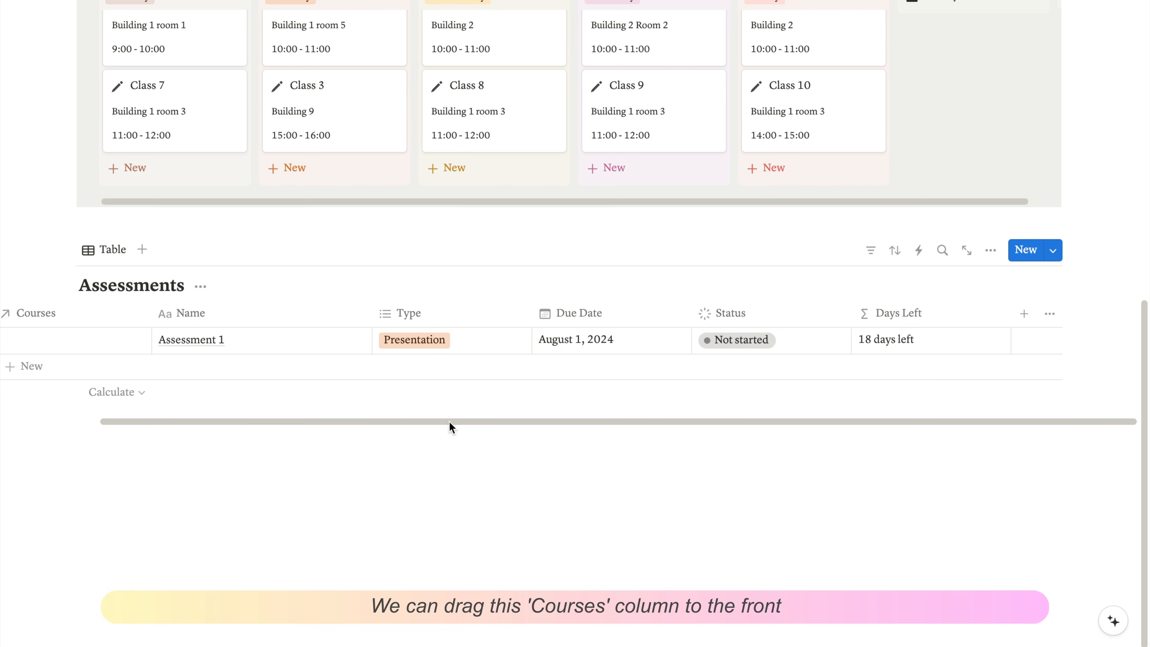
left_click_drag(449, 421, 355, 422)
left_click(194, 344)
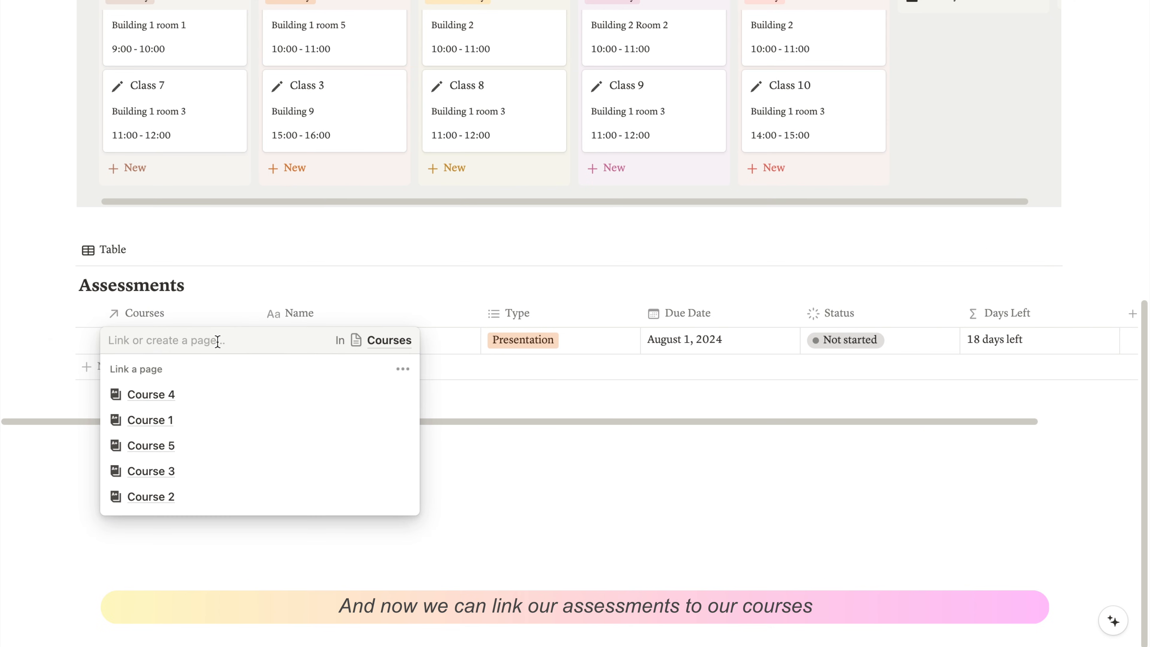
left_click(278, 420)
left_click(561, 475)
- Add a new course named "Course 5" to the Current courses gallery
scroll(475, 144, "up", 8)
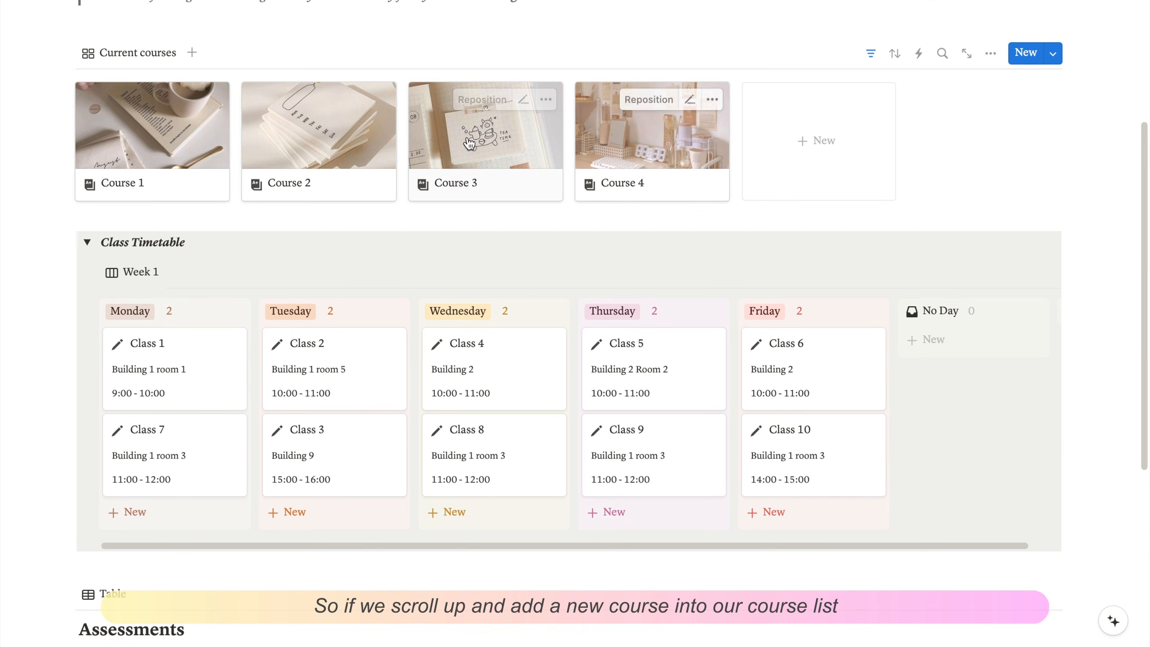
left_click(827, 153)
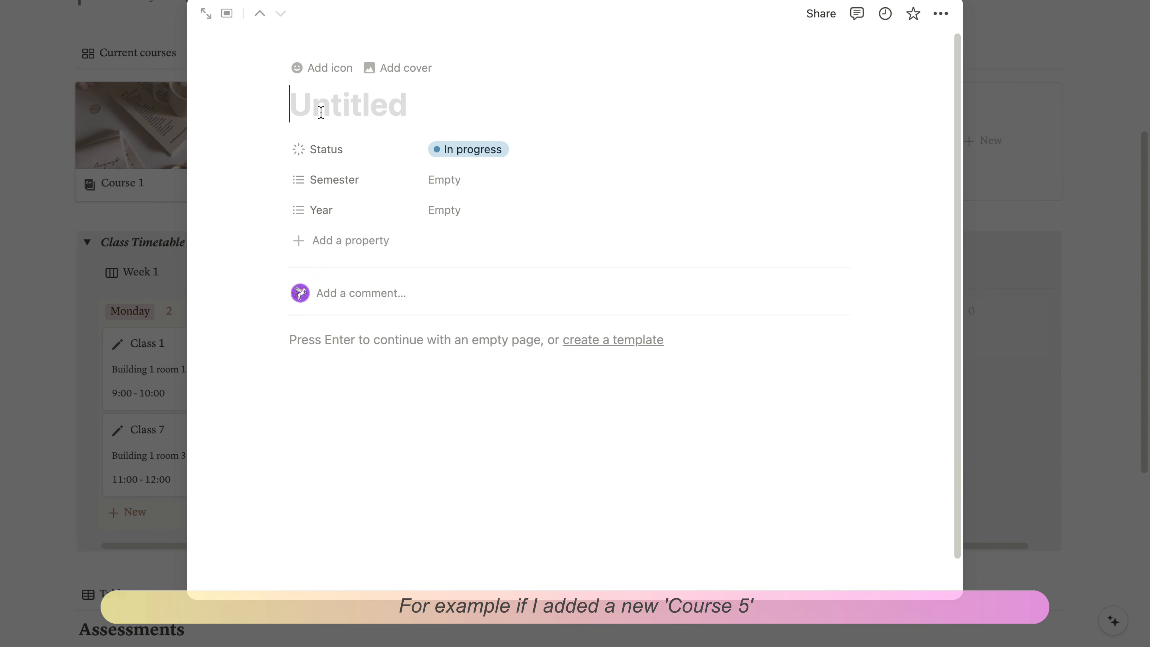
type("Course 5")
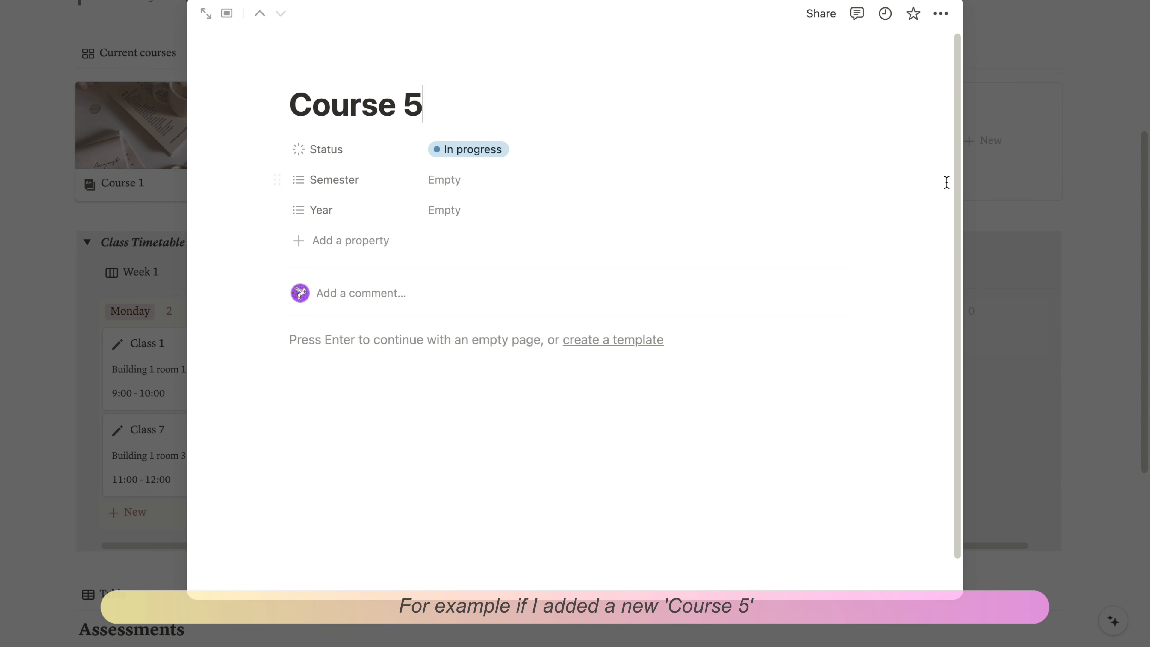
left_click(1025, 187)
- Check which courses can be linked to Assessment 1 in its Courses relation
scroll(1068, 298, "down", 7)
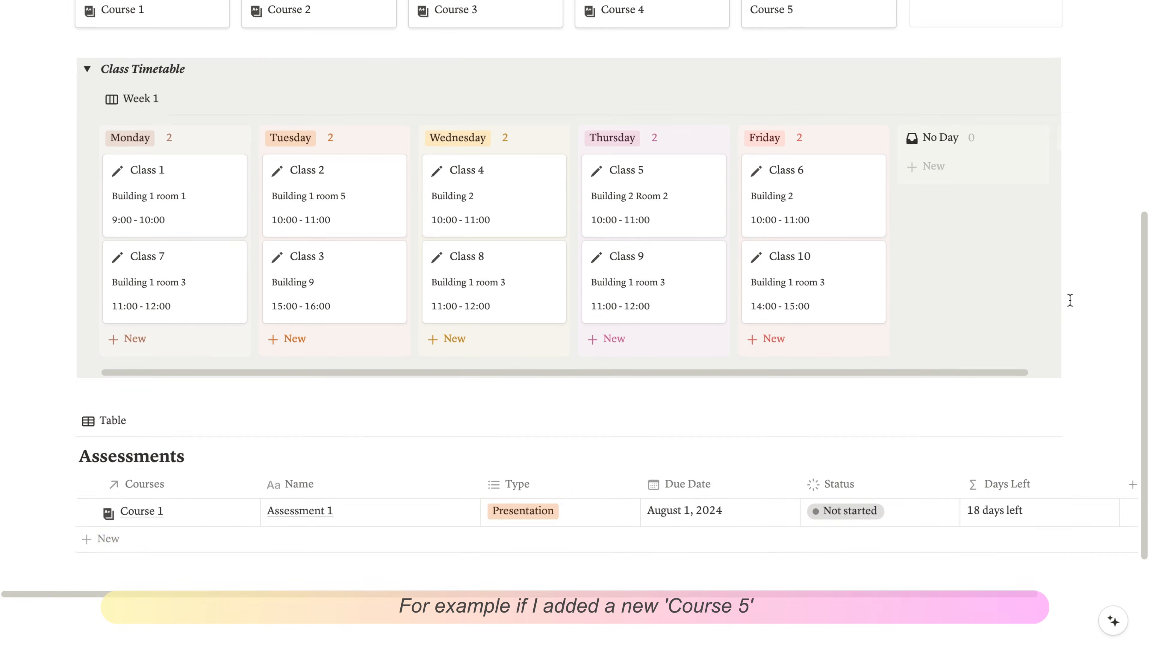
left_click(197, 377)
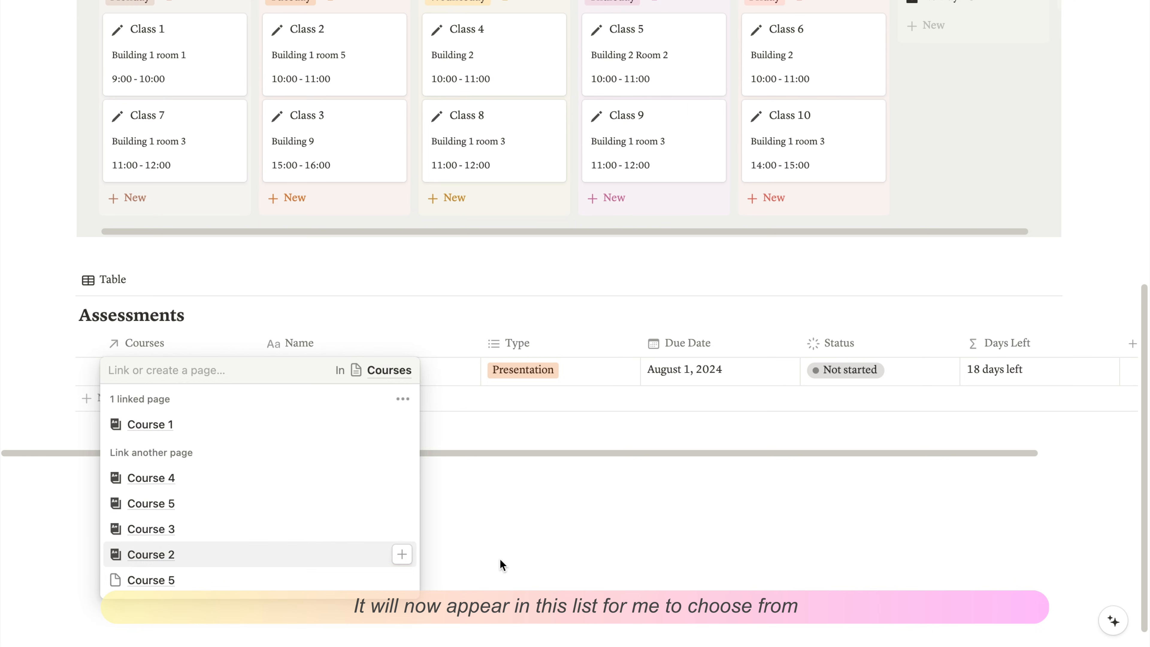
key("Escape")
- Add a Text property named "Grade" to the Assessments table
left_click_drag(763, 466, 872, 467)
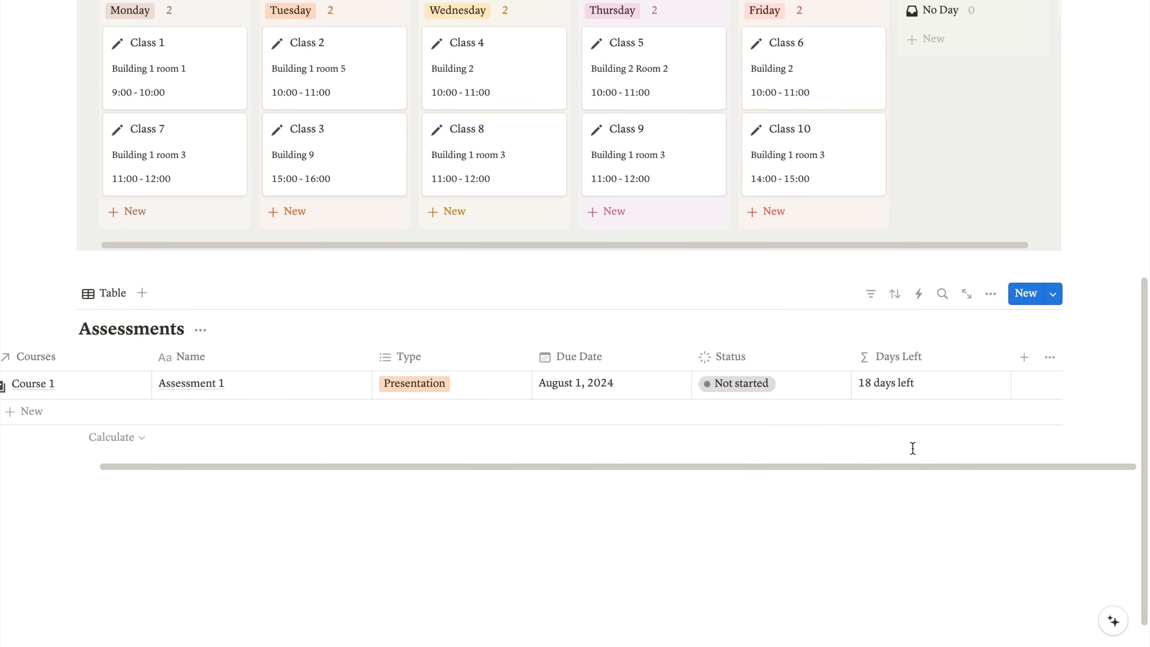
left_click(1025, 358)
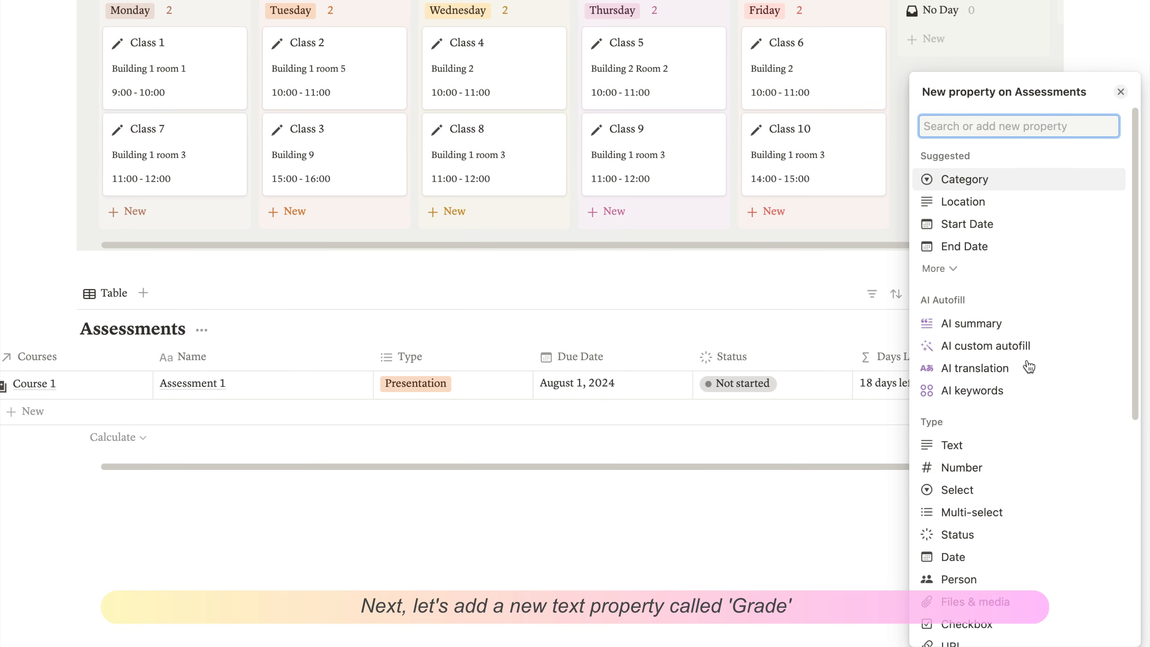
left_click(973, 445)
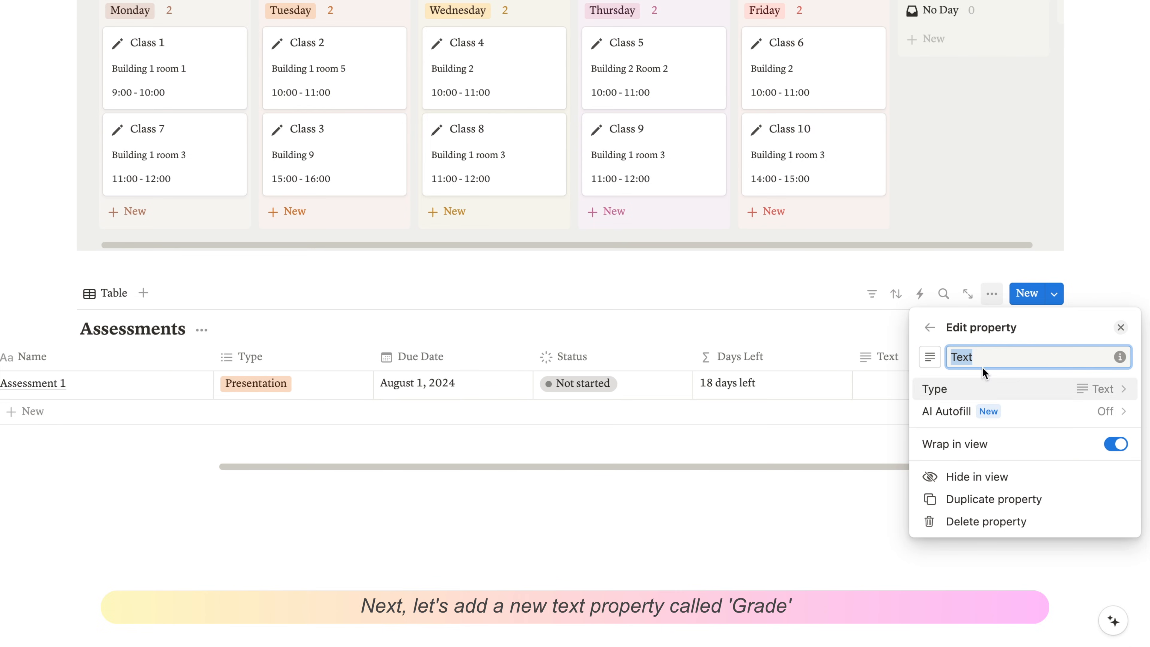
type("Grade")
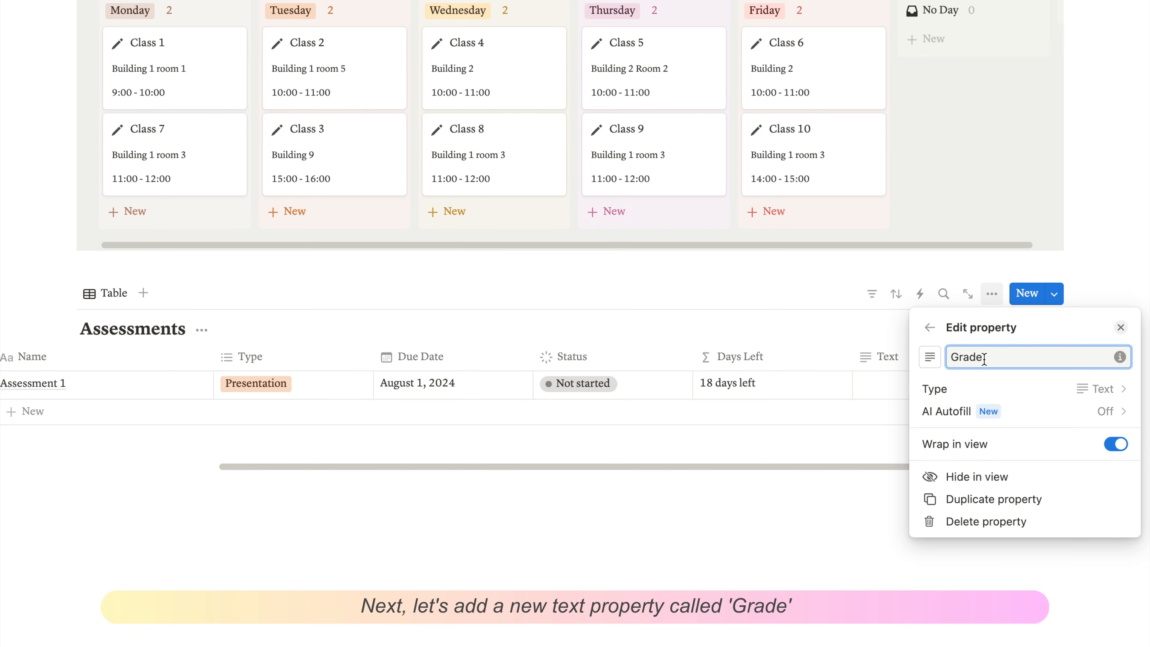
left_click(867, 452)
- Add a new row linked to Course 1 and named "Assessment 2" in the Assessments table
left_click_drag(842, 466, 632, 483)
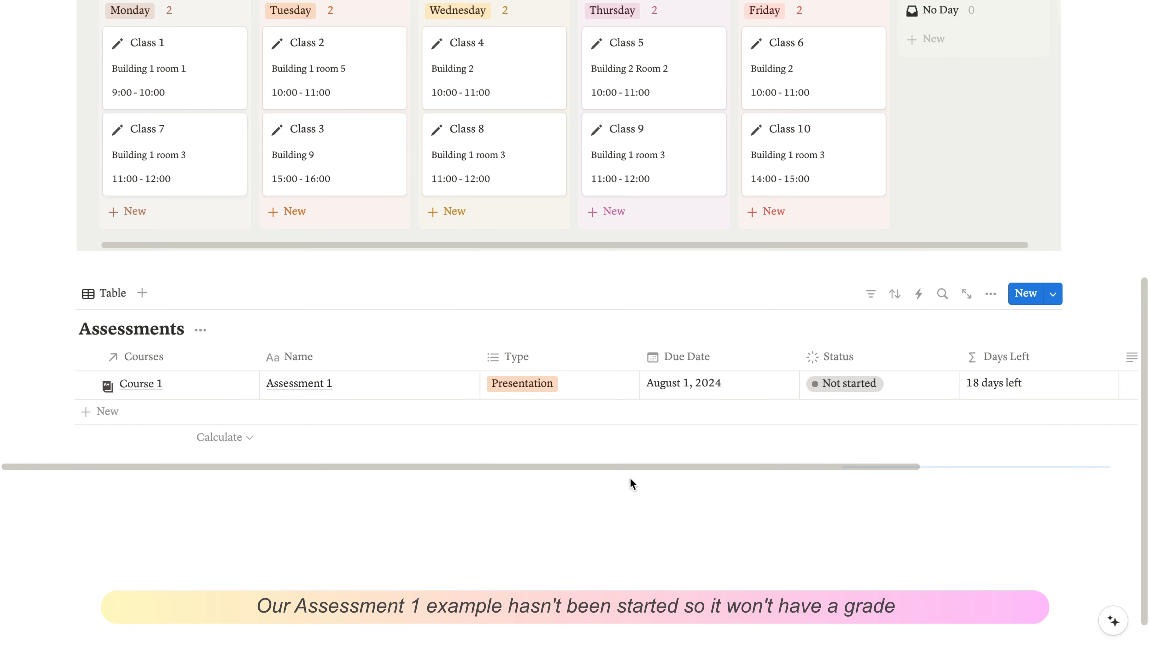
left_click(112, 416)
left_click(160, 424)
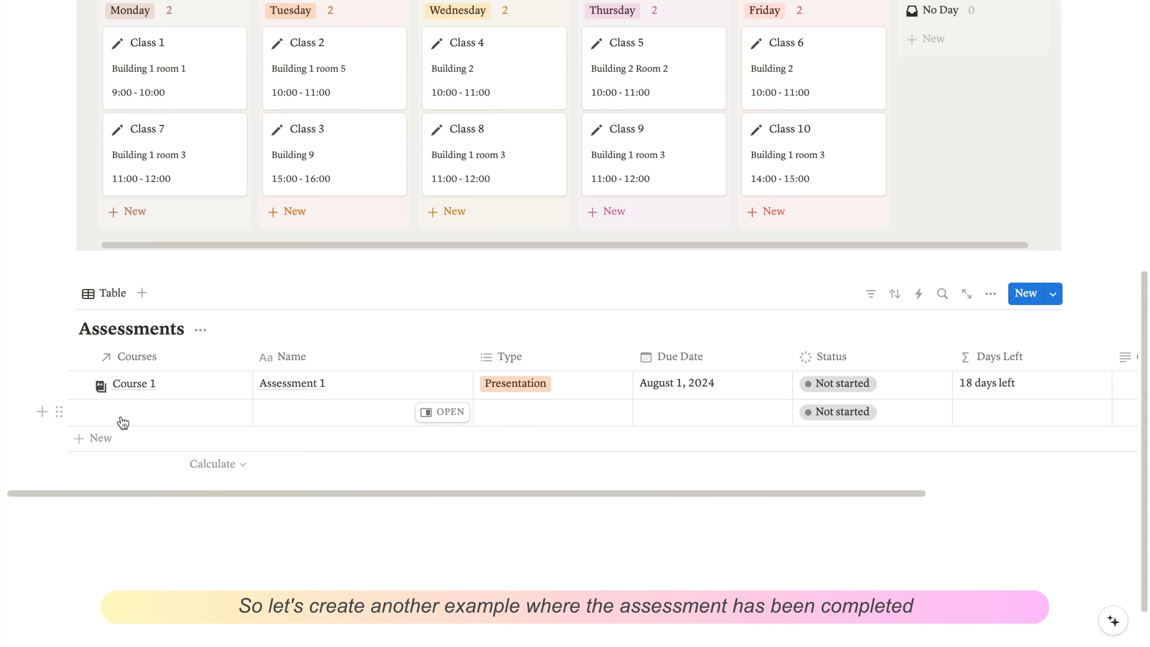
left_click(120, 421)
left_click(159, 518)
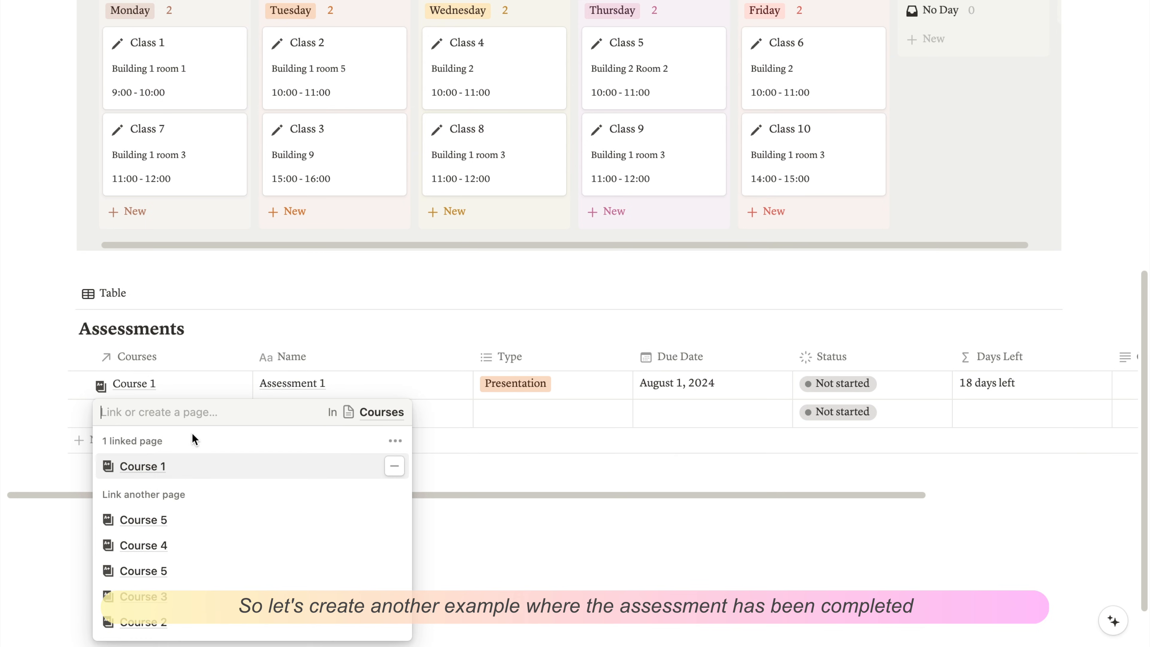
key("Escape")
key("Right")
type("As")
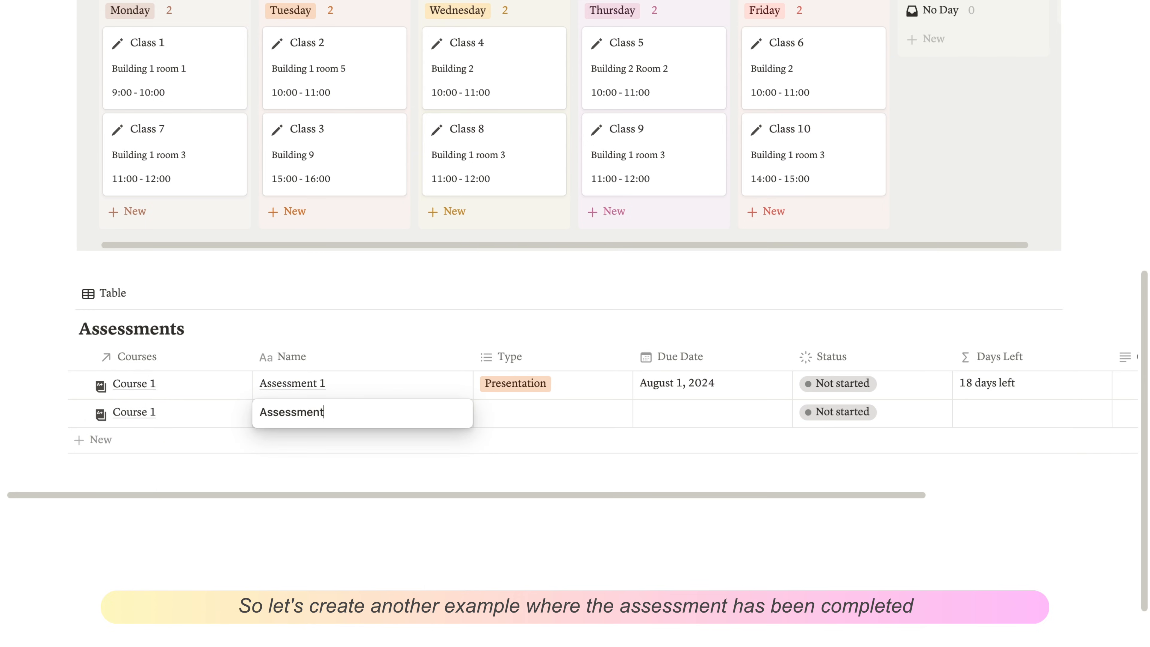
- Set Assessment 2's type to Report and its due date to July 1, 2024
key("Tab")
left_click(525, 488)
key("Escape")
left_click(676, 421)
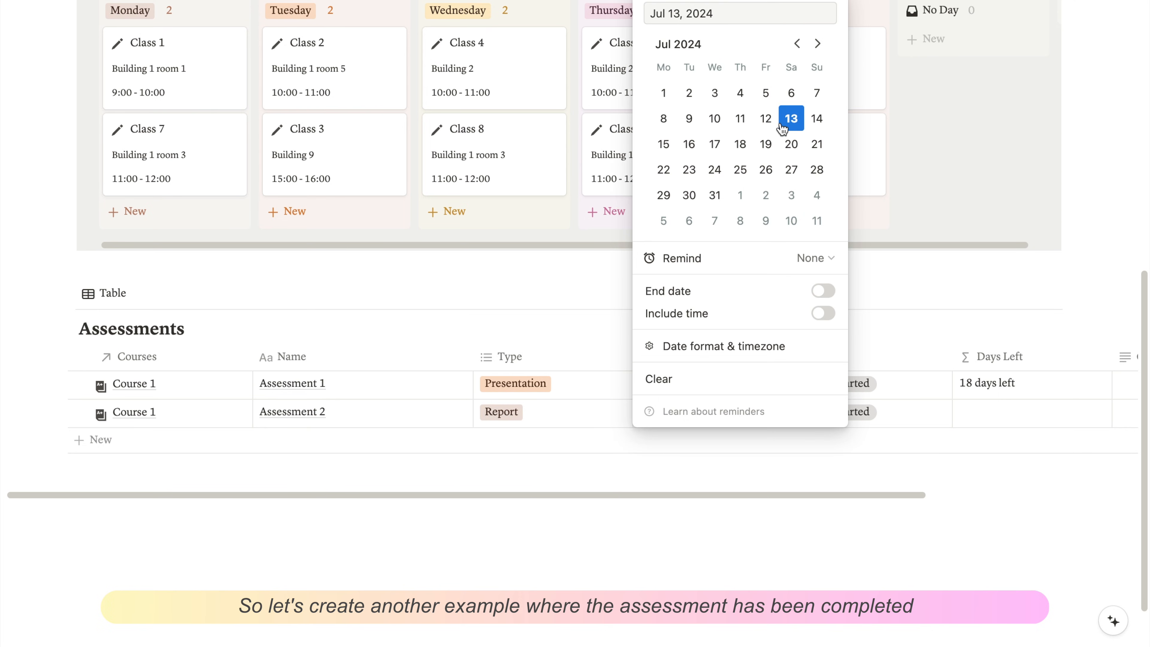
left_click(664, 93)
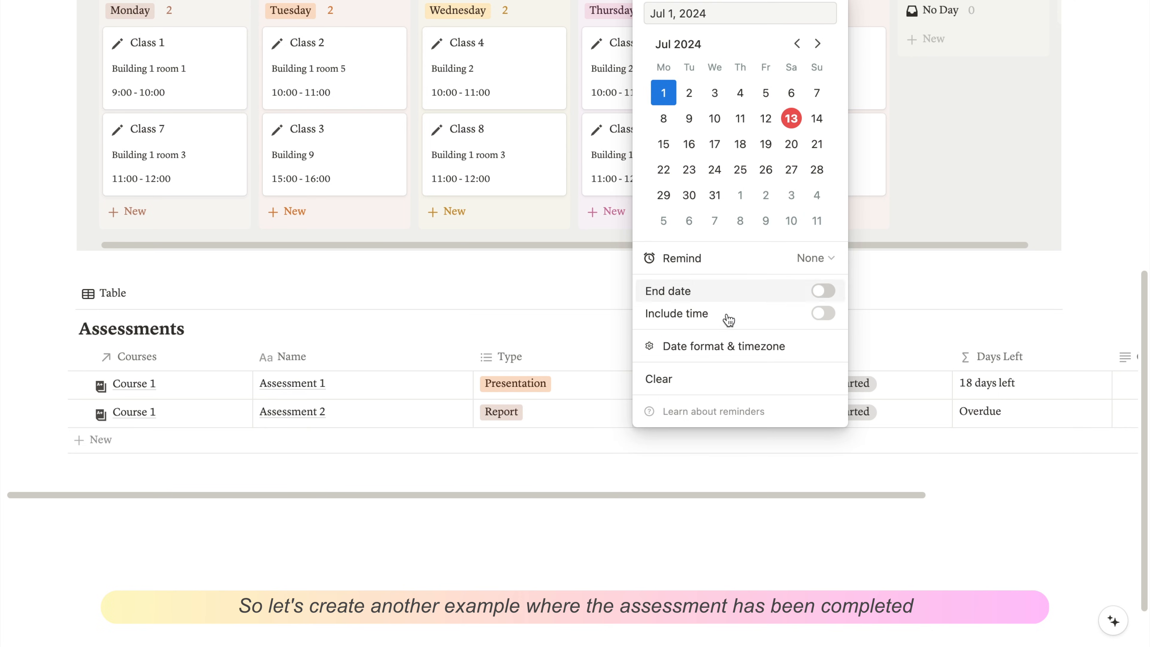
left_click(564, 451)
- Set Assessment 2's status to Done and enter a grade of 83%
scroll(634, 430, "right", 3)
left_click(688, 411)
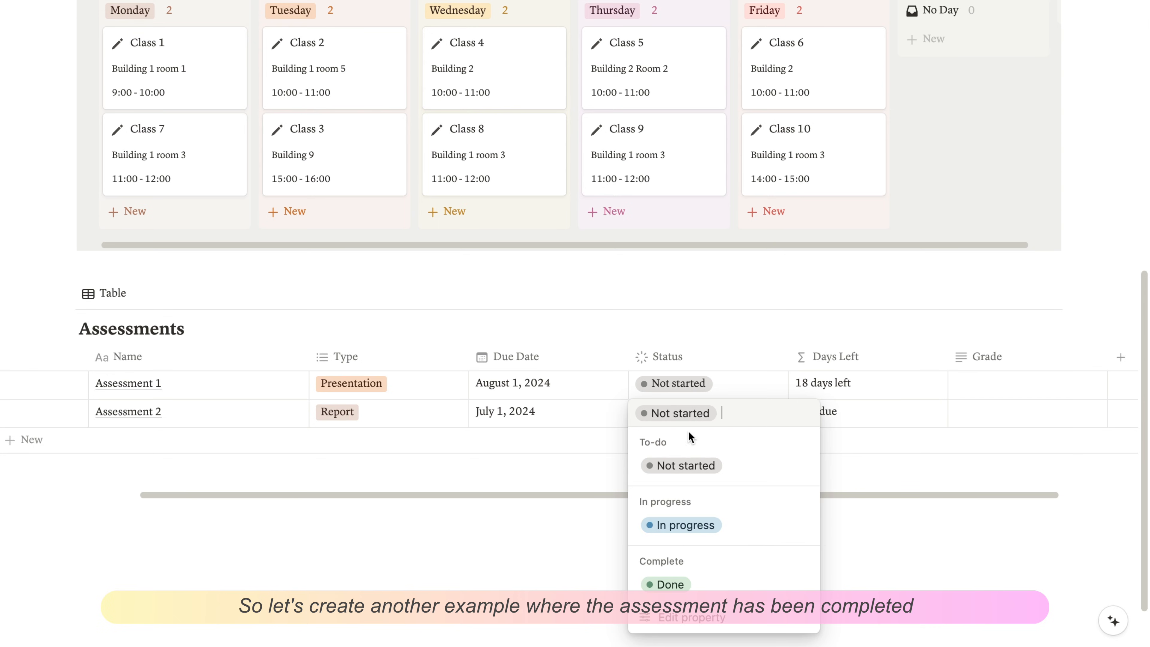
left_click(681, 584)
left_click(974, 415)
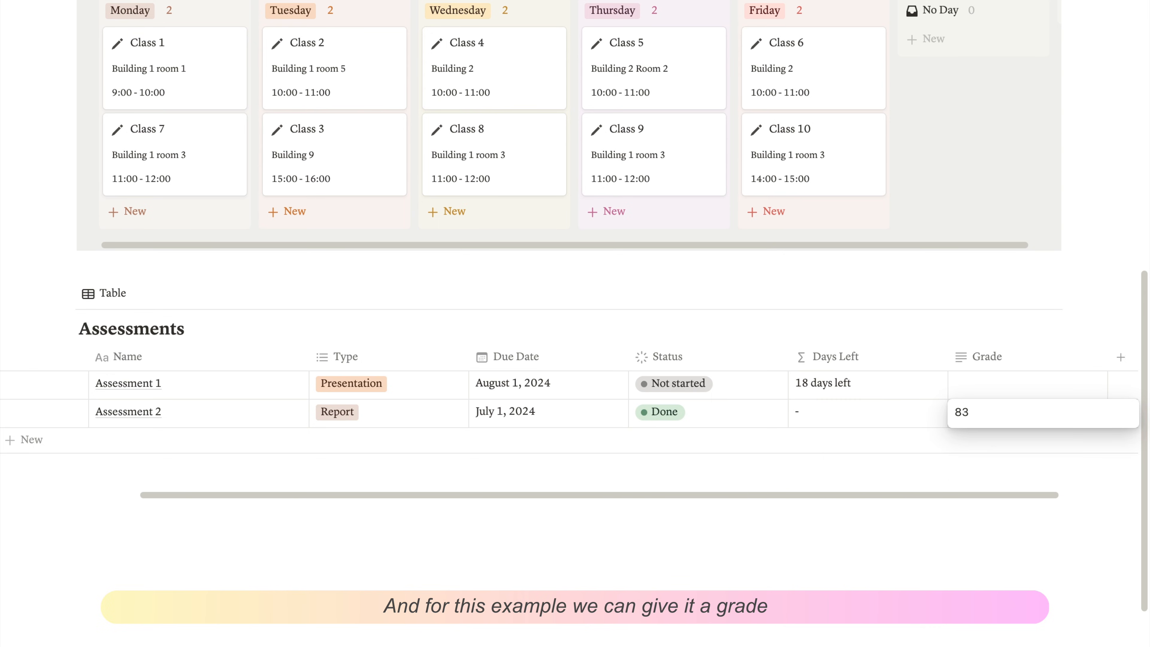
type("83%")
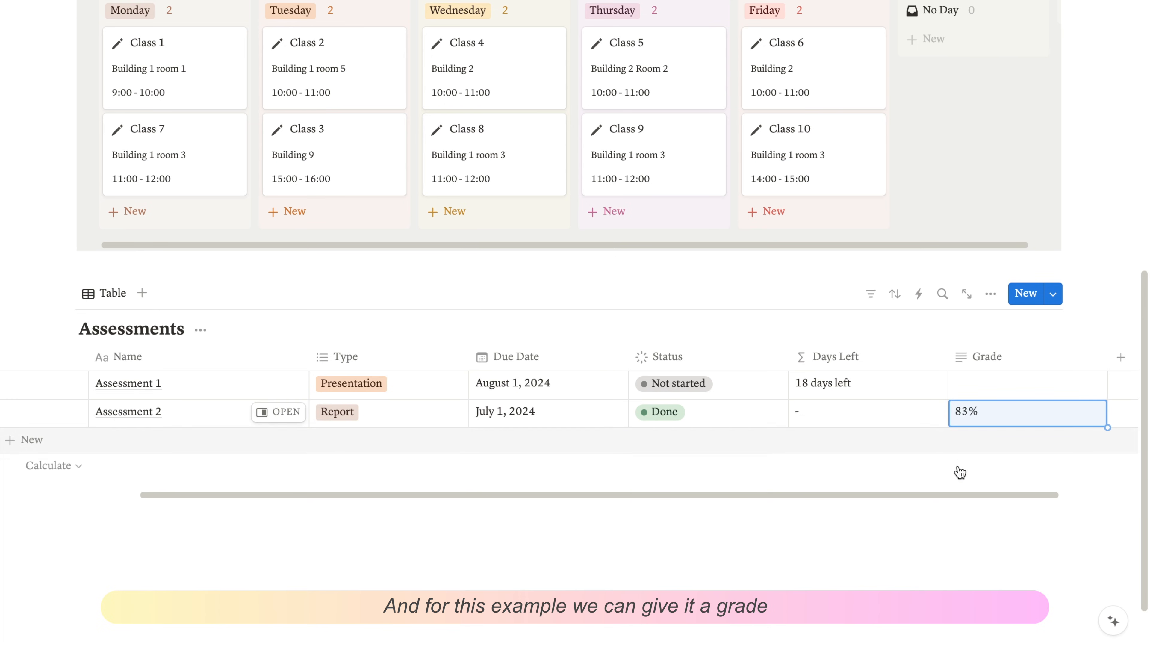
left_click(952, 522)
- Narrow all seven columns of the Assessments table, from Courses to Grade, so they fit the page width
scroll(275, 381, "left", 5)
left_click_drag(259, 358, 196, 359)
left_click_drag(419, 358, 318, 358)
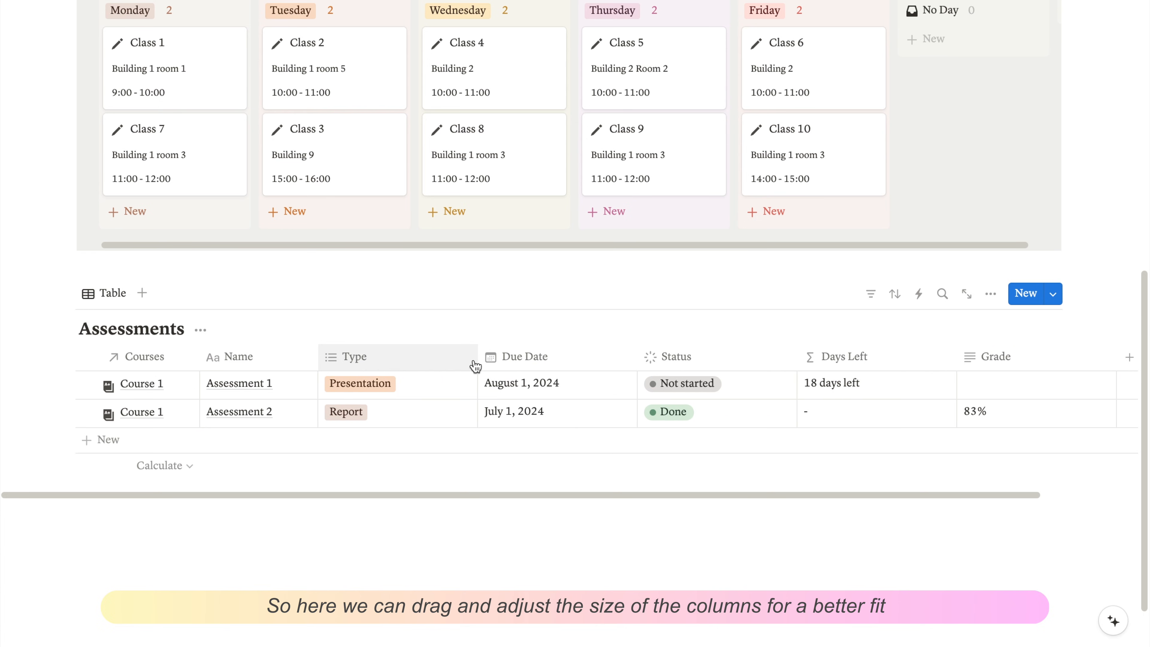
left_click_drag(475, 358, 428, 359)
left_click_drag(589, 359, 541, 360)
left_click_drag(700, 358, 664, 358)
left_click_drag(823, 358, 785, 358)
left_click_drag(945, 359, 876, 358)
- Rename the Assessments table view to "All"
left_click(991, 293)
type("All")
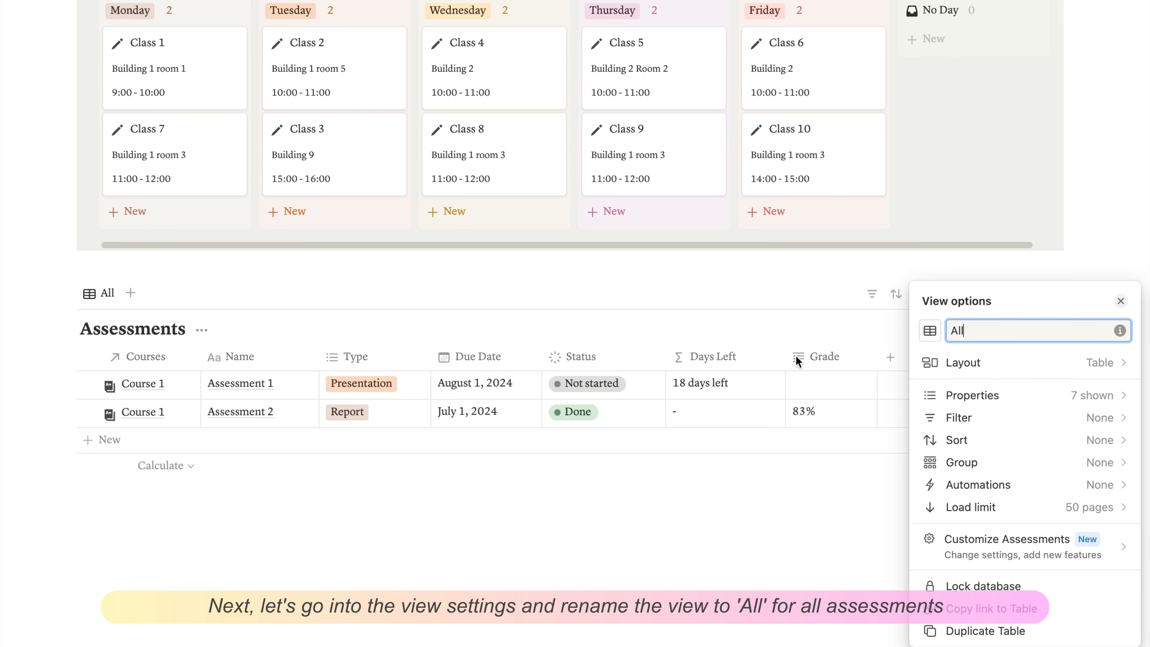
- Hide the vertical lines in the Assessments table's All view and sort it by Due Date in ascending order
left_click(1037, 363)
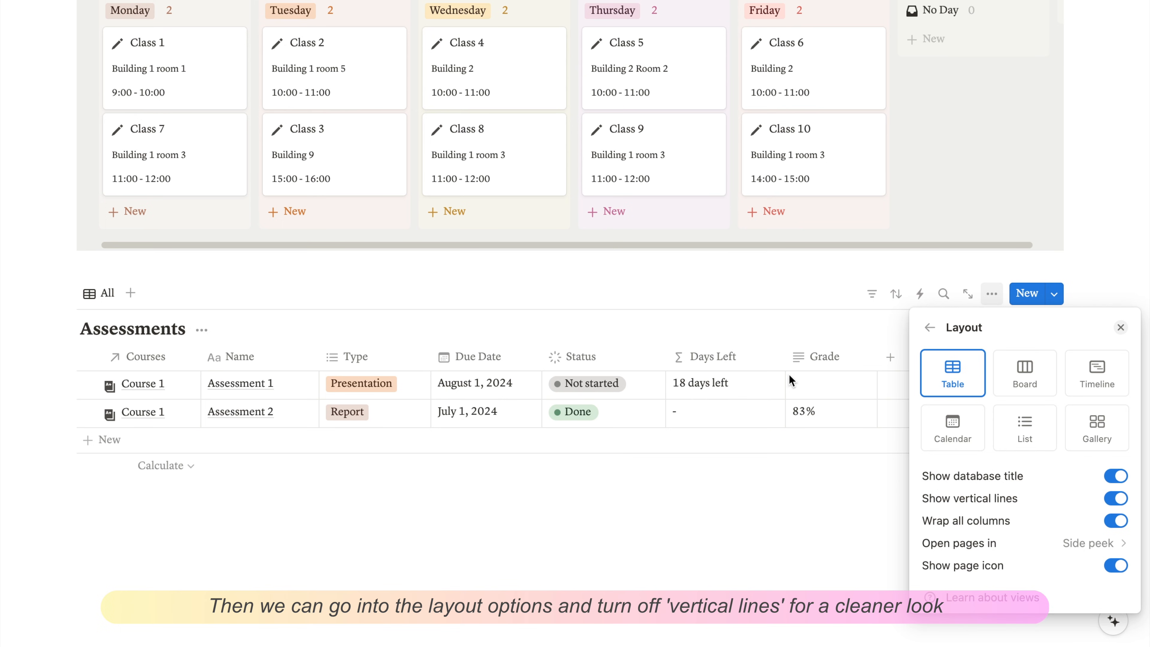
left_click(1127, 498)
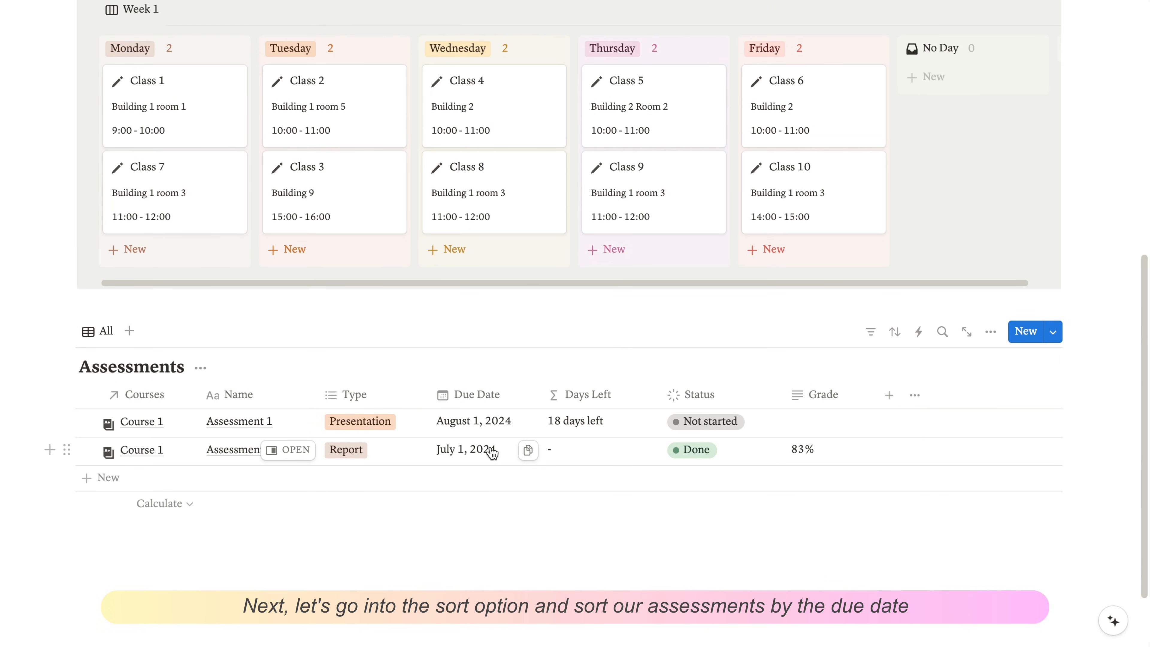
left_click(896, 331)
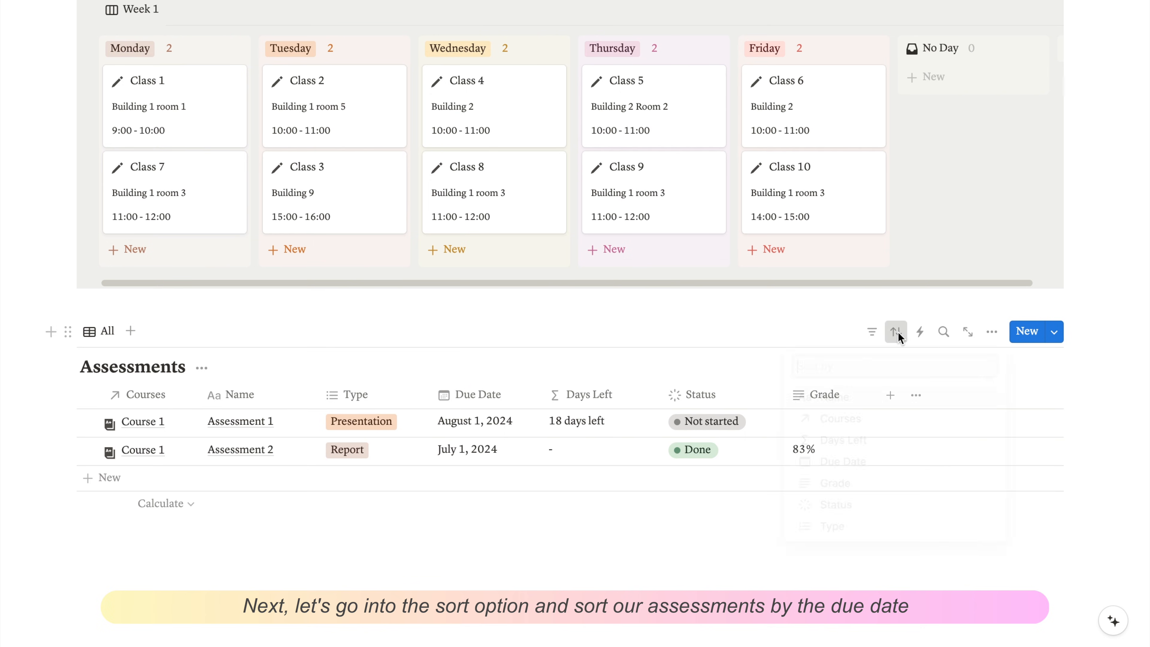
left_click(844, 474)
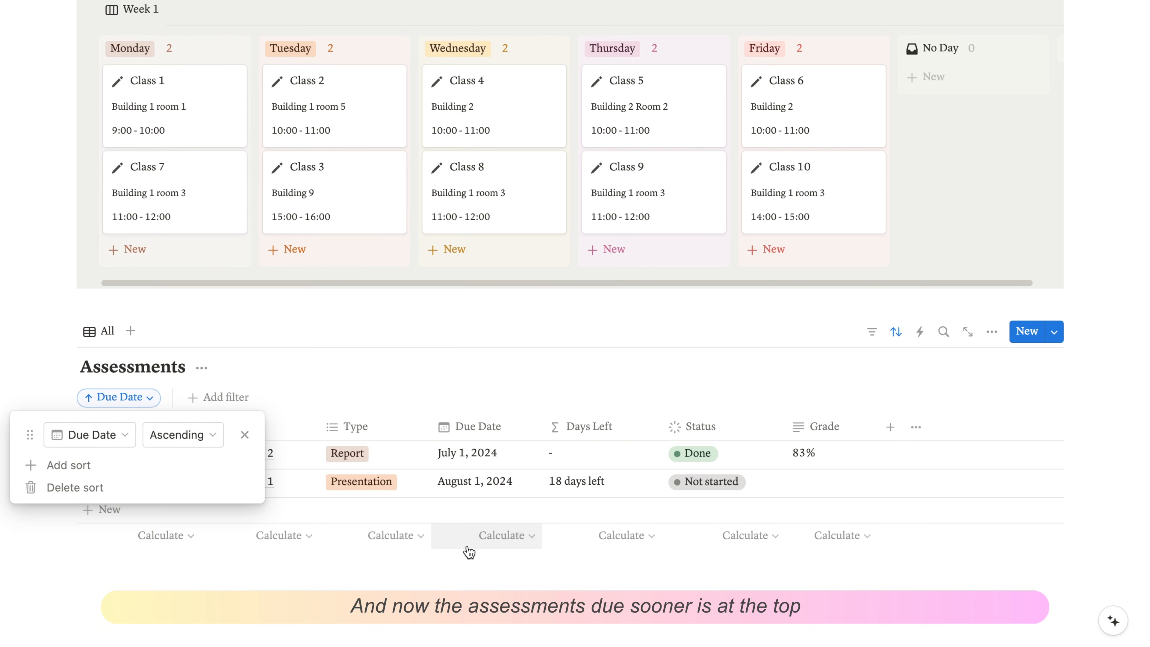
left_click(555, 576)
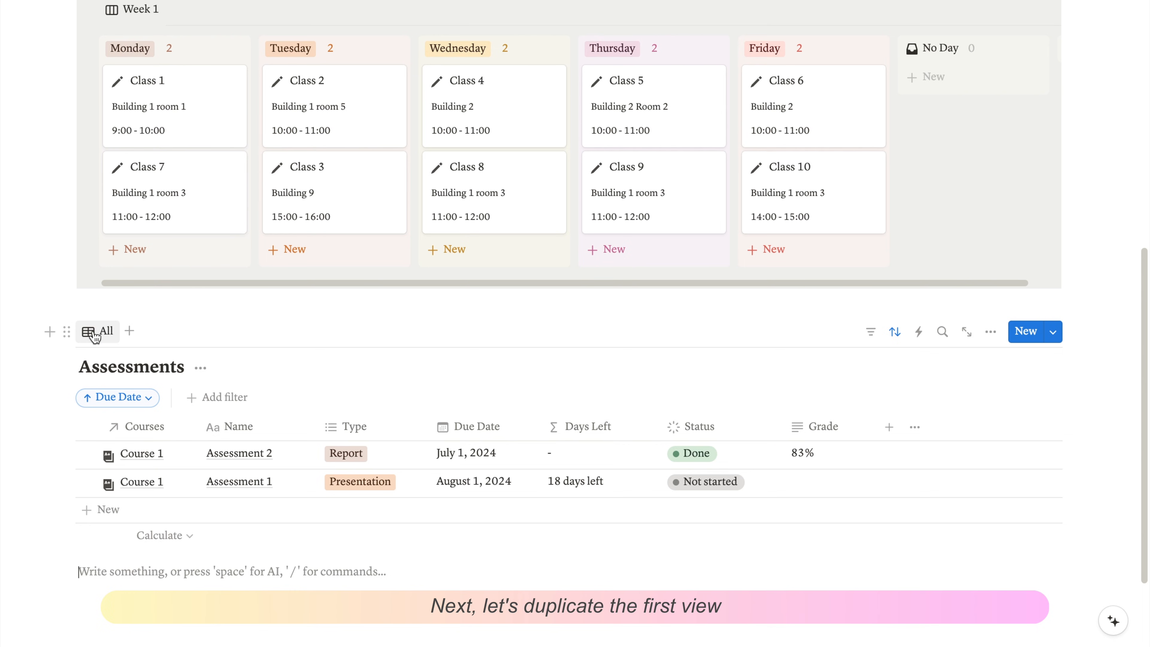
- Duplicate the All view of the Assessments table and name the copy "Active"
left_click(107, 335)
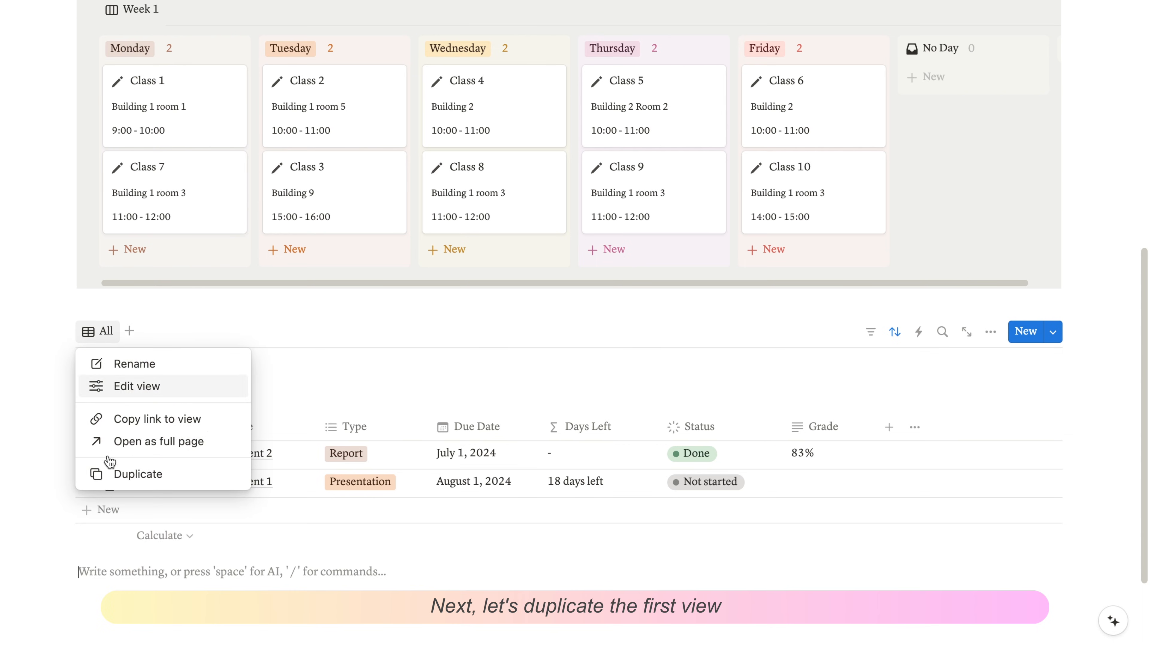
left_click(122, 474)
left_click(972, 312)
type("Active")
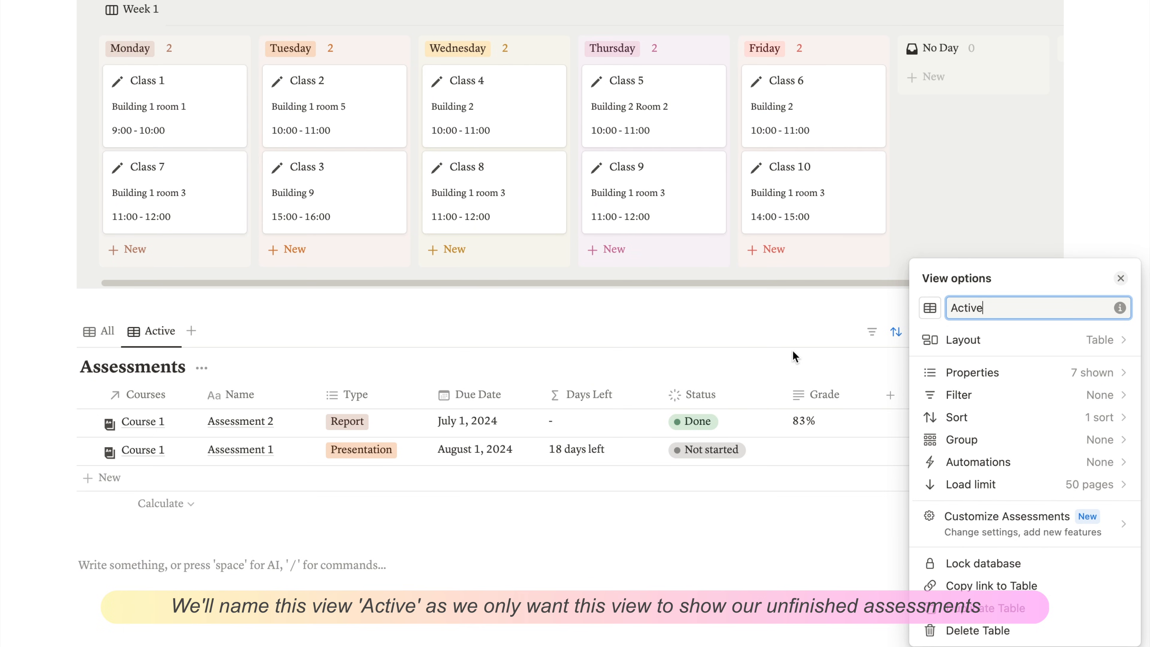
left_click(584, 378)
- Filter the Active view by Status so only To-do and In progress assessments are included
left_click(872, 334)
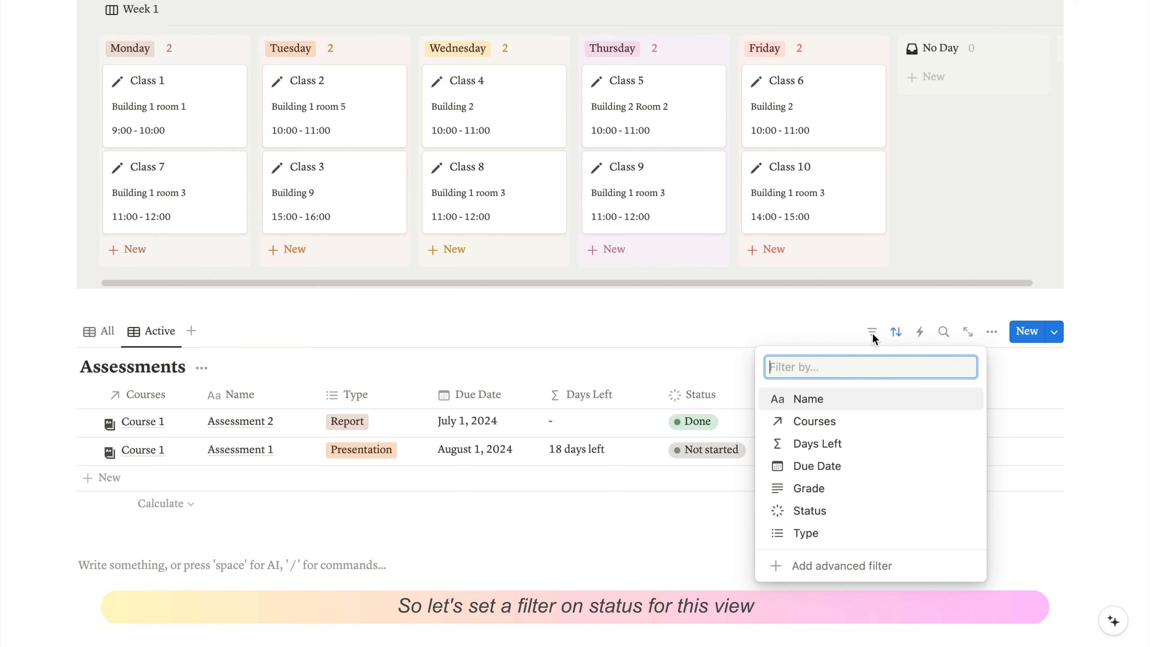
left_click(811, 511)
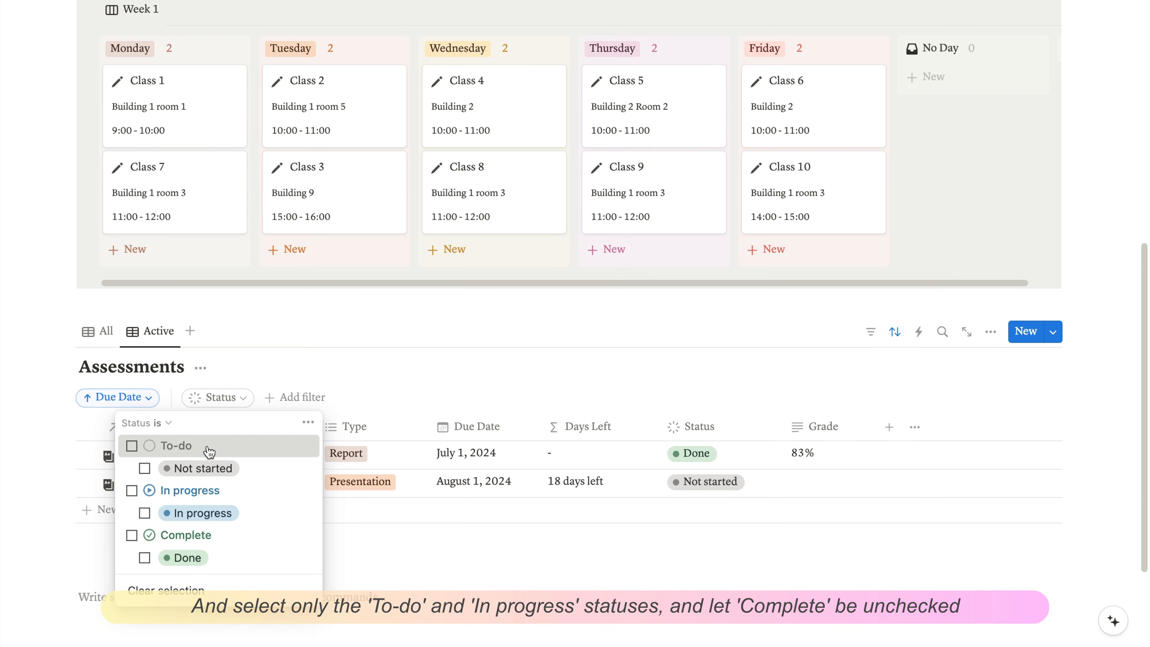
left_click(187, 447)
left_click(199, 497)
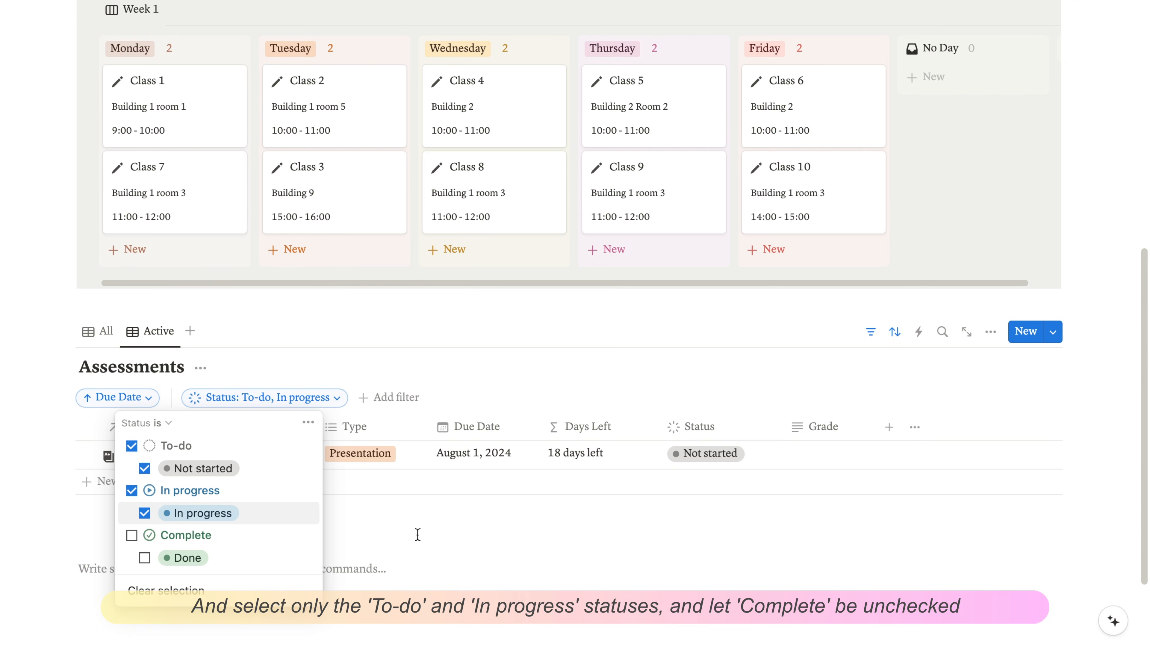
left_click(530, 558)
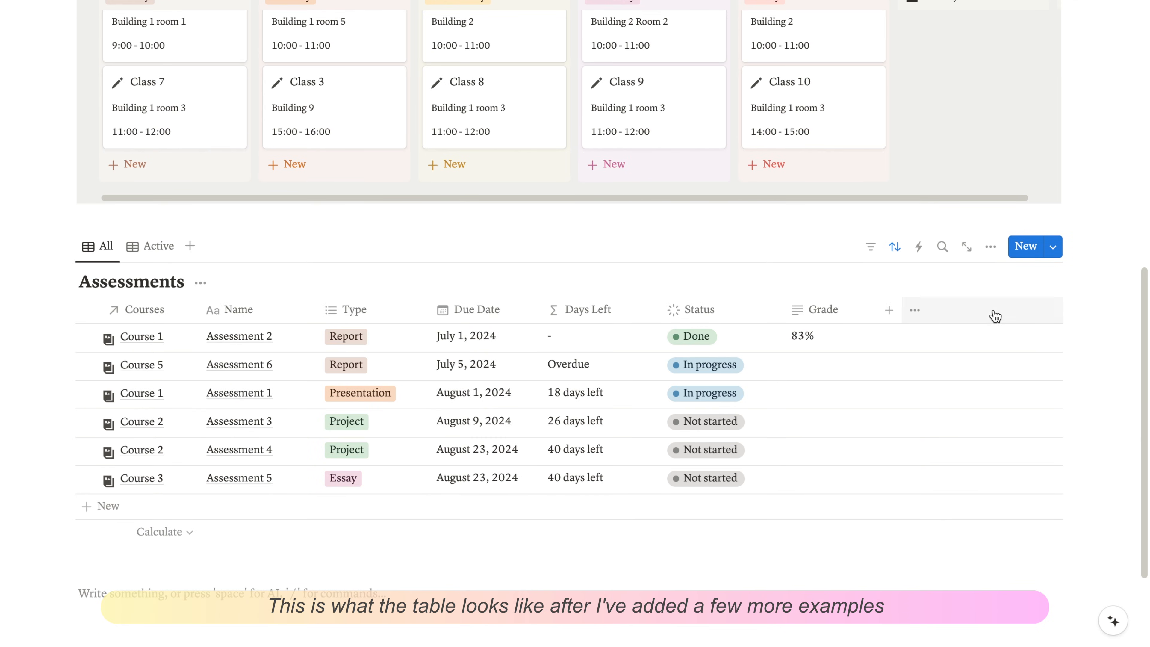
- Add a toggle list below the Assessments table, title it "Assessments" and format the title bold and italic
scroll(102, 494, "down", 2)
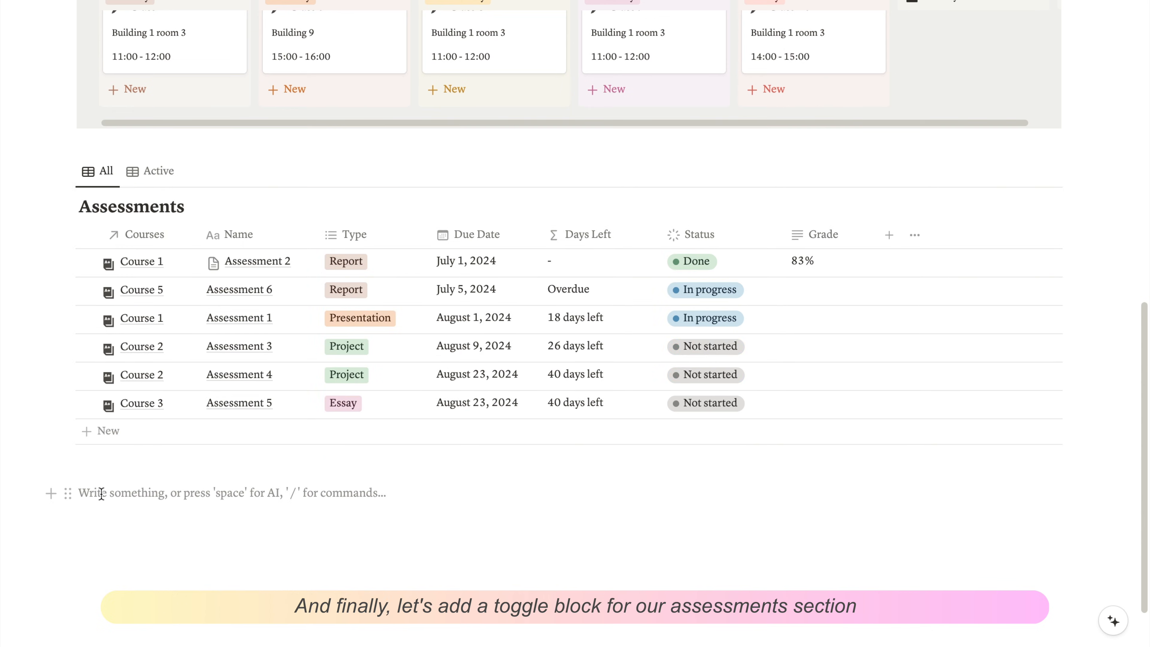
type("/toggle")
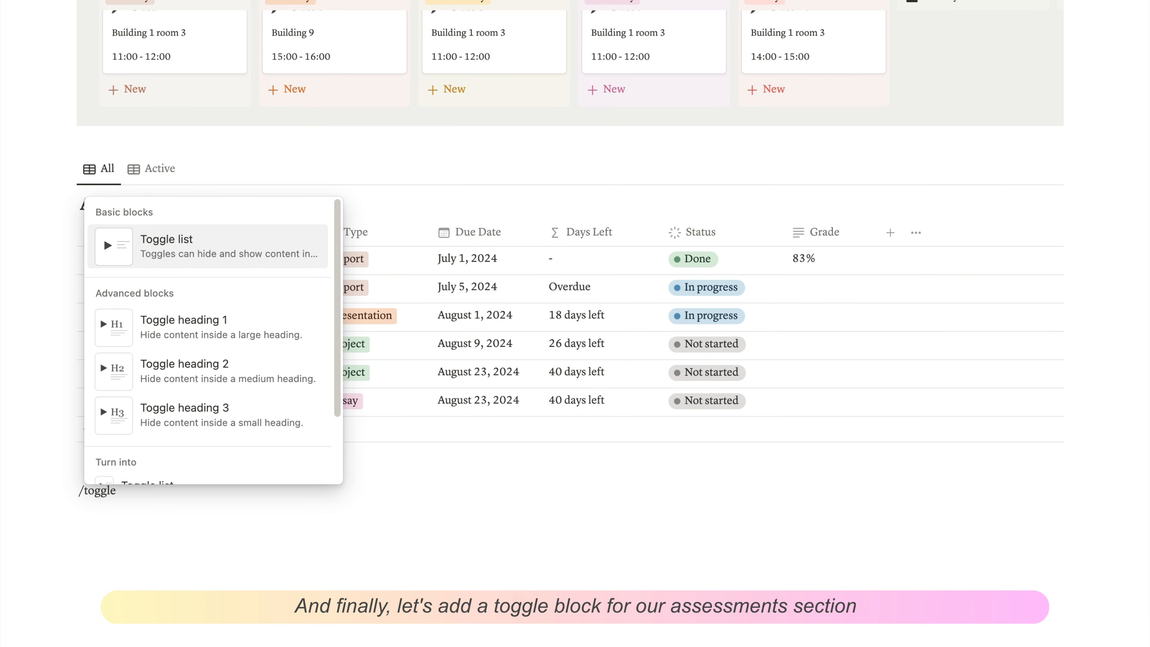
left_click(177, 258)
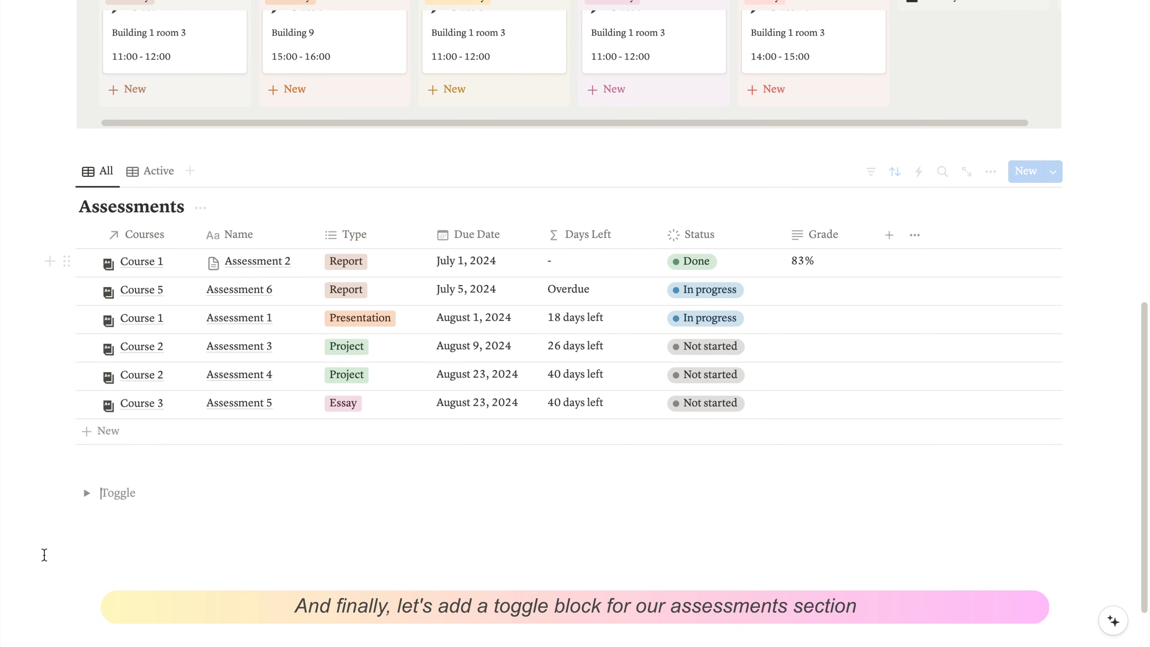
type("Assessme")
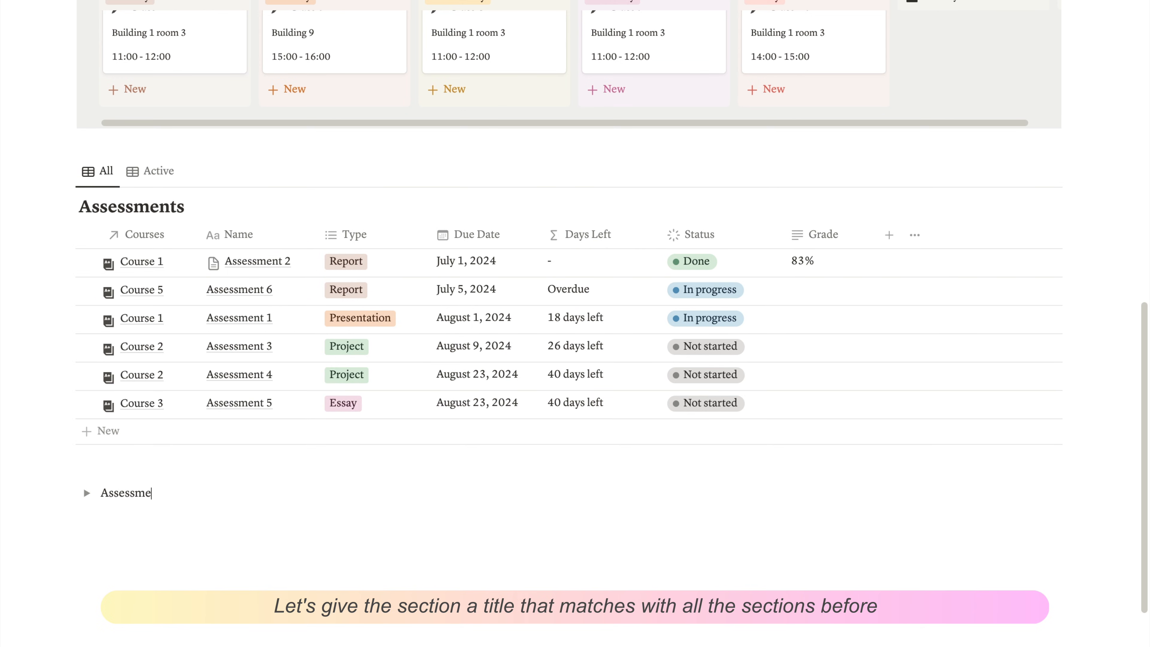
type("nts")
double_click(140, 498)
key("ctrl+b")
key("ctrl+i")
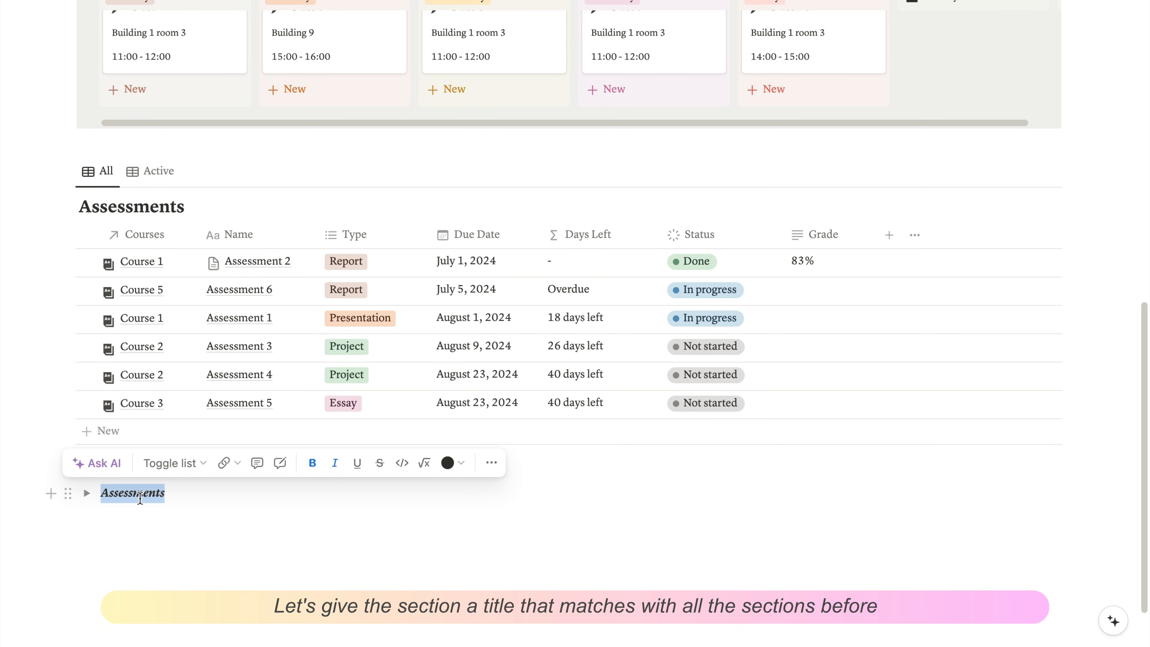
left_click(184, 541)
- Open the Assessments toggle and move the whole Assessments table inside it
scroll(244, 470, "up", 10)
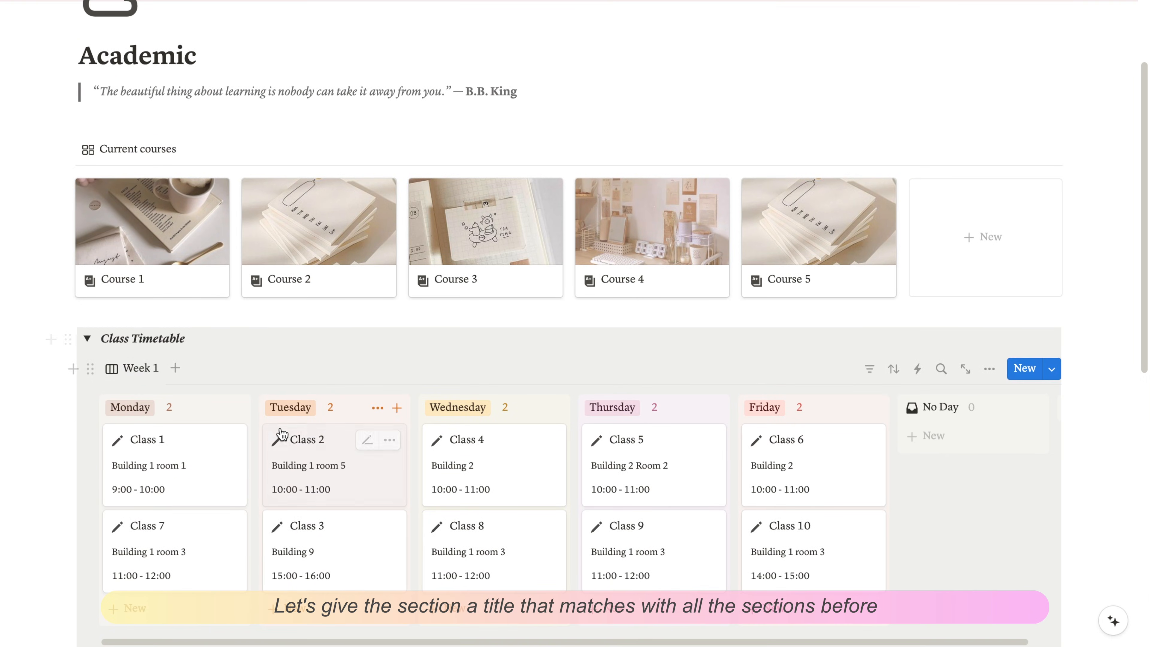
scroll(277, 431, "down", 10)
left_click(87, 403)
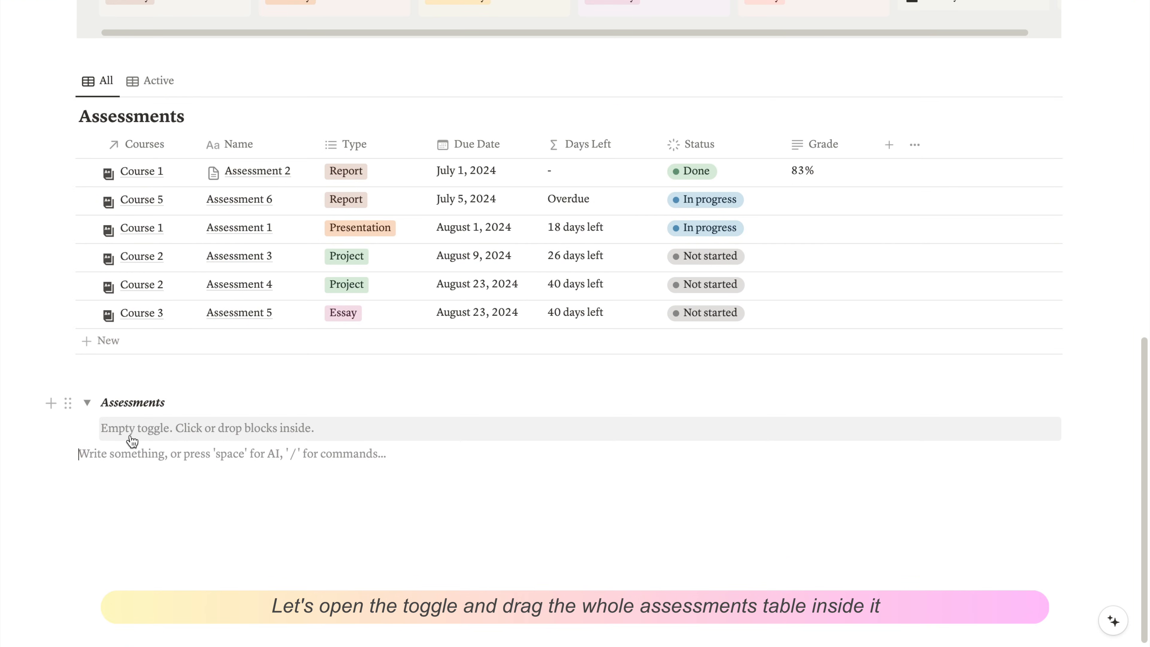
left_click_drag(61, 86, 123, 426)
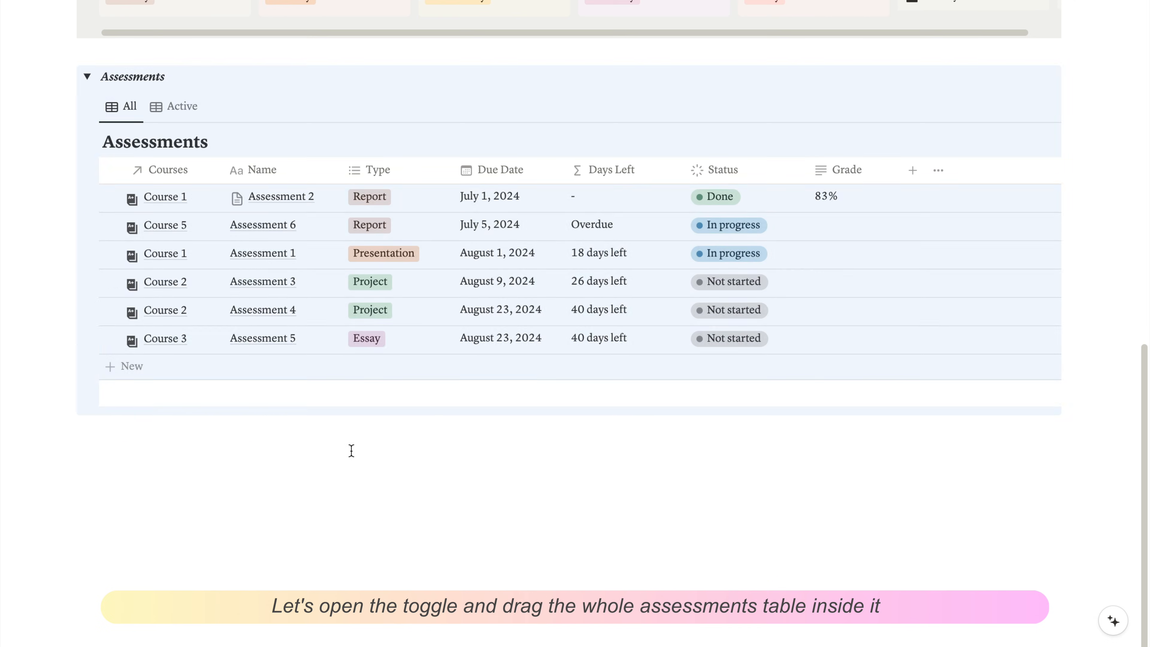
left_click(568, 463)
- Give the Assessments toggle block a gray background to match the Class Timetable section
scroll(568, 463, "up", 3)
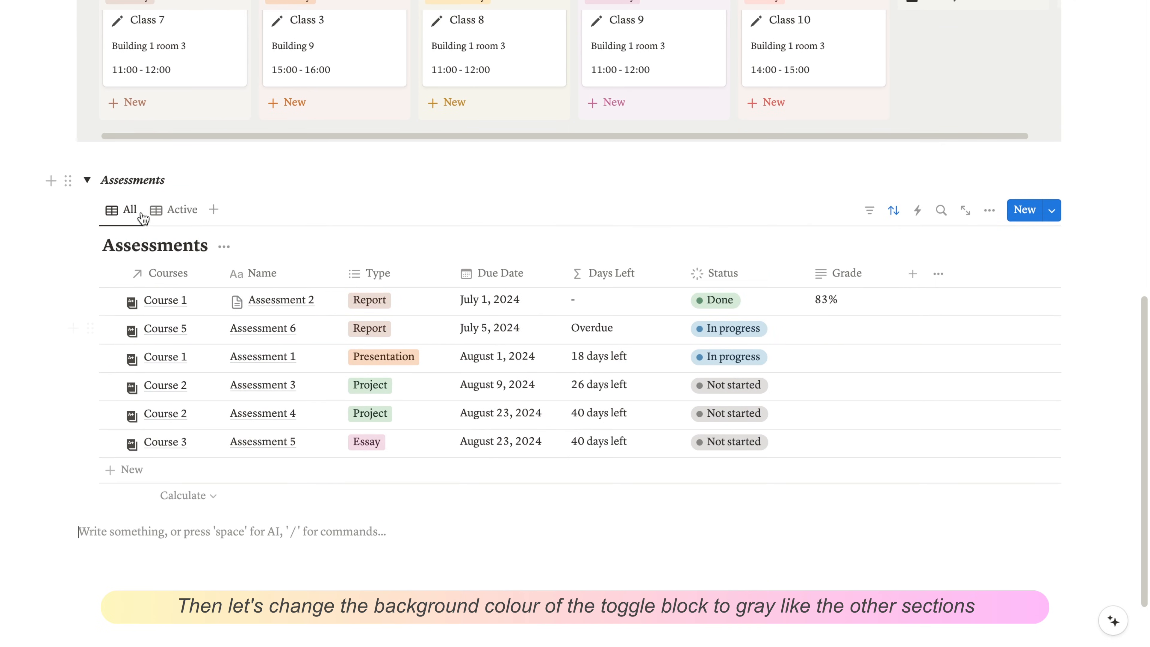
left_click(66, 179)
mouse_move(154, 289)
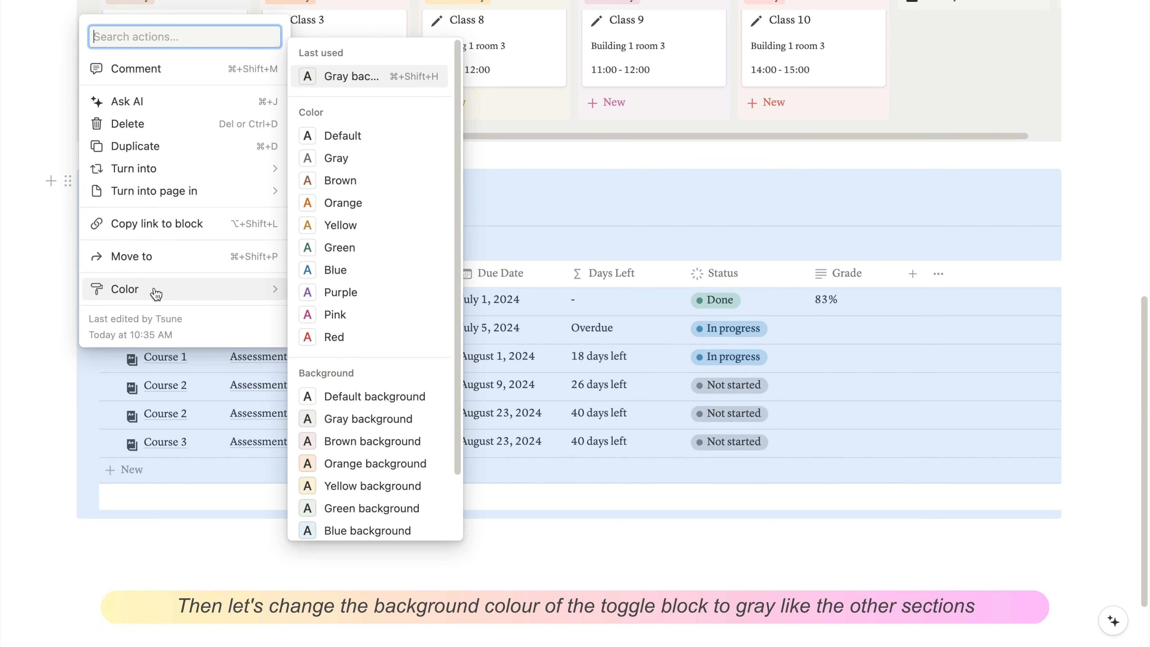
scroll(392, 433, "down", 1)
left_click(380, 419)
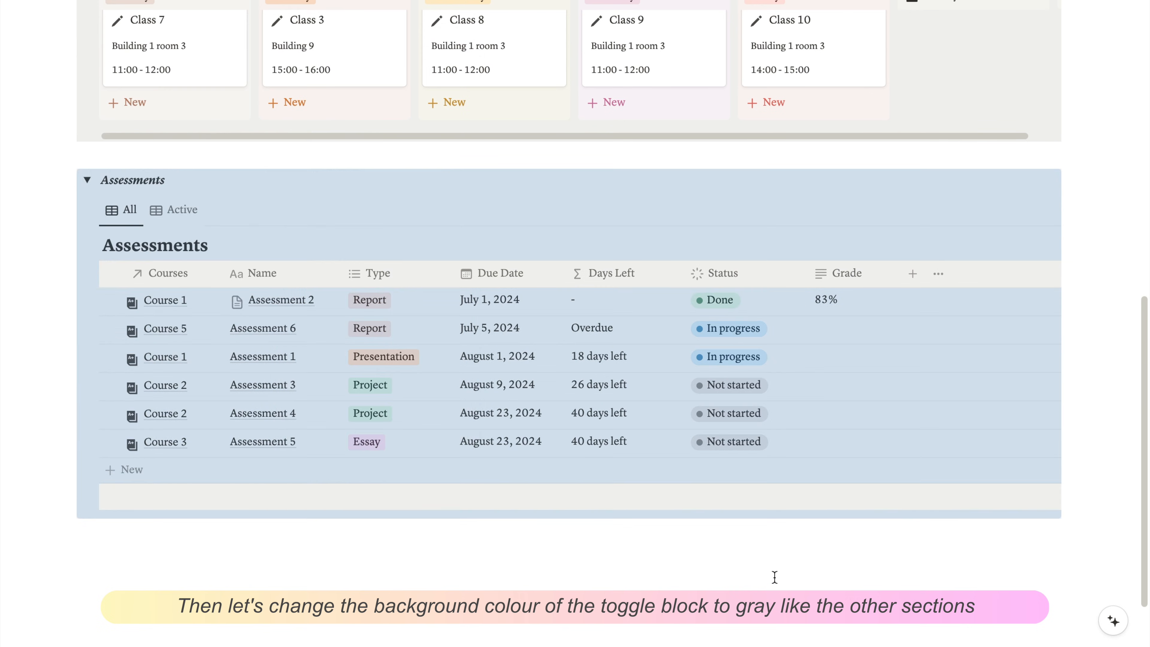
scroll(1123, 361, "up", 5)
scroll(1123, 362, "up", 1)
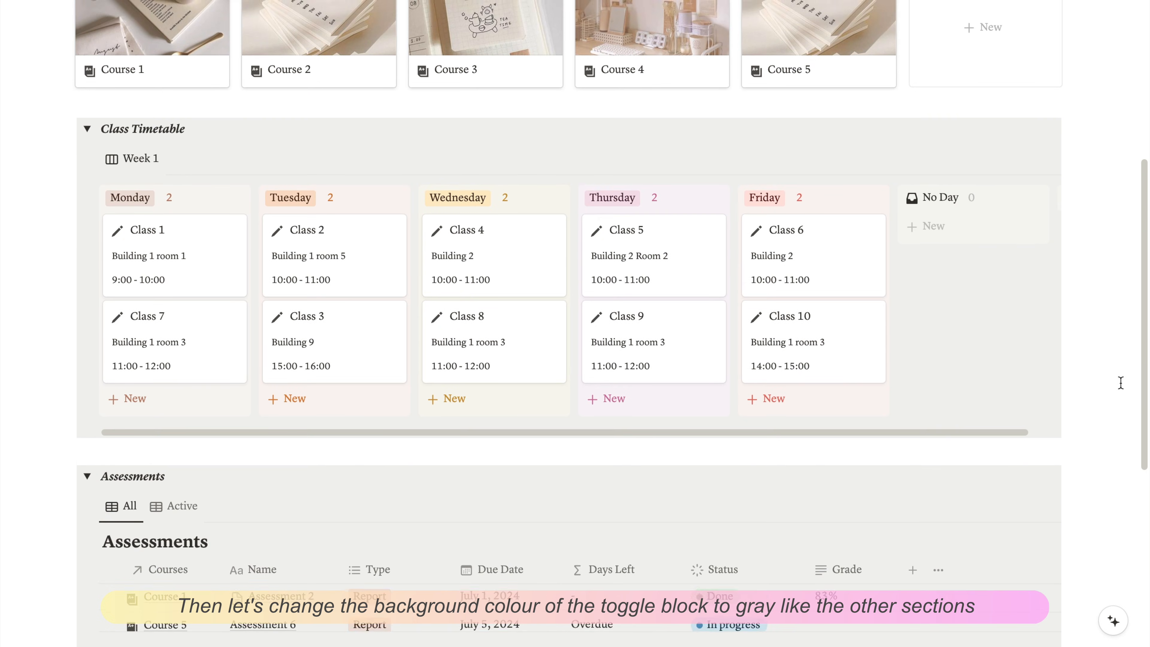
- Hide the database title of the Assessments table inside the toggle
scroll(1122, 383, "down", 6)
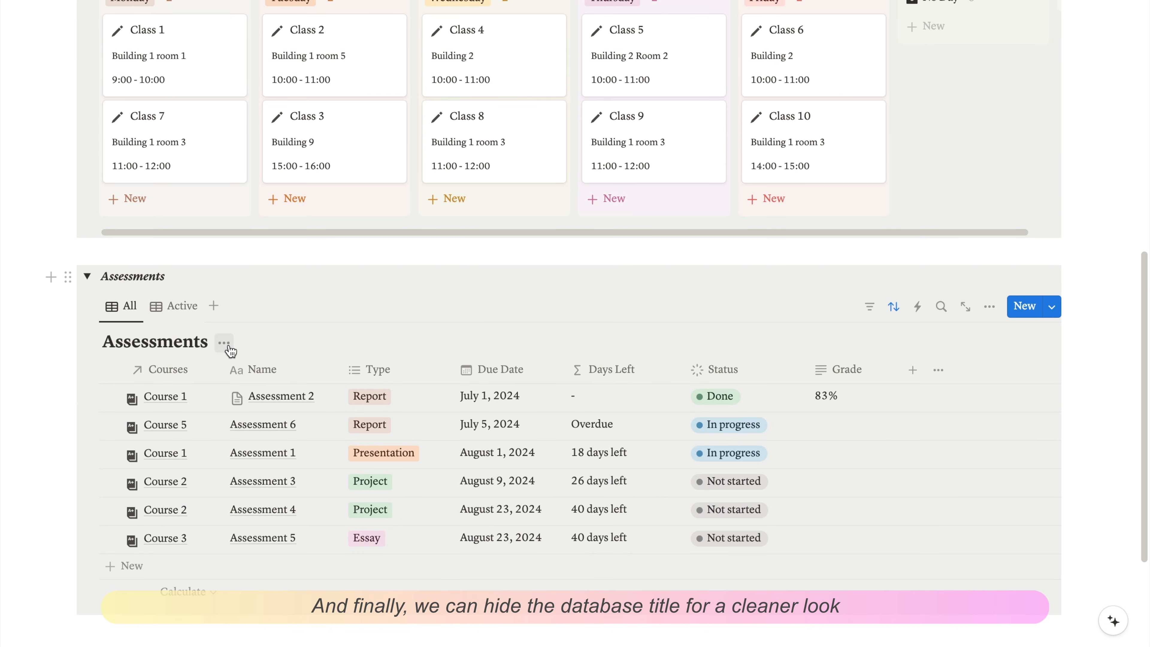
left_click(228, 344)
left_click(250, 426)
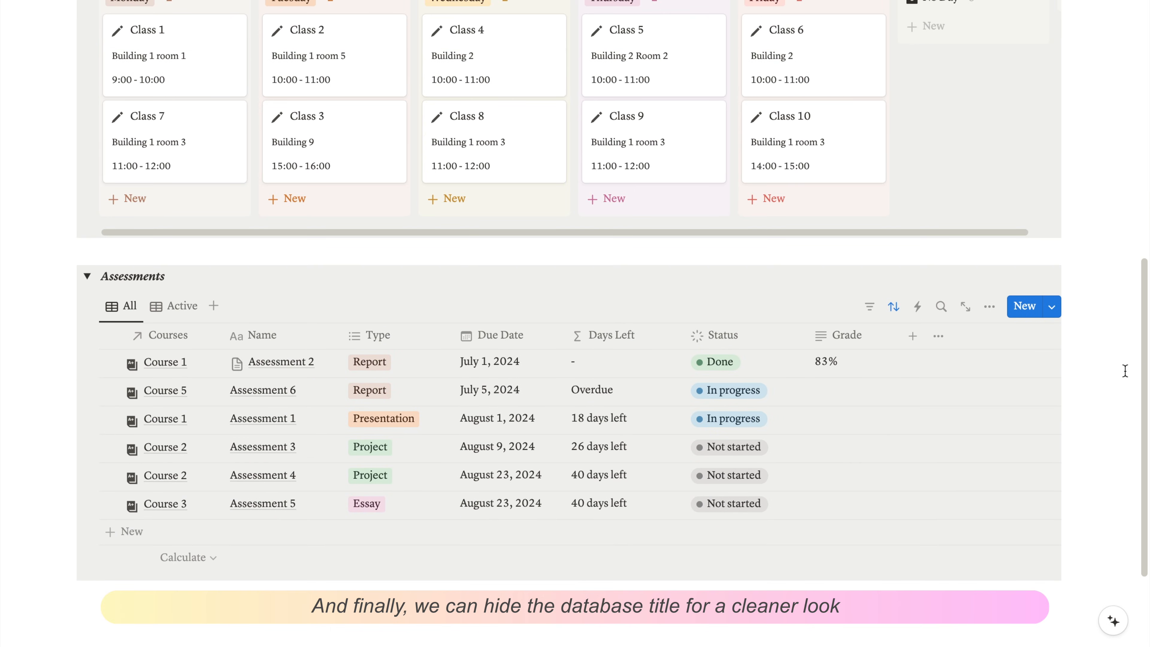
- Collapse the Class Timetable and Assessments toggles, and expand both again
scroll(1096, 374, "up", 3)
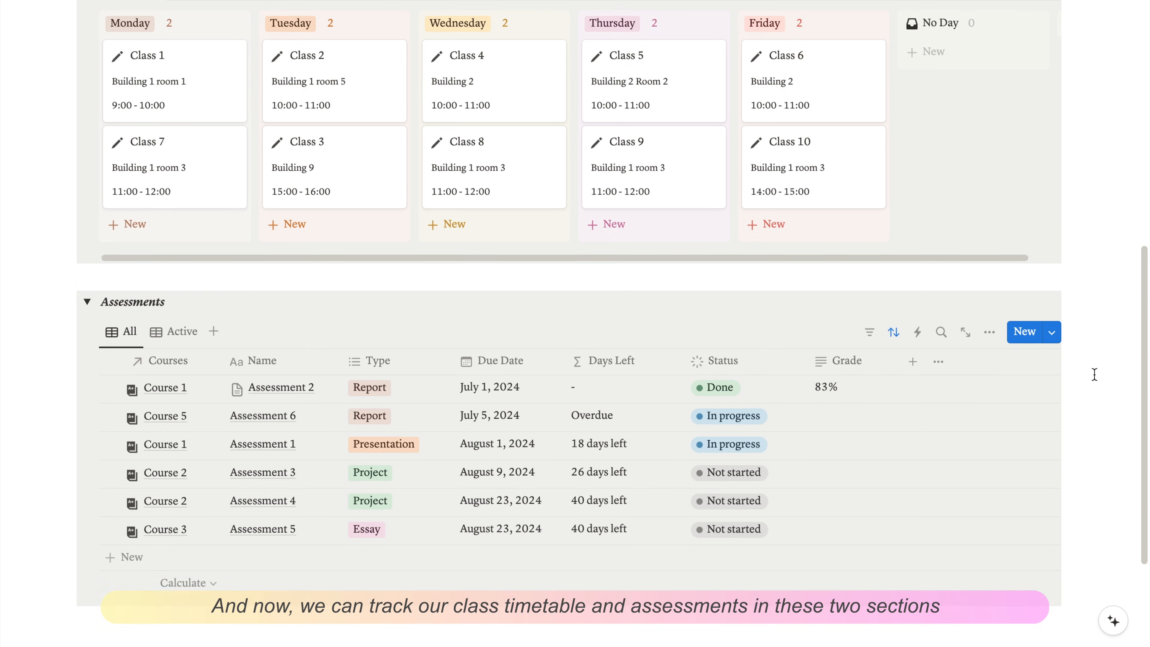
scroll(1094, 374, "up", 6)
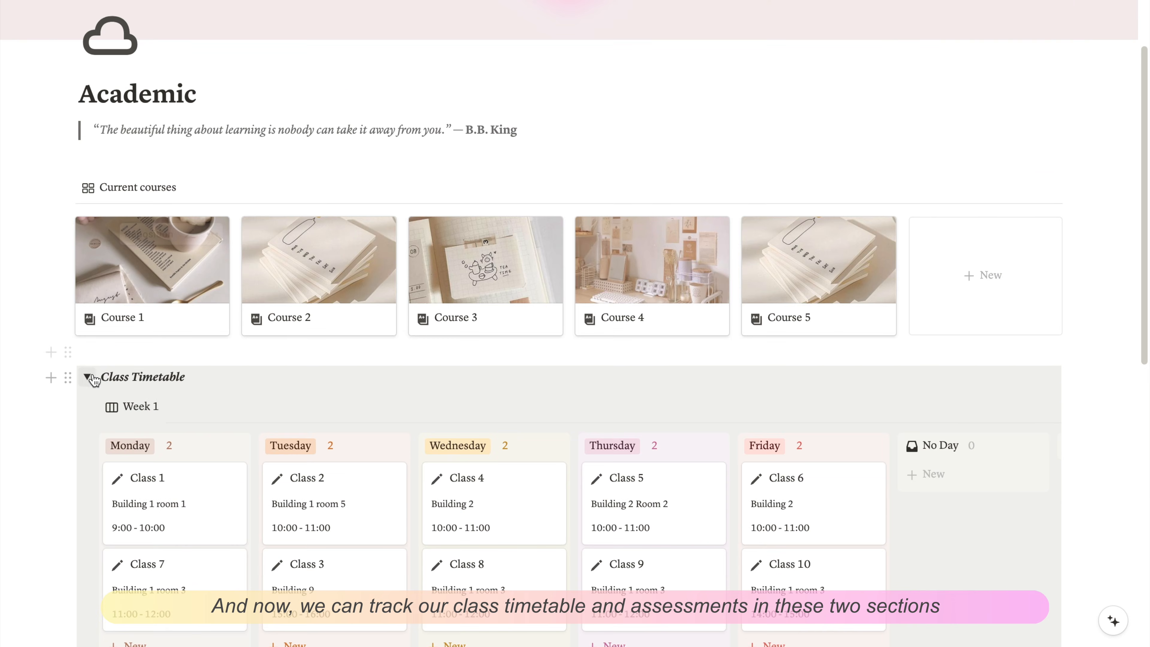
left_click(87, 377)
left_click(87, 427)
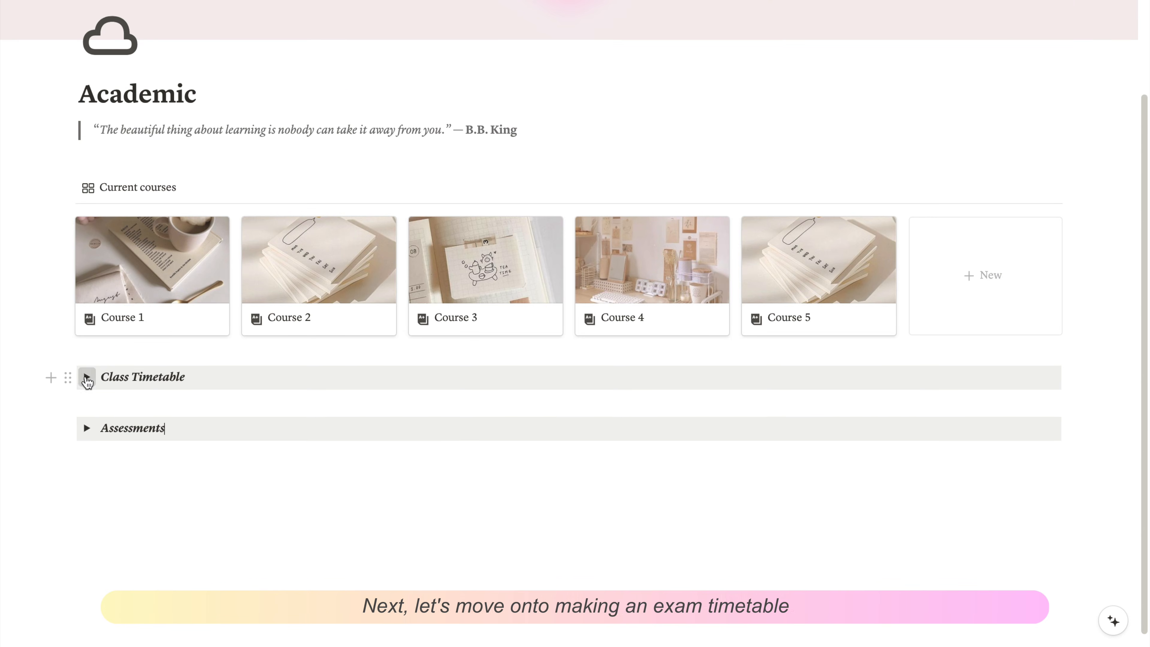
left_click(87, 376)
scroll(243, 422, "down", 7)
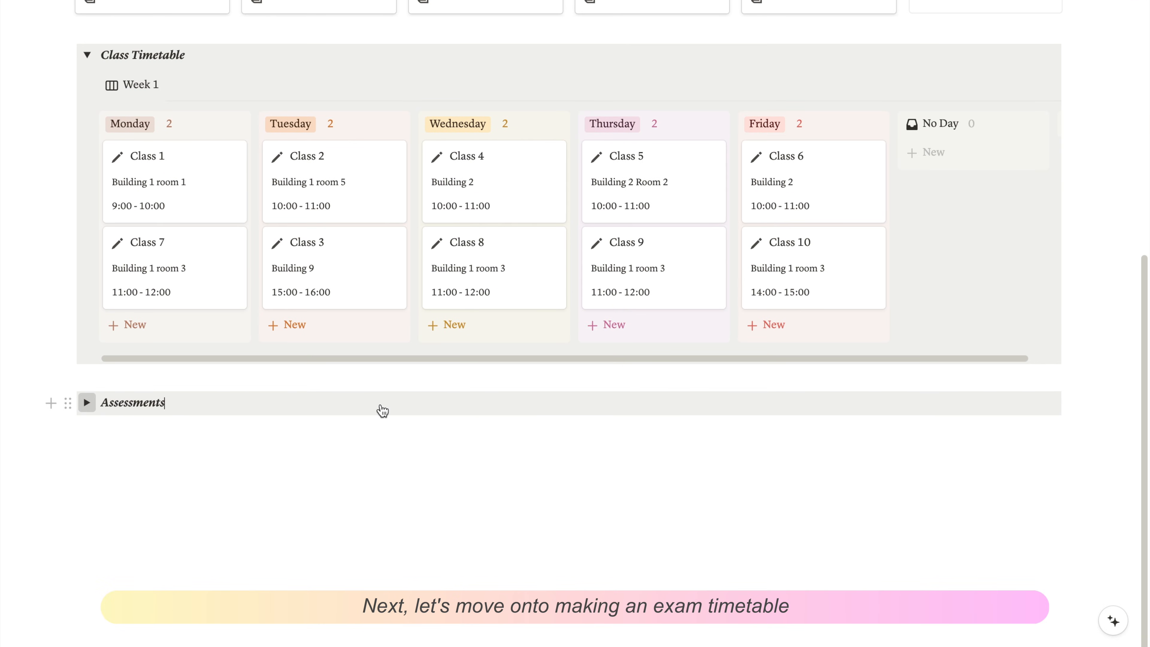
left_click(87, 403)
- Insert a table view database below the Assessments section and name it "Exam Calendar"
scroll(454, 394, "down", 3)
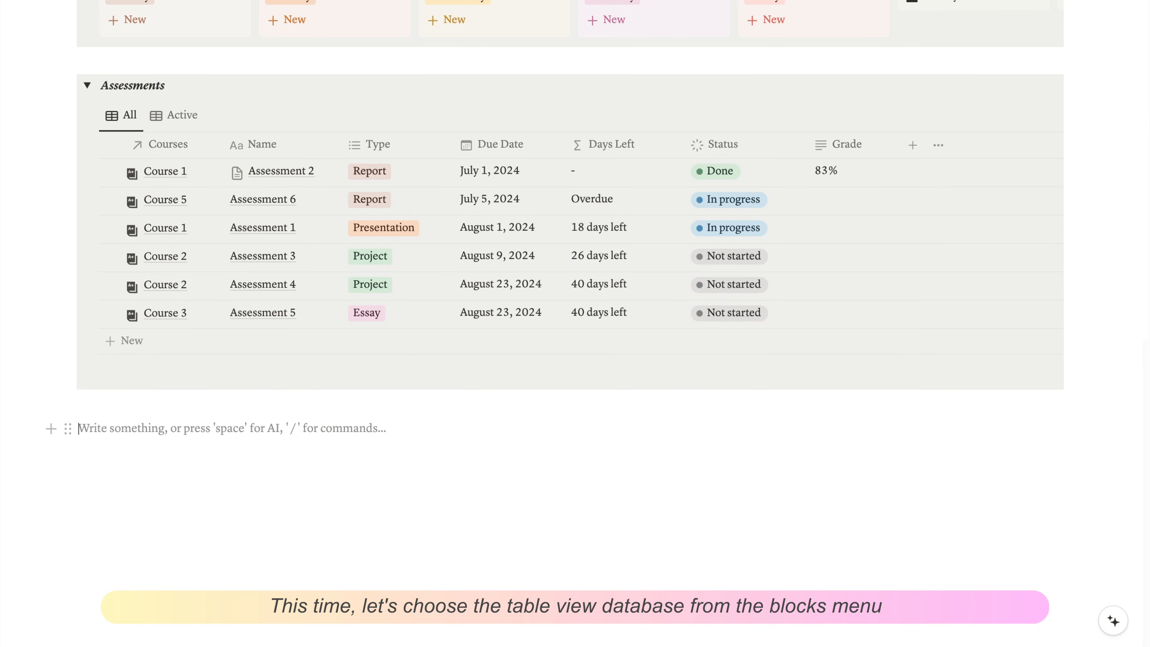
type("/table")
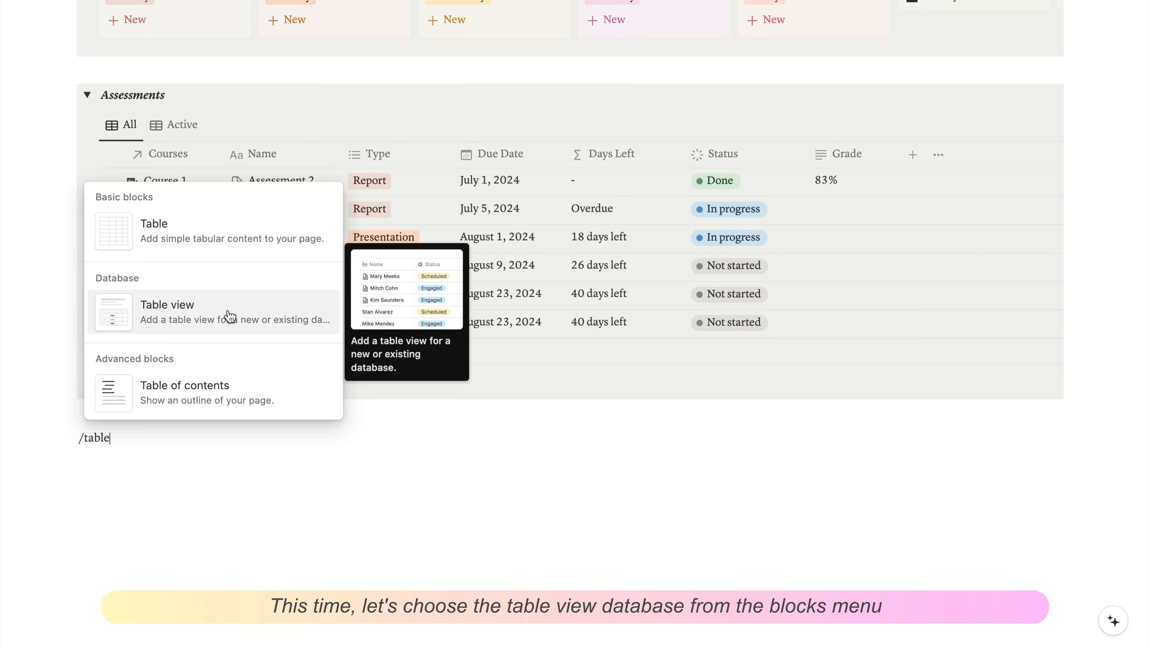
left_click(230, 316)
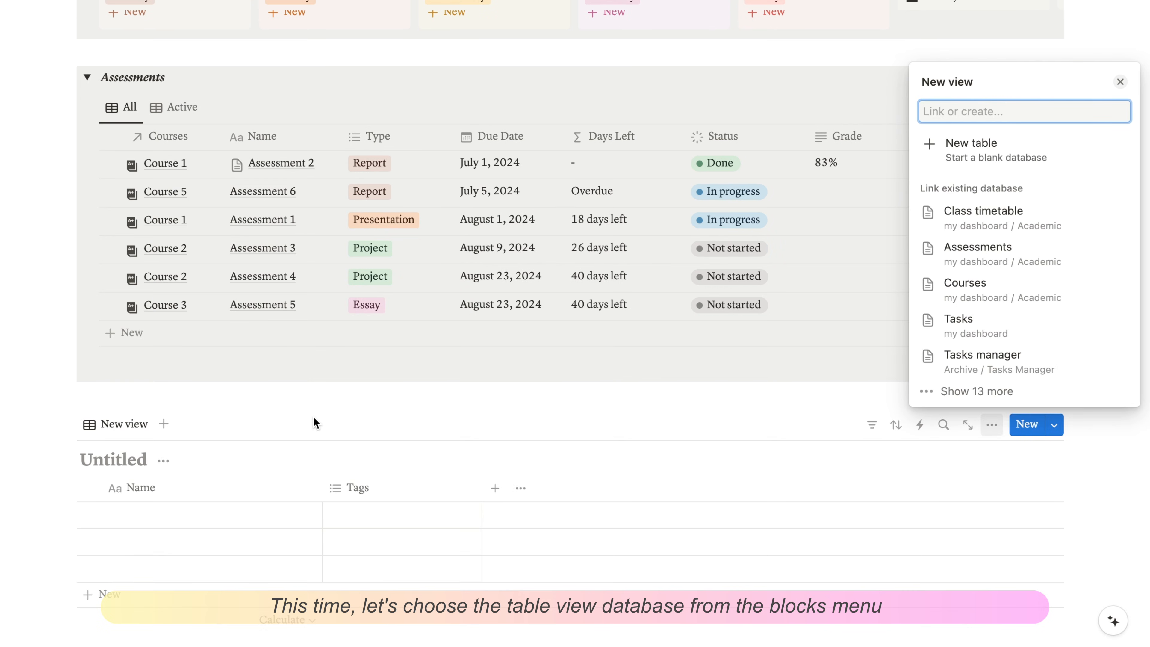
type("Exam Calendar")
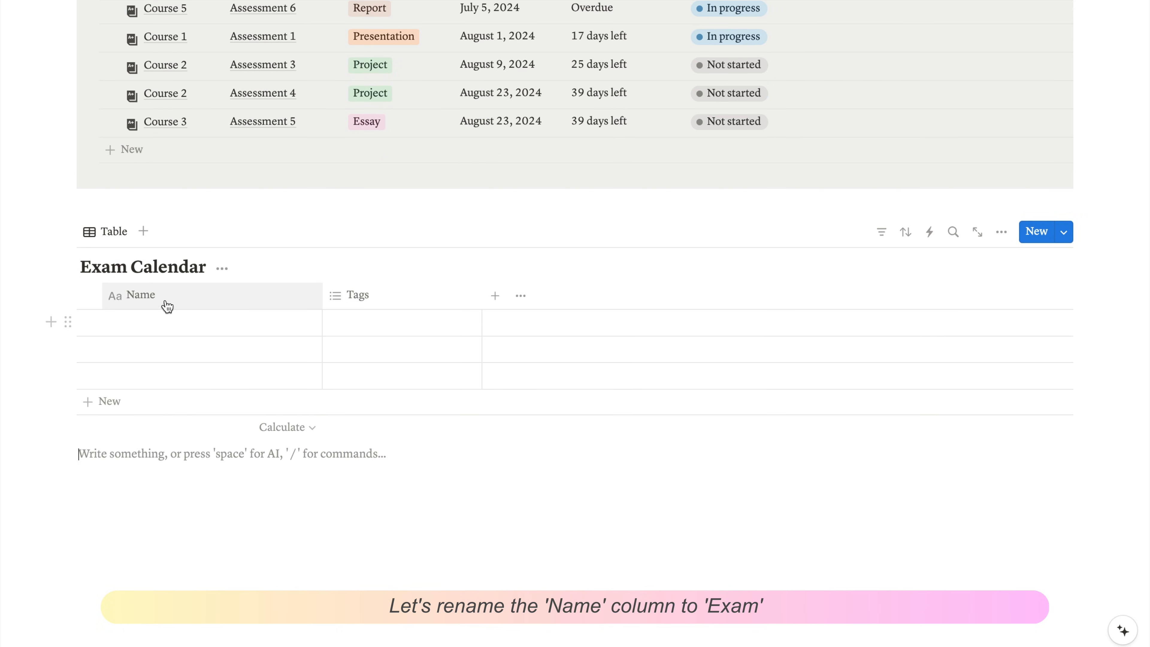
- Rename the Name column of the Exam Calendar table to "Exam"
left_click(165, 304)
key("BackSpace")
key("BackSpace")
key("BackSpace")
key("BackSpace")
type("Exam")
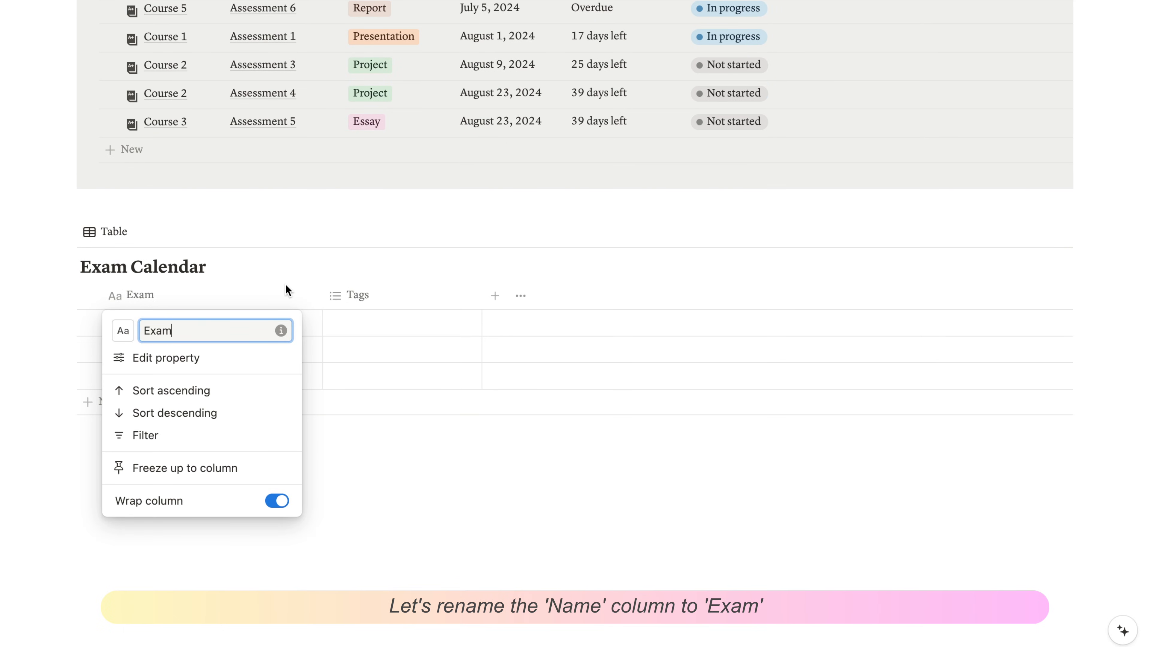
key("Return")
- Enter "Course 1 Midterm" as the first exam in the Exam Calendar table
left_click(206, 337)
type("Course 1 Midt")
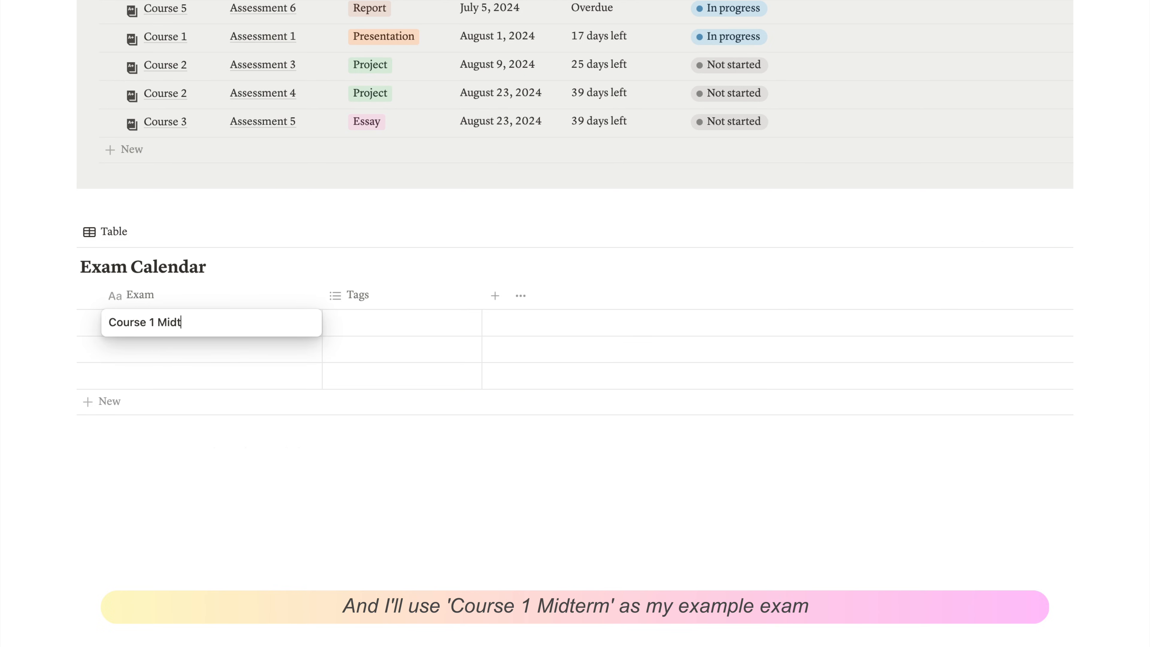
key("Return")
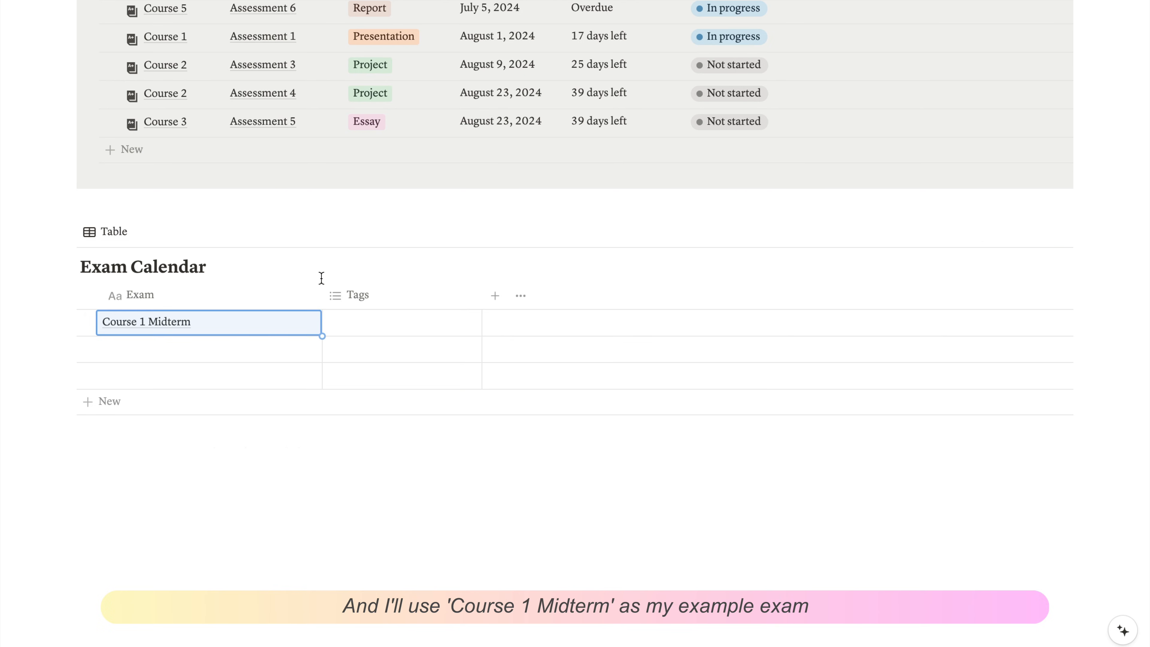
- Rename the Tags column of the Exam Calendar table to "Type"
left_click(371, 325)
left_click(392, 298)
left_click_drag(402, 330, 377, 333)
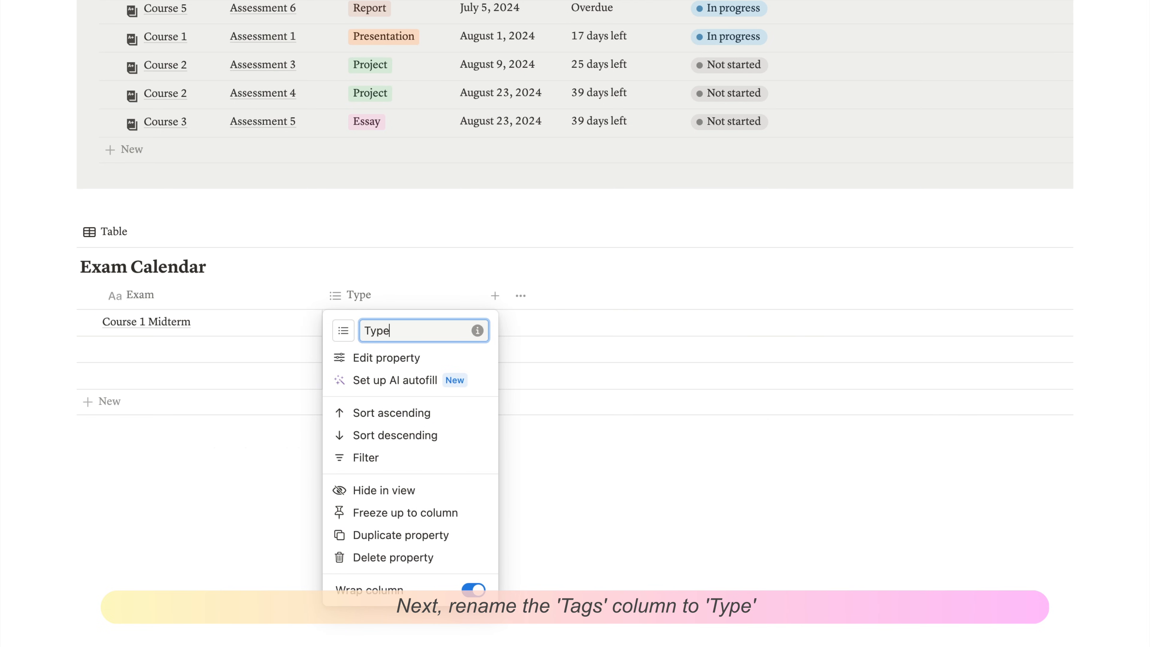
- Add the options "In person" and "Take home" to the Type property of the Exam Calendar
left_click(393, 359)
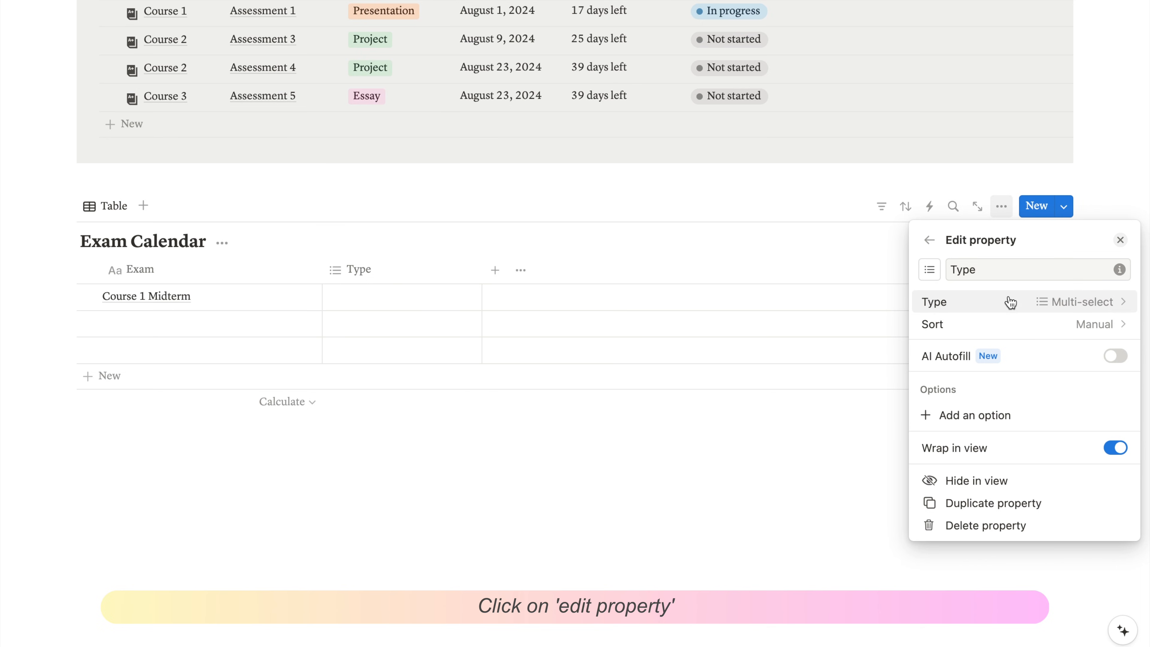
left_click(999, 420)
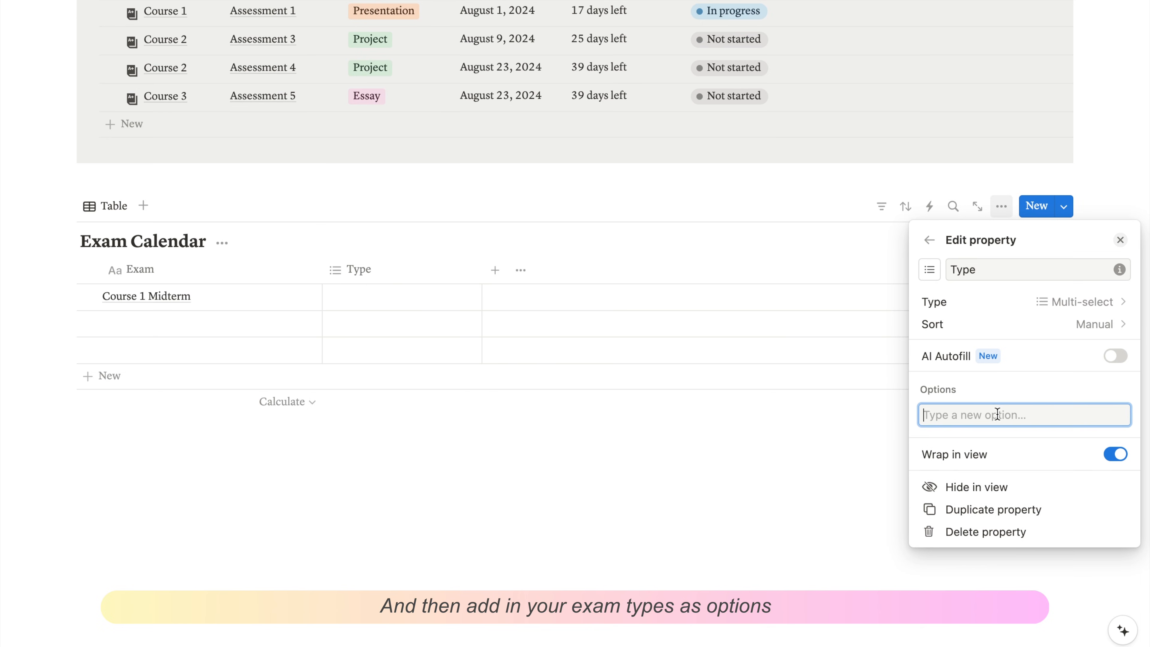
type("In person")
key("Return")
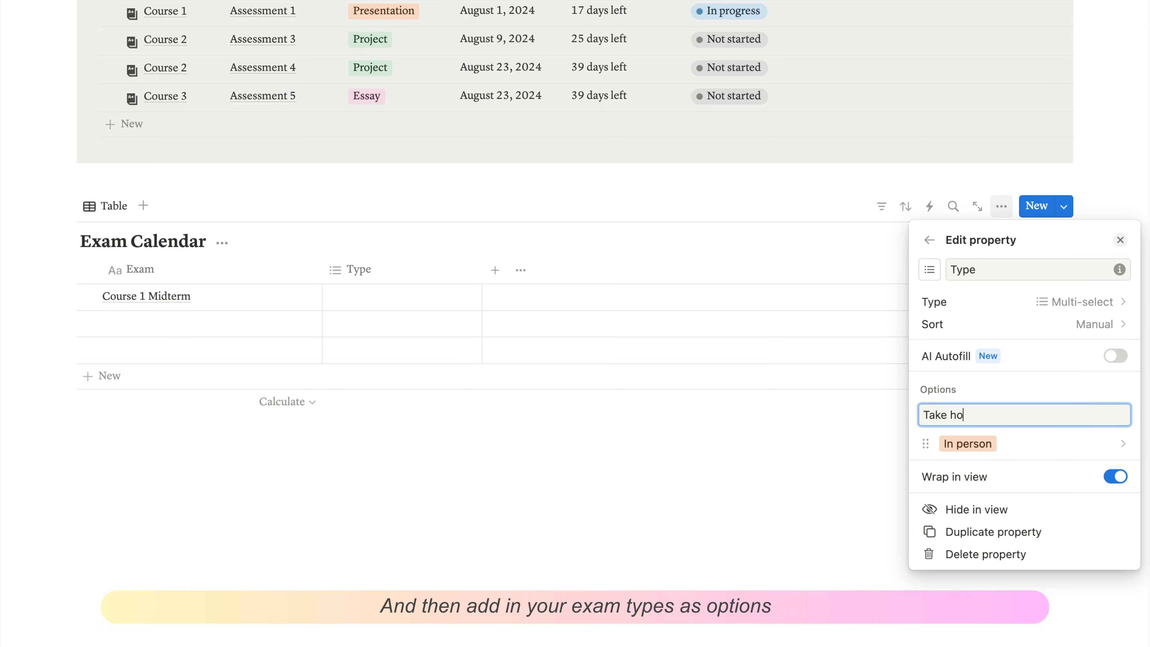
type("Take home")
key("Return")
left_click(730, 472)
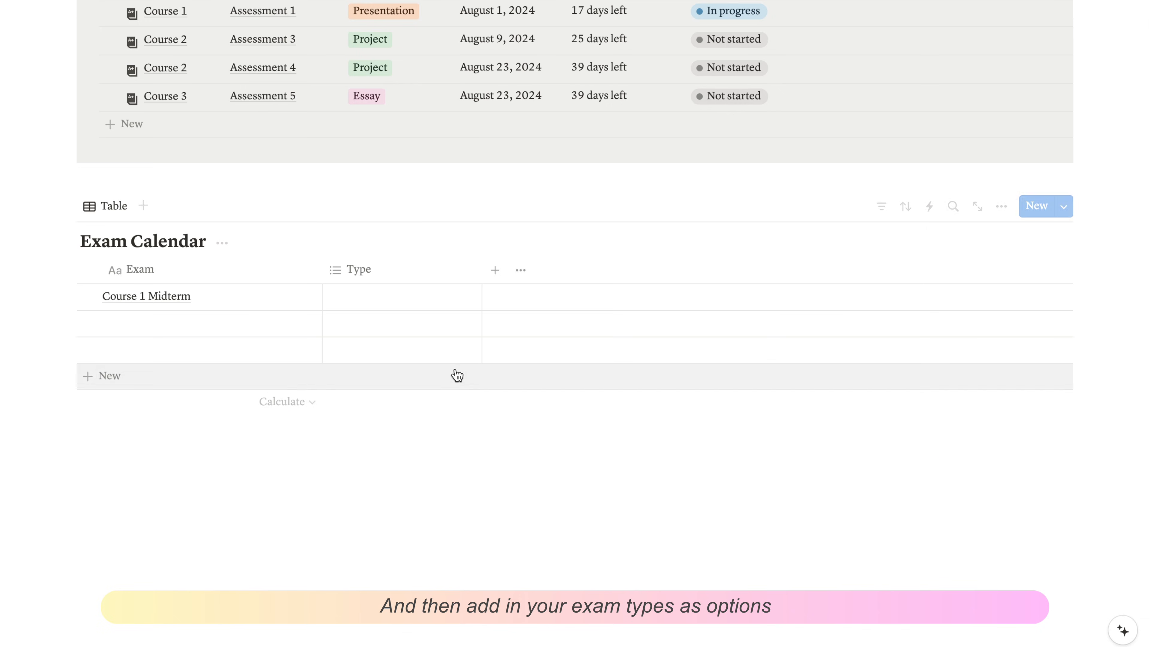
- Set the type of Course 1 Midterm to In person and narrow the Exam column
left_click(399, 299)
left_click(379, 372)
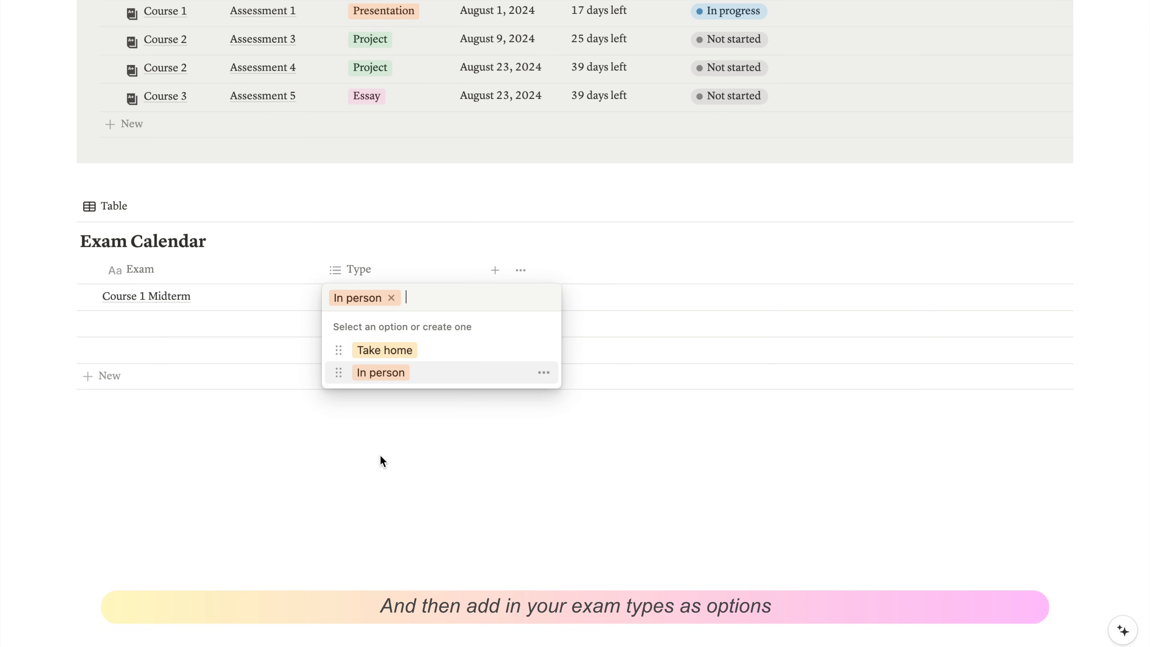
left_click(380, 459)
left_click(453, 444)
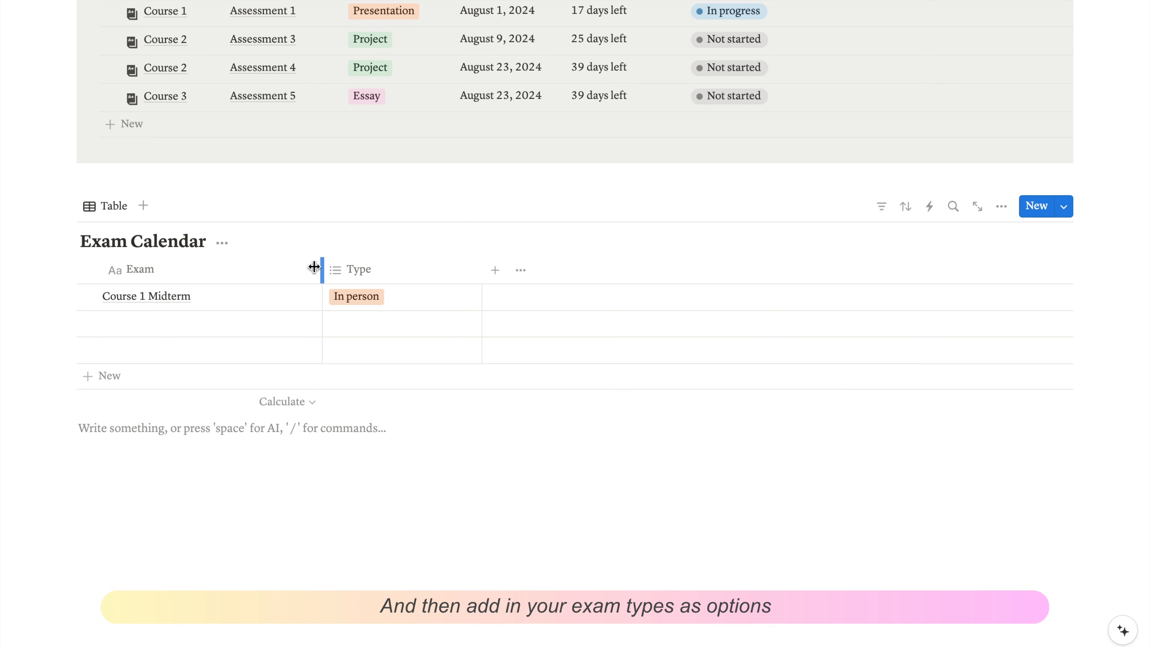
left_click_drag(321, 270, 239, 270)
- Add a Date property to the Exam Calendar table with its default name
left_click(412, 271)
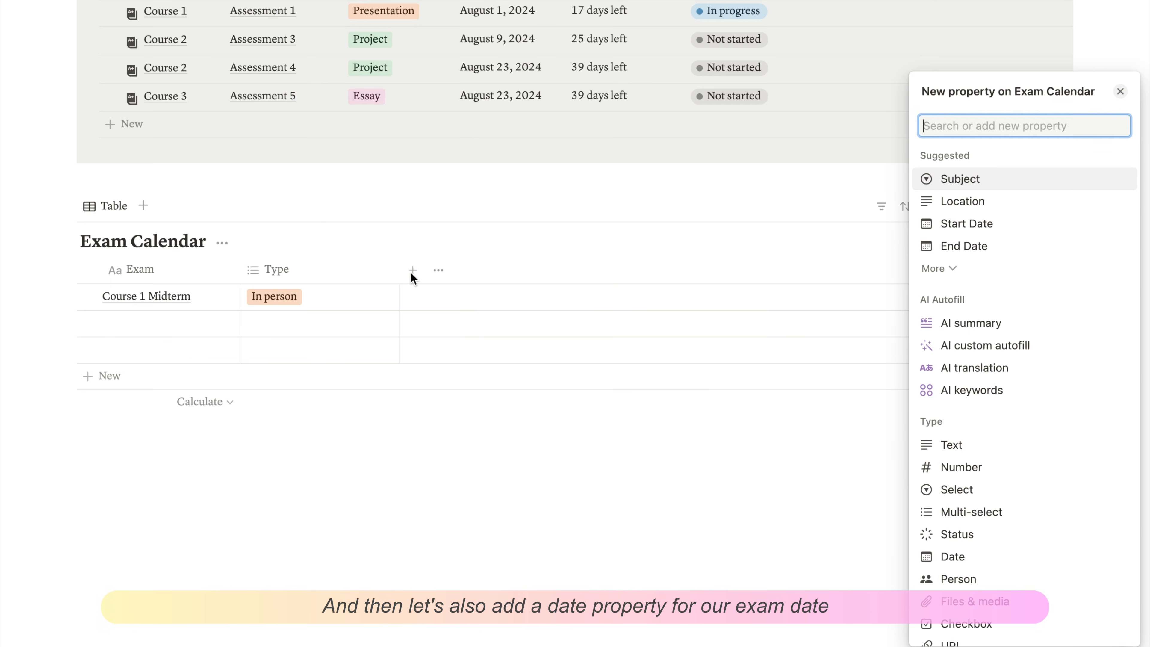
scroll(1015, 418, "down", 5)
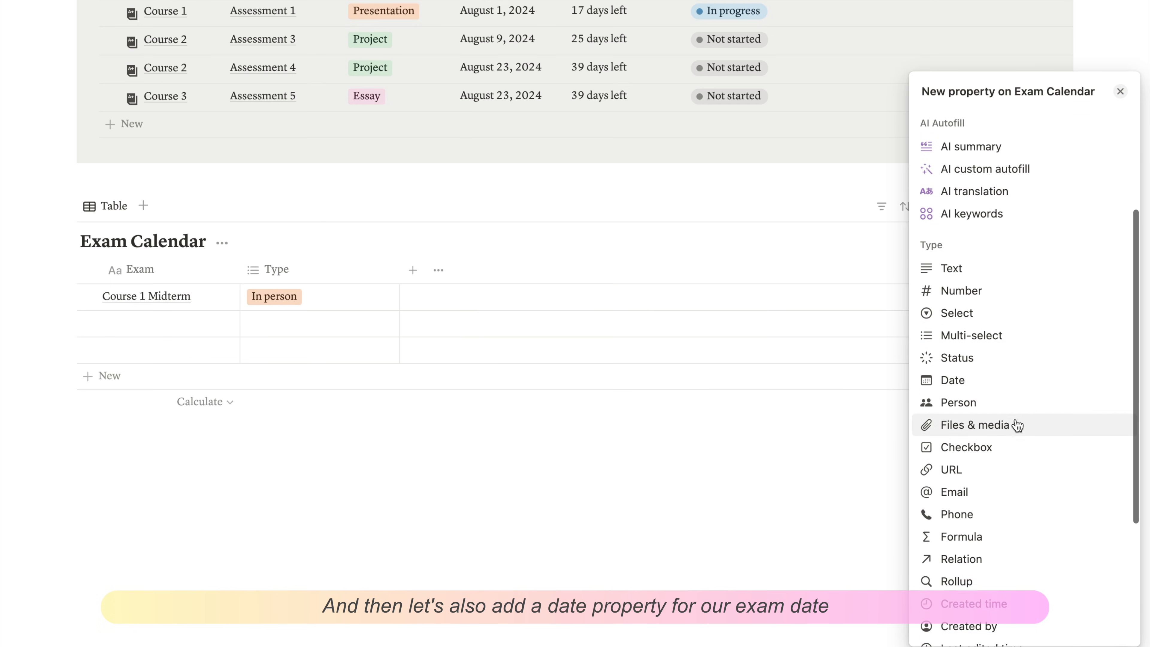
left_click(1002, 391)
left_click(687, 369)
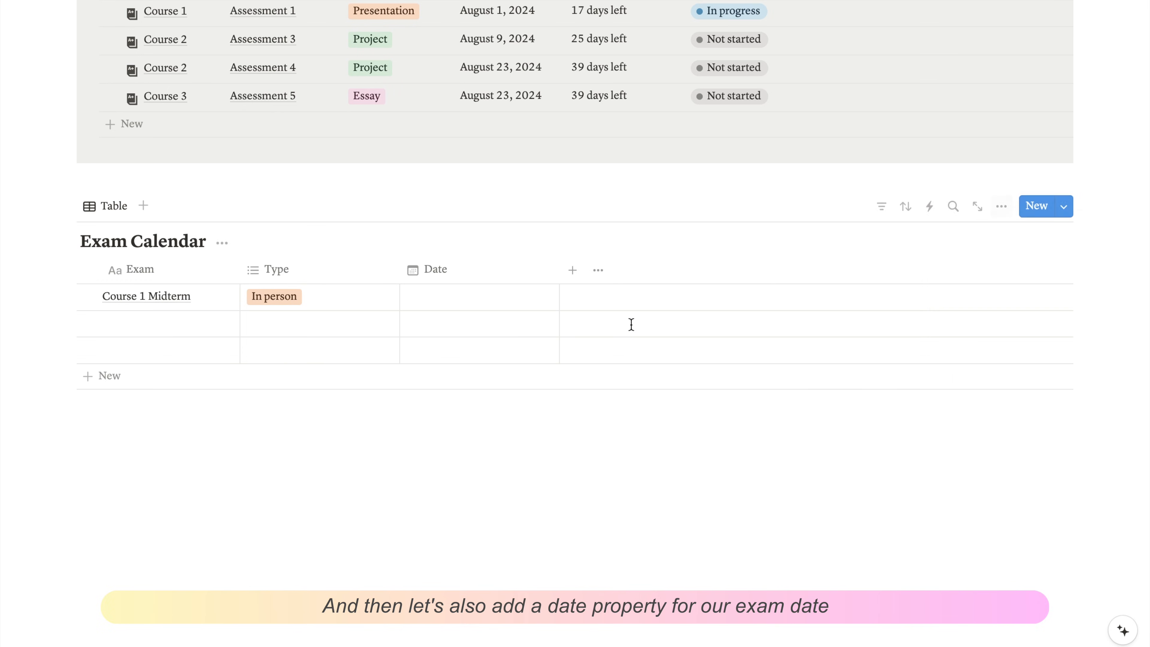
- Set the date of Course 1 Midterm to August 31, 2024
left_click(464, 303)
left_click(584, 264)
left_click(558, 415)
left_click(696, 430)
left_click(528, 449)
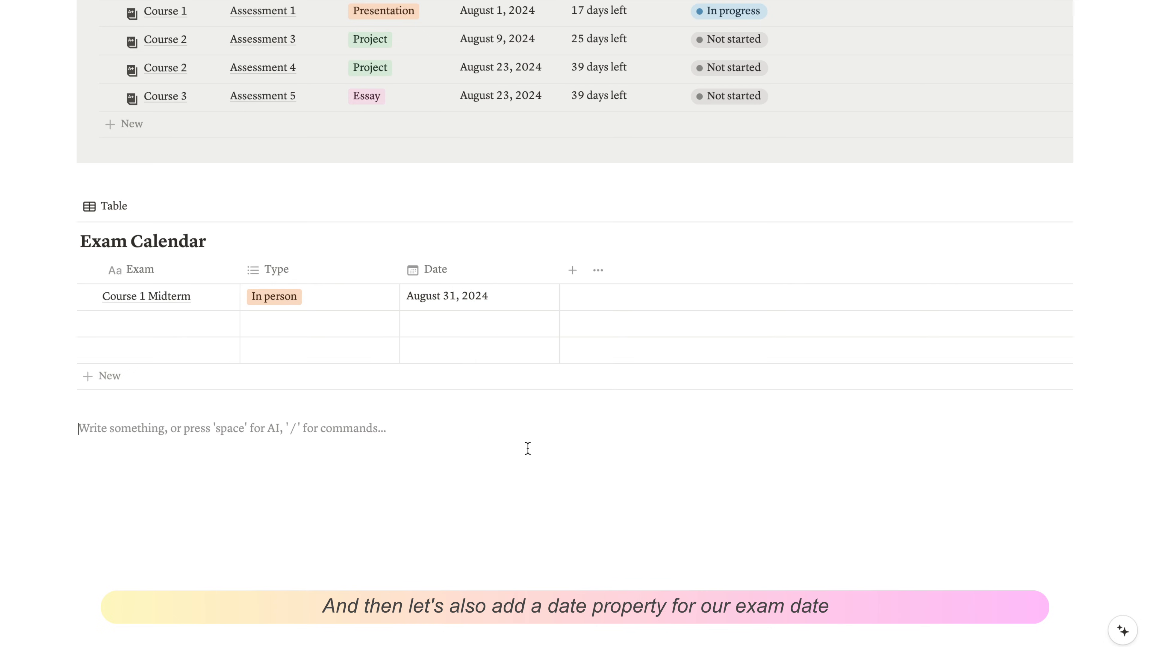
- Add a Status property to the Exam Calendar and delete the two empty default rows
scroll(572, 349, "up", 1)
left_click(572, 321)
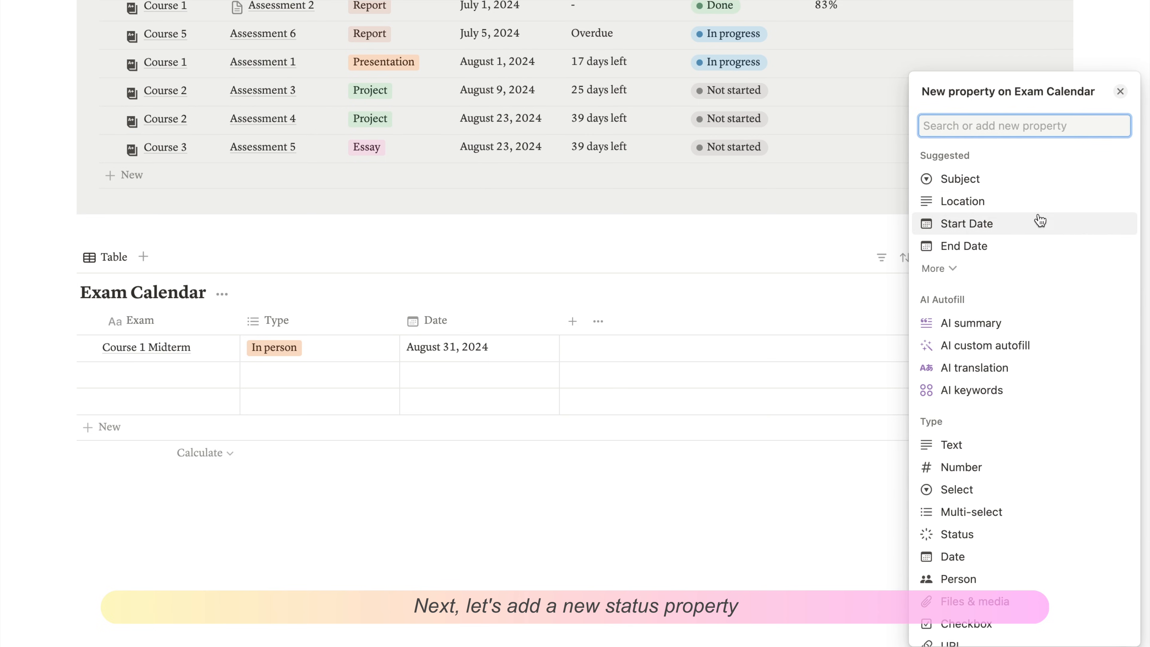
scroll(997, 448, "down", 5)
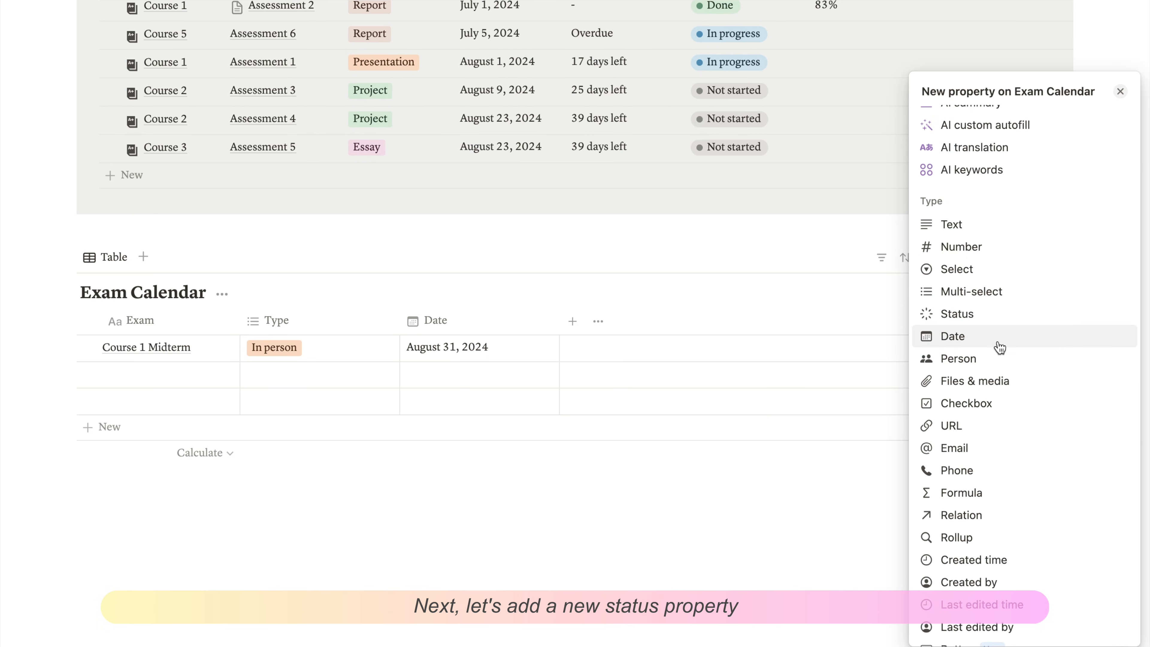
left_click(995, 320)
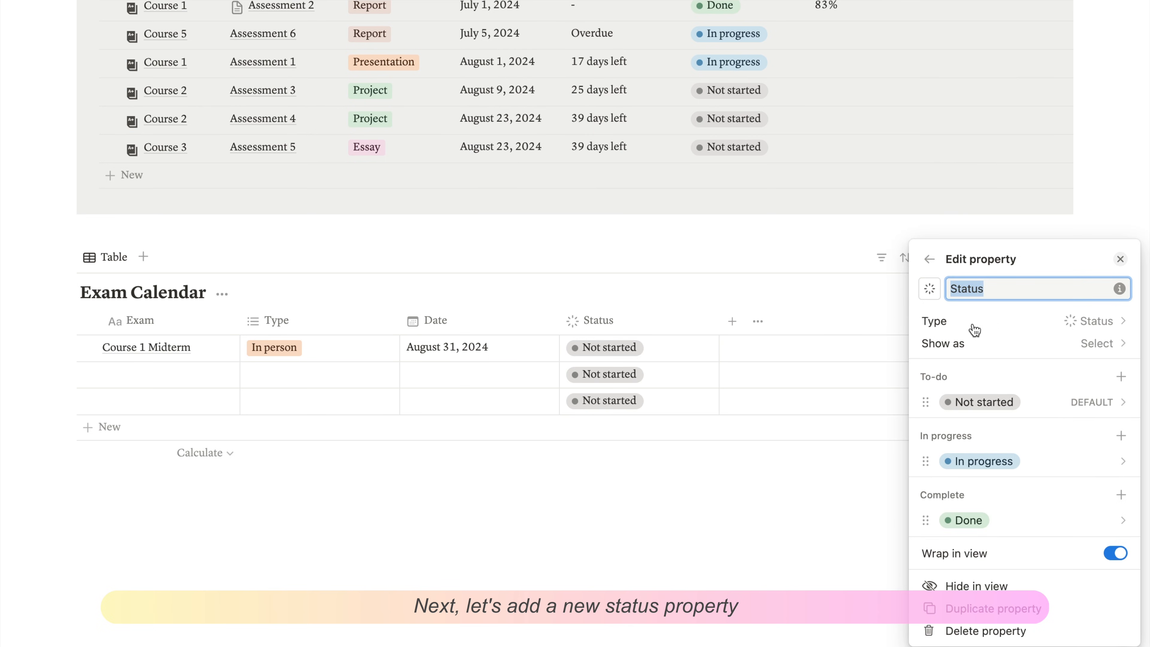
left_click(794, 566)
left_click_drag(1091, 405, 974, 374)
left_click(325, 254)
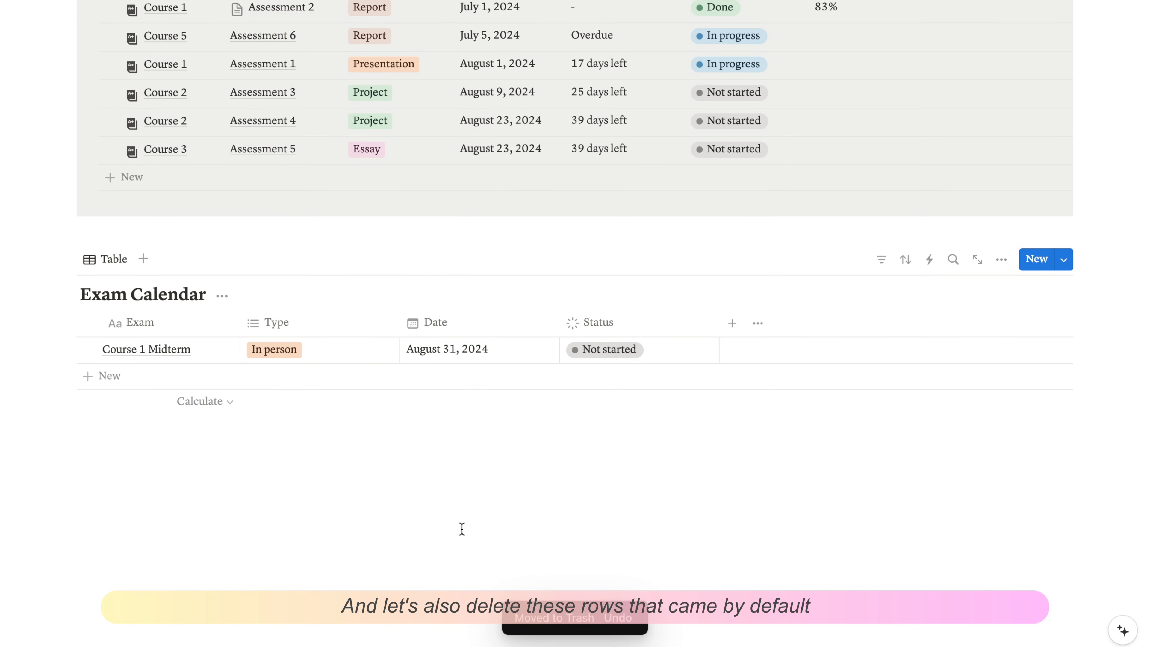
- Add a relation property to the Exam Calendar that links to the Courses database
left_click(739, 322)
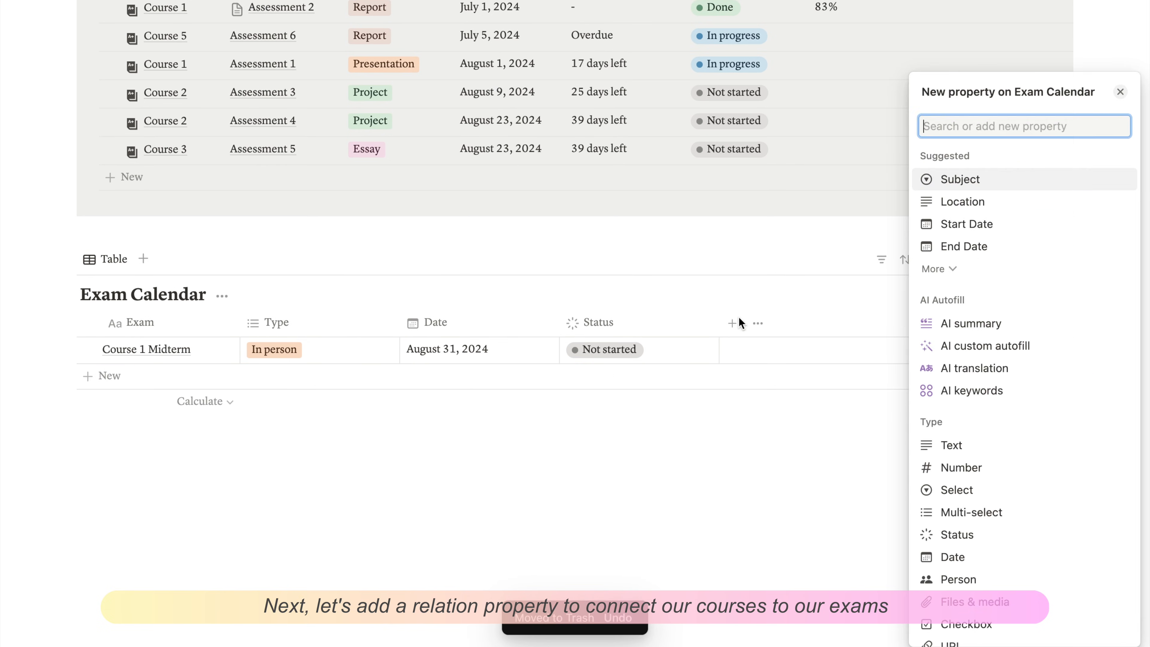
type("relation")
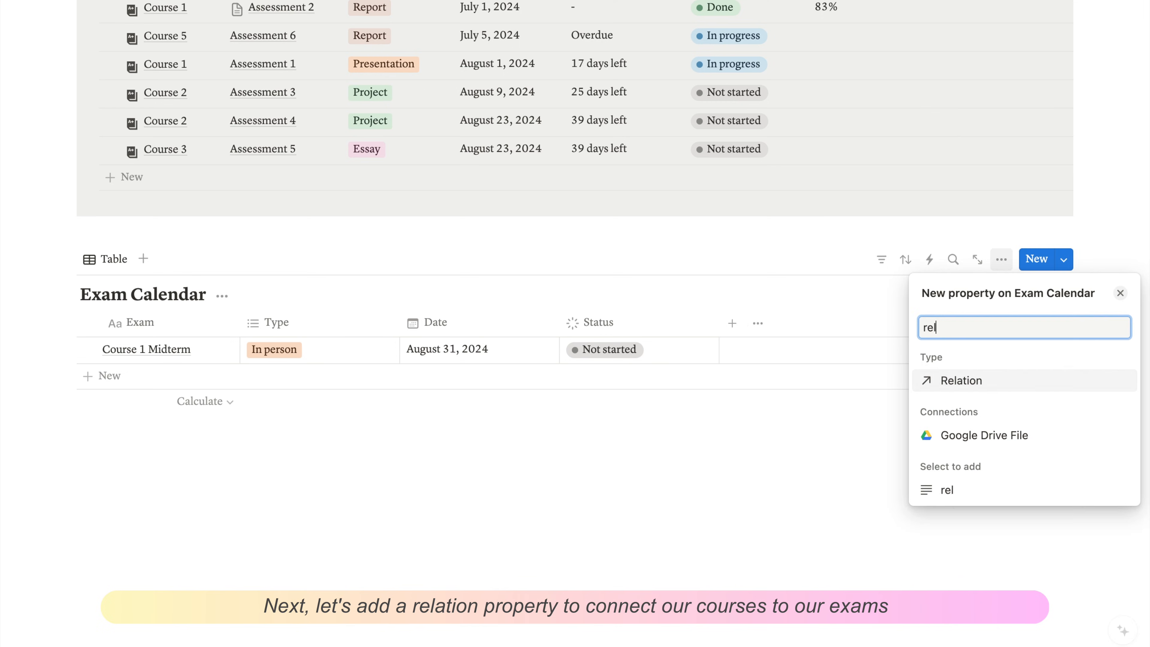
left_click(942, 387)
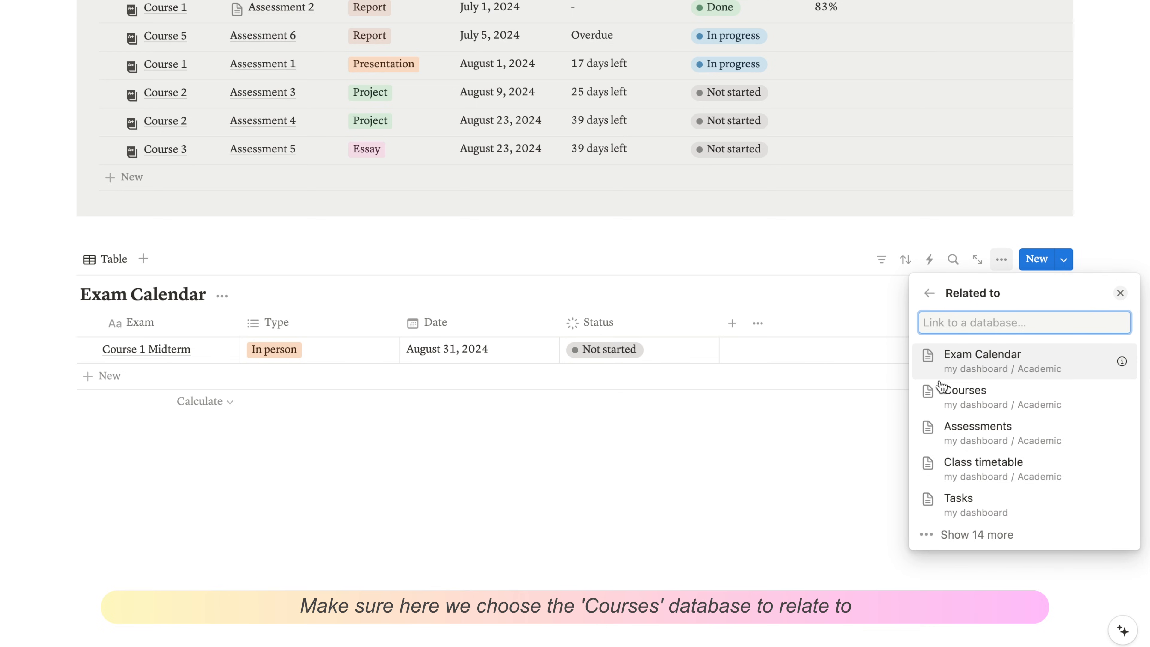
left_click(970, 405)
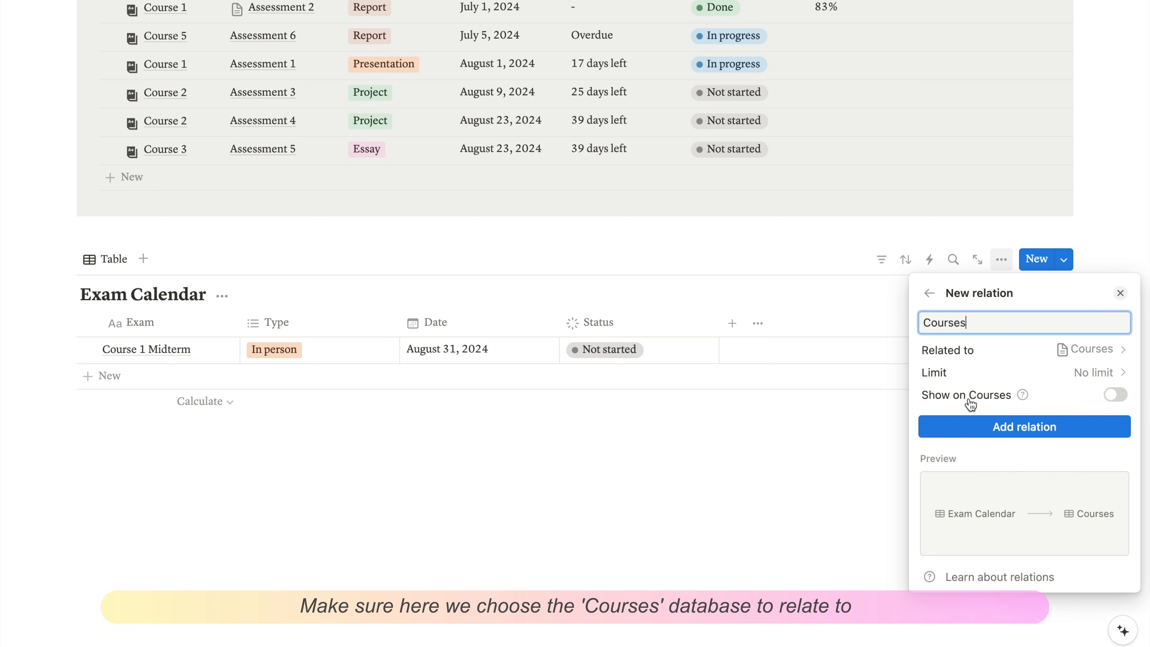
left_click(977, 431)
left_click(764, 450)
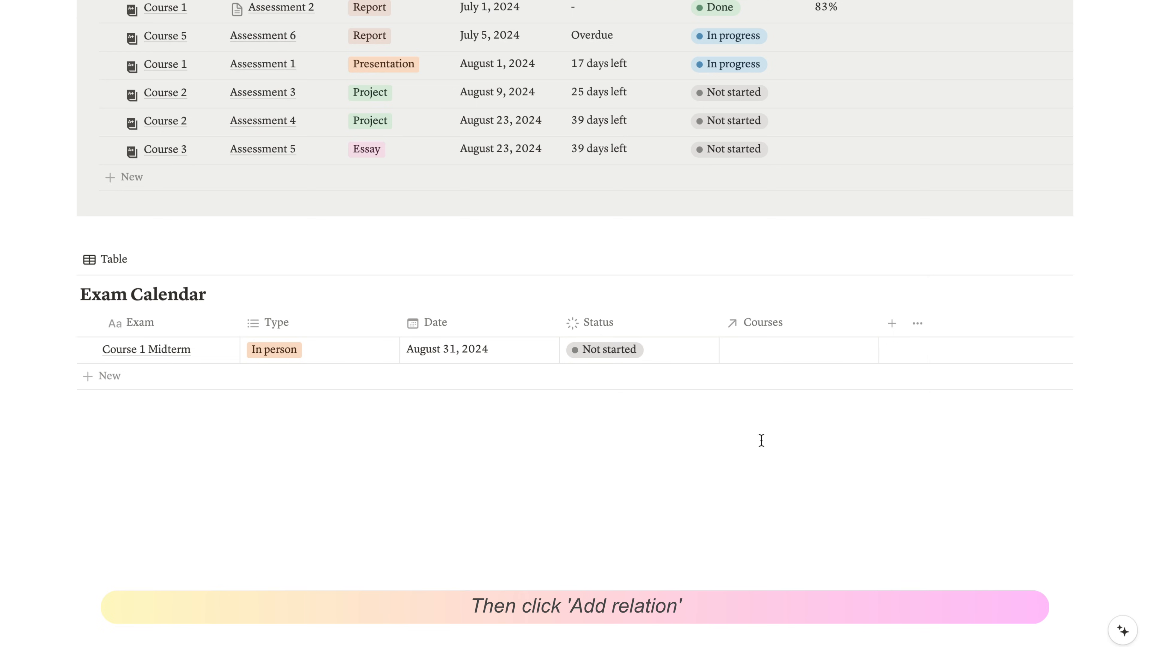
- Link Course 1 to the Course 1 Midterm exam in the Courses column
left_click(771, 351)
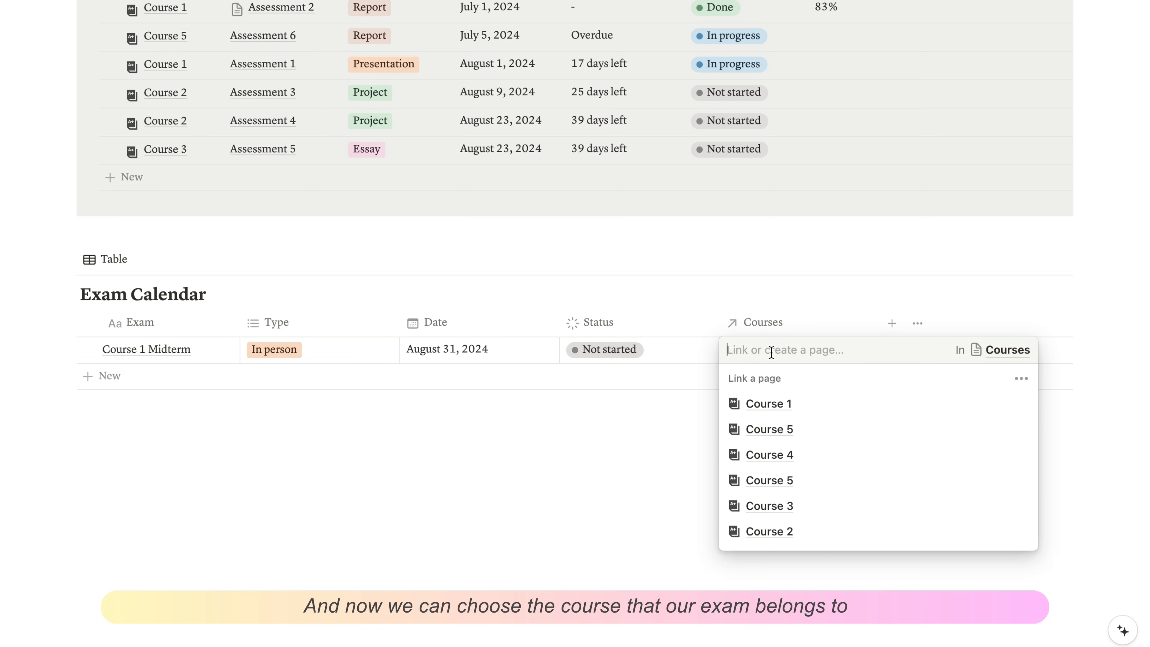
left_click(776, 409)
left_click(644, 428)
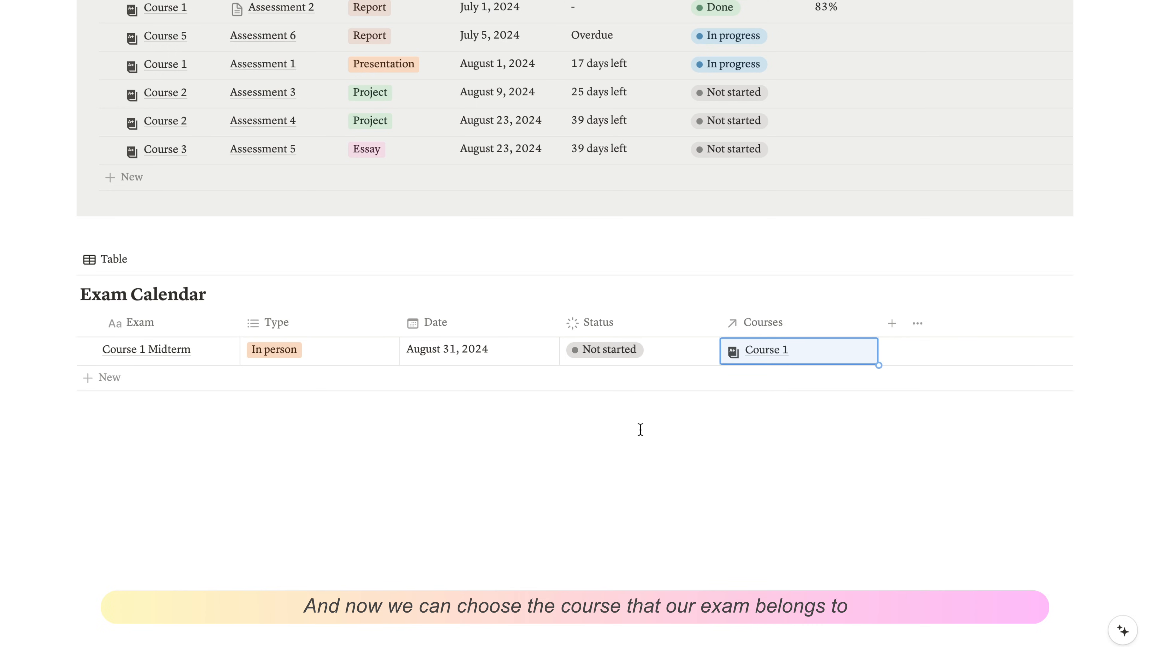
- Reorder the Exam Calendar columns to Status, Courses, Exam, Type, Date; narrow Status, Courses and Type, and widen Exam
left_click_drag(770, 324, 202, 323)
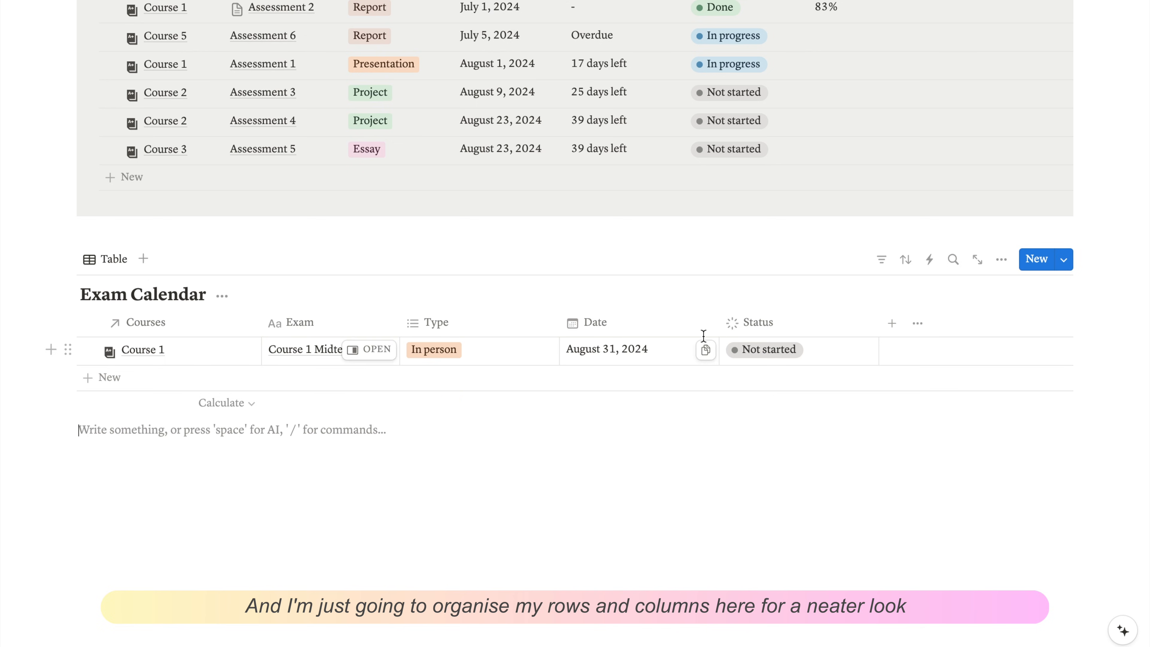
left_click_drag(737, 334, 177, 327)
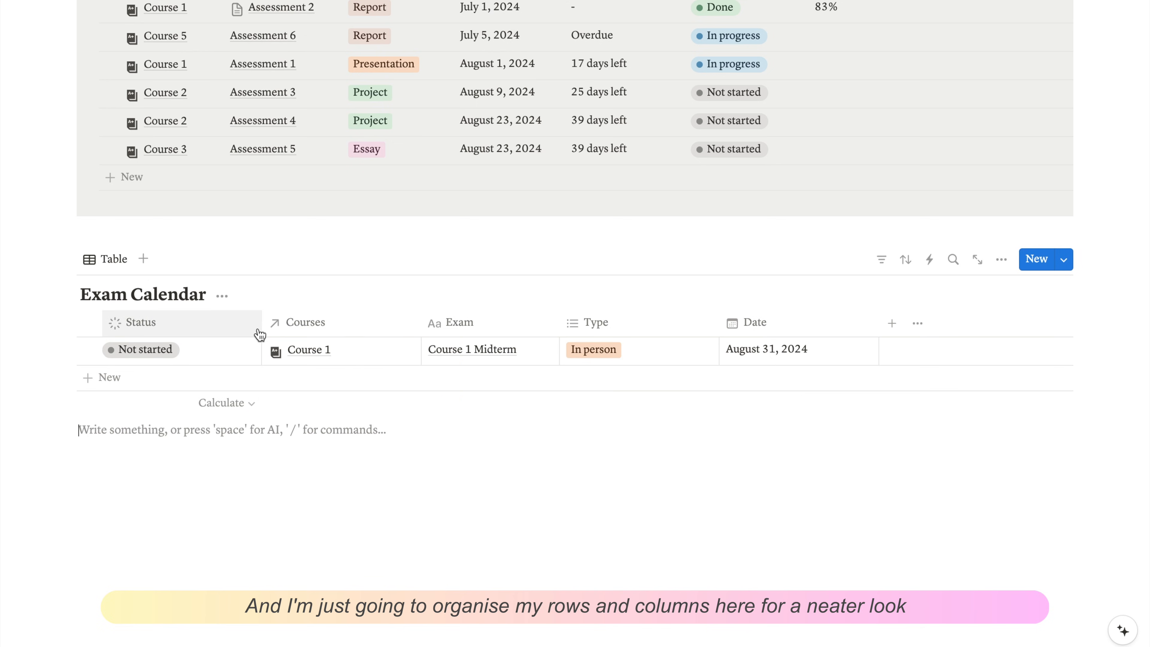
left_click_drag(260, 321, 205, 322)
left_click_drag(366, 323, 317, 323)
left_click_drag(452, 322, 549, 323)
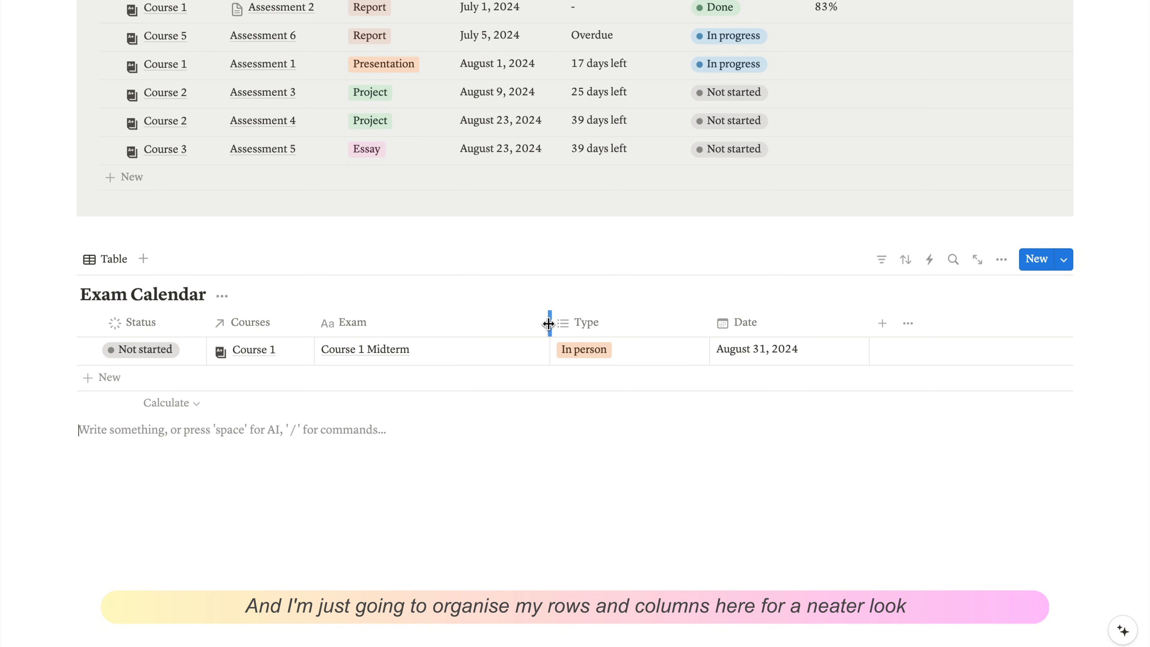
left_click_drag(710, 322, 630, 324)
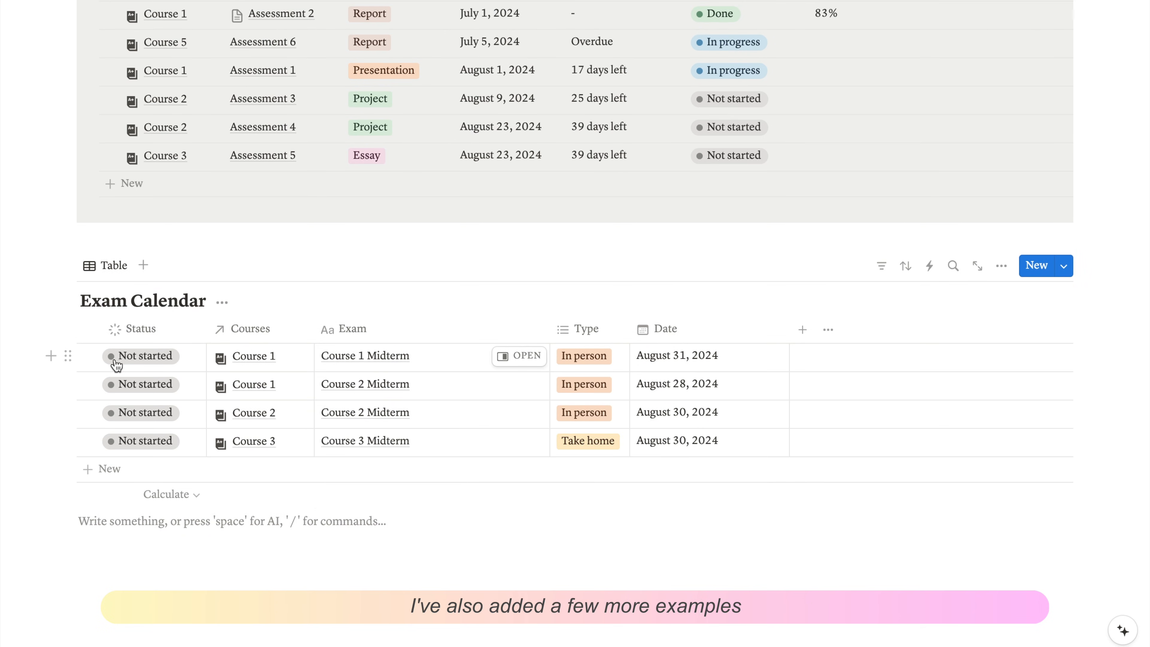
- Give Course 3 Midterm a date range from August 30, 2024 12:00 AM to September 3, 2024 11:59 PM, and widen the Date column
left_click(686, 451)
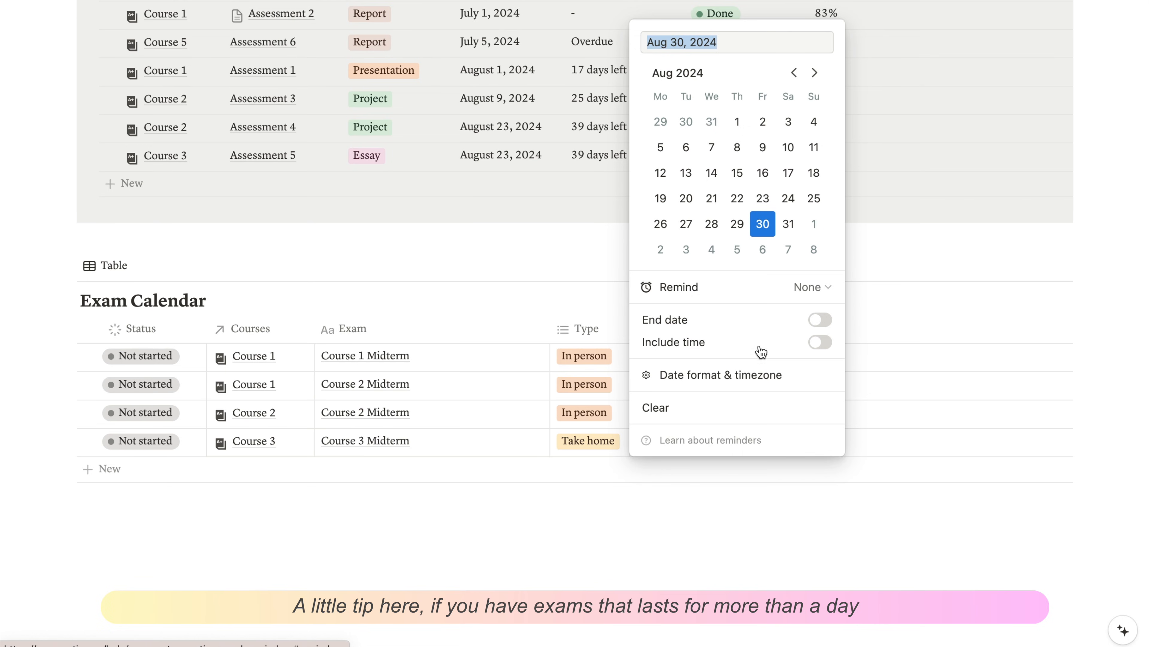
left_click(819, 320)
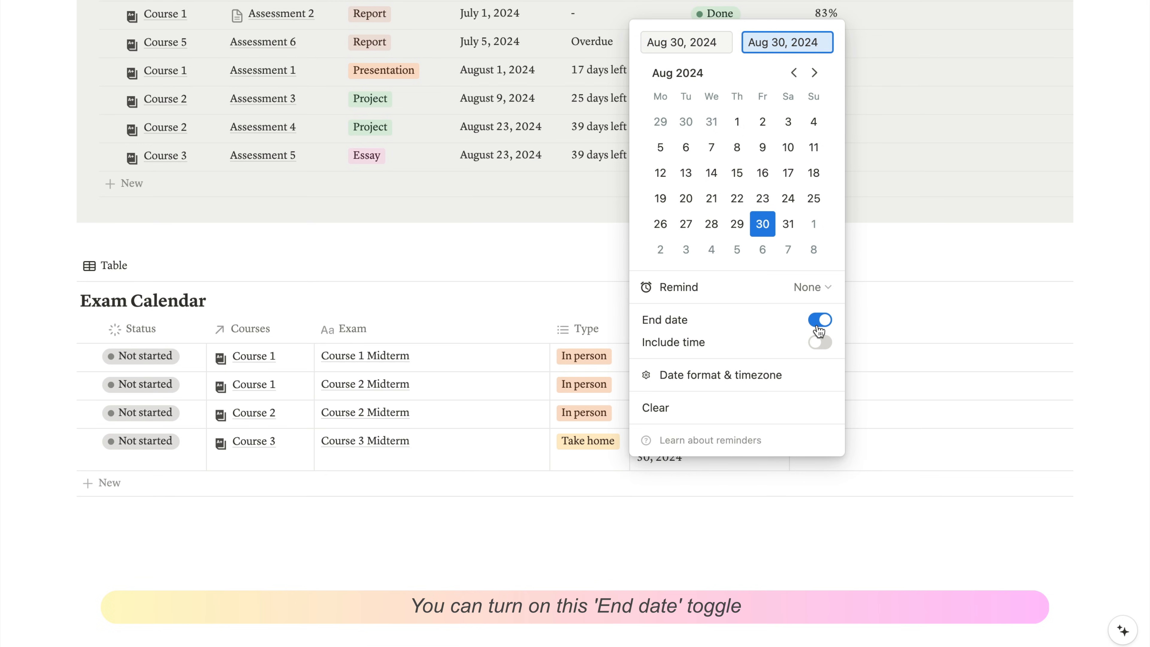
left_click(685, 250)
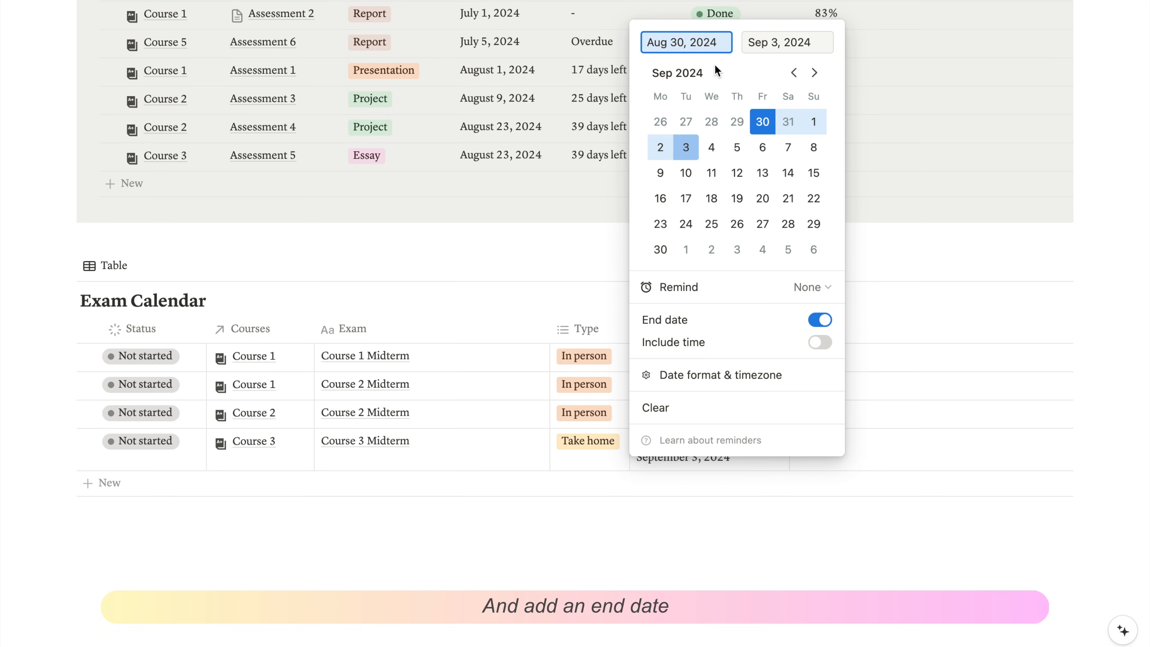
left_click(819, 343)
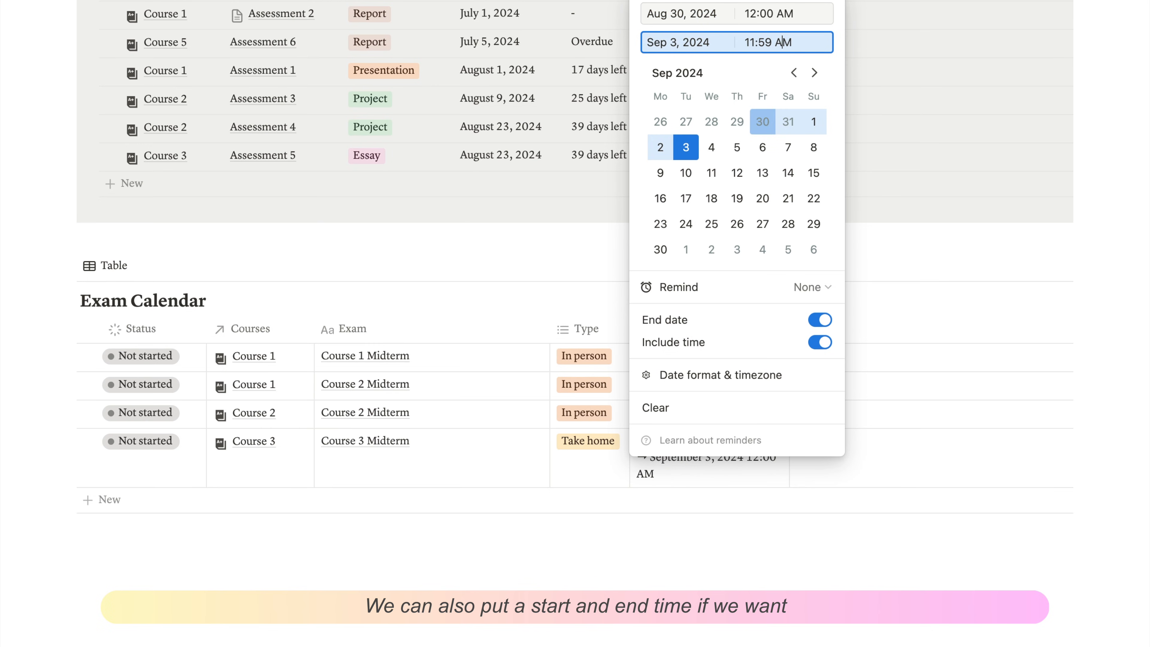
left_click(889, 170)
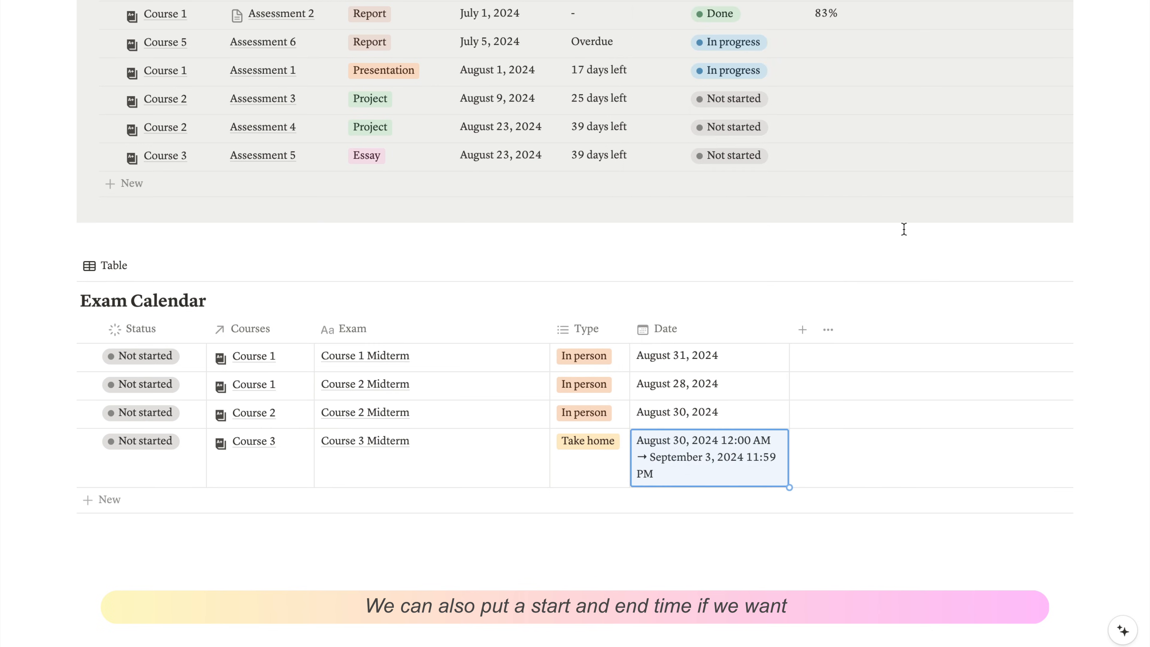
left_click_drag(883, 343, 978, 330)
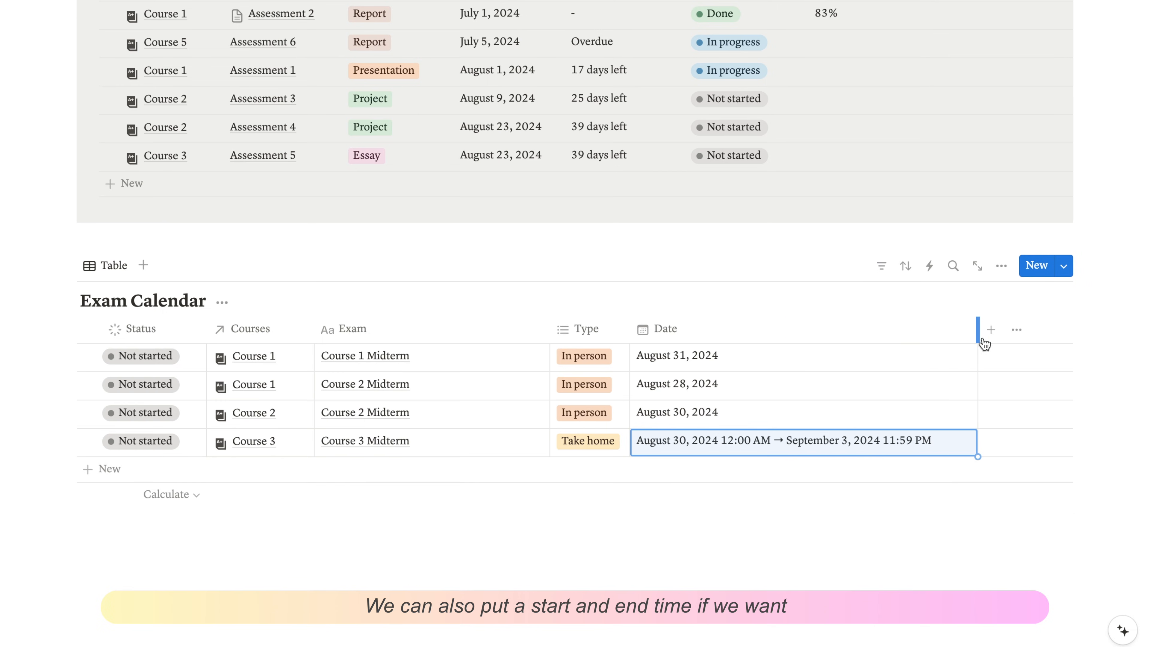
- Rename the table view of the Exam Calendar to "Full list"
left_click(1002, 266)
left_click(981, 330)
type("Full list")
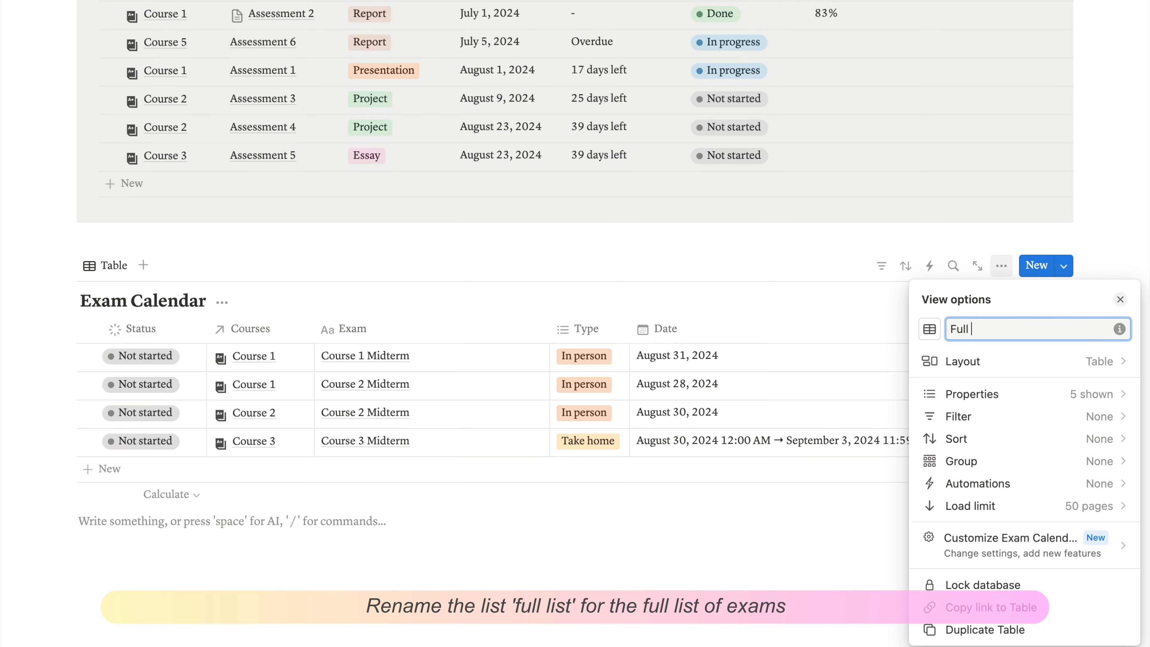
- Turn off the vertical lines in the Full list view's layout
left_click(1003, 361)
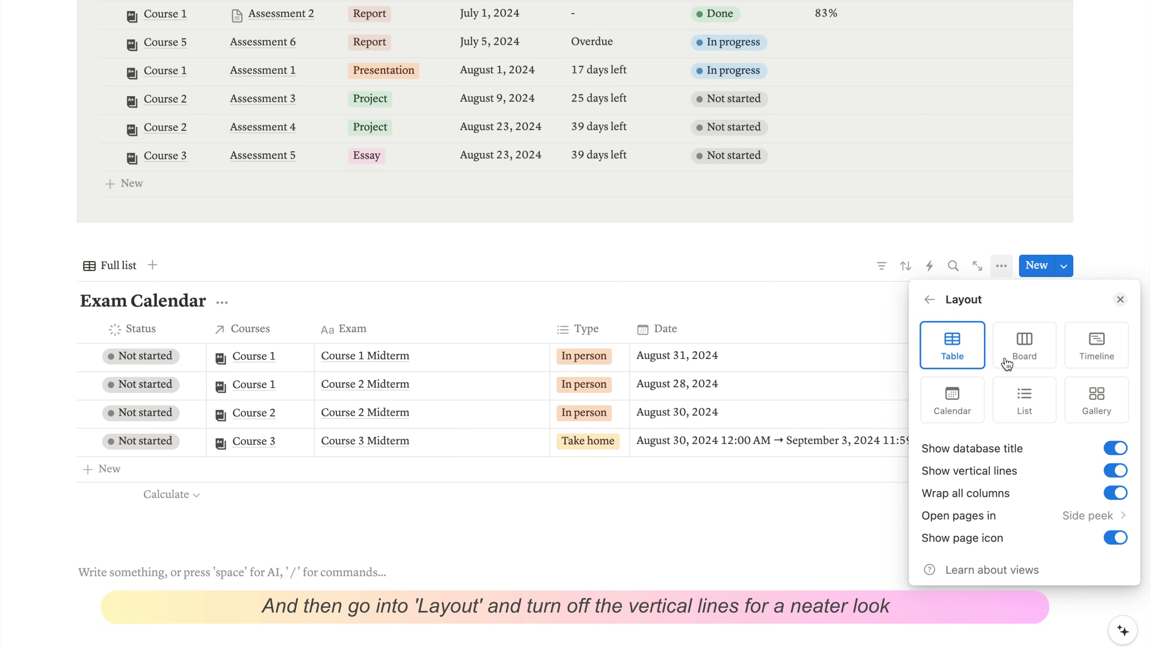
left_click(1114, 471)
left_click(803, 548)
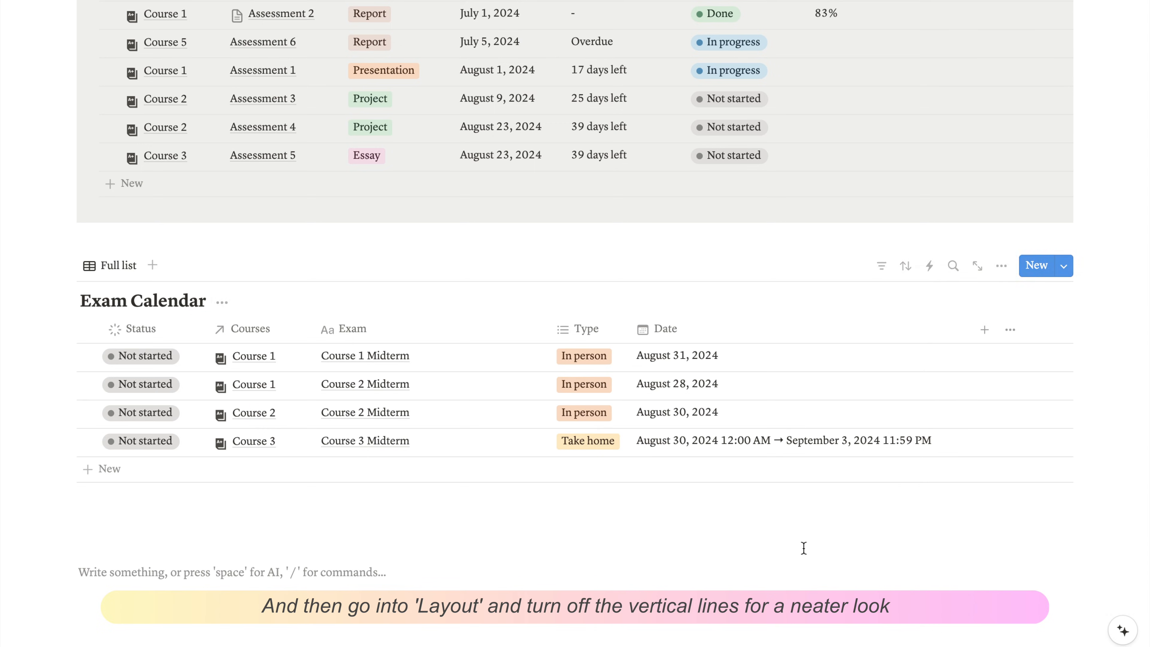
- Add a Calendar view to the Exam Calendar database
scroll(480, 219, "down", 2)
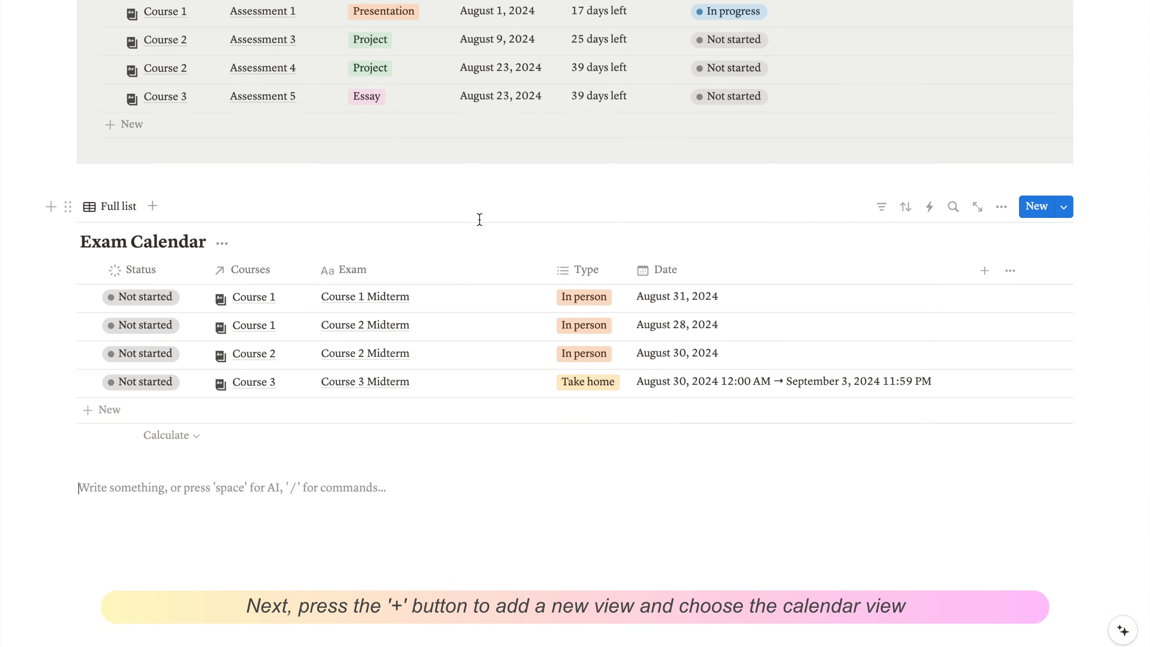
left_click(152, 206)
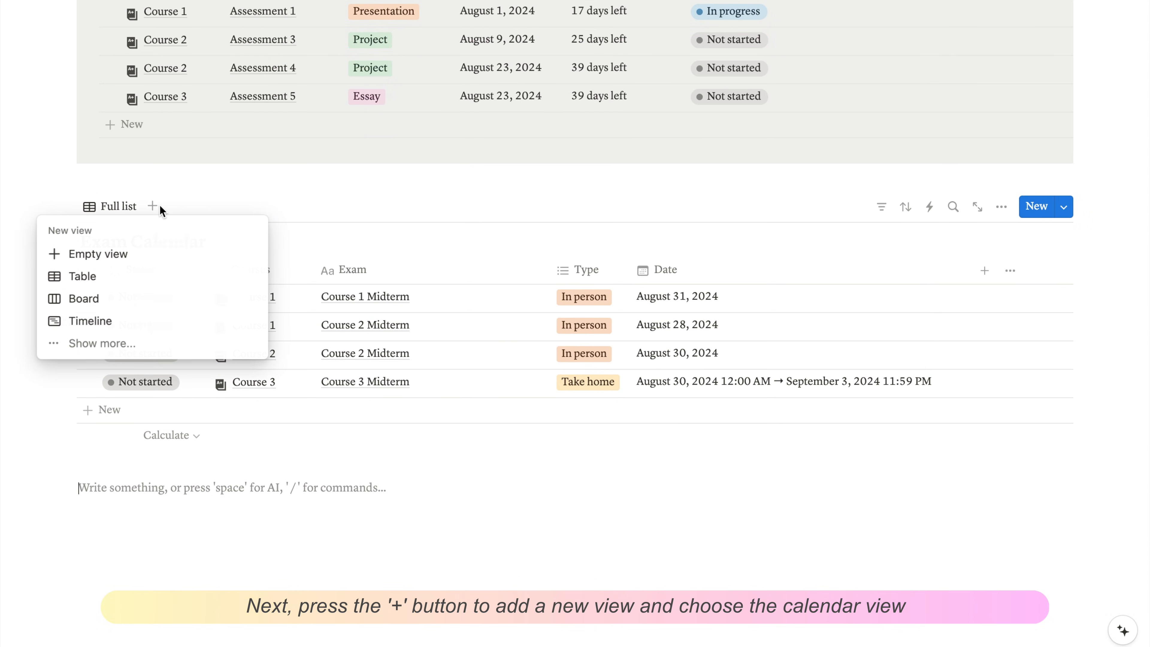
left_click(118, 349)
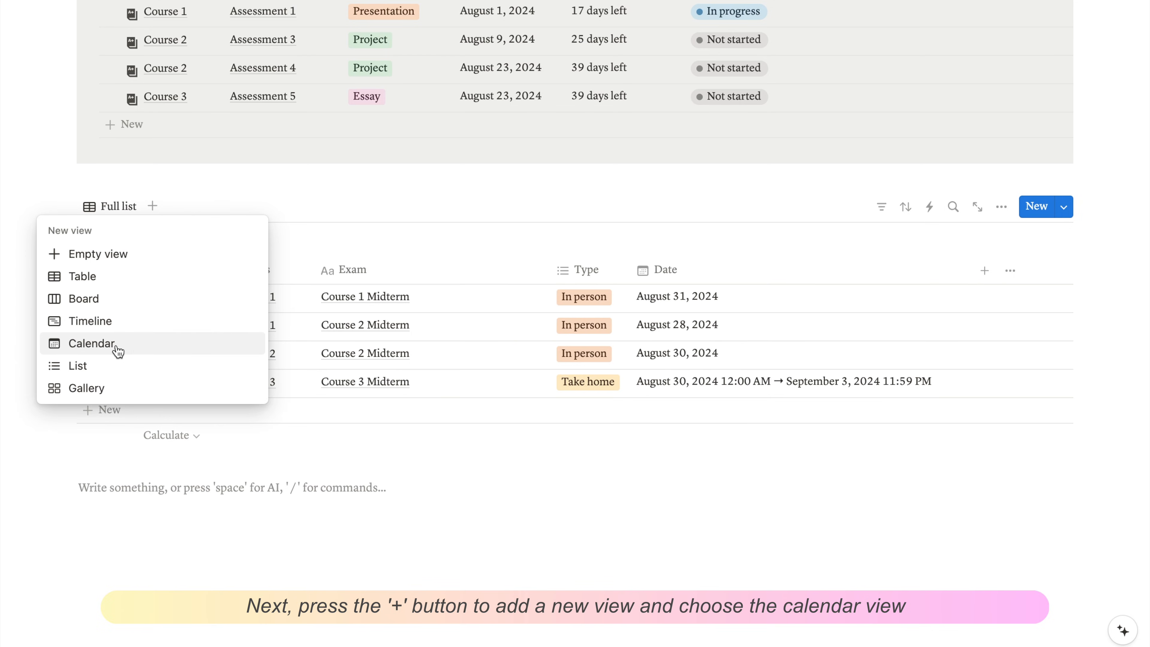
left_click(114, 351)
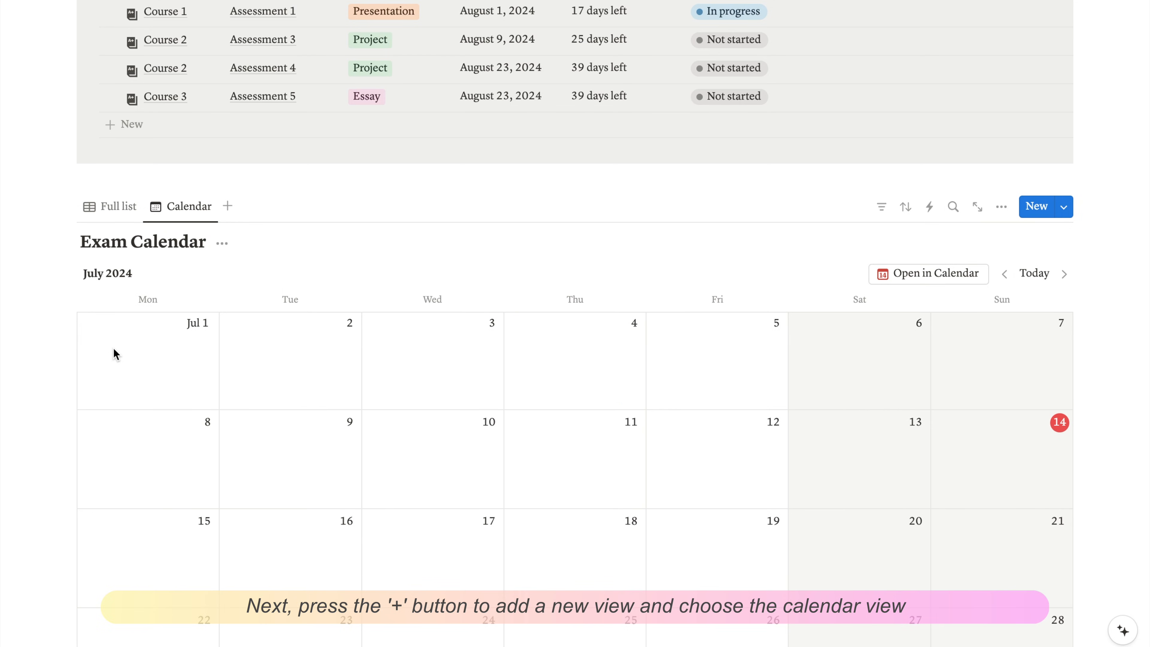
- Show August 2024 in the calendar and view the page of the Course 2 Midterm on August 28
scroll(182, 362, "down", 5)
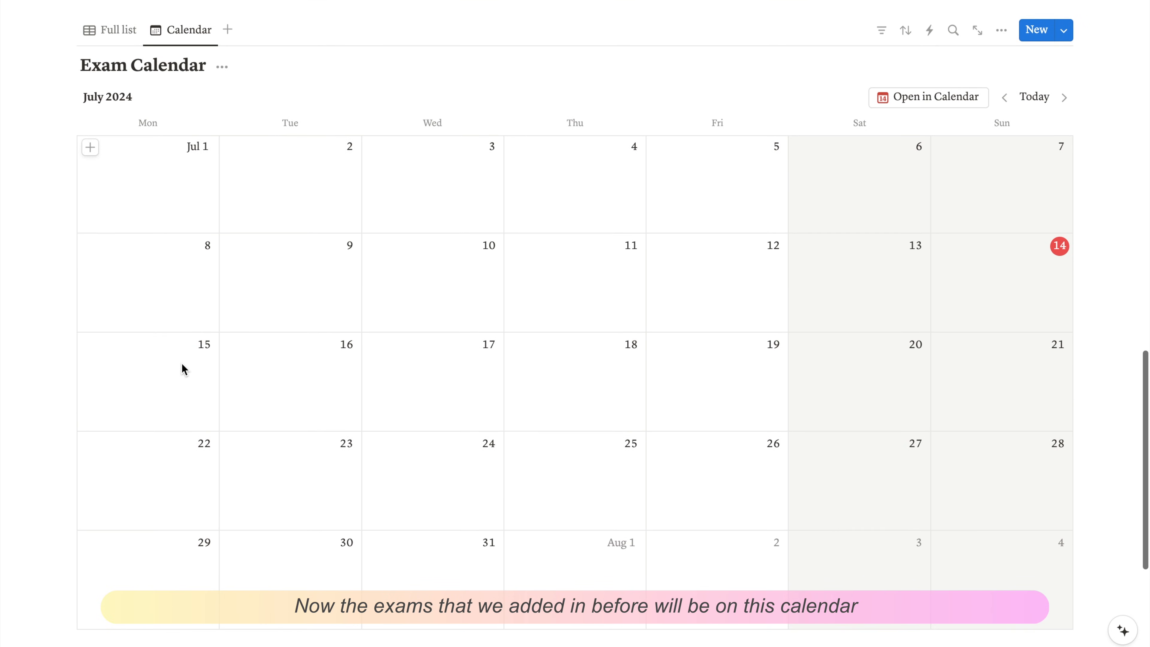
left_click(1064, 97)
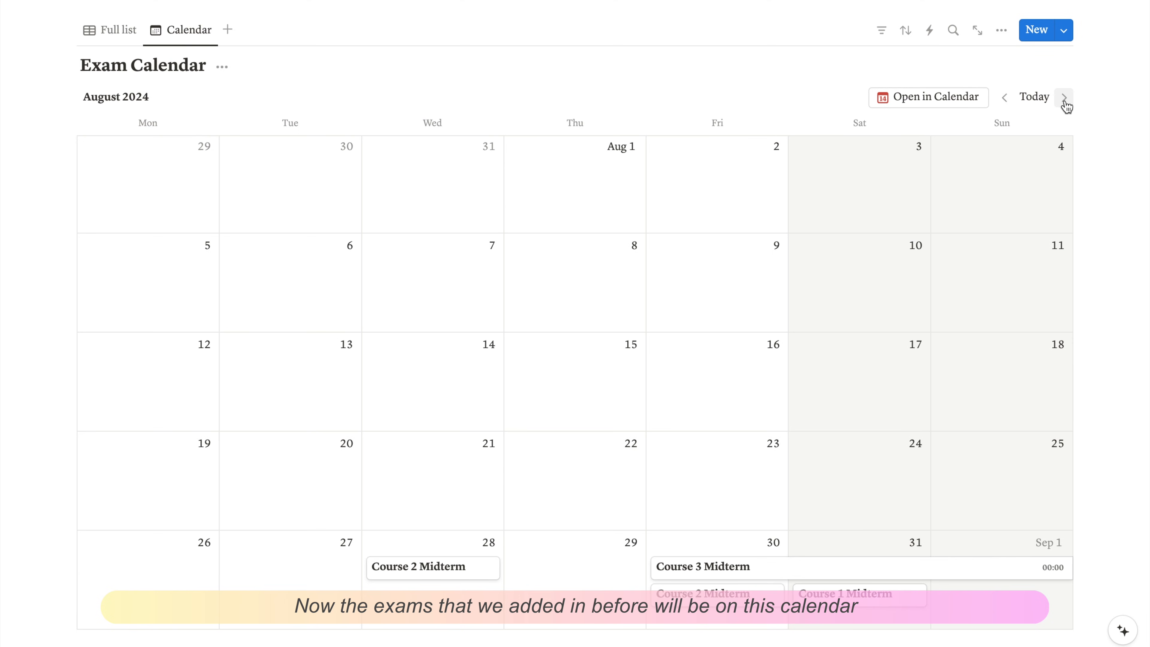
scroll(747, 387, "down", 2)
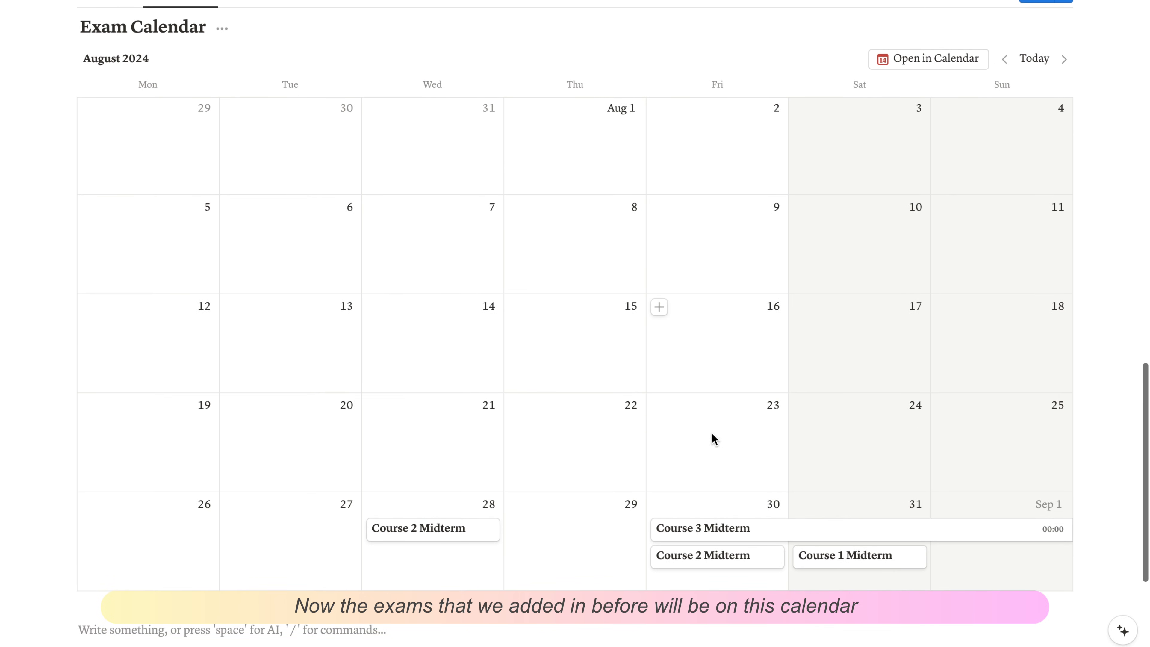
left_click(426, 531)
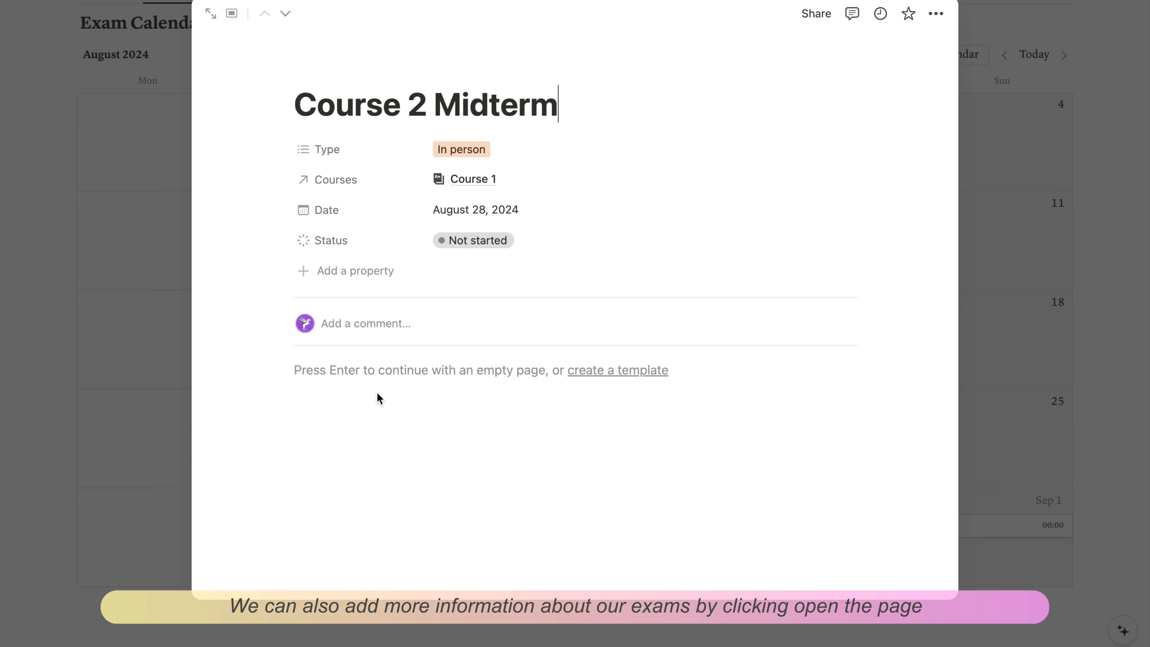
left_click(1031, 330)
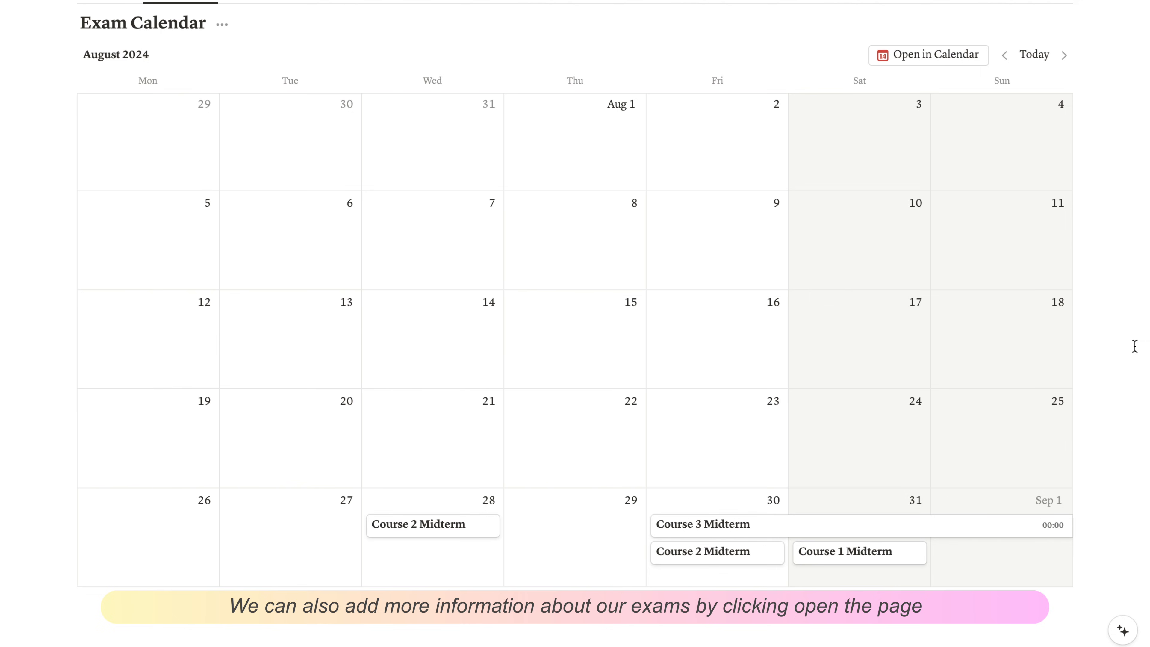
- Insert a toggle list between the Assessments section and the exam database, leaving an empty line above it, and expand it
scroll(1032, 330, "up", 2)
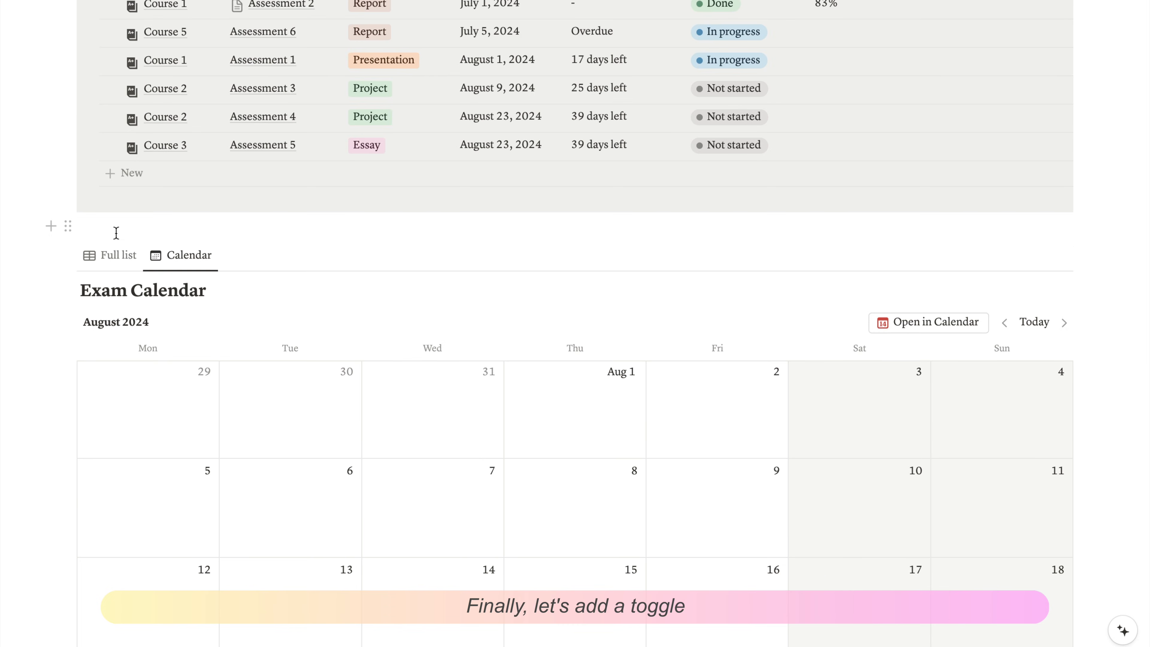
left_click(97, 229)
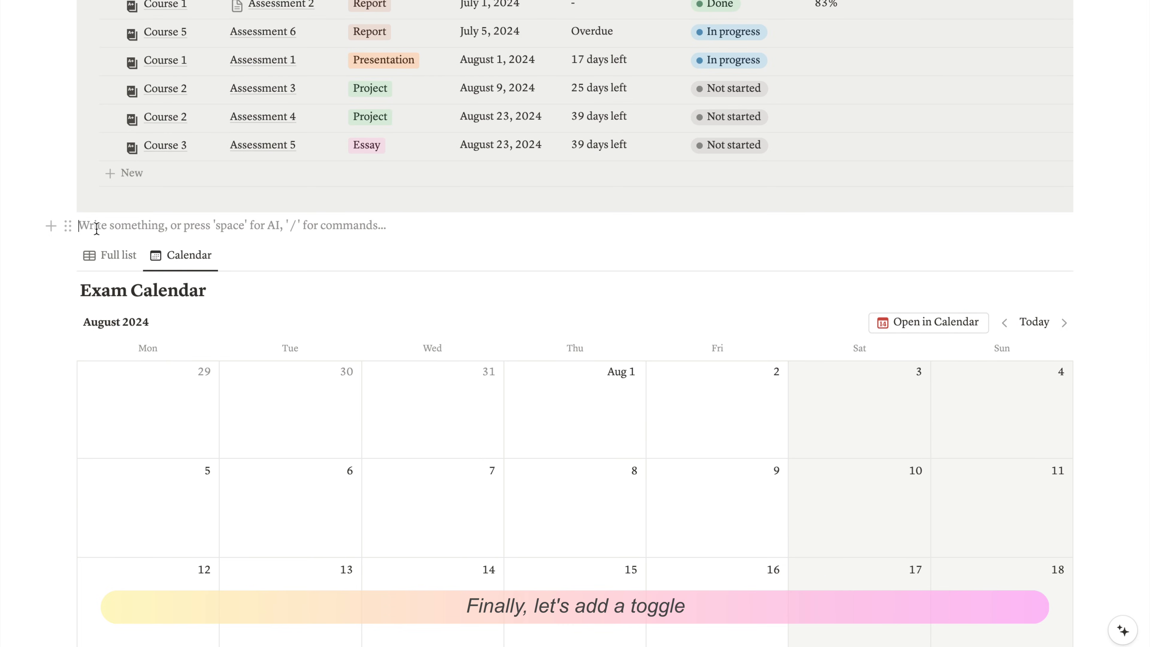
key("Return")
type("/togg")
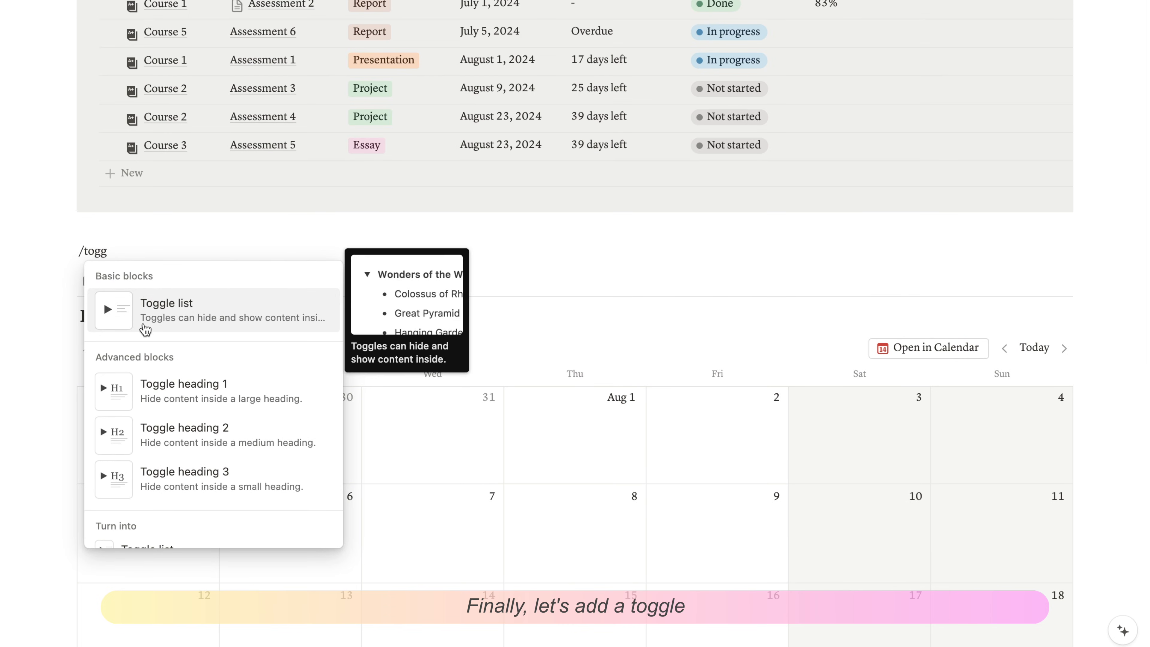
left_click(136, 317)
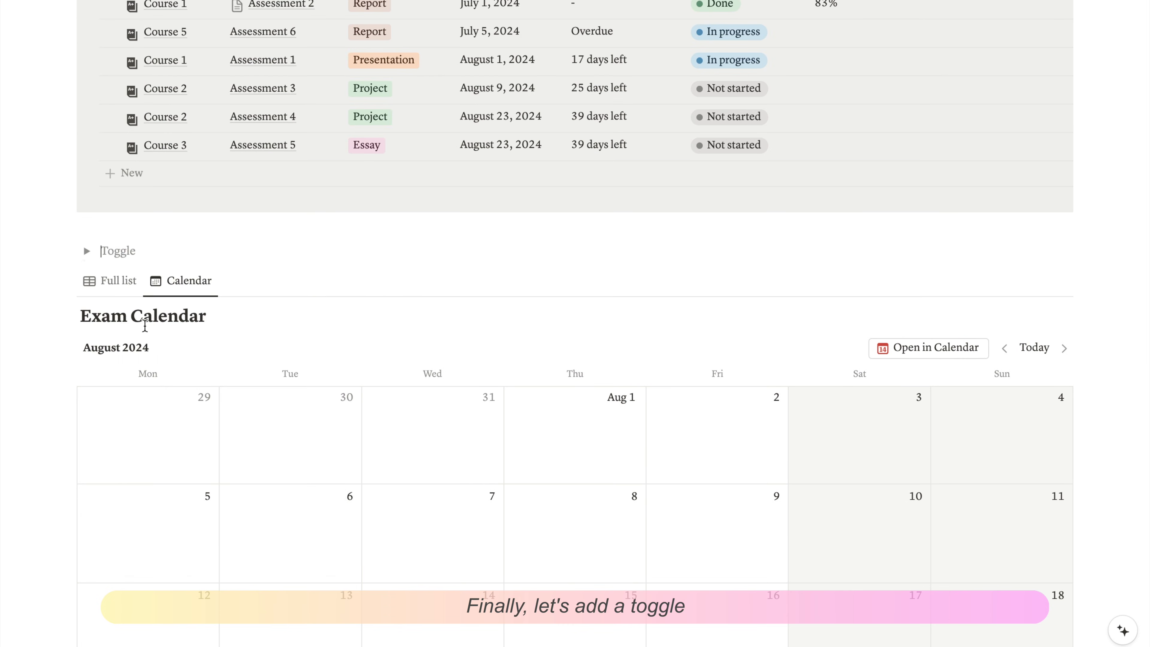
left_click(87, 250)
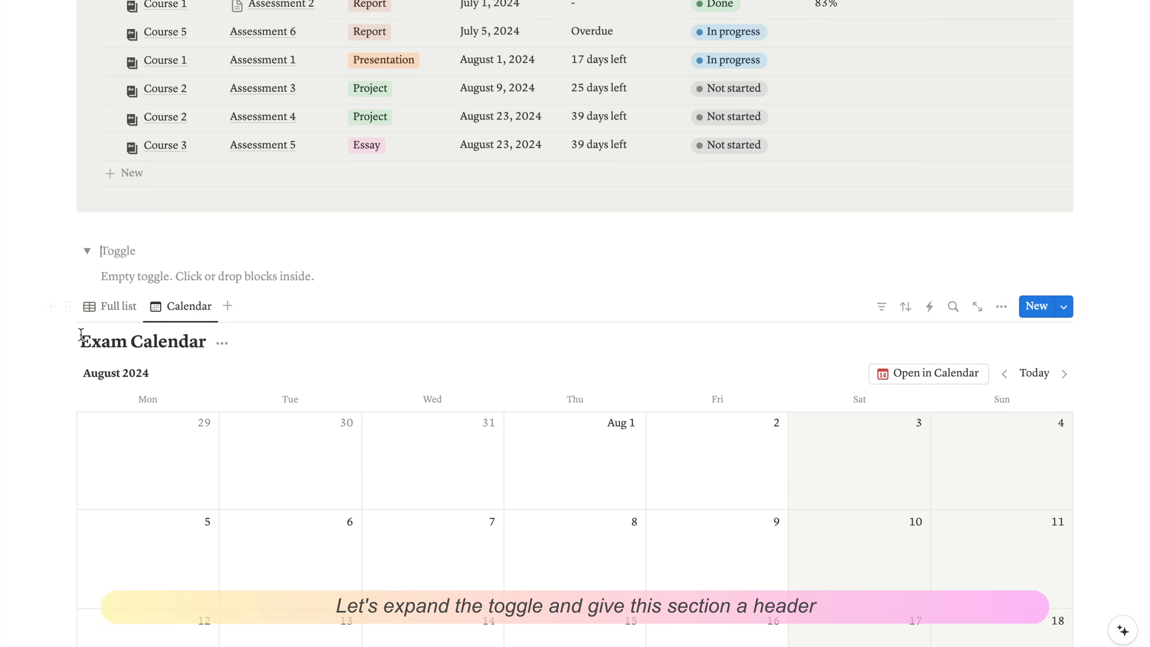
- Title the new toggle "Exam Calendar" and format the title in bold italics
left_click(111, 253)
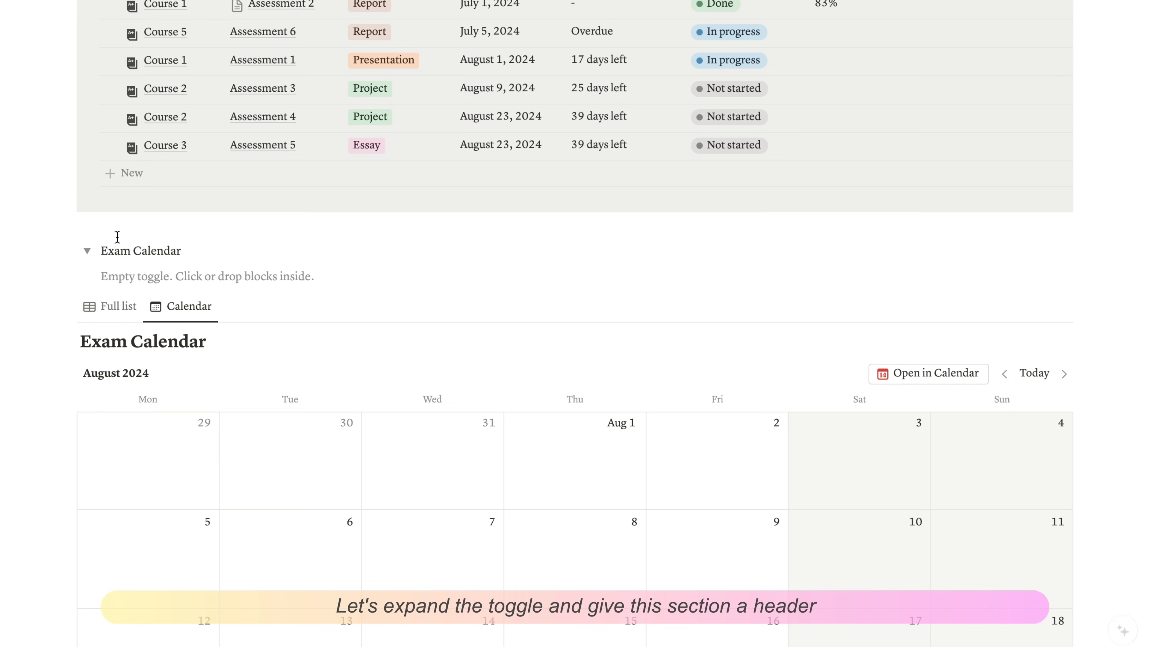
triple_click(124, 250)
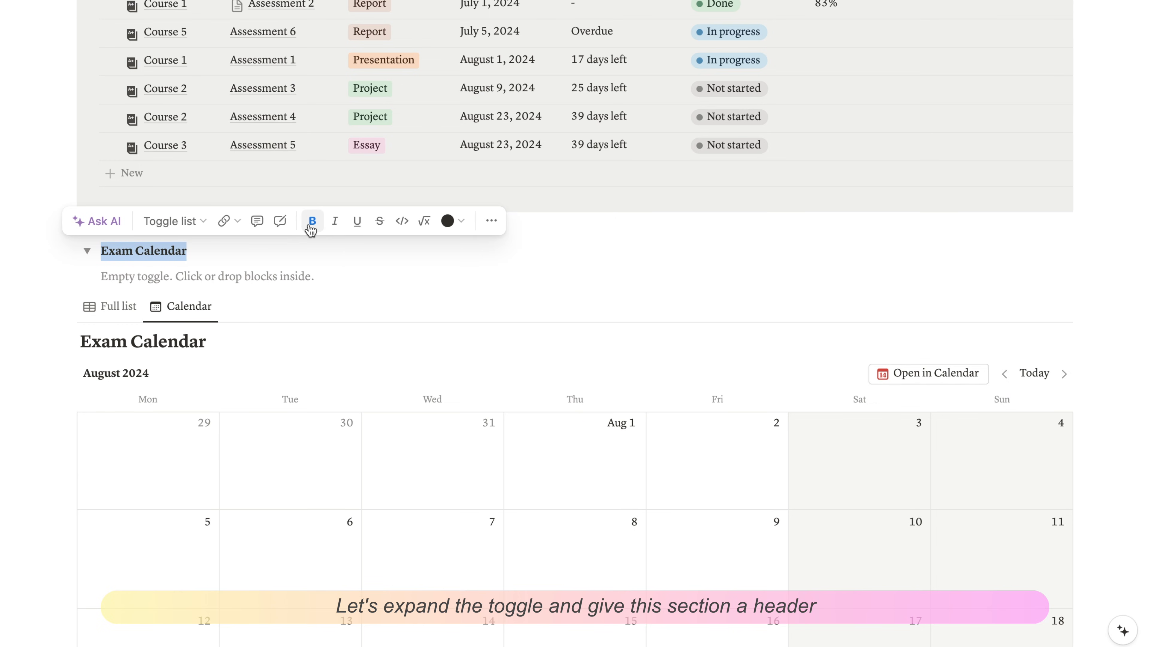
left_click(334, 222)
left_click(117, 282)
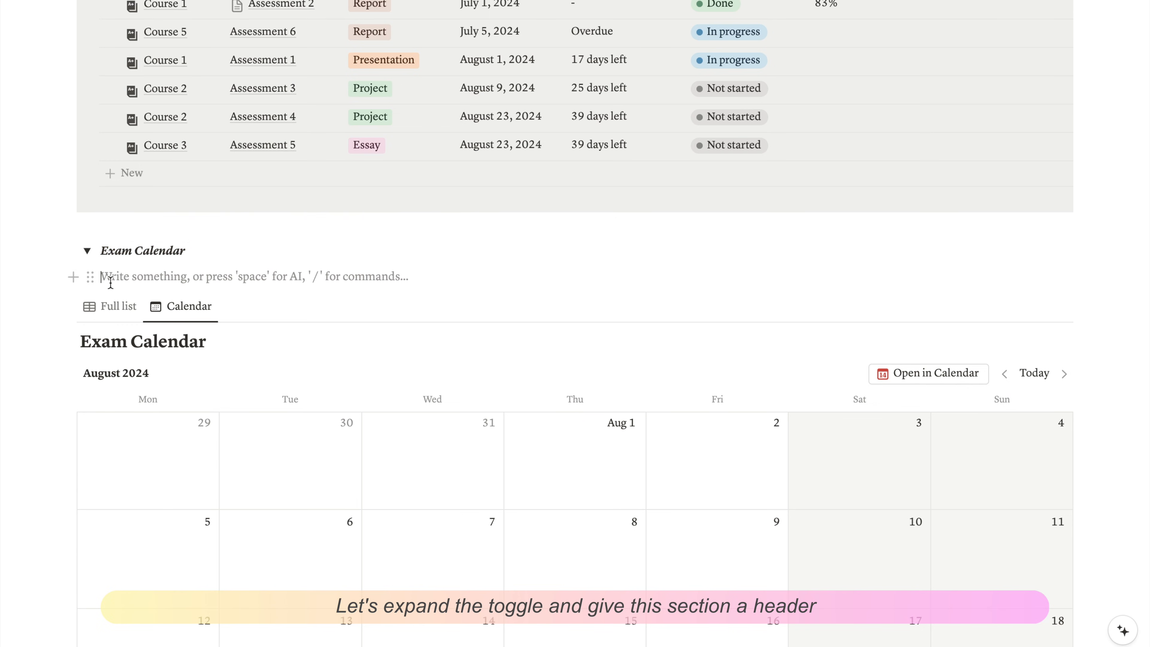
- Move the Exam Calendar database inside the Exam Calendar toggle and hide the database title
left_click_drag(72, 306, 137, 263)
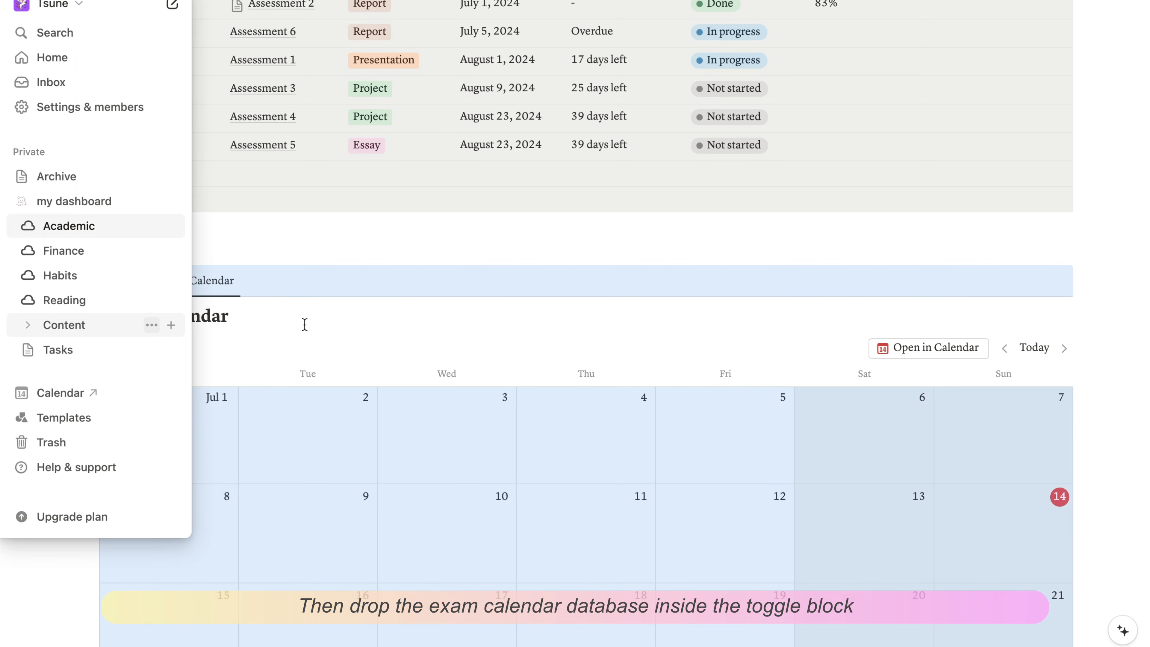
left_click(385, 329)
left_click(248, 323)
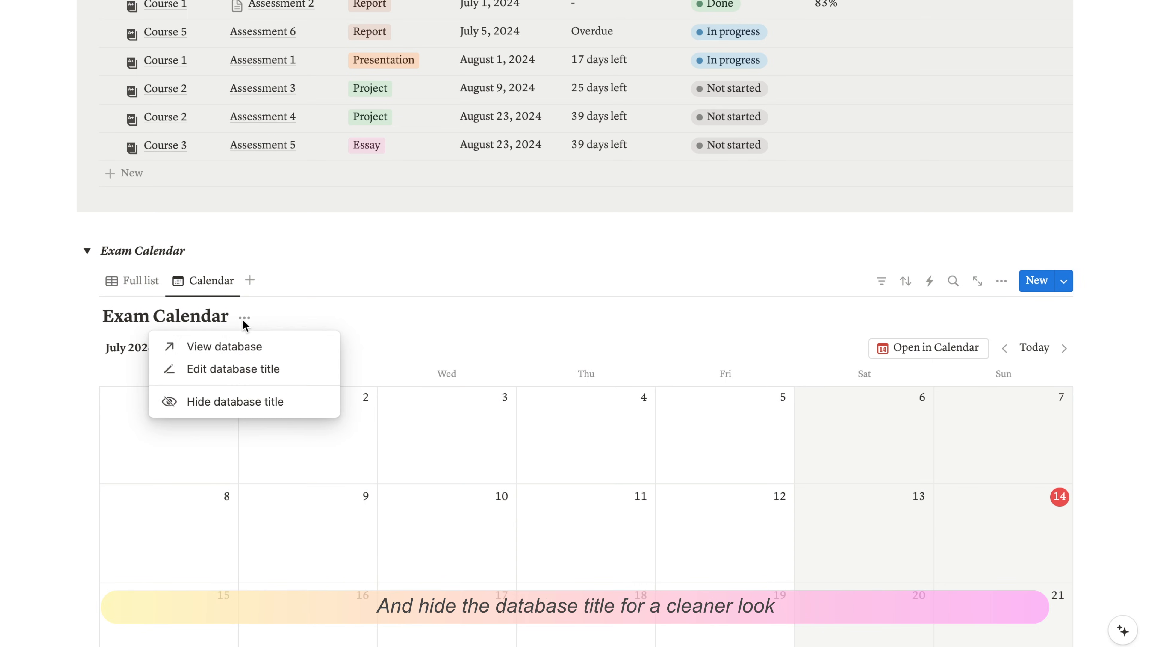
left_click(227, 399)
scroll(363, 313, "down", 2)
scroll(364, 318, "up", 1)
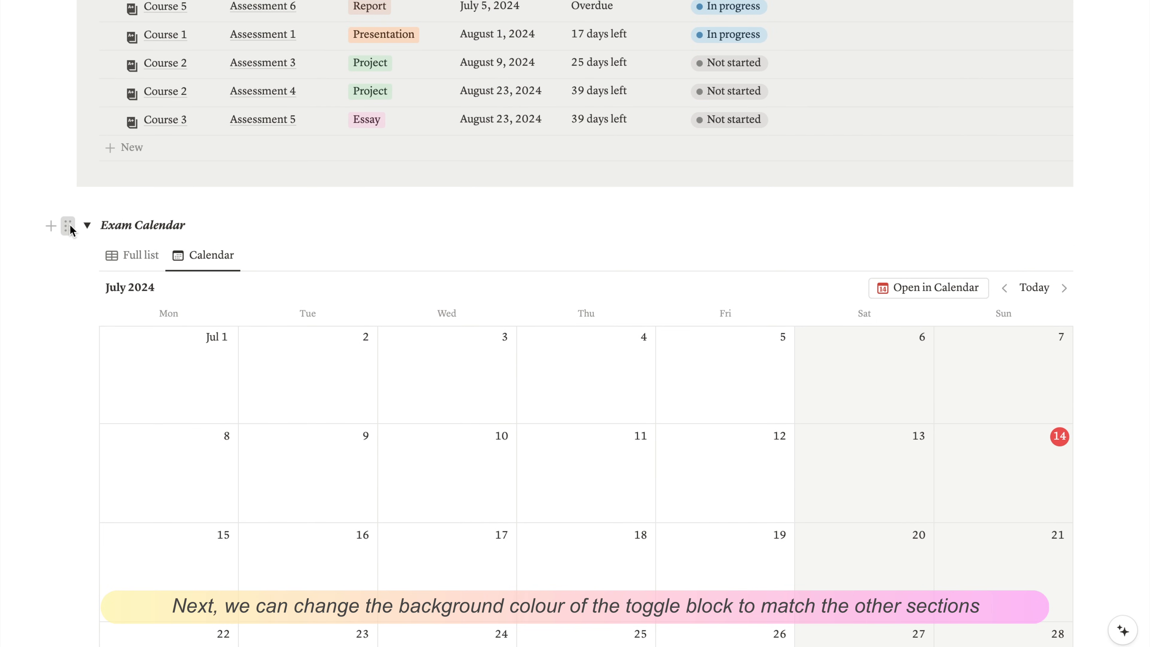
- Give the Exam Calendar toggle block a gray background
left_click(69, 225)
left_click(149, 342)
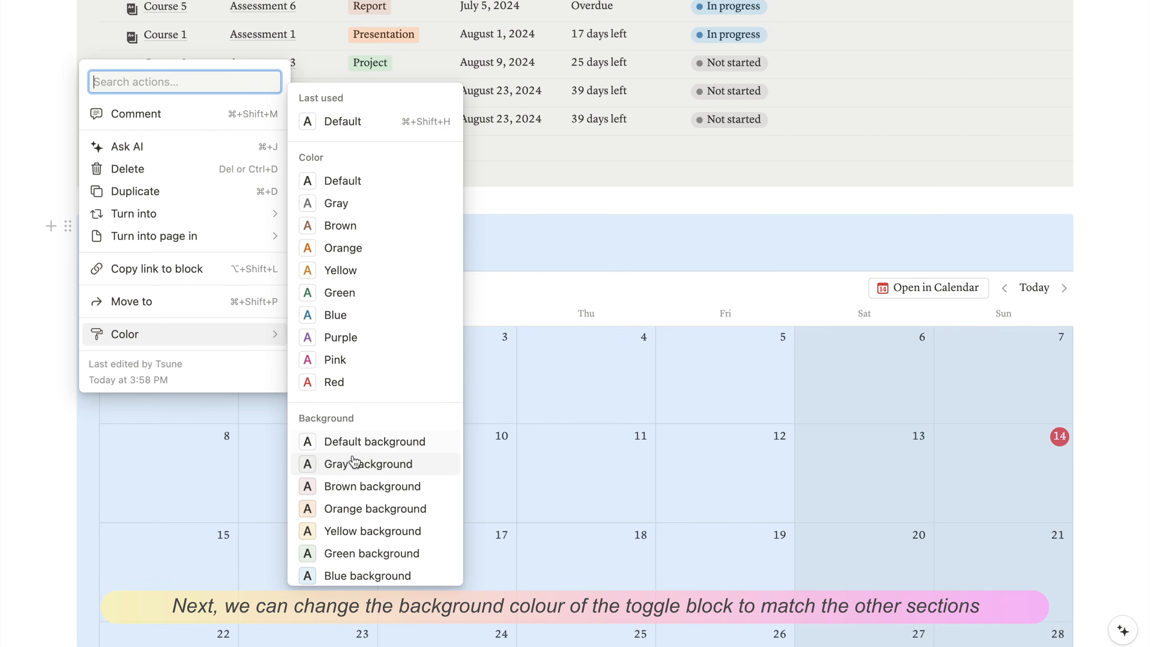
left_click(317, 464)
left_click(1109, 279)
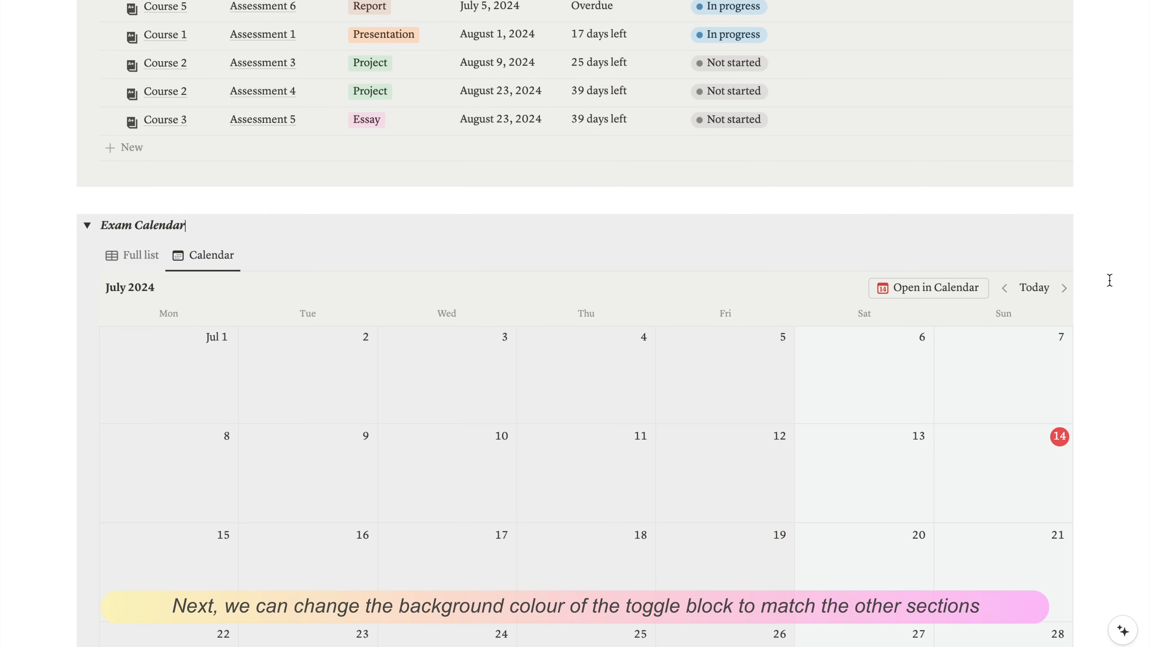
- Collapse the Class Timetable, Assessments and Exam Calendar toggles on the Academic page
scroll(1091, 364, "up", 12)
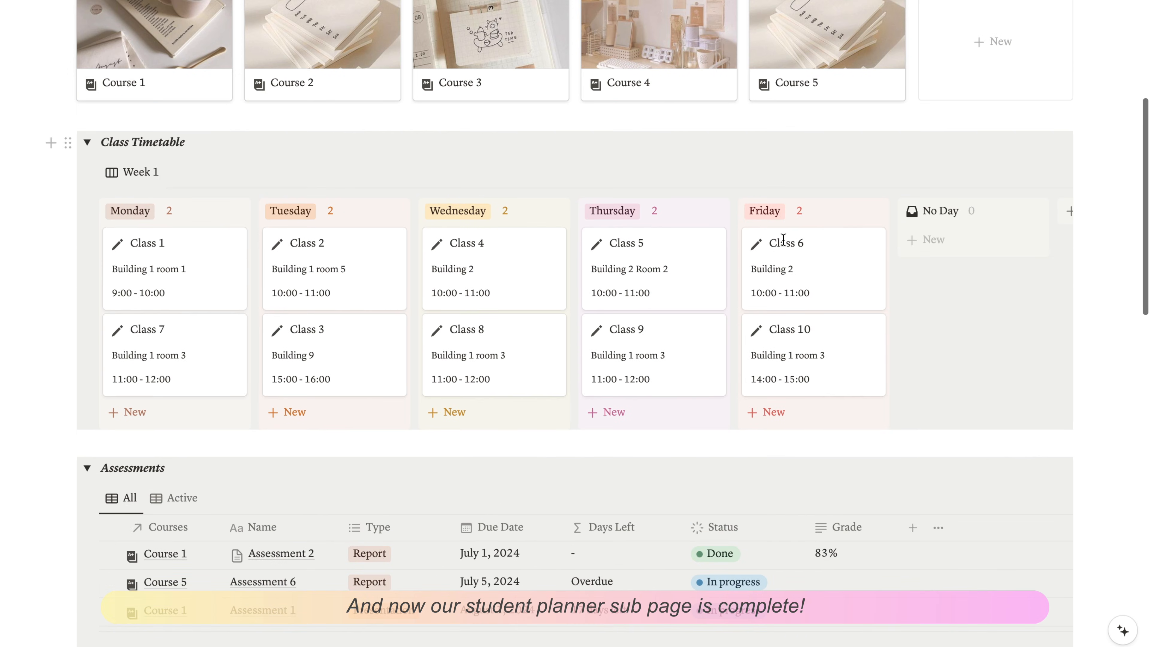
scroll(96, 150, "up", 4)
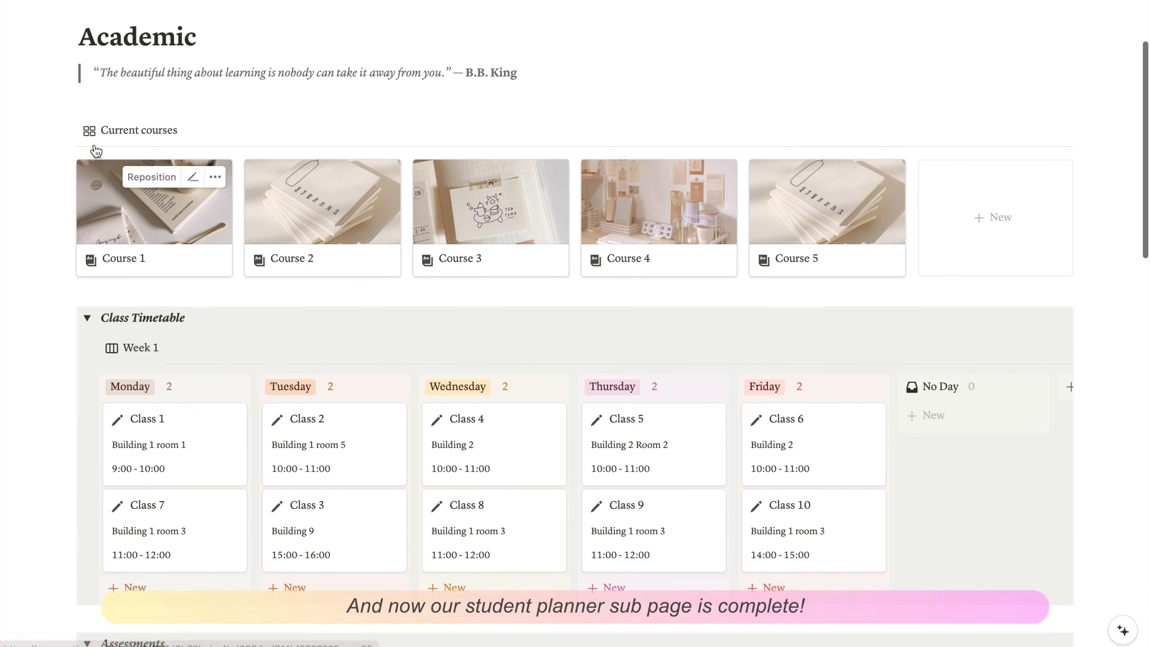
left_click(86, 331)
left_click(87, 383)
scroll(87, 387, "down", 1)
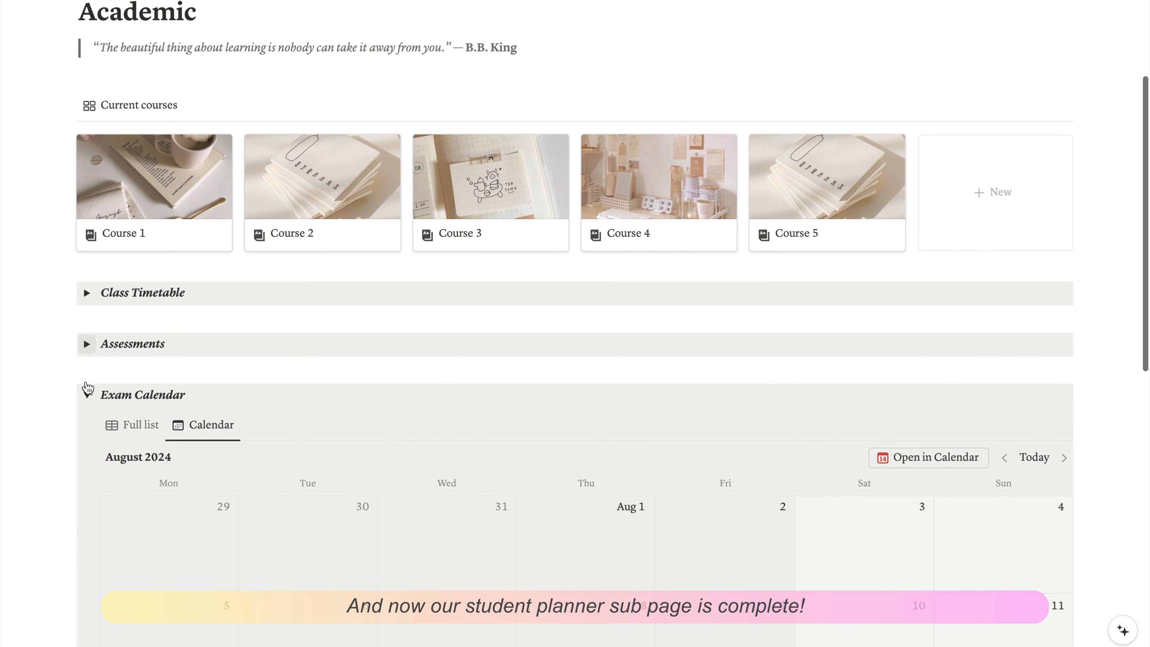
left_click(88, 392)
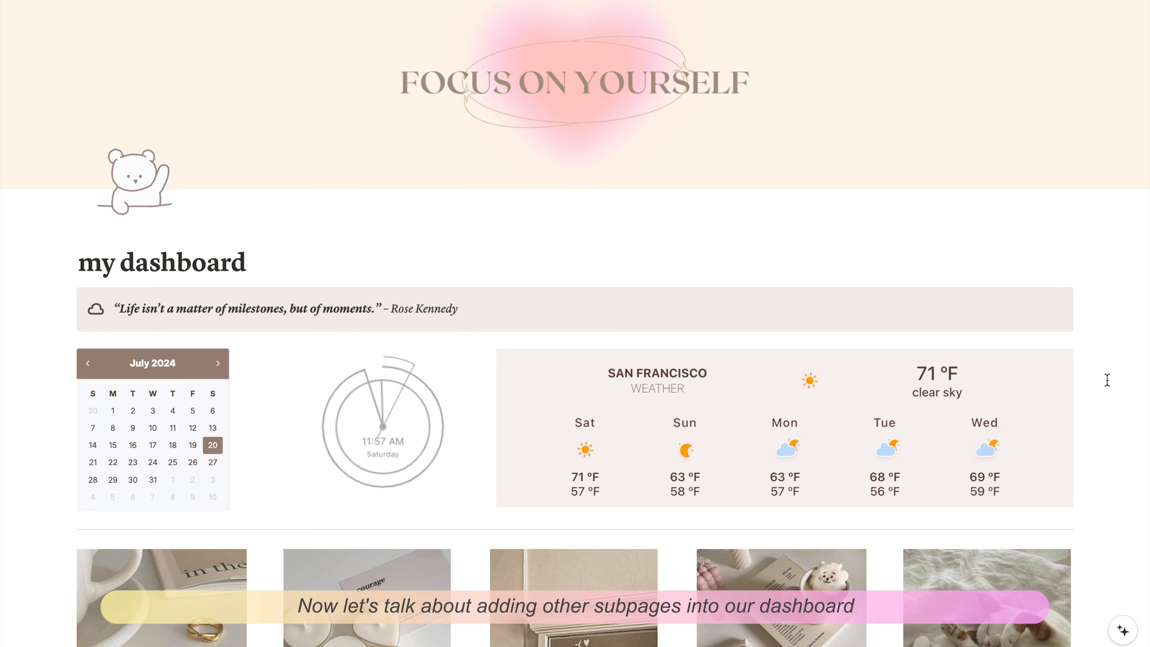
- Duplicate the Finance Tracker template into the workspace's Private section
scroll(1107, 380, "down", 5)
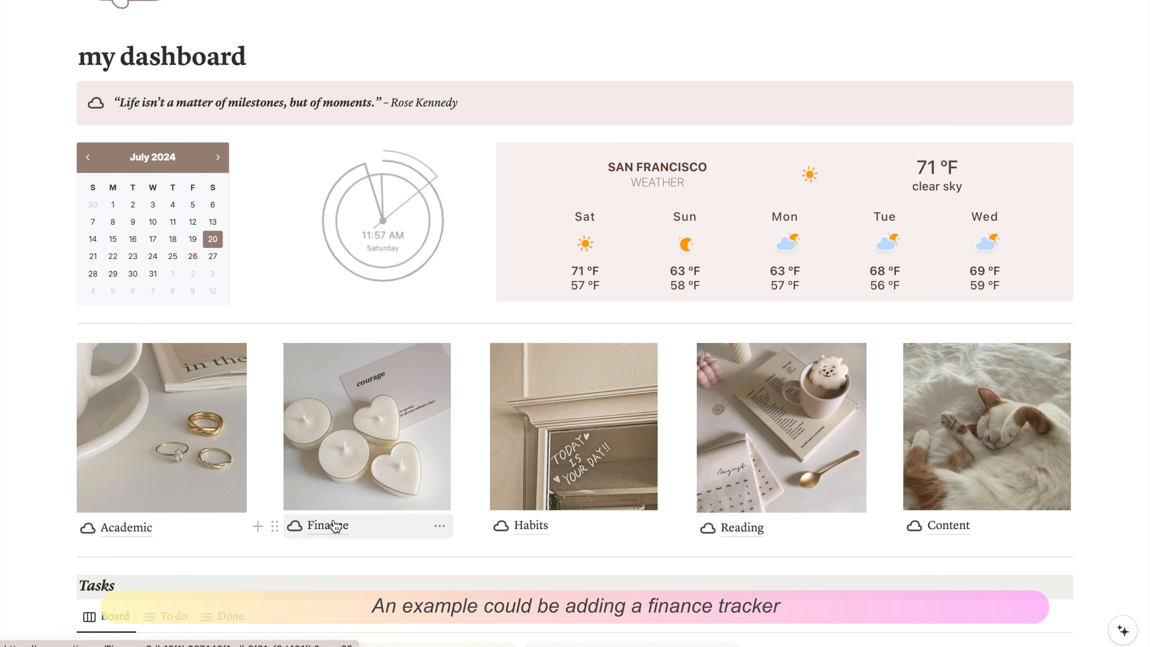
mouse_move(344, 534)
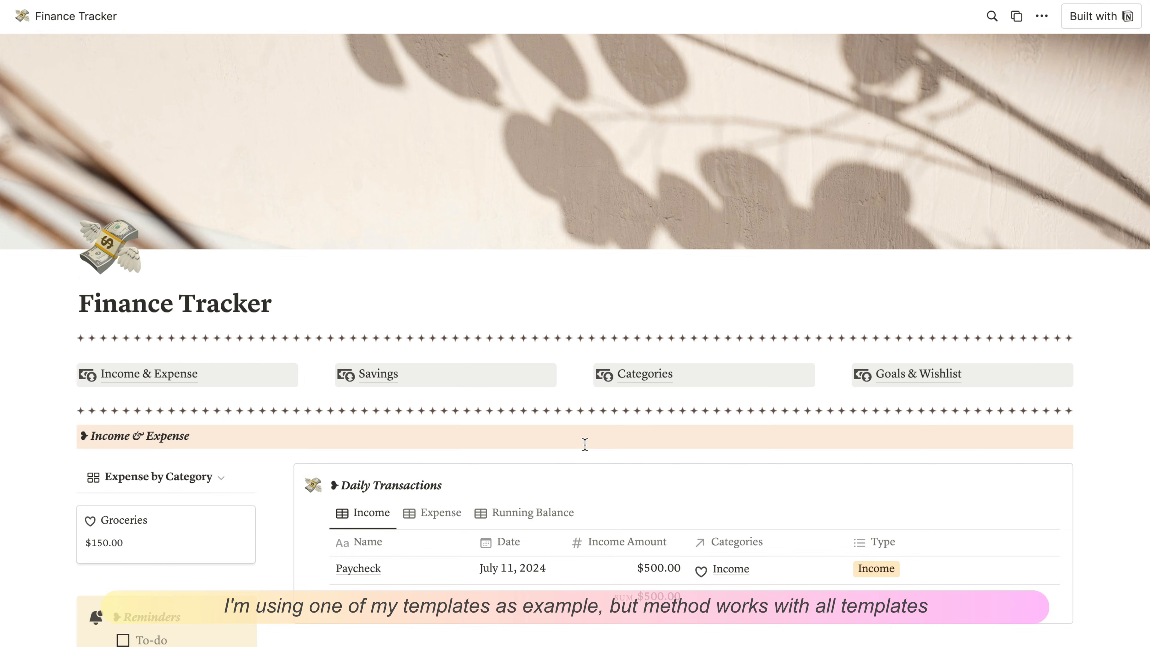
left_click(1020, 24)
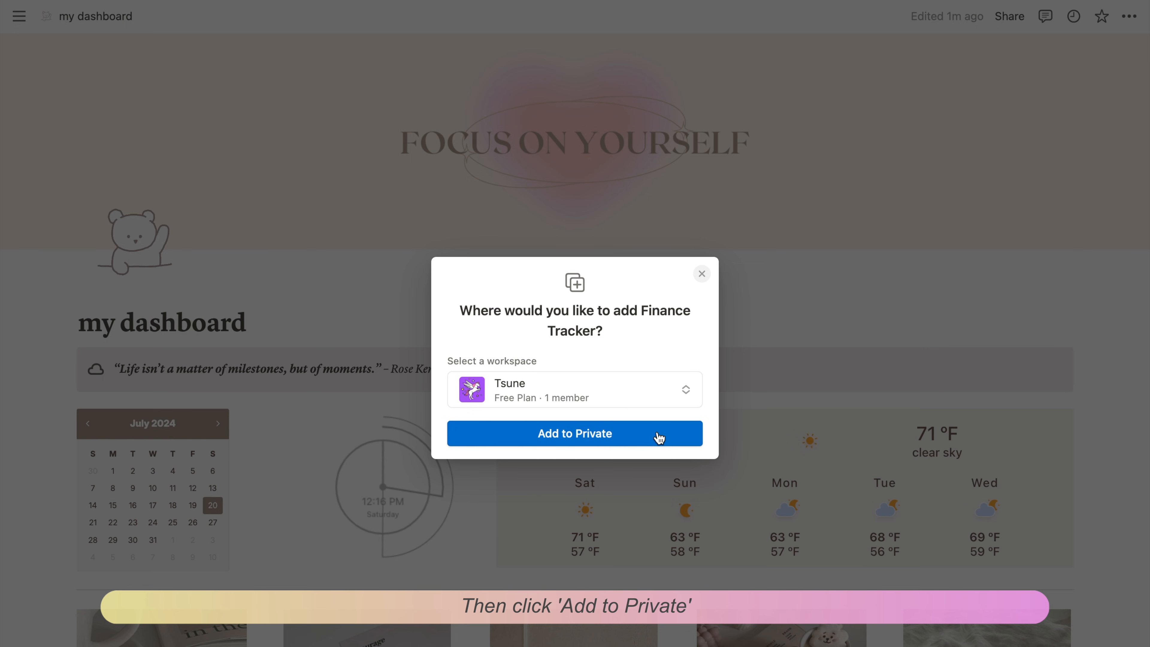
left_click(658, 434)
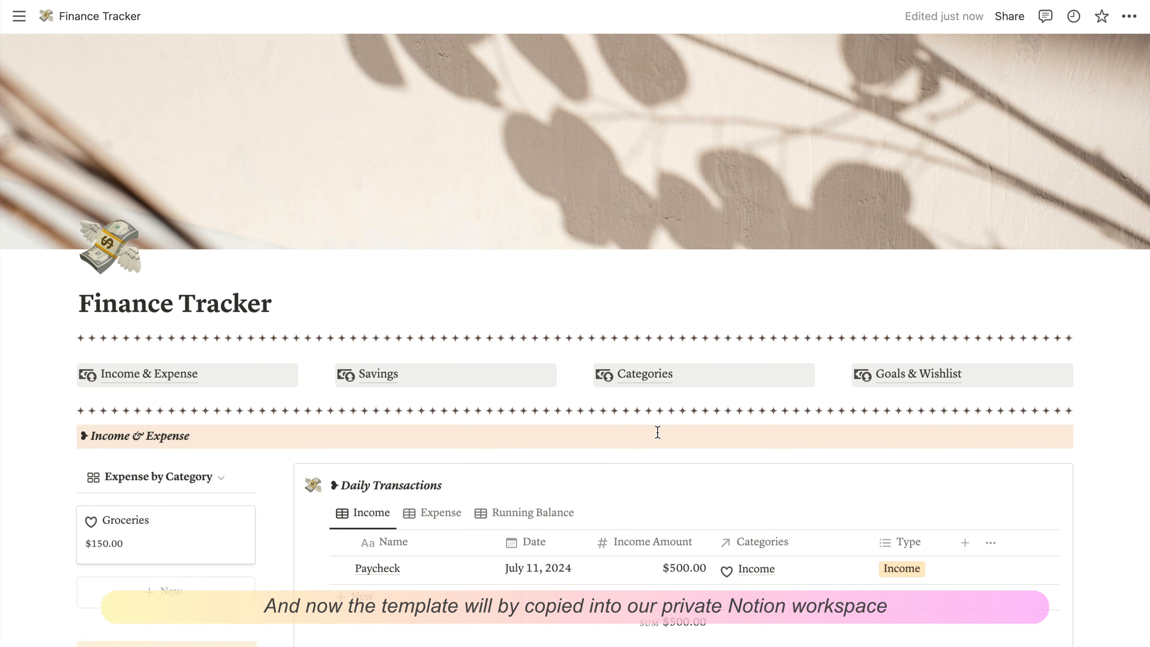
- Move the Finance Tracker page into my dashboard and open the dashboard
mouse_move(7, 321)
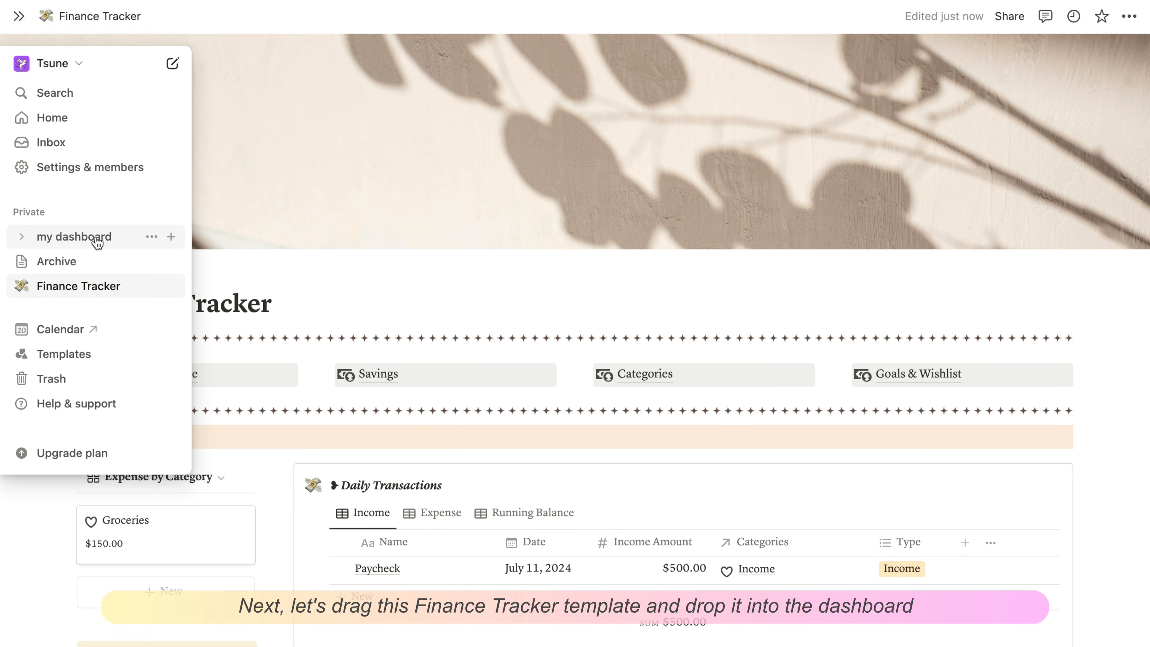
left_click_drag(77, 286, 80, 244)
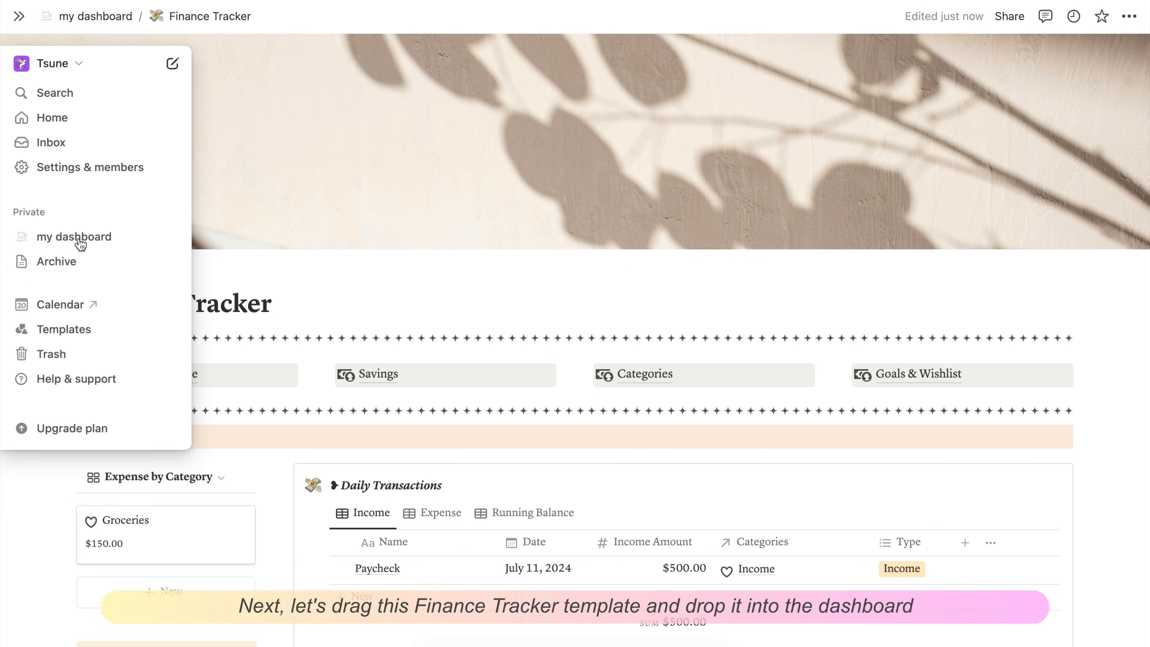
left_click(81, 243)
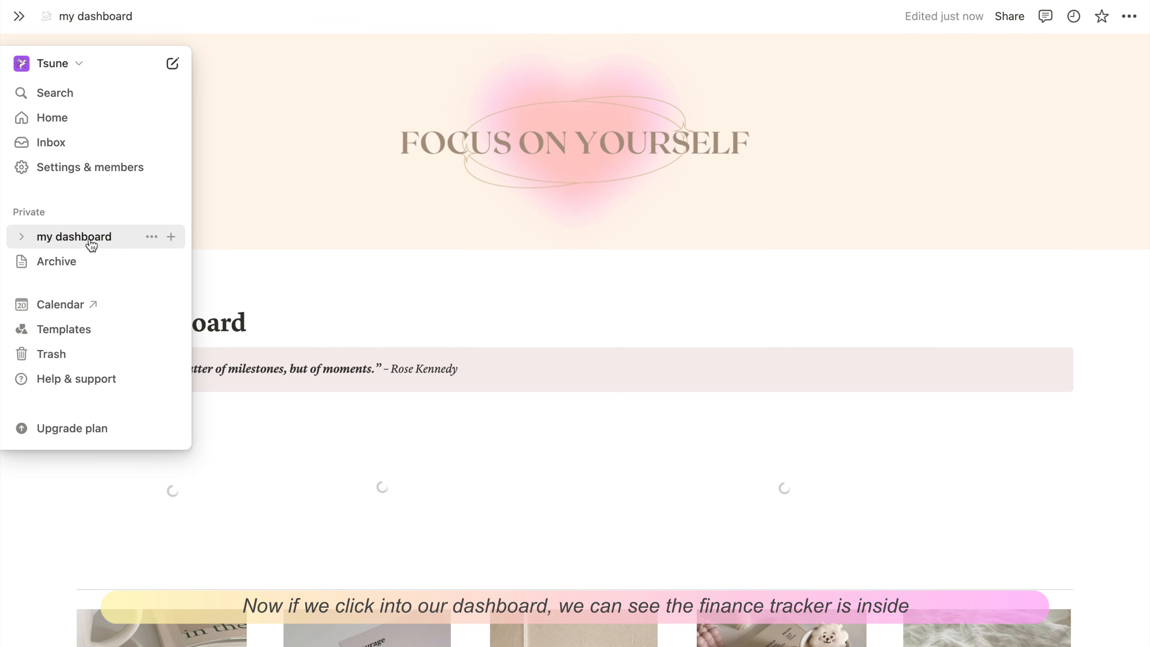
- Move the Finance Tracker page link from the end of the dashboard to directly beneath the Finance page link
left_click(21, 237)
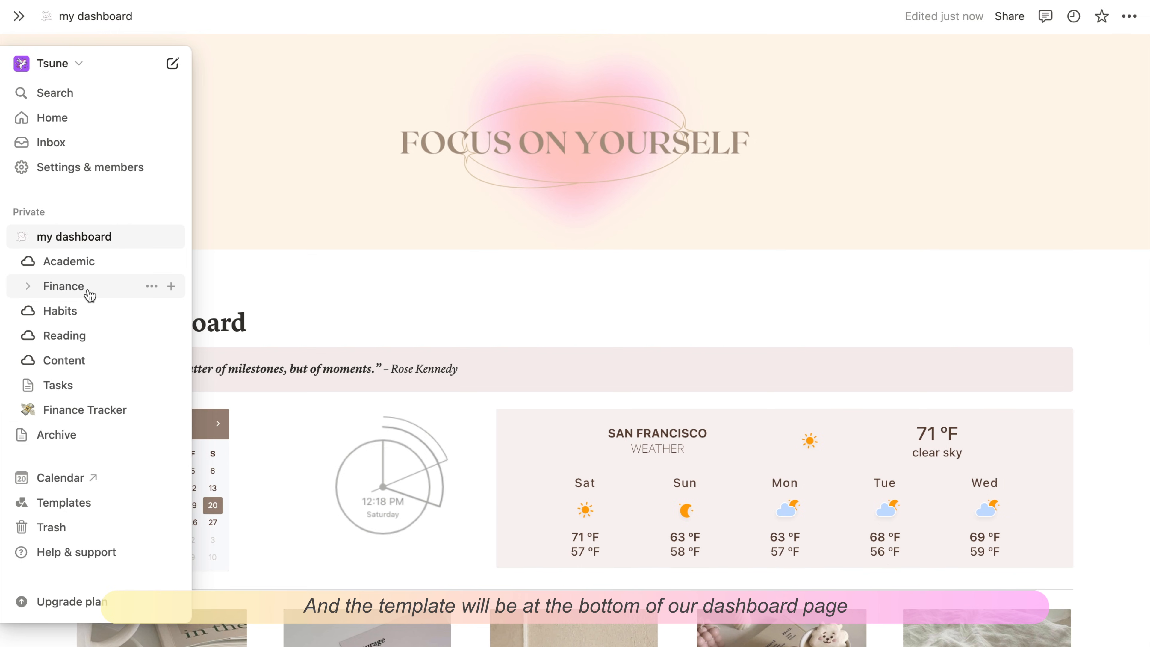
scroll(385, 476, "down", 15)
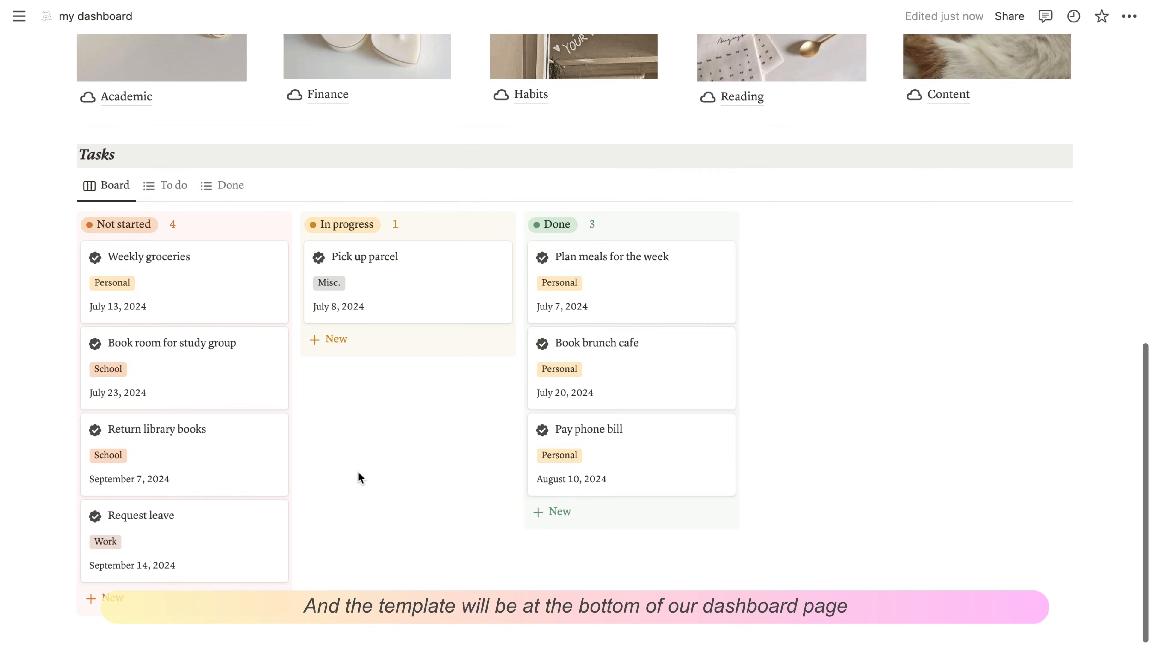
scroll(359, 478, "down", 3)
left_click_drag(67, 539, 305, 323)
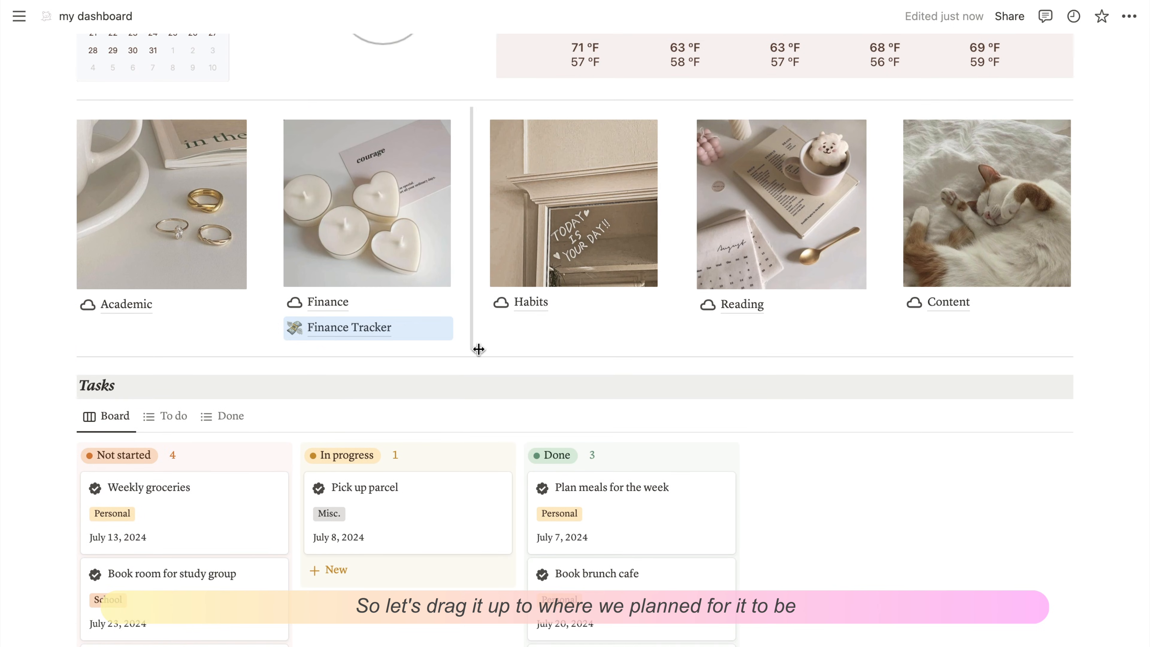
- Change the Finance Tracker page's icon to the cloud icon
scroll(478, 351, "up", 3)
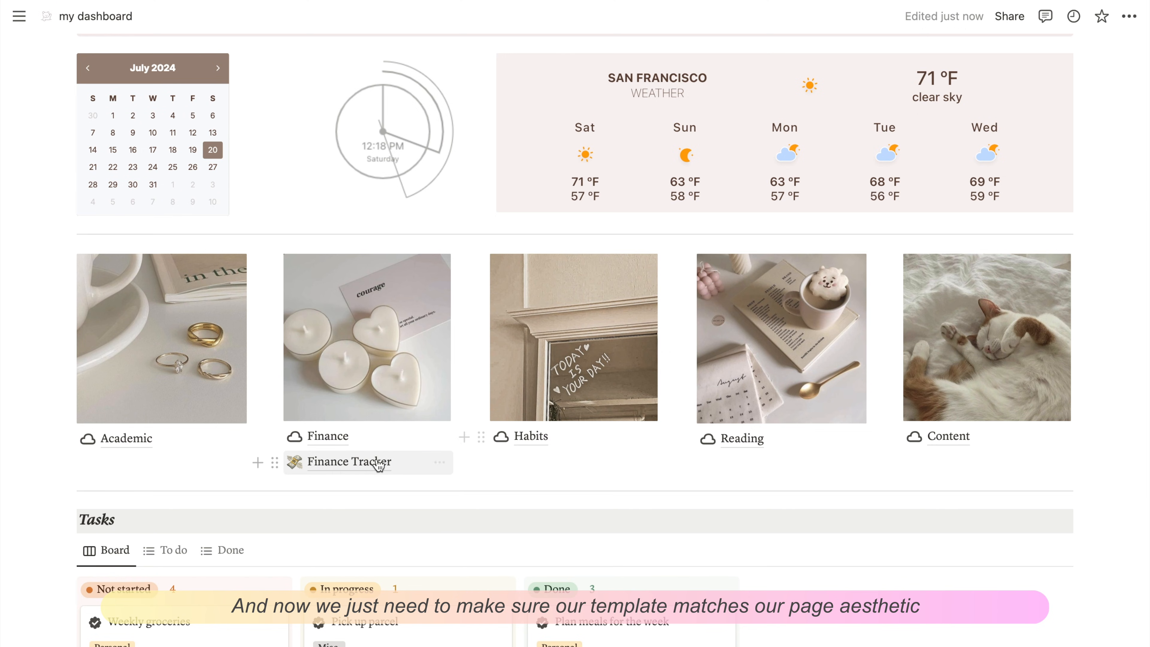
left_click(297, 465)
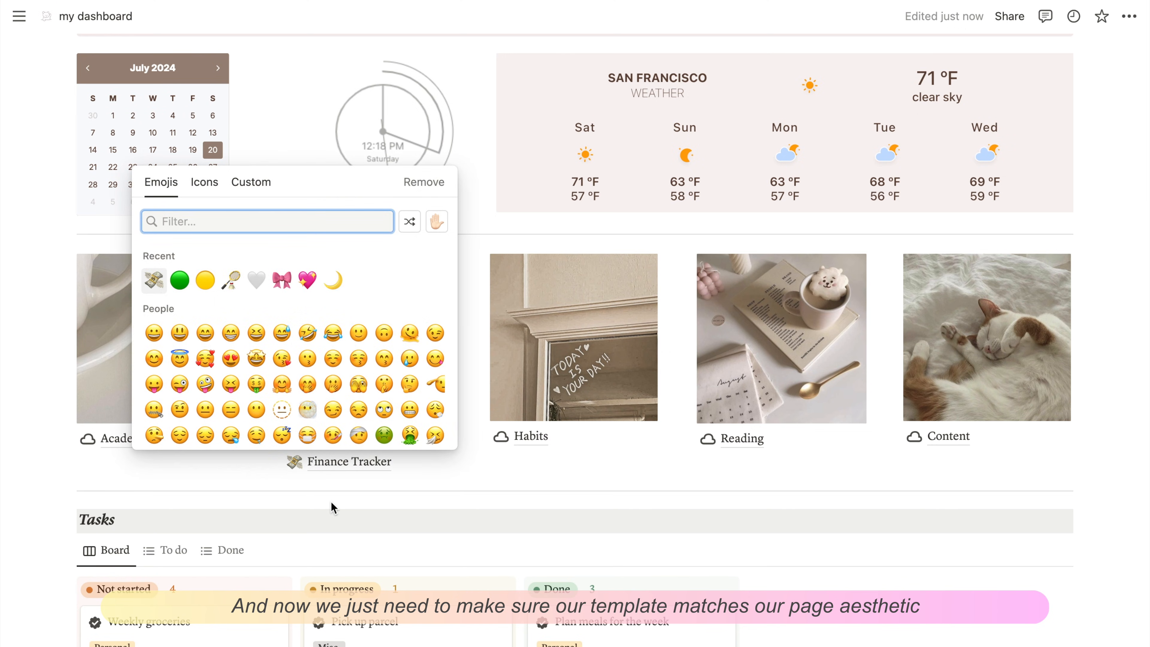
left_click(206, 182)
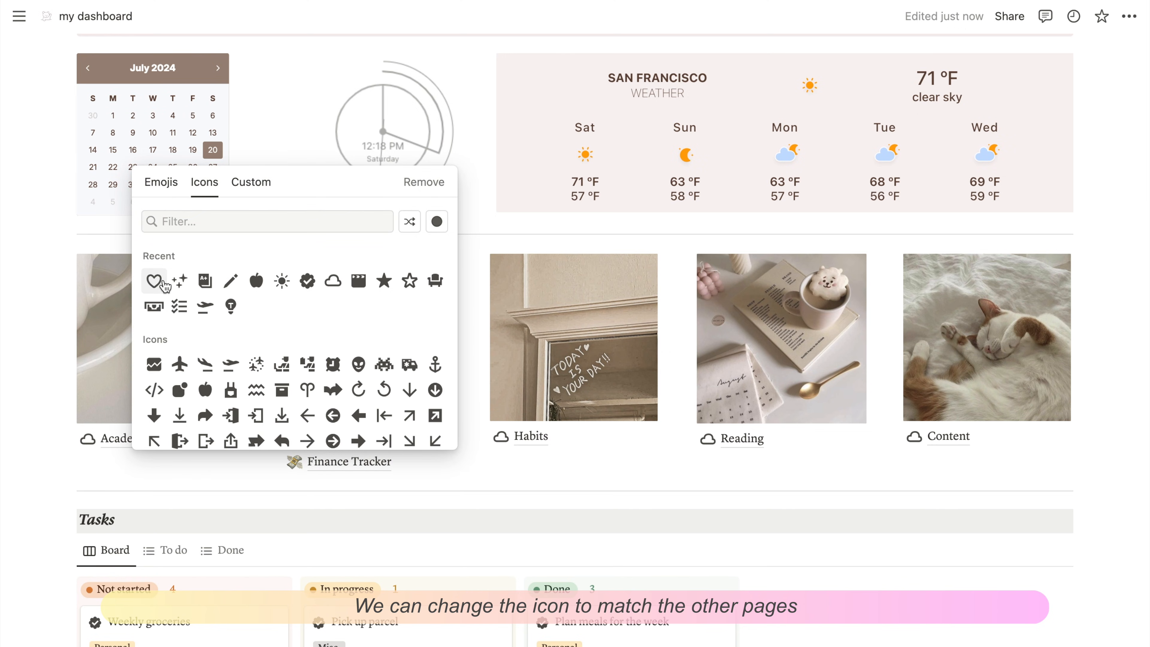
left_click(333, 281)
- Delete the placeholder Finance page from the dashboard
scroll(382, 471, "up", 3)
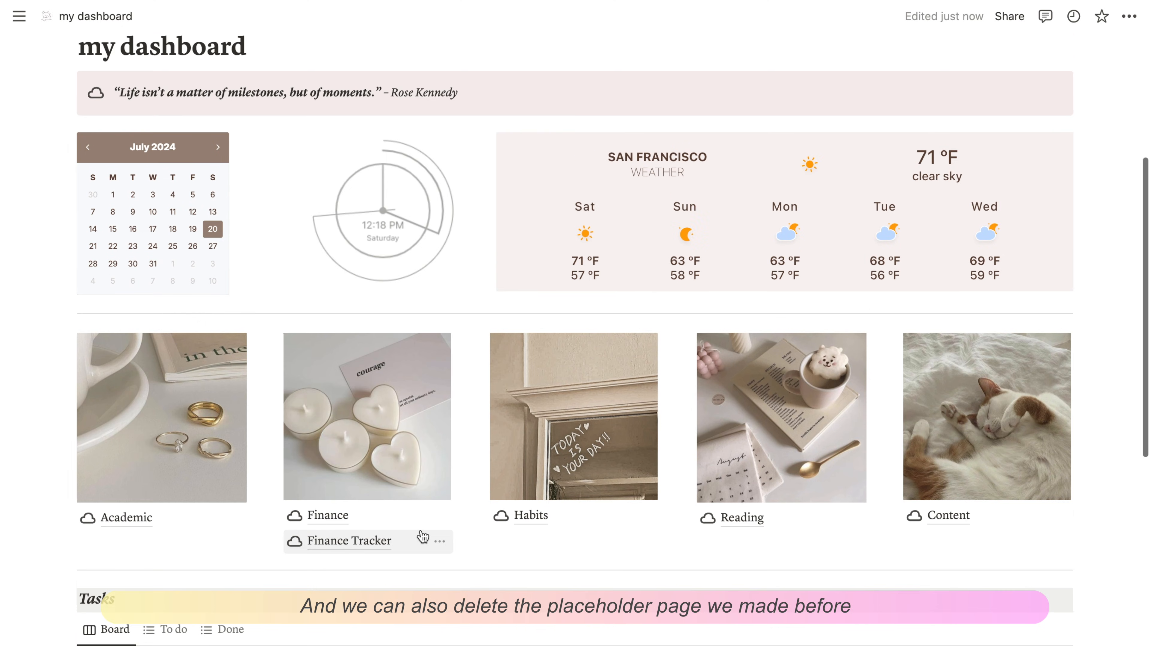
left_click(275, 514)
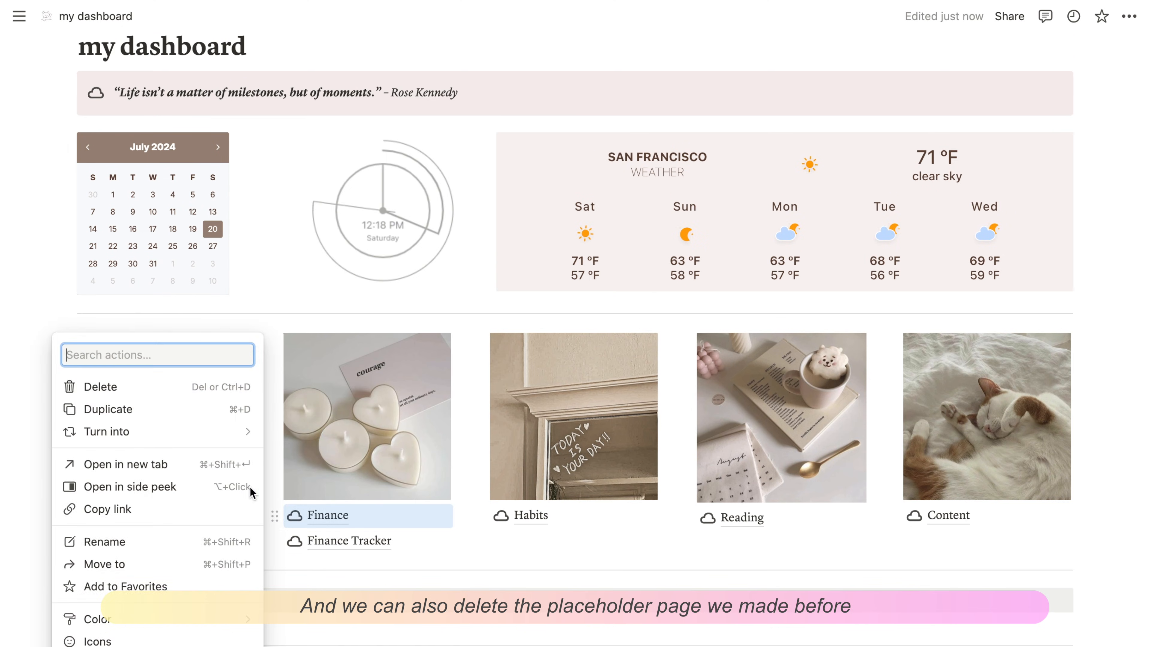
left_click(199, 396)
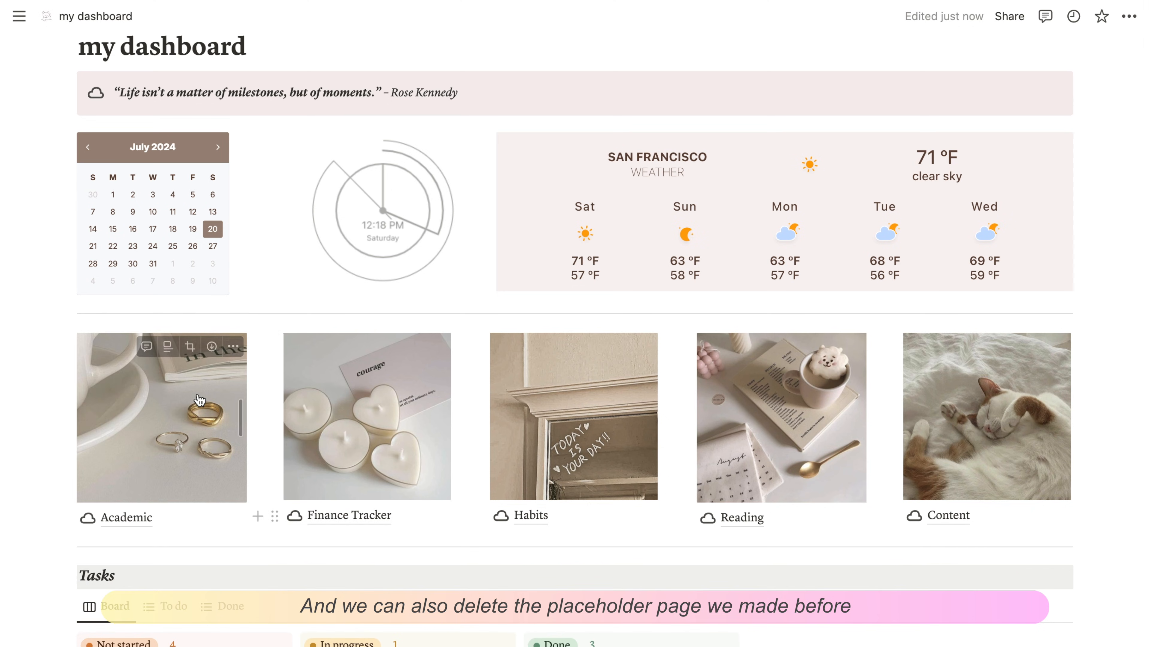
- Open the Finance Tracker page and shorten its title to Finance
left_click(366, 520)
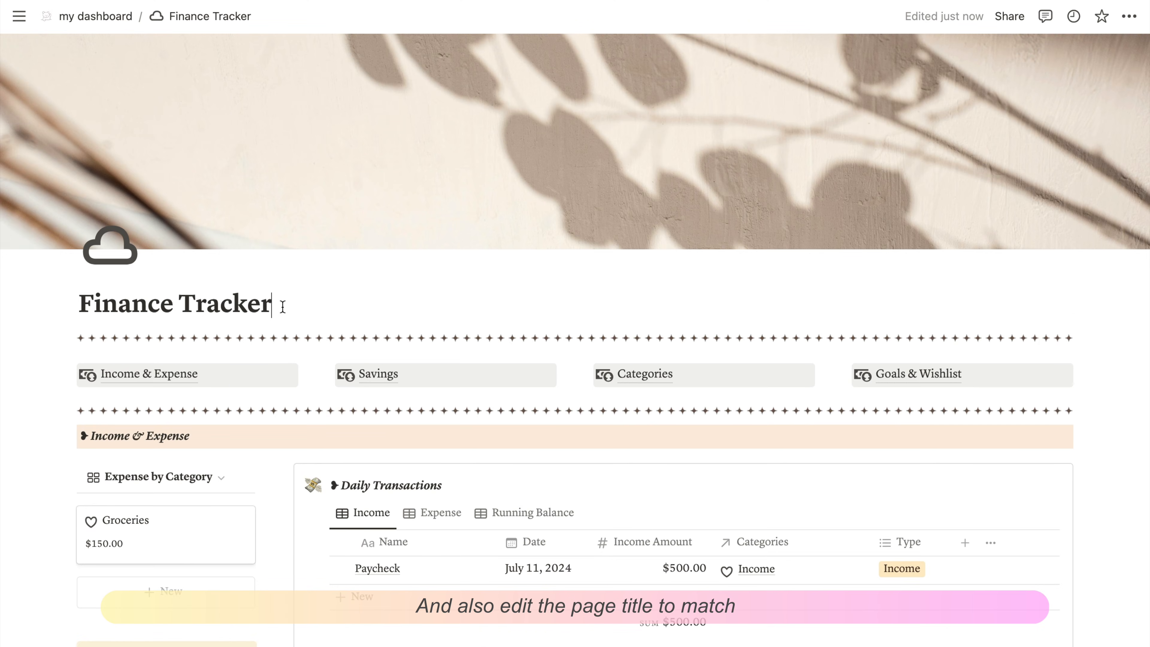
left_click(282, 307)
key("BackSpace")
key("BackSpace")
key("BackSpace")
key("BackSpace")
key("BackSpace")
key("BackSpace")
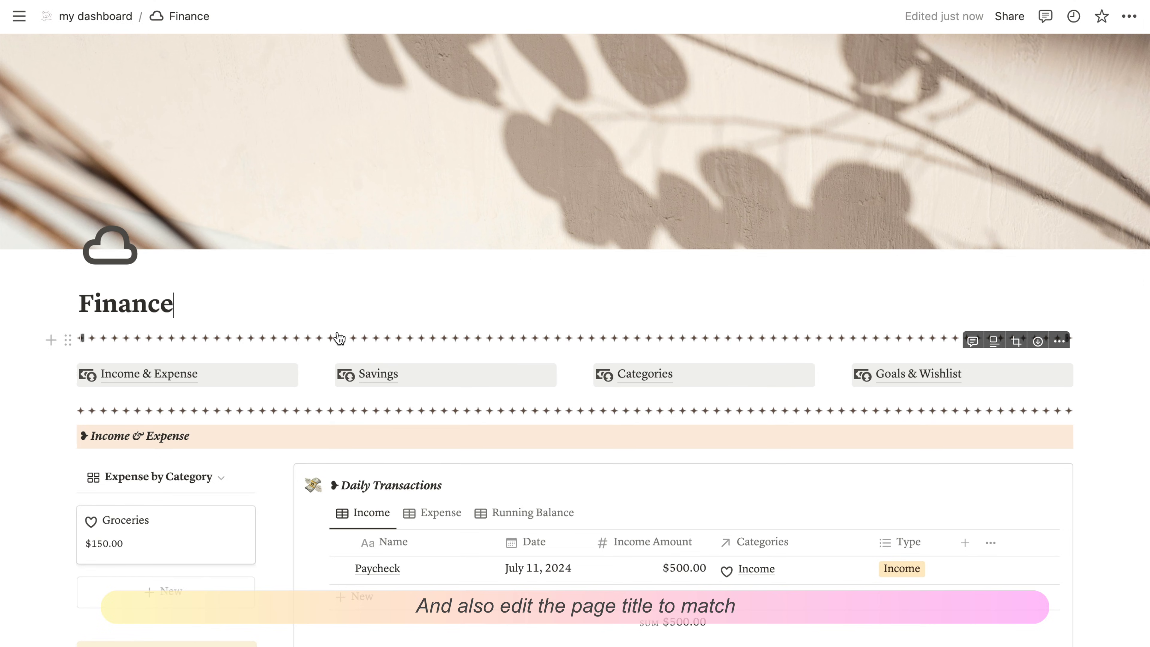
- Return to my dashboard and review the row of page links and the widgets above it
left_click(102, 20)
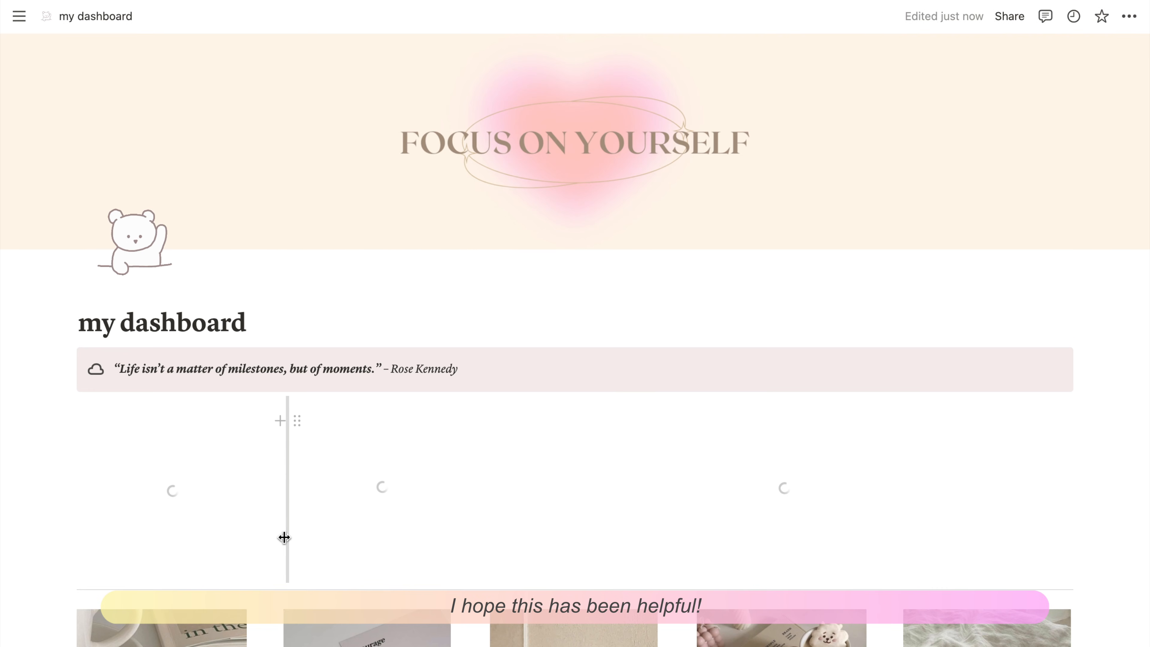
scroll(322, 595, "down", 8)
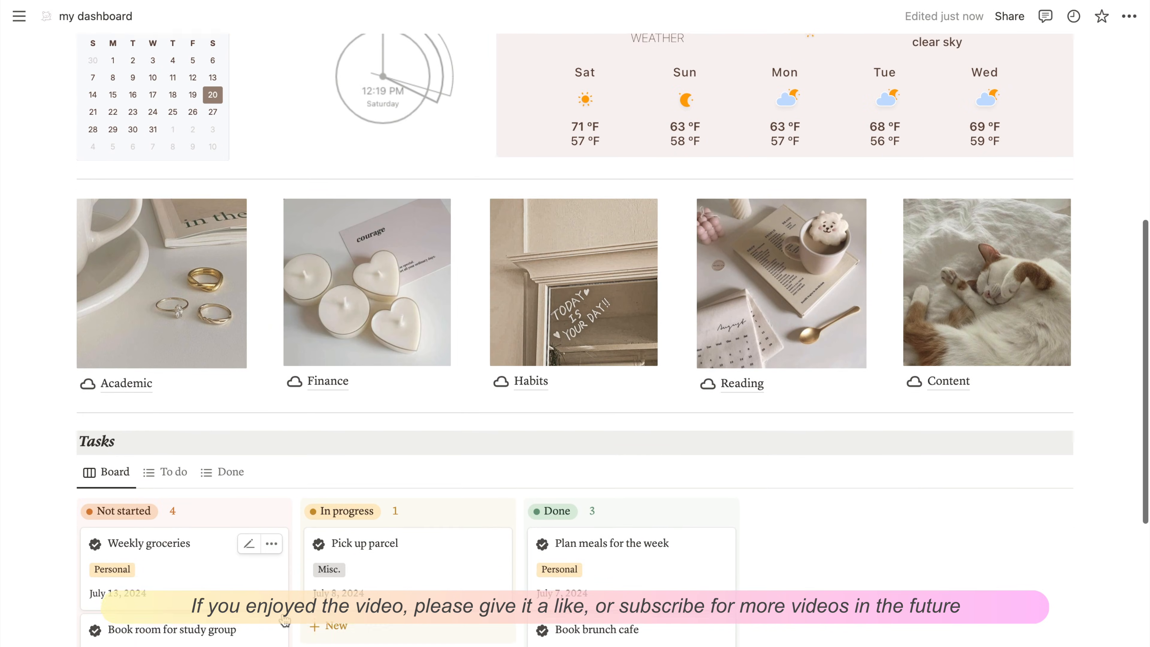
scroll(329, 463, "up", 3)
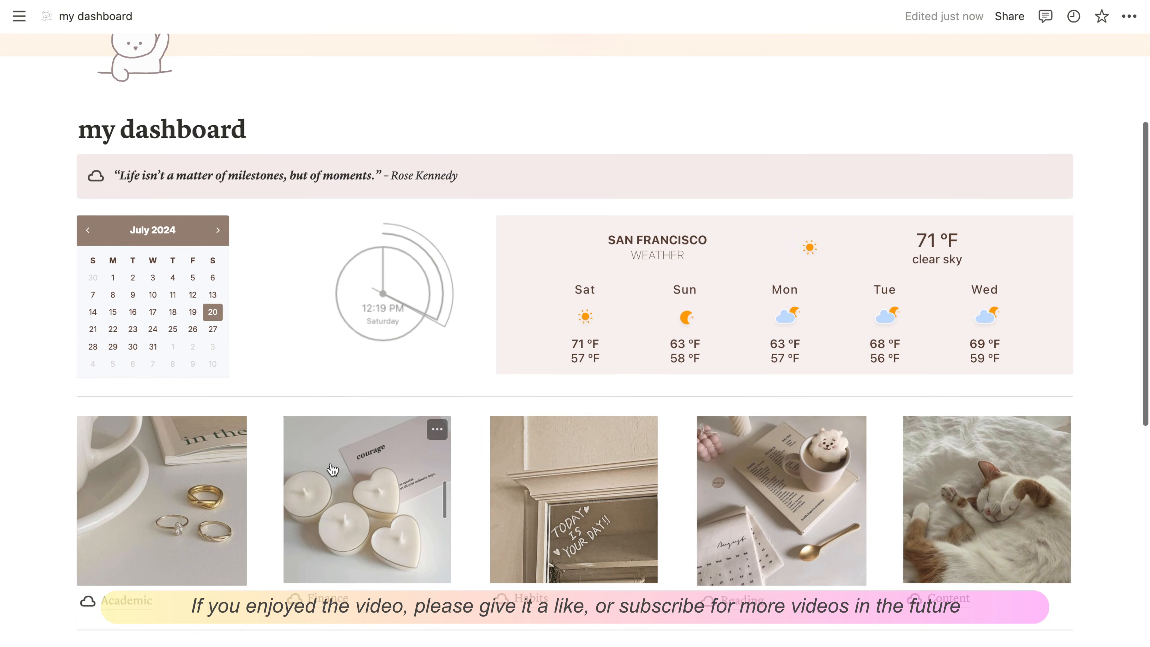